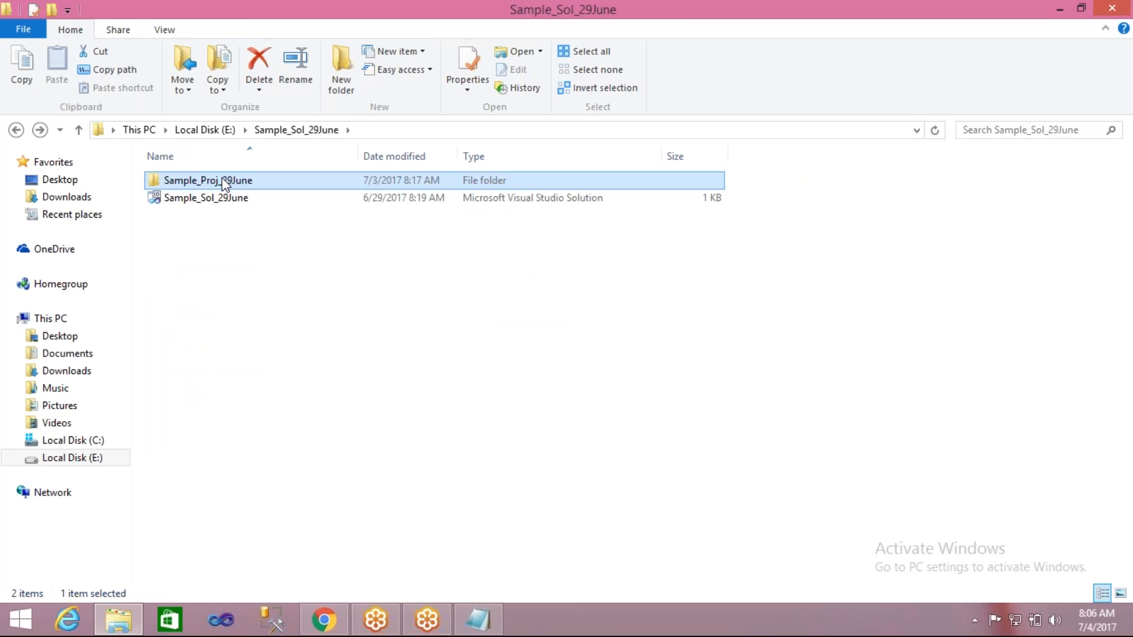
Open the Sample_Sol_29June solution file in Visual Studio
click(224, 200)
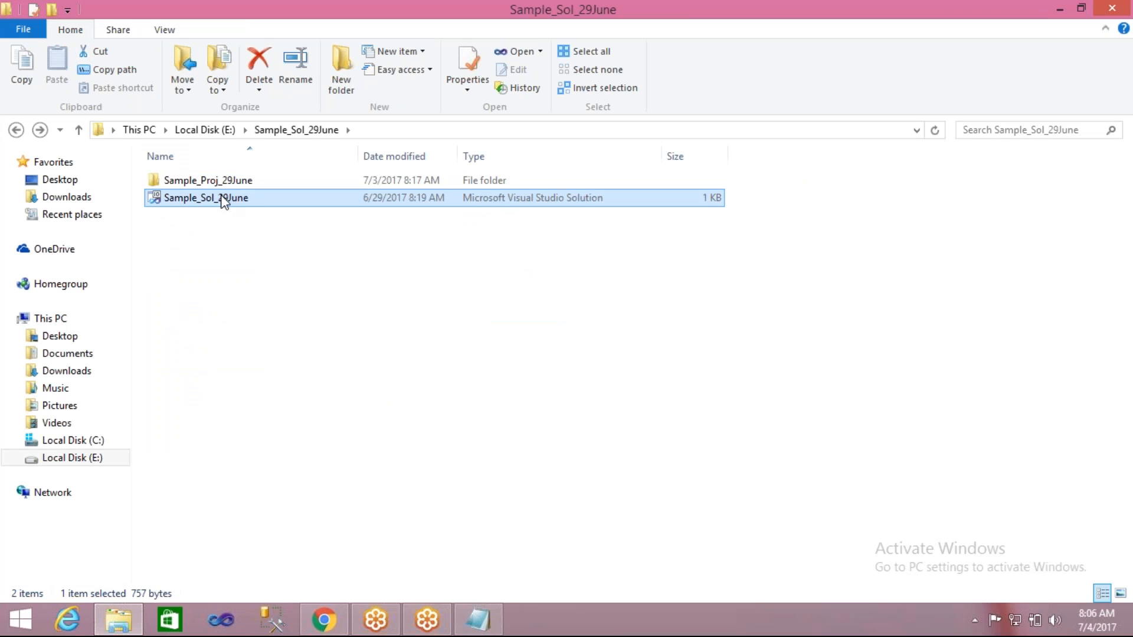
double_click(224, 200)
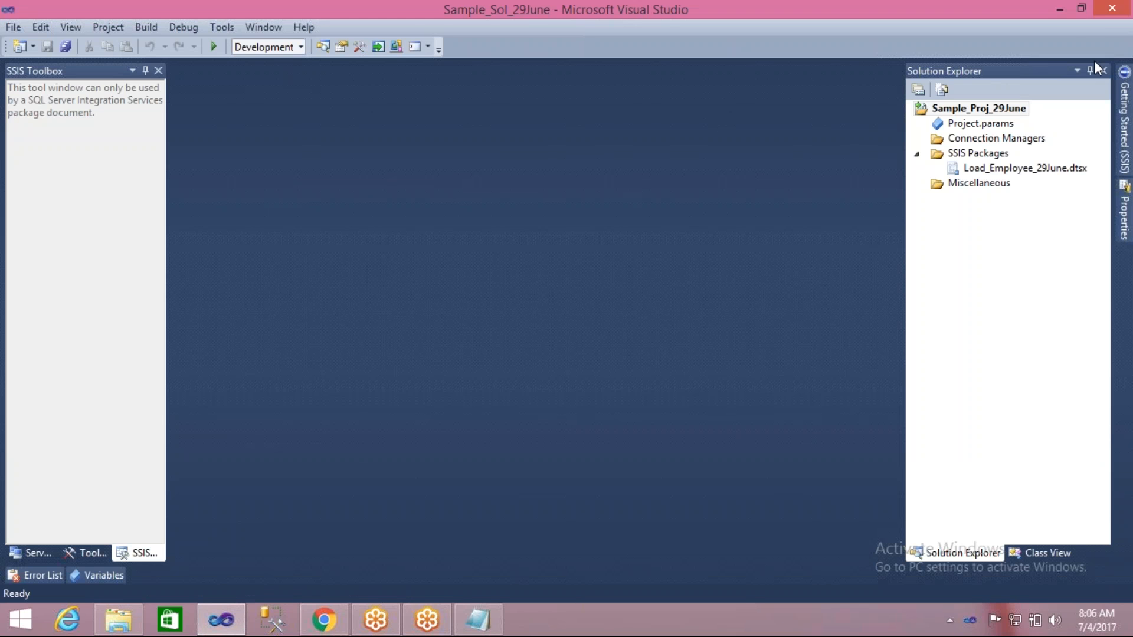
mouse_move(1124, 127)
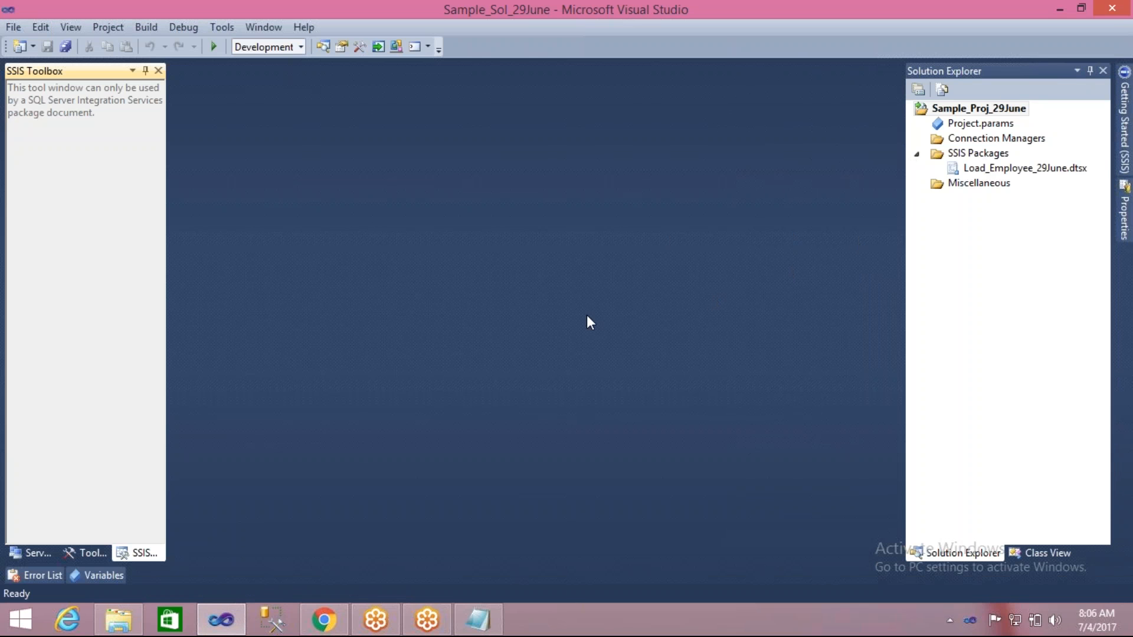
Switch to Notepad and write the note "Source --> dims , facts" as the first line
click(476, 625)
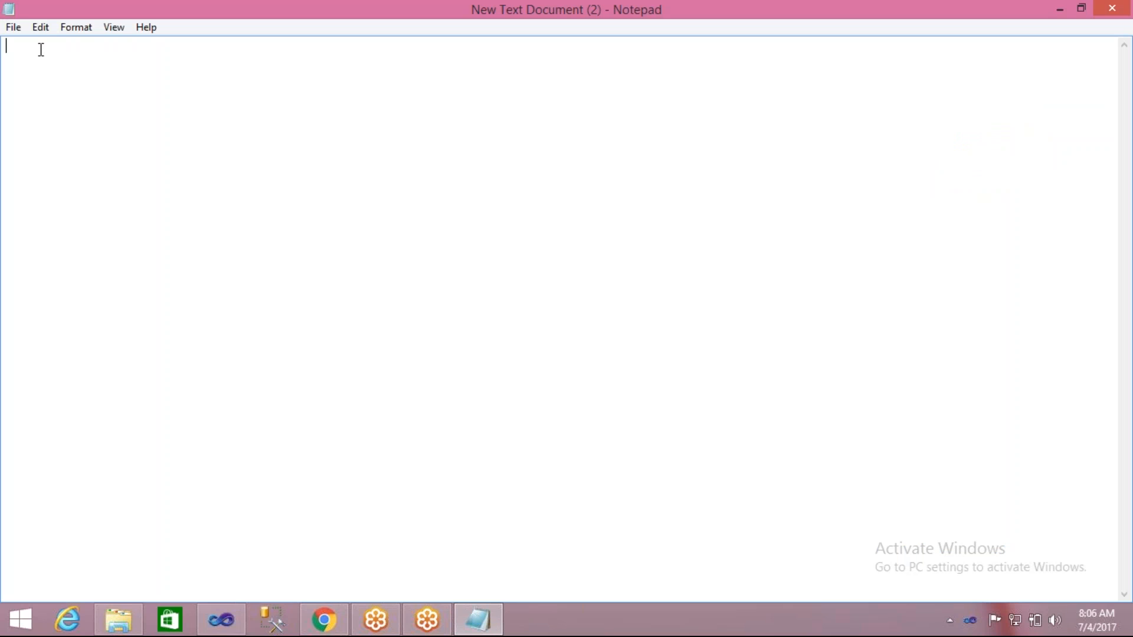
text(Source --> dimes , facts)
key(Return)
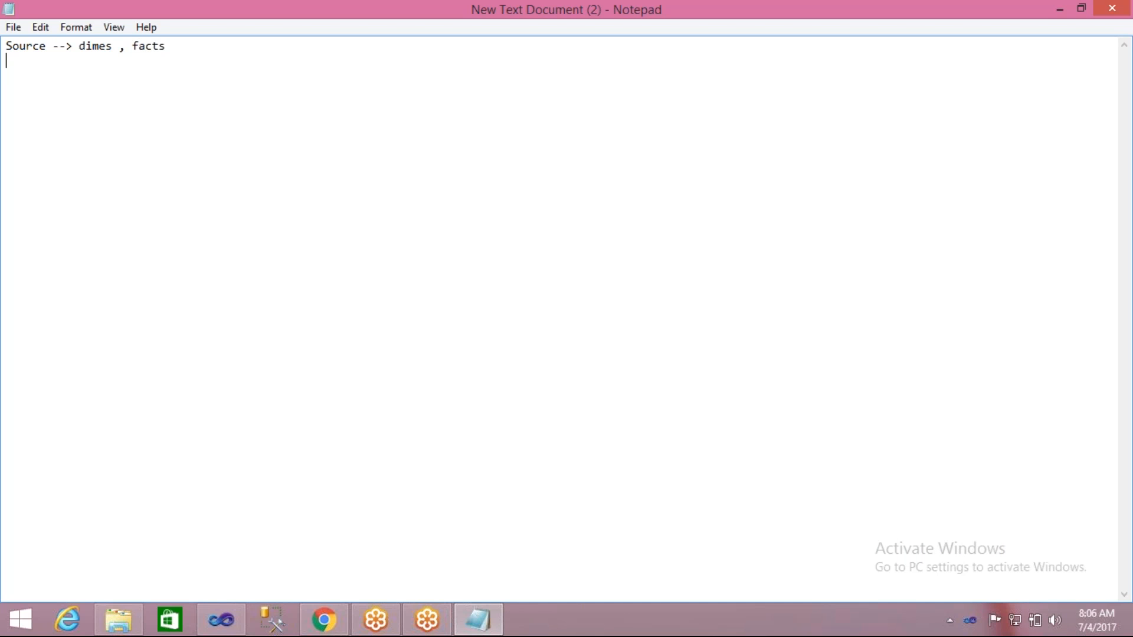
click(106, 46)
key(BackSpace)
Add a dashed separator below the source note, followed by the line "Dims --> unique data"
text(-------------------------)
key(Return)
text(Dimes)
key(BackSpace)
key(BackSpace)
text(s --> unique data)
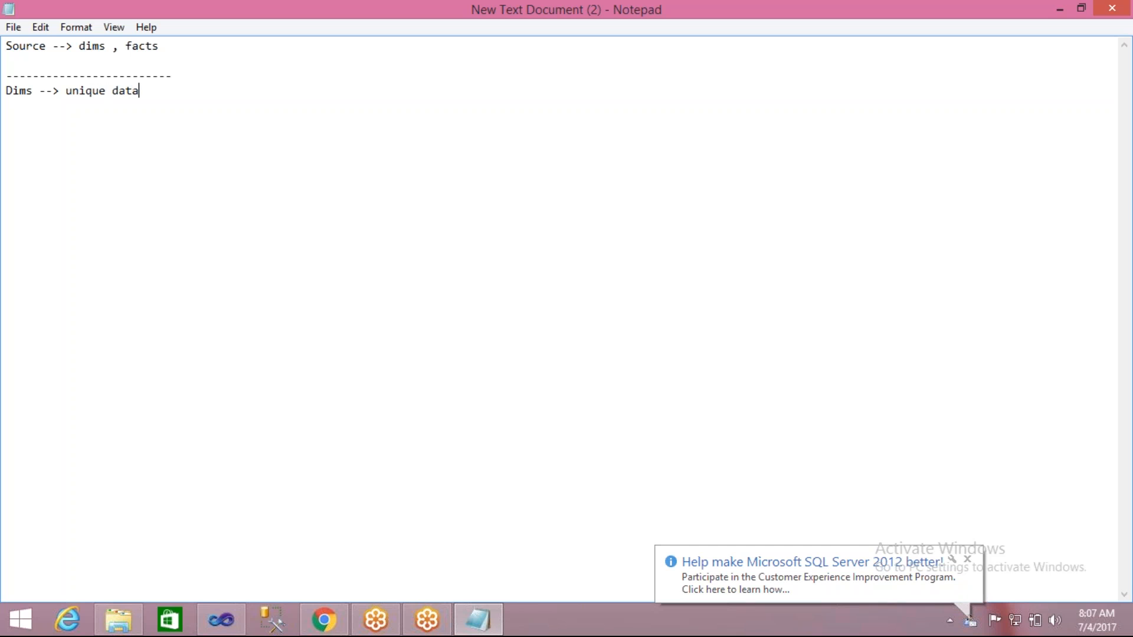
Extend the Dims line with ",[no duplicate records will insert into dimensions]"
text( ,[])
key(Left)
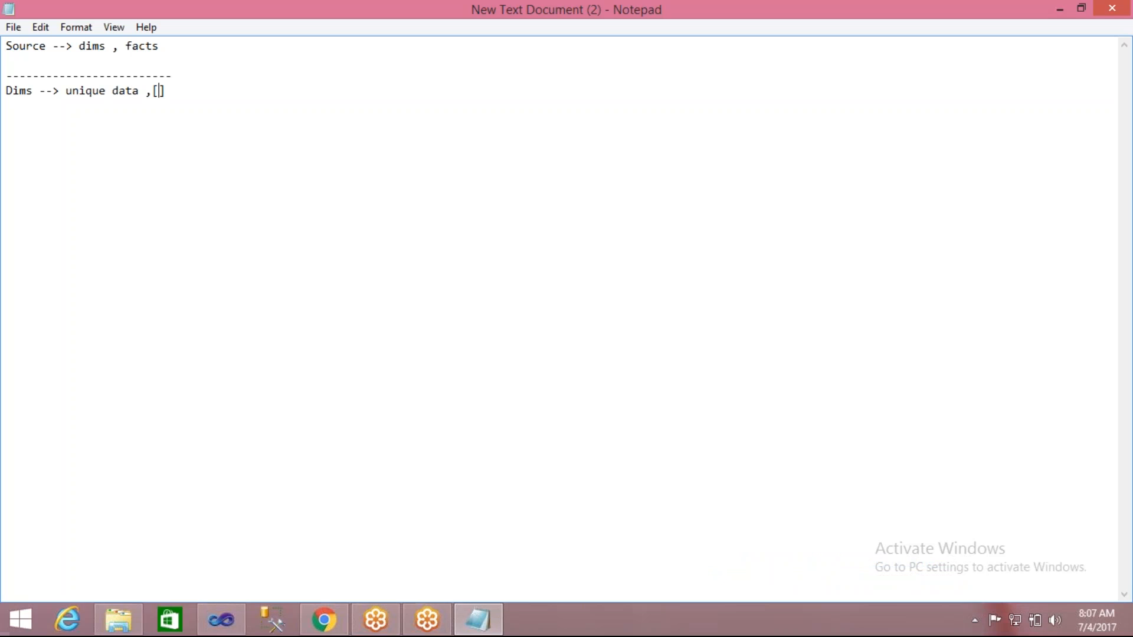
text(no dupli)
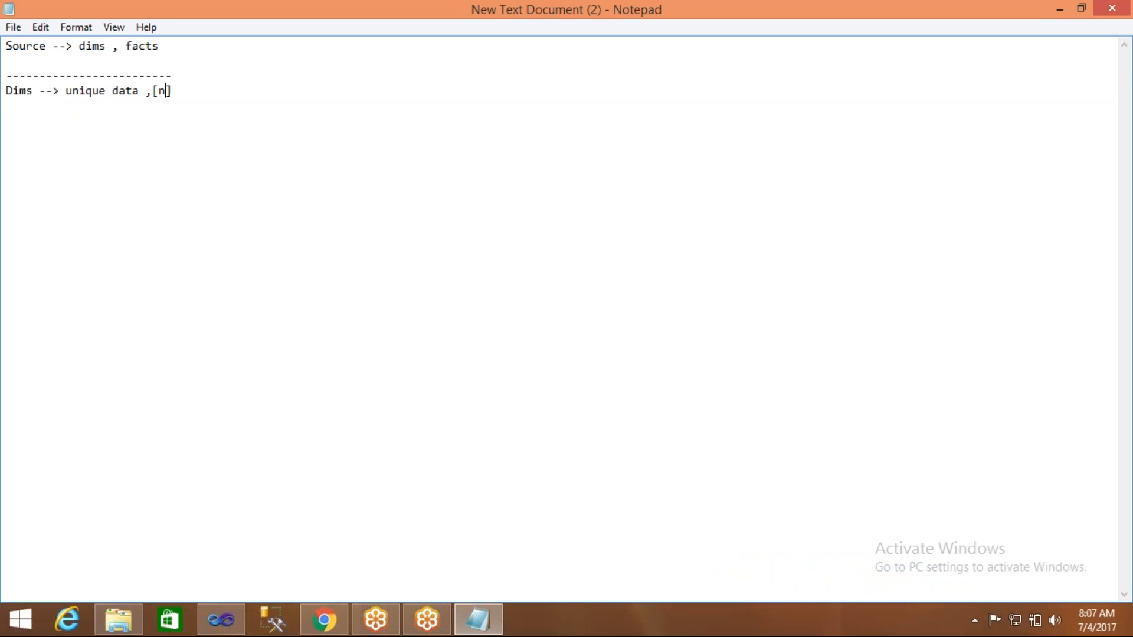
text(cate recor)
text(ds will in)
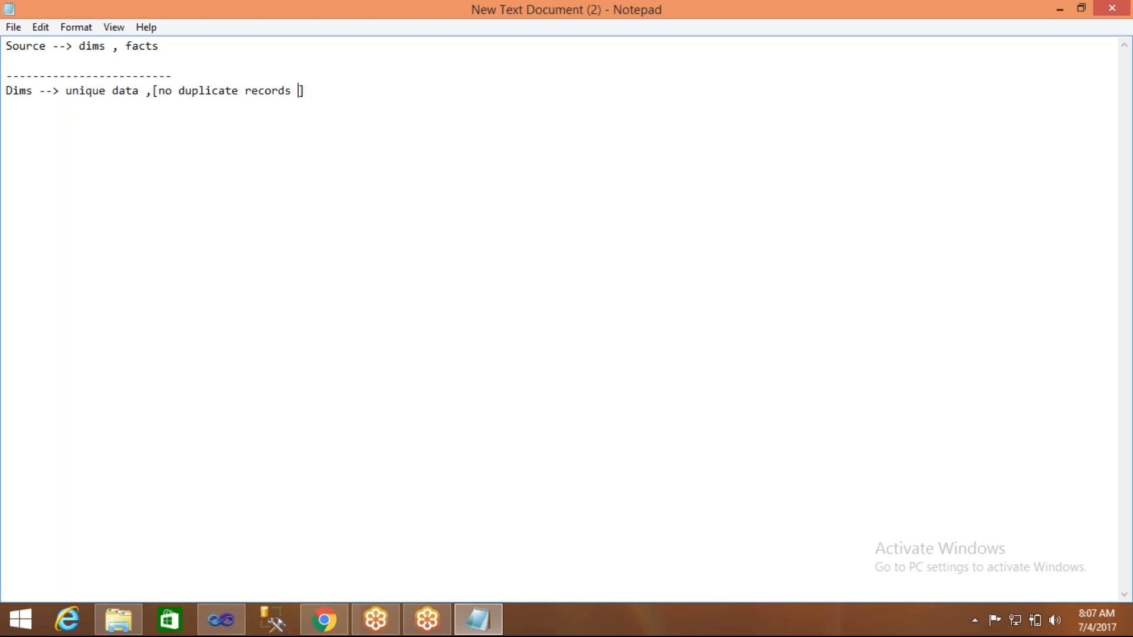
text(sert into dimensions)
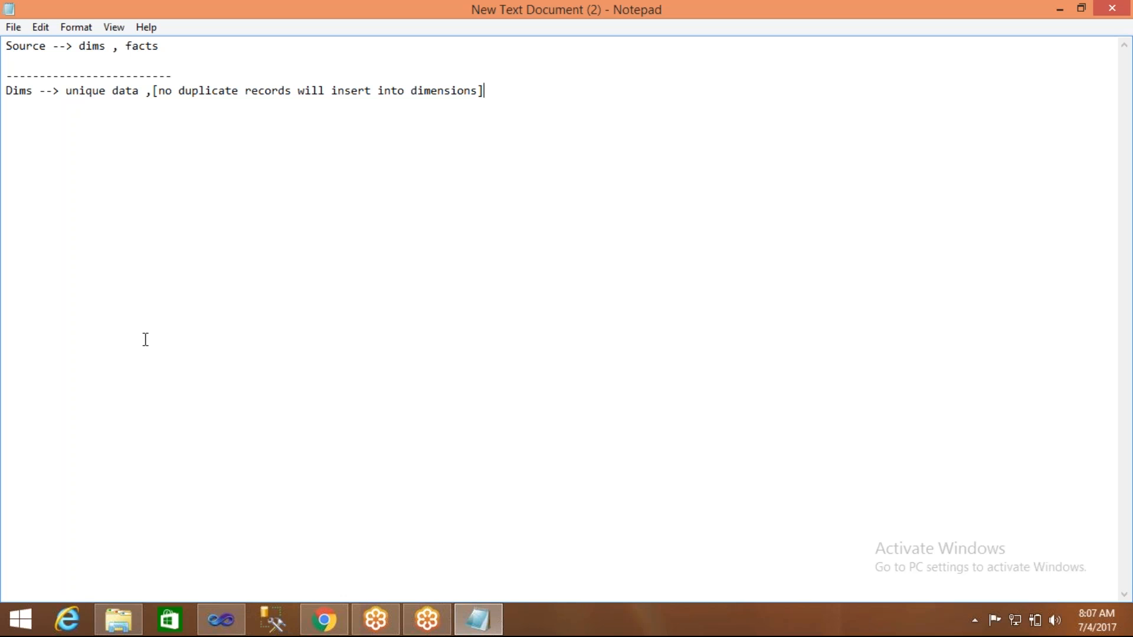
Switch to SQL Server Management Studio, connect to the database server and widen the Object Explorer
click(276, 620)
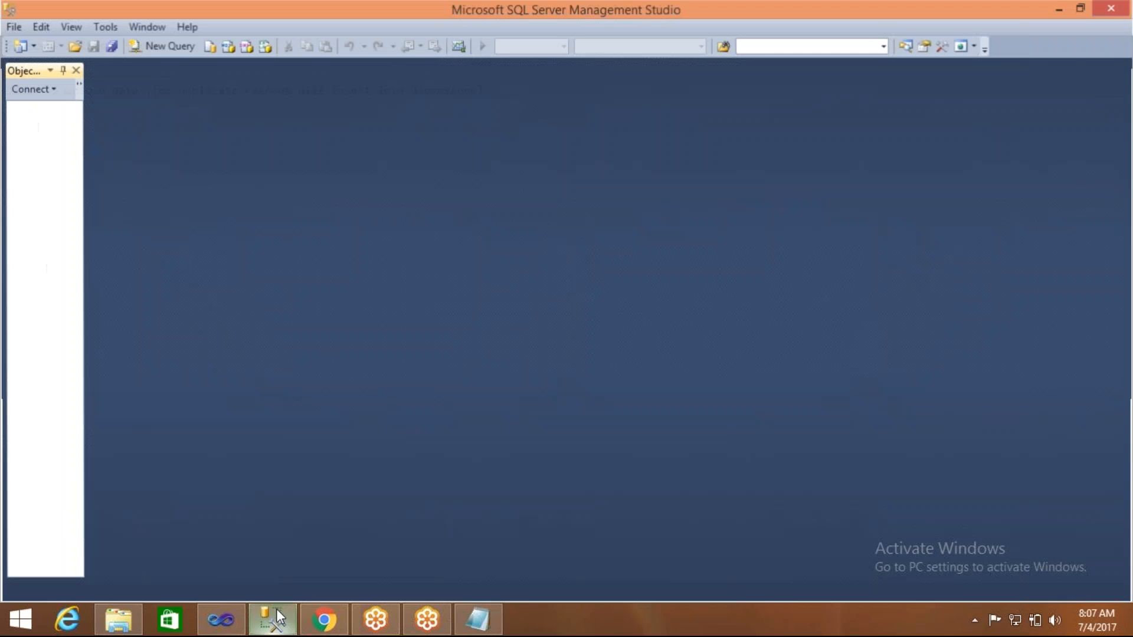
click(498, 335)
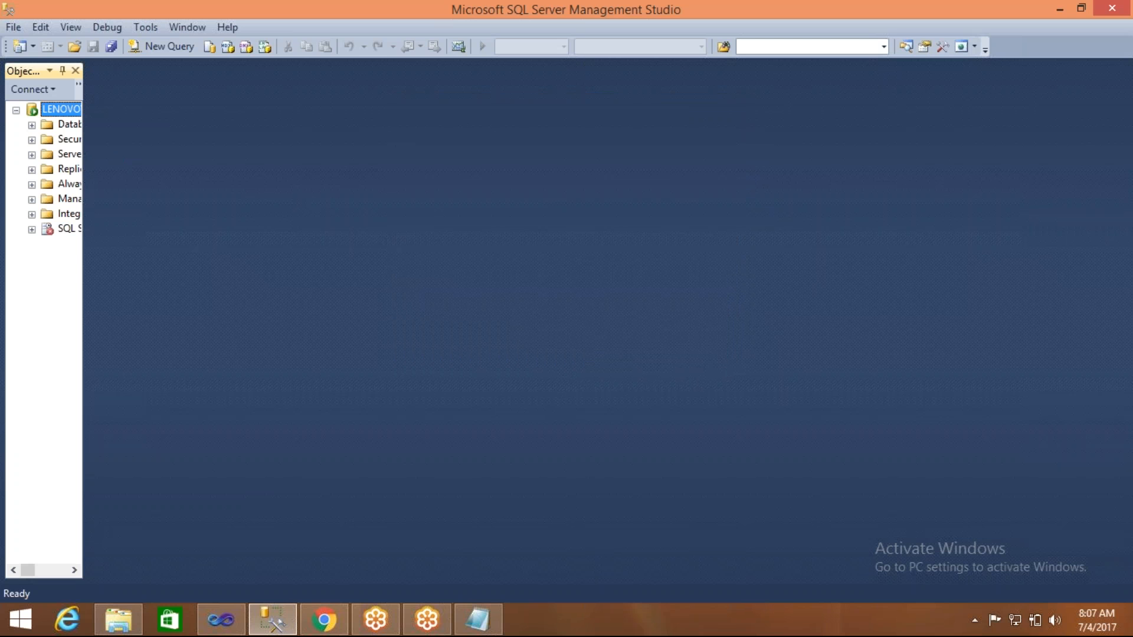
drag(83, 269, 243, 272)
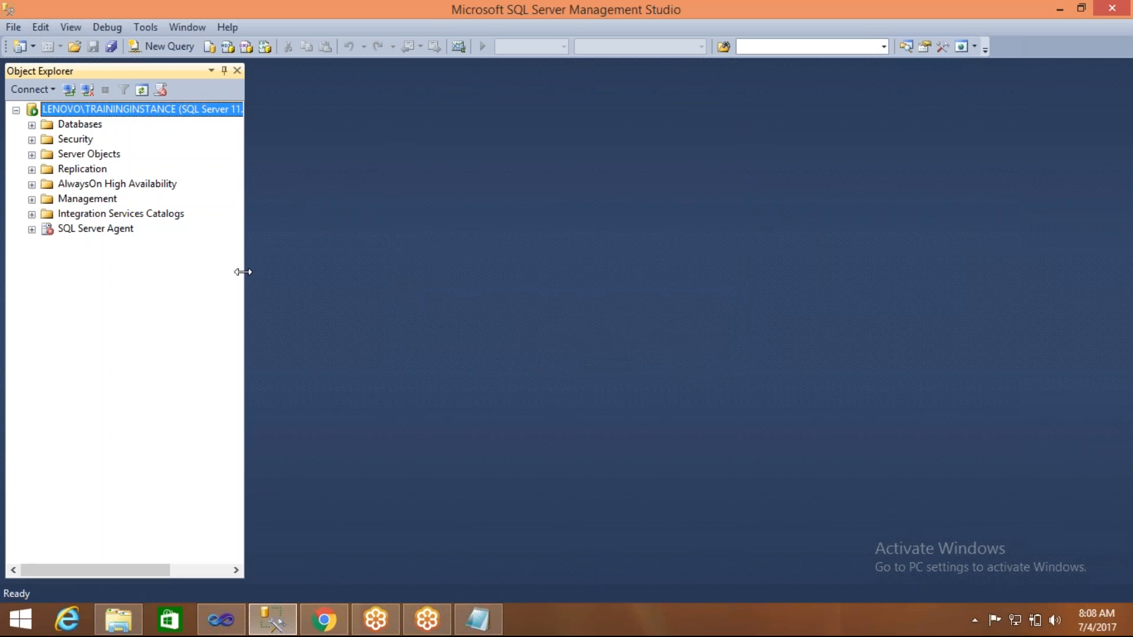
Expand the Tables folder of the AdventureWorks2012 database and browse its tables
click(31, 125)
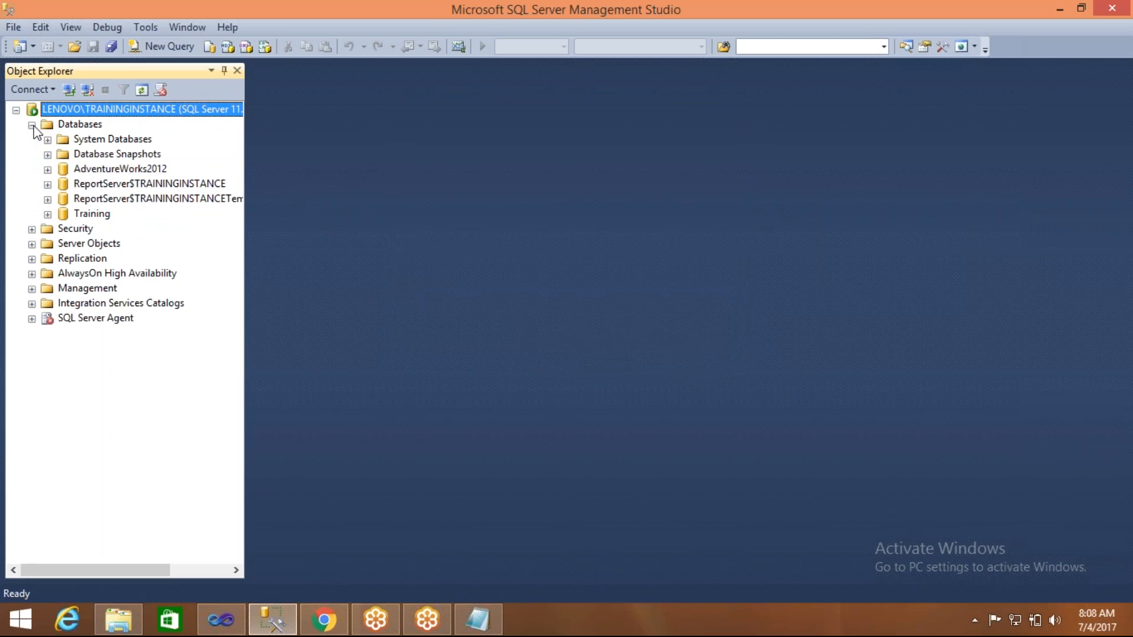
click(48, 170)
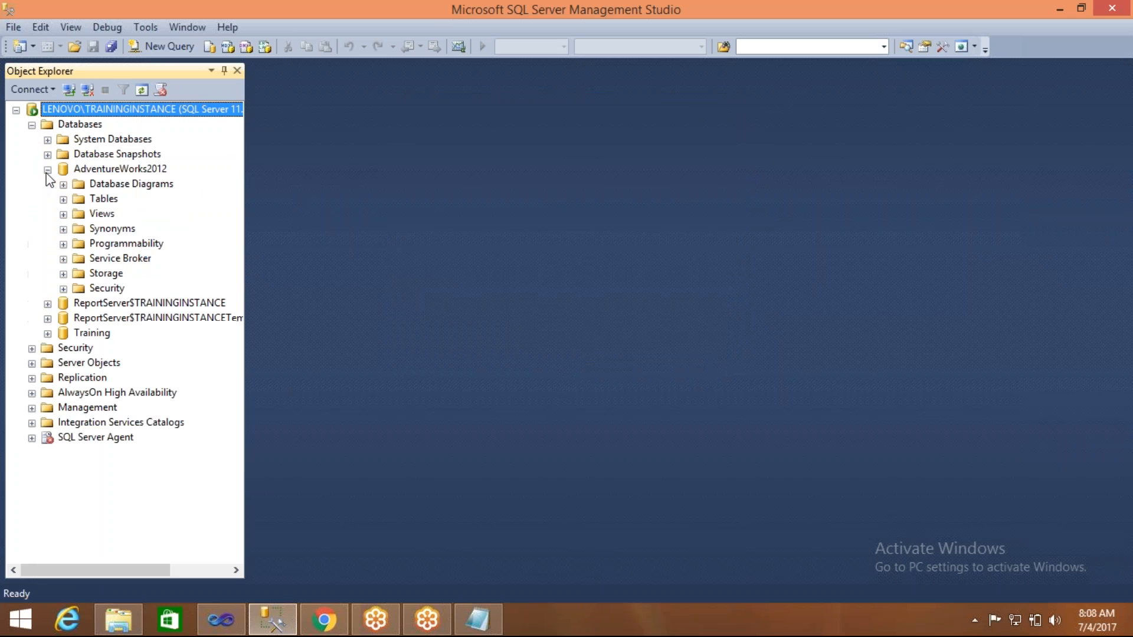
click(63, 200)
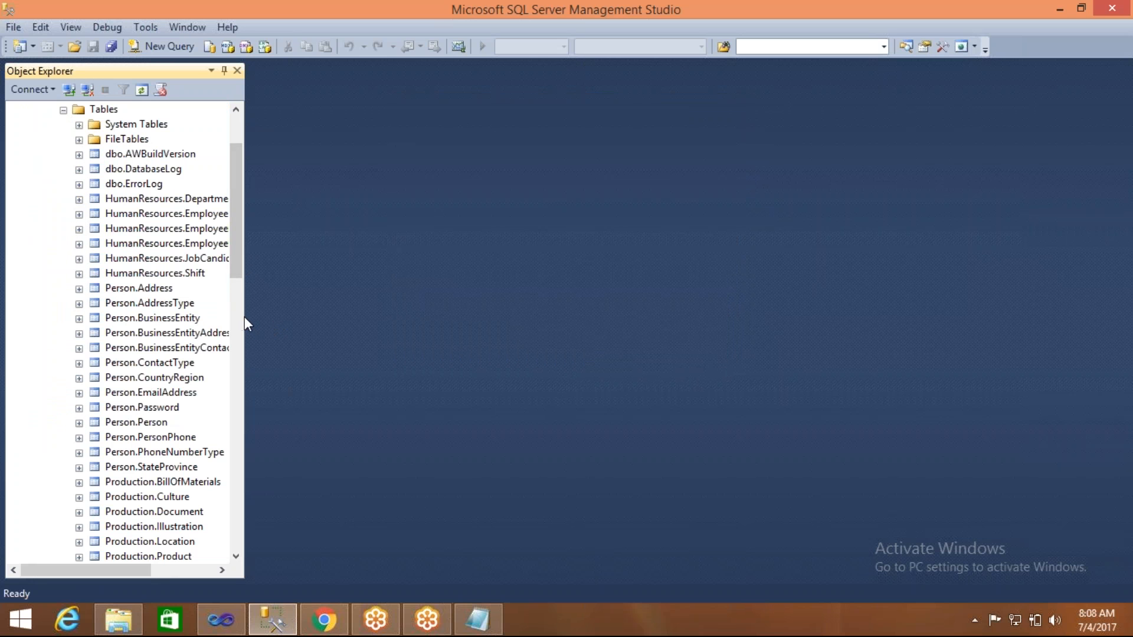
drag(243, 317, 270, 317)
drag(260, 200, 267, 279)
Open a new query and insert the HumanResources.Employee table name from the Object Explorer
click(177, 46)
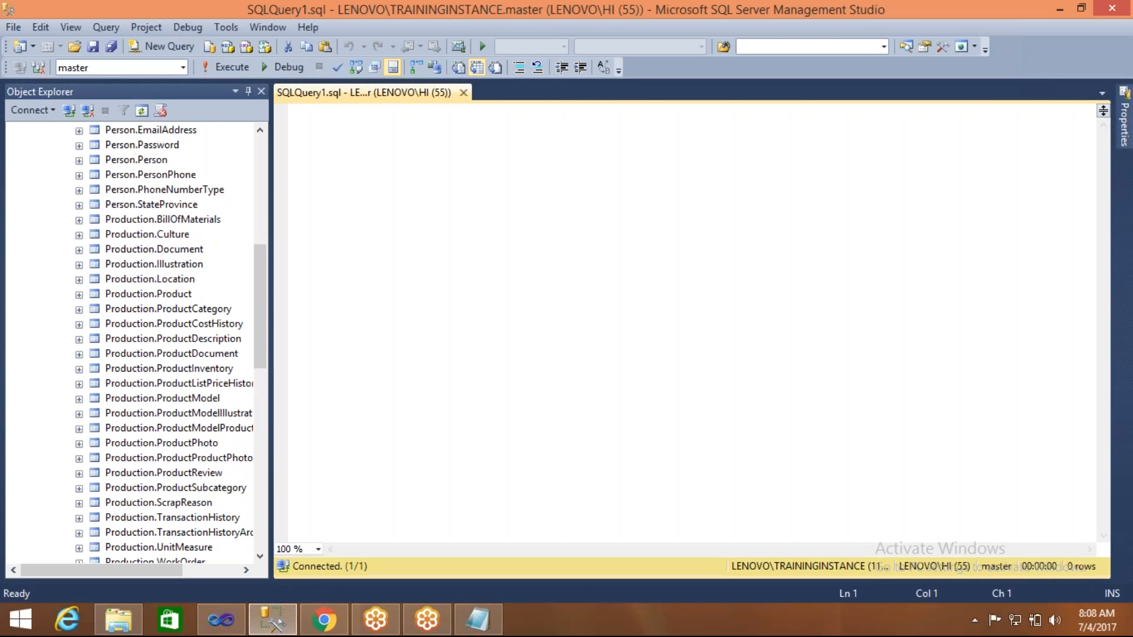
drag(260, 295, 261, 229)
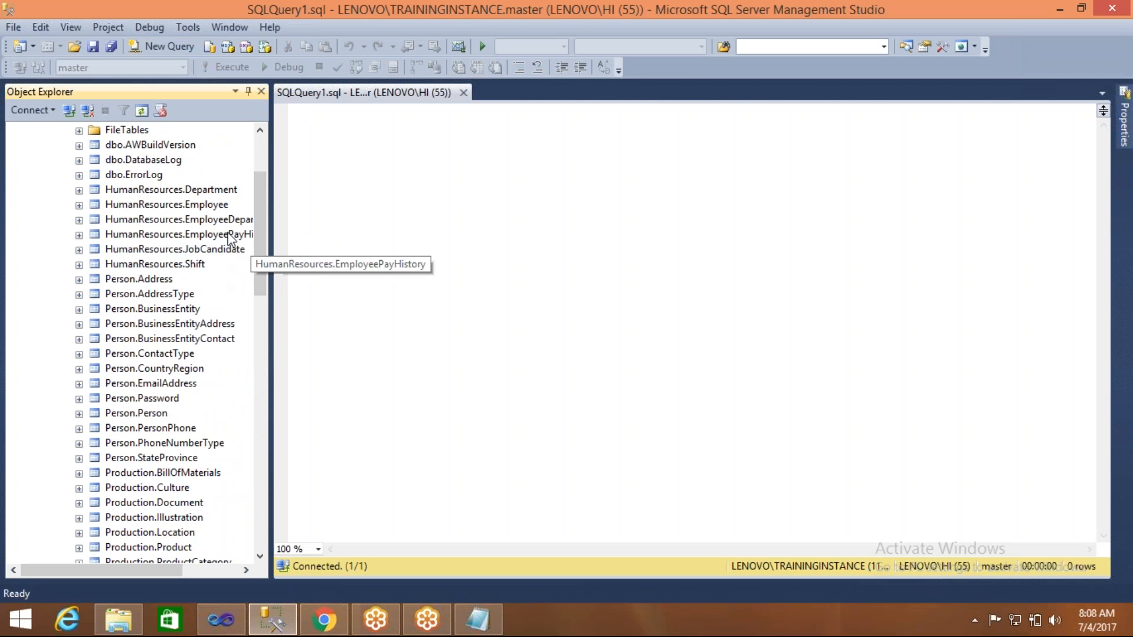
click(221, 206)
drag(451, 303, 451, 303)
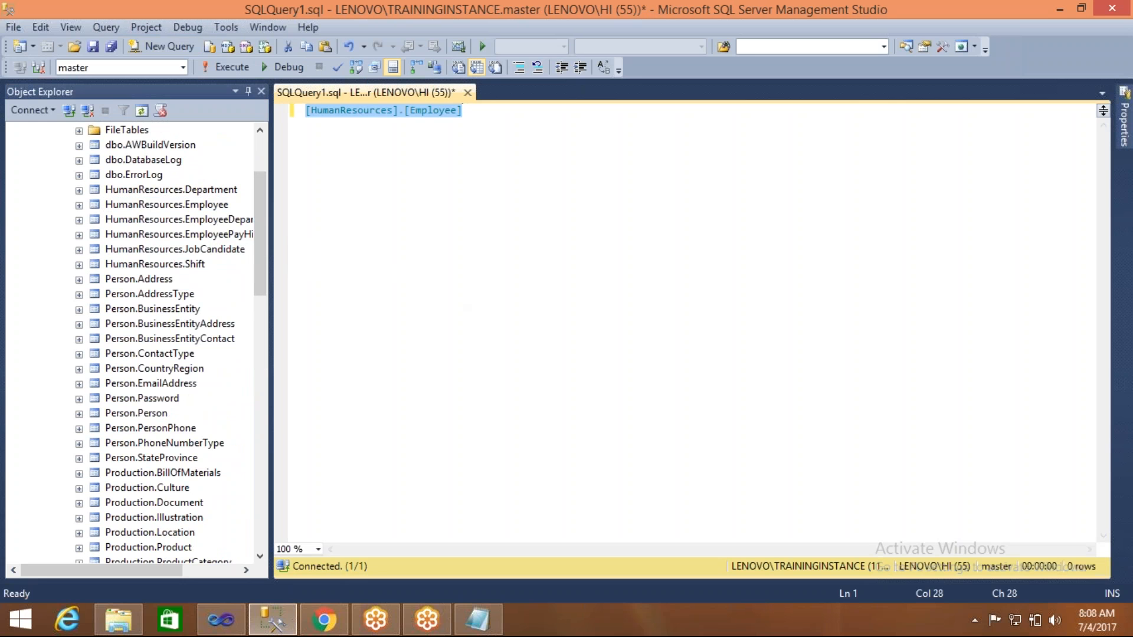
Complete the statement as "select * from [HumanResources].[Employee]" and run it
key(Home)
text(selec )
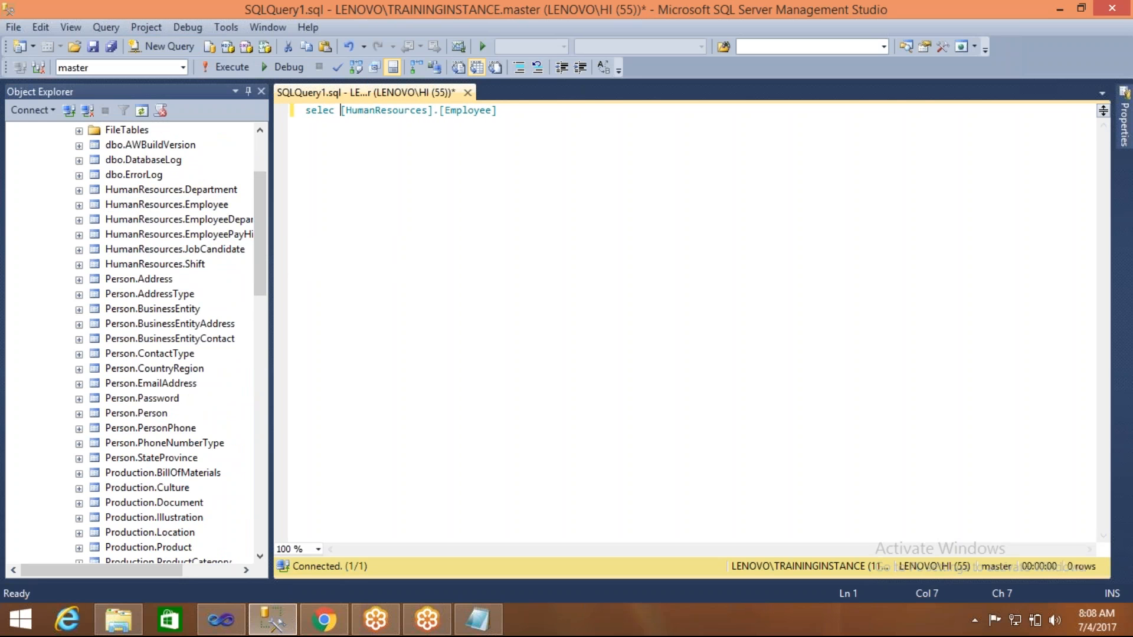
text(* from)
key(F5)
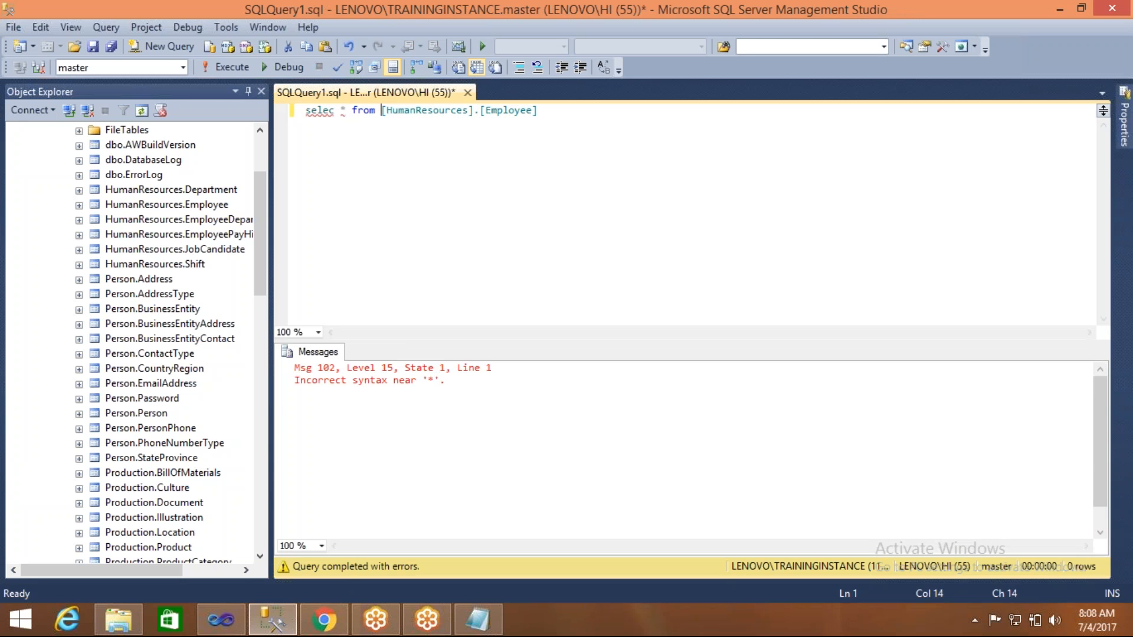
click(335, 113)
text(t)
key(F5)
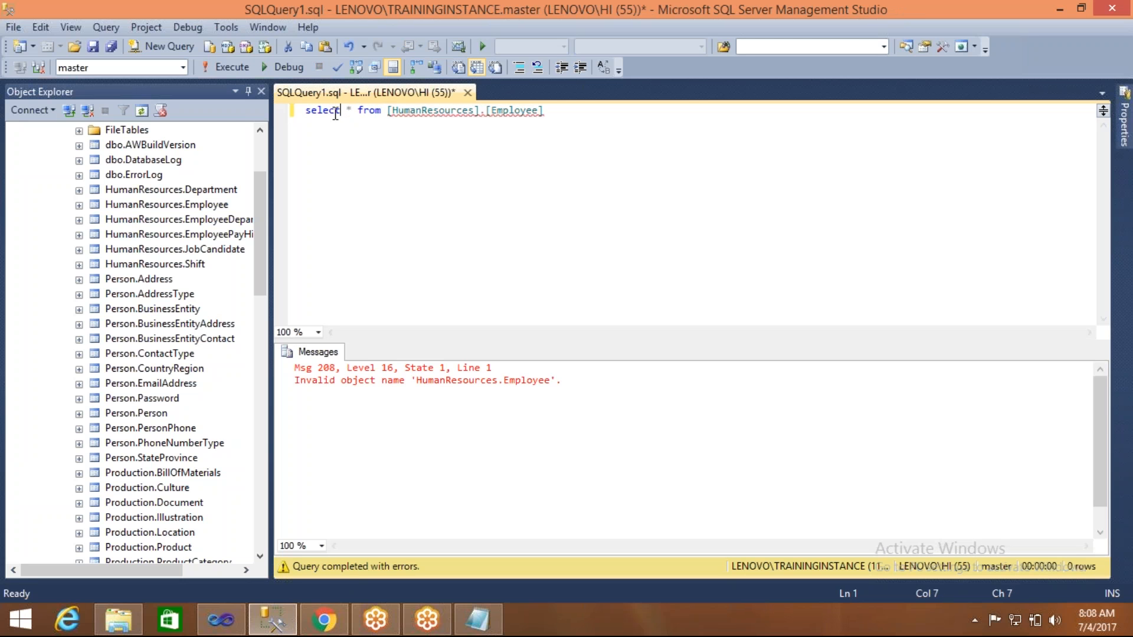
click(185, 68)
click(88, 193)
click(401, 202)
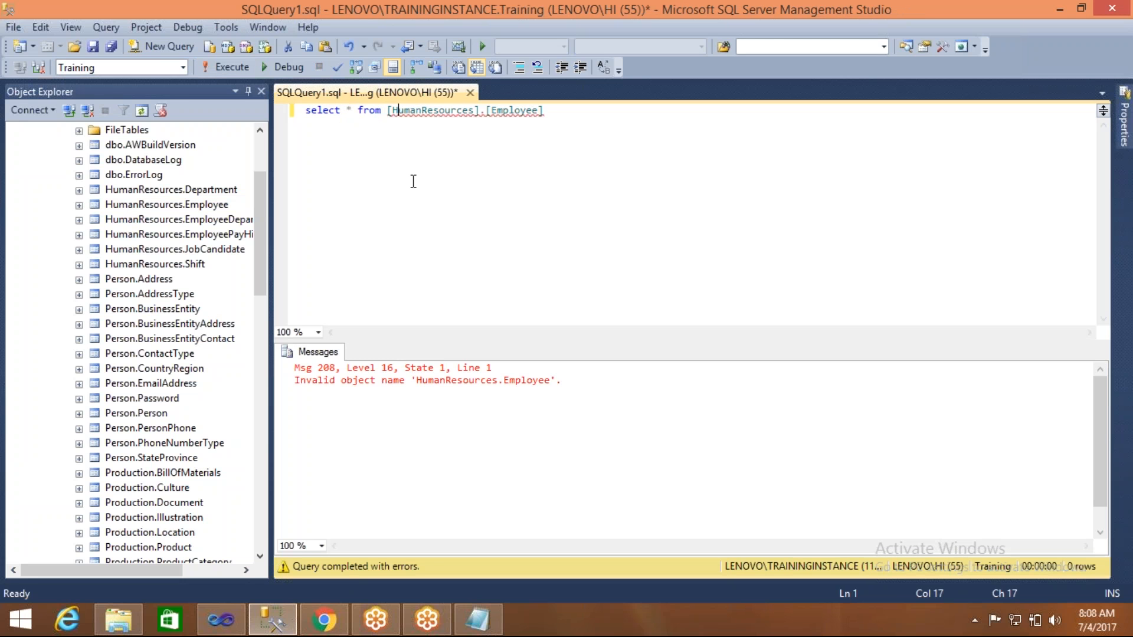
Set the query's database to AdventureWorks2012 and run the Employee query again
click(175, 67)
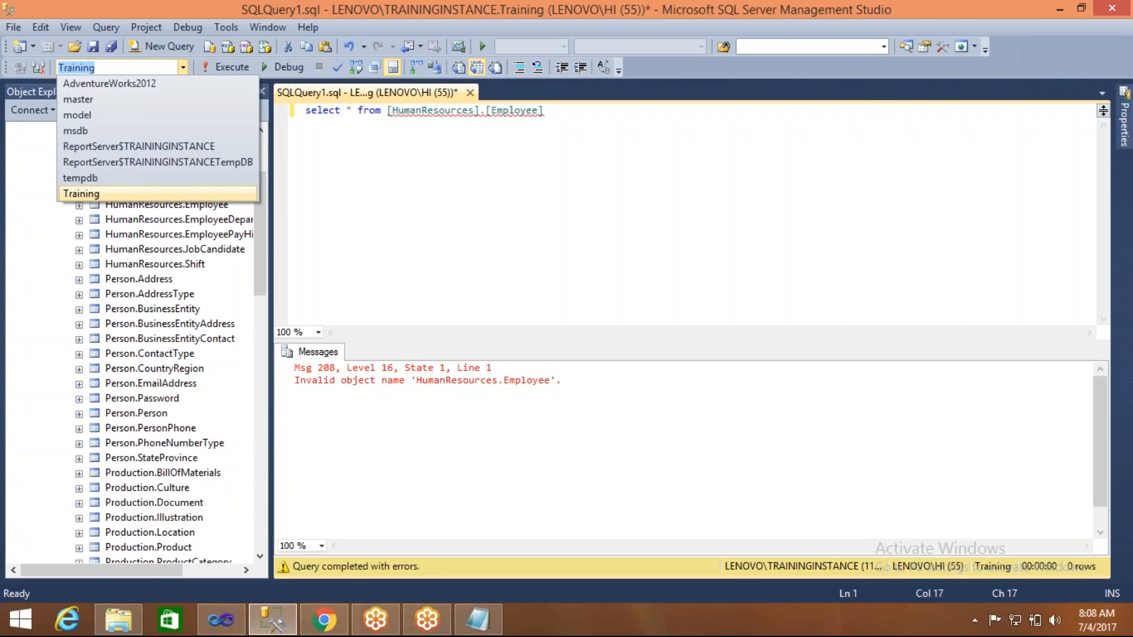
click(122, 85)
click(416, 111)
key(F5)
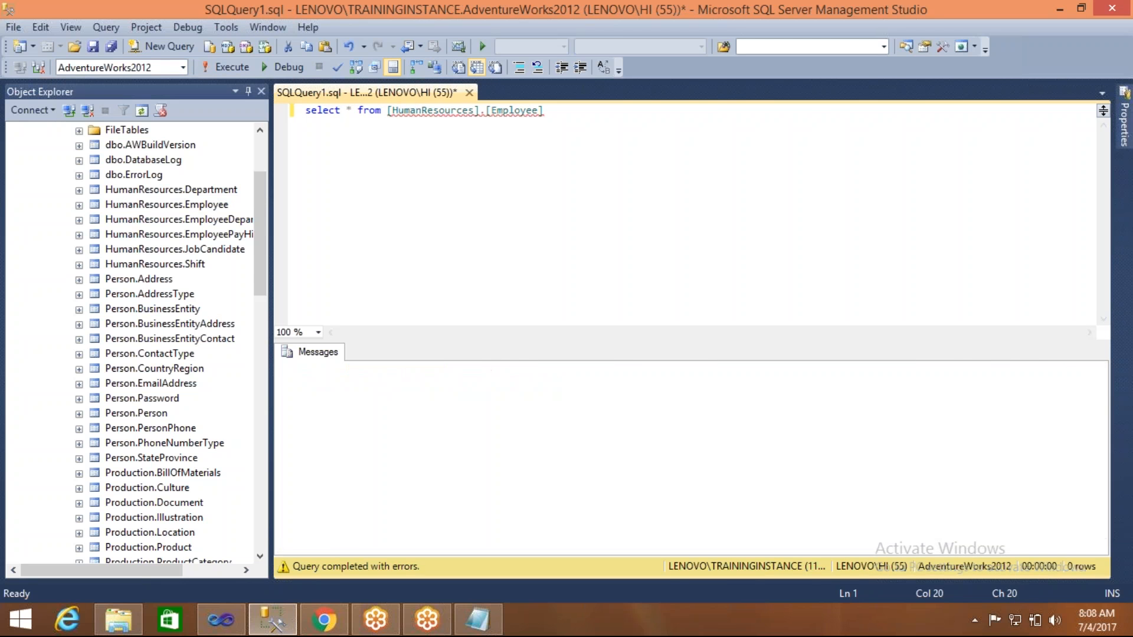
Narrow the Object Explorer and examine the Employee query results from first to last row
drag(271, 217, 11, 209)
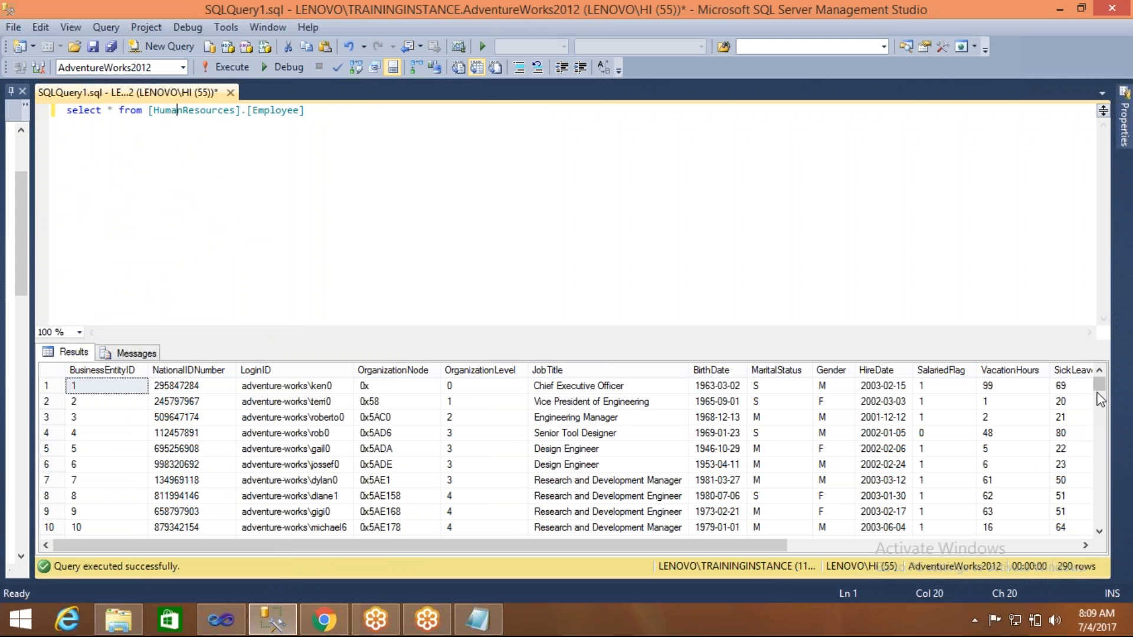
drag(1103, 399, 1095, 518)
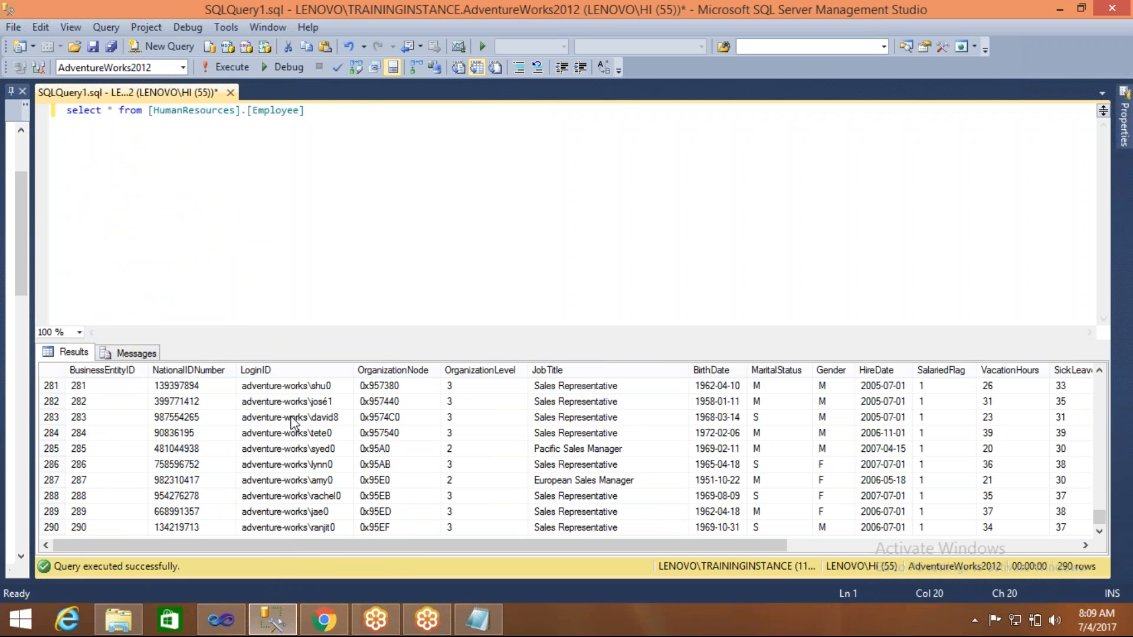
drag(1100, 521, 1104, 381)
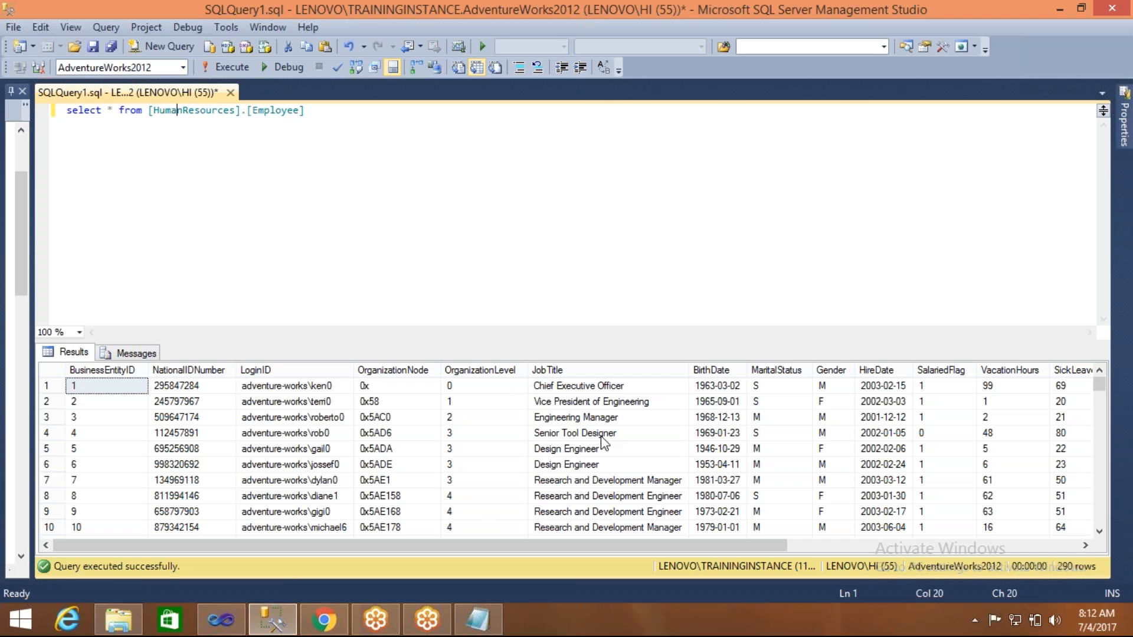
Switch back to Notepad and add the heading "LookUp Transfrmation" with a dashed underline
click(236, 627)
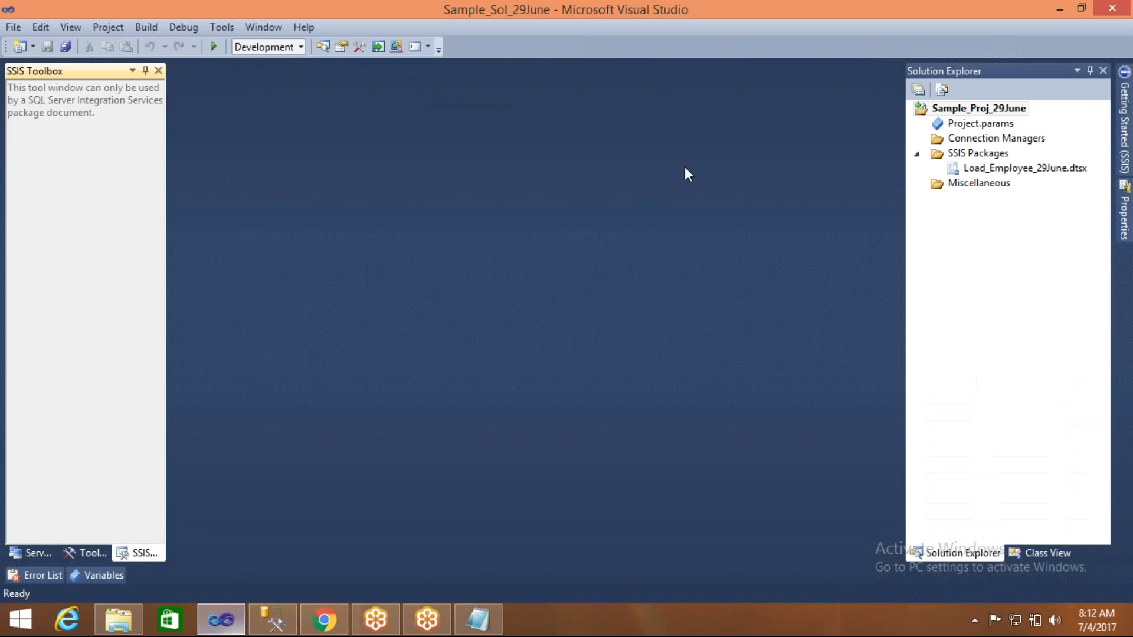
click(488, 630)
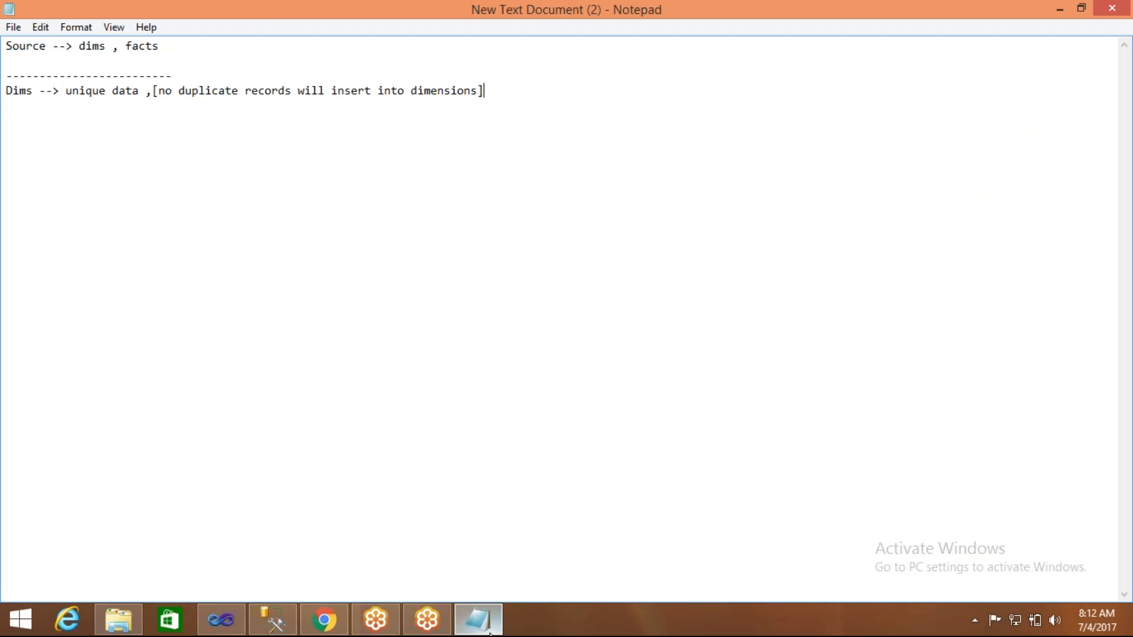
text(Lo)
key(BackSpace)
text(ookUp Trn)
key(BackSpace)
text(ansfrmation )
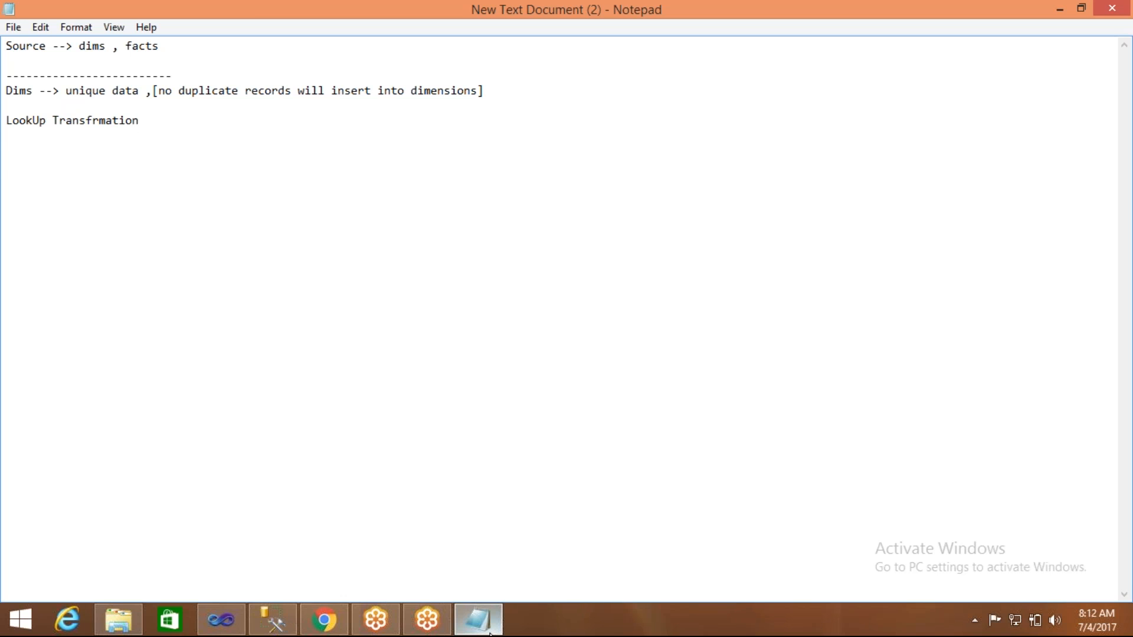
text(-------------------)
key(Return)
key(Return)
Write the line "Source:Employee----> Employee_04July" below the lookup heading
text(Employee)
key(Home)
text(Source:)
text(  ---)
key(BackSpace)
key(BackSpace)
key(BackSpace)
key(BackSpace)
key(BackSpace)
text(----> Employee)
text(_04)
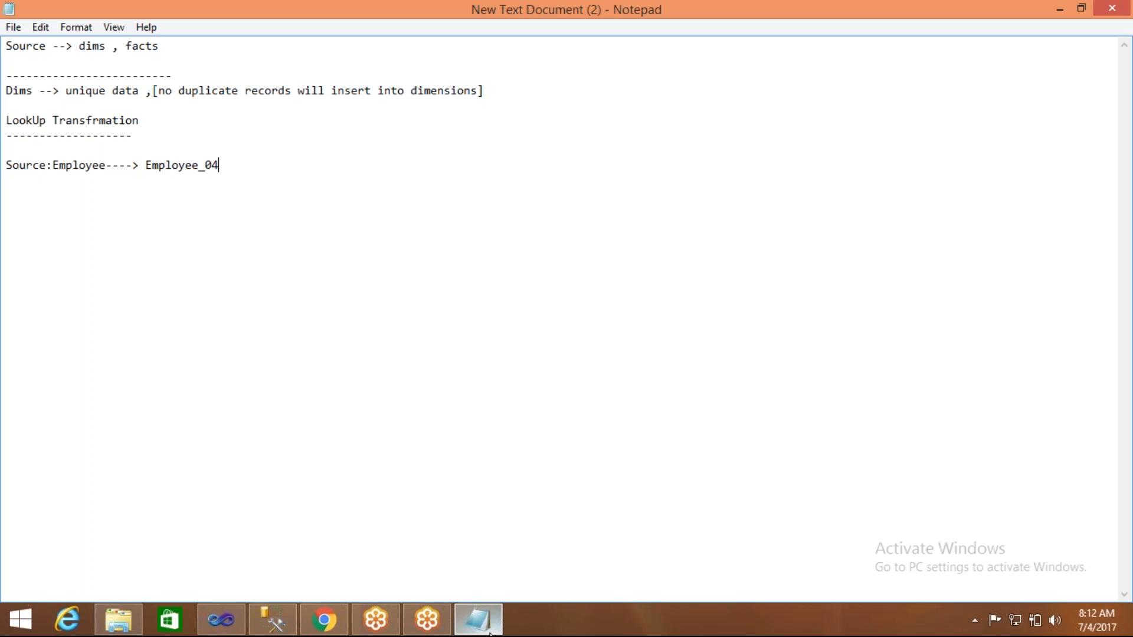
text(July)
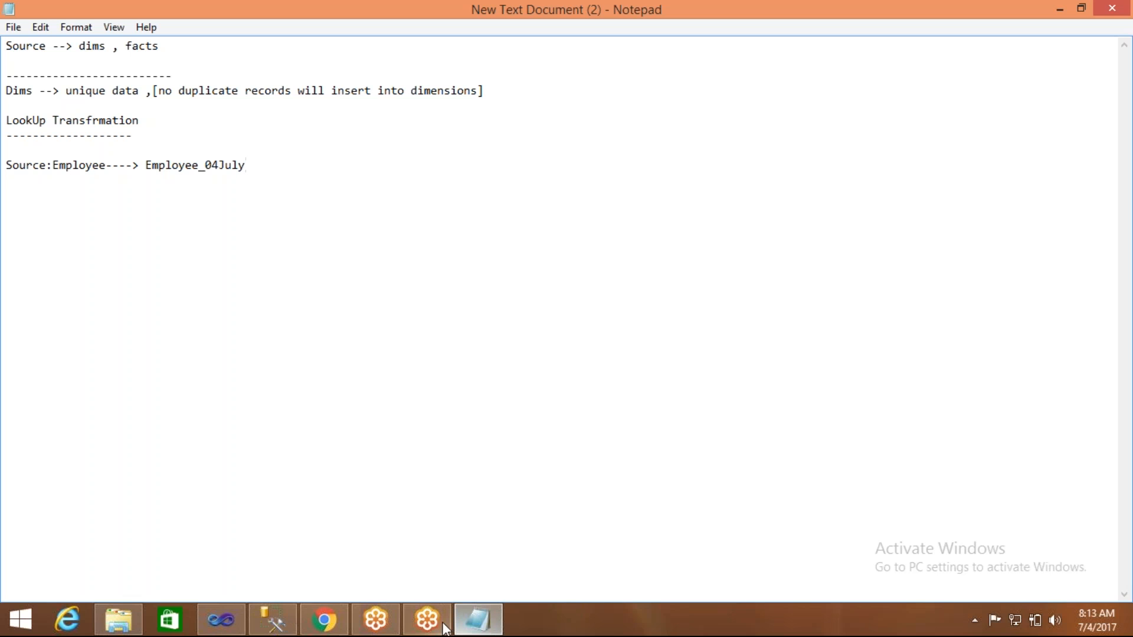
Insert spaces between "Source:Employee" and the arrow, and select the target name Employee_04July
click(111, 170)
click(180, 171)
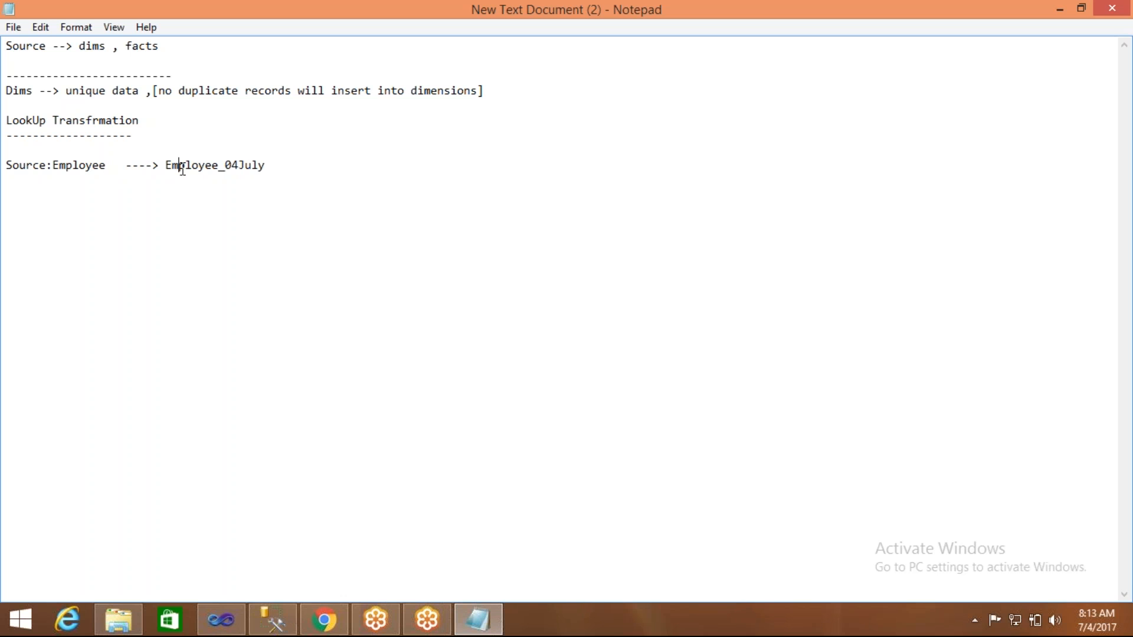
drag(167, 166, 264, 169)
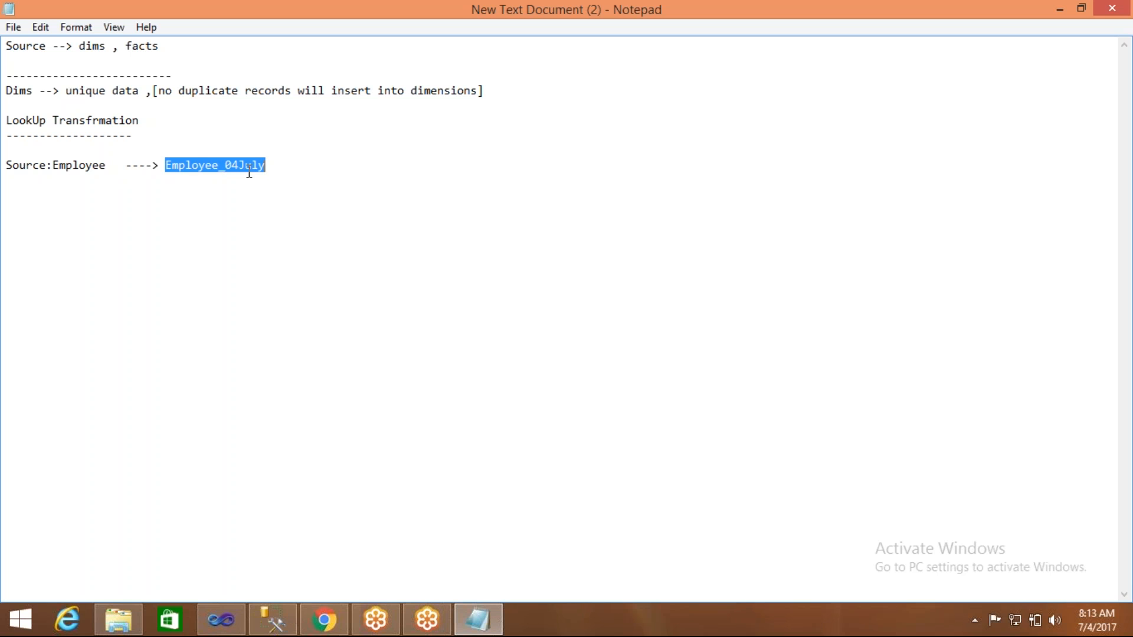
double_click(228, 171)
double_click(208, 162)
click(191, 167)
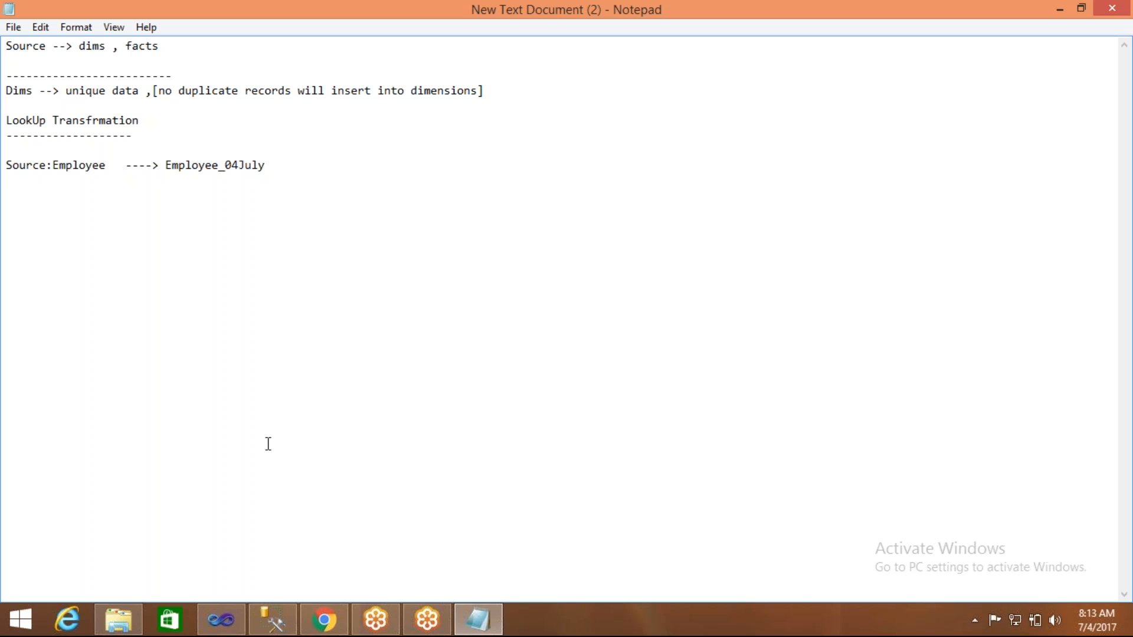
Switch to SQL Server Management Studio and widen the Object Explorer beside the Employee query
click(228, 622)
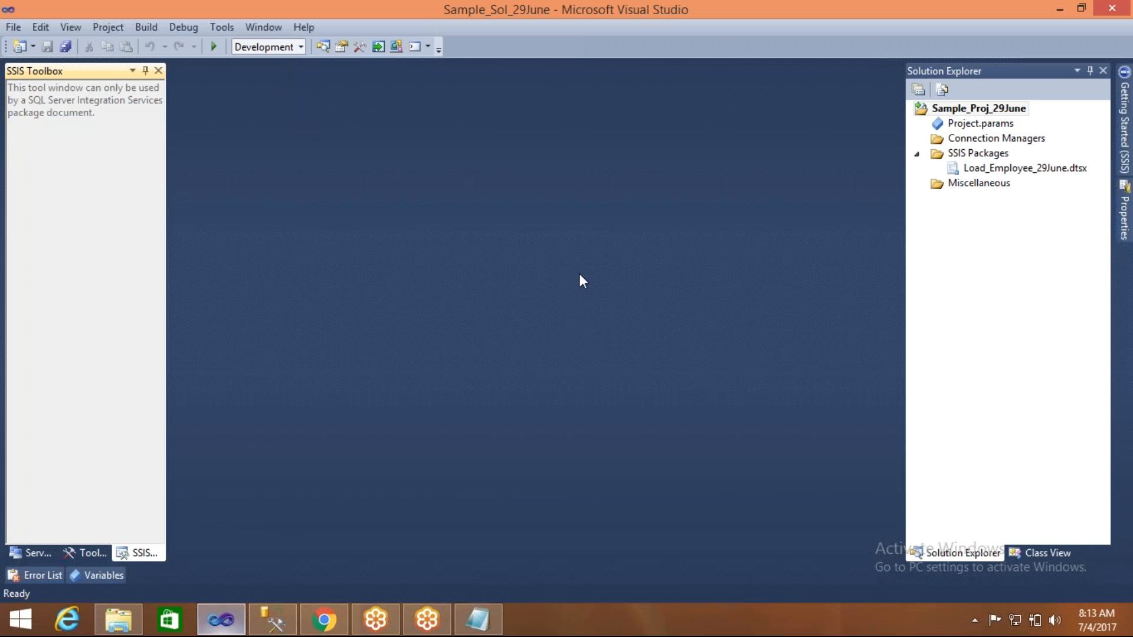
click(273, 619)
click(312, 112)
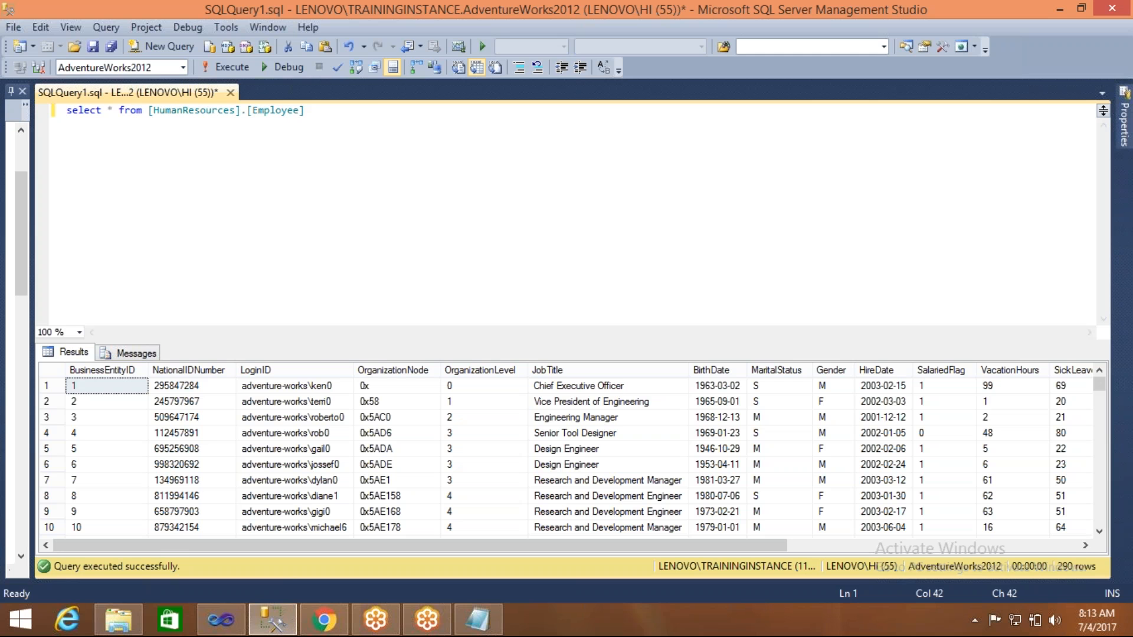
drag(31, 267, 167, 267)
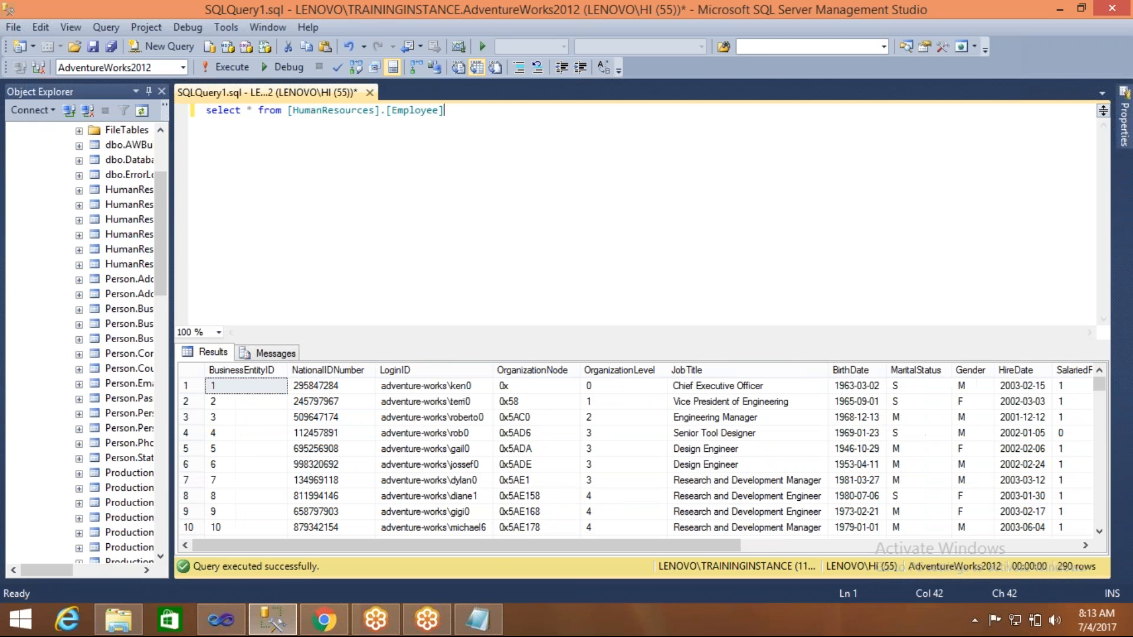
Switch to Visual Studio and add a new SSIS package to Sample_Proj_29June
click(221, 620)
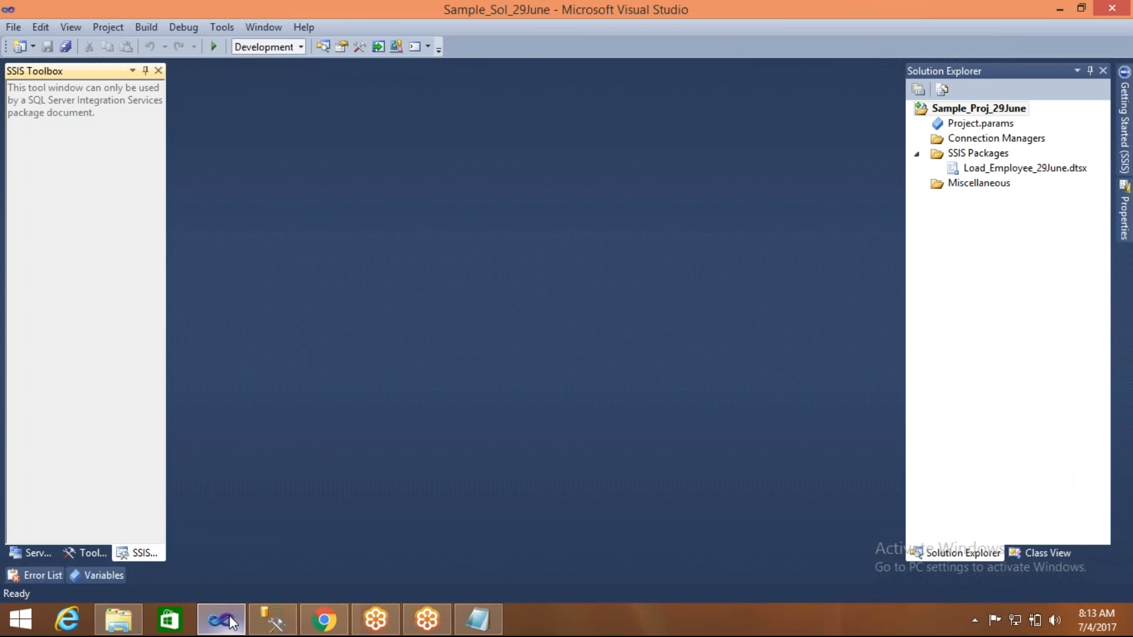
right_click(971, 157)
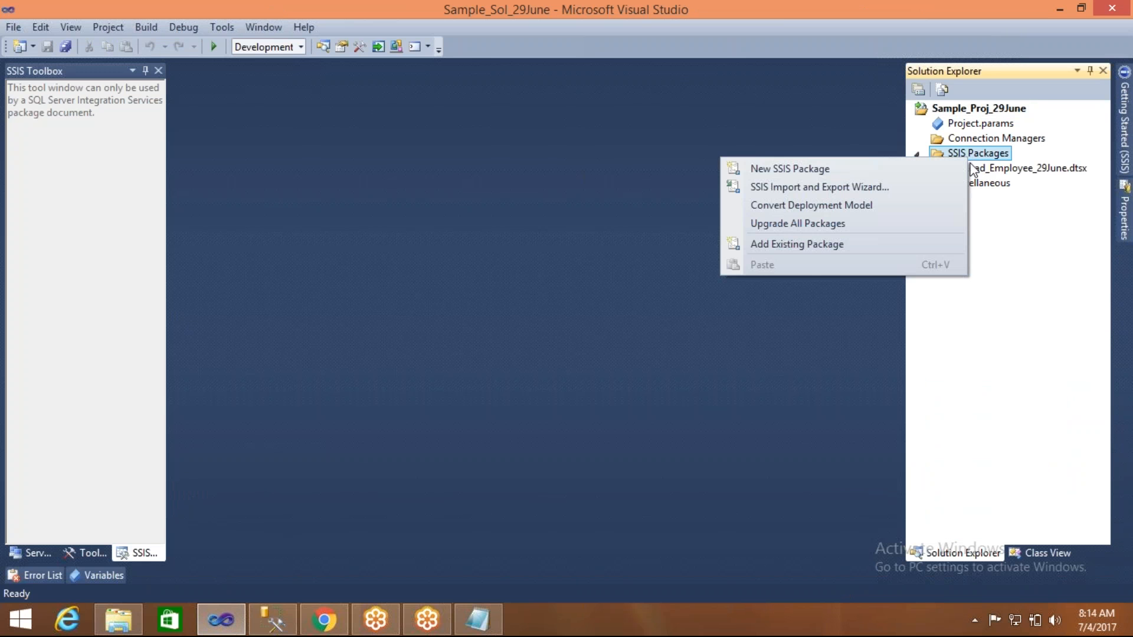
click(933, 171)
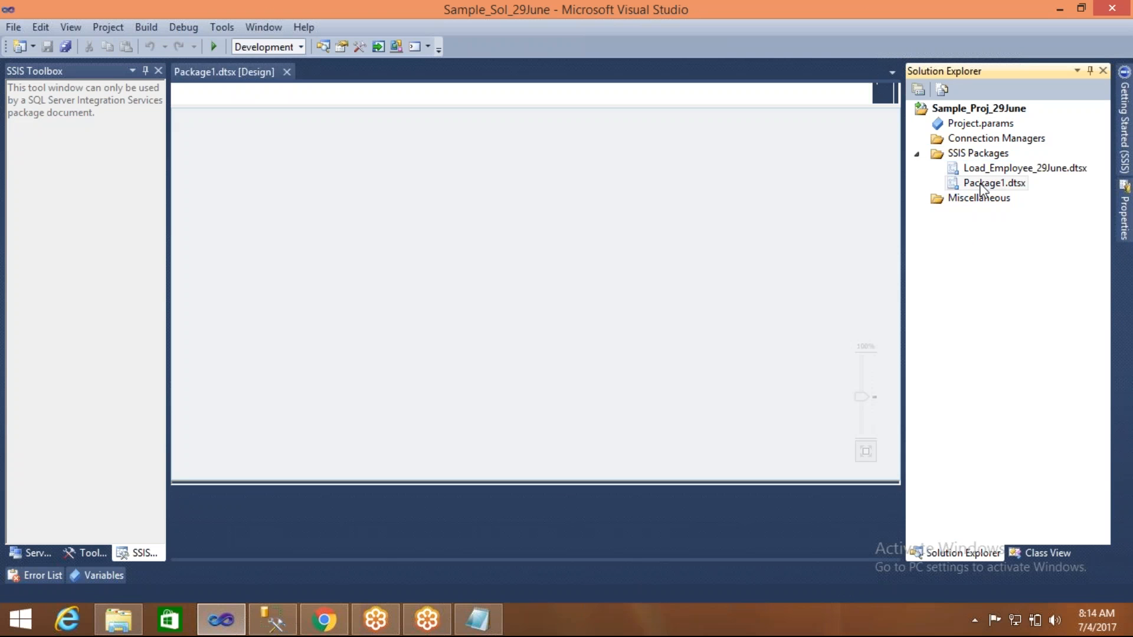
Rename the new package Package1.dtsx as Load_LookUp_Transformation.dtsx
click(982, 185)
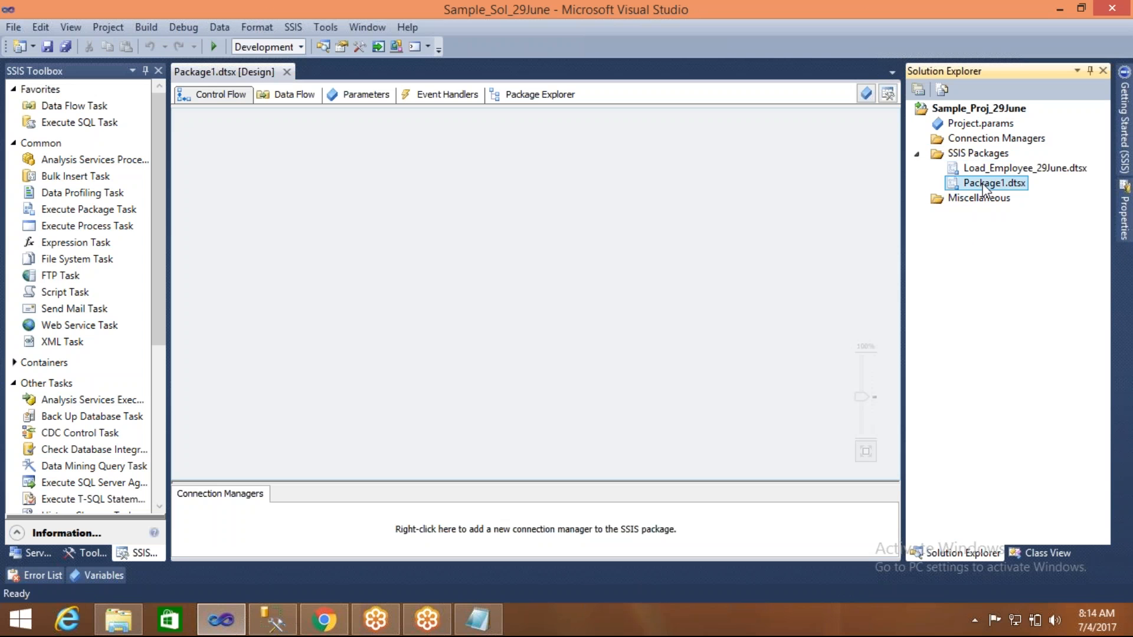
click(994, 183)
click(1005, 183)
key(BackSpace)
key(BackSpace)
key(BackSpace)
key(BackSpace)
key(BackSpace)
key(BackSpace)
key(BackSpace)
key(BackSpace)
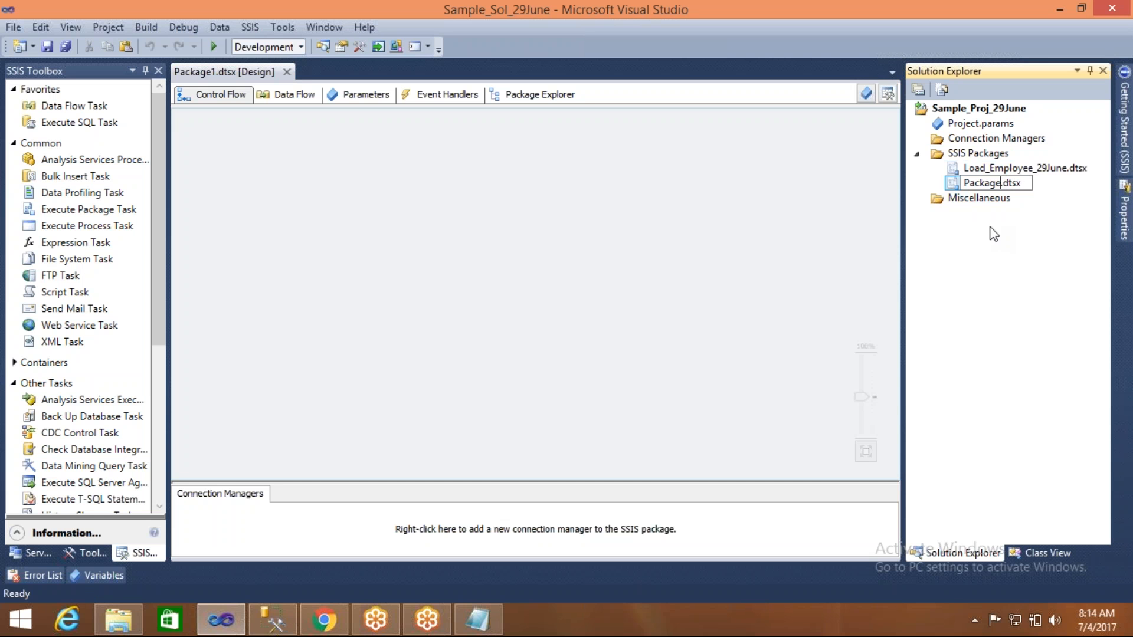
text(Load_LookUp)
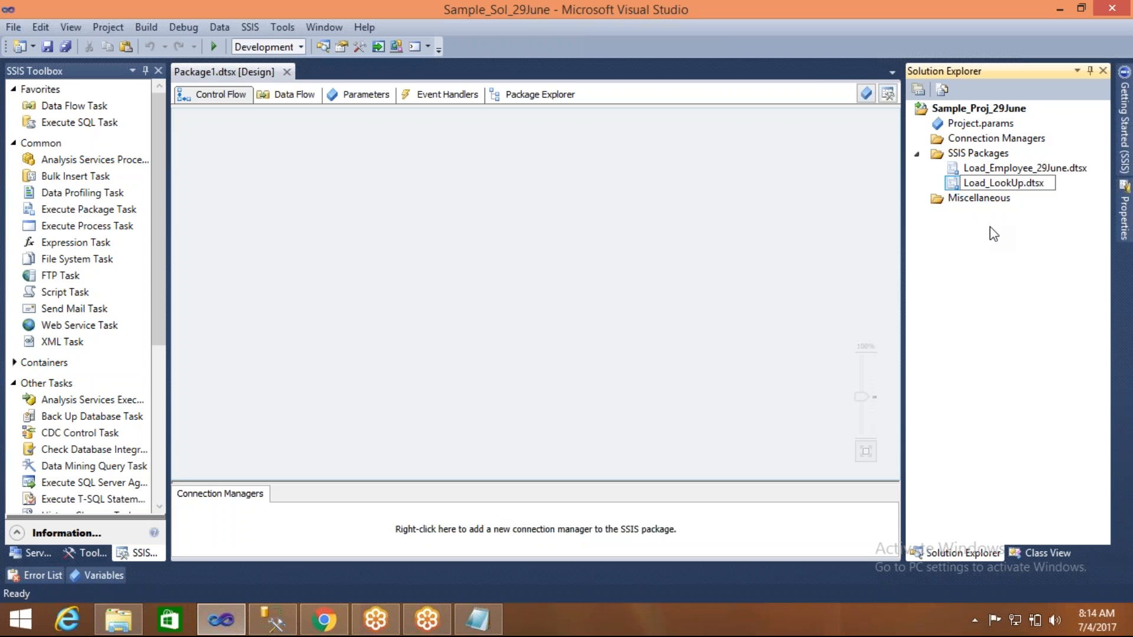
text(_Transformation)
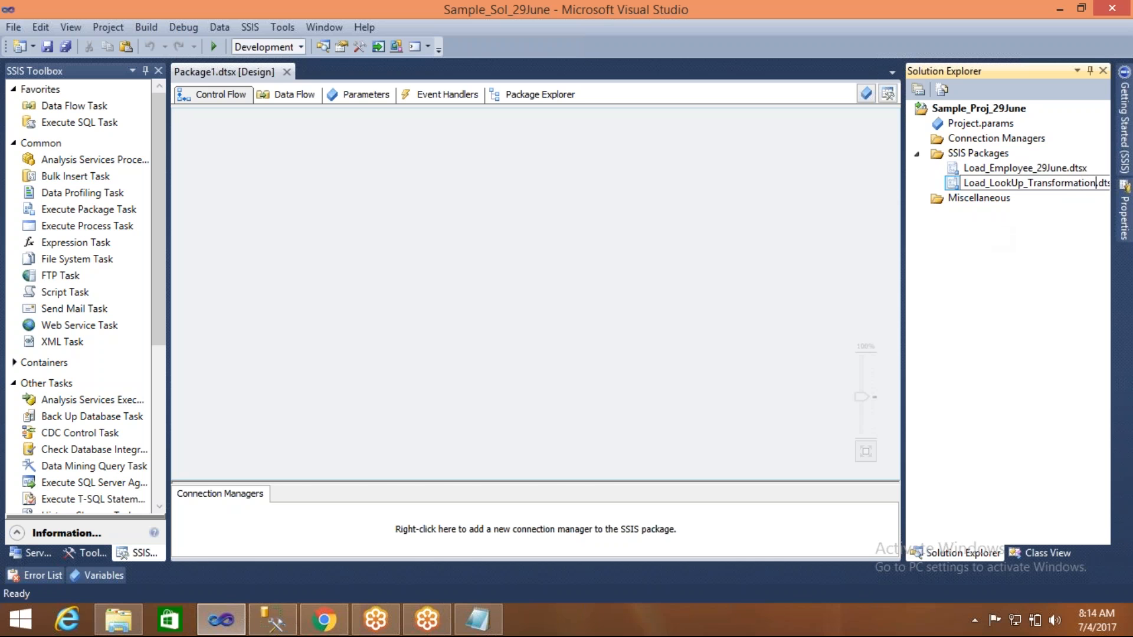
key(Return)
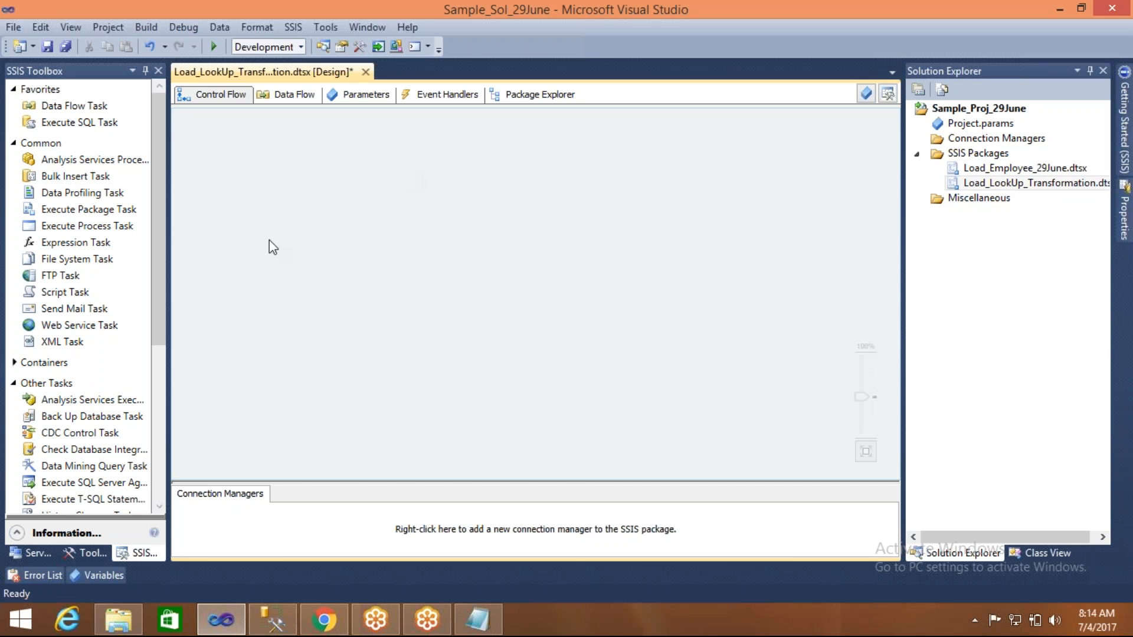
Add a Data Flow Task to the control flow and name it "Load Emplyee_Lookup"
click(92, 109)
drag(91, 108, 358, 194)
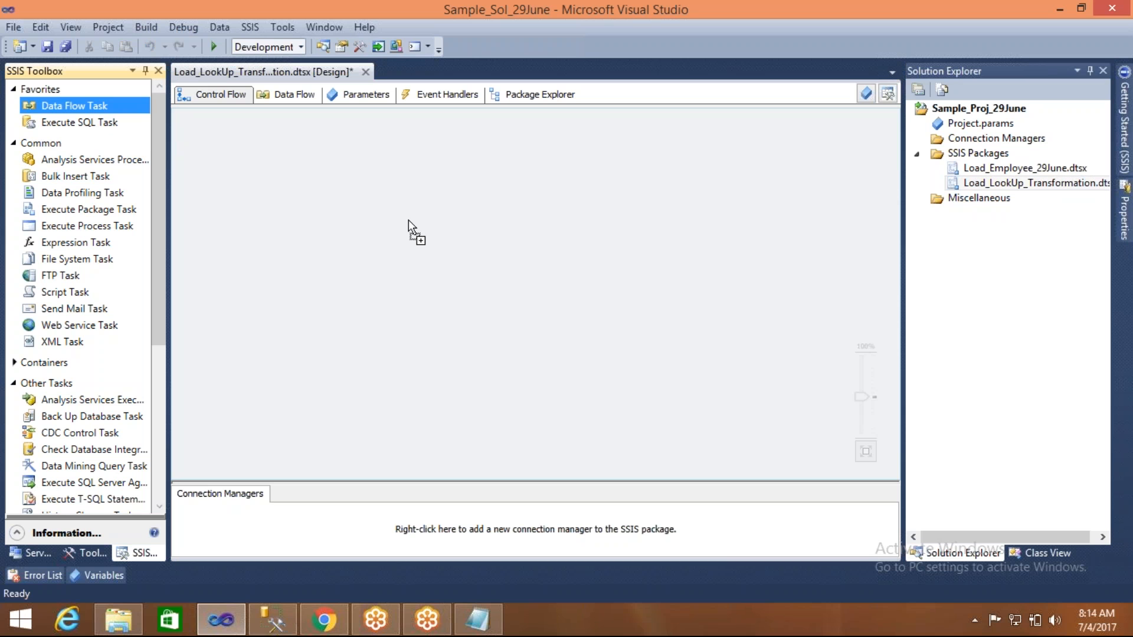
drag(408, 220, 408, 220)
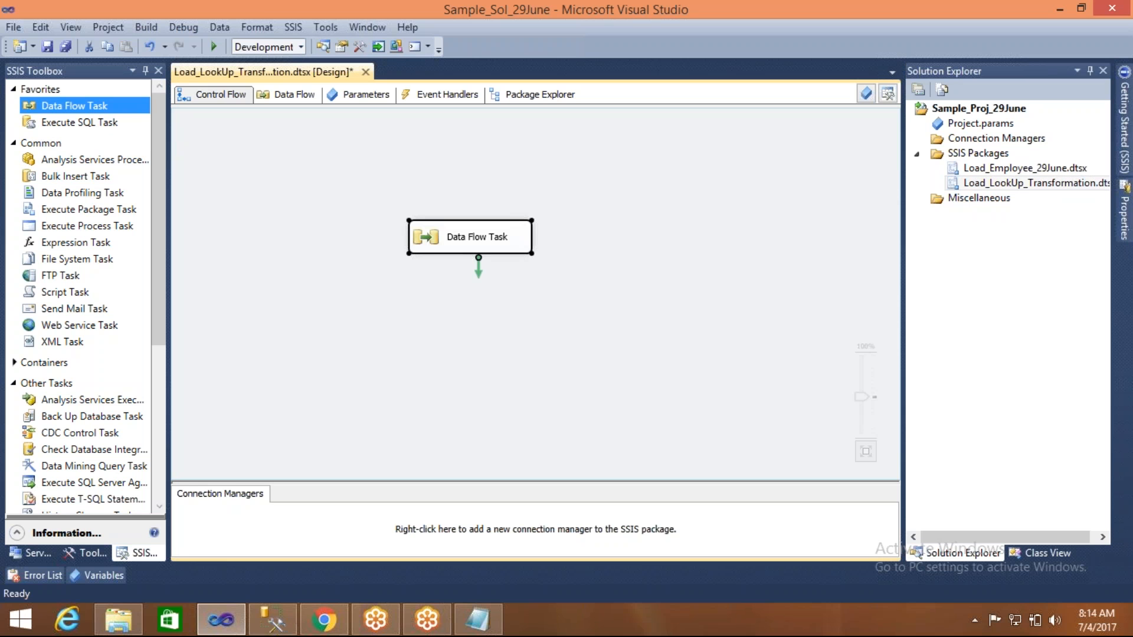
click(466, 237)
text(Loa)
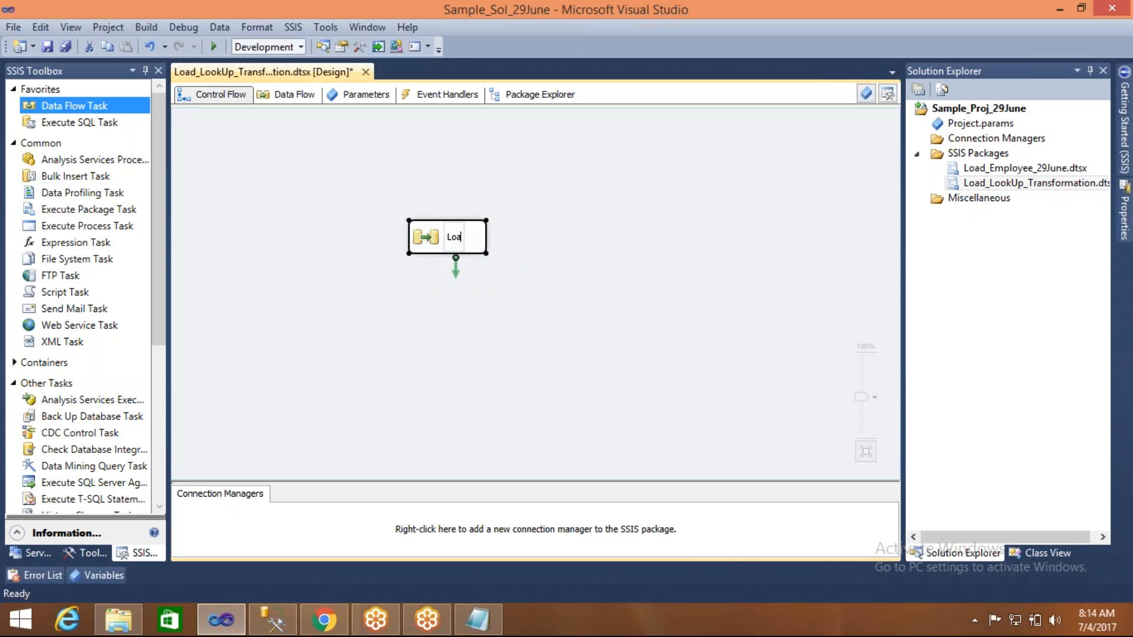
text(d Emplyee)
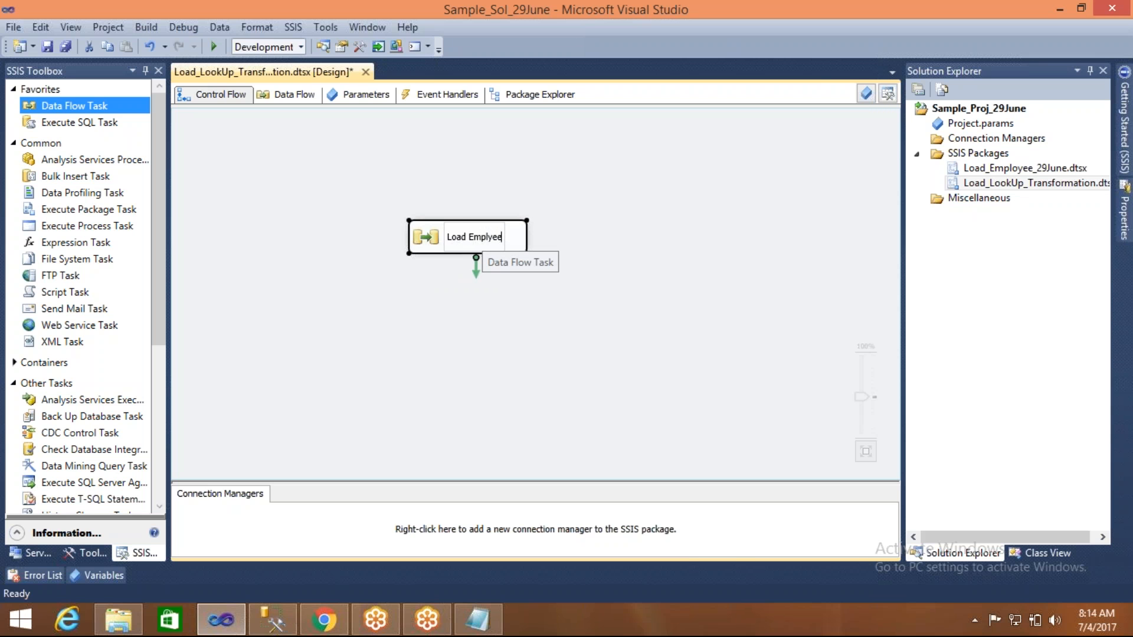
text(Lookup)
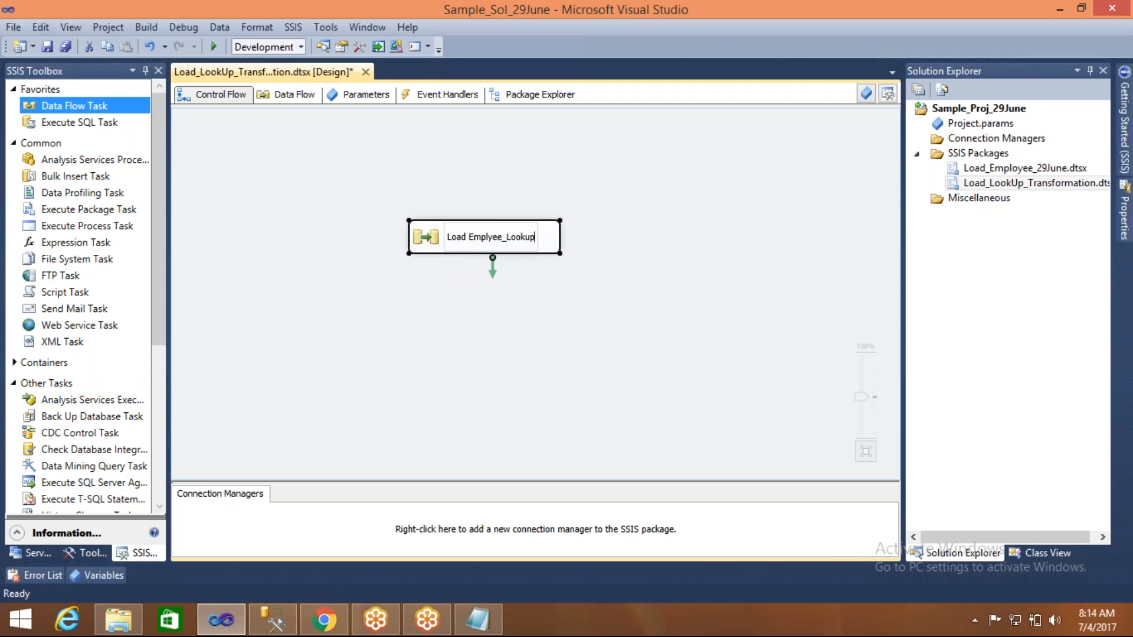
key(Return)
Open the Load Emplyee_Lookup data flow and place an OLE DB Source near the top of its canvas
double_click(435, 235)
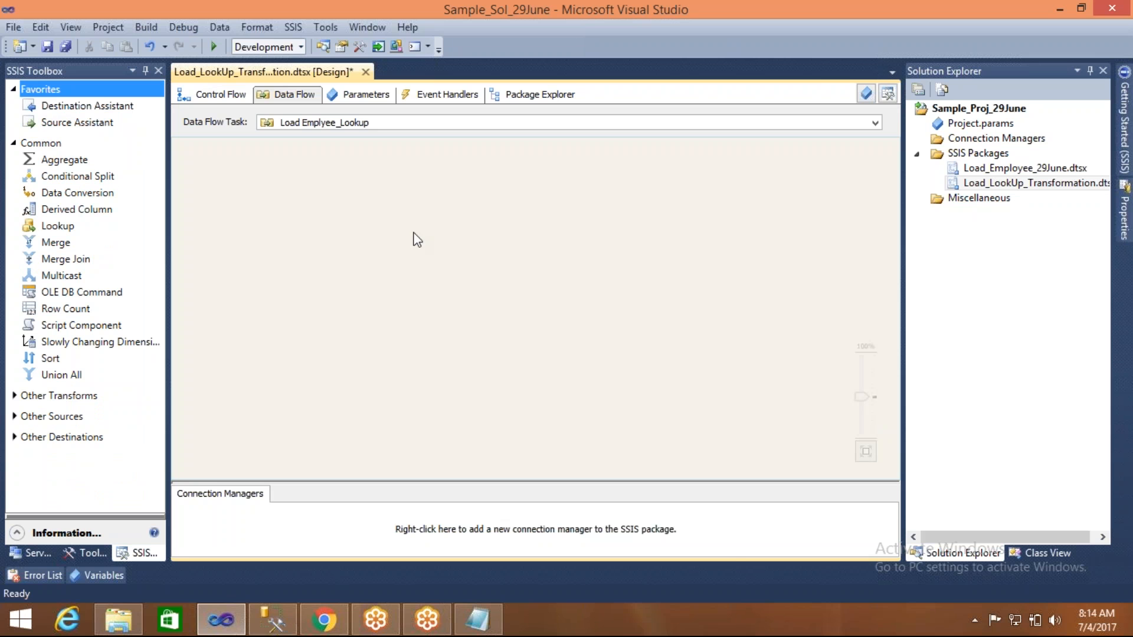
click(15, 144)
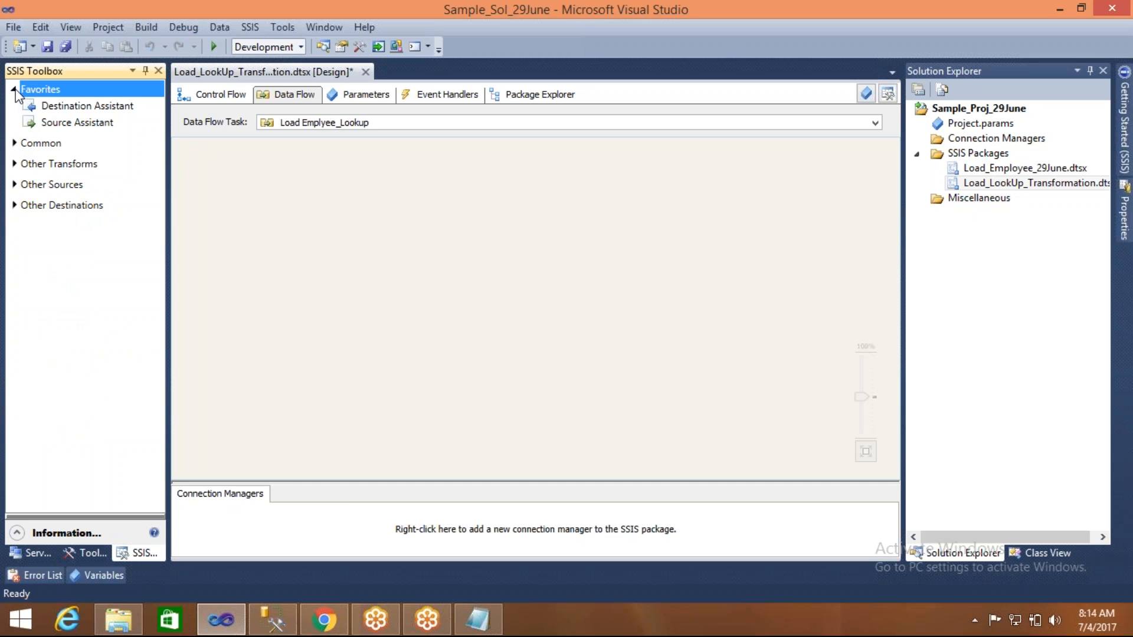
click(15, 89)
click(14, 151)
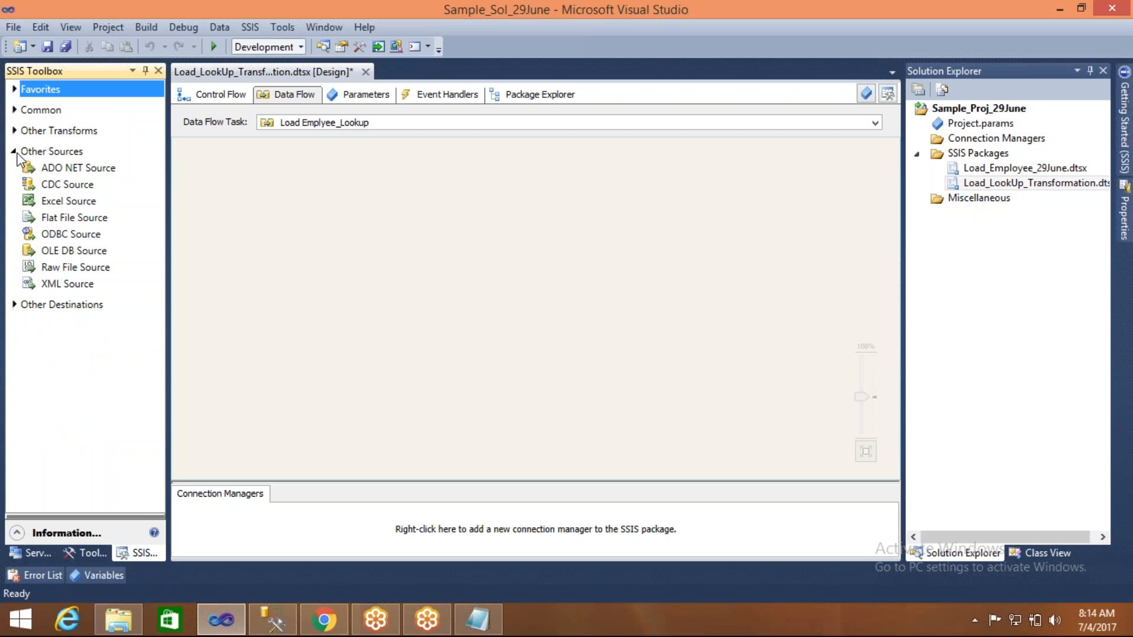
drag(76, 250, 267, 220)
drag(334, 160, 335, 162)
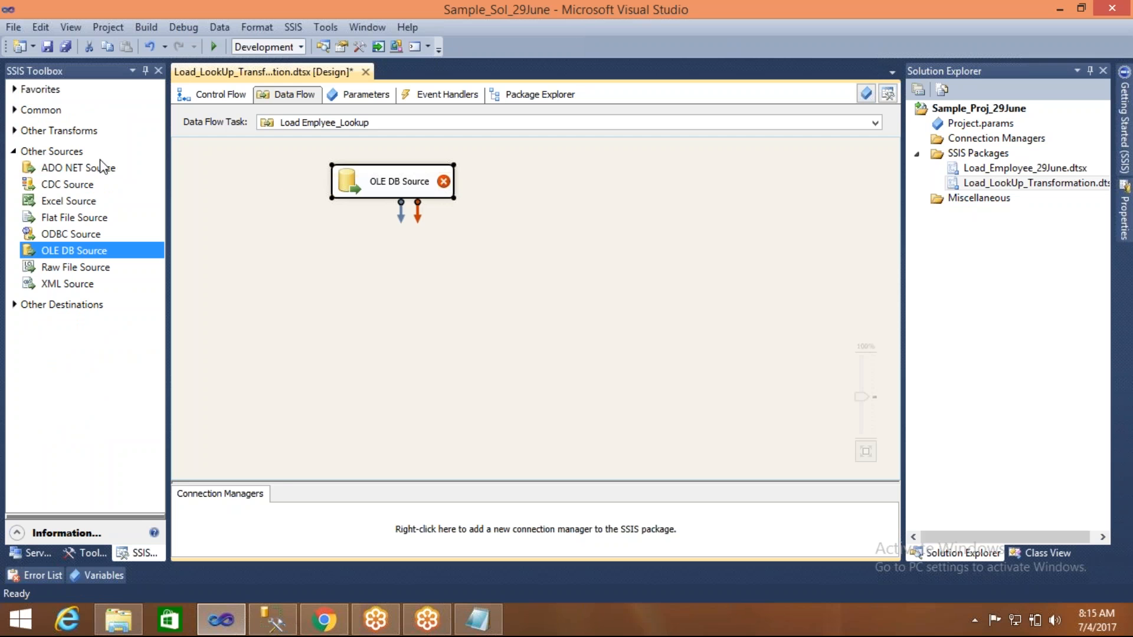
Place an OLE DB Destination below the OLE DB Source in the data flow
click(16, 152)
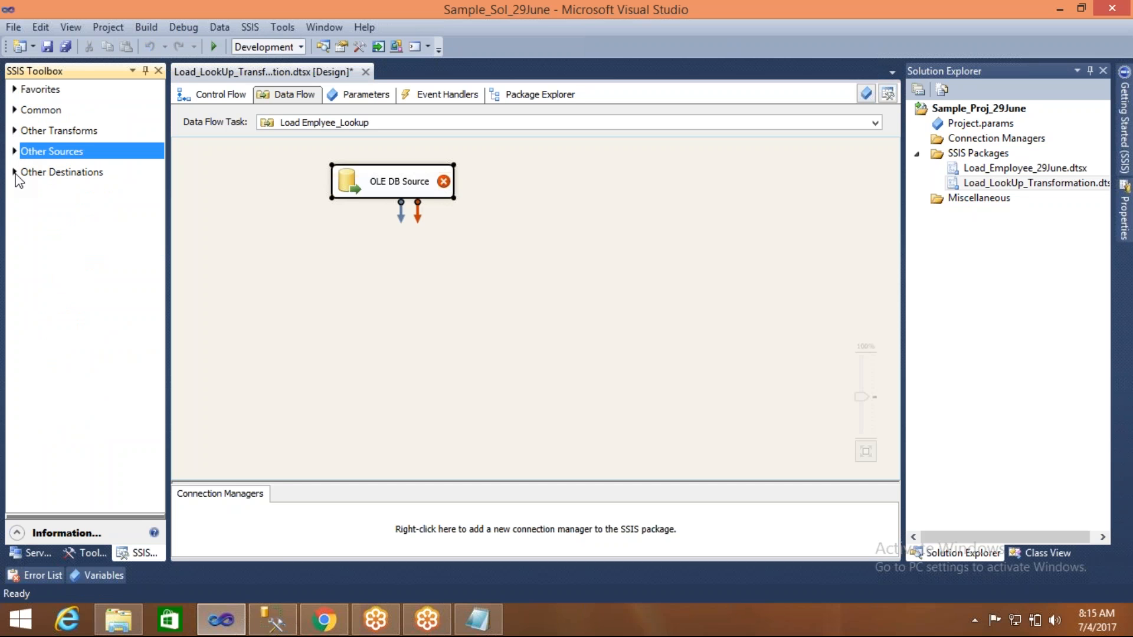
click(15, 173)
drag(81, 307, 328, 353)
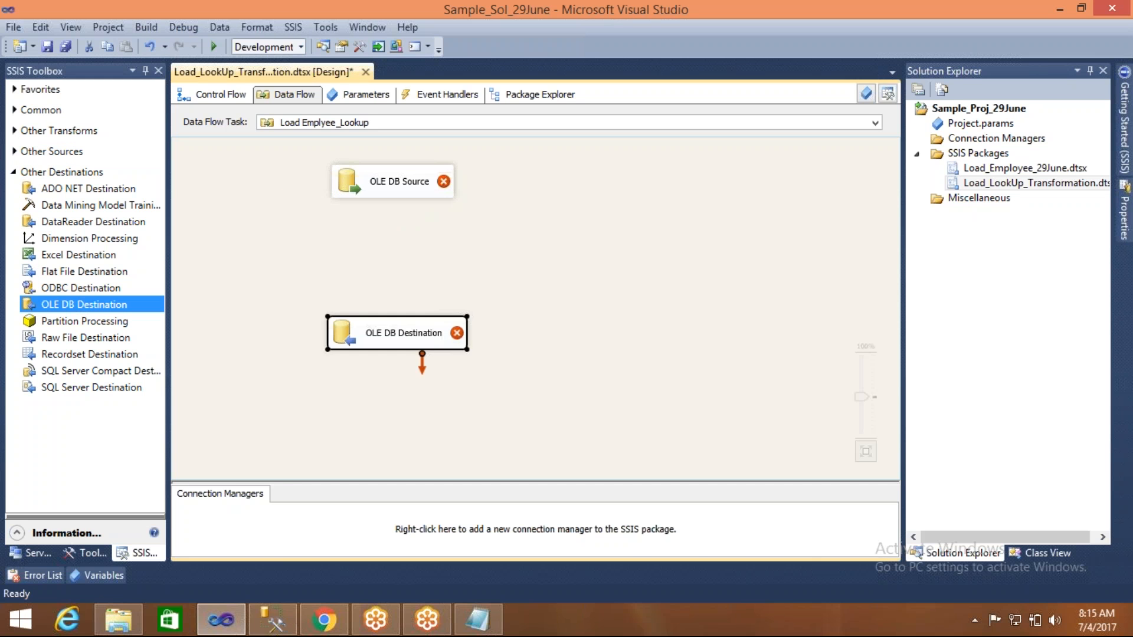
click(369, 278)
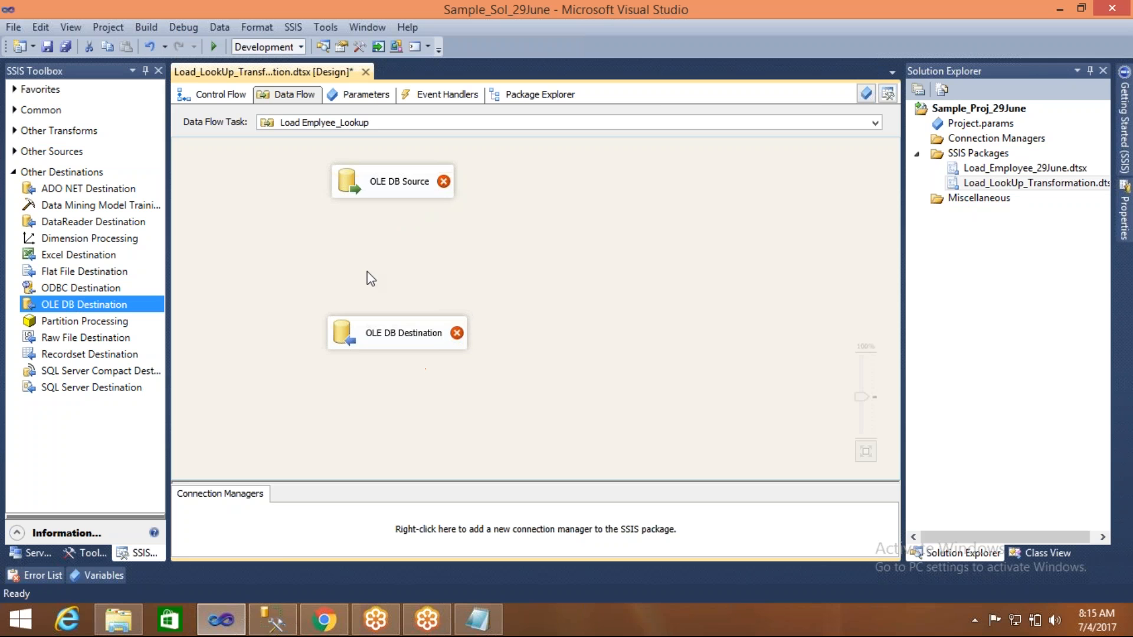
Open the OLE DB Source editor, check the available connection managers, and close the editor without saving
click(364, 194)
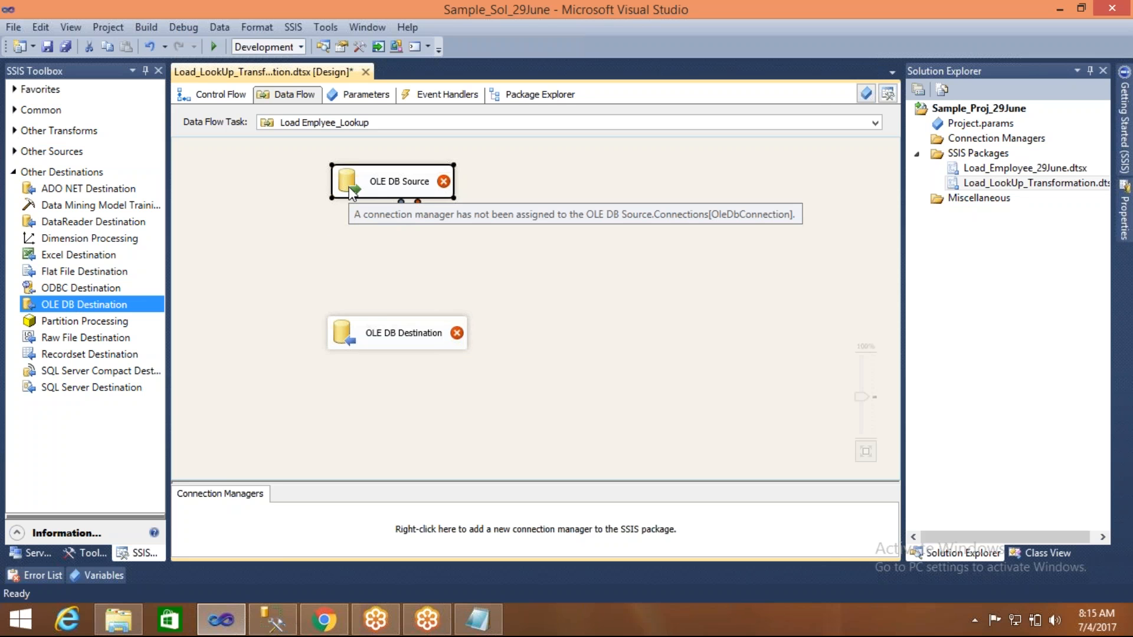
double_click(348, 186)
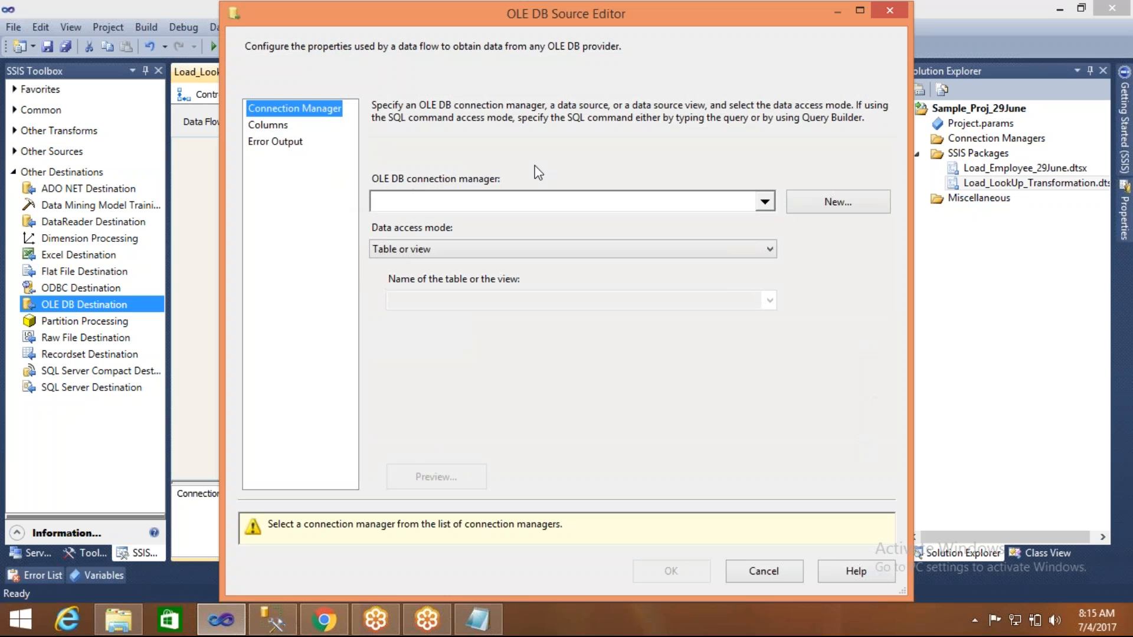
click(765, 201)
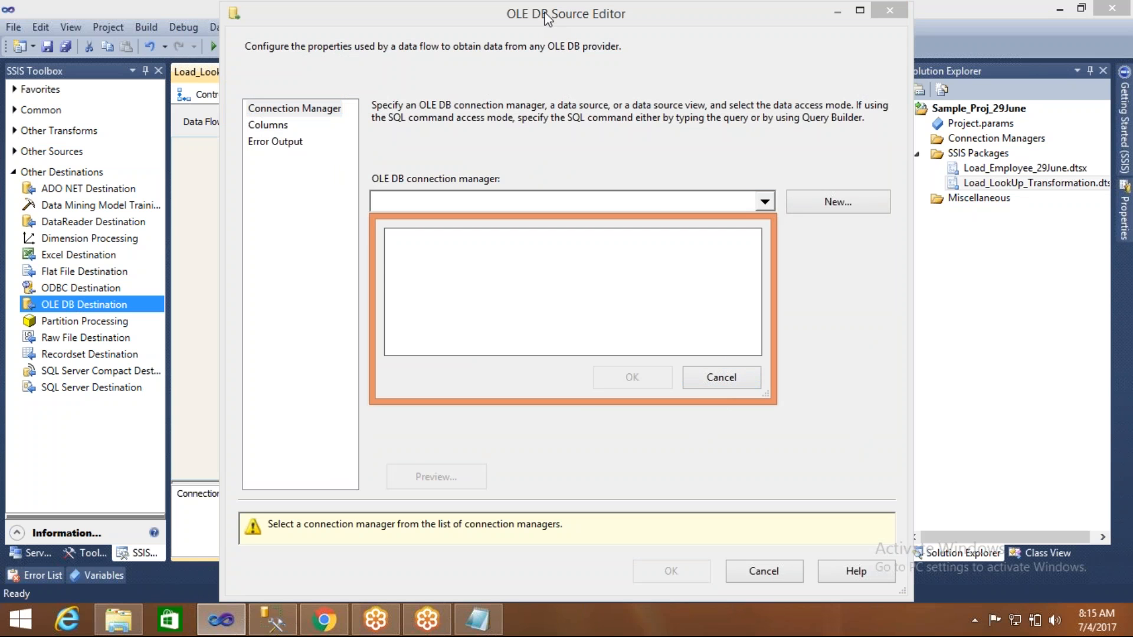
click(717, 389)
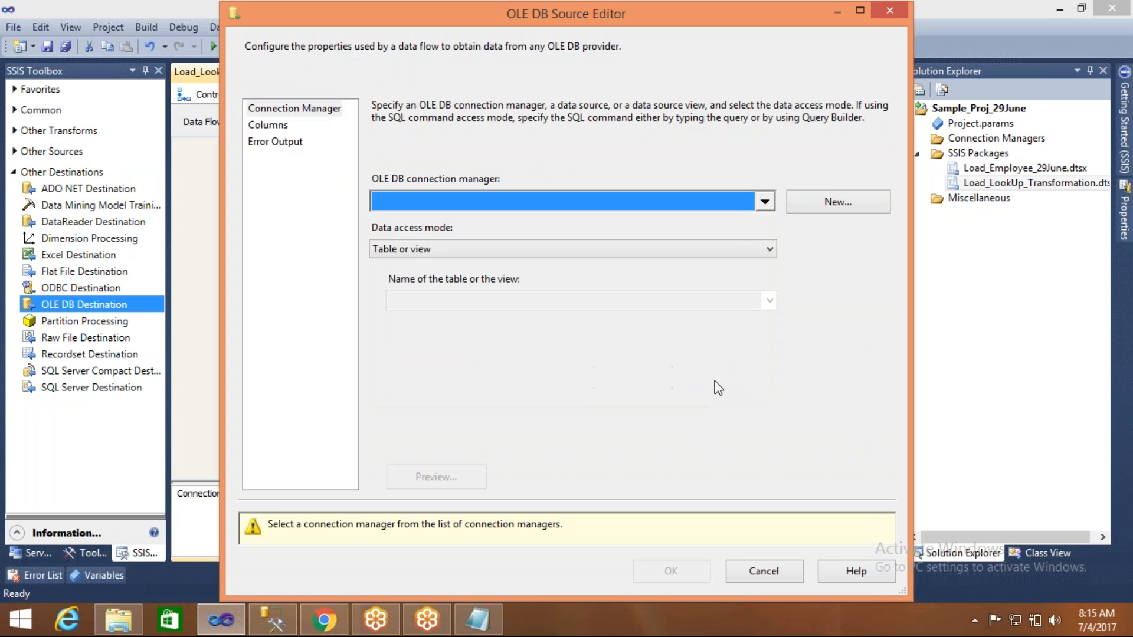
click(766, 201)
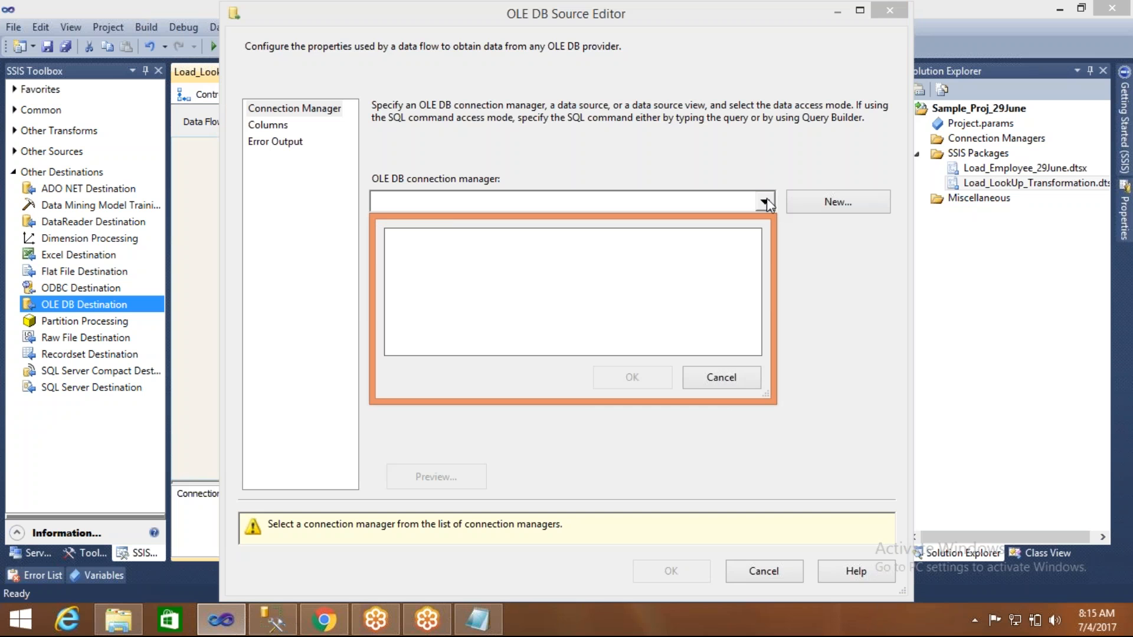
click(739, 381)
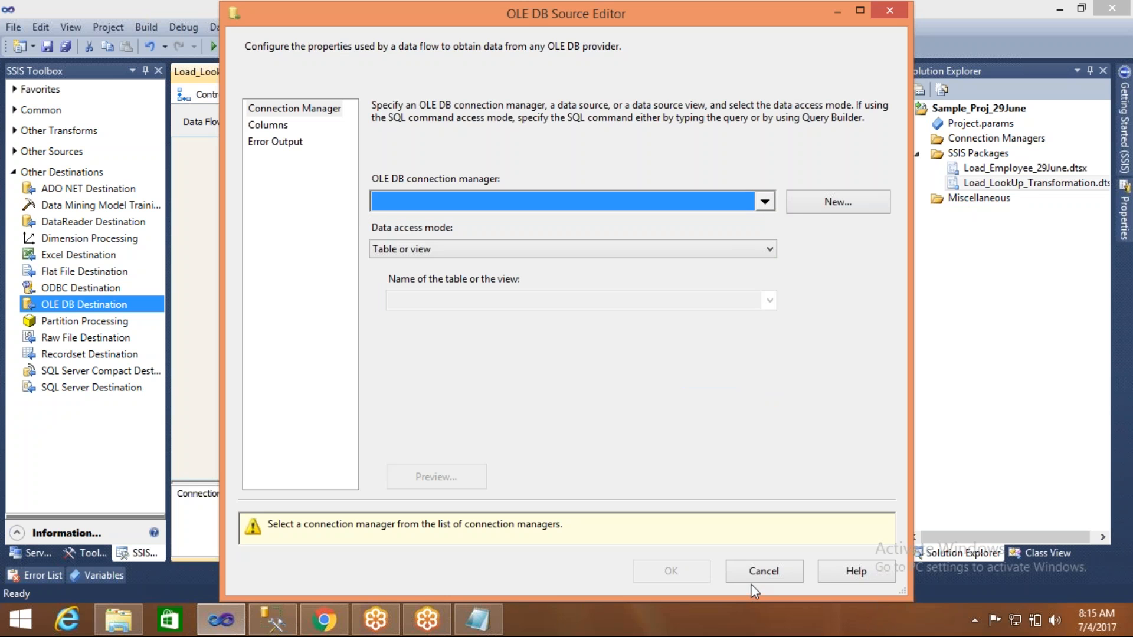
click(750, 580)
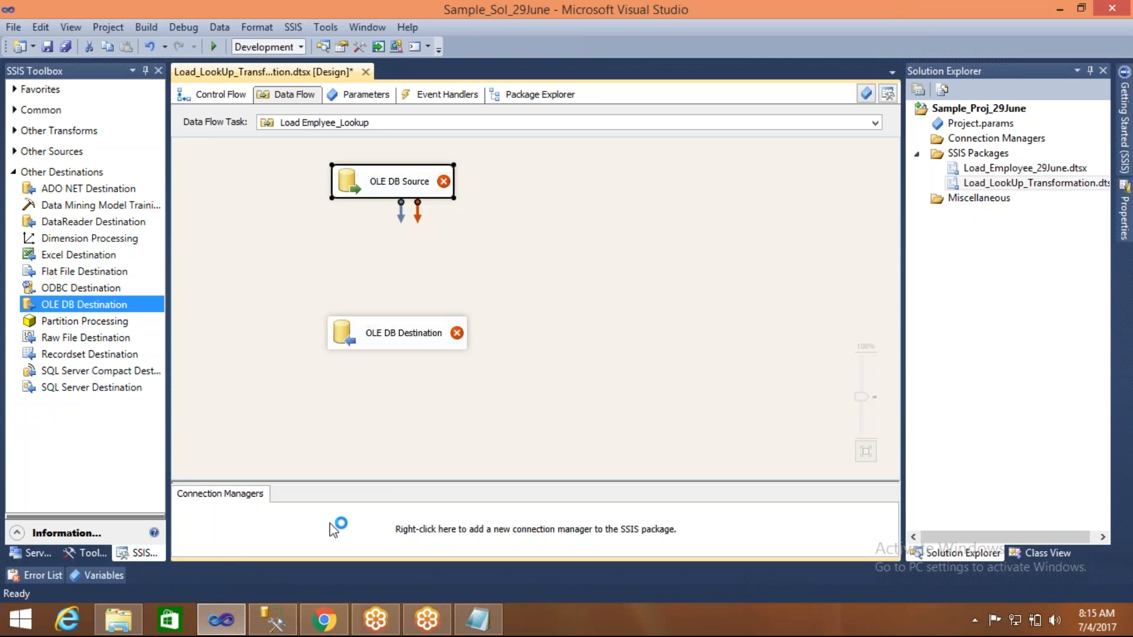
Reopen the OLE DB Source editor and check the list of OLE DB connection managers again
click(257, 310)
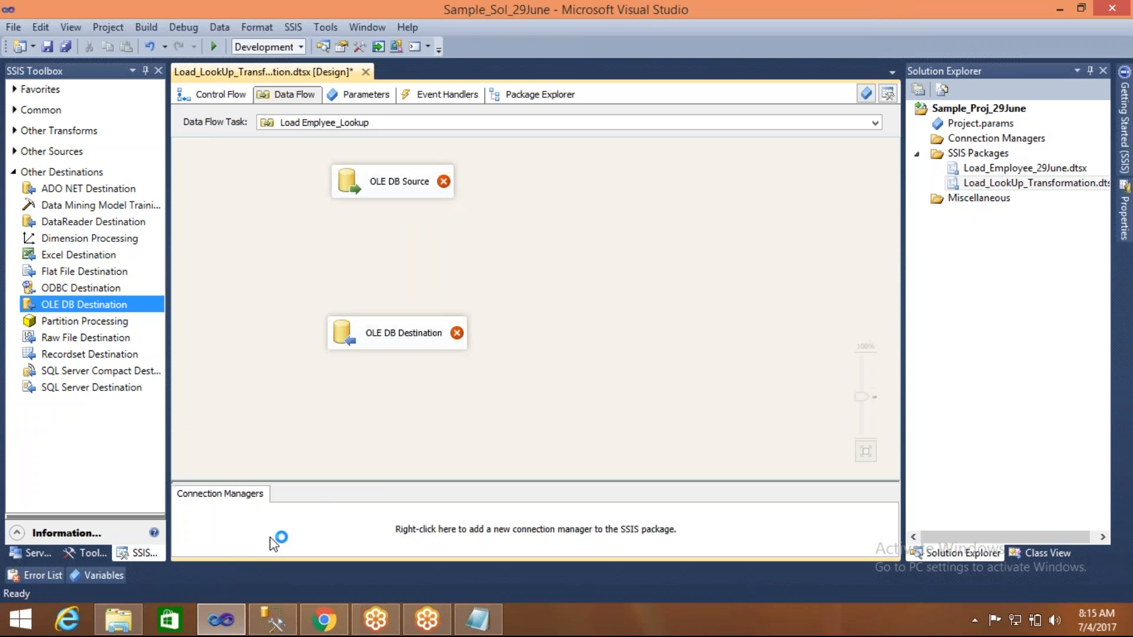
double_click(352, 188)
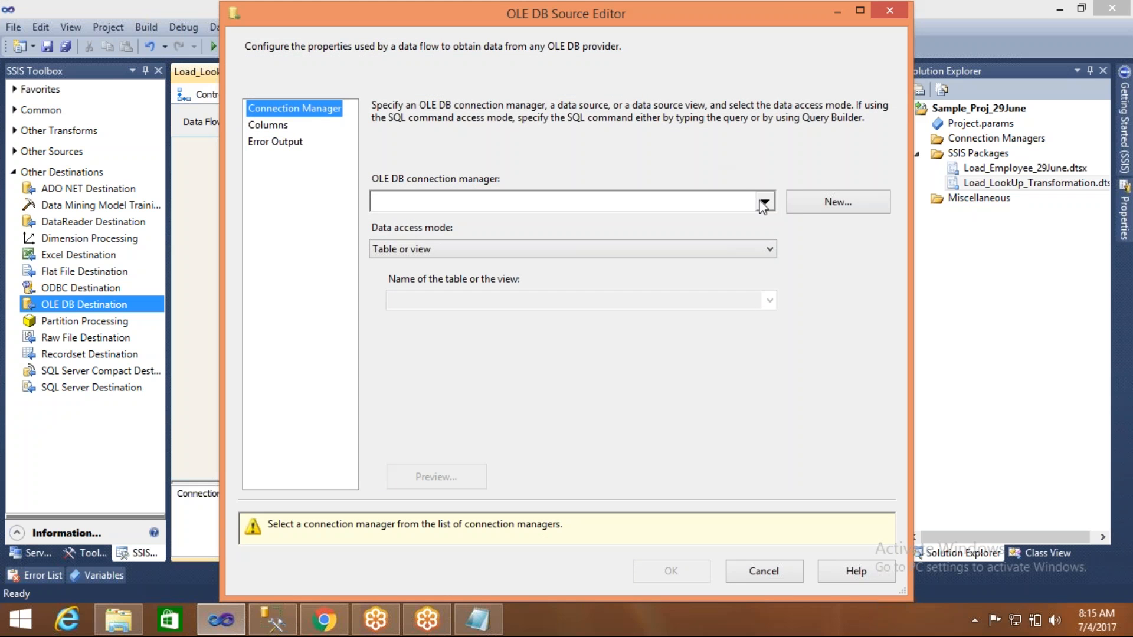
click(764, 203)
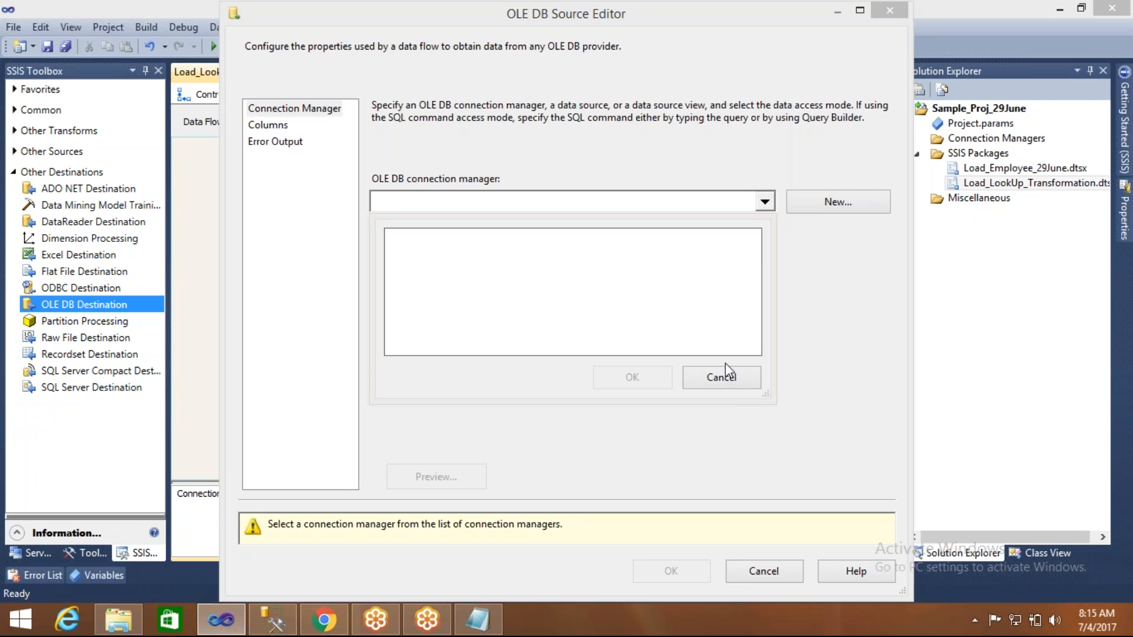
click(731, 379)
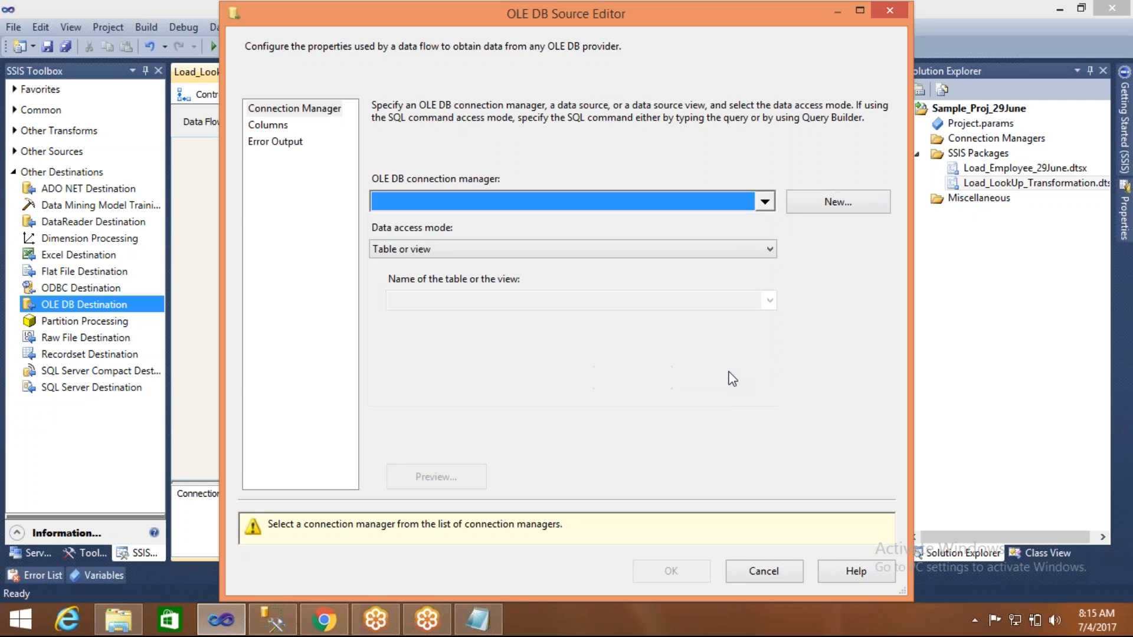
Set the OLE DB Source's connection manager to the existing LENOVO\TRAININGINSTANCE.AdventureWorks2012 data connection
click(828, 204)
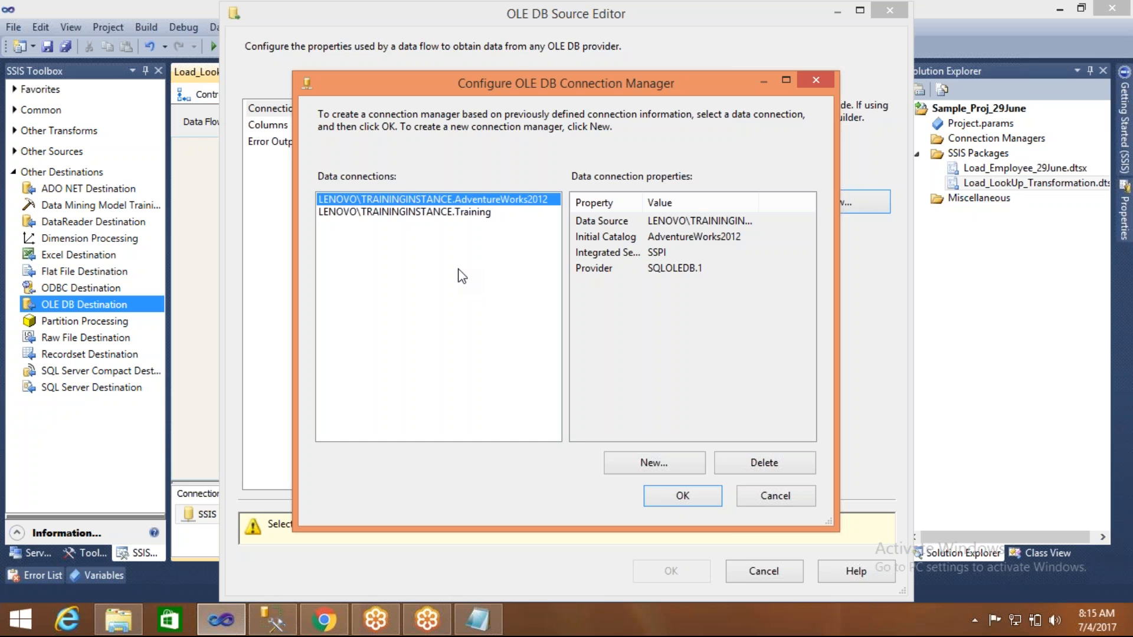
click(617, 468)
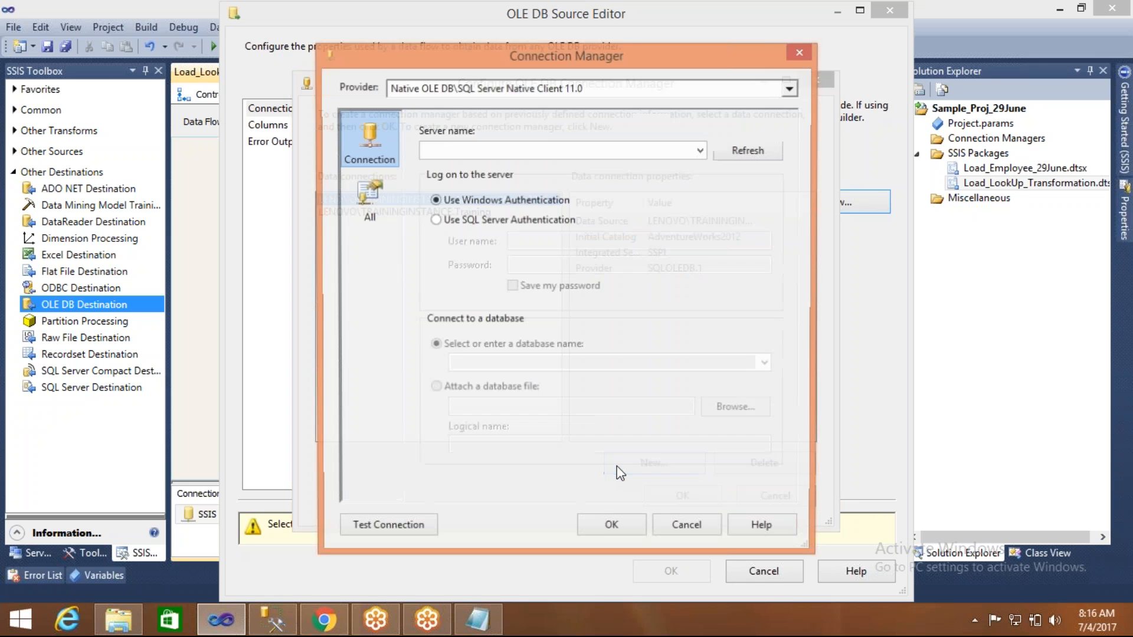
click(662, 526)
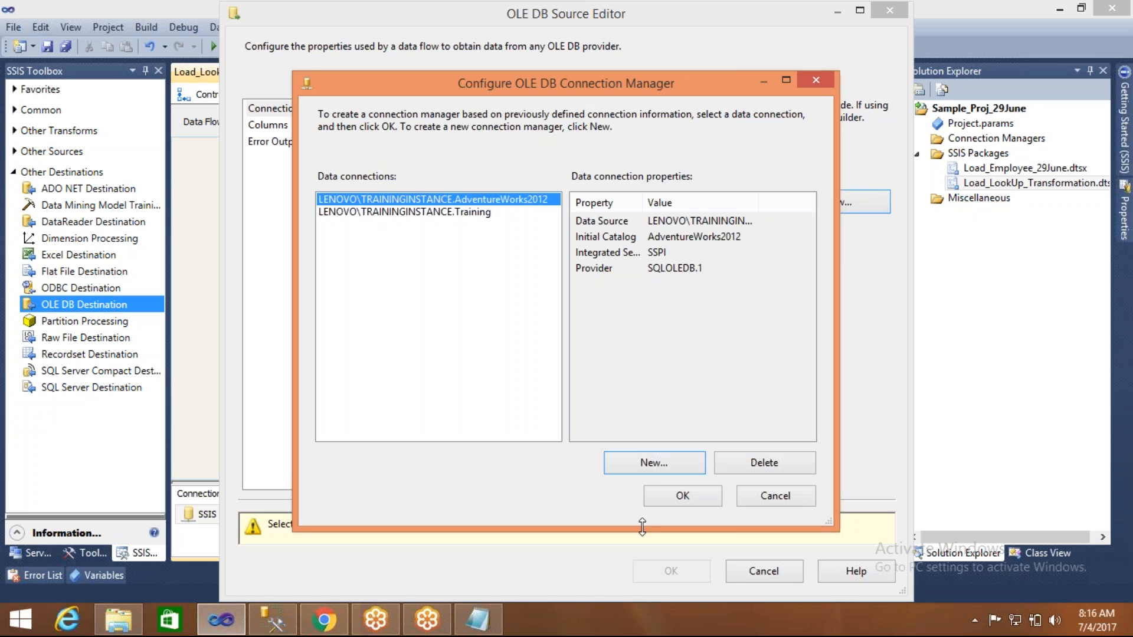
click(496, 200)
click(660, 492)
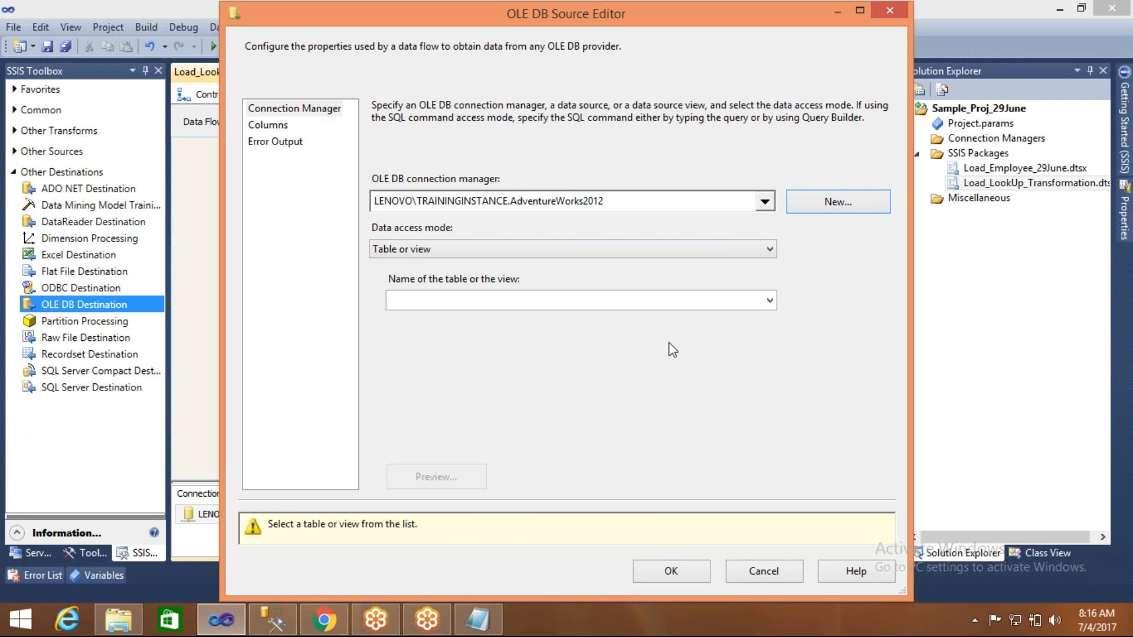
Choose the [HumanResources].[Employee] table as the OLE DB Source's input, review its columns, and accept the source settings
click(742, 298)
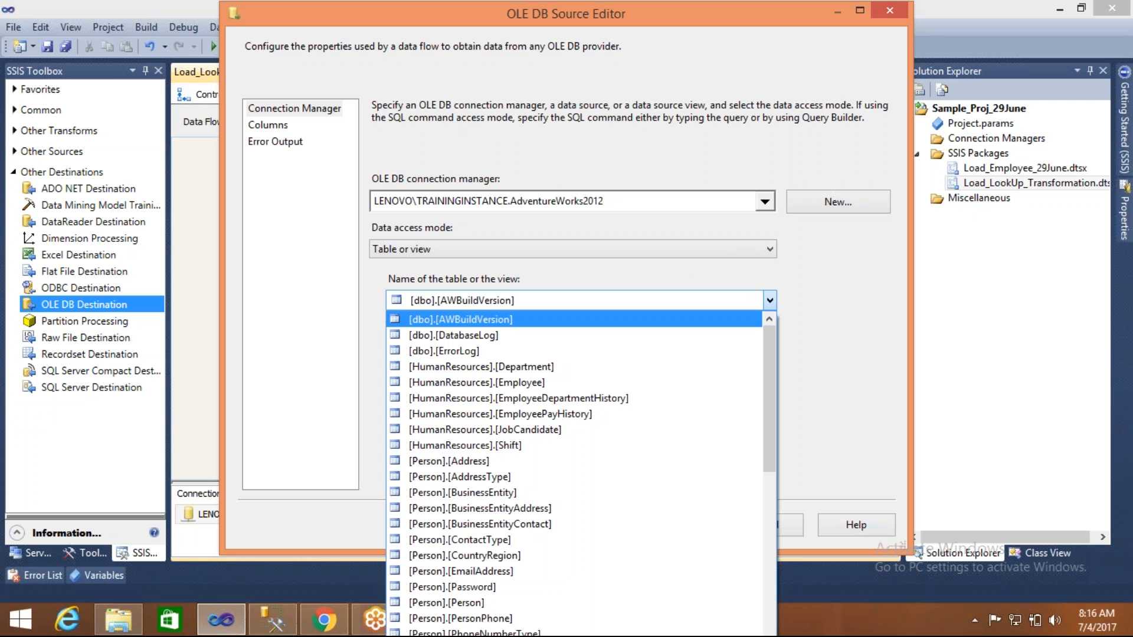
click(523, 382)
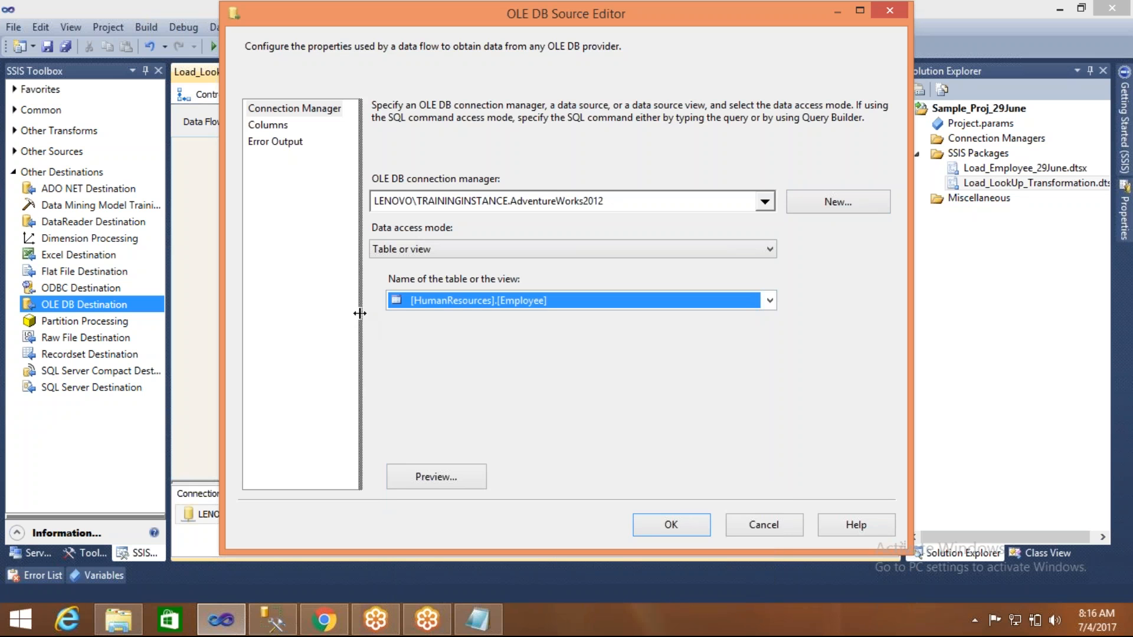
click(268, 126)
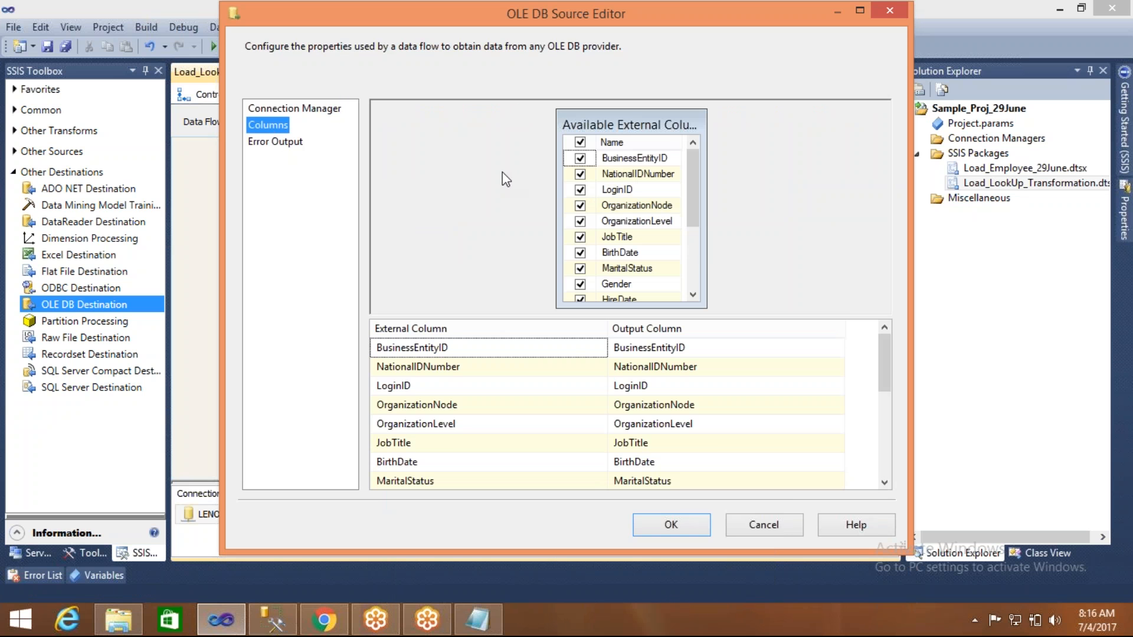
click(692, 256)
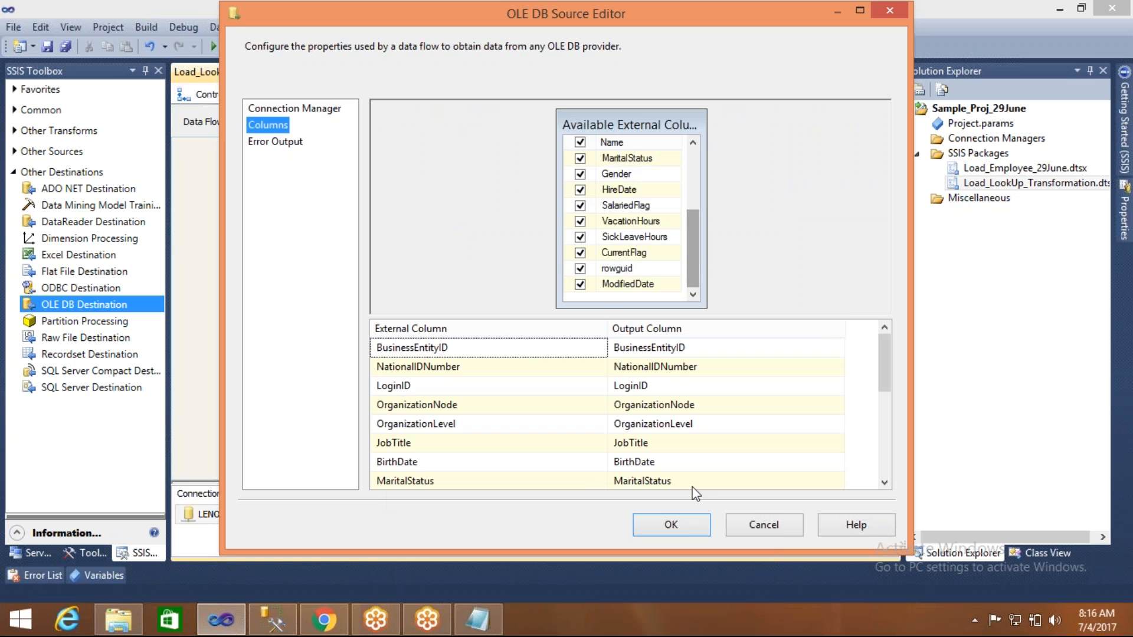
click(685, 528)
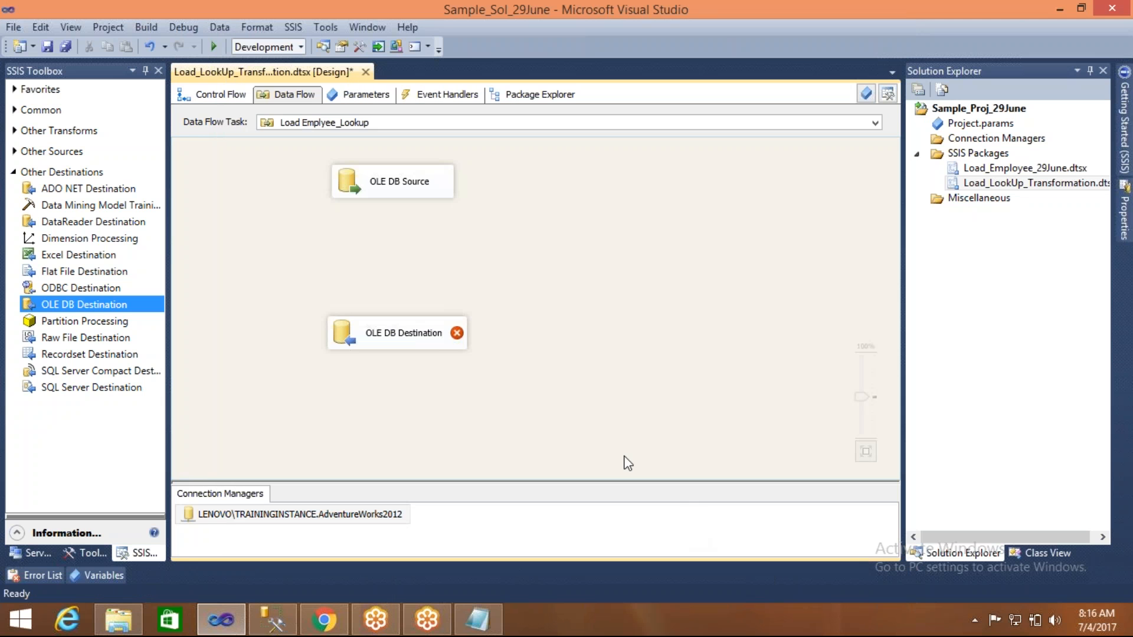
Rename the OLE DB Source to "Surce Employee" and connect its data output to the OLE DB Destination
click(412, 183)
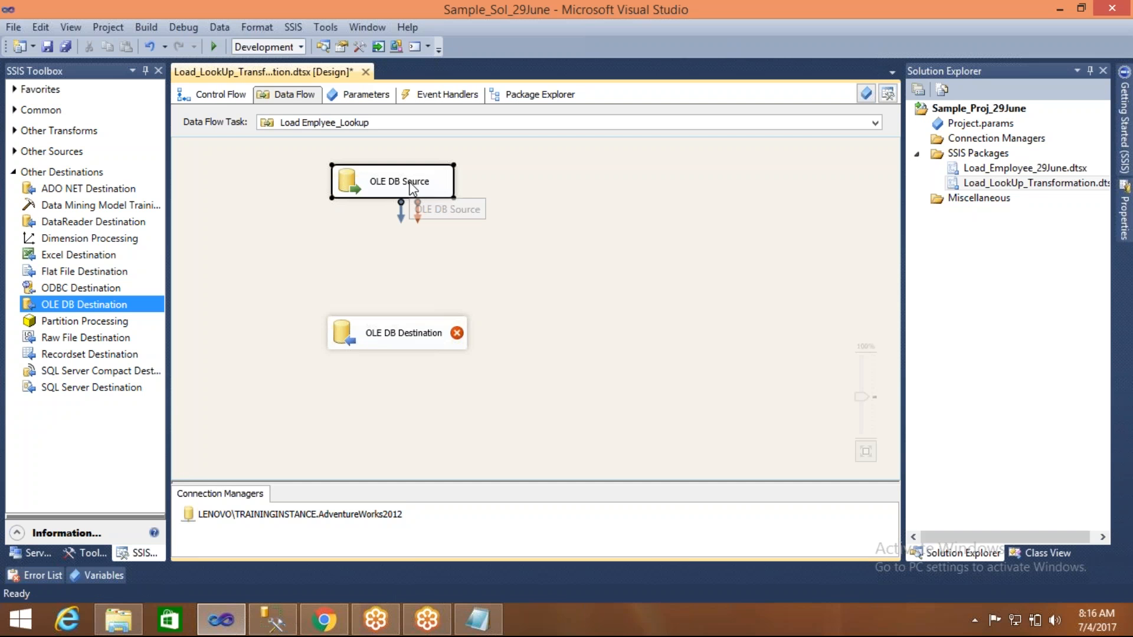
click(411, 186)
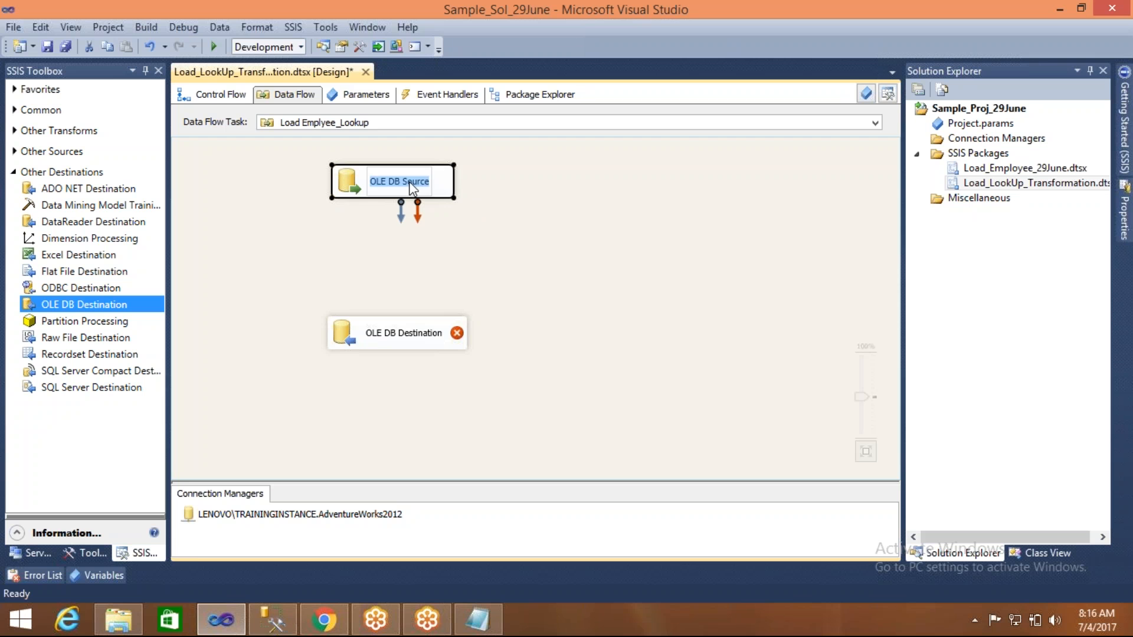
text(Surce)
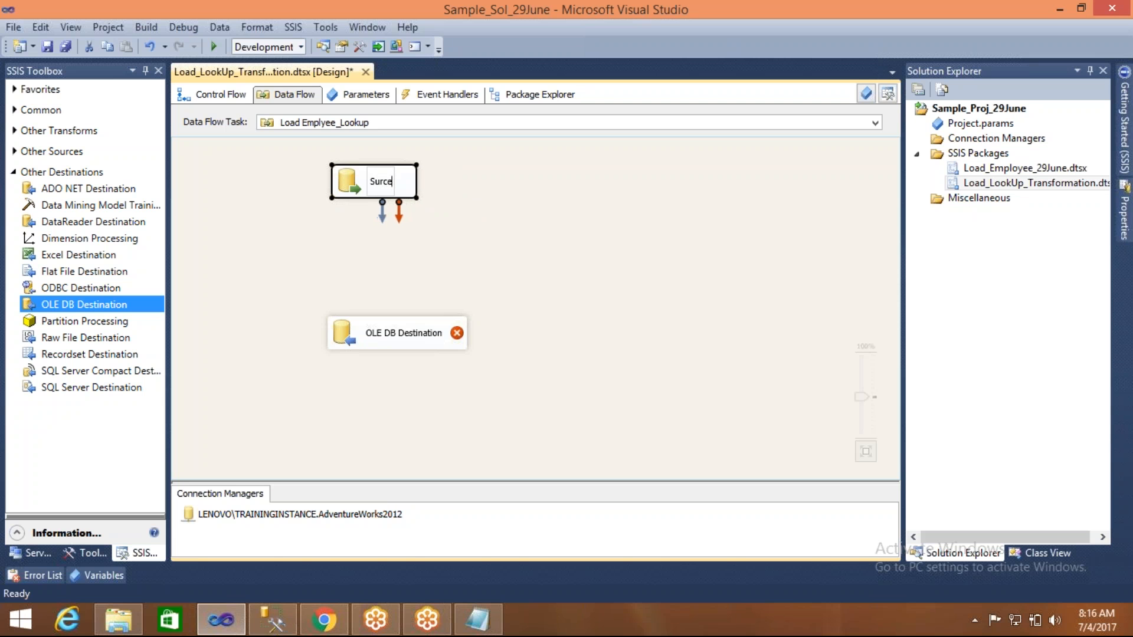
text( Employee)
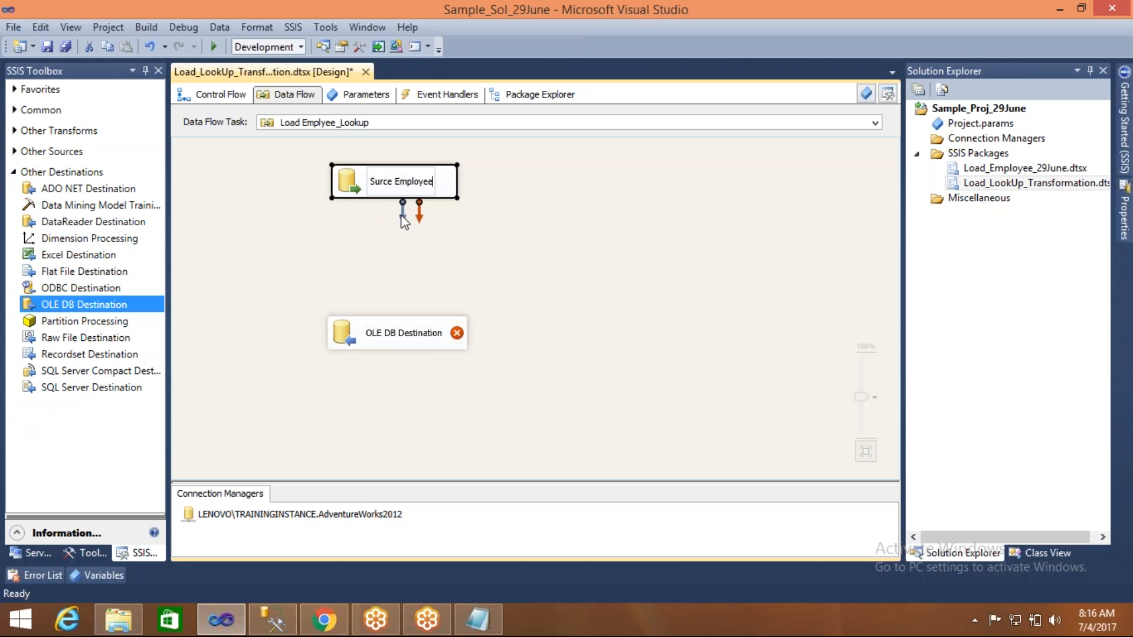
drag(405, 225, 412, 334)
Open the OLE DB Destination's editor and set its connection manager to the LENOVO\TRAININGINSTANCE.Training data connection
click(348, 333)
double_click(348, 332)
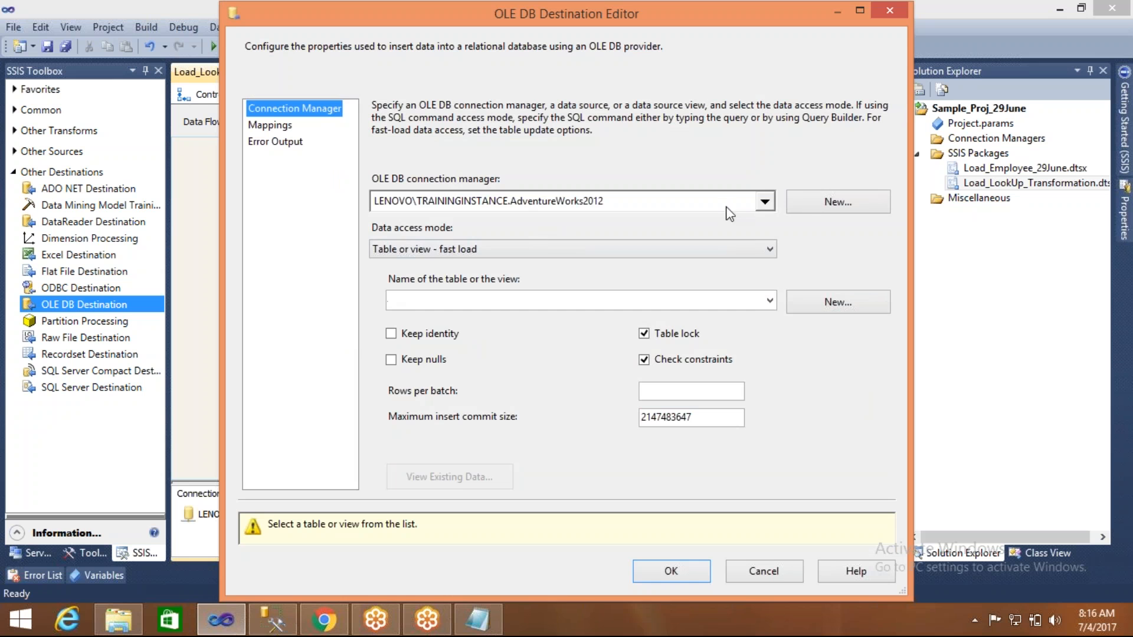
click(766, 201)
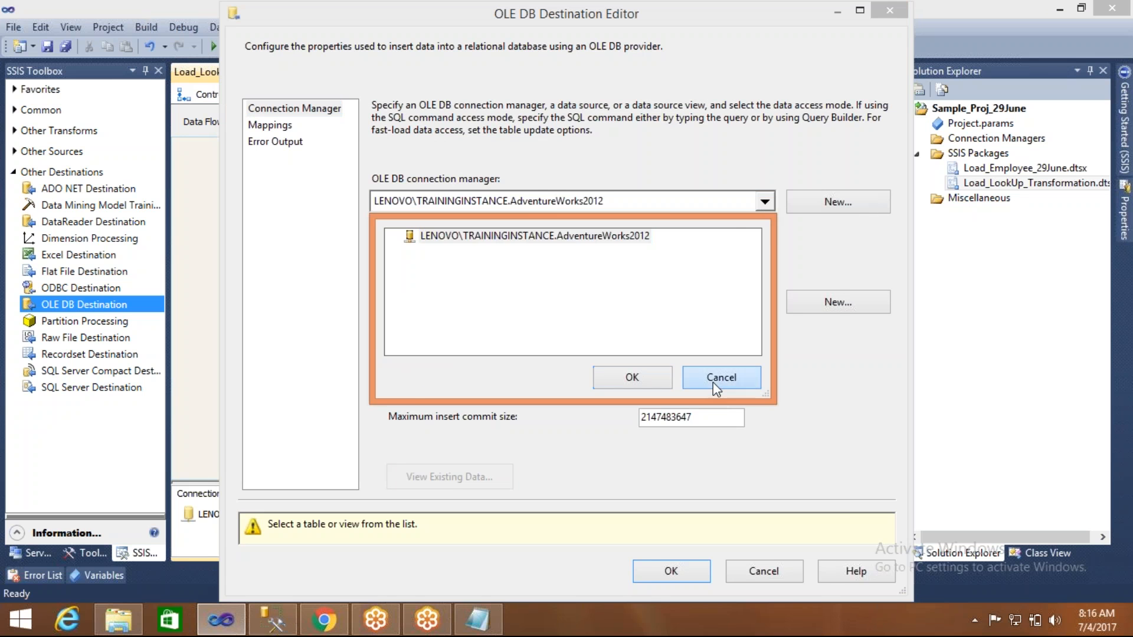
click(713, 381)
click(838, 203)
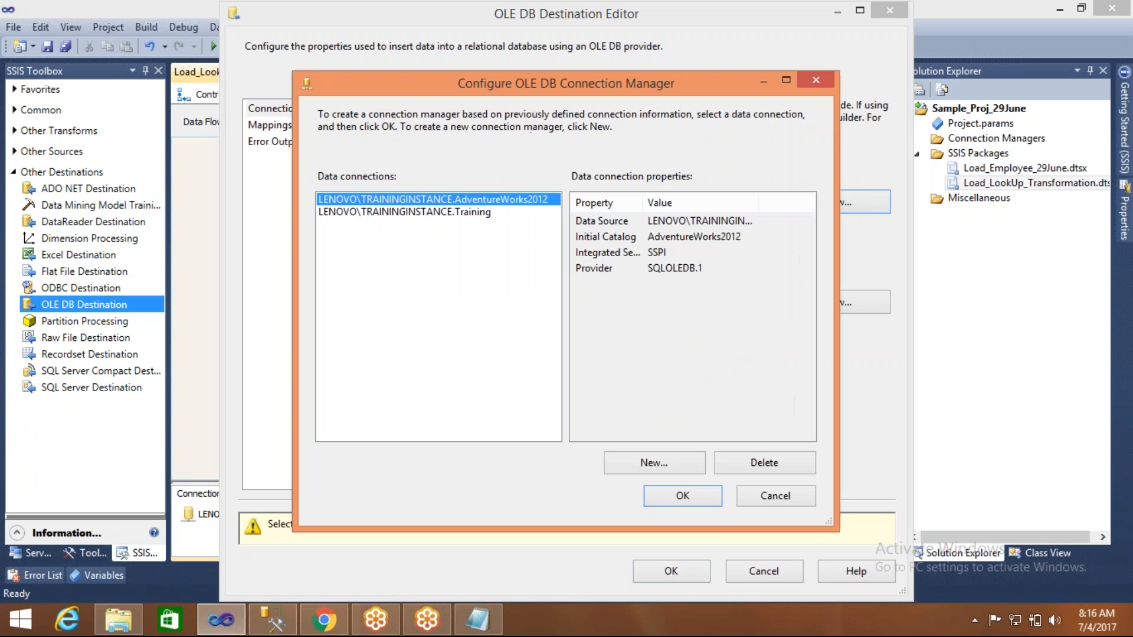
click(482, 213)
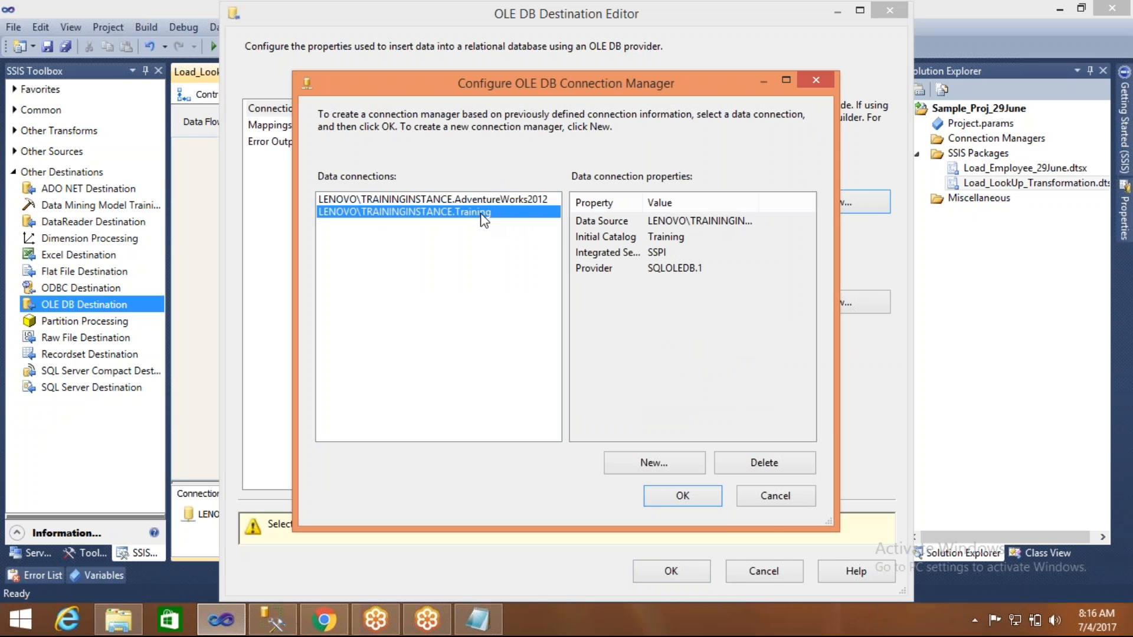
click(681, 499)
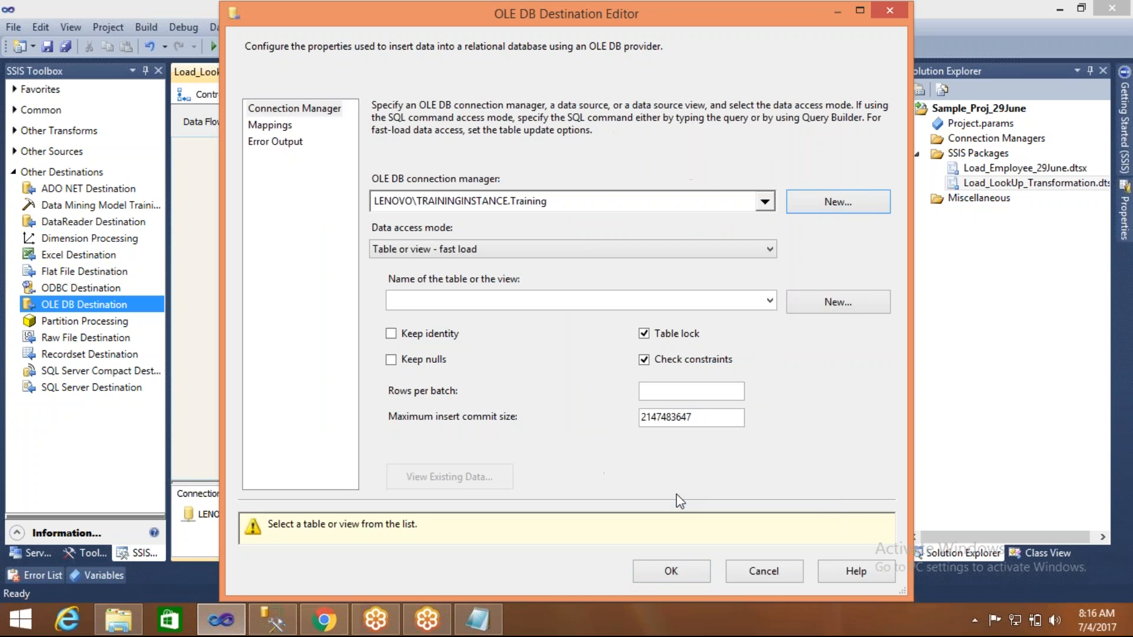
Create a new destination table from the generated CREATE TABLE script, changing the table name to Employee_July04
click(825, 308)
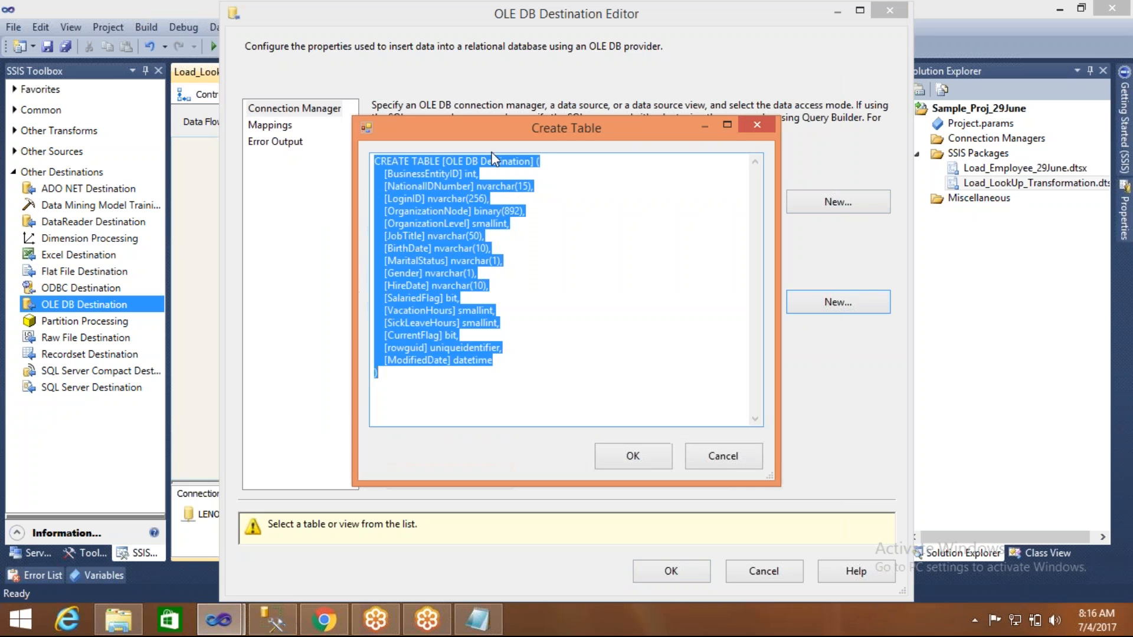
click(537, 161)
key(Return)
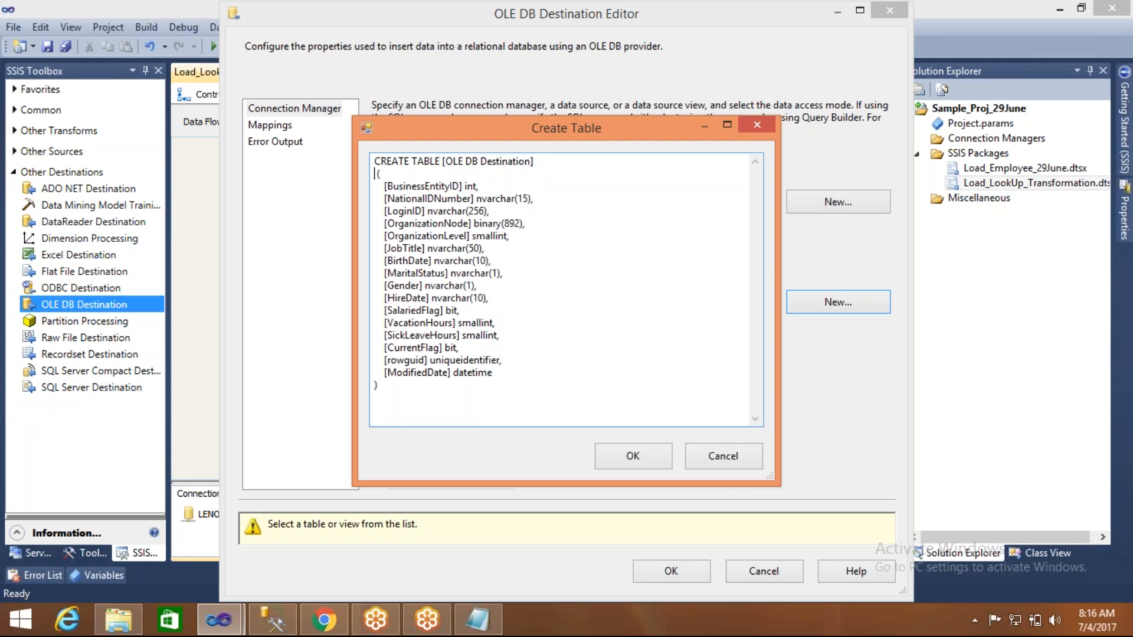
drag(445, 161, 532, 164)
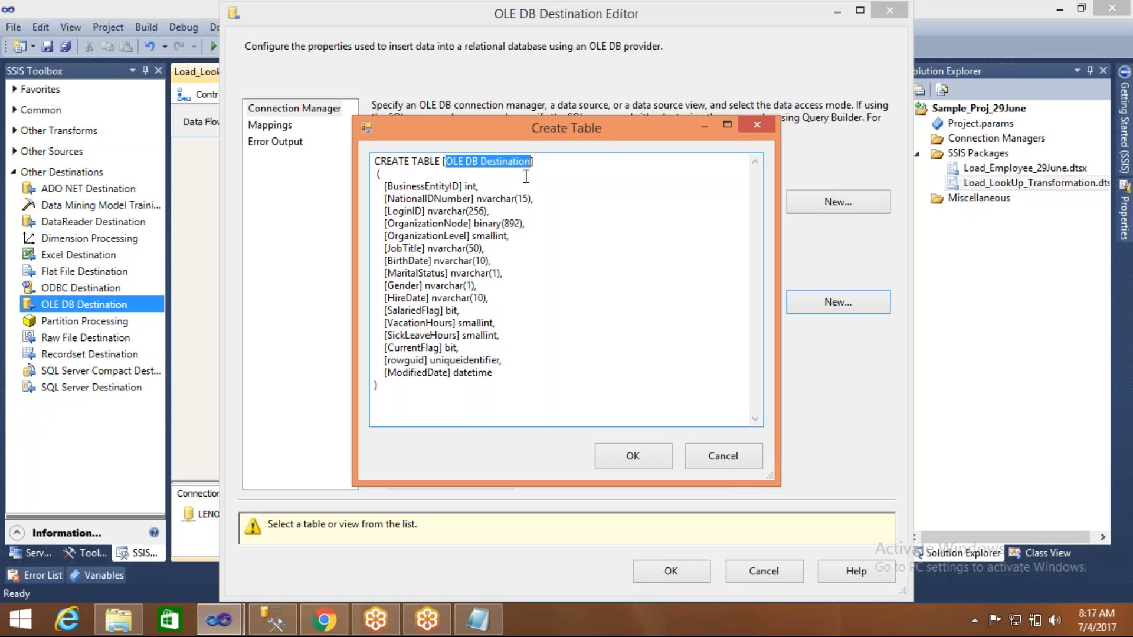
text(Employee)
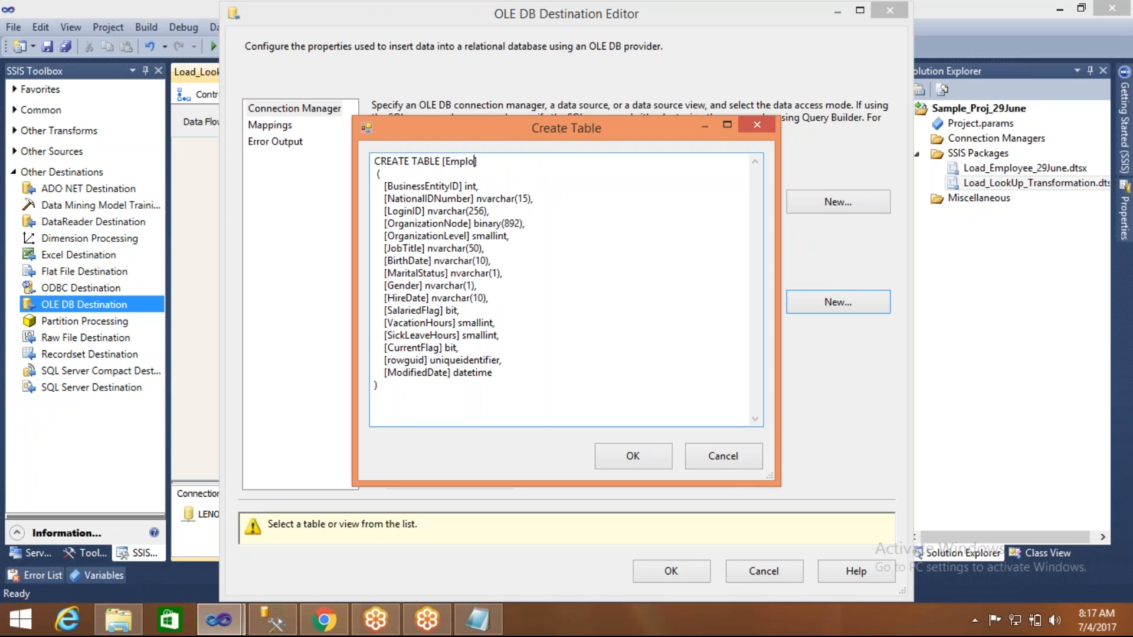
text(_July04)
click(645, 464)
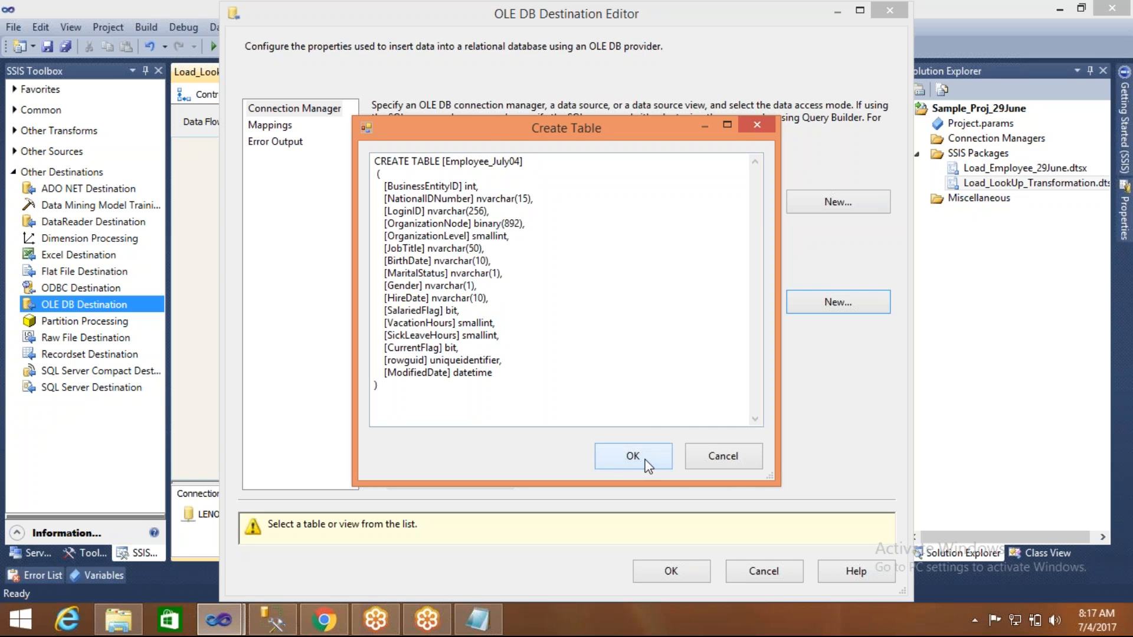
Map the input columns to the destination table's columns, review all the mappings, and accept the destination settings
click(282, 125)
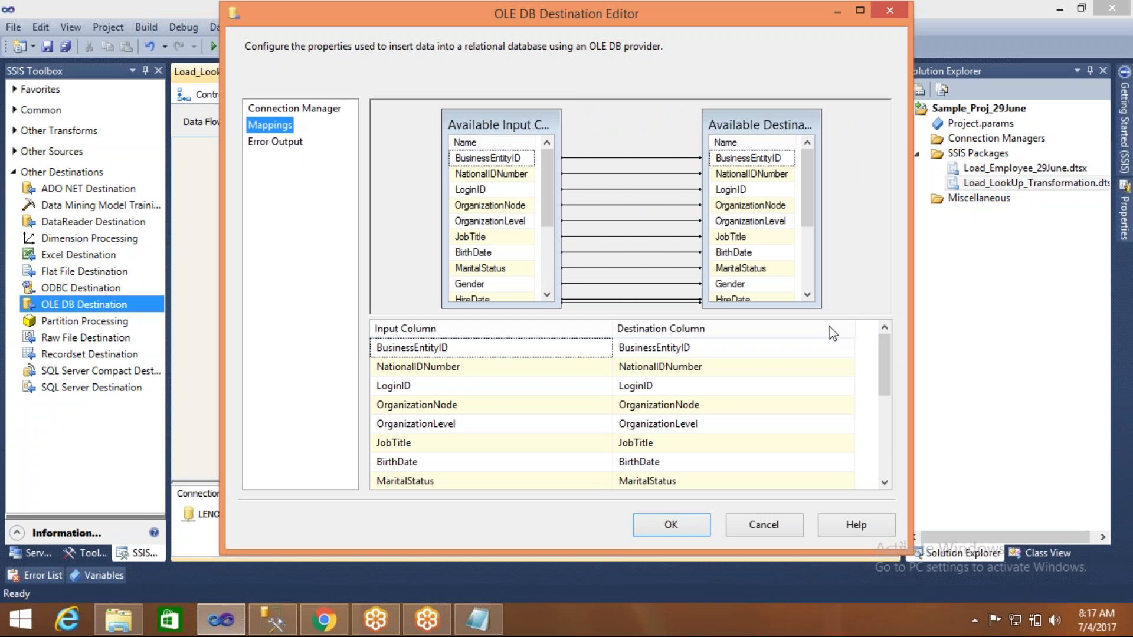
drag(806, 206, 809, 267)
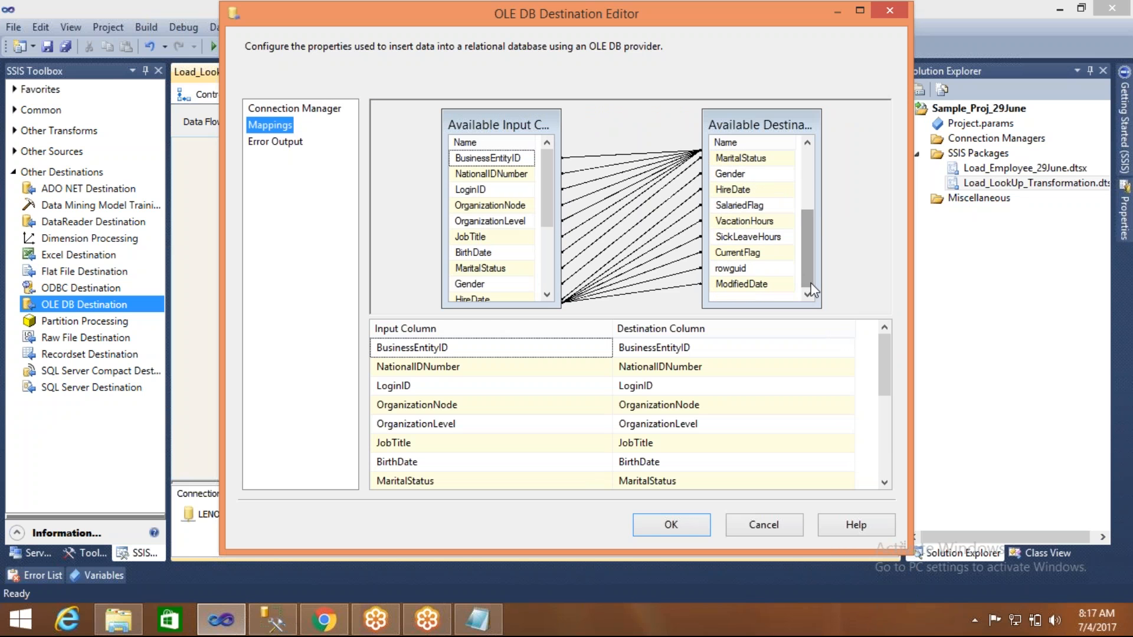
drag(547, 195, 547, 255)
drag(884, 361, 901, 487)
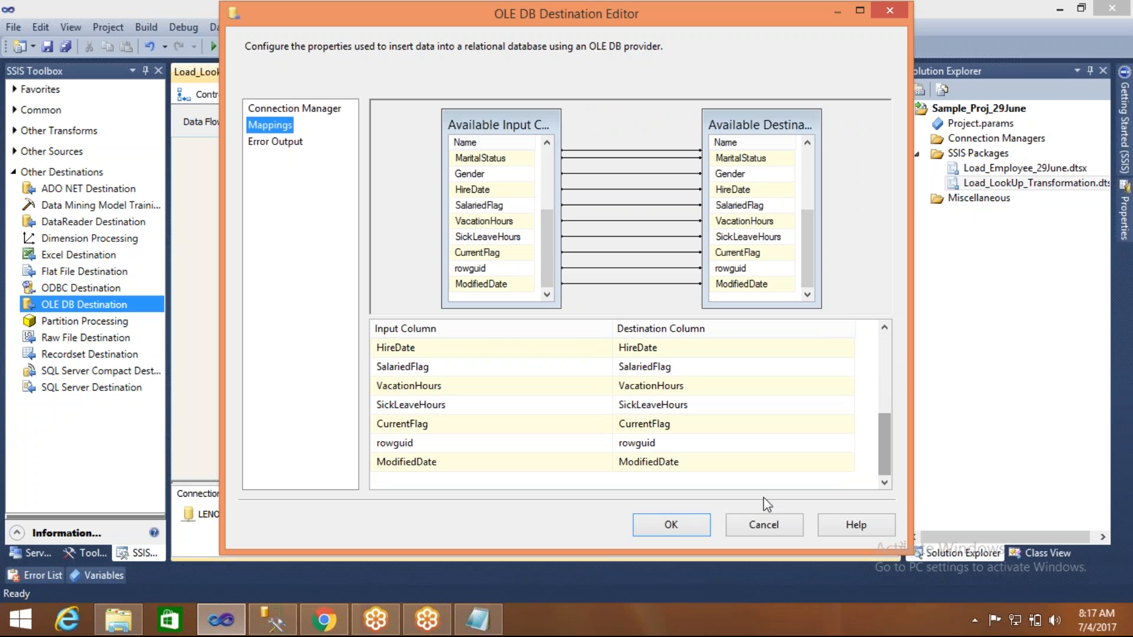
click(661, 526)
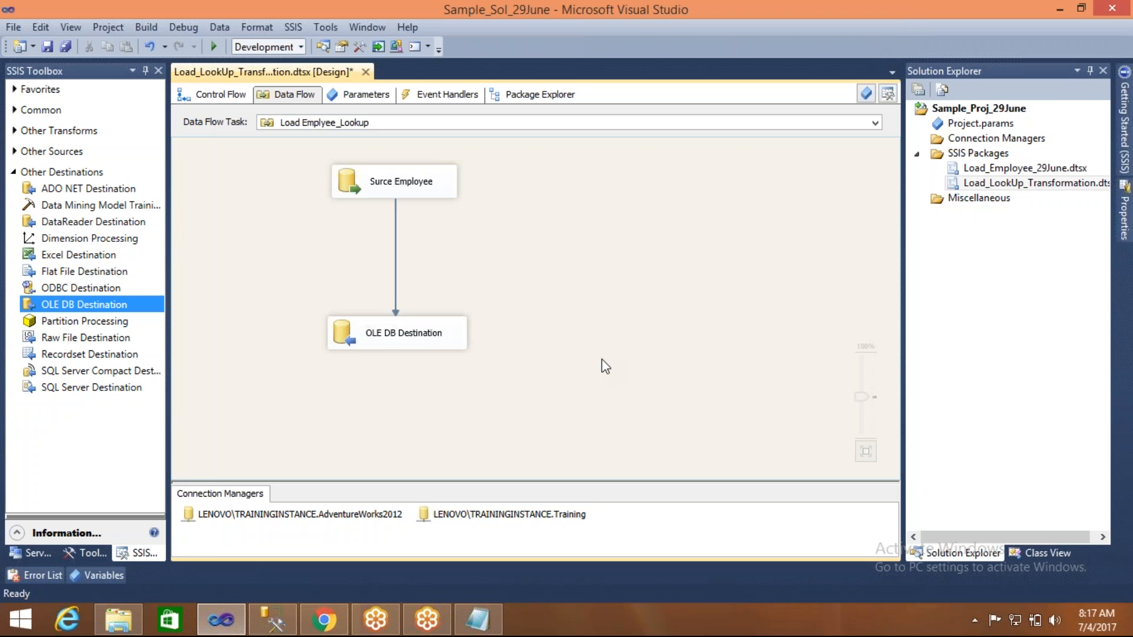
Save the Load_LookUp_Transformation package and run it to load the employee rows
key(ctrl+s)
click(213, 46)
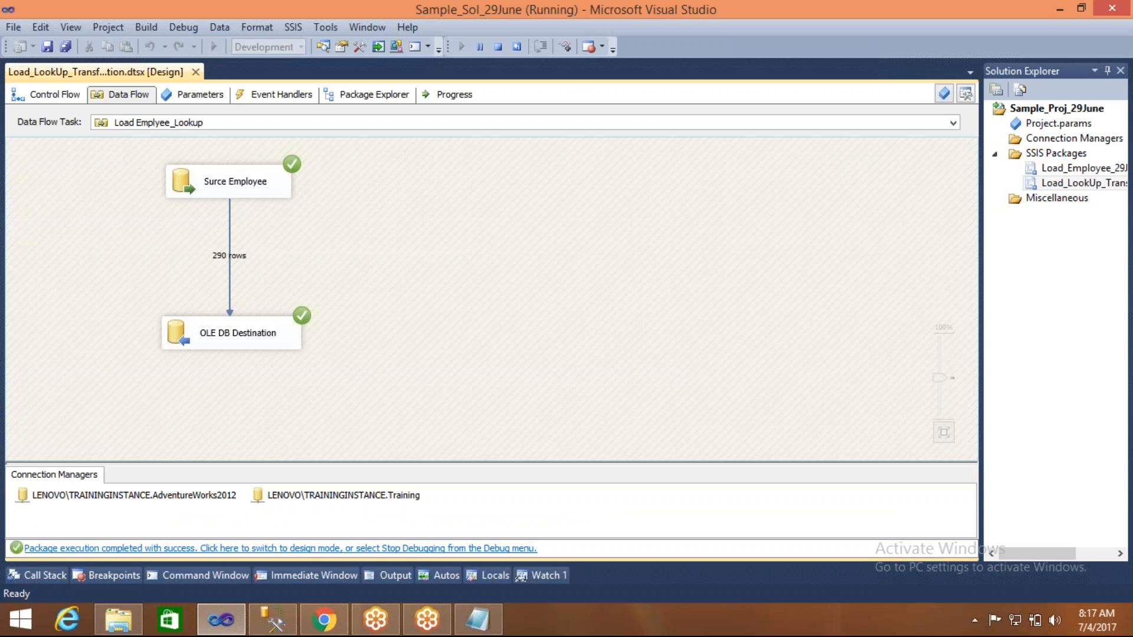
Switch to SQL Server Management Studio and open a new query against the Training database
click(273, 620)
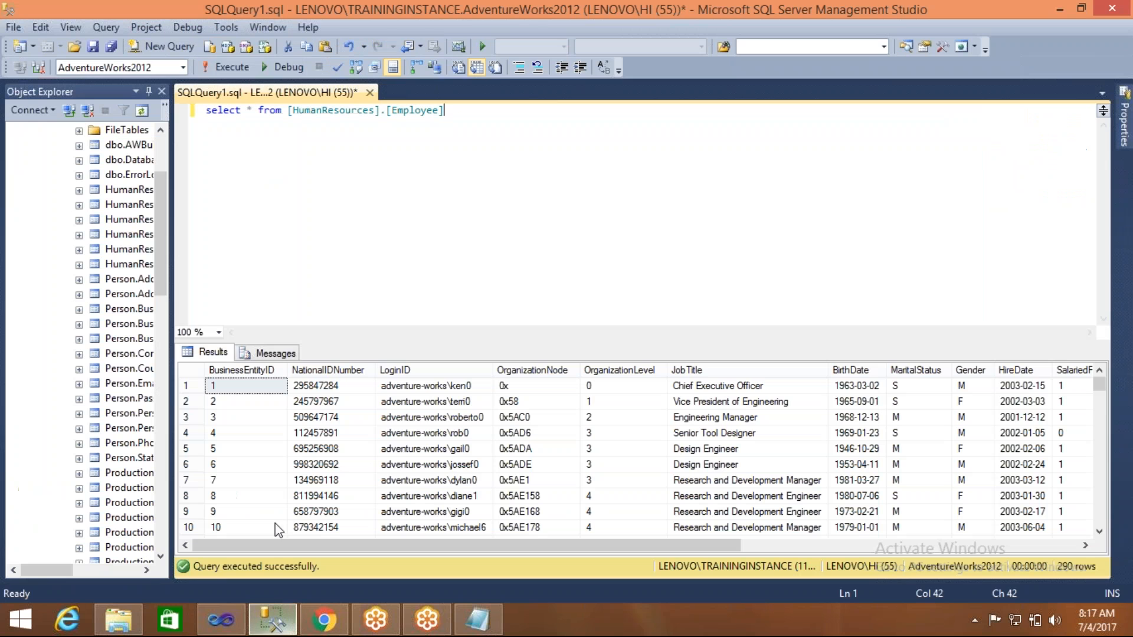
click(163, 46)
click(183, 67)
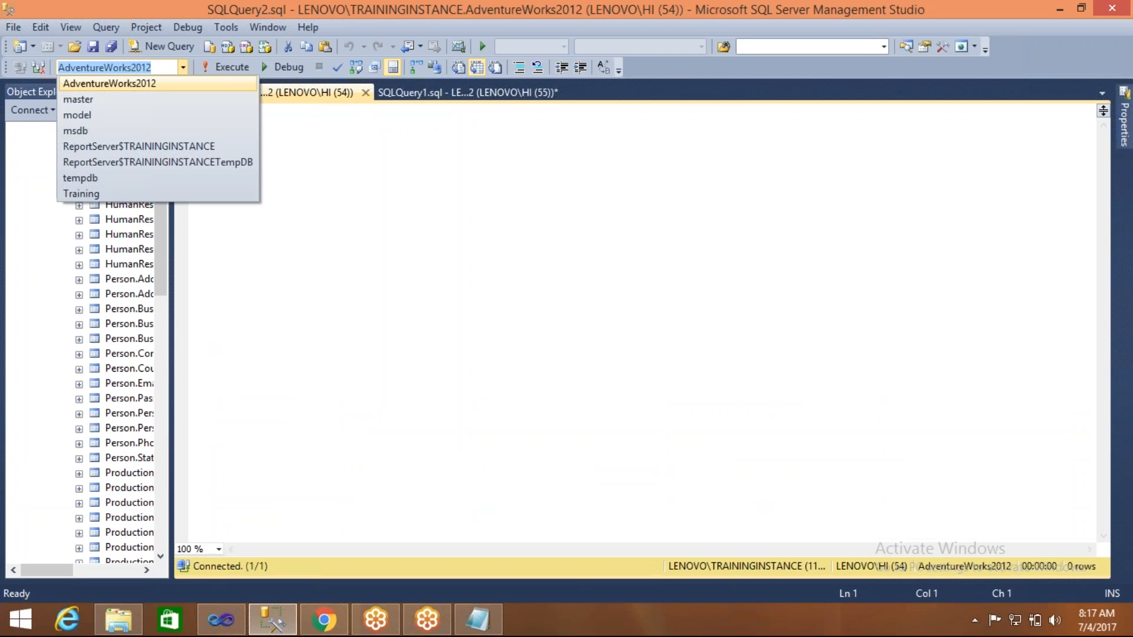
click(113, 194)
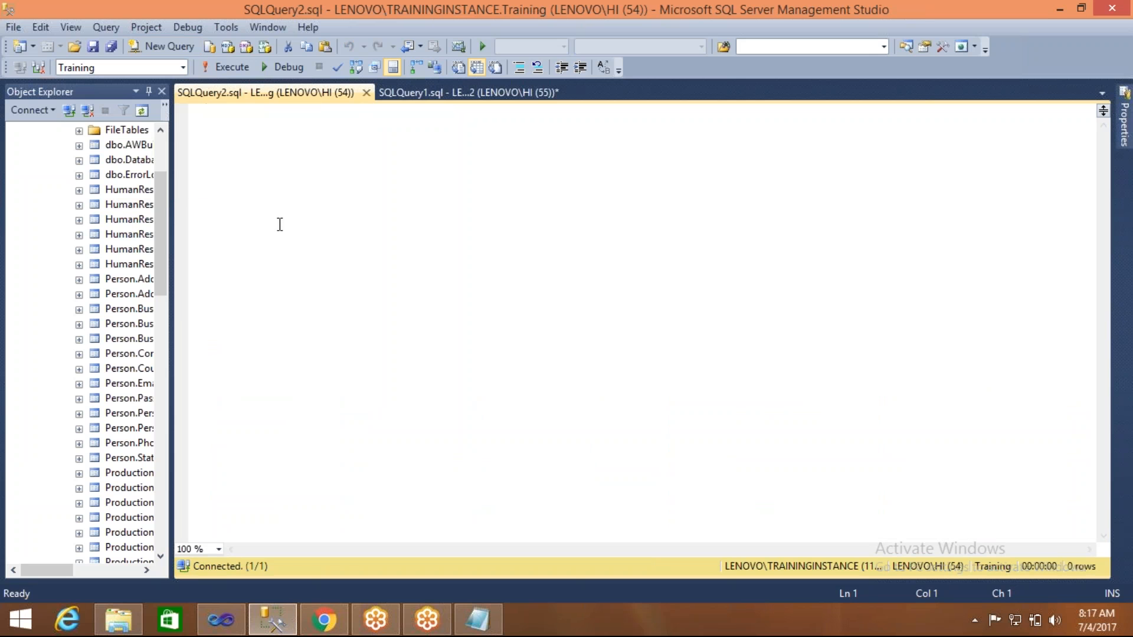
Write the query "select * from employee_july04" to retrieve all rows of the loaded table
text(select * from )
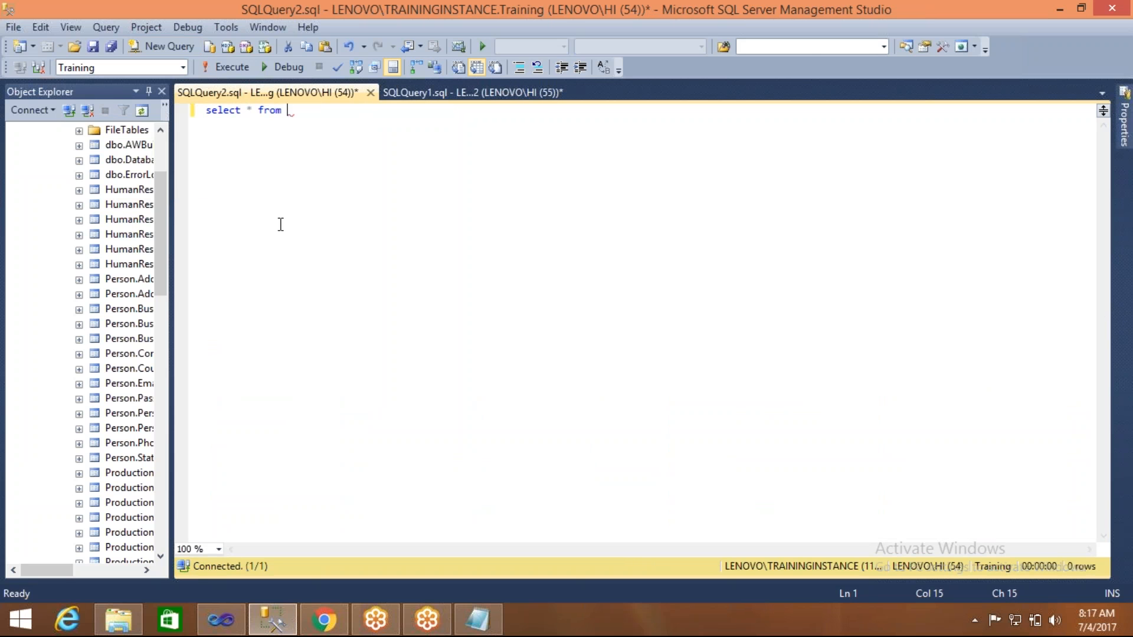
text(emp)
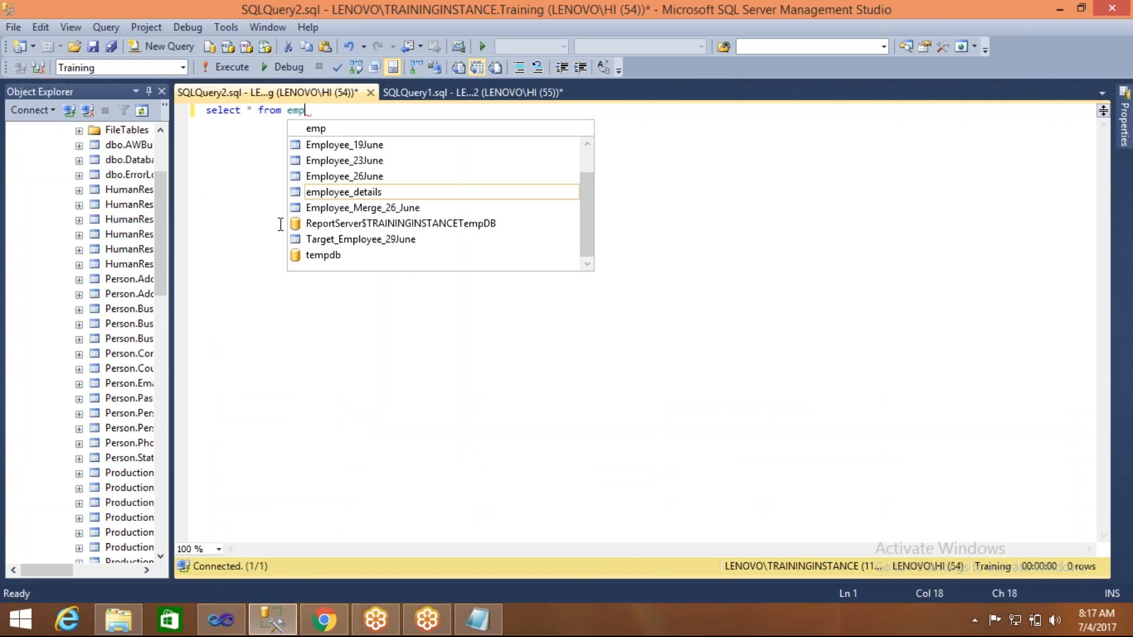
text(loyee)
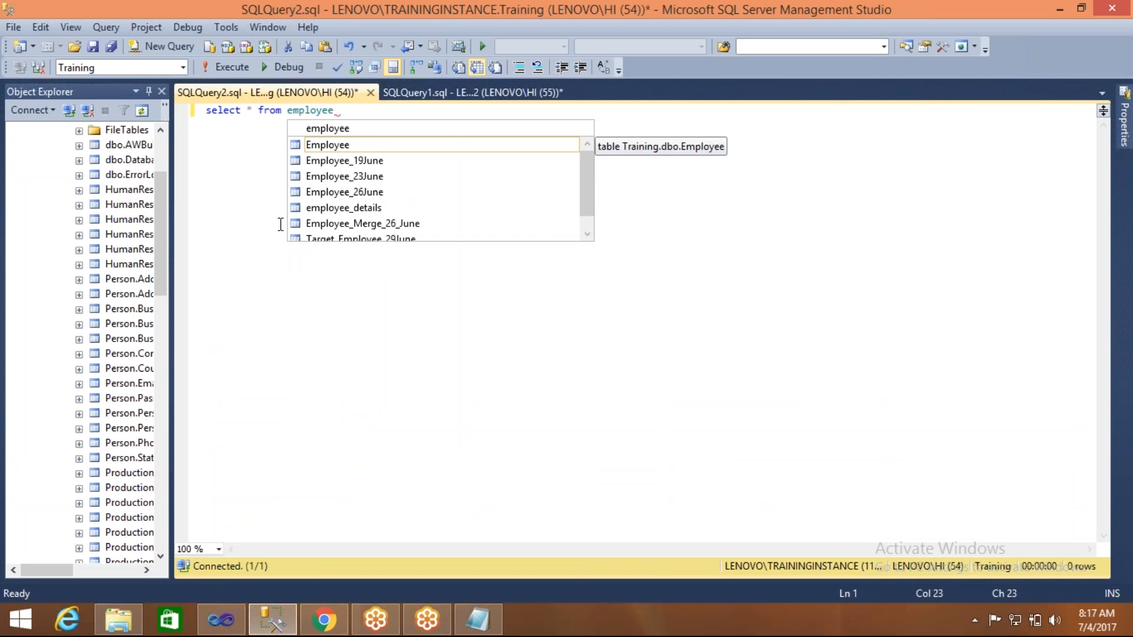
text(_july04)
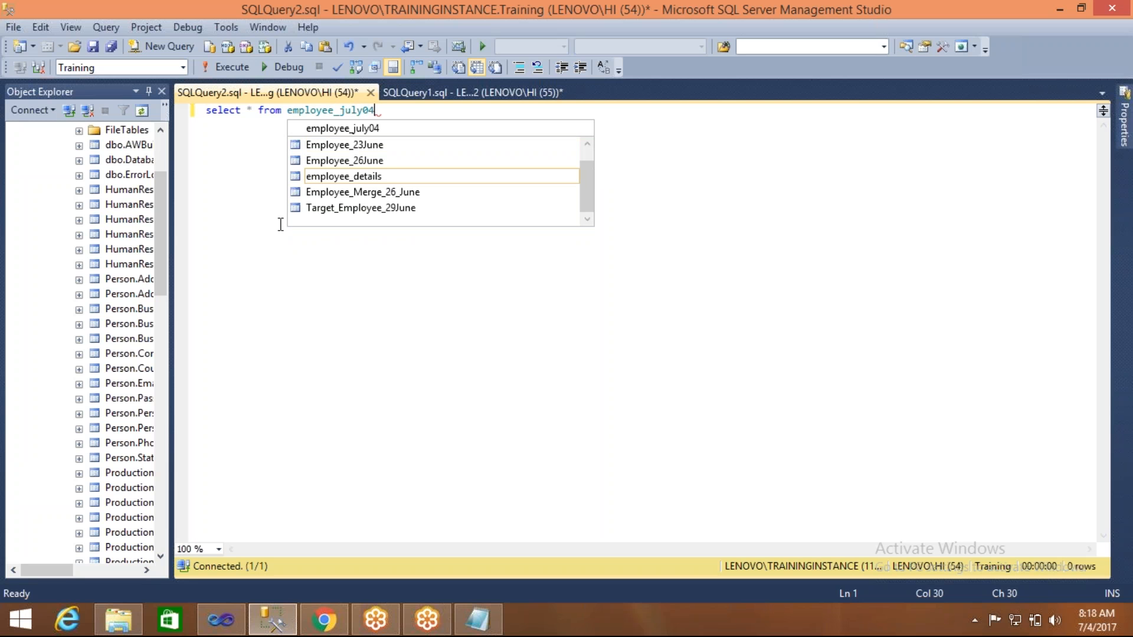
Run the query on employee_july04, switch back to Visual Studio, and stop debugging the package
key(F5)
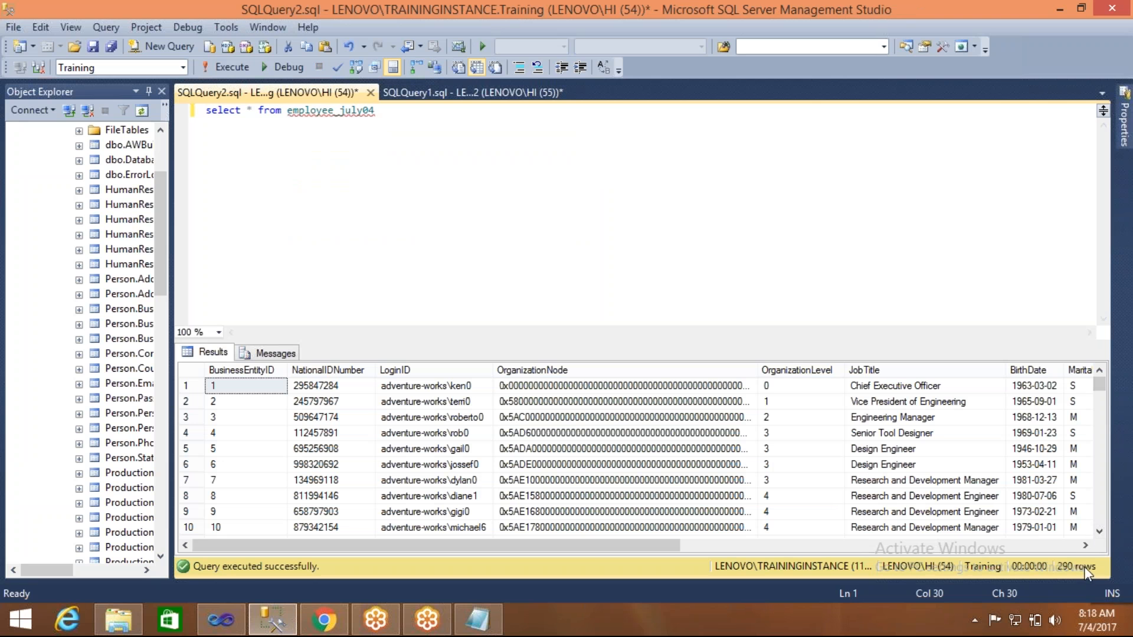
click(226, 627)
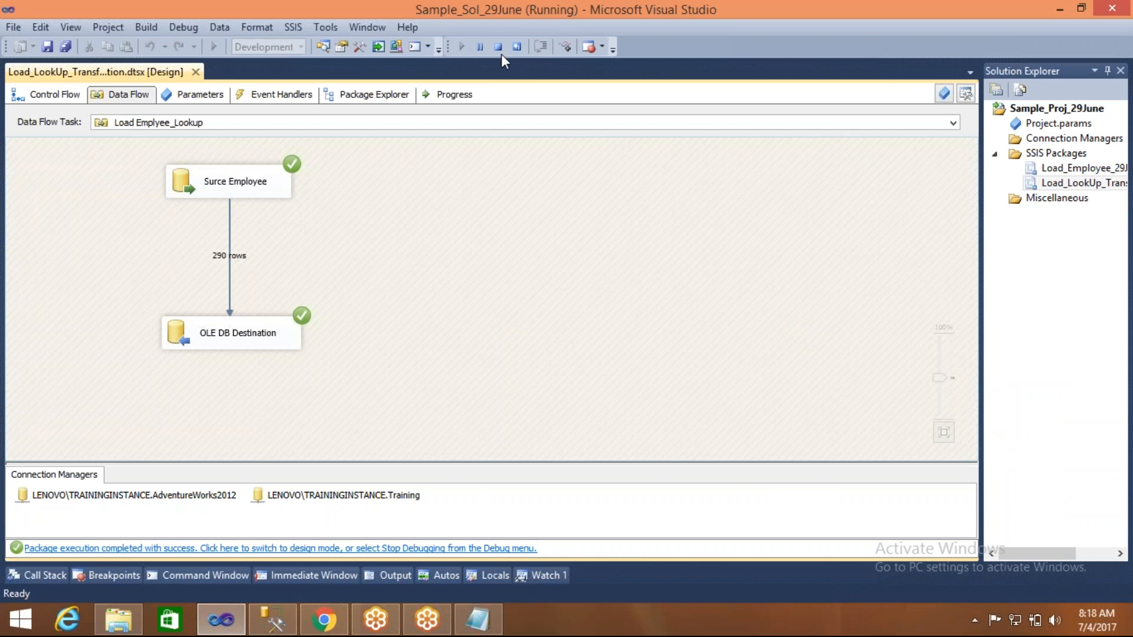
click(500, 49)
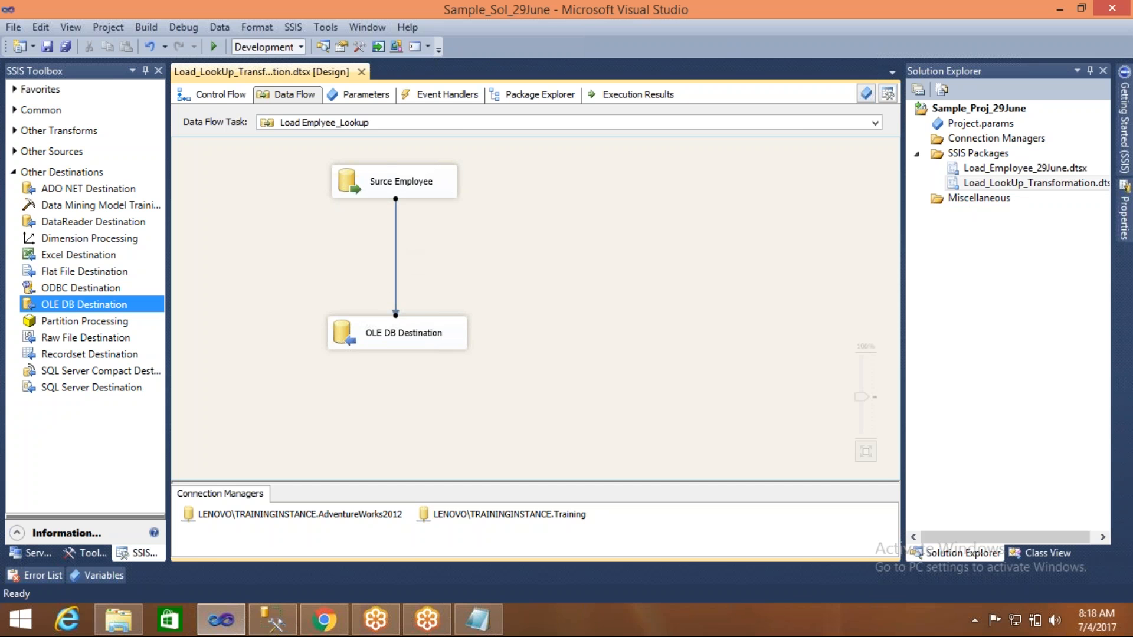
Delete the path between Surce Employee and OLE DB Destination, and add a Lookup transformation that takes its input from Surce Employee
key(Delete)
click(14, 130)
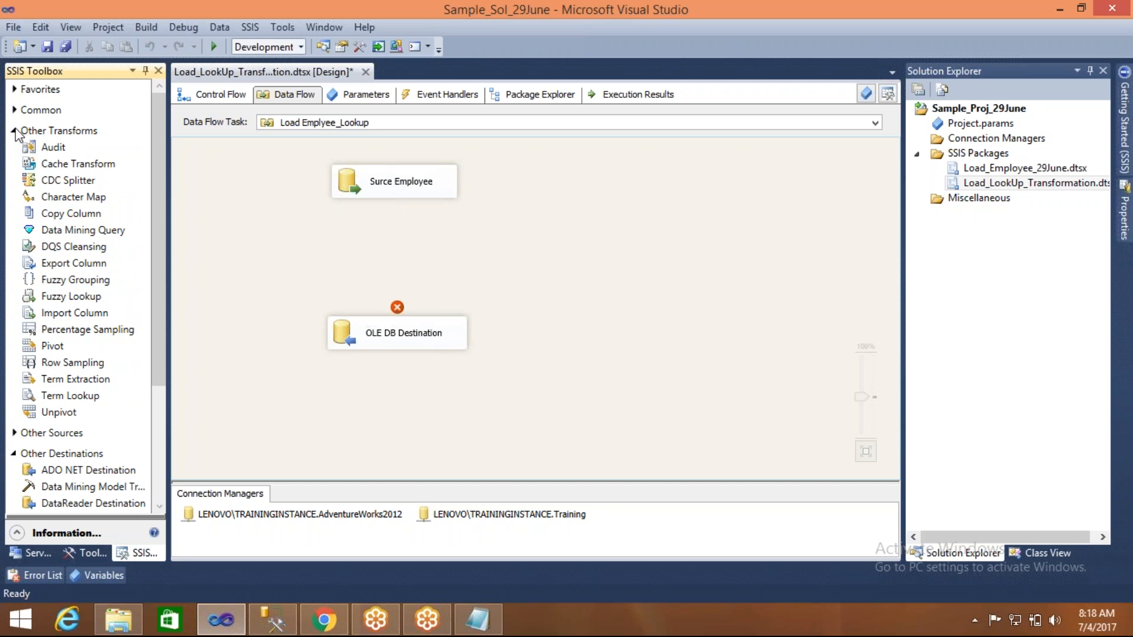
click(15, 131)
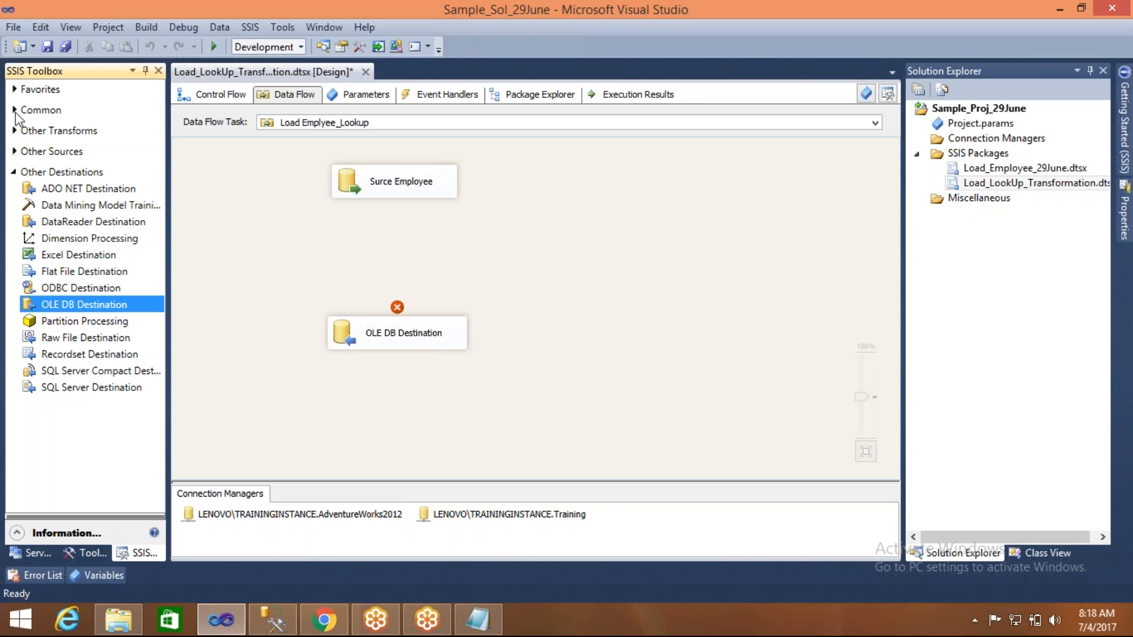
click(14, 110)
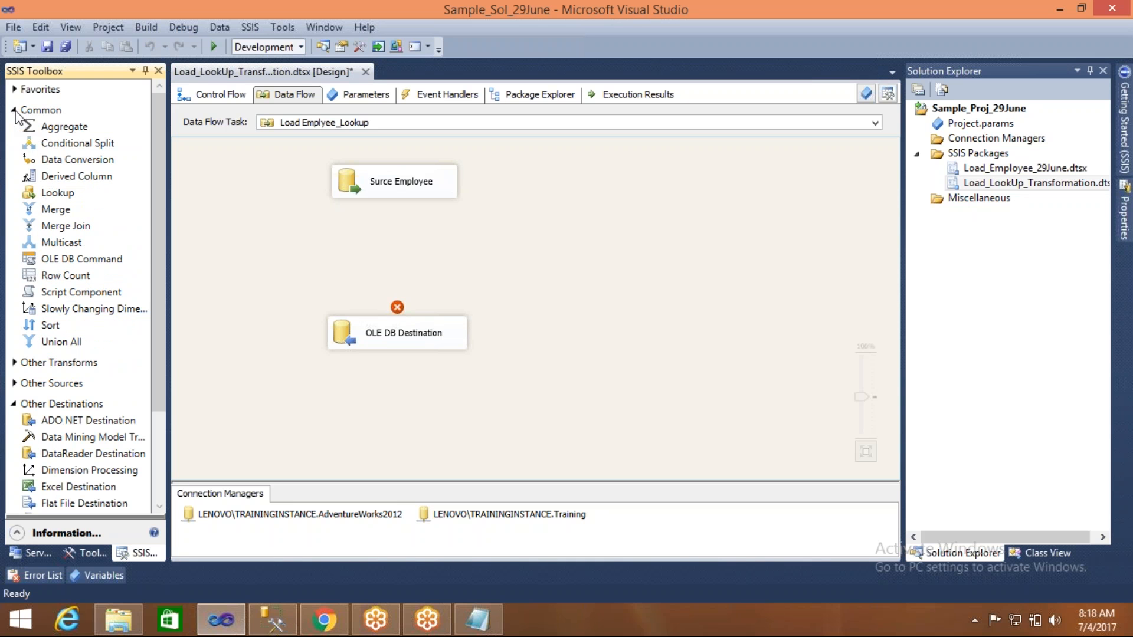
click(53, 195)
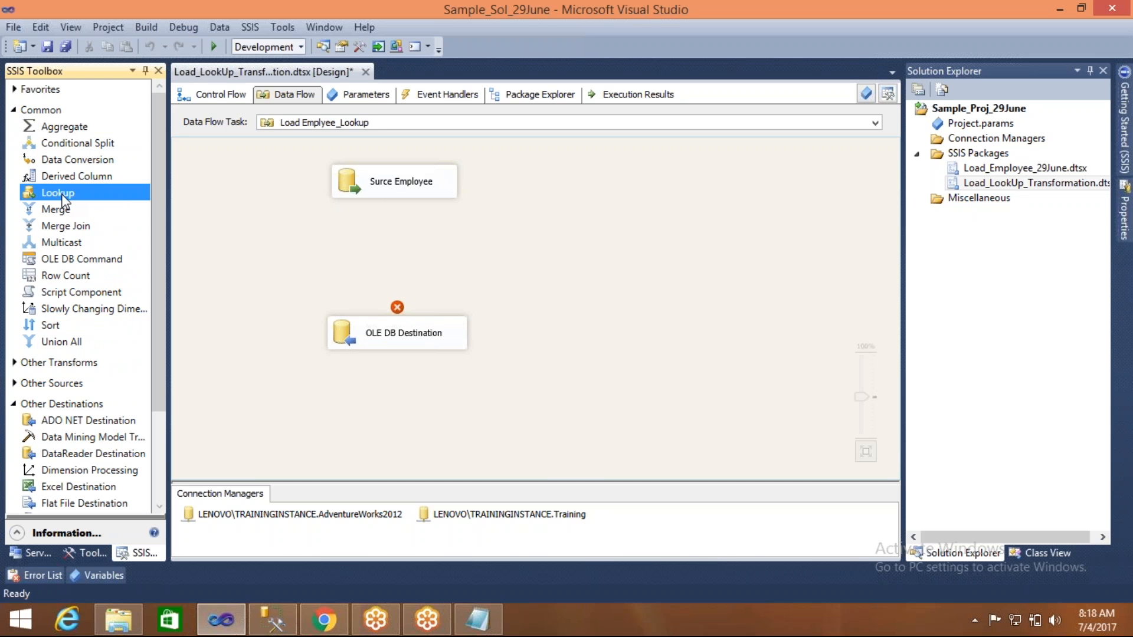
drag(54, 193, 339, 296)
drag(473, 238, 473, 238)
click(390, 192)
drag(391, 194, 517, 268)
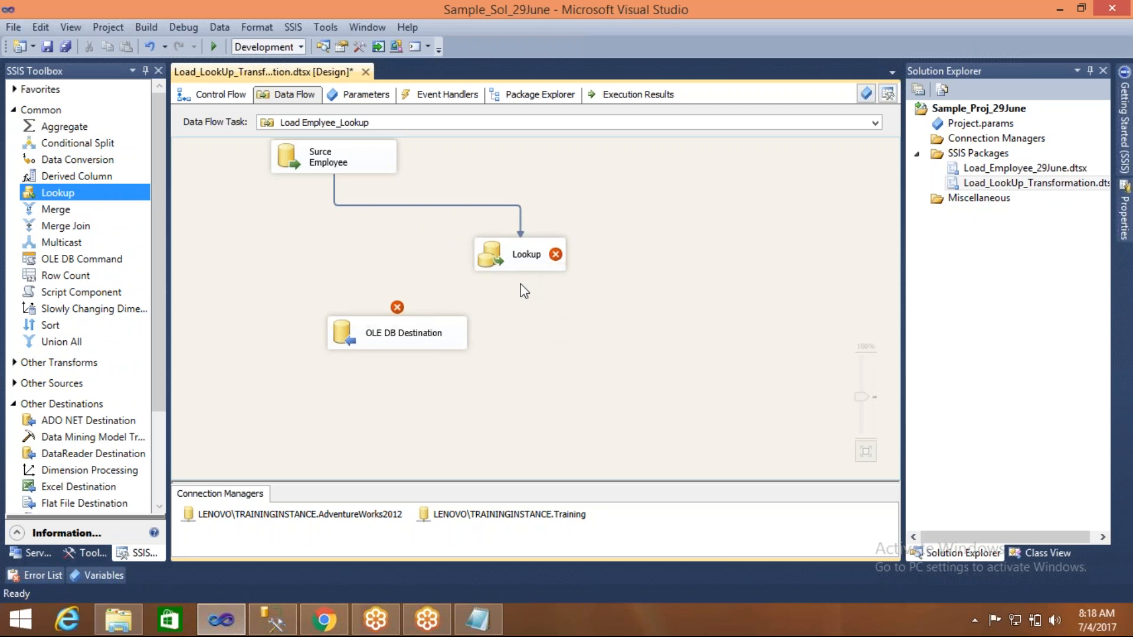
Open the Lookup transformation's settings, and review the source and target table names in the Notepad notes before returning to Visual Studio
double_click(499, 269)
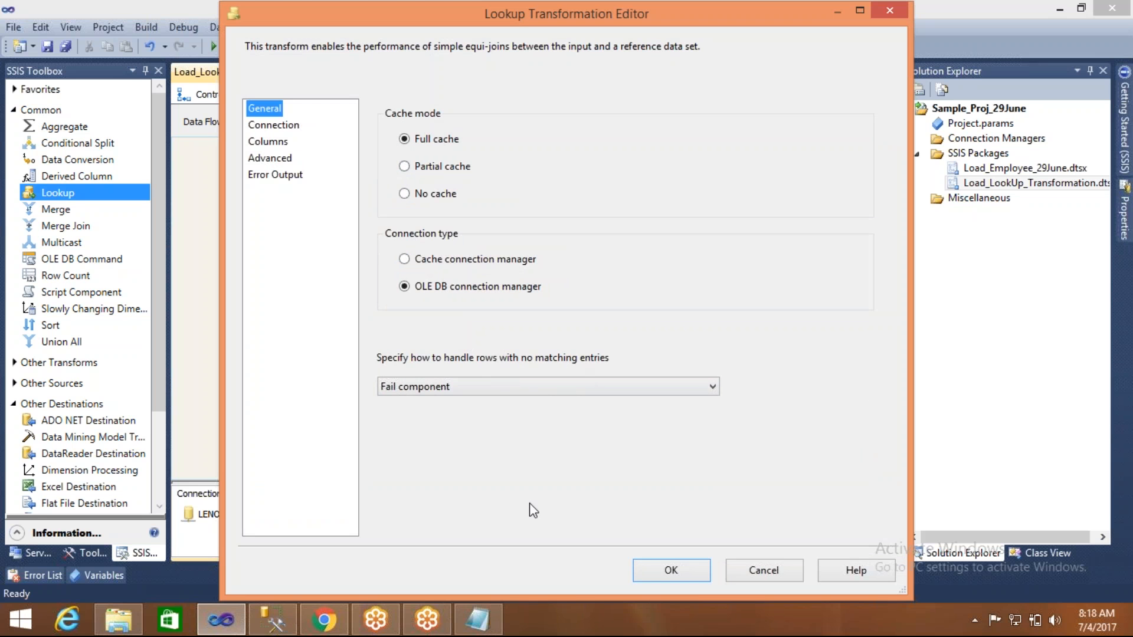
click(479, 620)
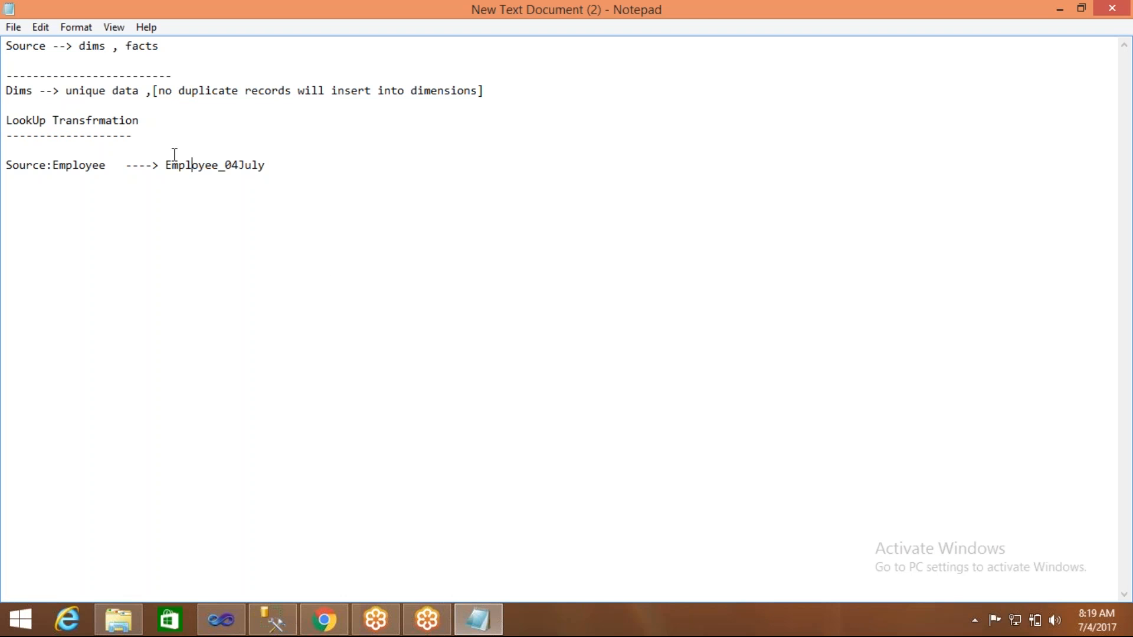
drag(167, 166, 259, 172)
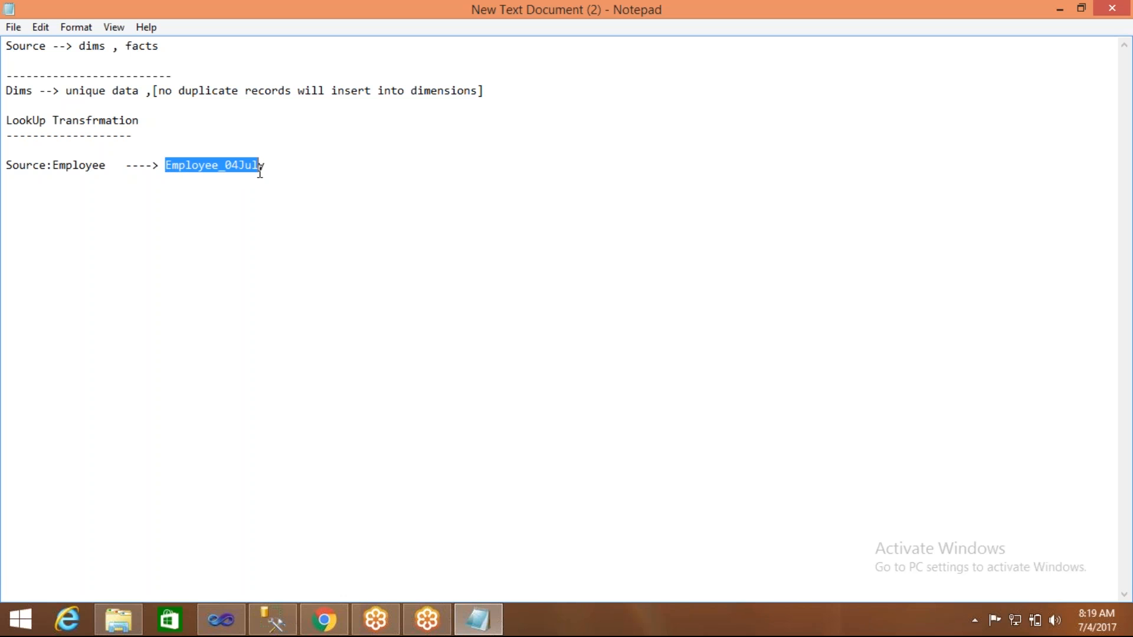
click(84, 164)
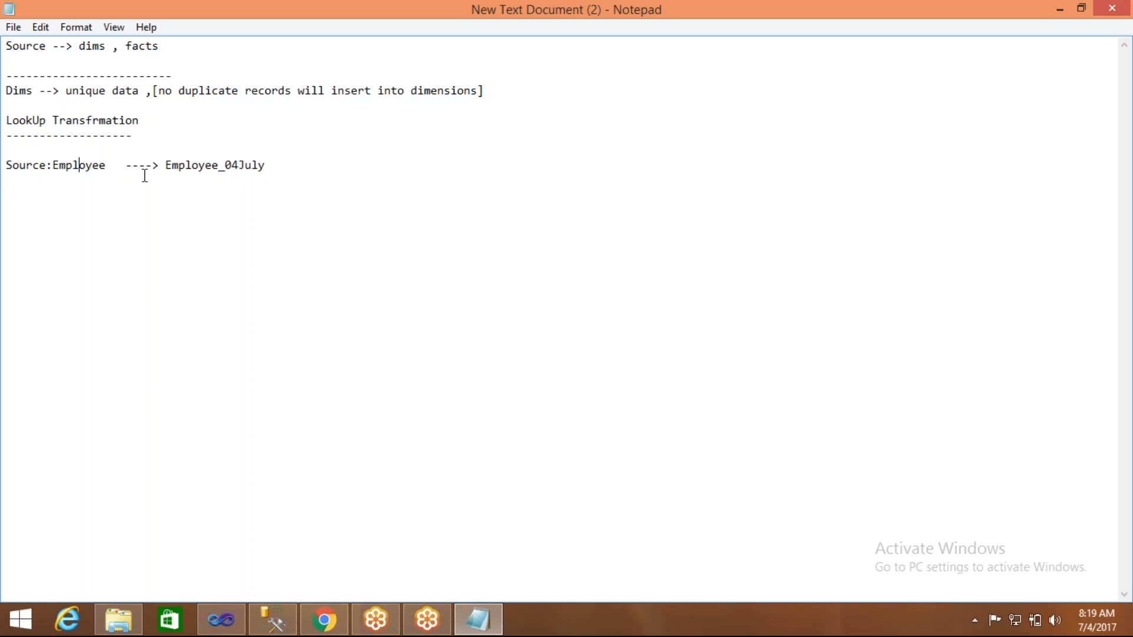
drag(165, 167, 267, 175)
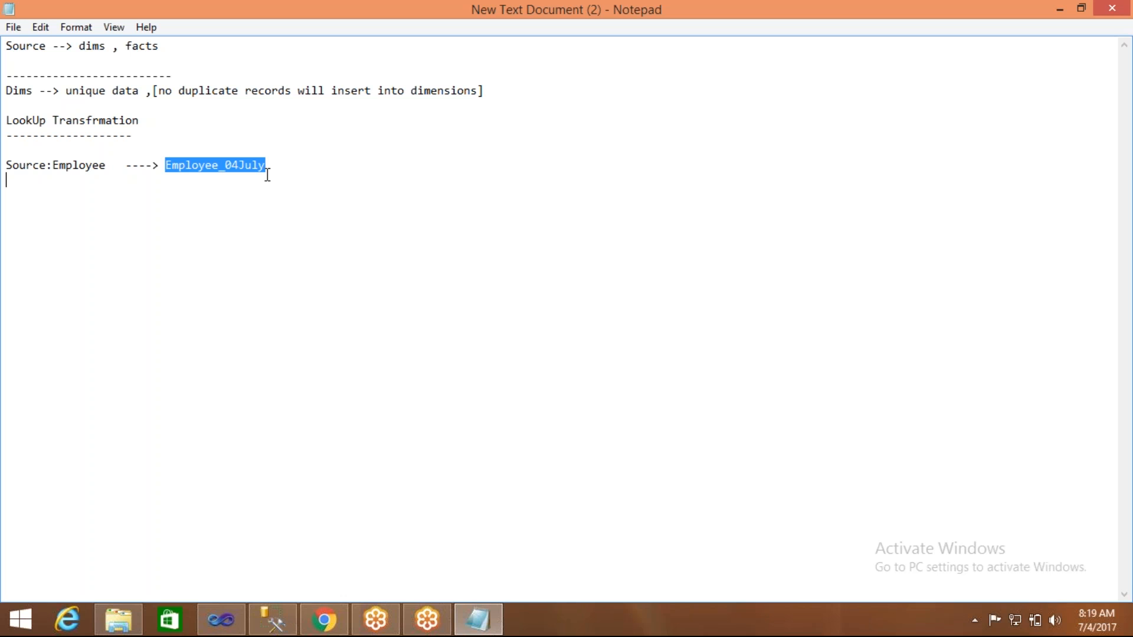
click(221, 620)
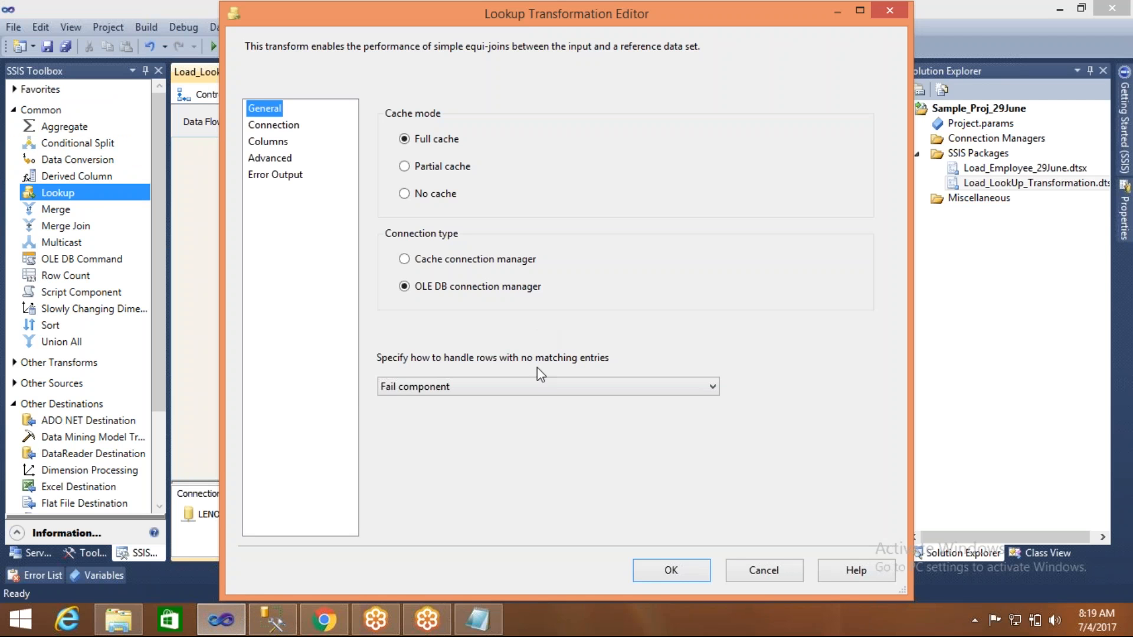
Set the Lookup to redirect rows with no matching entries to the no match output
click(542, 387)
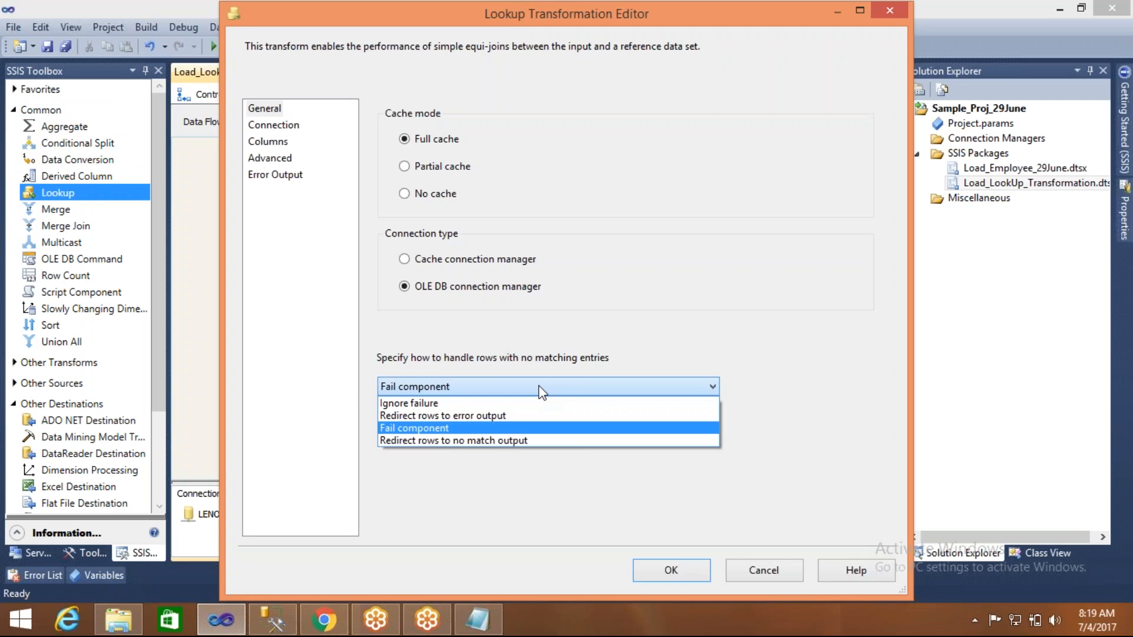
click(514, 442)
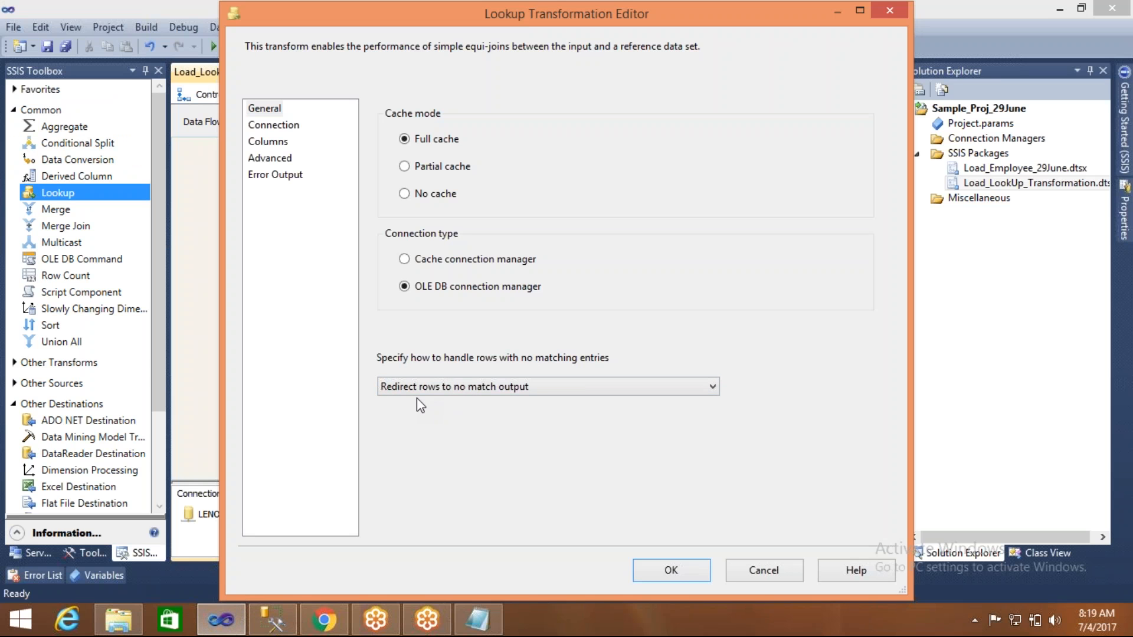
click(671, 569)
Set the Lookup's OLE DB connection manager to LENOVO\TRAININGINSTANCE.Training
click(287, 126)
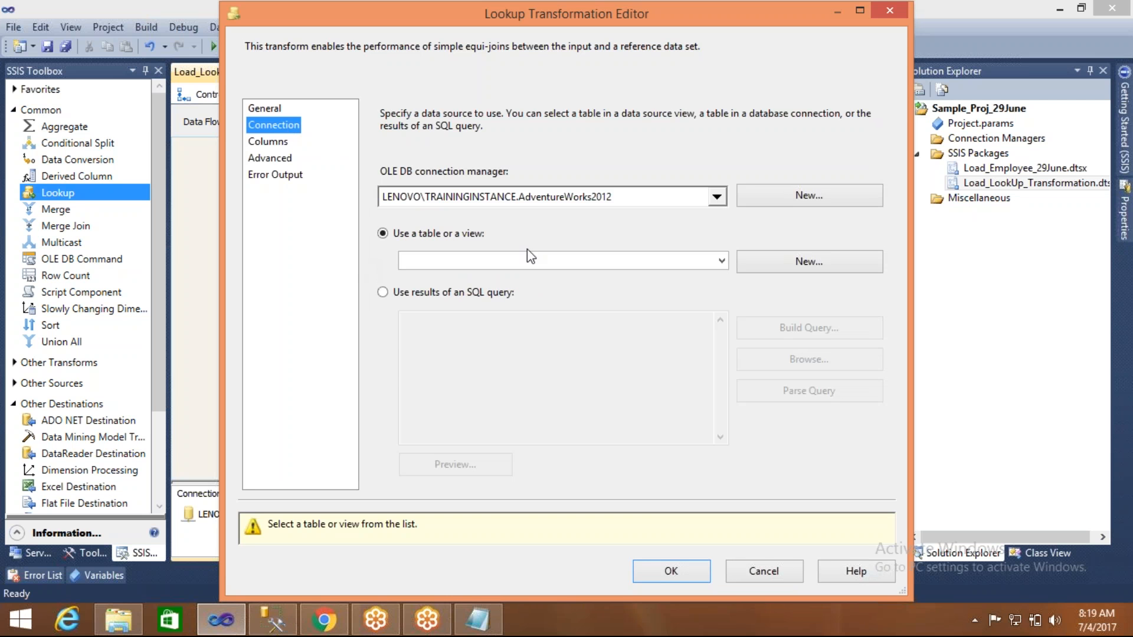
click(717, 198)
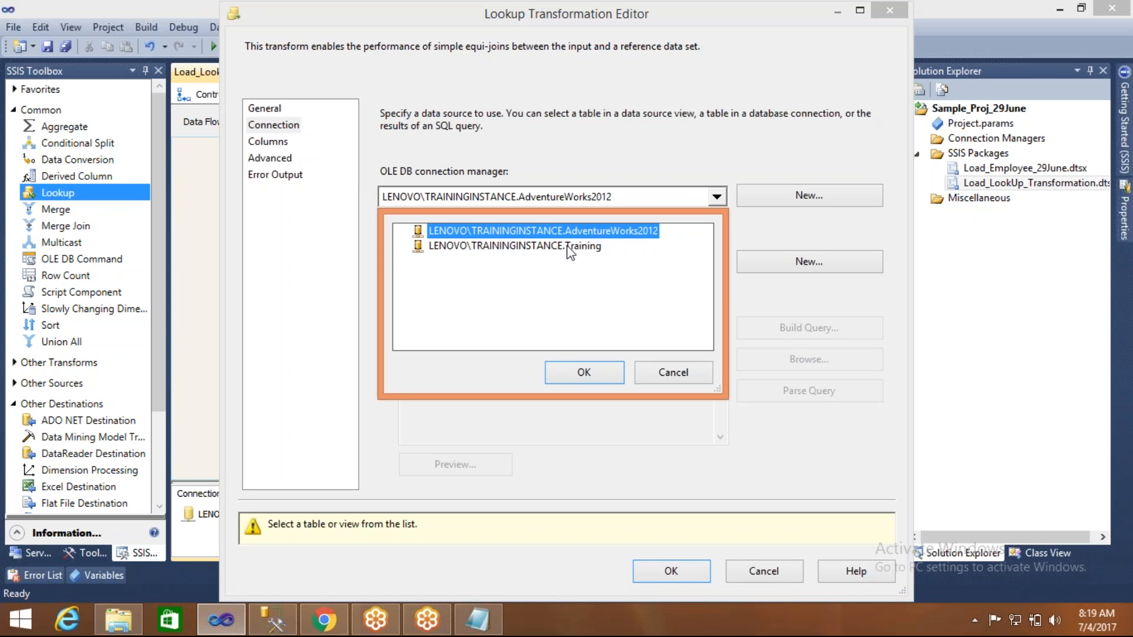
click(568, 247)
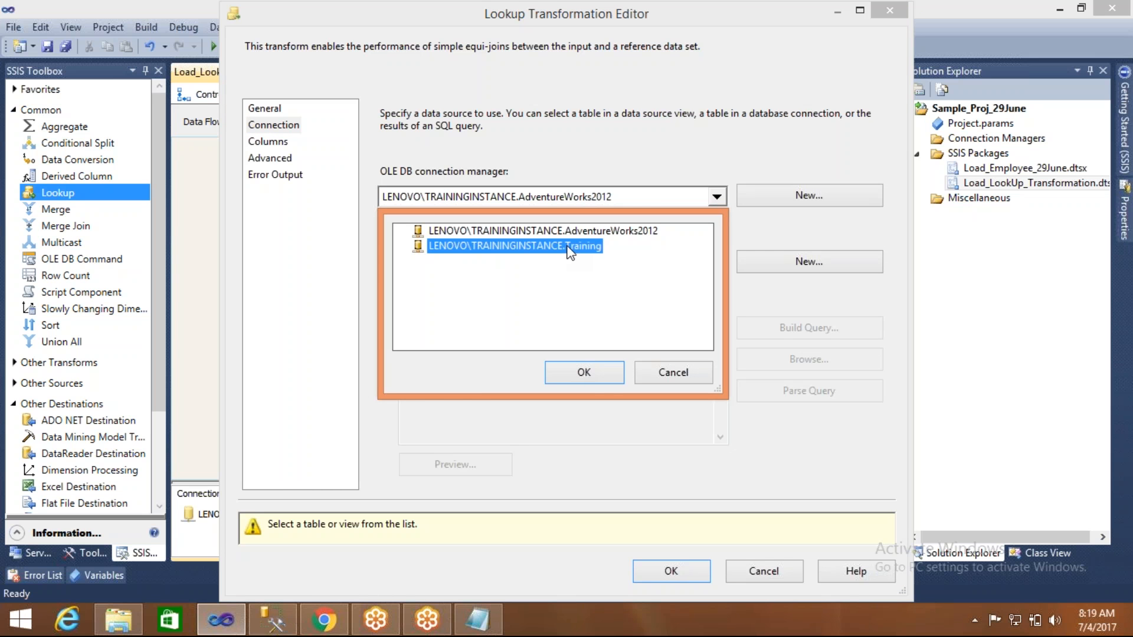
click(590, 380)
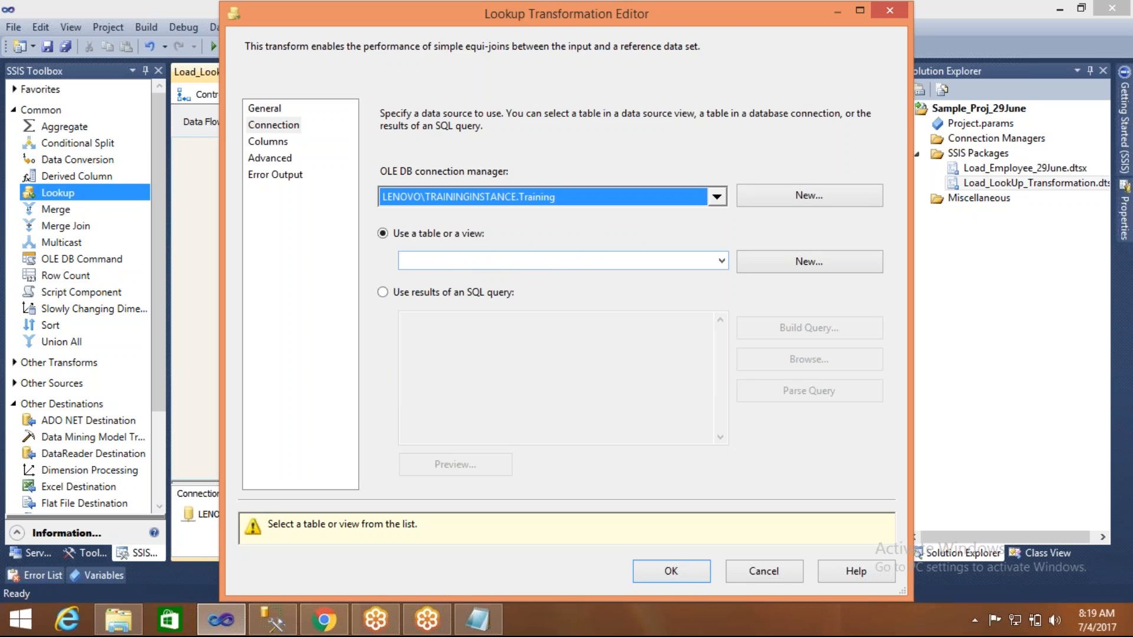
Choose [dbo].[Employee_July04] as the Lookup's reference table and view the available input and lookup columns
click(479, 619)
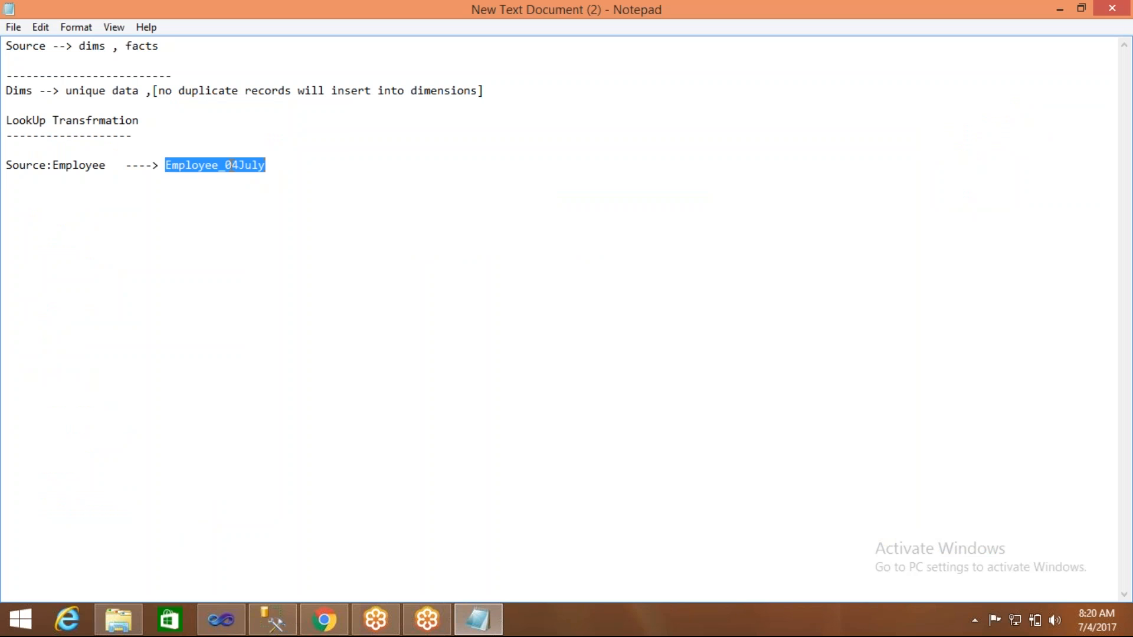
click(223, 619)
click(723, 261)
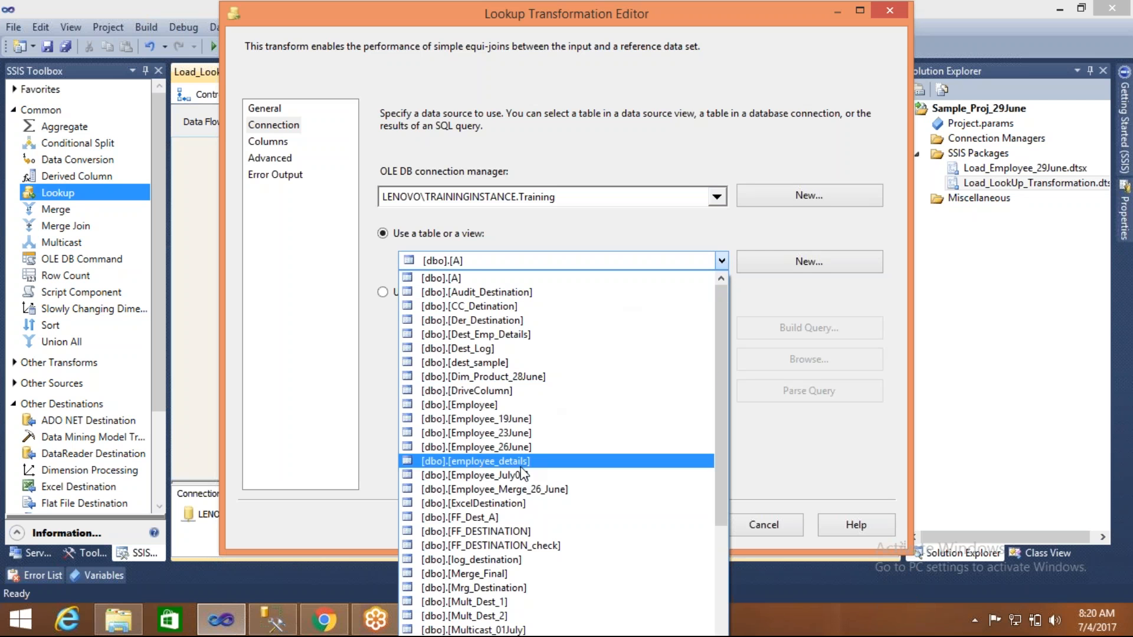
click(384, 378)
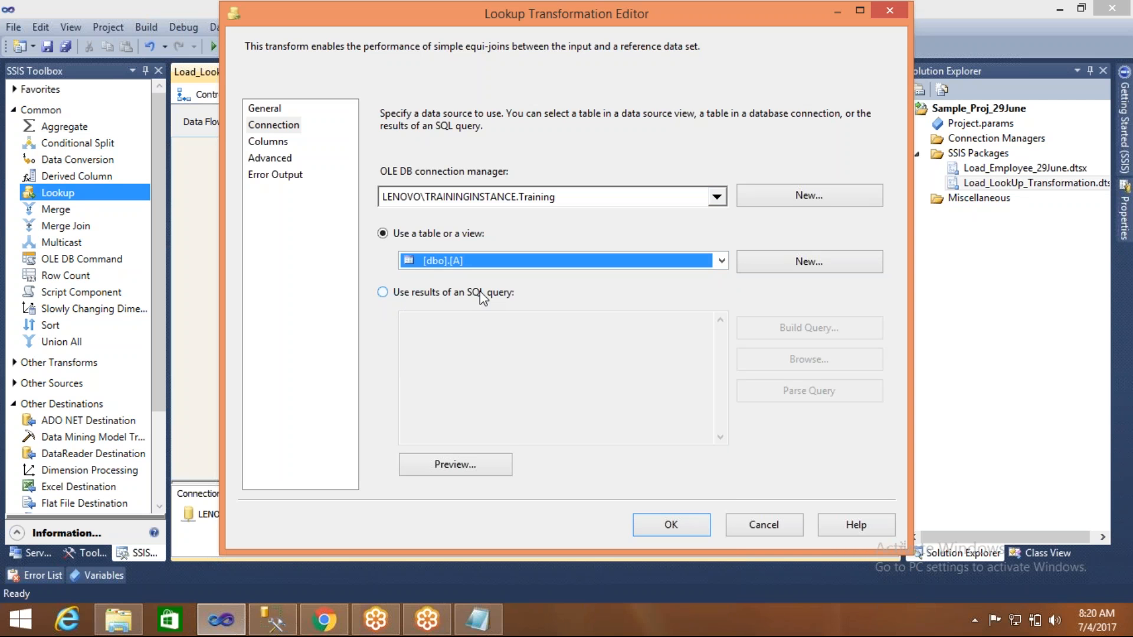
click(383, 294)
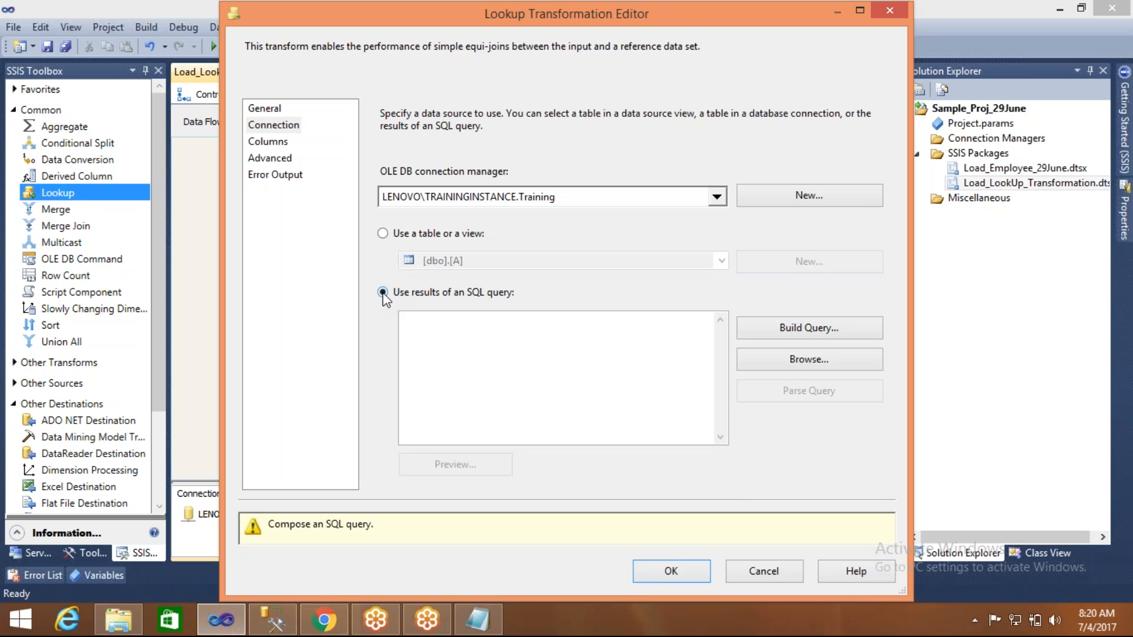
click(420, 332)
click(383, 235)
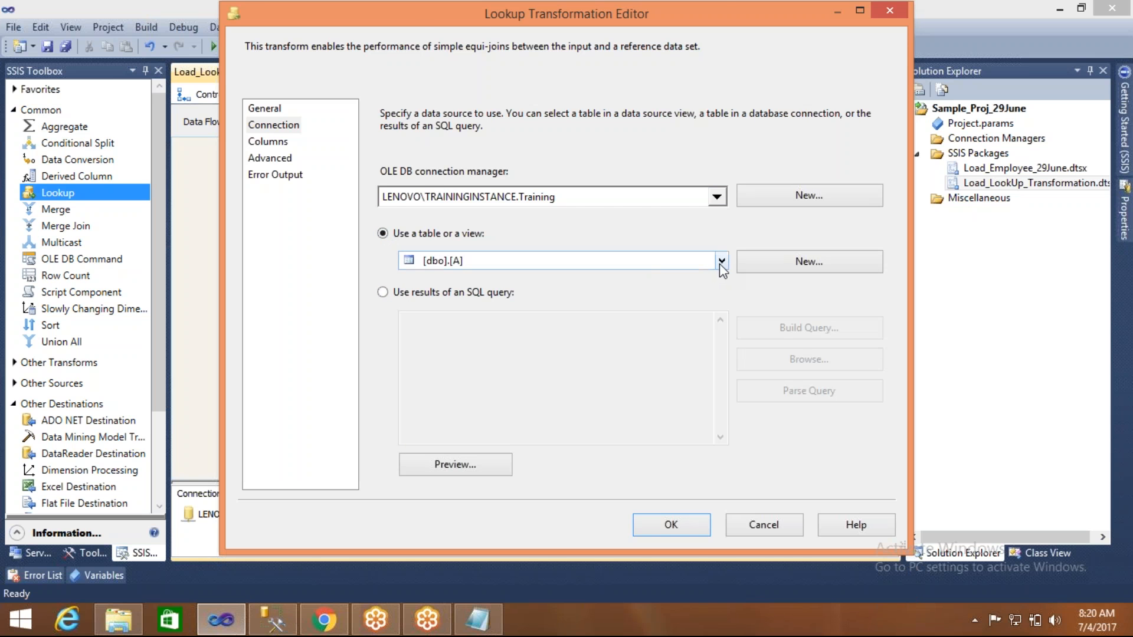
click(721, 262)
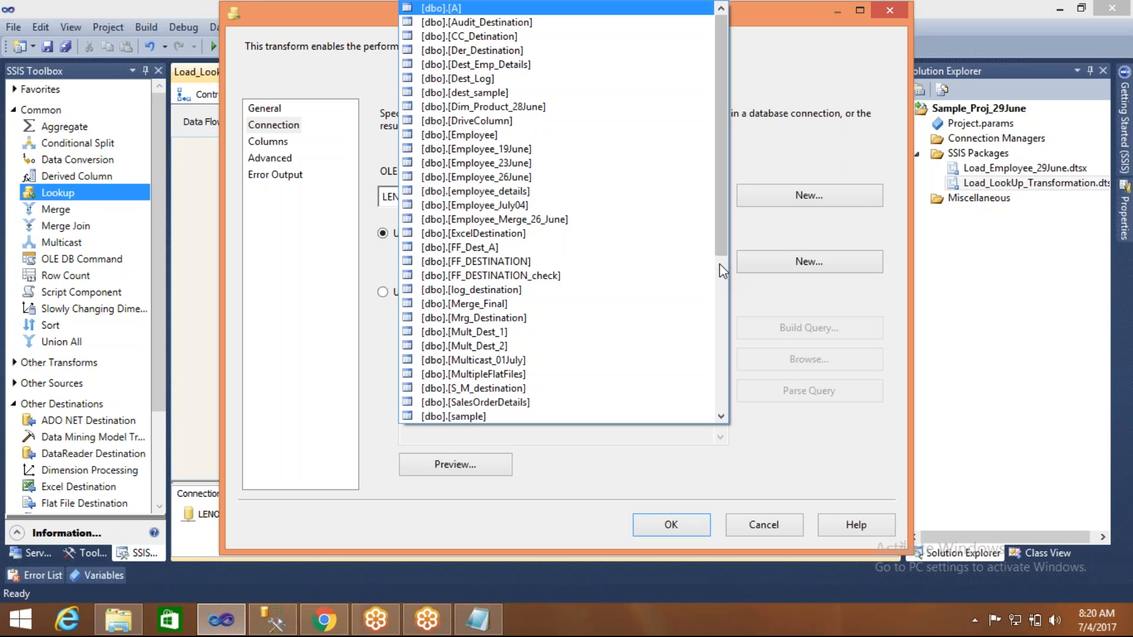
click(515, 205)
click(315, 221)
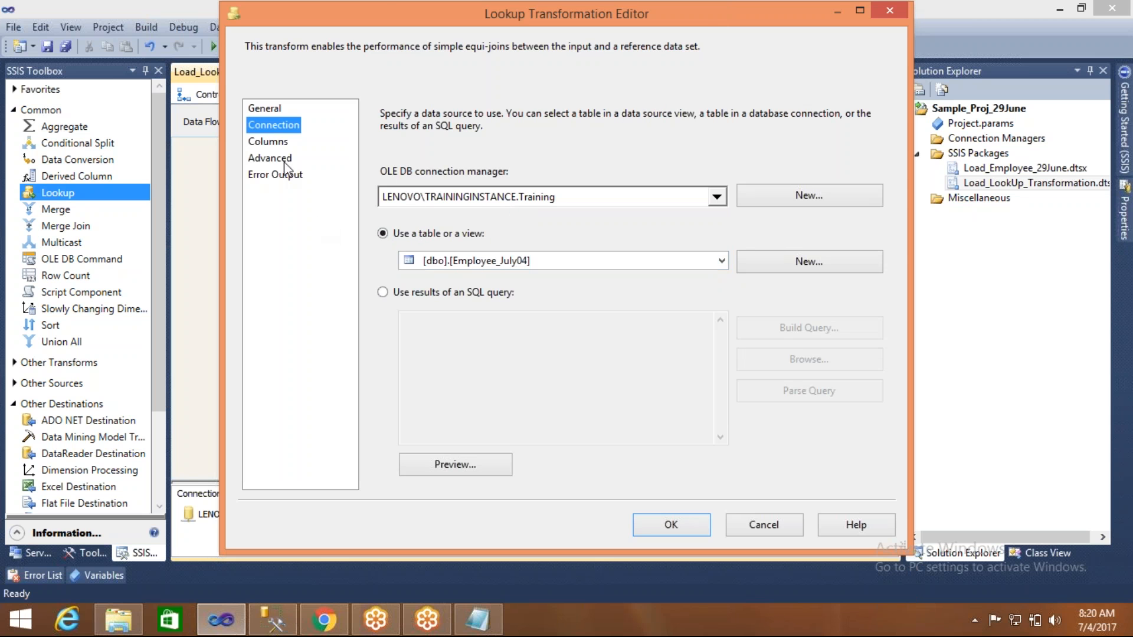
click(275, 142)
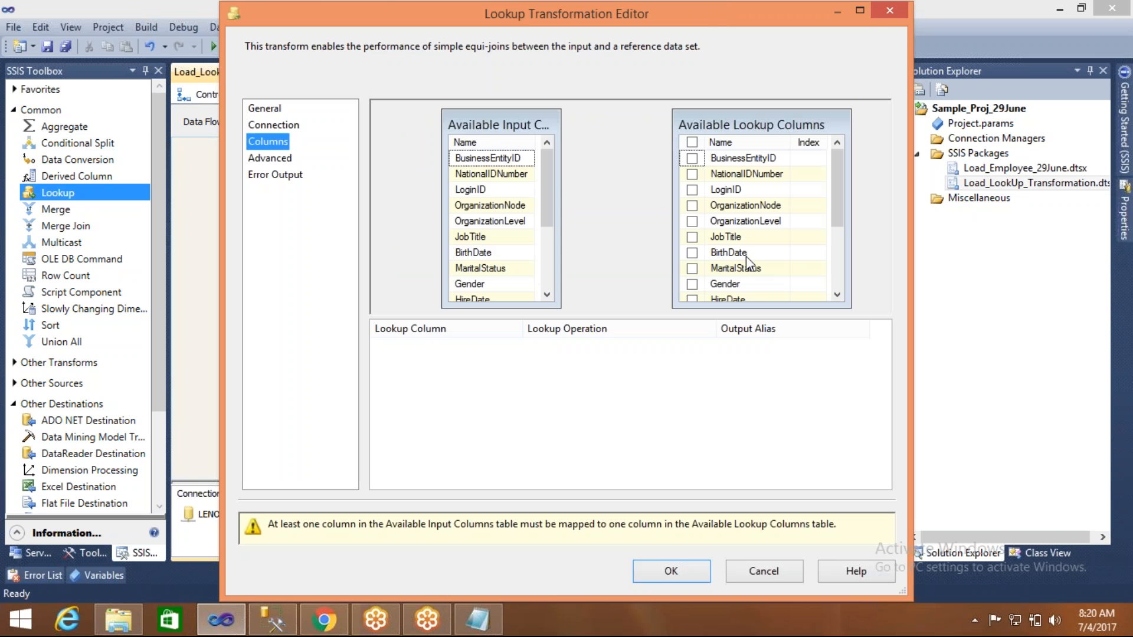
Change the Lookup's reference data source to the results of an SQL query
click(275, 127)
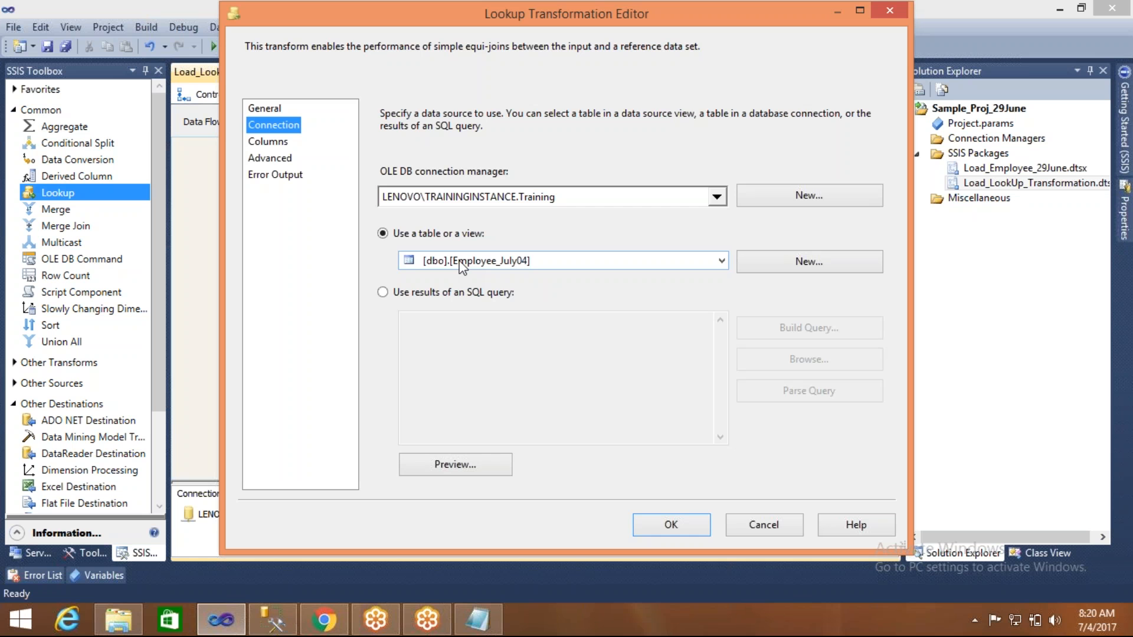
click(382, 292)
click(413, 325)
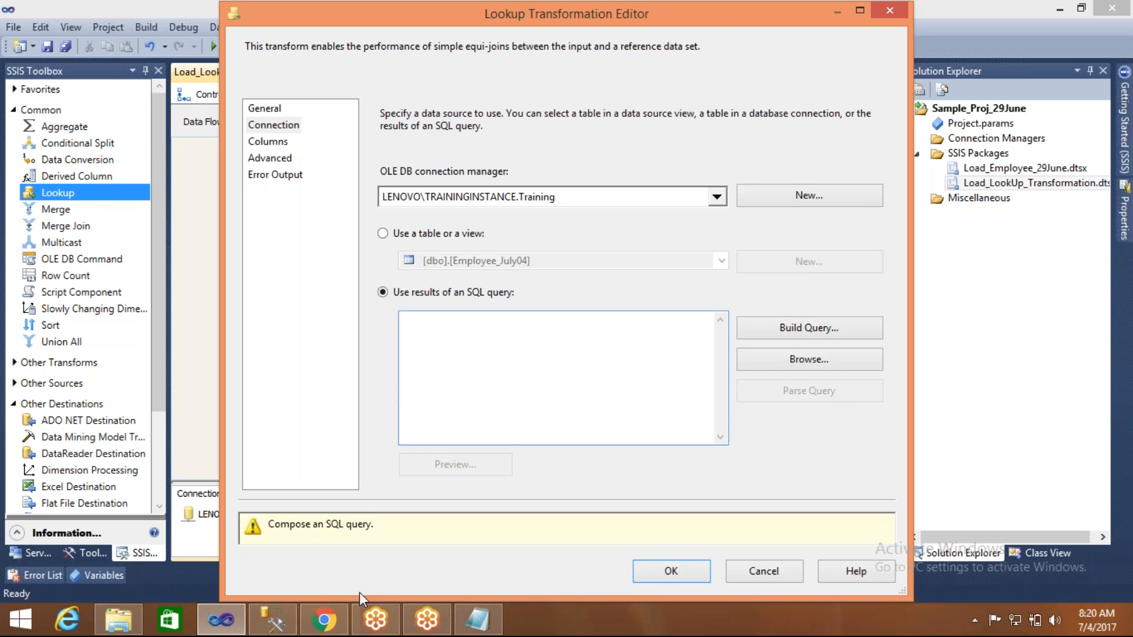
Switch to SQL Server Management Studio and begin a second select statement with a from clause below the existing query
click(273, 619)
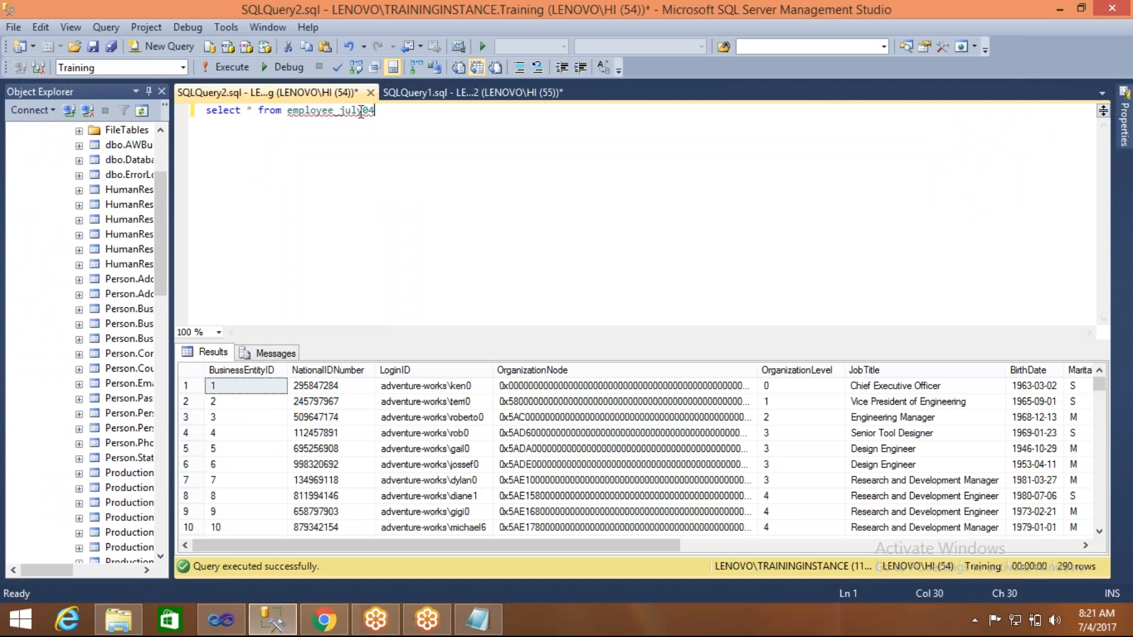
key(Return)
key(Return)
text(seelct fom)
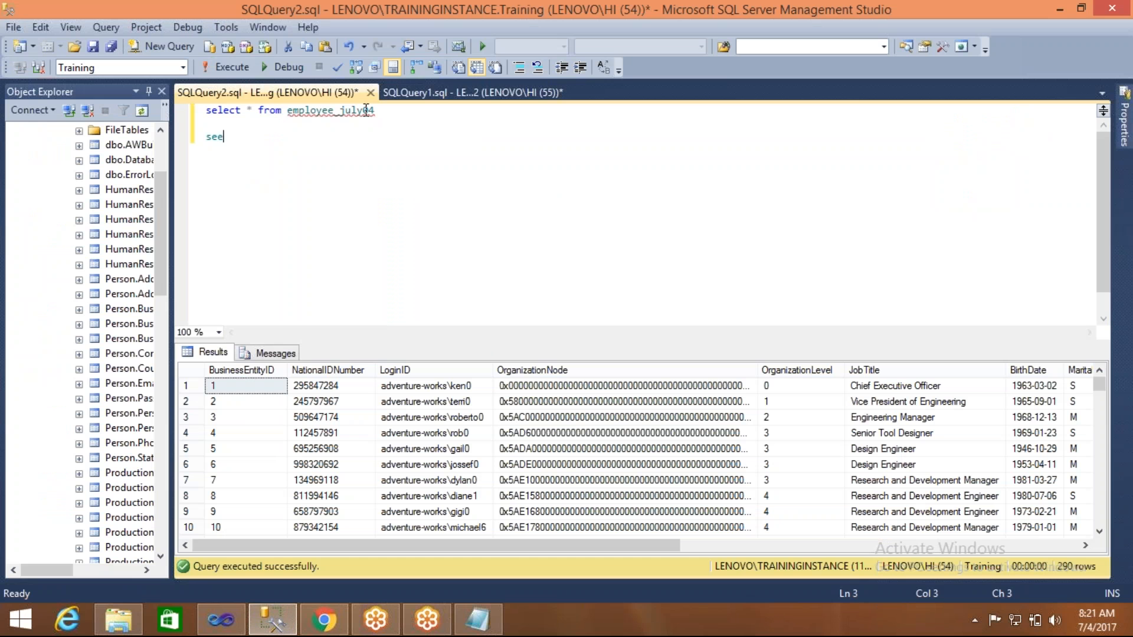
key(BackSpace)
key(BackSpace)
text(rom)
Copy the employee_july04 table name from the first query for use after the second query's from clause
click(433, 120)
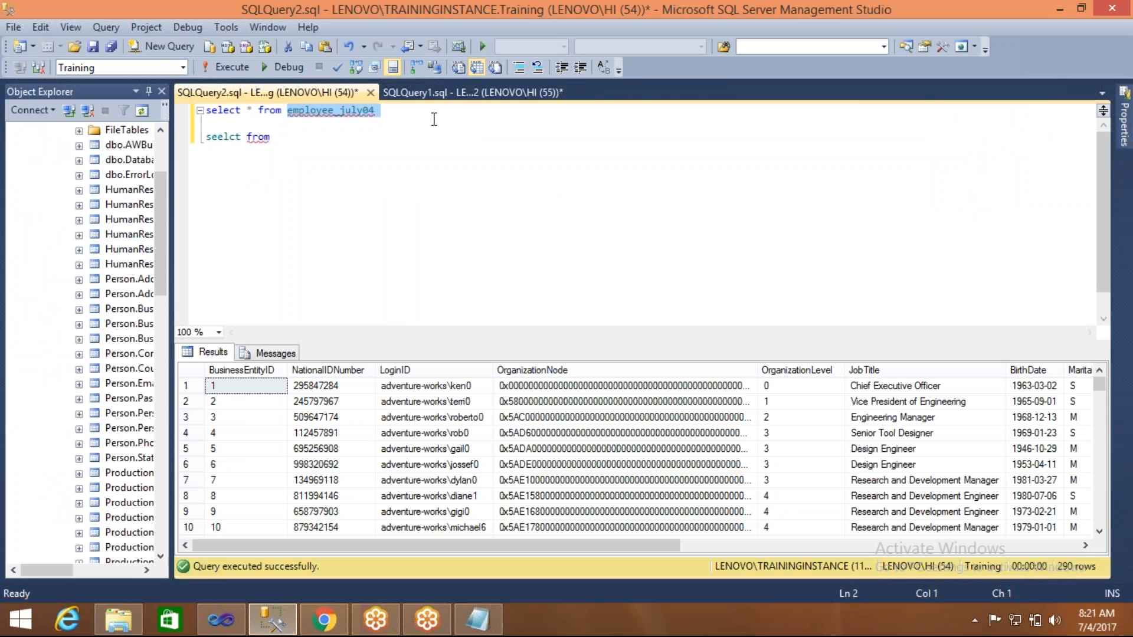
click(297, 139)
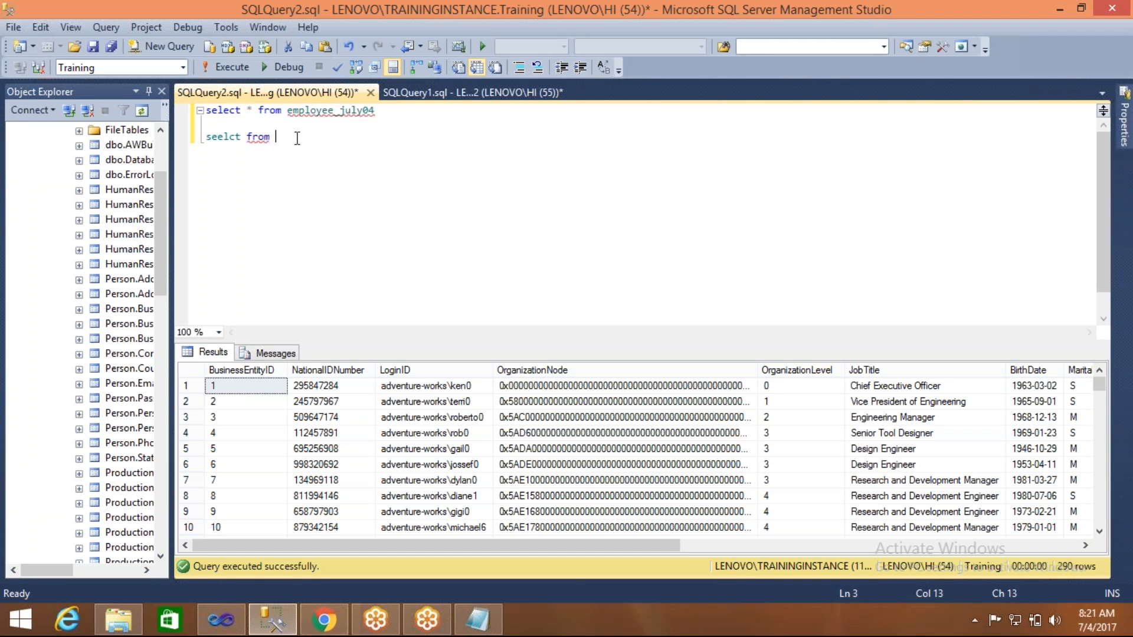
text(v)
key(Home)
key(Return)
key(Up)
text(employee_july04)
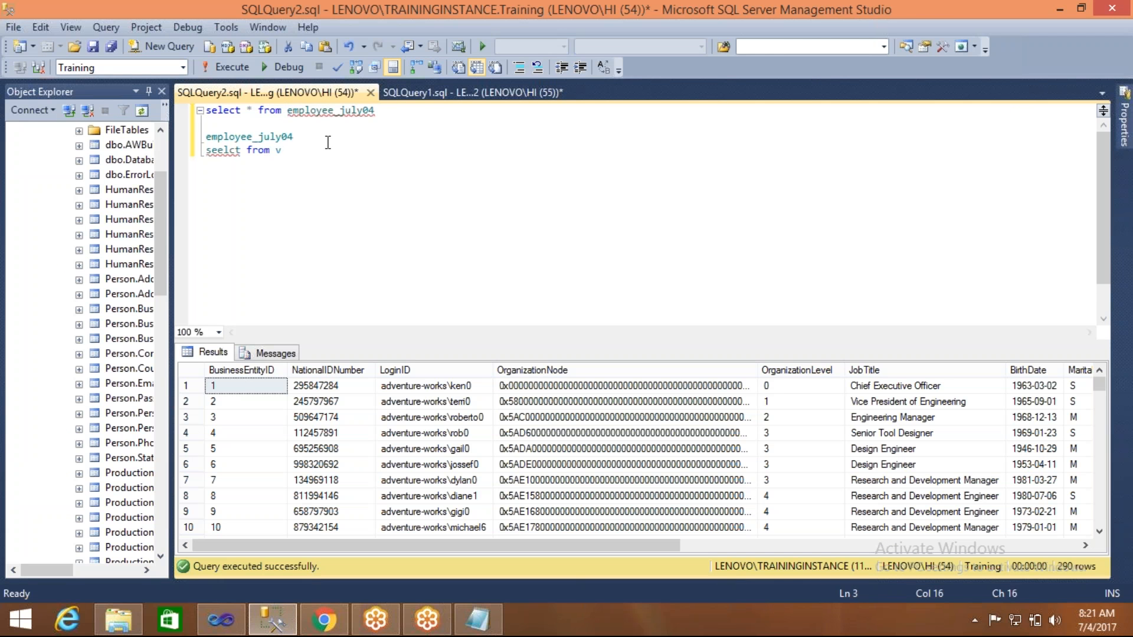
key(ctrl+z)
key(ctrl+z)
key(ctrl+z)
key(ctrl+z)
text(rom)
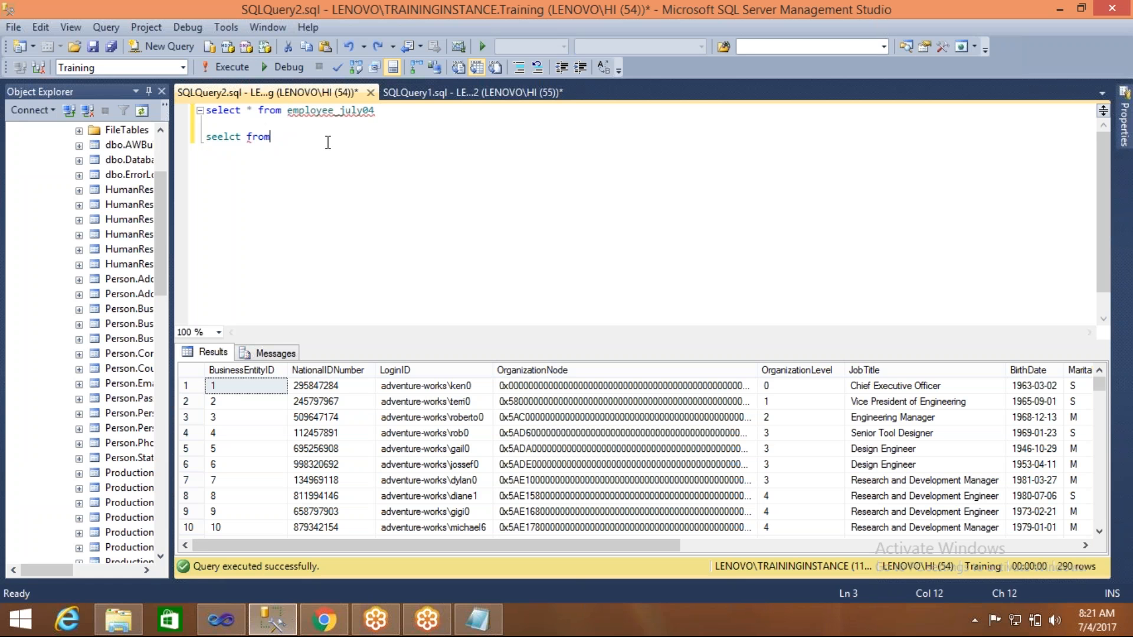
Add employee_july04 as the second query's table, correct its misspelled select keyword and make room for a column name before from
text(employee_july04)
click(225, 137)
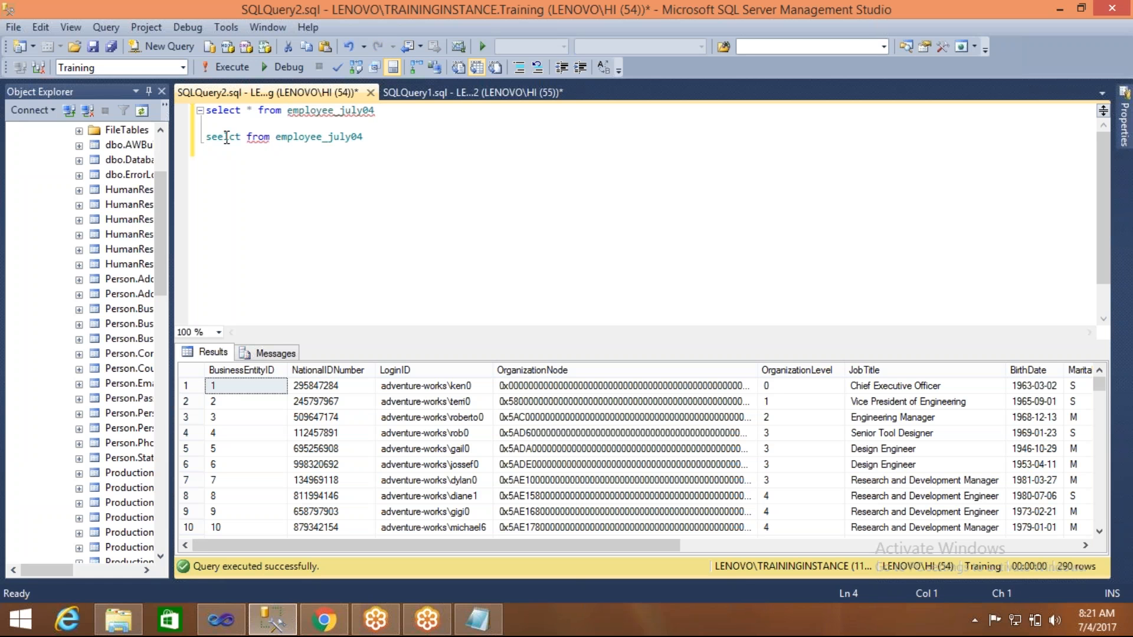
key(BackSpace)
key(Right)
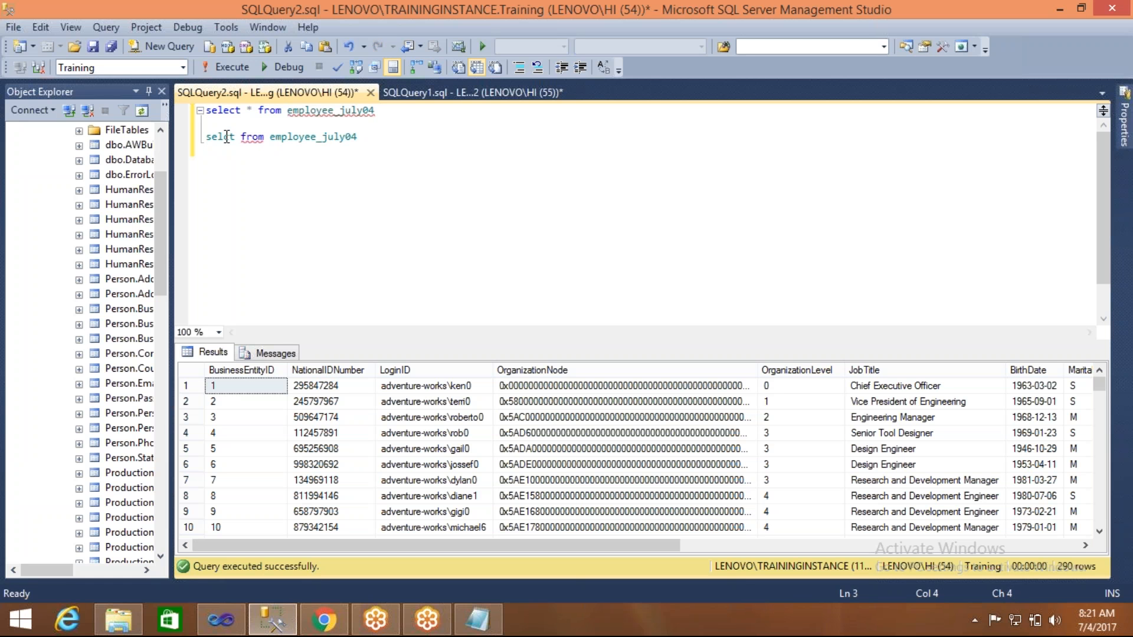
text(e)
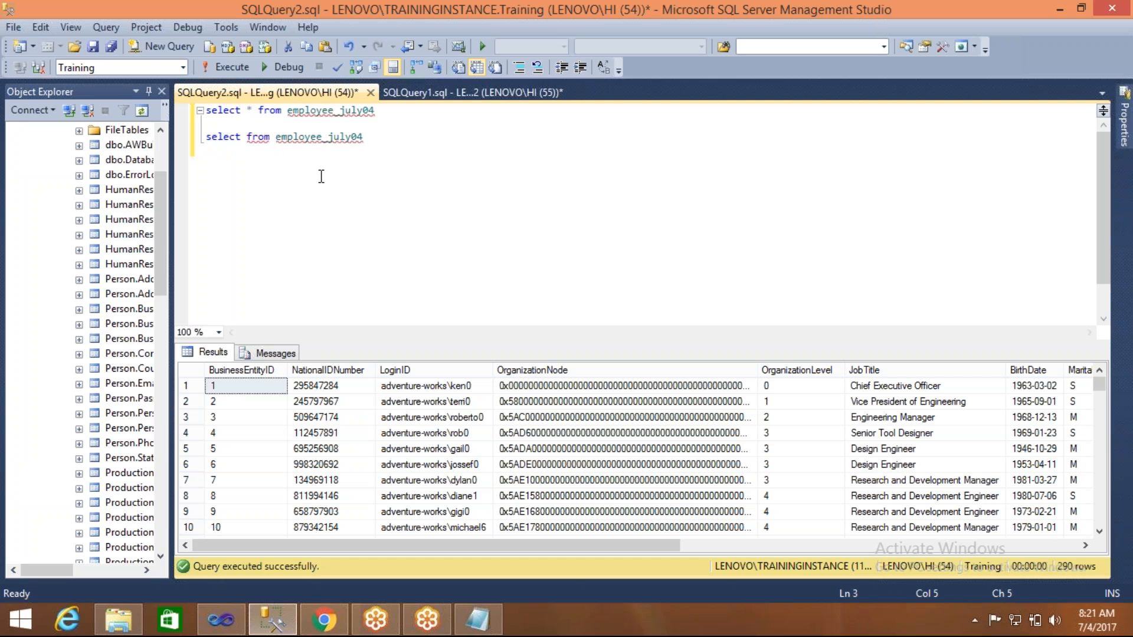
click(243, 137)
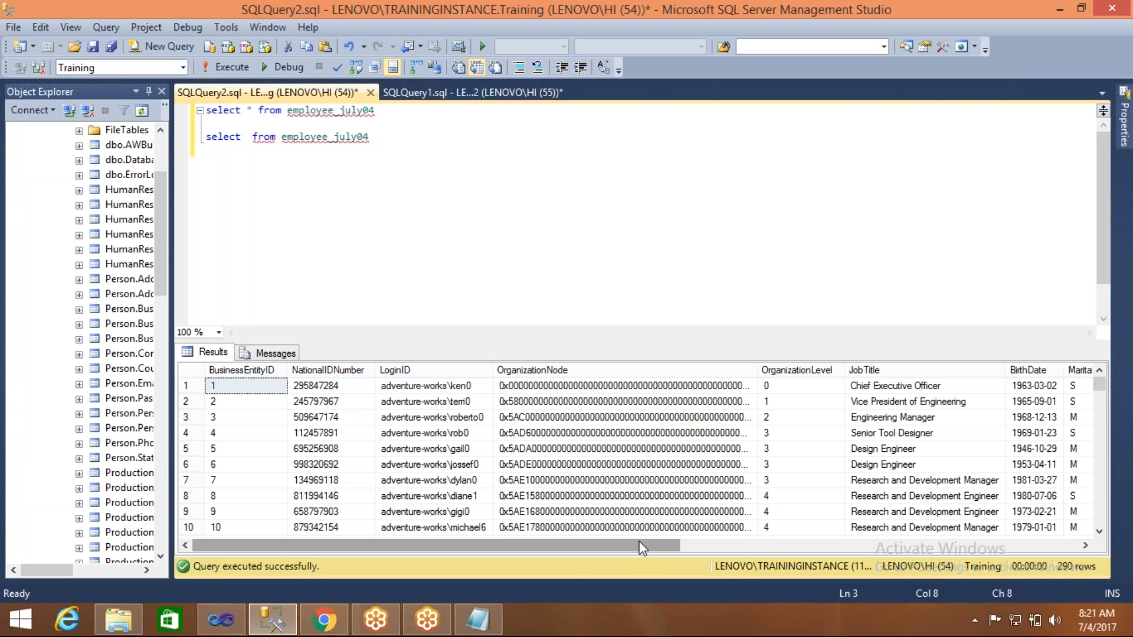
Script the HumanResources.Employee table as a CREATE statement in a new query editor window
drag(172, 243, 422, 227)
click(197, 207)
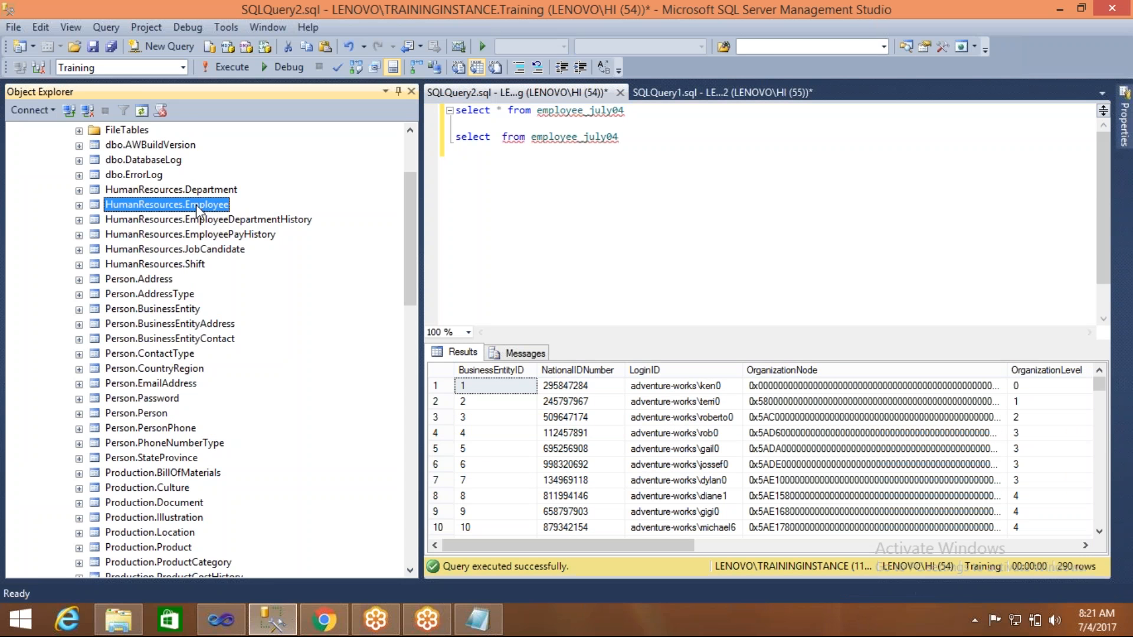
right_click(197, 207)
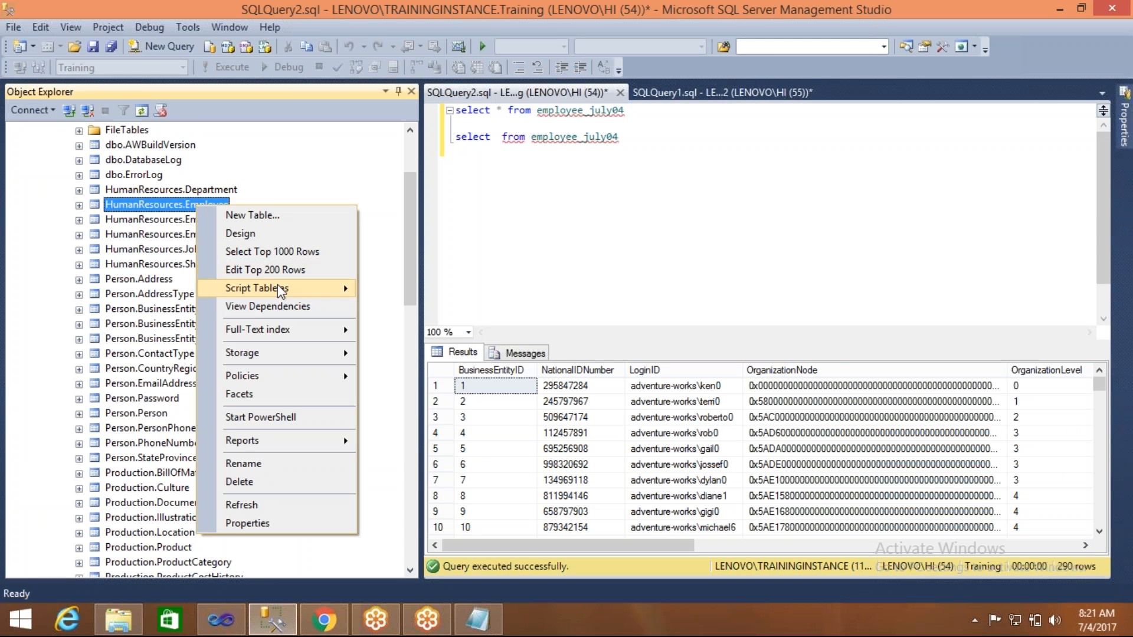
mouse_move(280, 289)
mouse_move(372, 289)
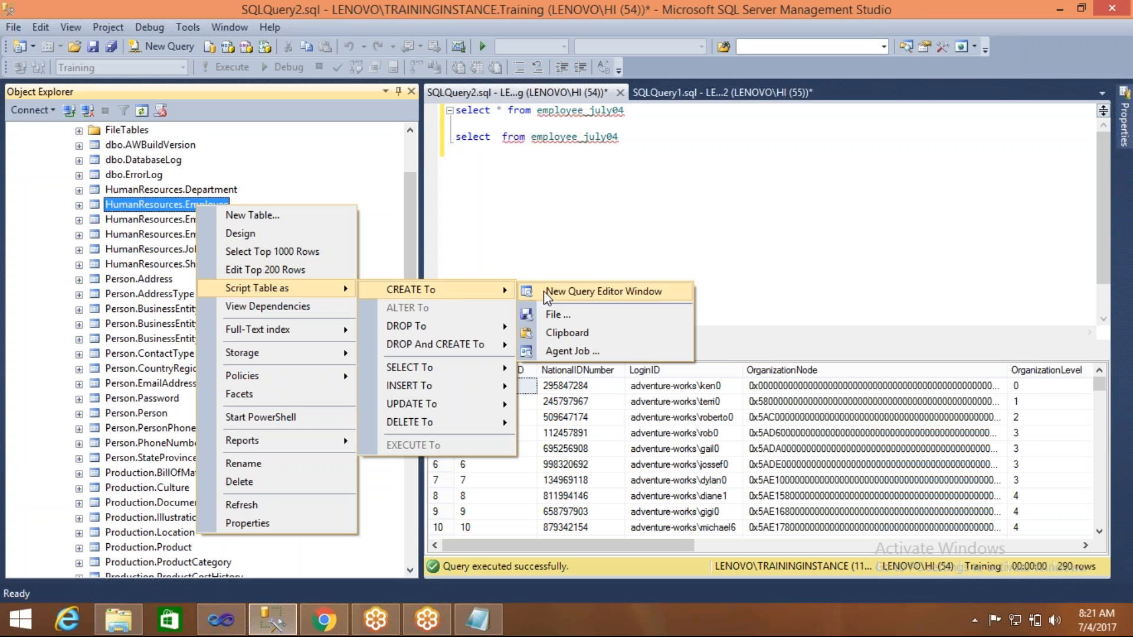
click(547, 292)
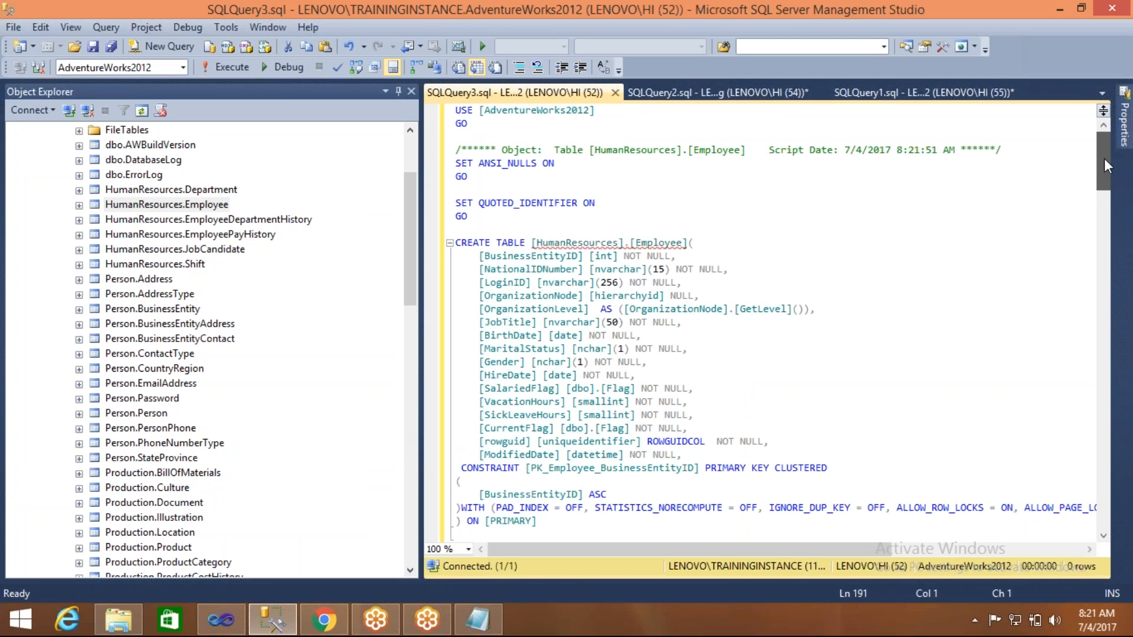
Examine the column definitions in the Employee CREATE script and close that script
drag(1103, 158, 1104, 161)
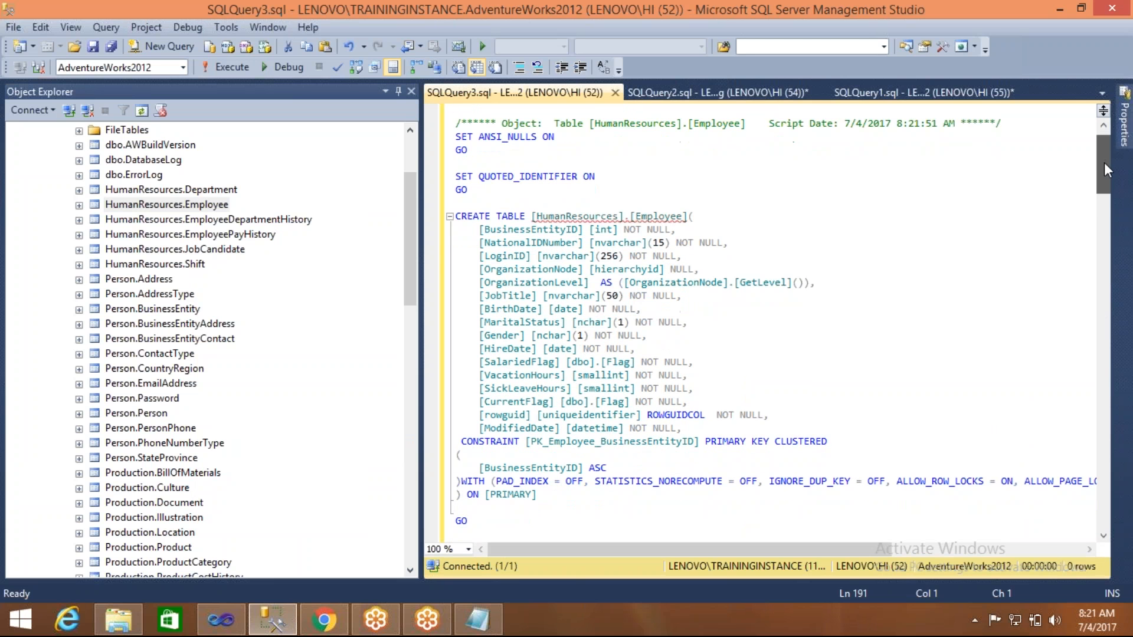
drag(421, 379, 175, 385)
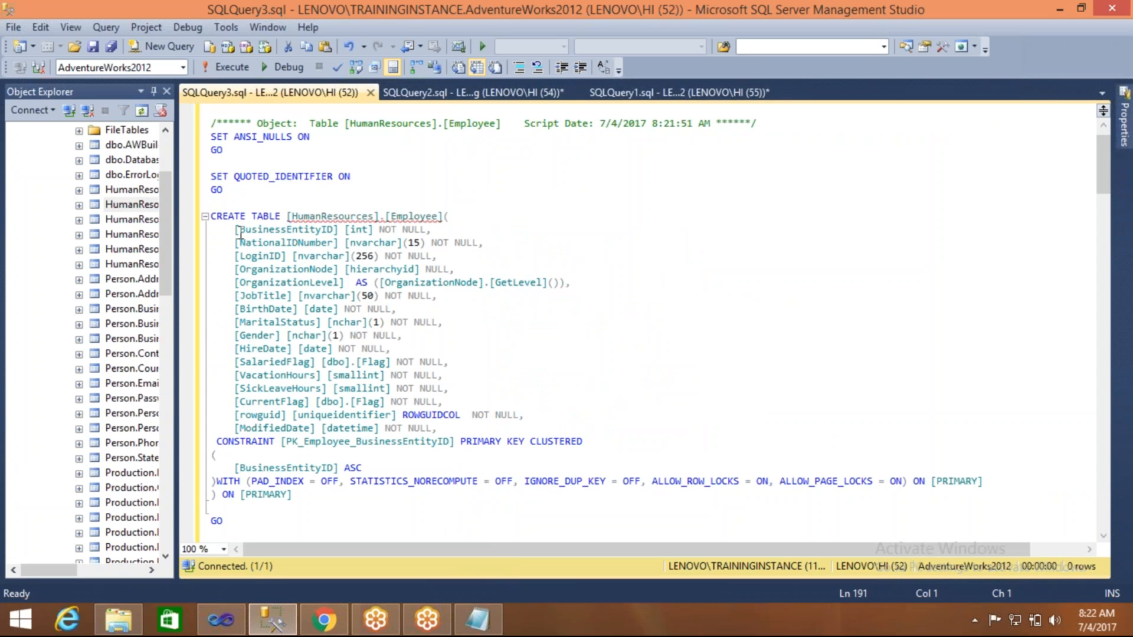
drag(235, 230, 315, 218)
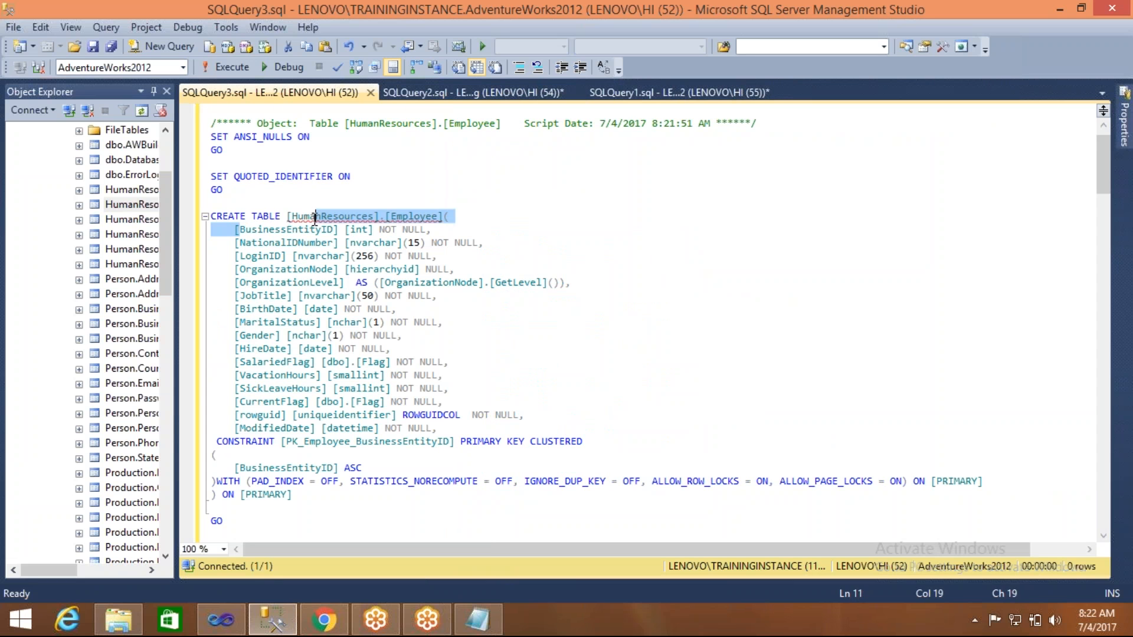
right_click(302, 98)
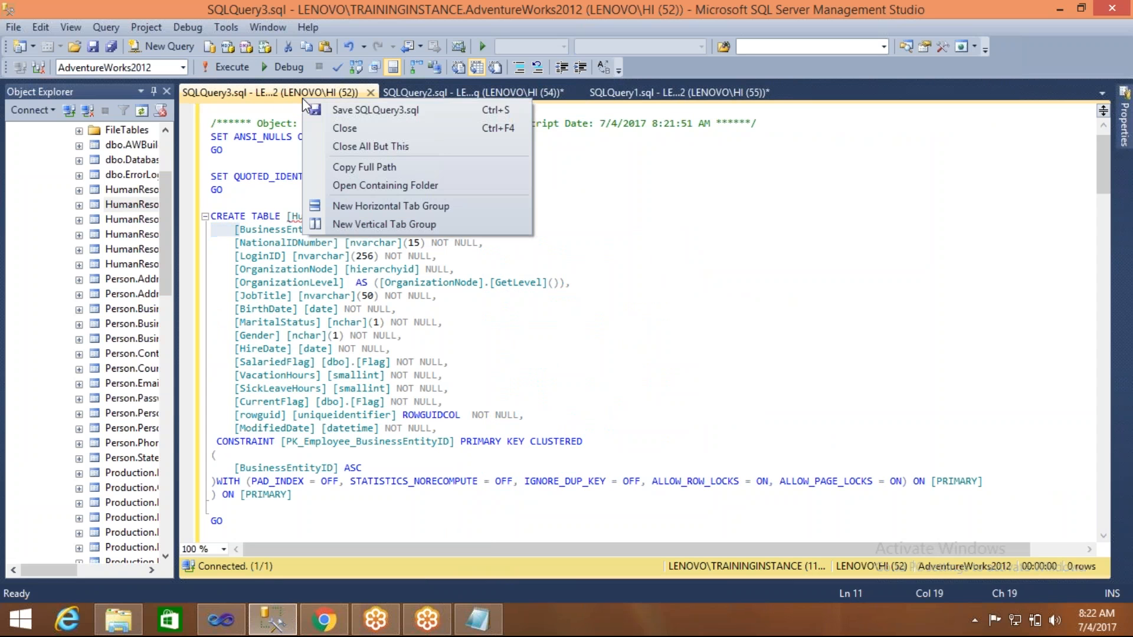
click(328, 130)
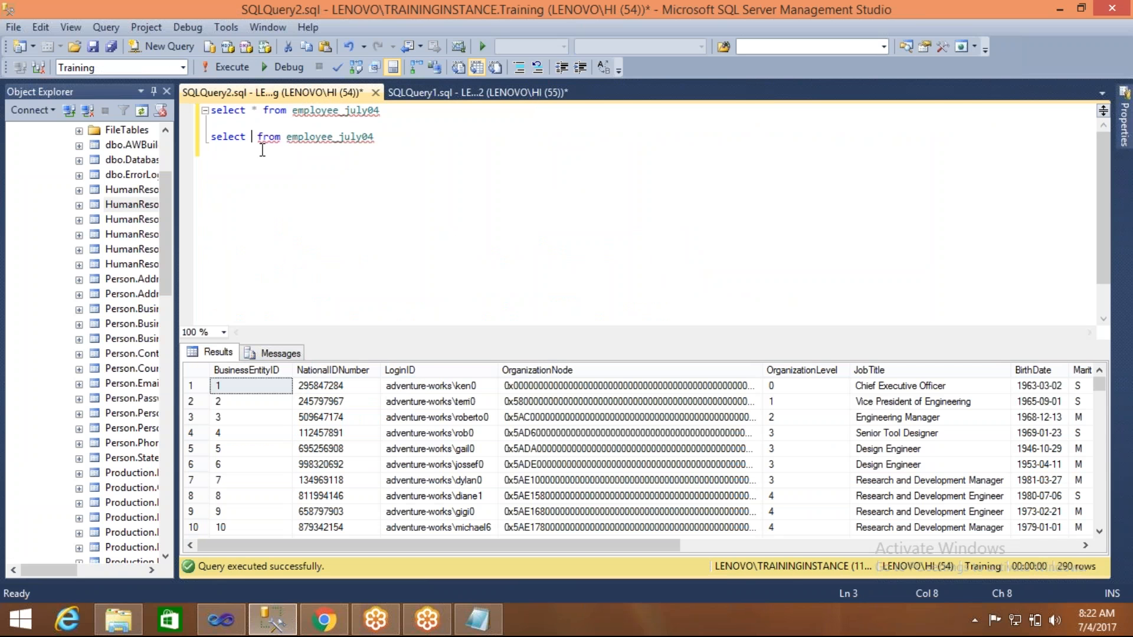
Try to run the second query on its own with buniessentityid as its selected column
text(bunie)
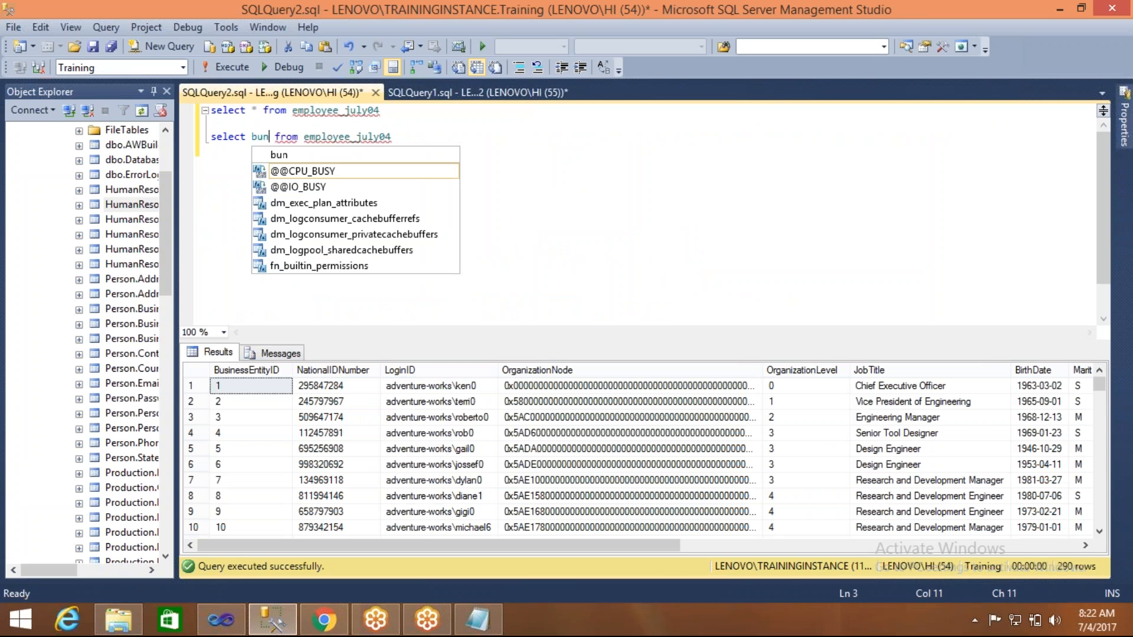
text(s)
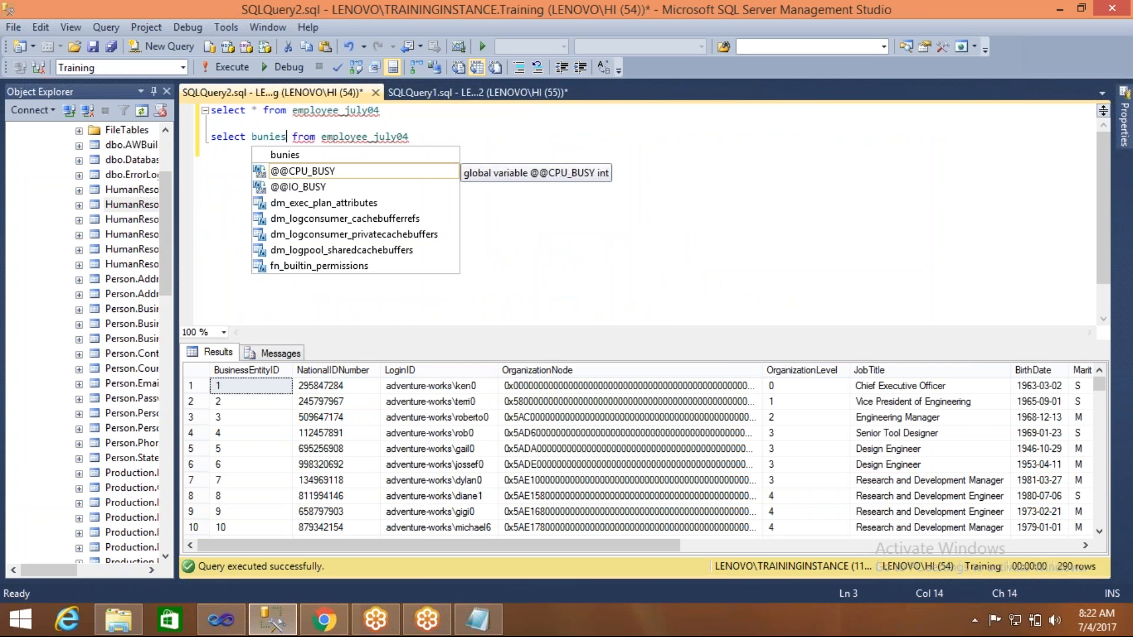
text(s)
text(entit)
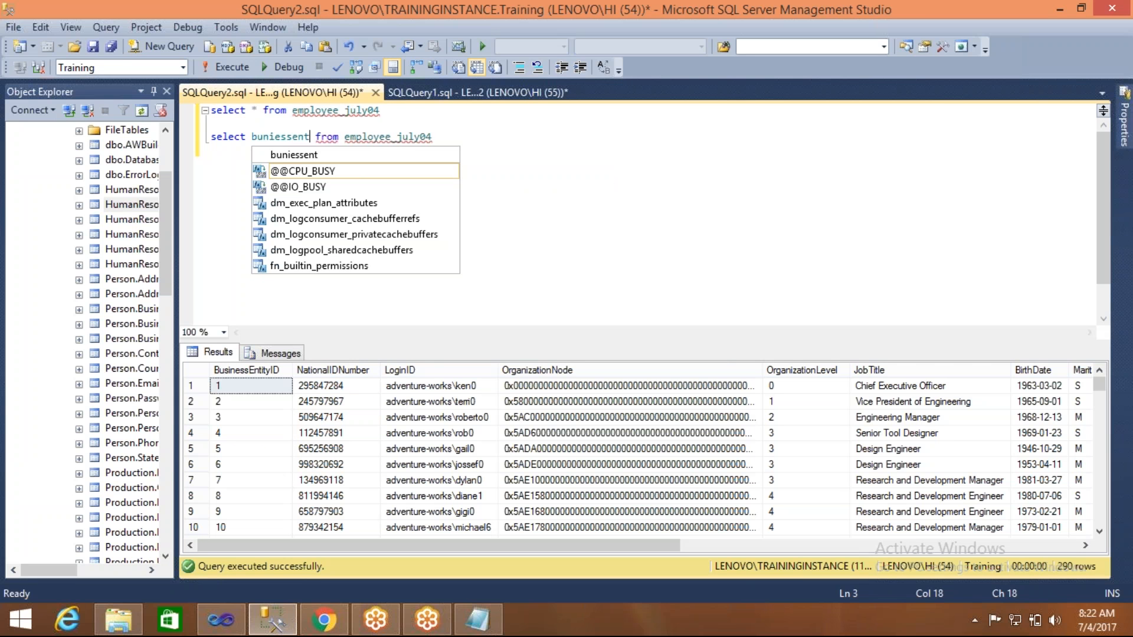
text(yid)
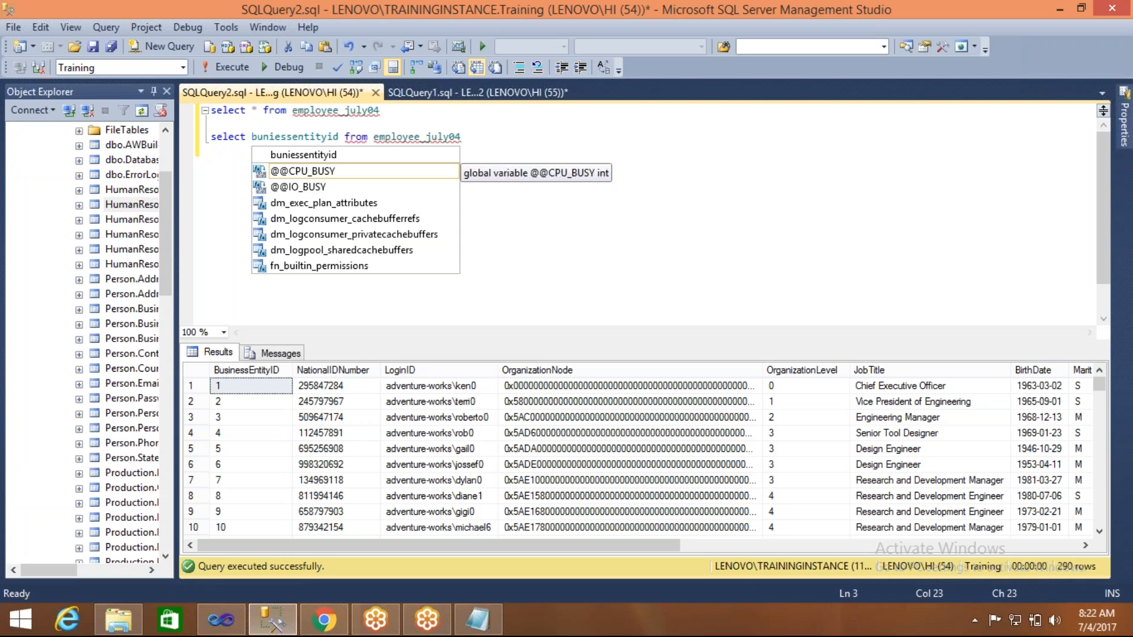
key(Escape)
key(shift+Home)
key(F5)
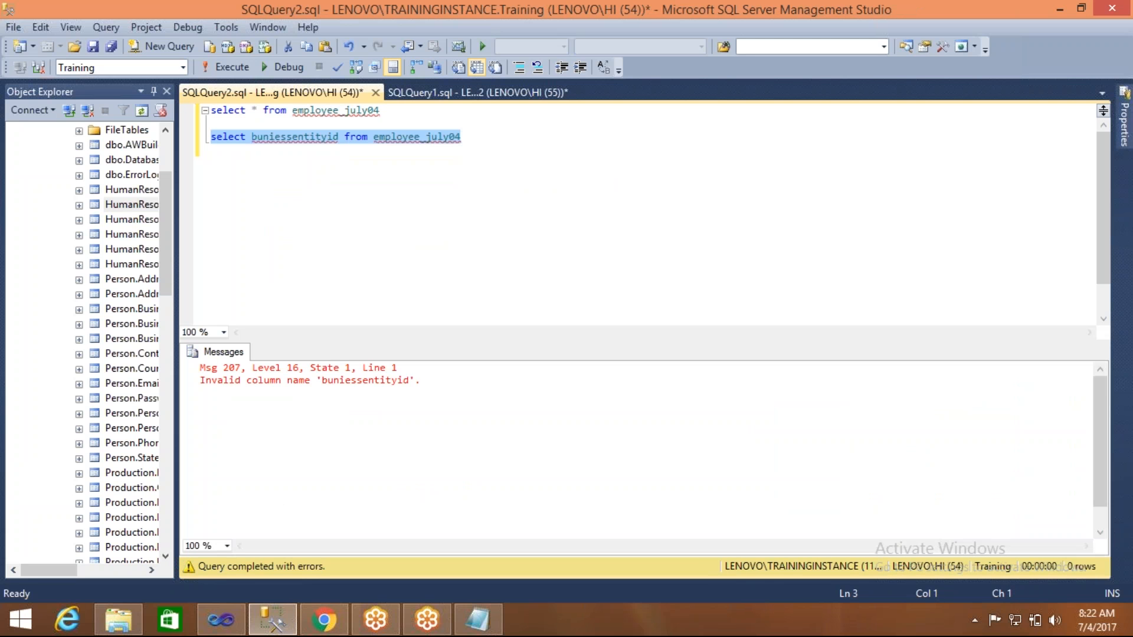
Run only the first query, select * from employee_july04, to check the column names
click(284, 115)
key(End)
key(shift+Home)
key(F5)
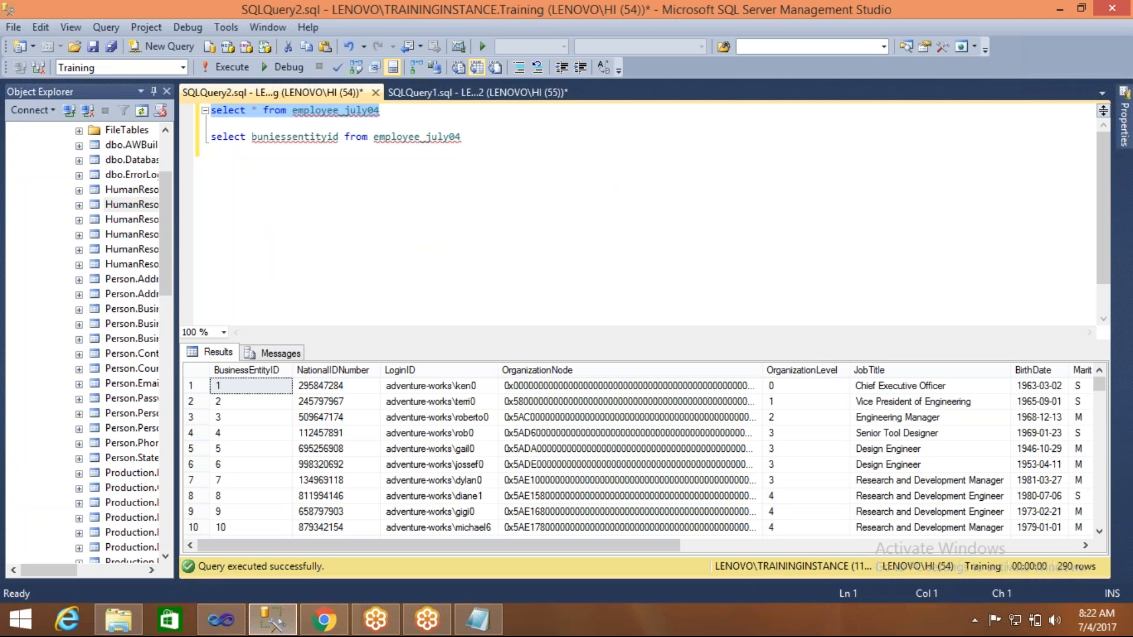
Correct the second query's column name to businessentityid and run only that query
click(282, 136)
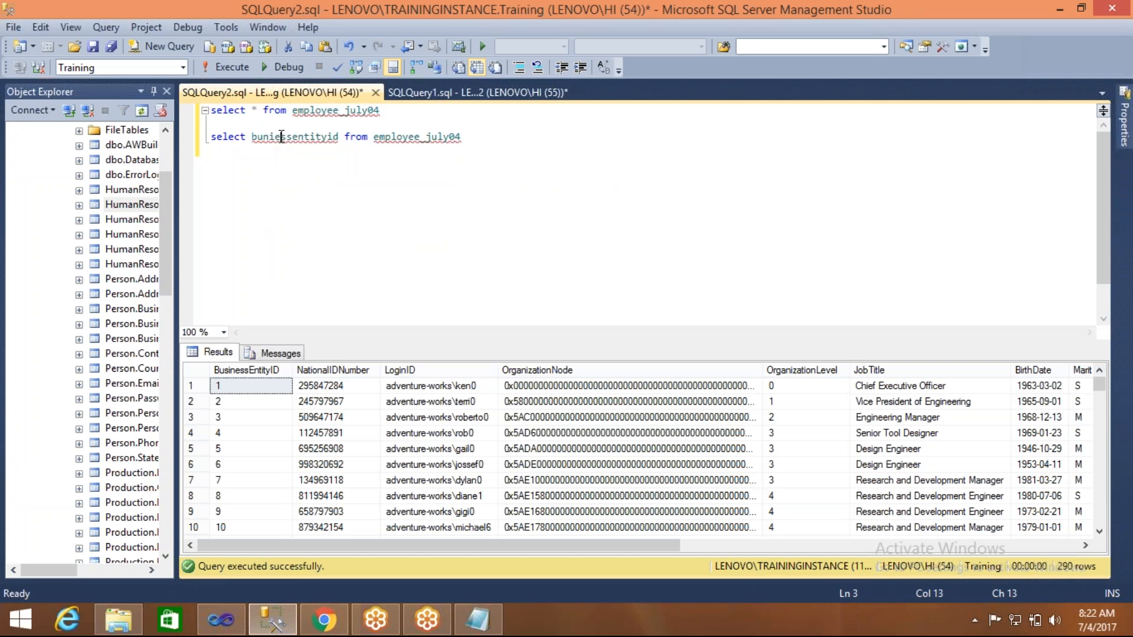
key(Left)
key(Left)
key(BackSpace)
text(s)
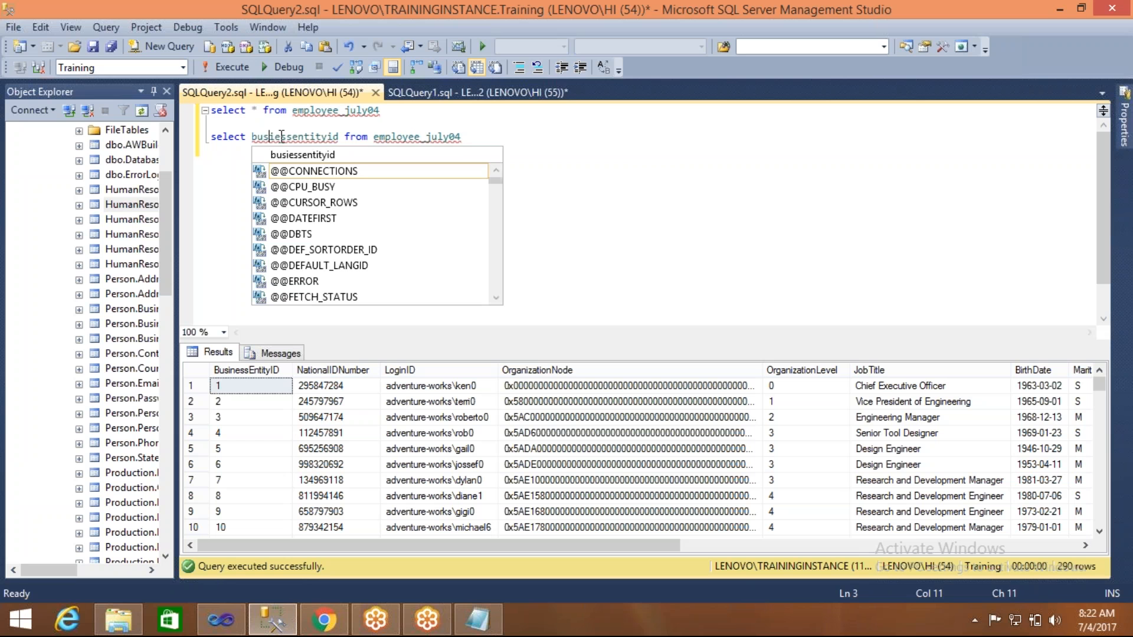
key(Right)
text(n)
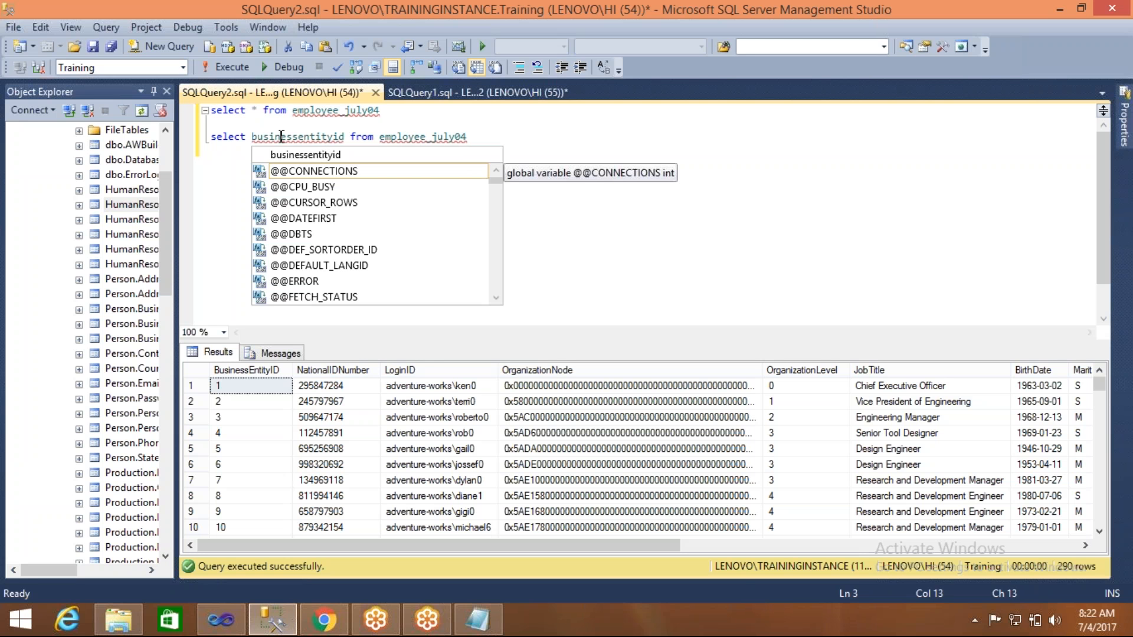
key(Escape)
triple_click(282, 137)
key(F5)
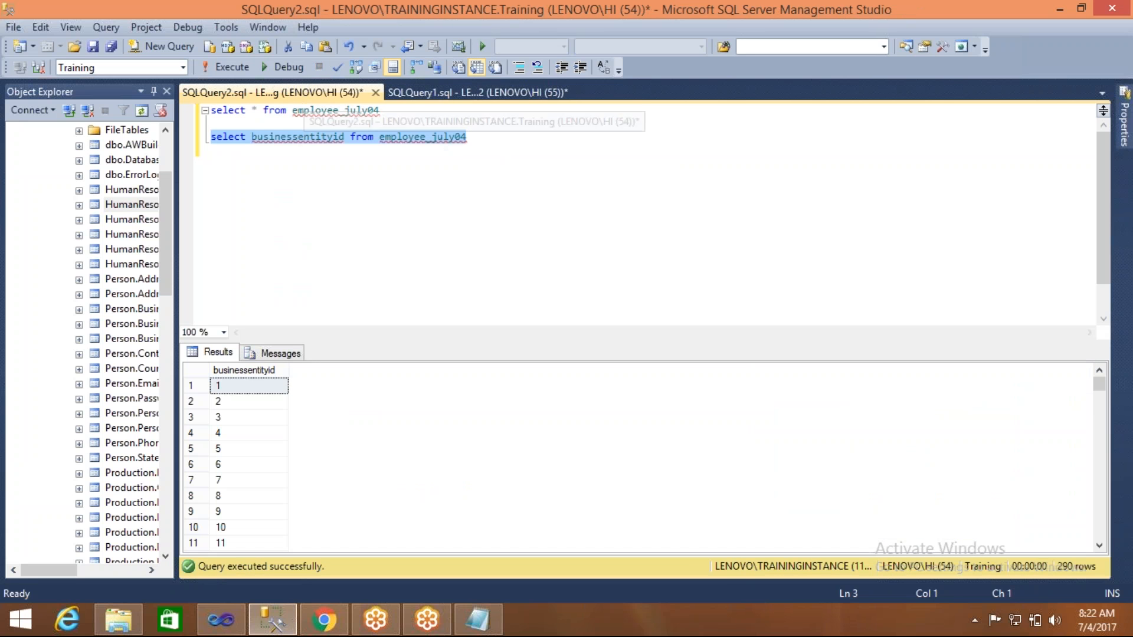
Run the select * query on employee_july04 again and look through its full rows for comparison
click(302, 117)
triple_click(303, 118)
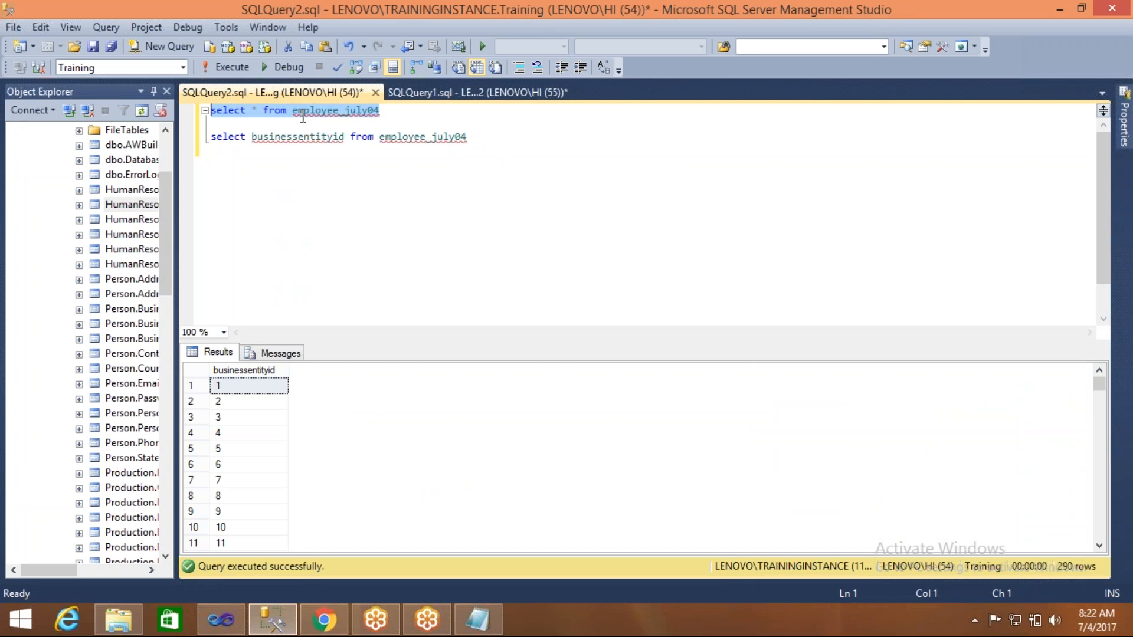
key(F5)
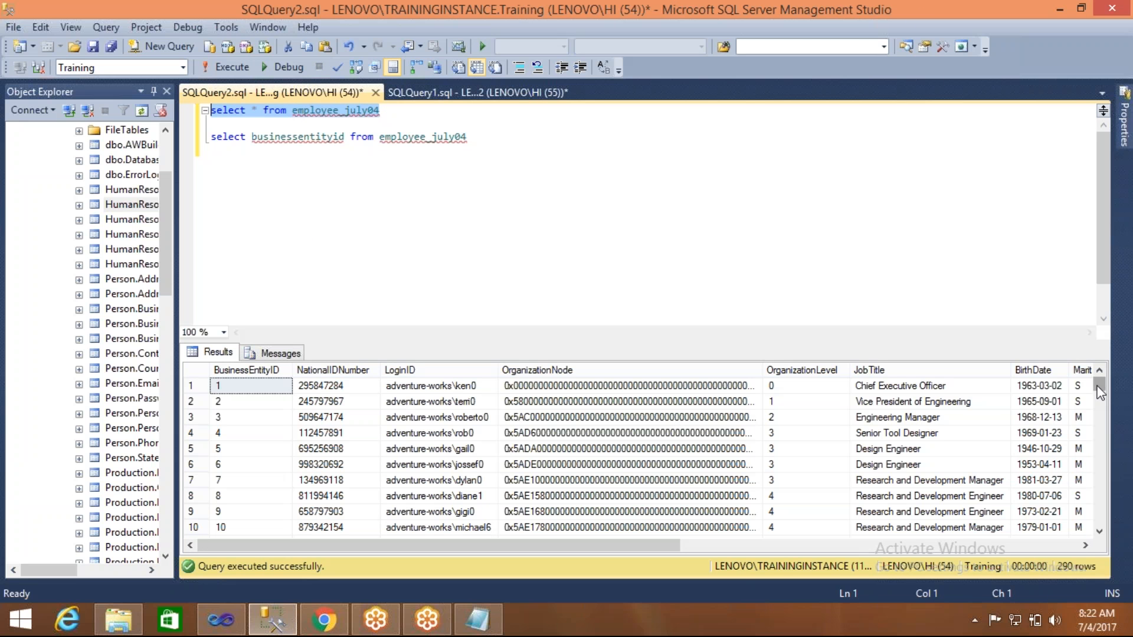
mouse_move(1099, 393)
mouse_down()
mouse_move(1091, 537)
mouse_move(1096, 385)
mouse_up()
Copy select businessentityid from employee_july04 and, back in Visual Studio's Lookup Transformation Editor, paste it as the Lookup's SQL query
double_click(291, 136)
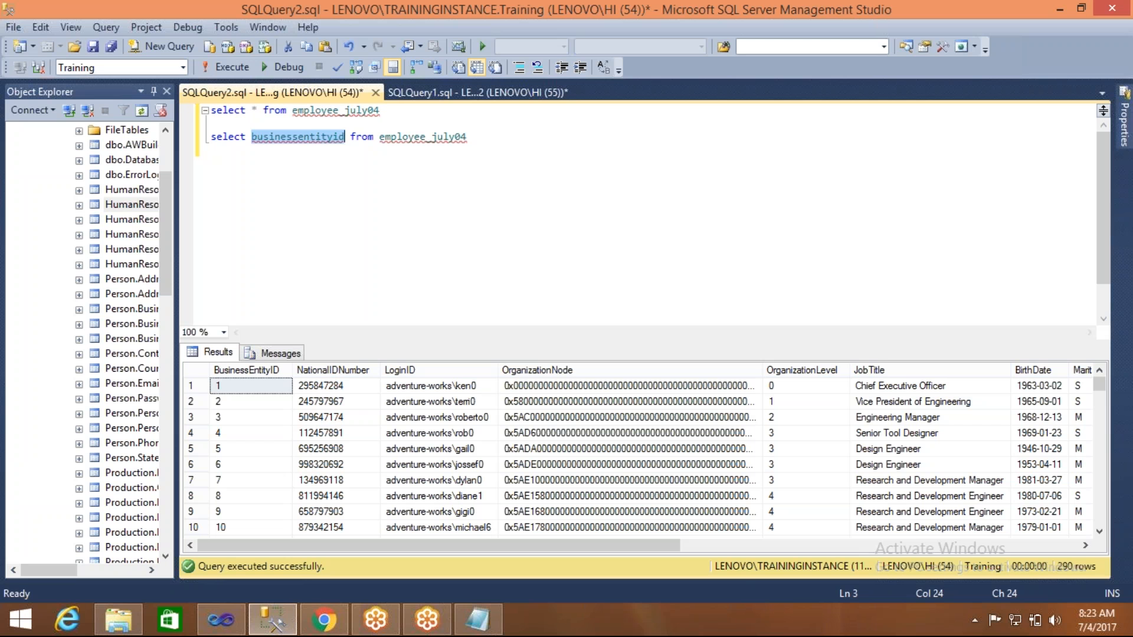
click(292, 137)
key(End)
key(shift+Home)
key(ctrl+c)
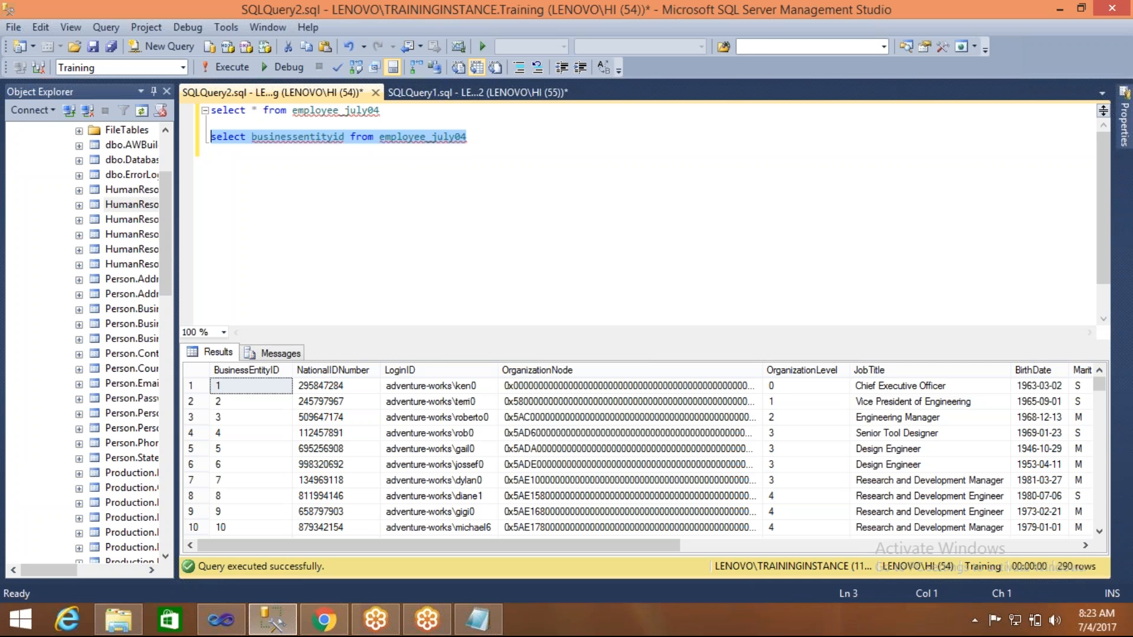
click(220, 620)
click(528, 311)
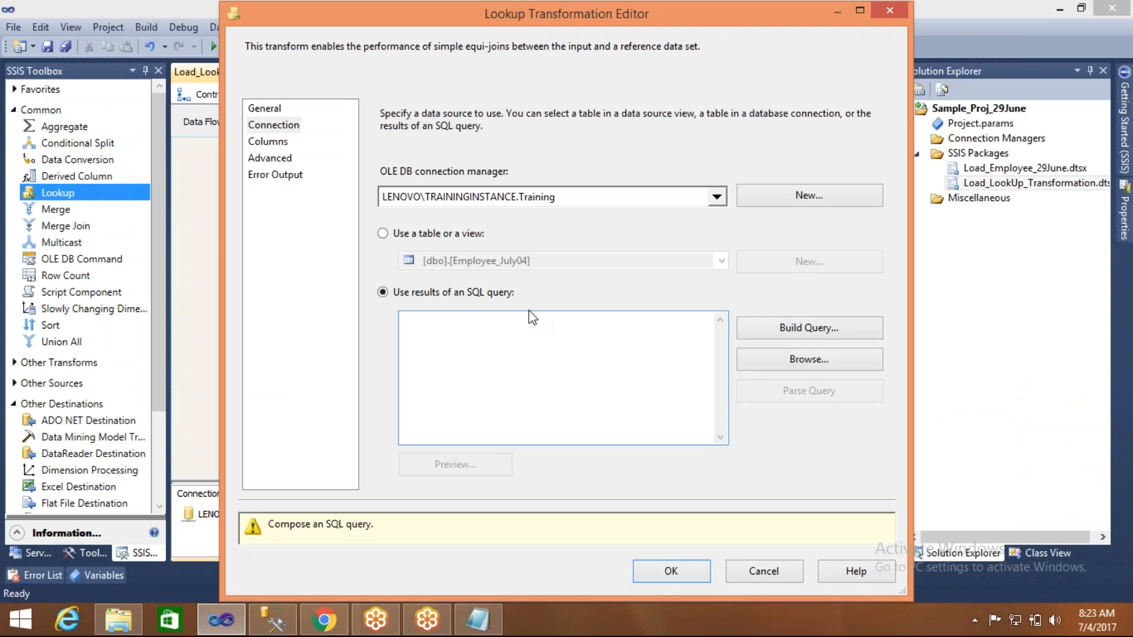
key(ctrl+v)
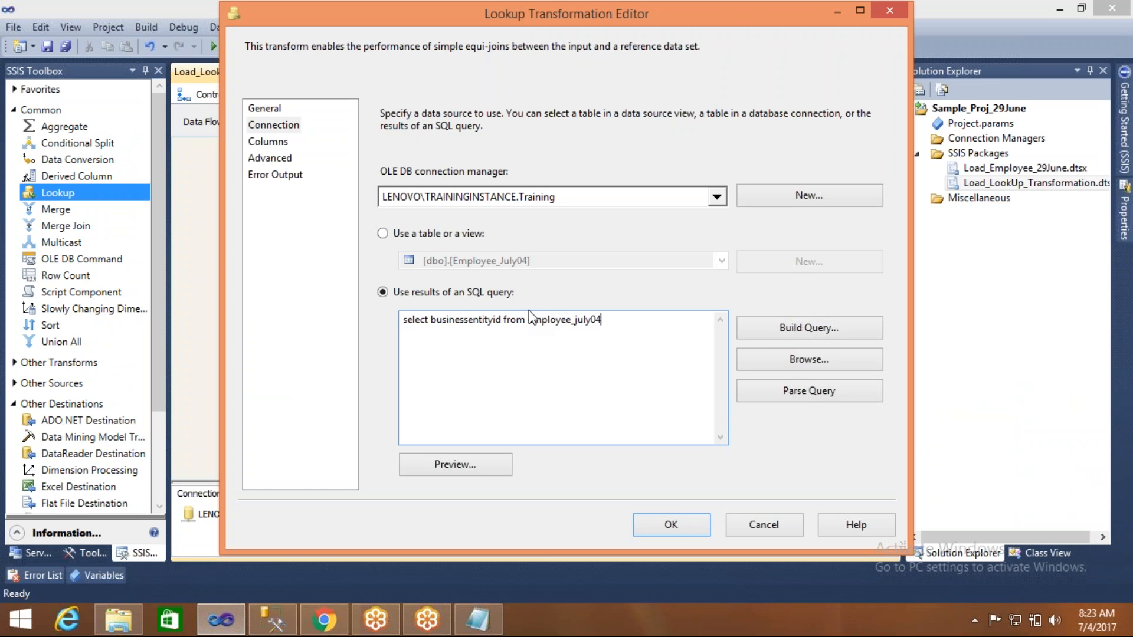
Map the input column BusinessEntityID to the lookup column businessentityid in the Lookup Transformation and accept the settings
click(275, 145)
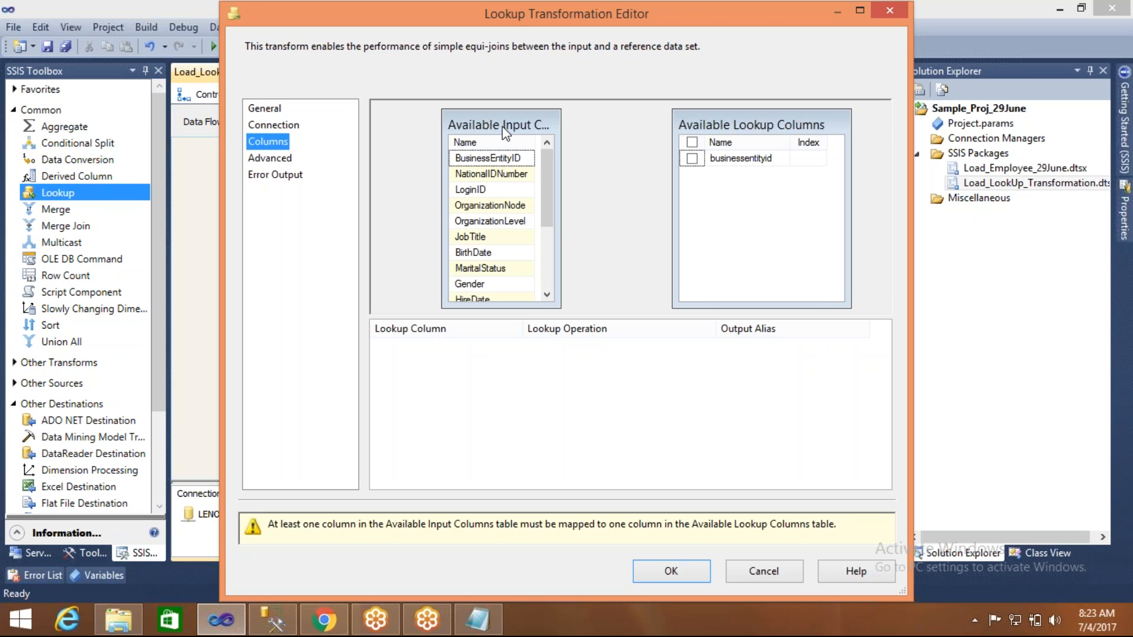
drag(501, 126, 444, 124)
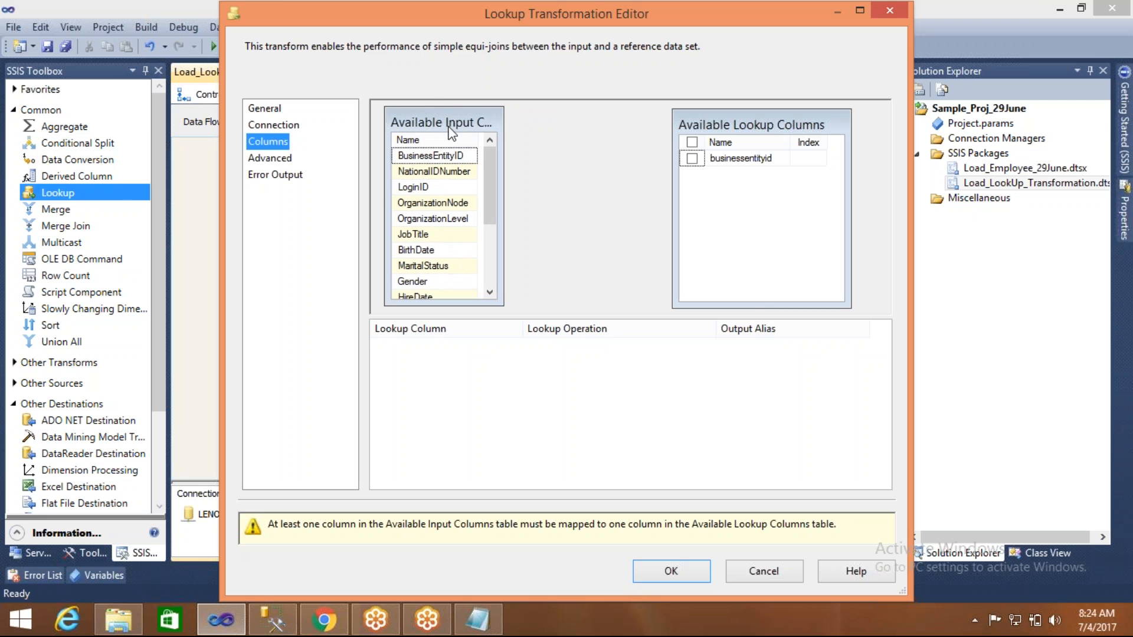
double_click(660, 25)
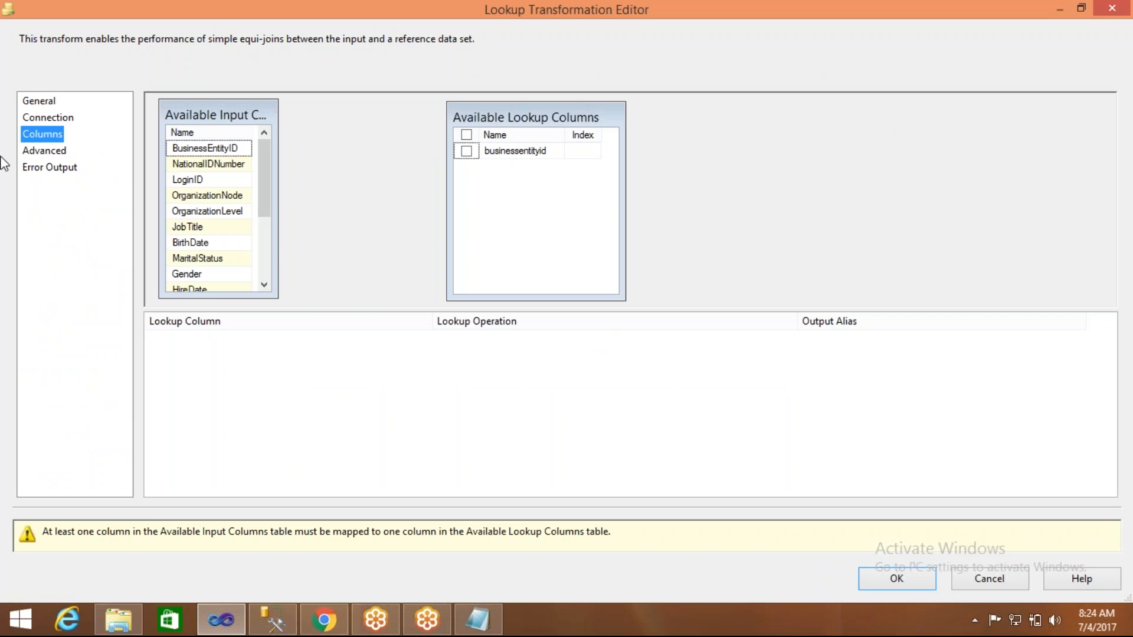
click(51, 117)
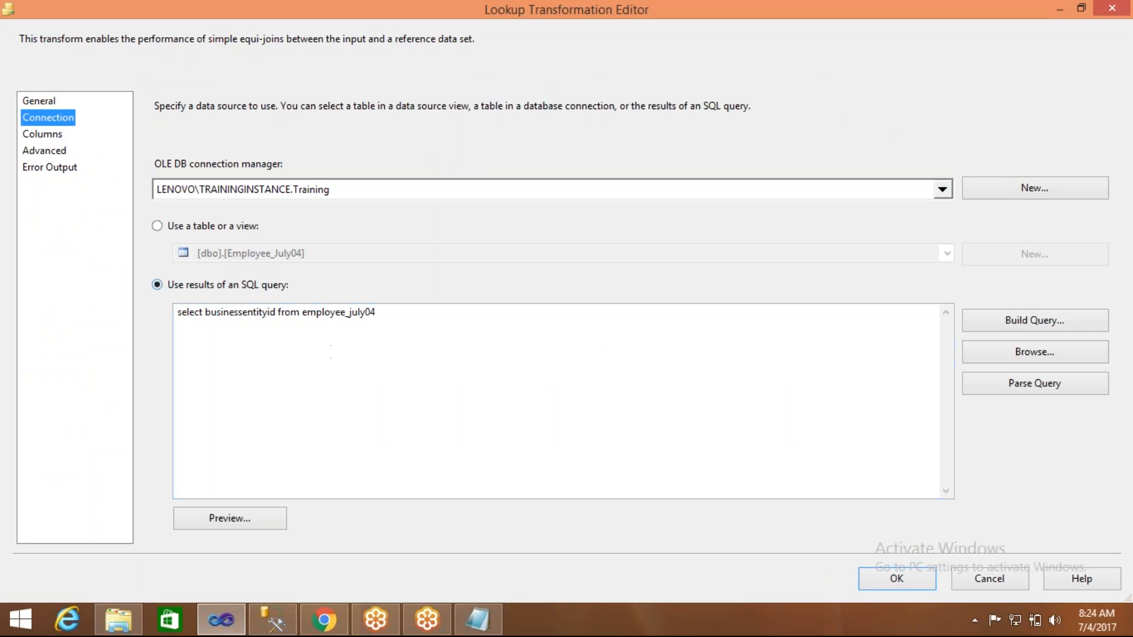
click(52, 134)
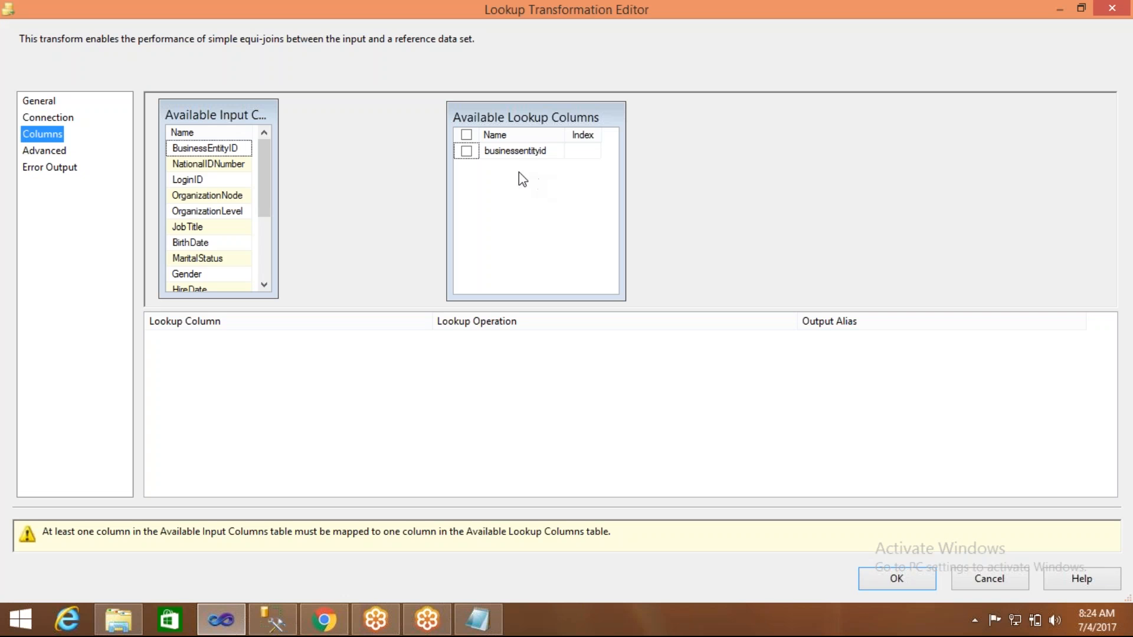
click(520, 157)
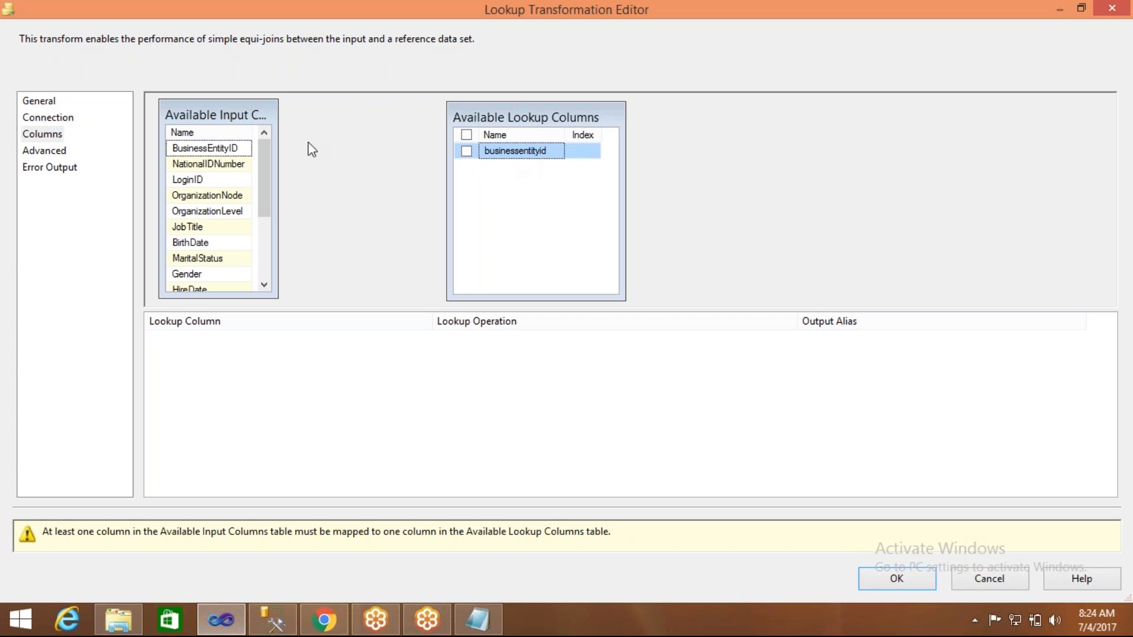
click(235, 150)
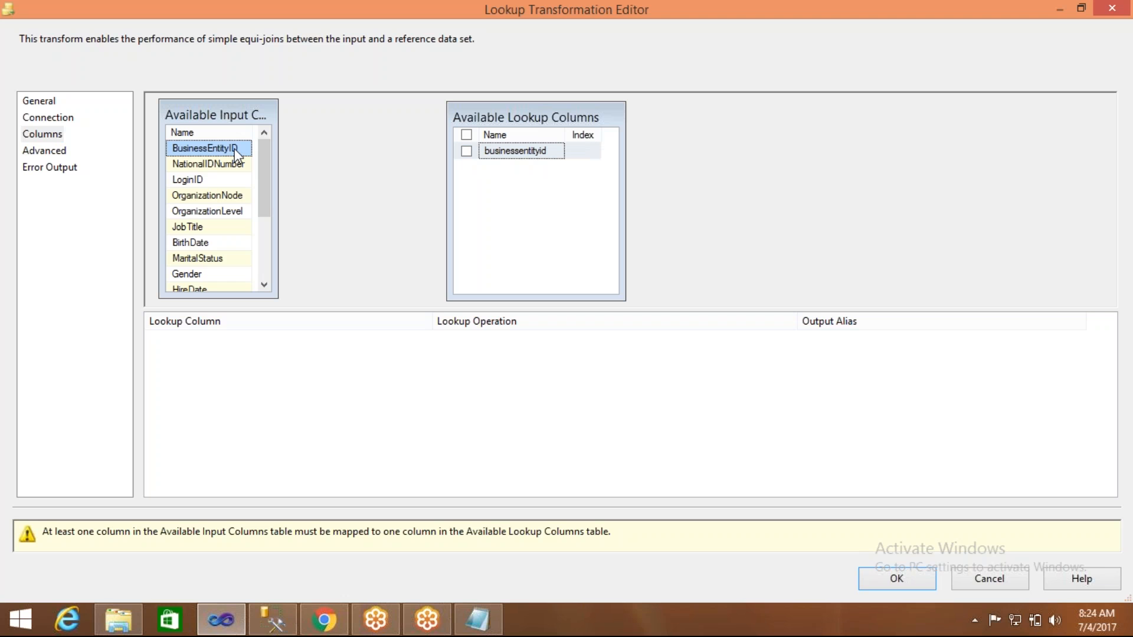
drag(235, 149, 504, 153)
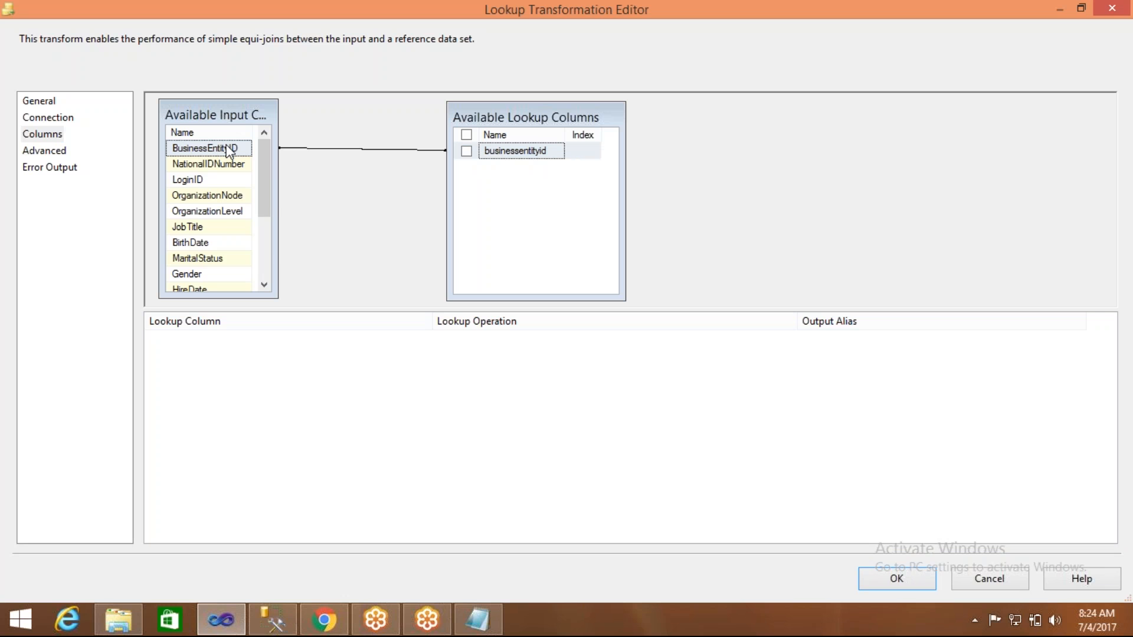
mouse_move(239, 154)
click(885, 580)
Reposition the Lookup and connect its Lookup No Match Output to the OLE DB Destination Input
drag(490, 254, 538, 224)
click(534, 285)
double_click(549, 238)
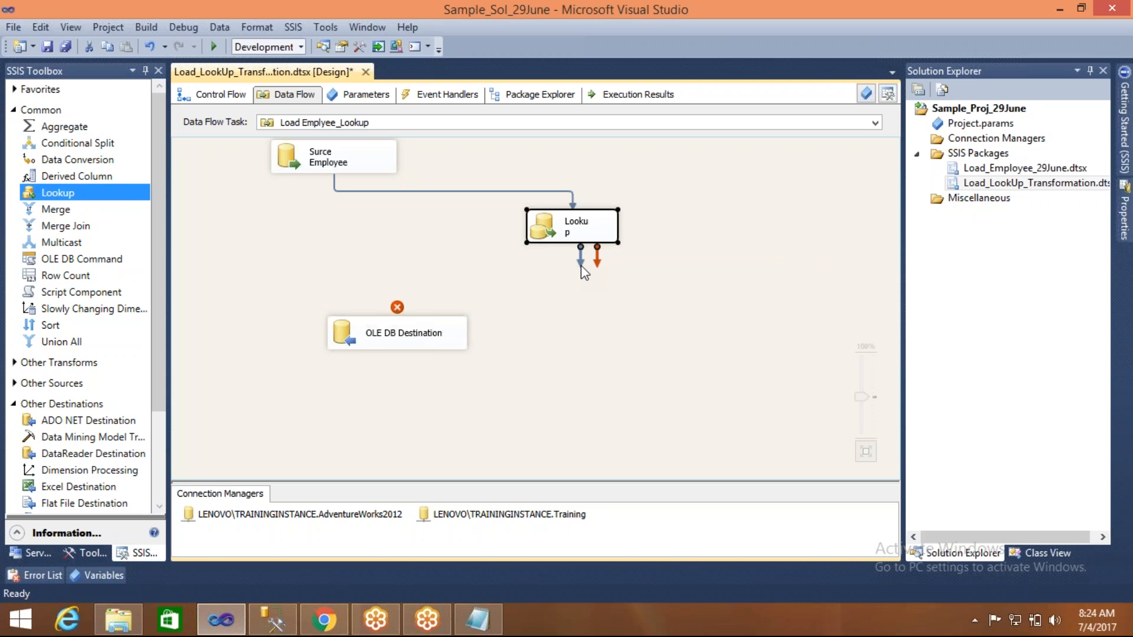
drag(579, 265, 394, 320)
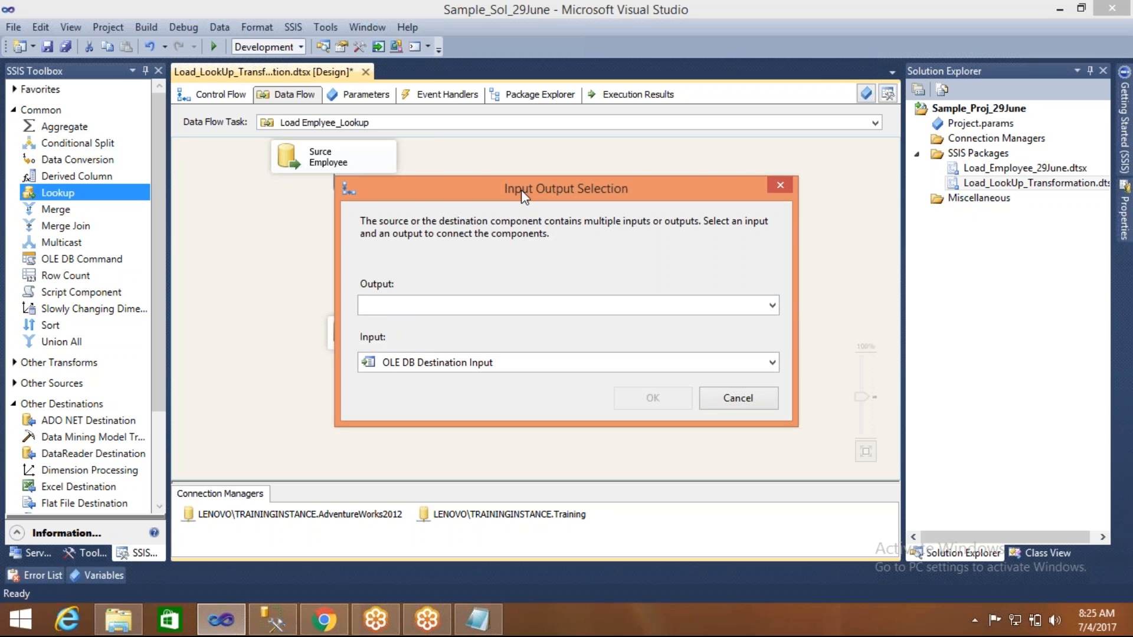
drag(522, 190, 817, 125)
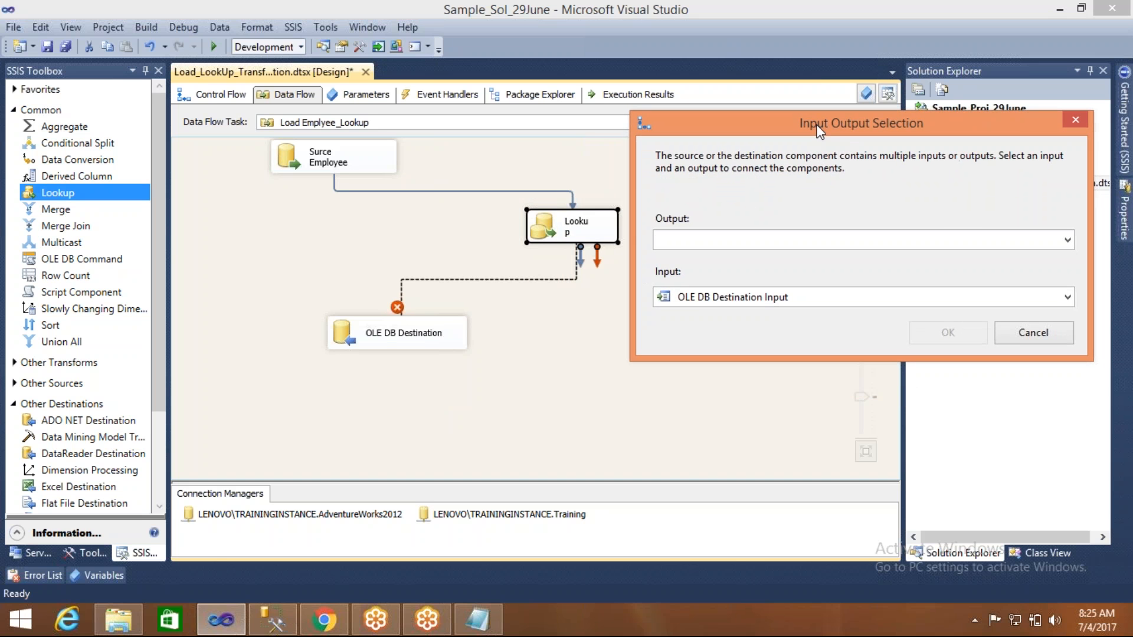
click(1068, 241)
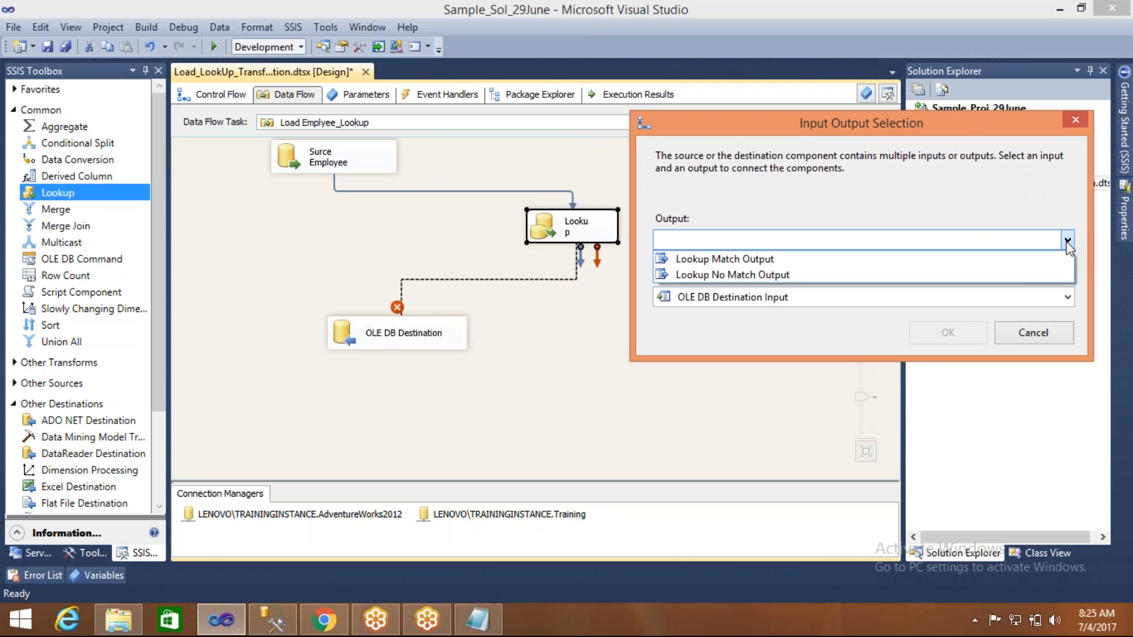
click(785, 276)
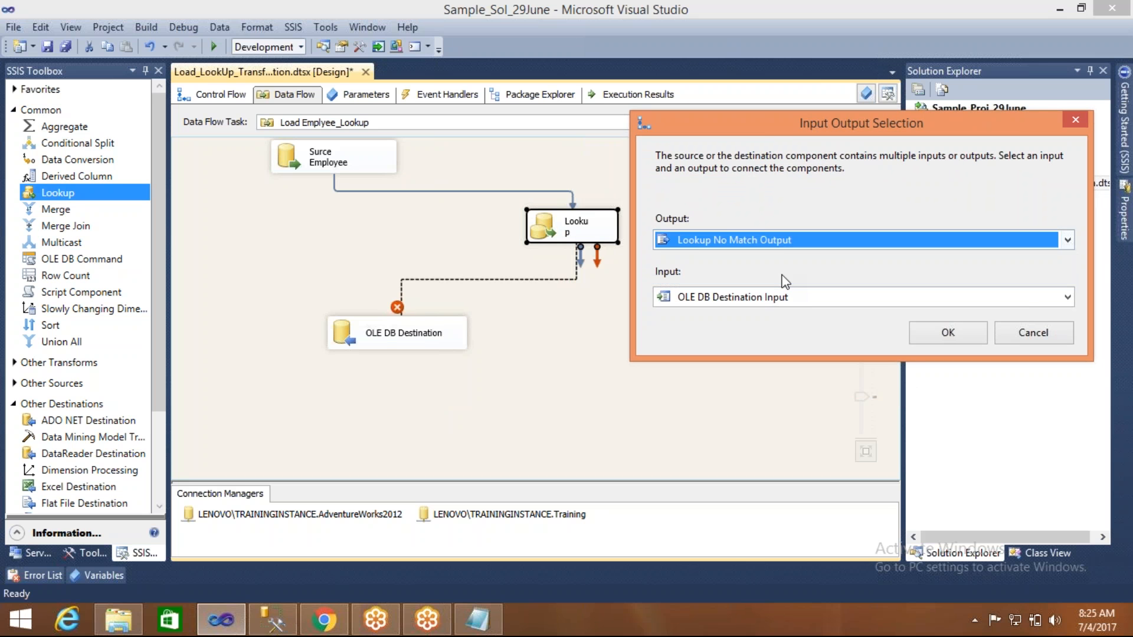
click(924, 335)
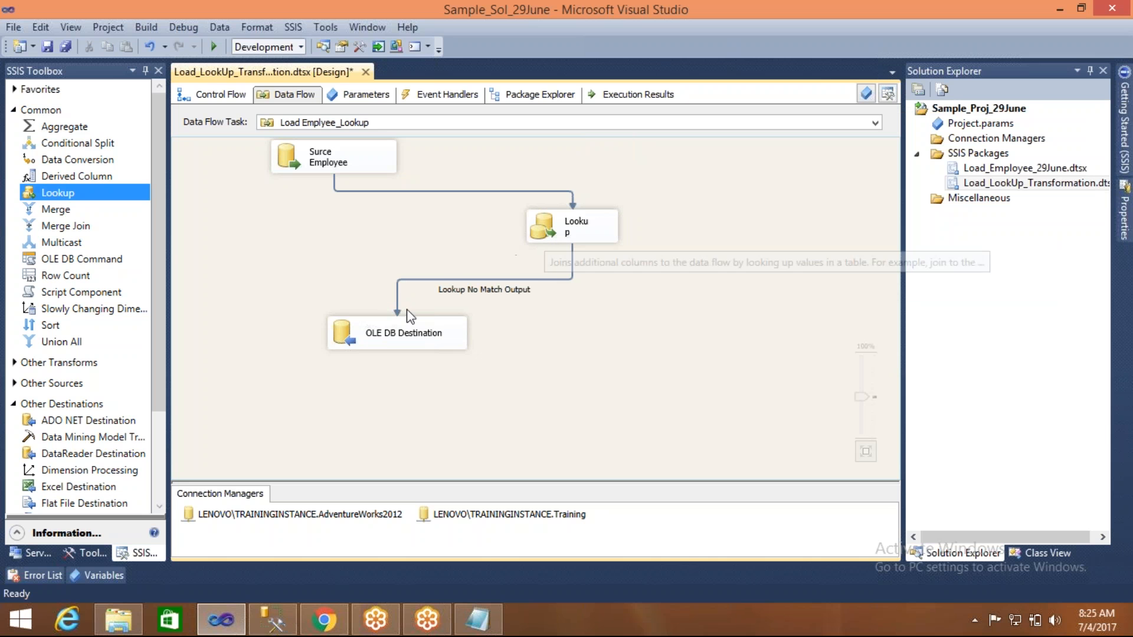
Set the OLE DB Destination table to [dbo].[Employee_July04], review the column mappings and accept the settings
double_click(345, 339)
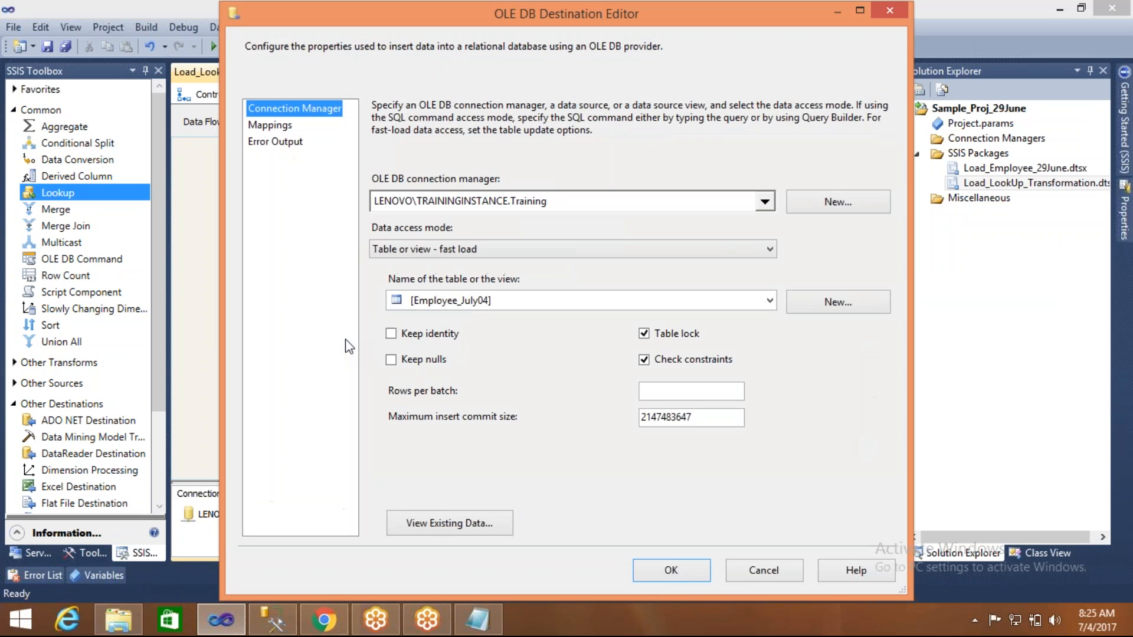
click(459, 302)
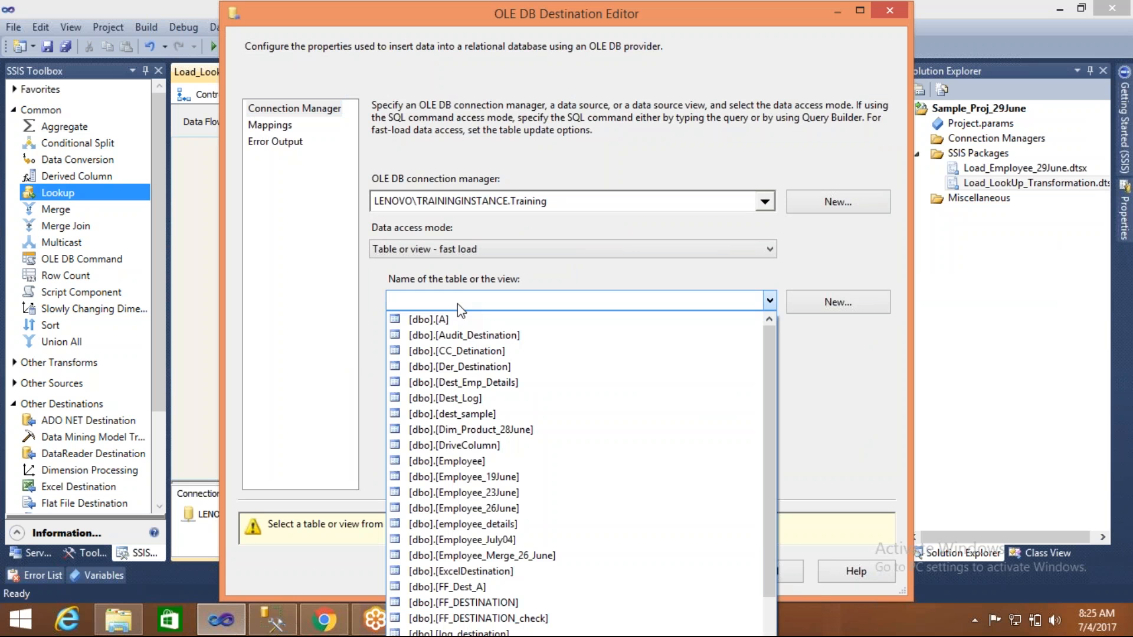
click(473, 538)
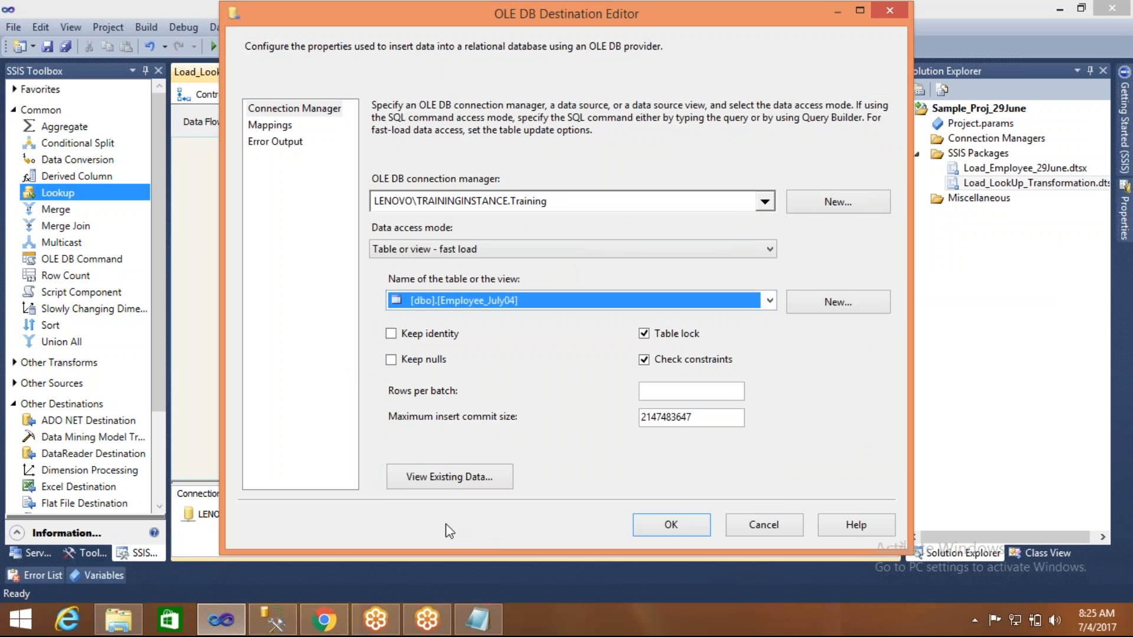
click(260, 130)
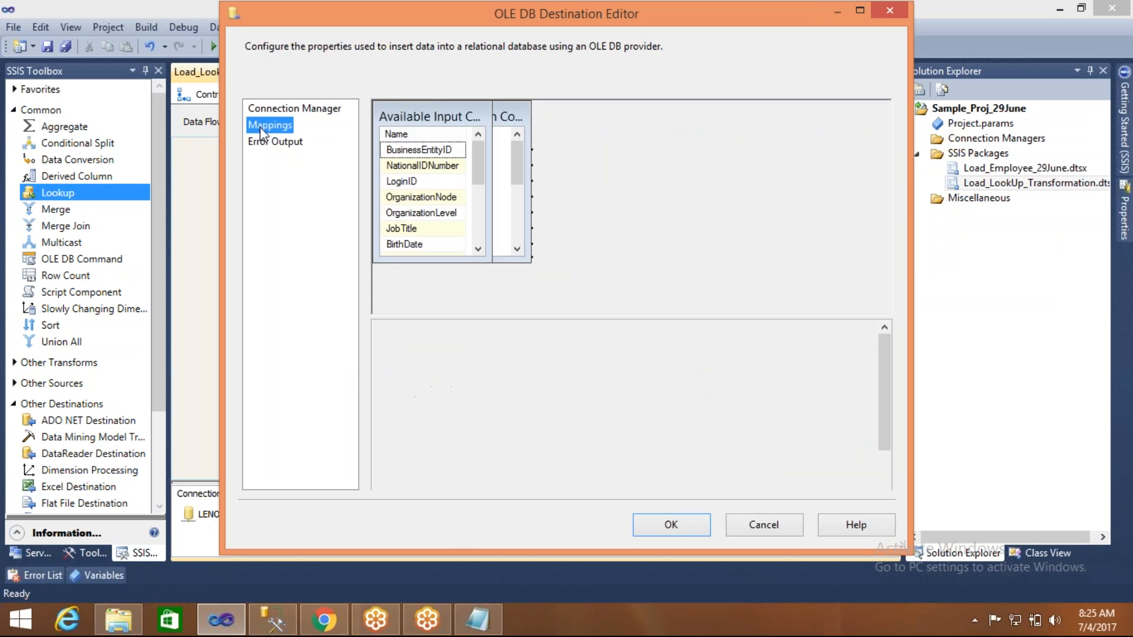
click(805, 257)
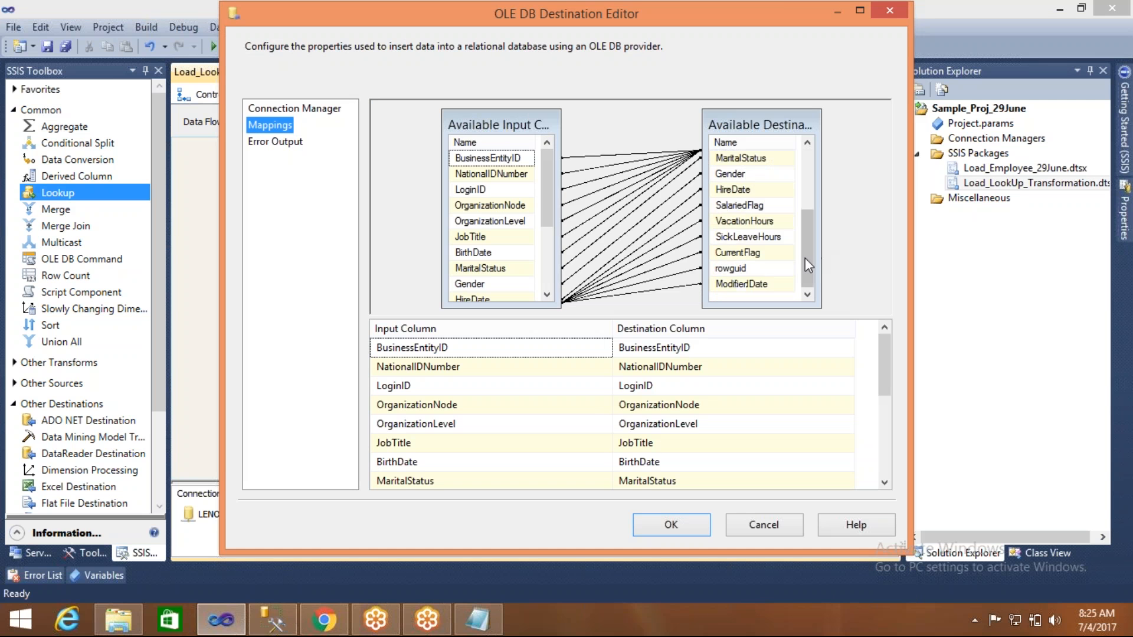
click(543, 281)
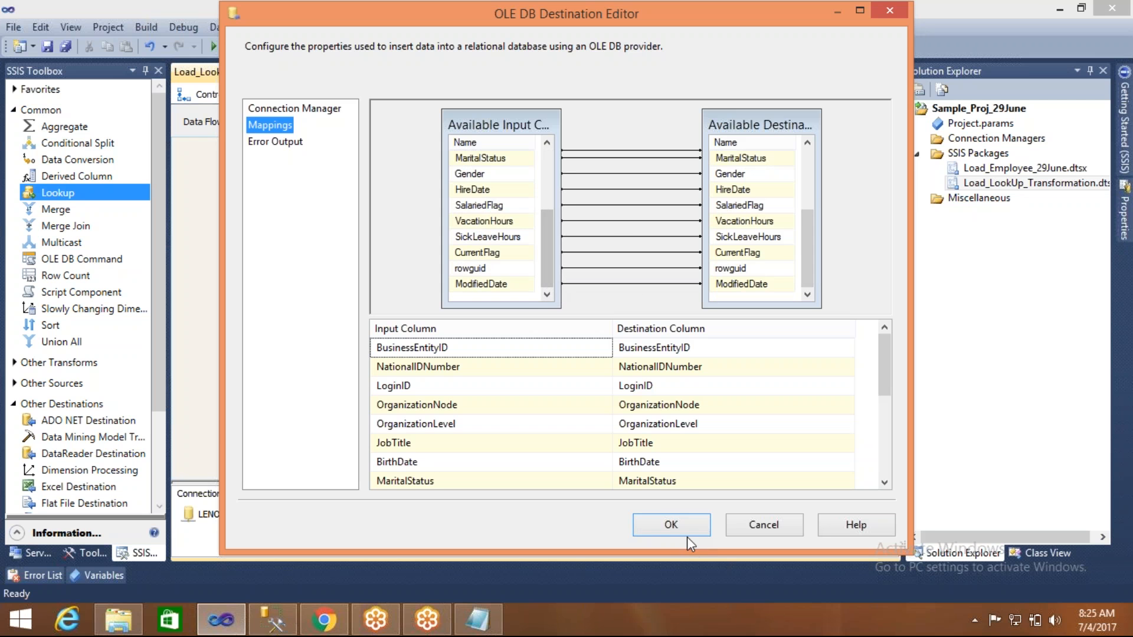
click(672, 524)
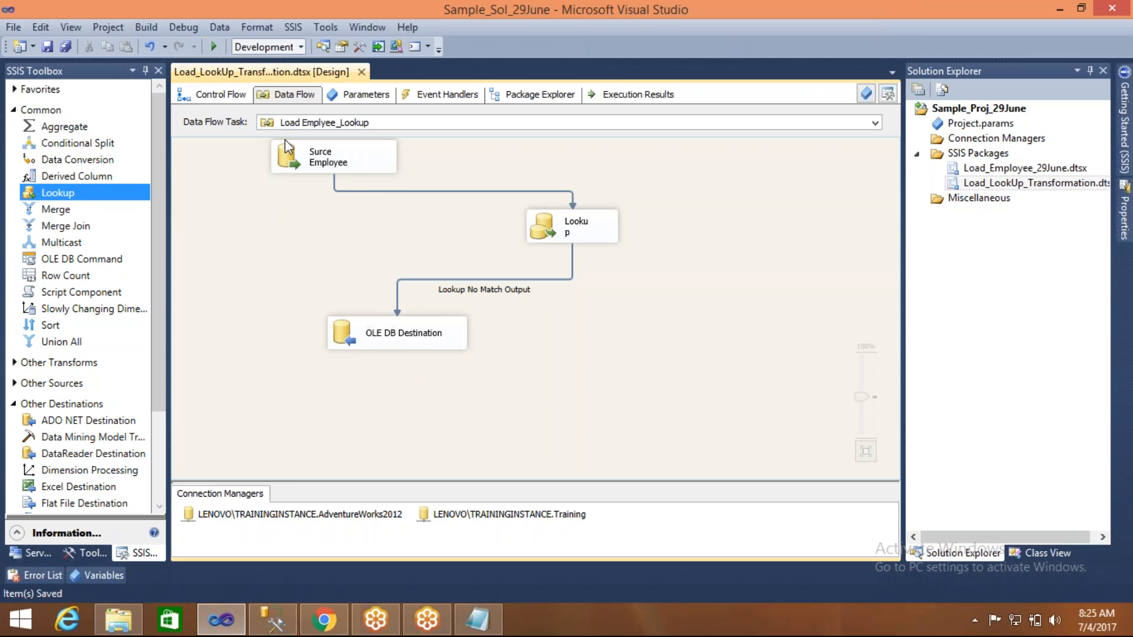
Run the Load_LookUp_Transformation package to test the lookup load, and stop debugging once it completes
click(289, 159)
click(252, 187)
click(214, 45)
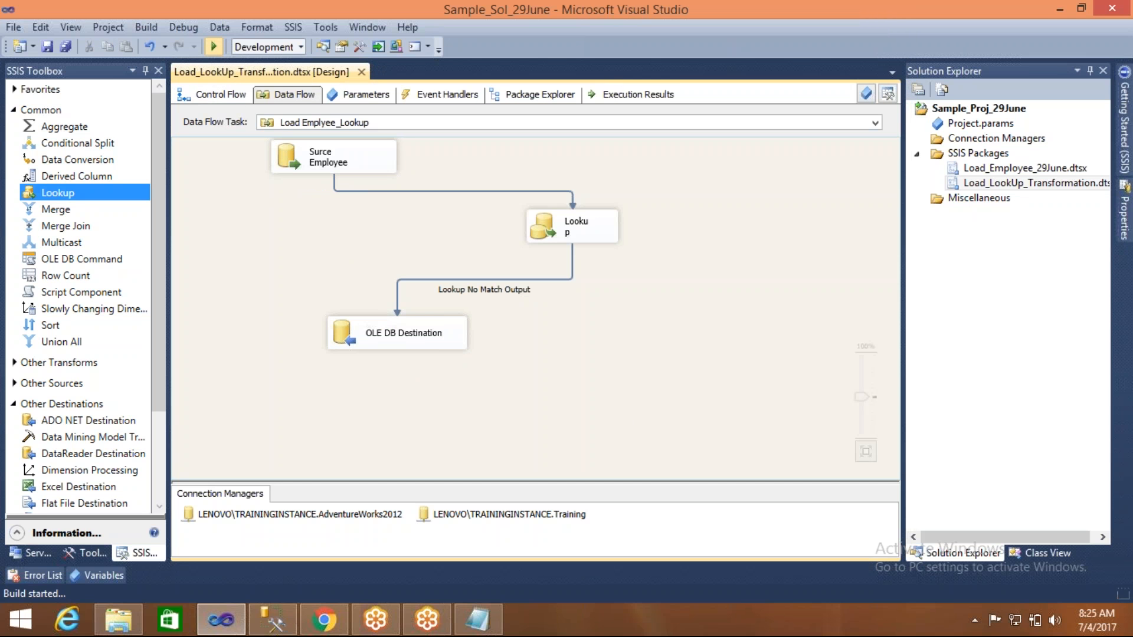
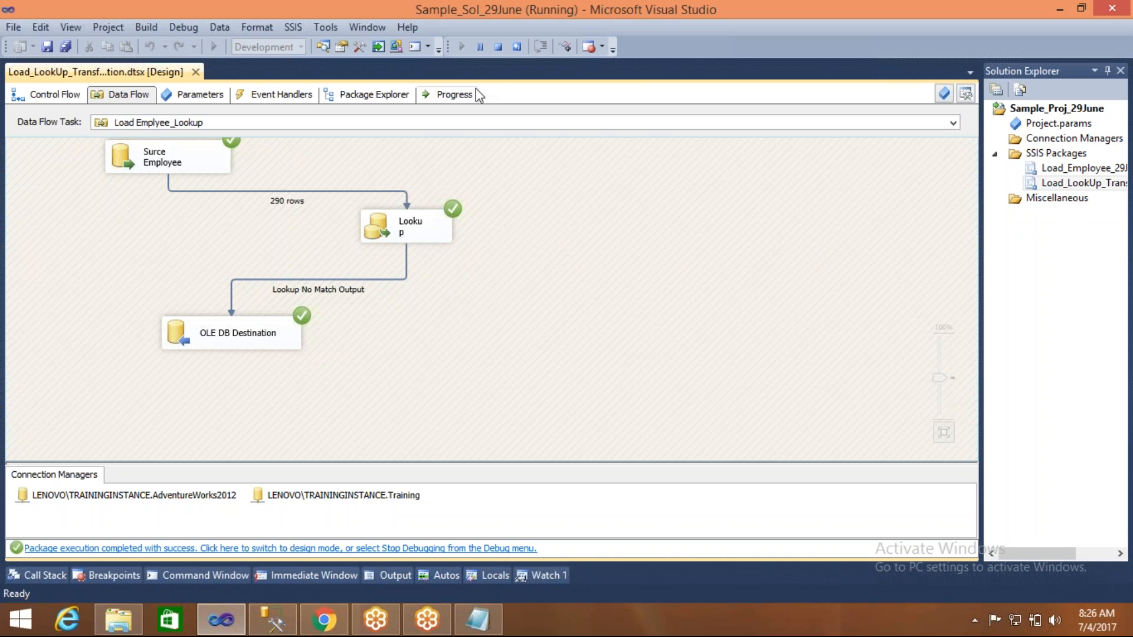
click(497, 46)
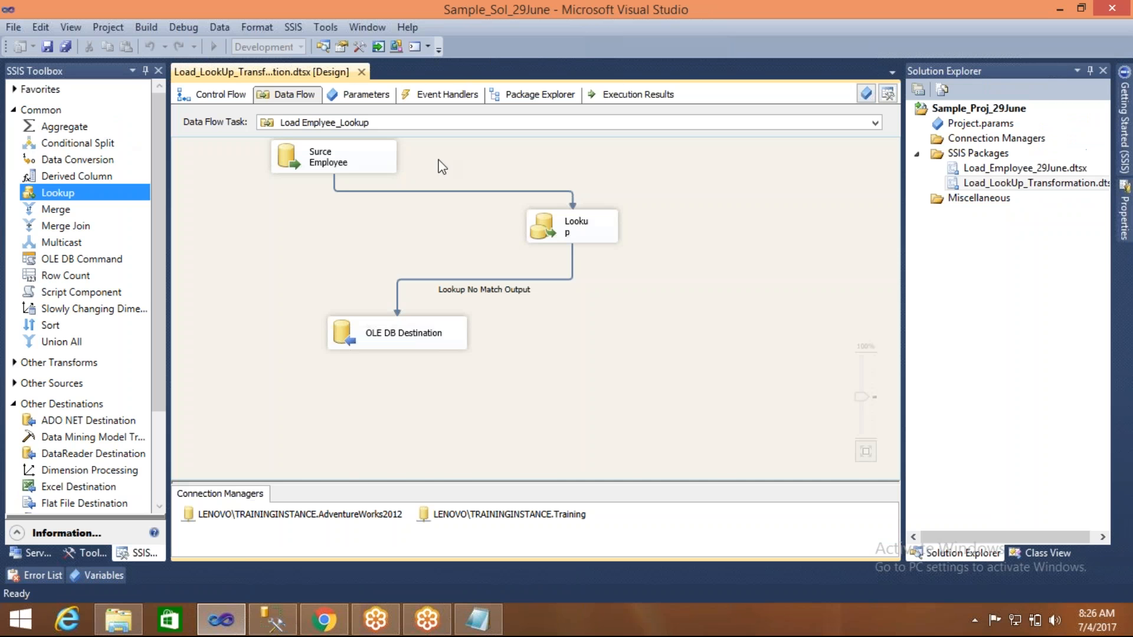
Switch to SQL Server Management Studio and start an Insert into statement below the AdventureWorks2012 Employee query
click(260, 628)
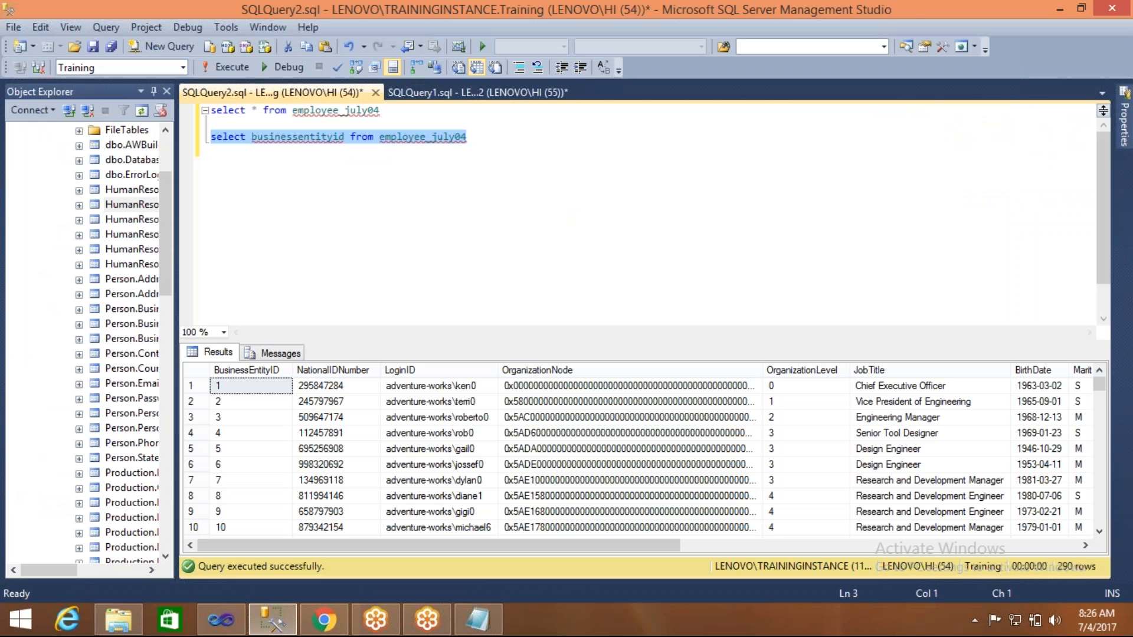
click(475, 93)
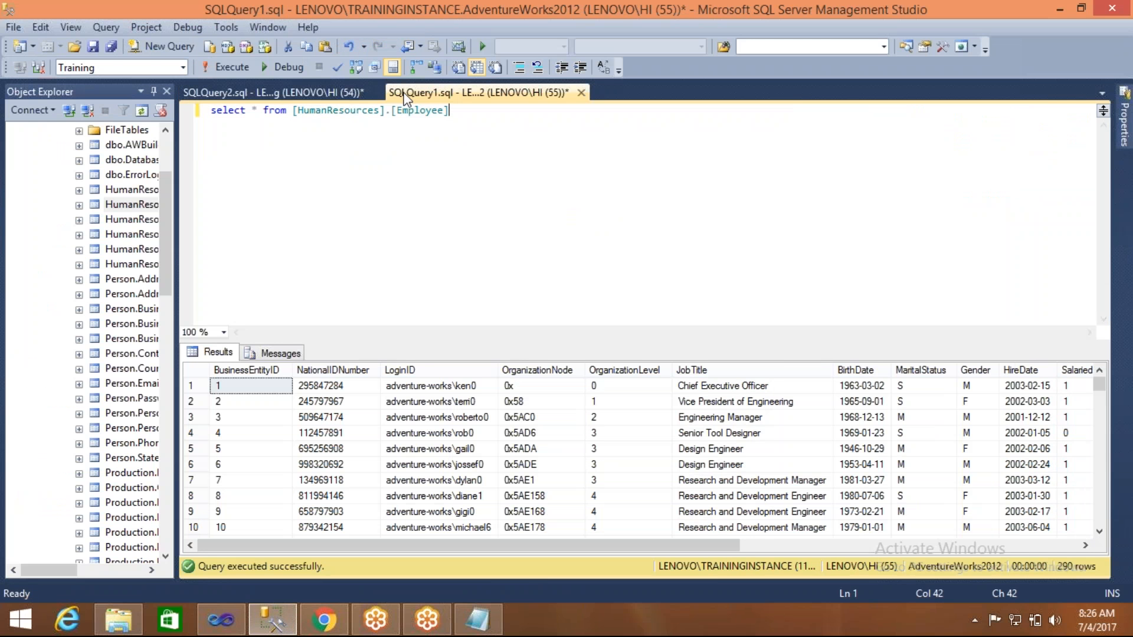
key(Return)
key(Return)
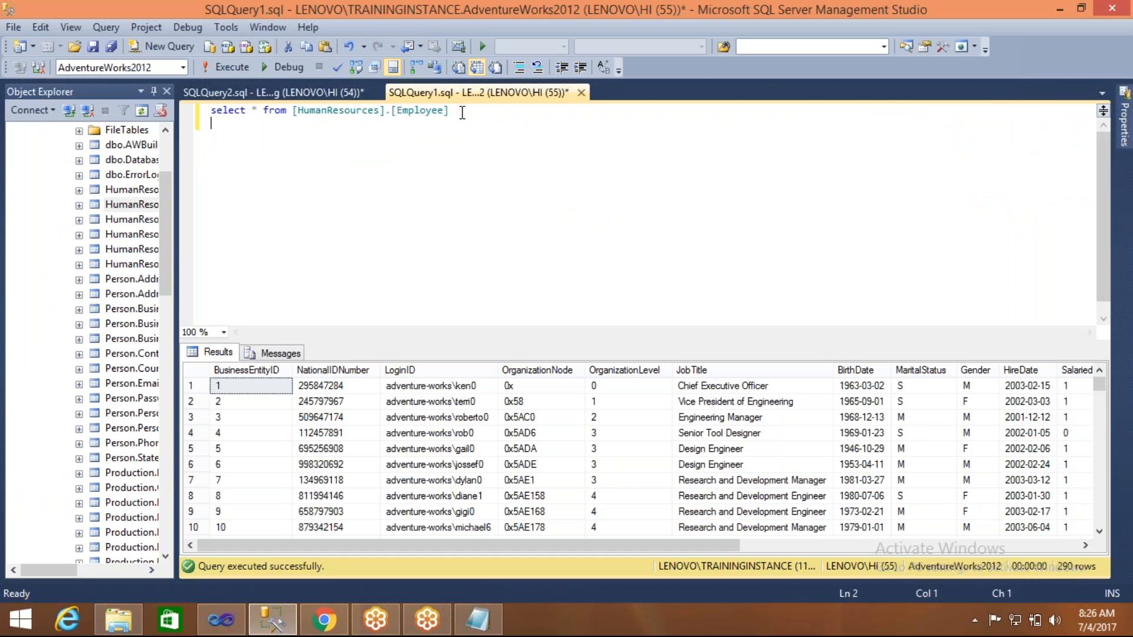
text(Insert)
text(into)
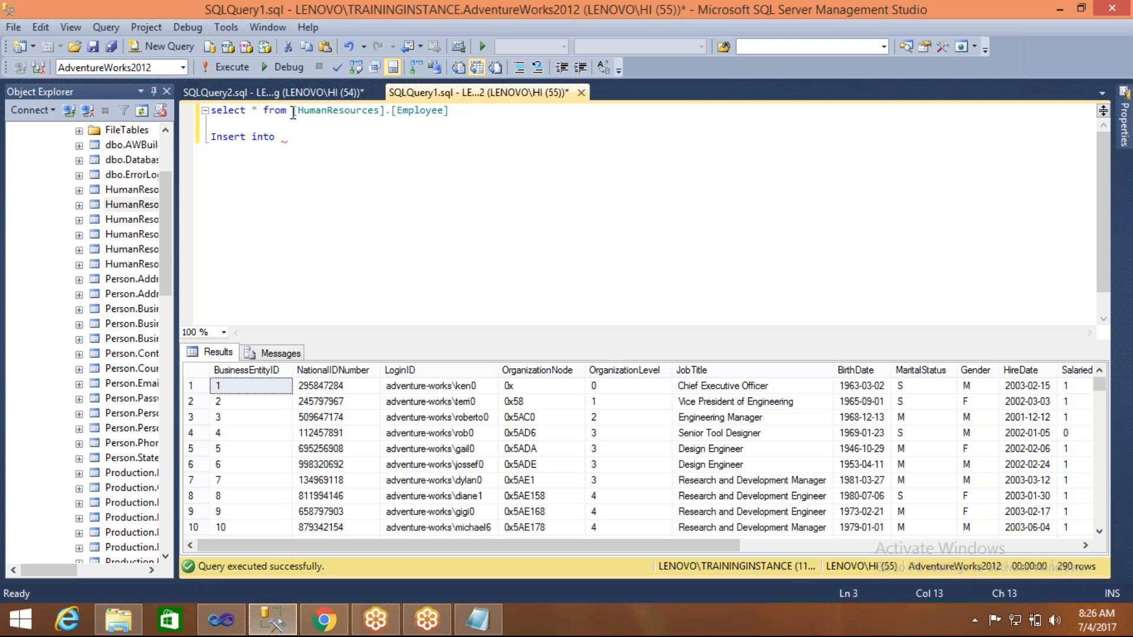
Copy [HumanResources].[Employee] from the select query into the Insert into statement as its target table and start a new line
drag(294, 110, 465, 109)
key(ctrl+c)
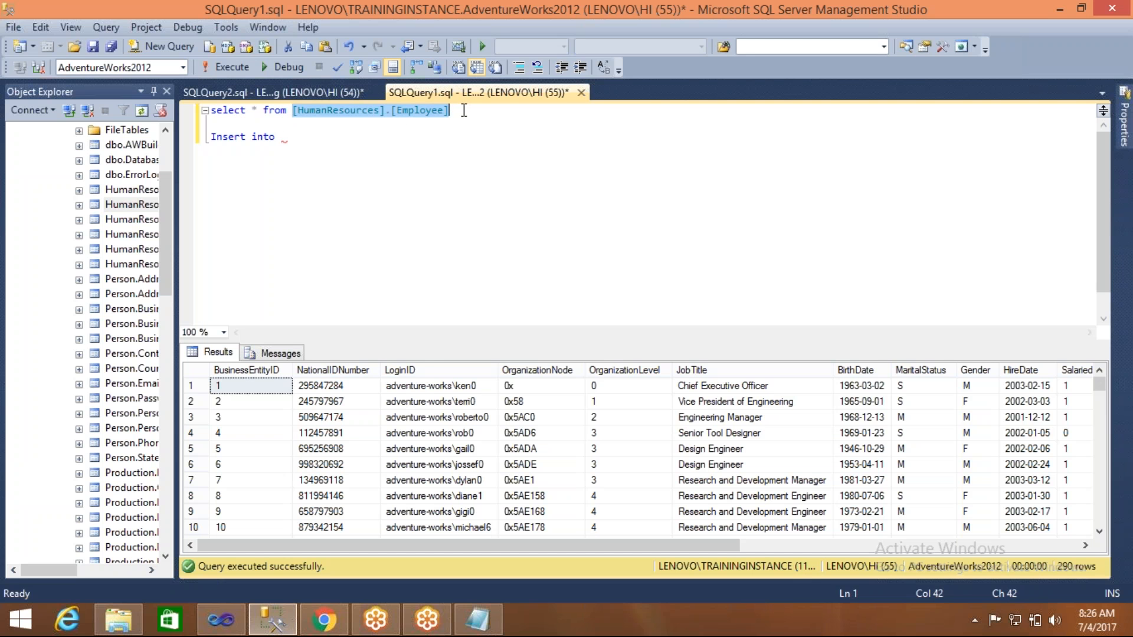
click(285, 137)
key(ctrl+v)
double_click(286, 137)
key(End)
key(Return)
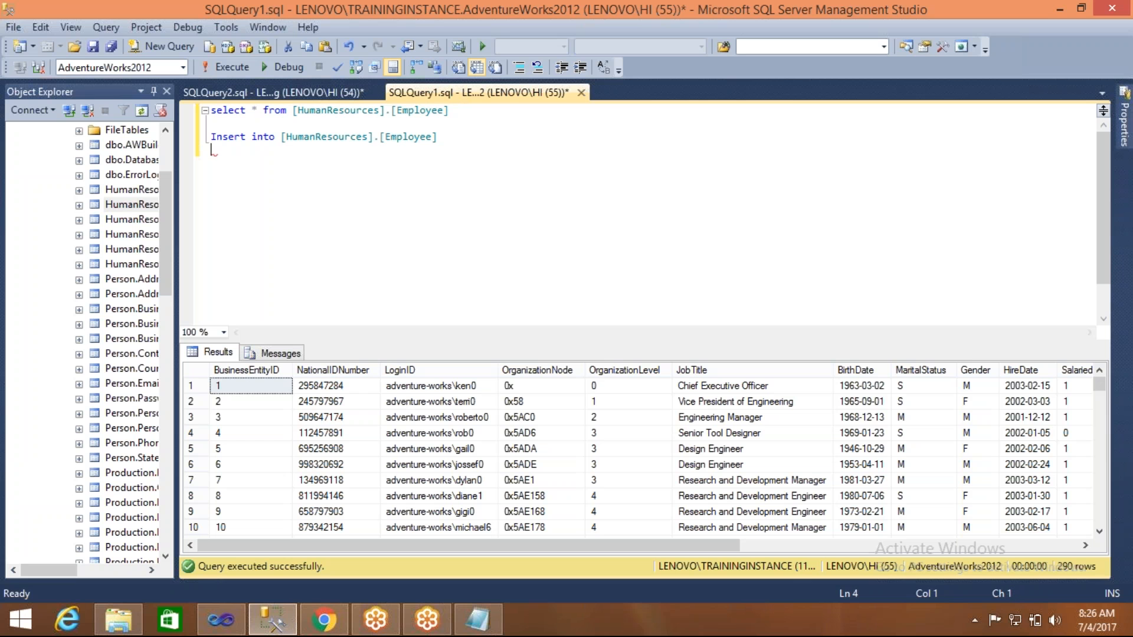
Add an empty values() clause and empty column-list parentheses after the target table name
text(values())
key(Left)
click(440, 139)
text(())
key(Left)
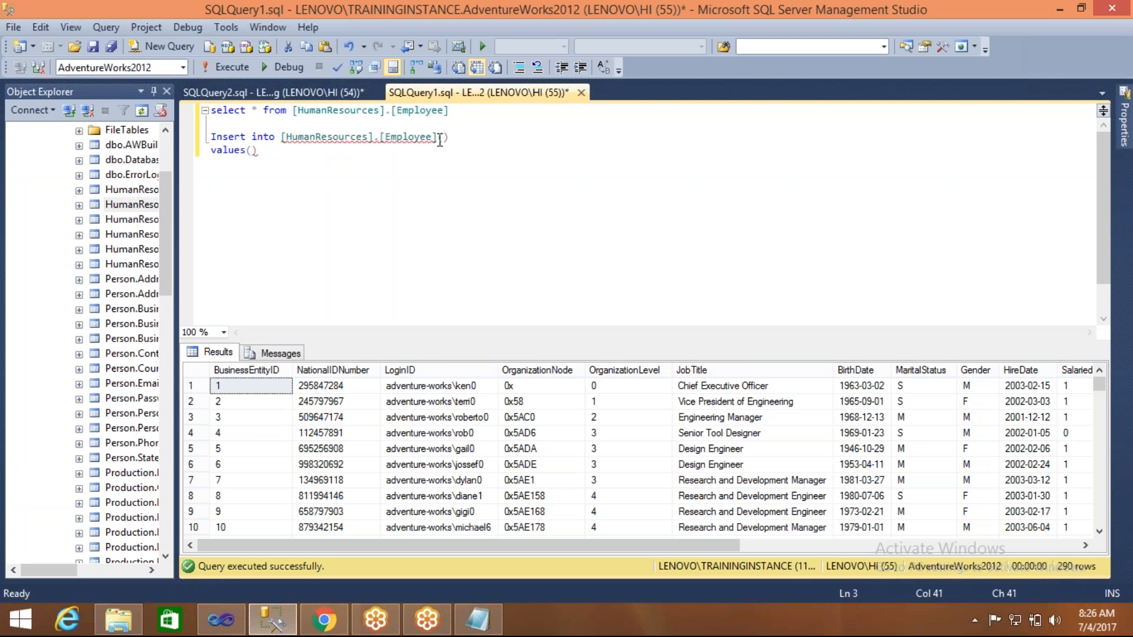
List BusinessEntityID and NationalIDNumber as the first two columns of the Insert into statement
text(buni)
key(Tab)
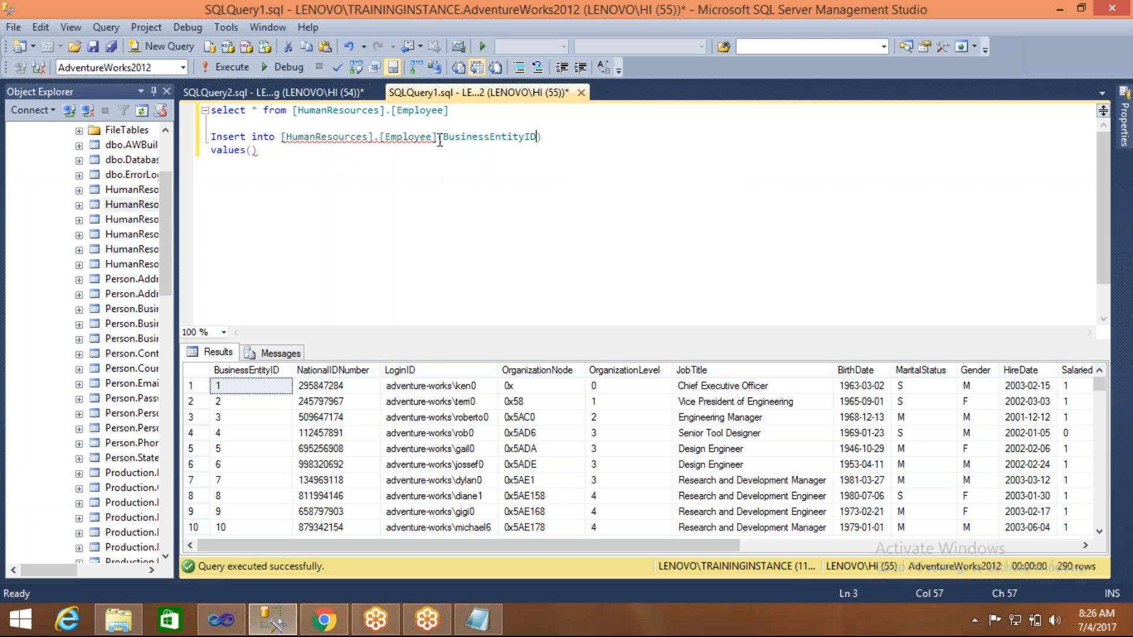
text(,)
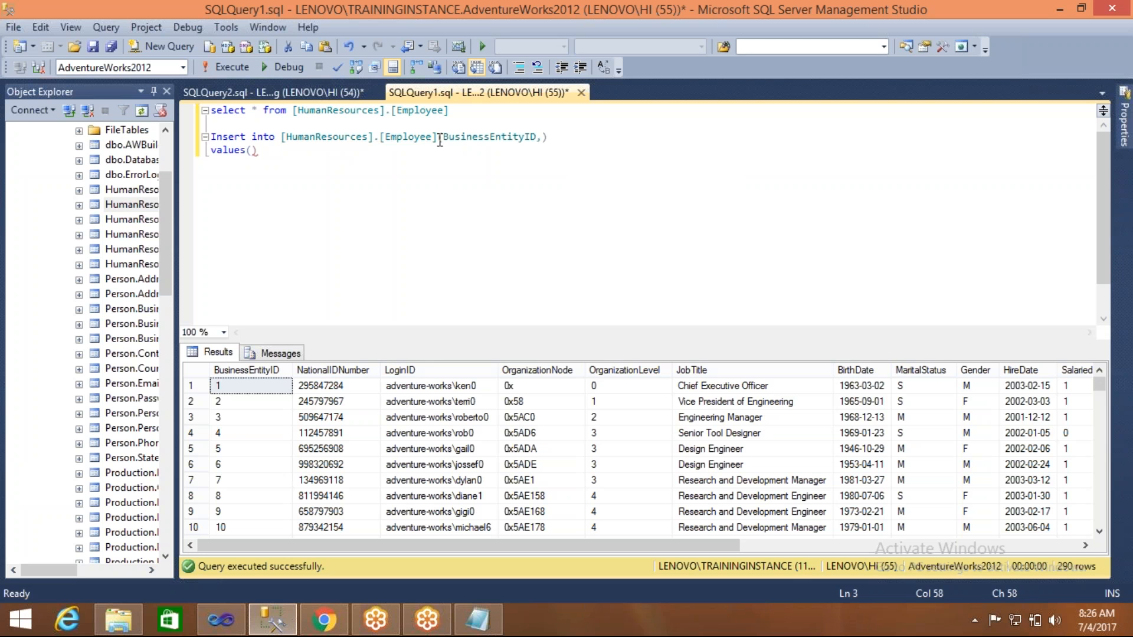
text(nation)
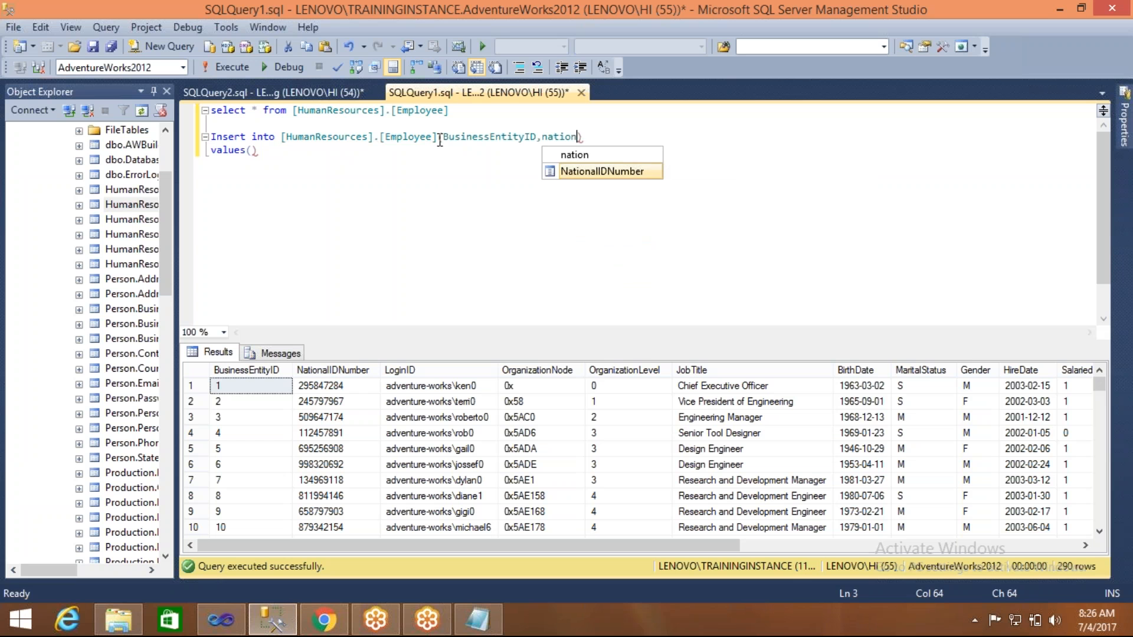
key(Tab)
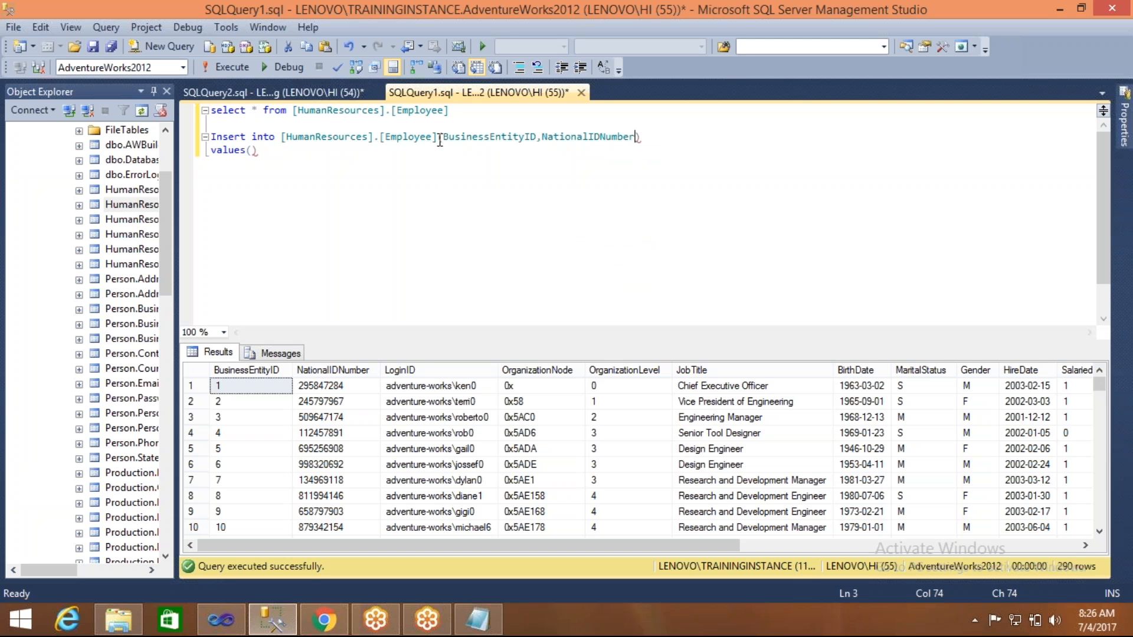
Add JobTitle as the third column in the Insert into column list
text(,login)
key(Tab)
text(job)
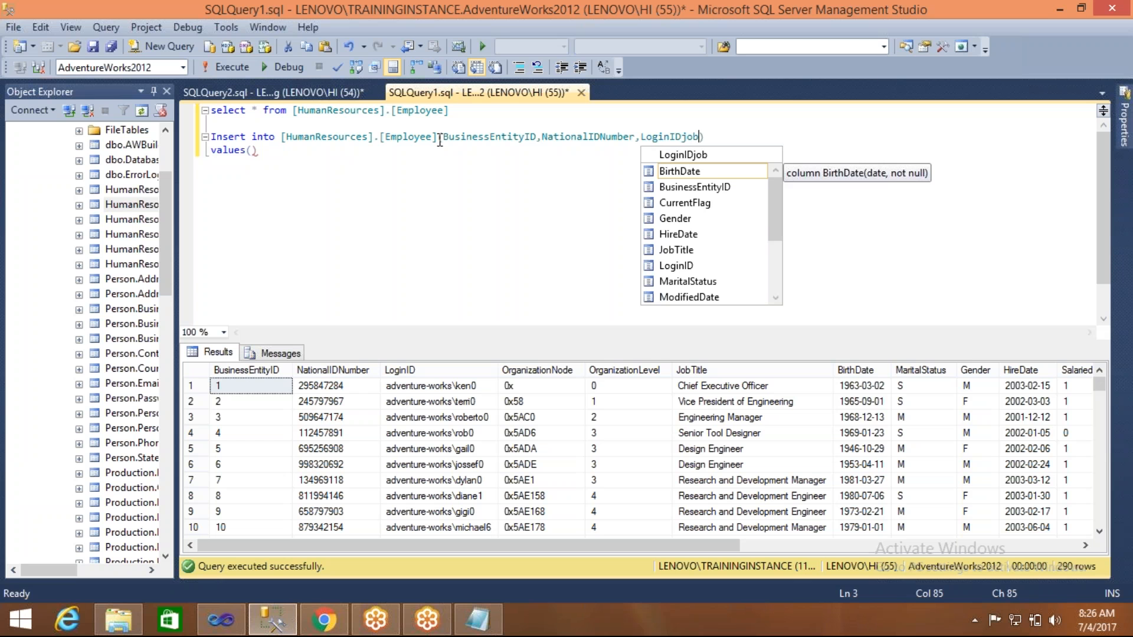
key(Down)
key(Down)
key(Down)
key(Down)
key(Down)
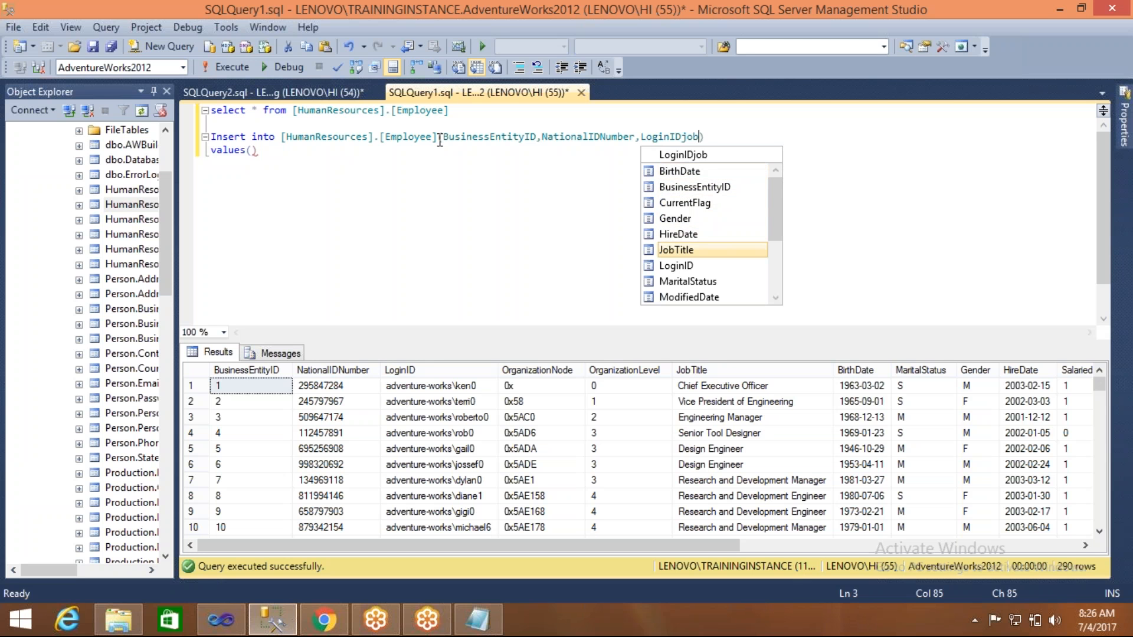
key(Tab)
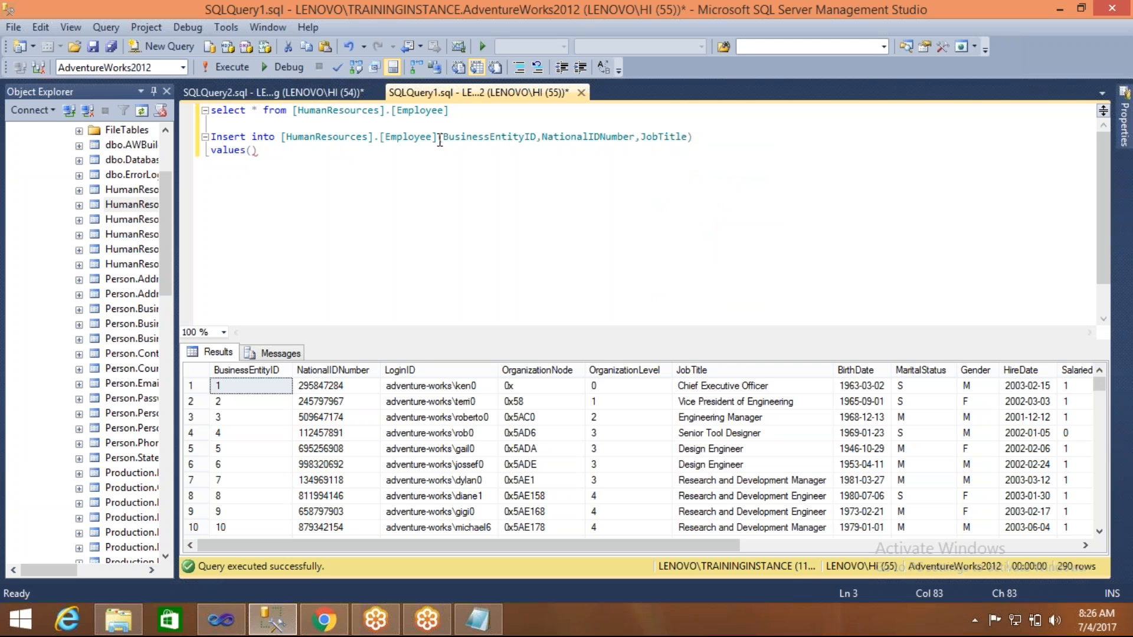
Enter 9999 as the BusinessEntityID value in the values clause, followed by a comma
key(Down)
key(Left)
text(99999)
key(BackSpace)
text(,)
Add a national ID number as the second value, adapting the number from the second Employee row by altering its middle digits
click(342, 401)
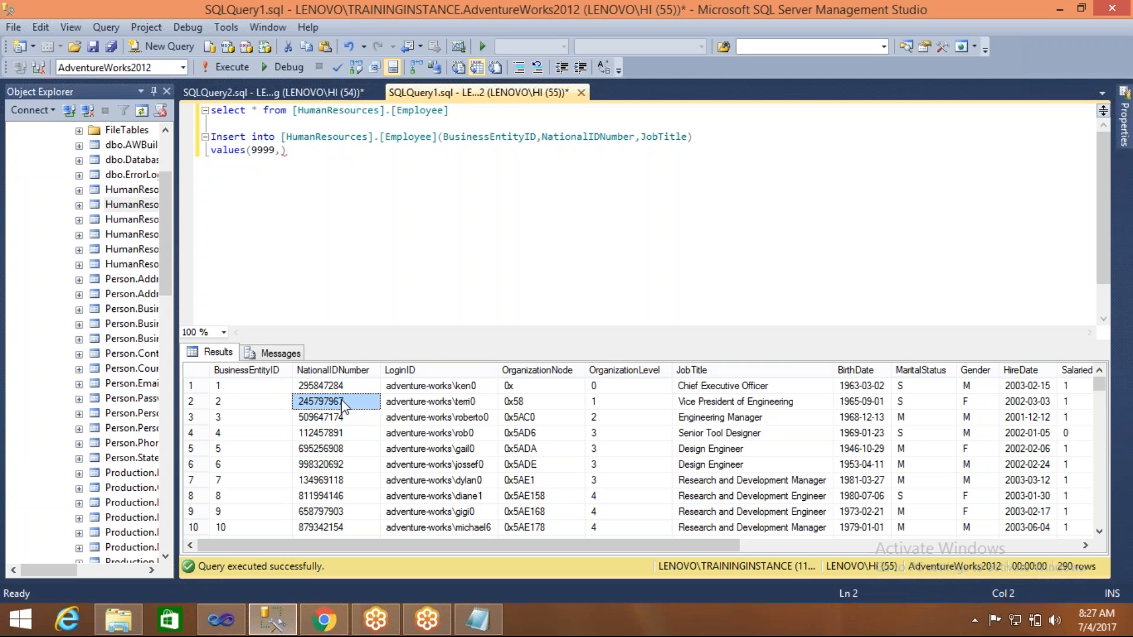
click(281, 151)
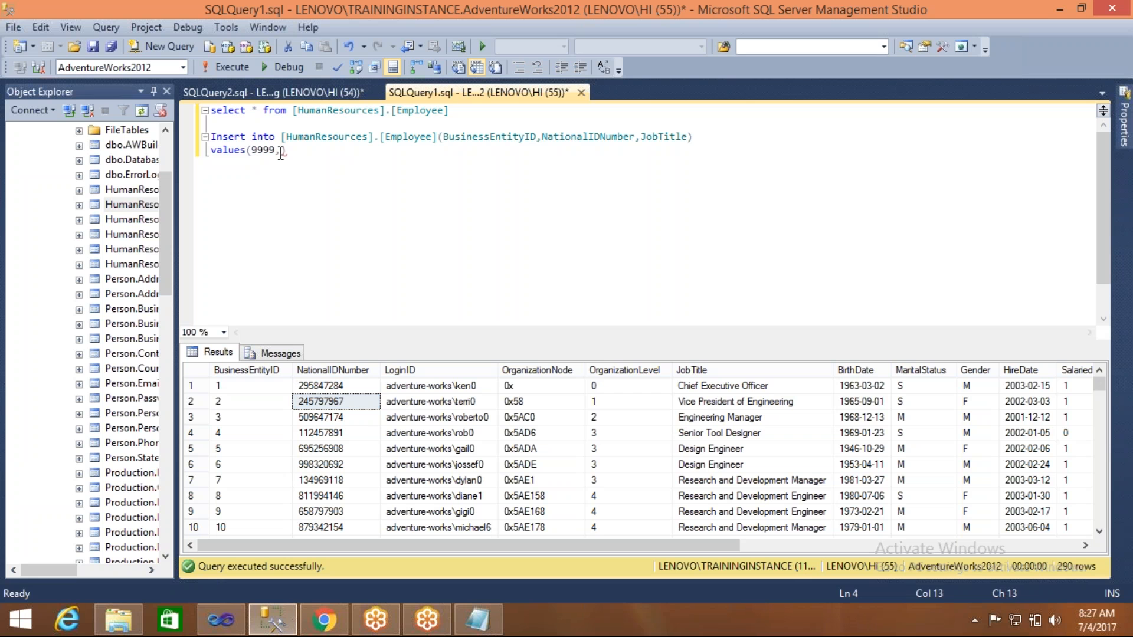
text(245797967)
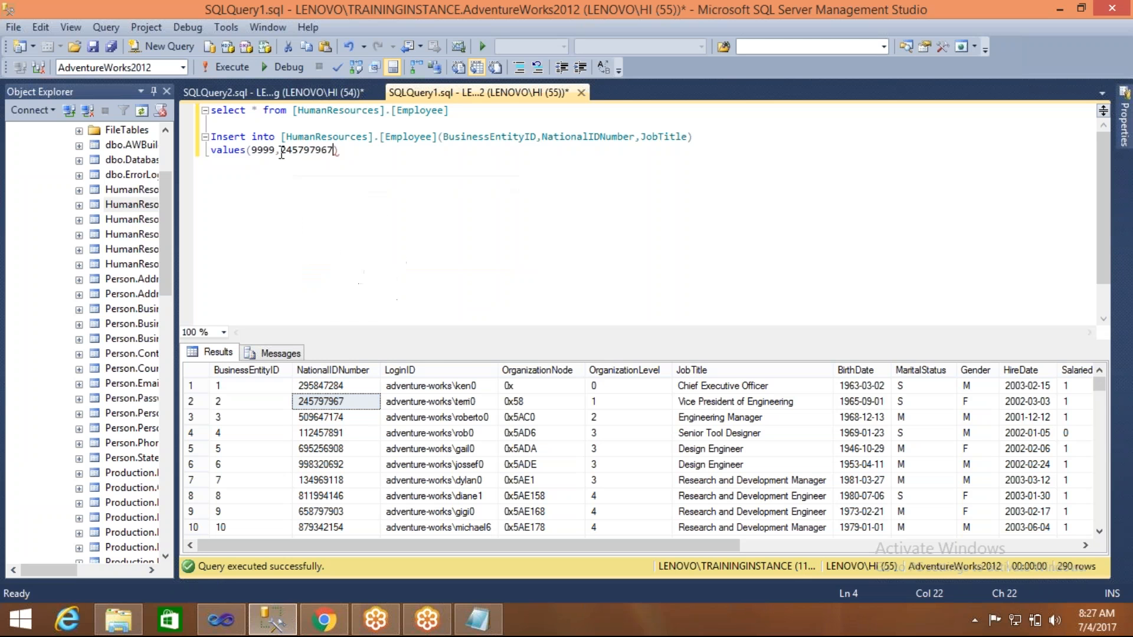
click(322, 151)
key(BackSpace)
key(BackSpace)
key(BackSpace)
key(BackSpace)
text(9797)
key(Right)
key(Right)
text(,)
Add 'adventure-works\temp' as the third value in the values clause, based on the second row's LoginID
click(428, 406)
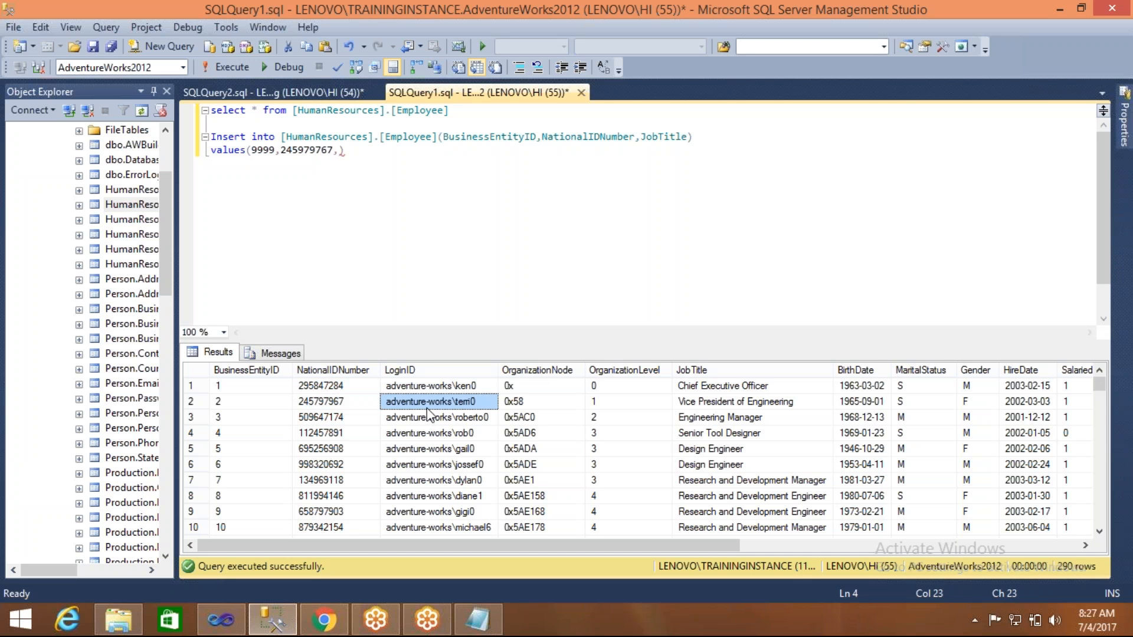
click(340, 150)
text('')
key(Left)
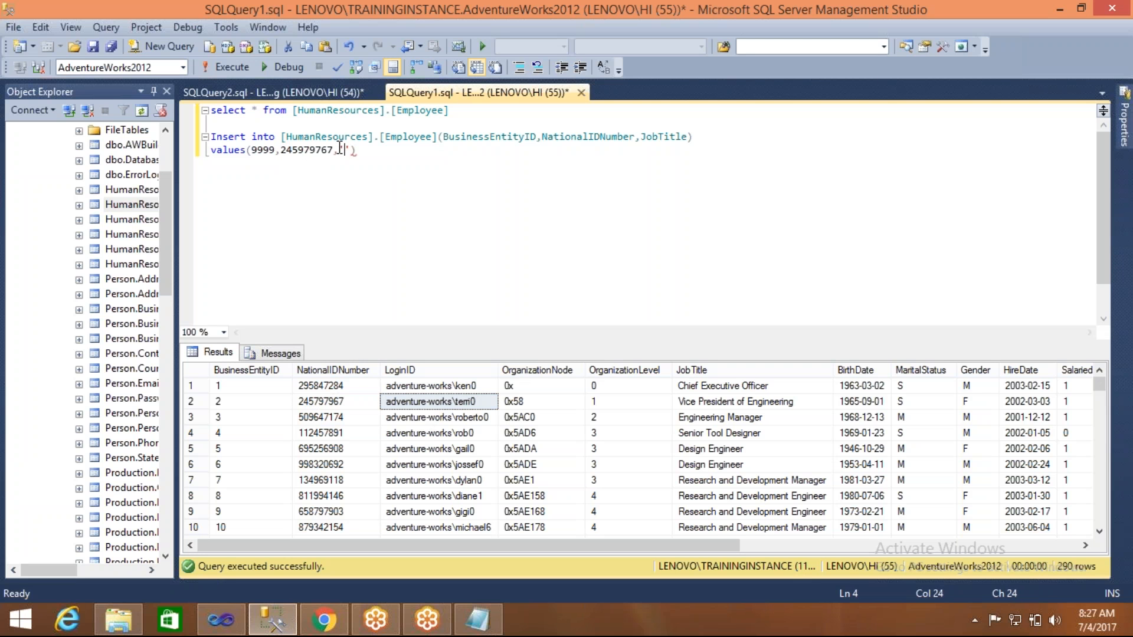
text(adventure-works\terri0)
key(BackSpace)
key(BackSpace)
key(BackSpace)
key(BackSpace)
key(BackSpace)
key(BackSpace)
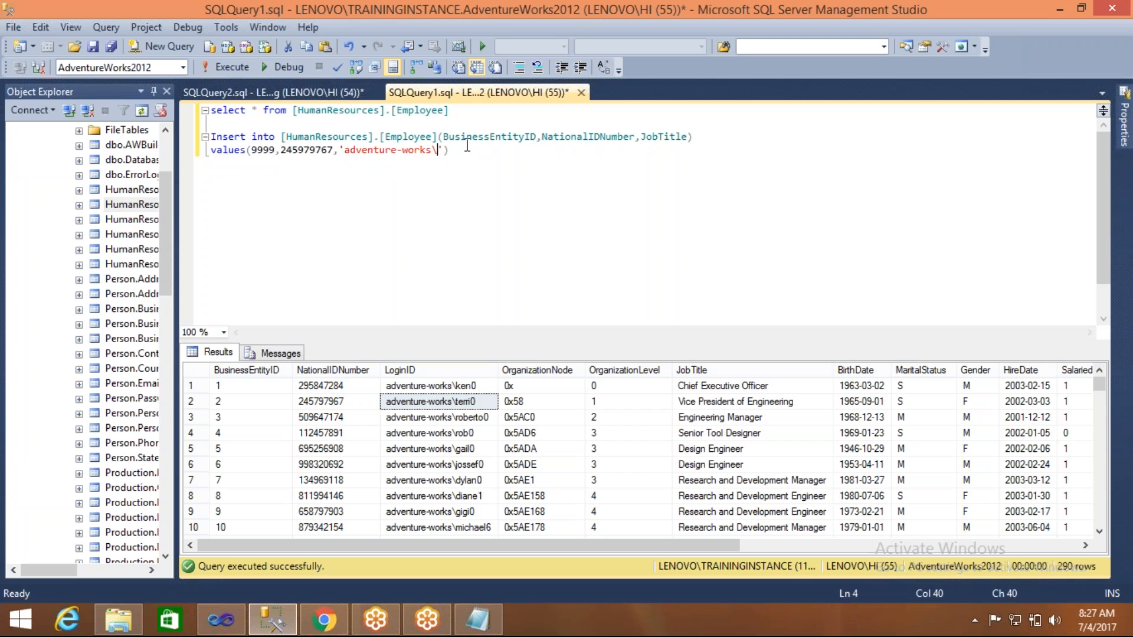
text(temp)
key(Right)
text(,)
Try adding the OrganizationNode '0x7AEAAC' from row 103 as a fourth value, and undo the entry
drag(1100, 387, 1103, 406)
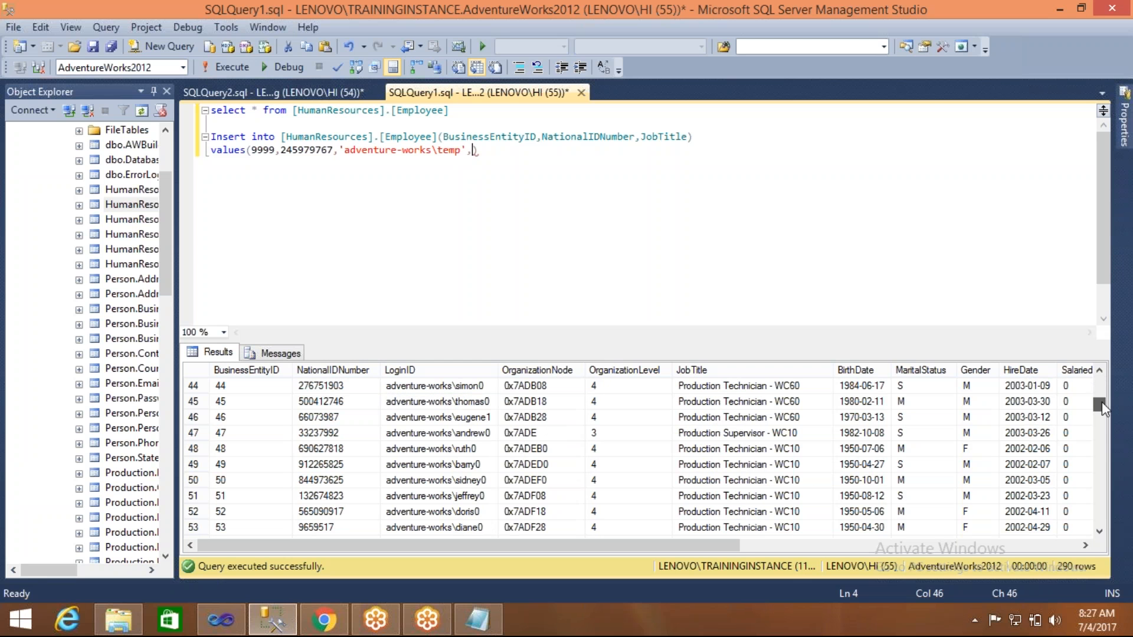
drag(1103, 402, 1107, 426)
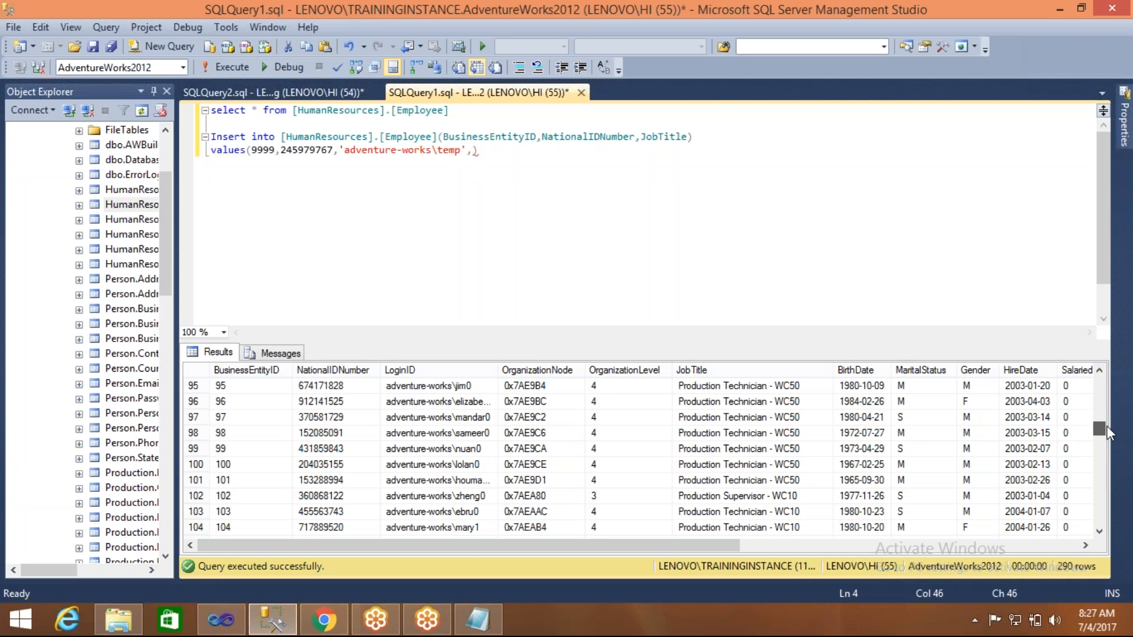
click(552, 512)
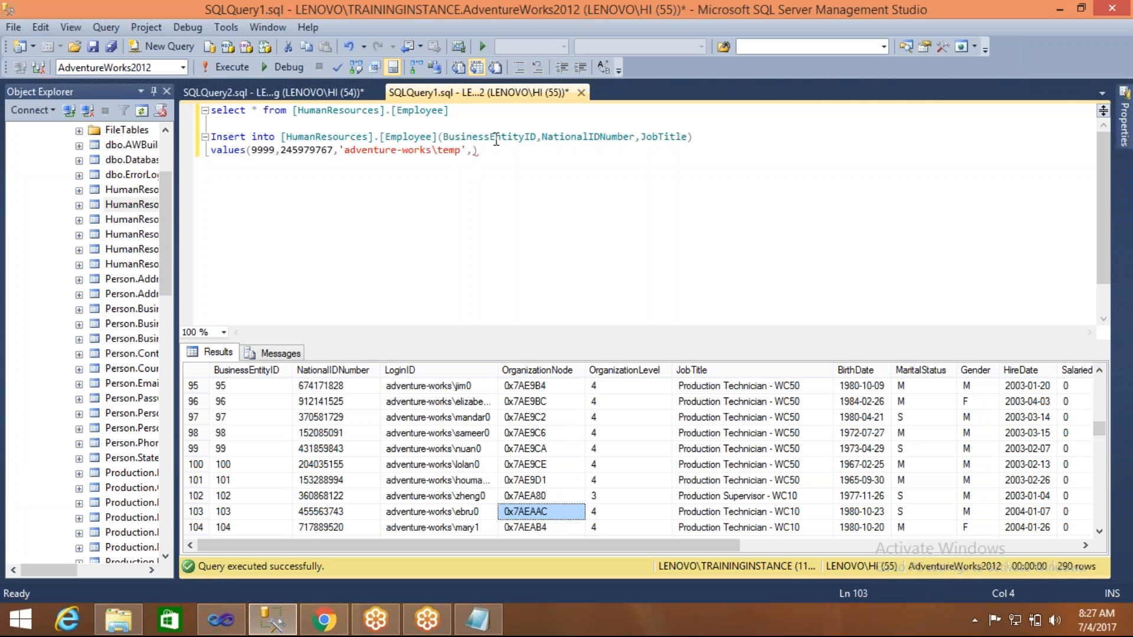
click(474, 151)
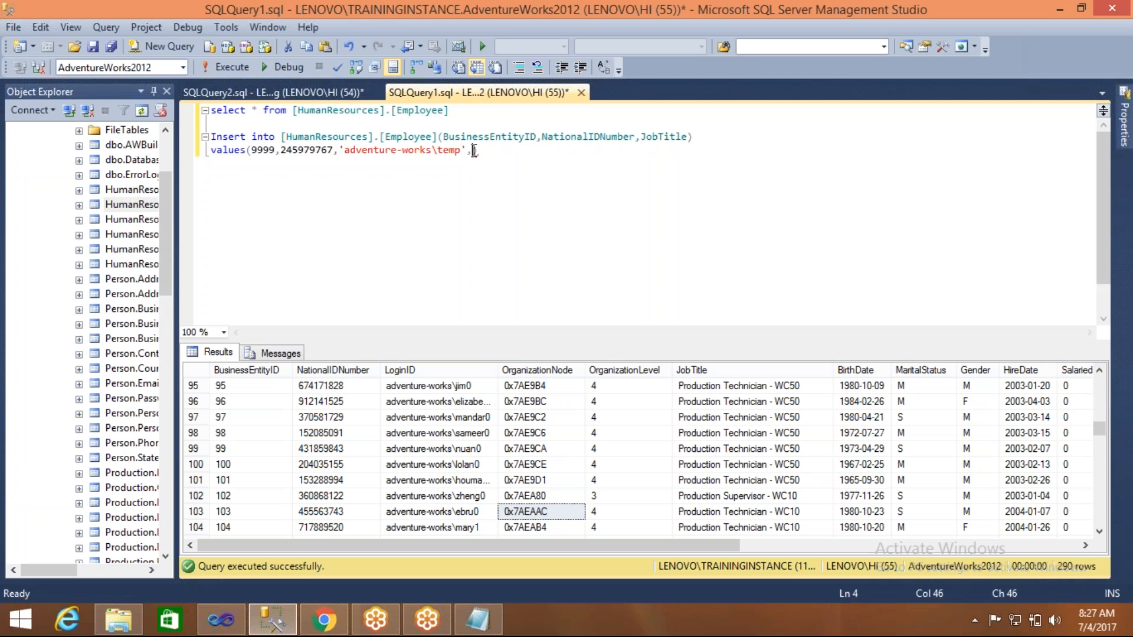
text('')
key(Left)
text(0x7AEAAC)
text(,)
key(ctrl+z)
key(ctrl+z)
key(ctrl+z)
Replace the third value with 'Principle Enineer' and remove the trailing comma from the values clause
drag(474, 151, 342, 154)
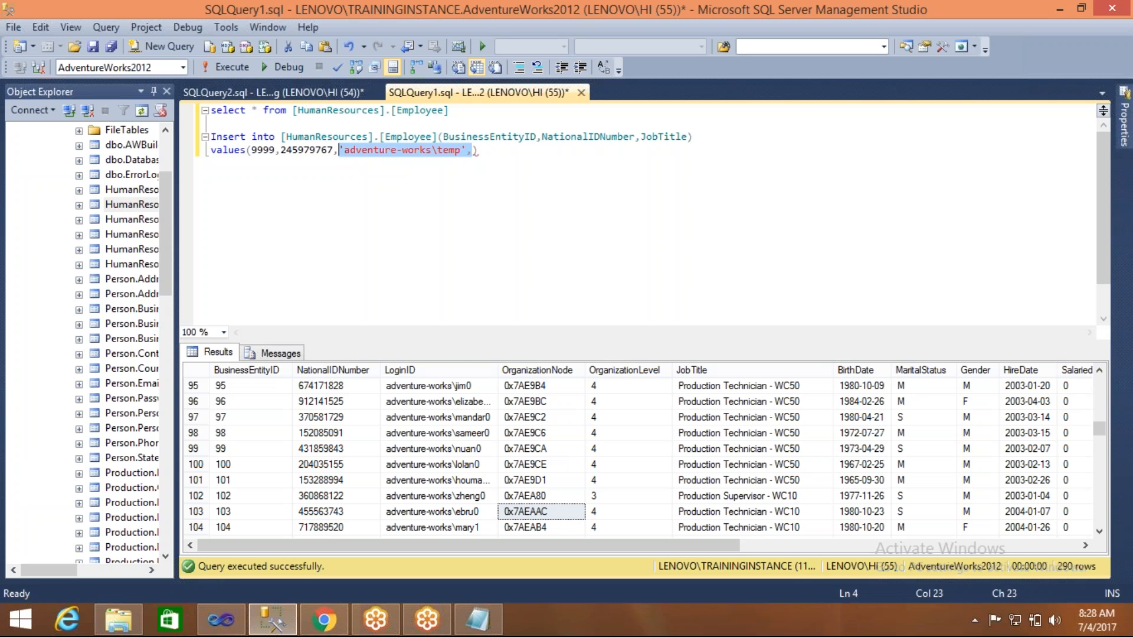
click(343, 152)
double_click(344, 152)
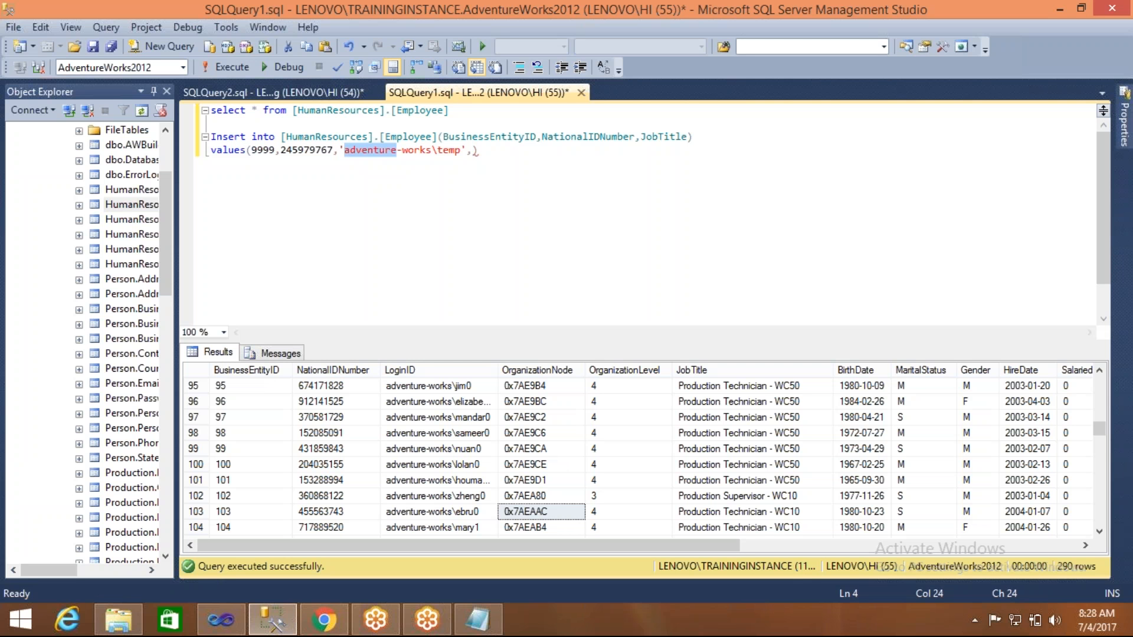
click(344, 151)
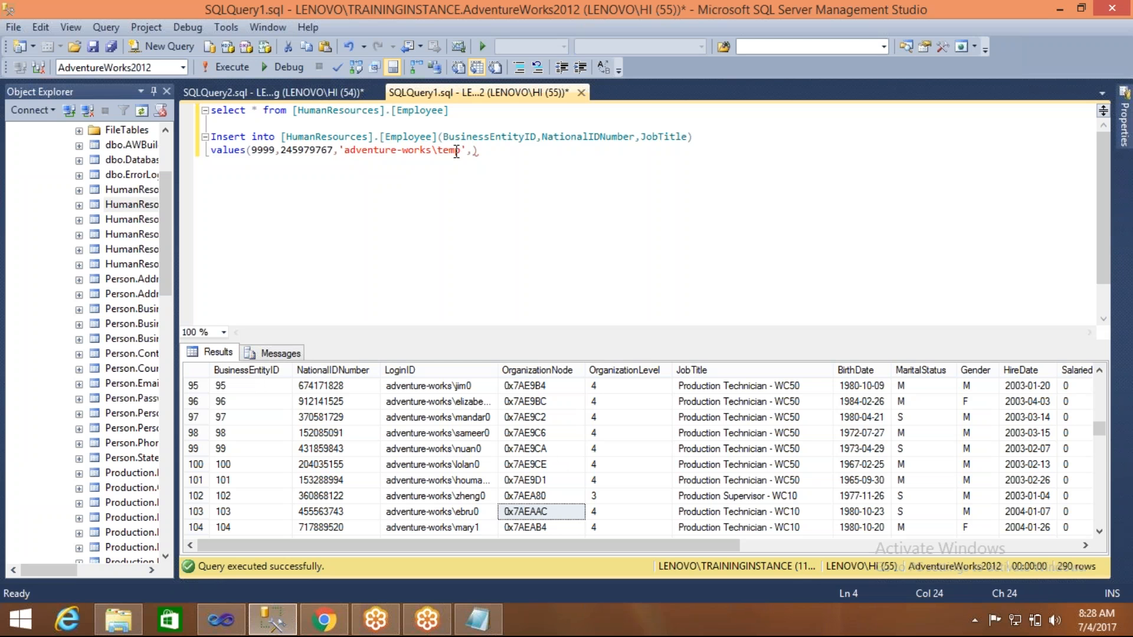
shift+click(461, 151)
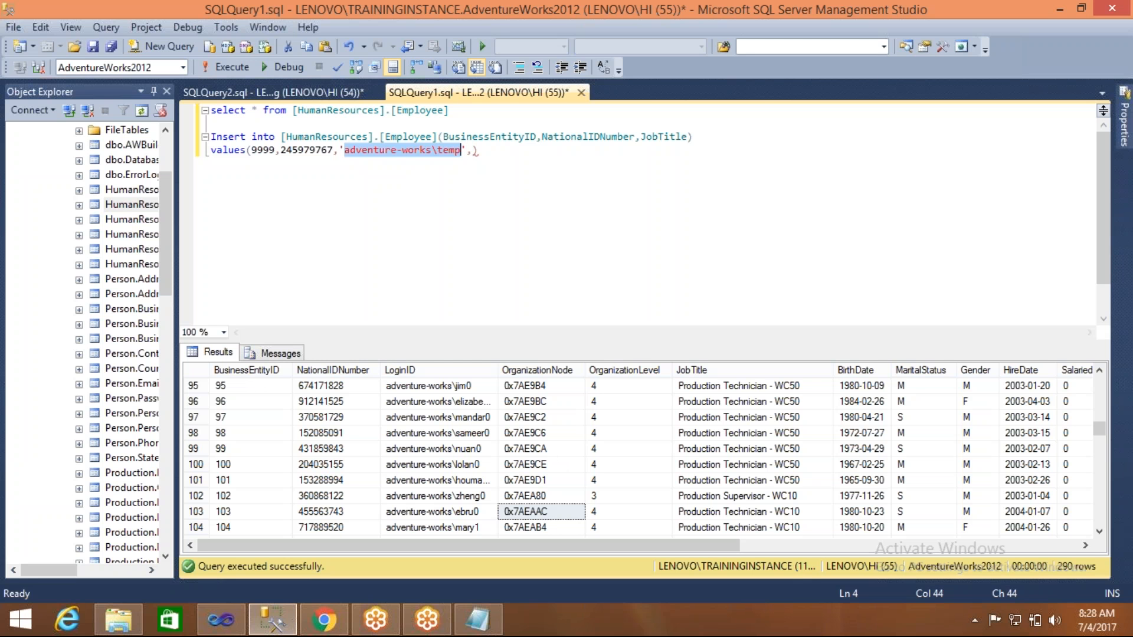
text(Principle)
key(BackSpace)
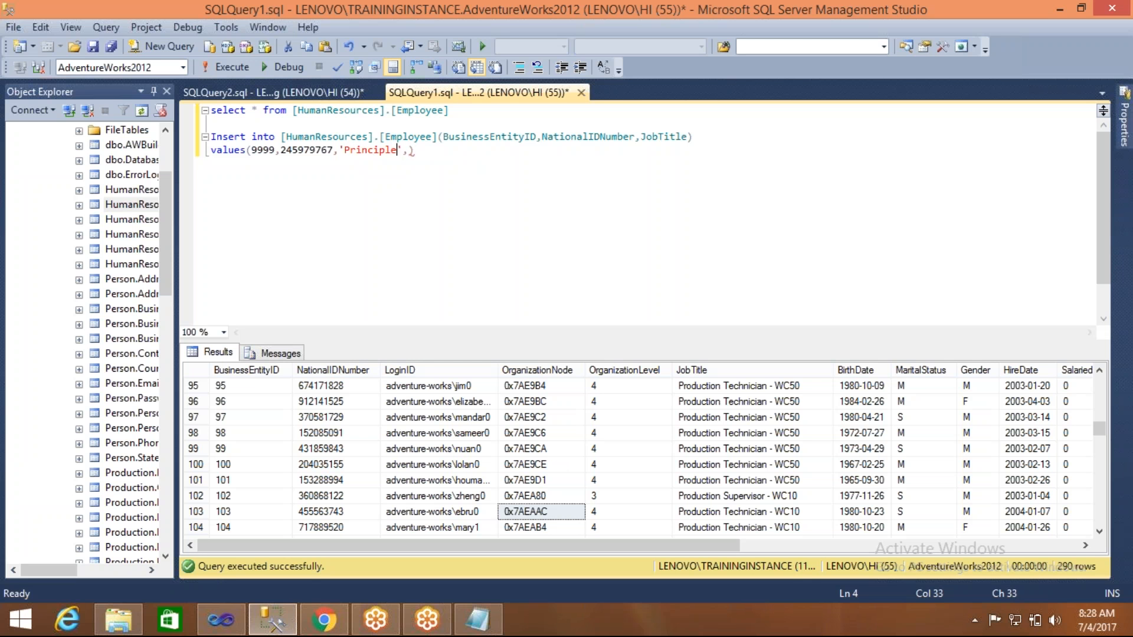
text(Enineer)
click(455, 150)
key(BackSpace)
Run only the two-line Insert into statement
key(End)
shift+click(212, 139)
key(F5)
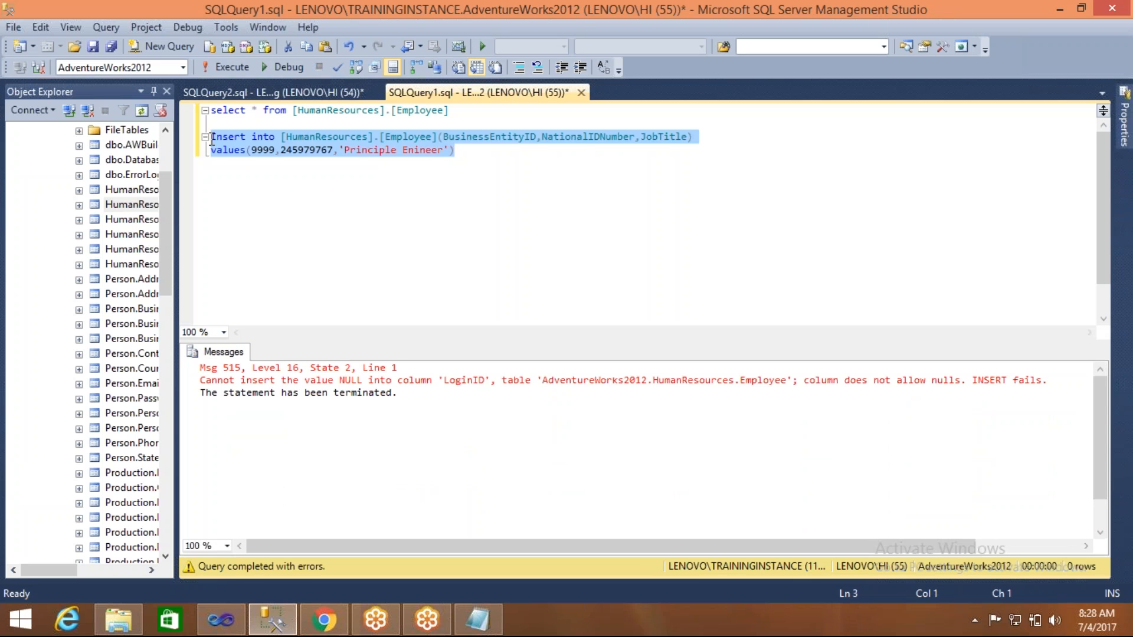
Check the column named in the error message and add LoginID after JobTitle in the Insert into column list
click(464, 382)
double_click(465, 381)
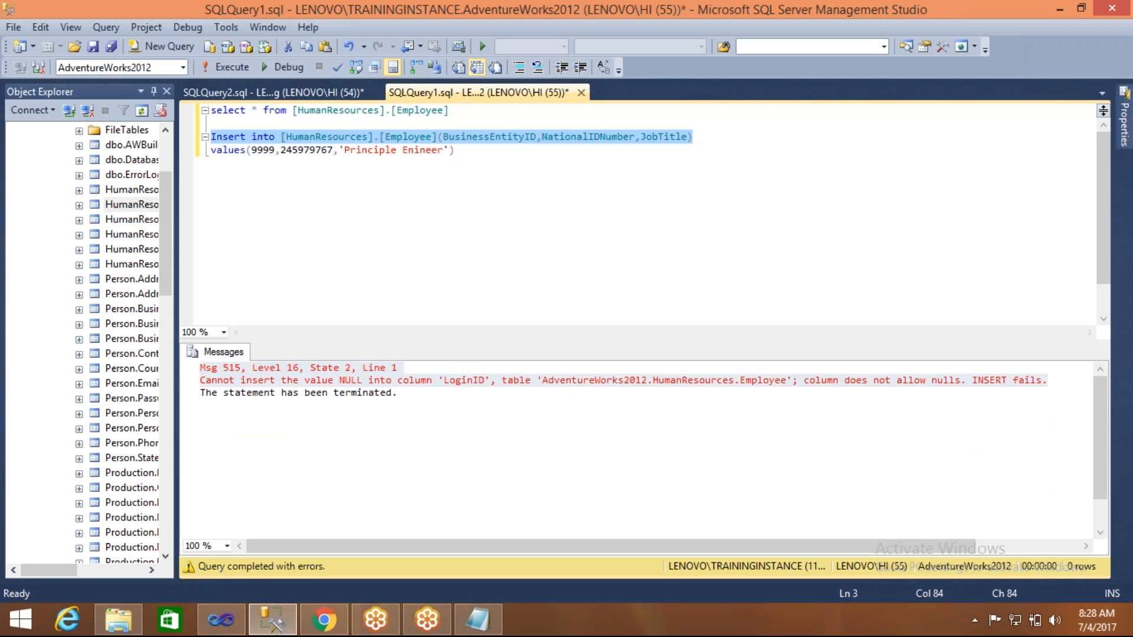
click(446, 245)
click(688, 136)
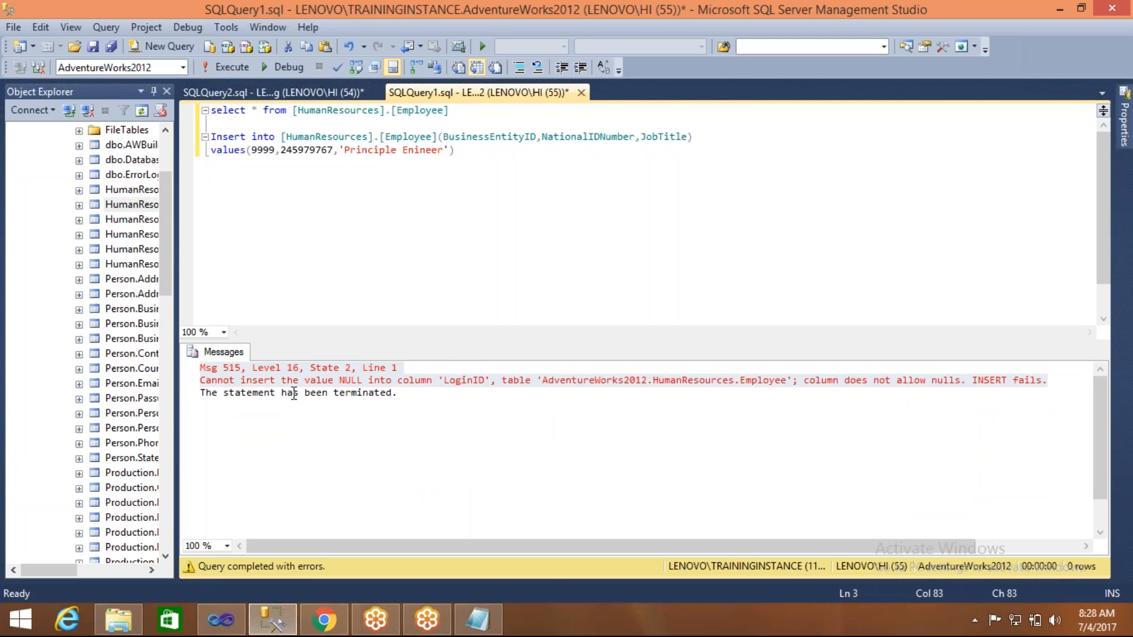
double_click(464, 383)
click(464, 383)
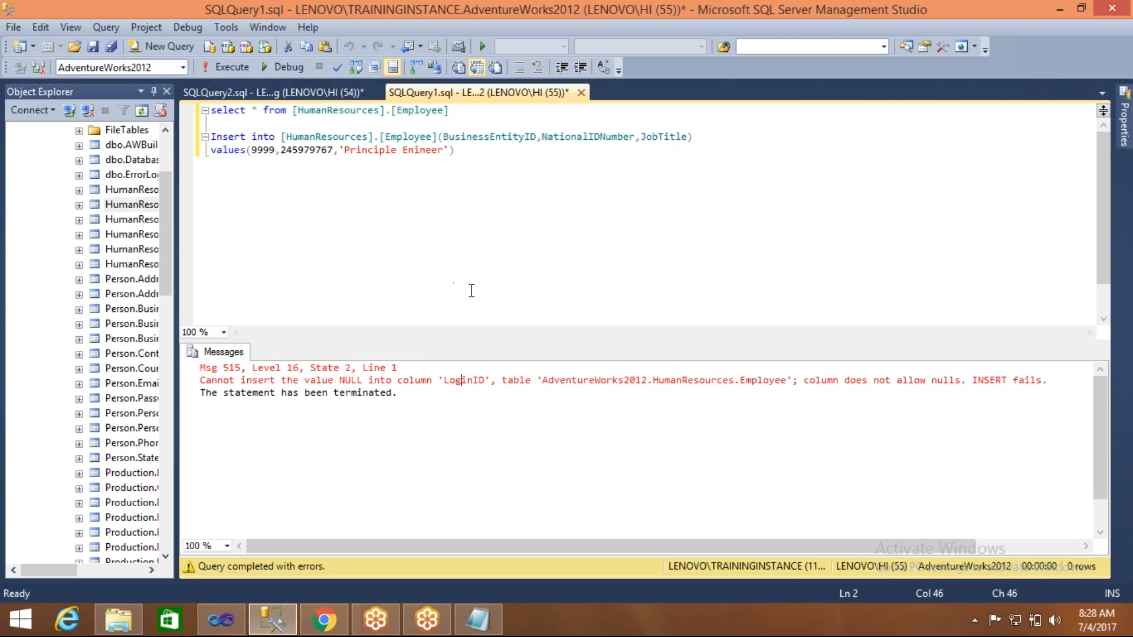
double_click(468, 381)
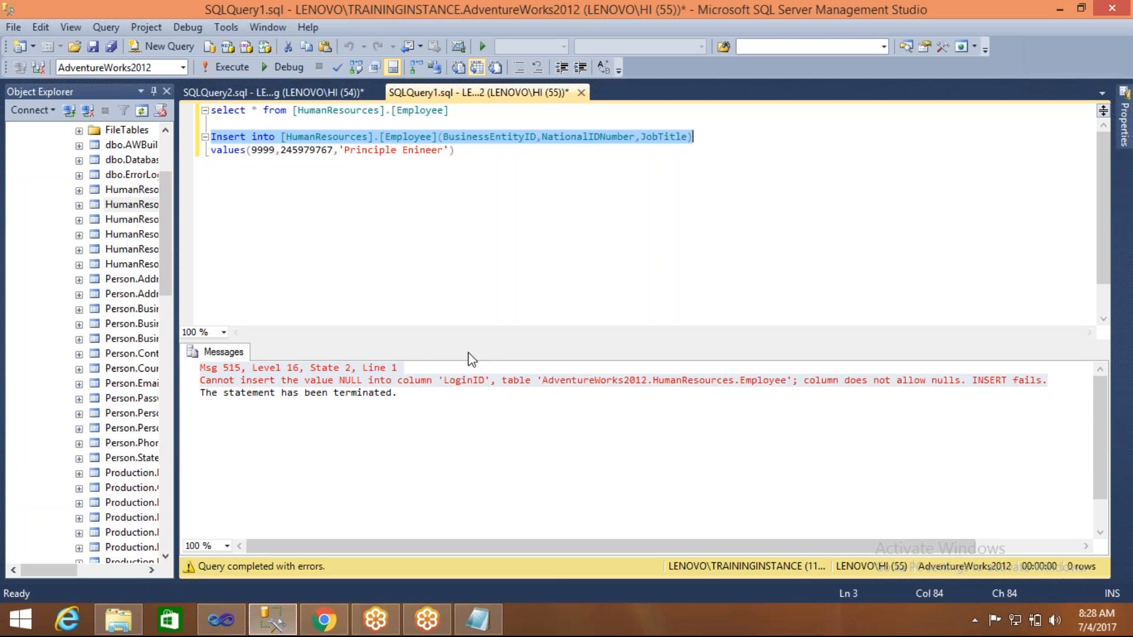
click(688, 137)
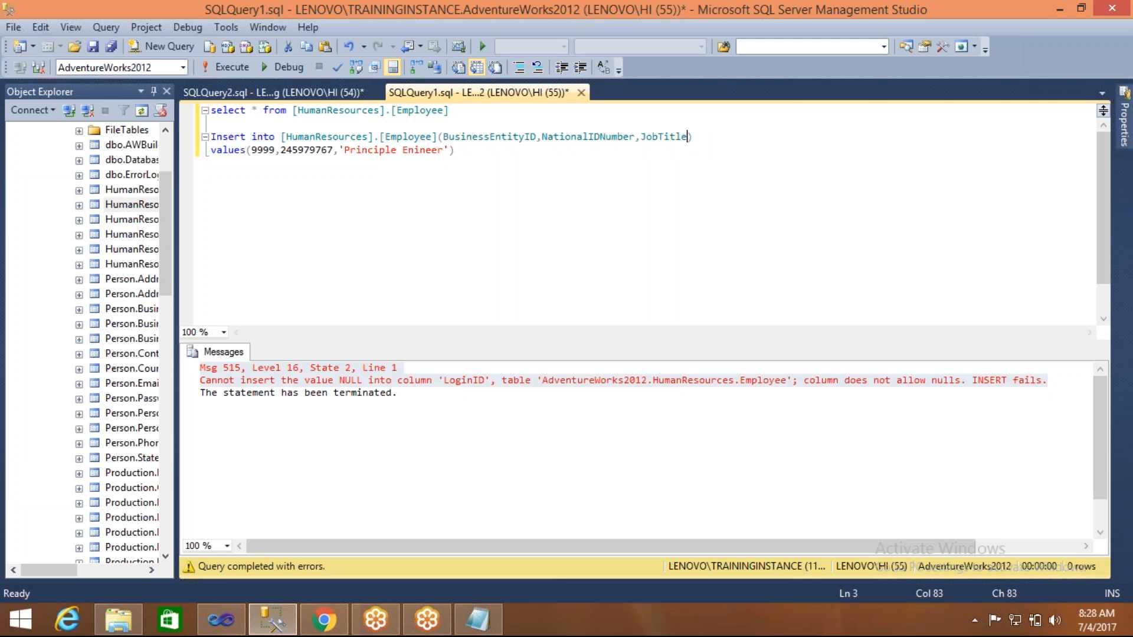
text(,lo)
text(gi)
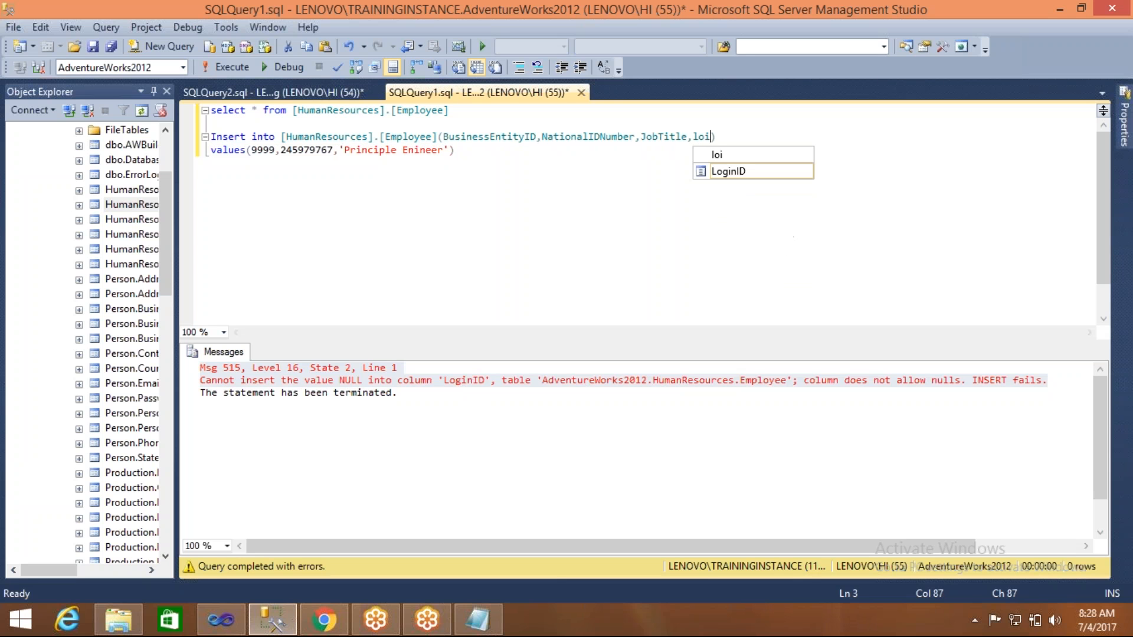
key(Tab)
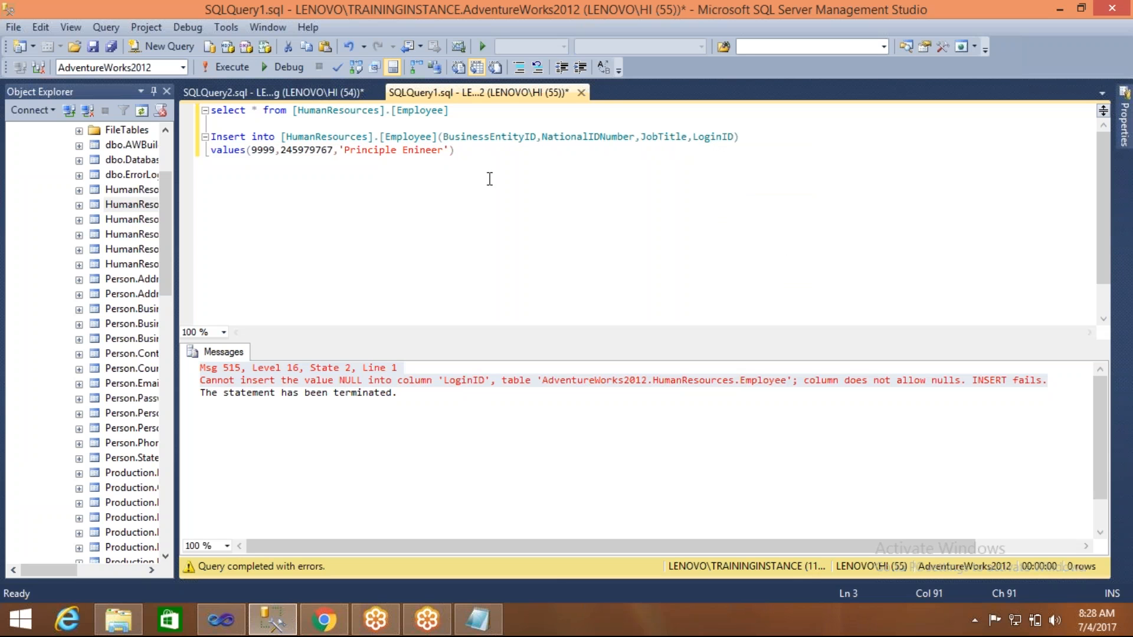
Run only the Employee select query to look up the format of existing login IDs
click(420, 111)
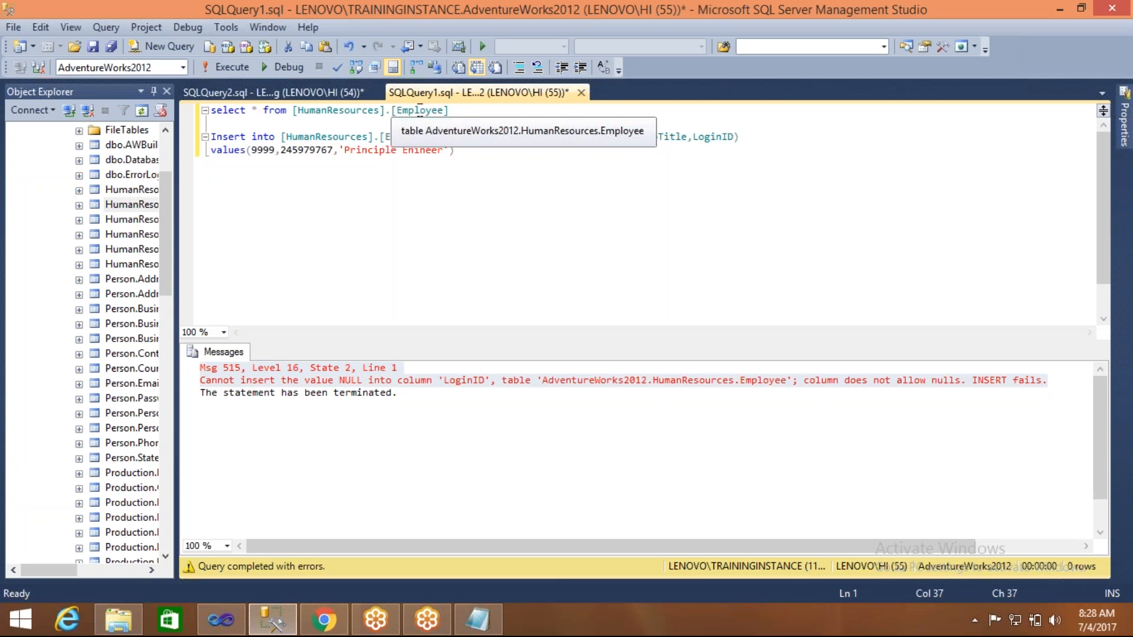
drag(450, 110, 211, 111)
key(F5)
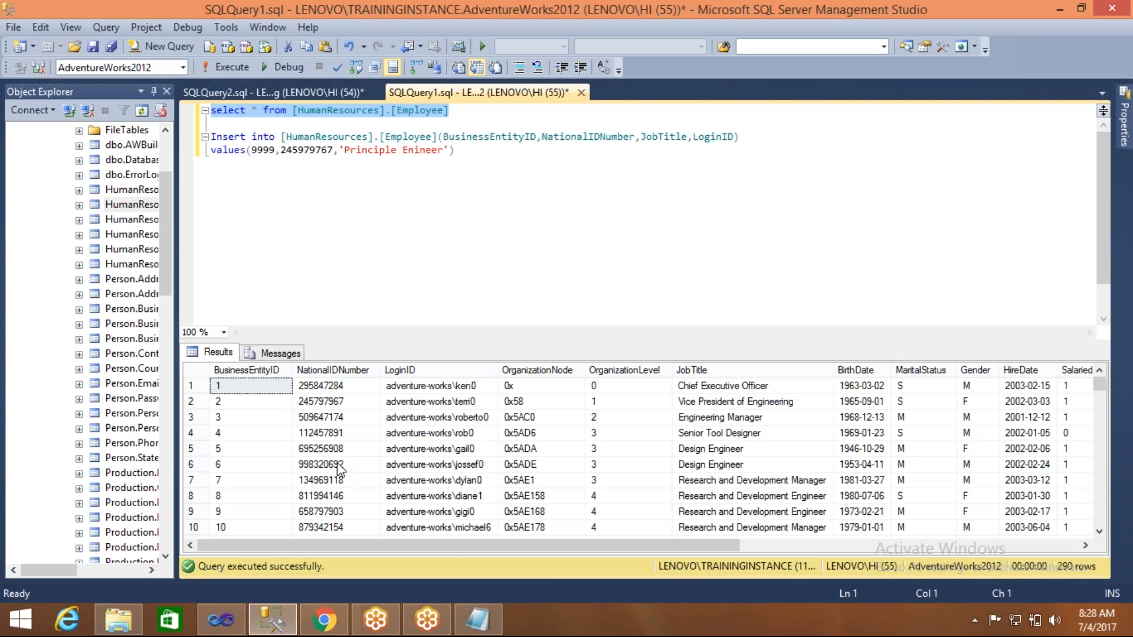
Add 'adventure-works\temp' as the LoginID value after 'Principle Enineer' in the values clause
click(426, 513)
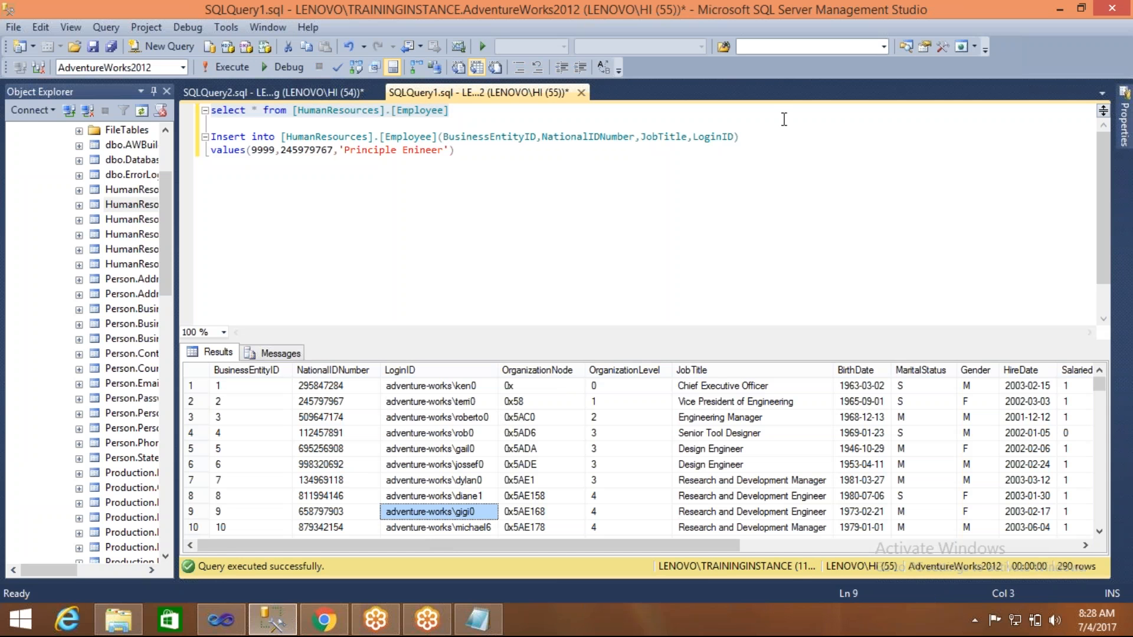
click(449, 150)
text(,'')
key(Left)
text(adventure-works\gigi0)
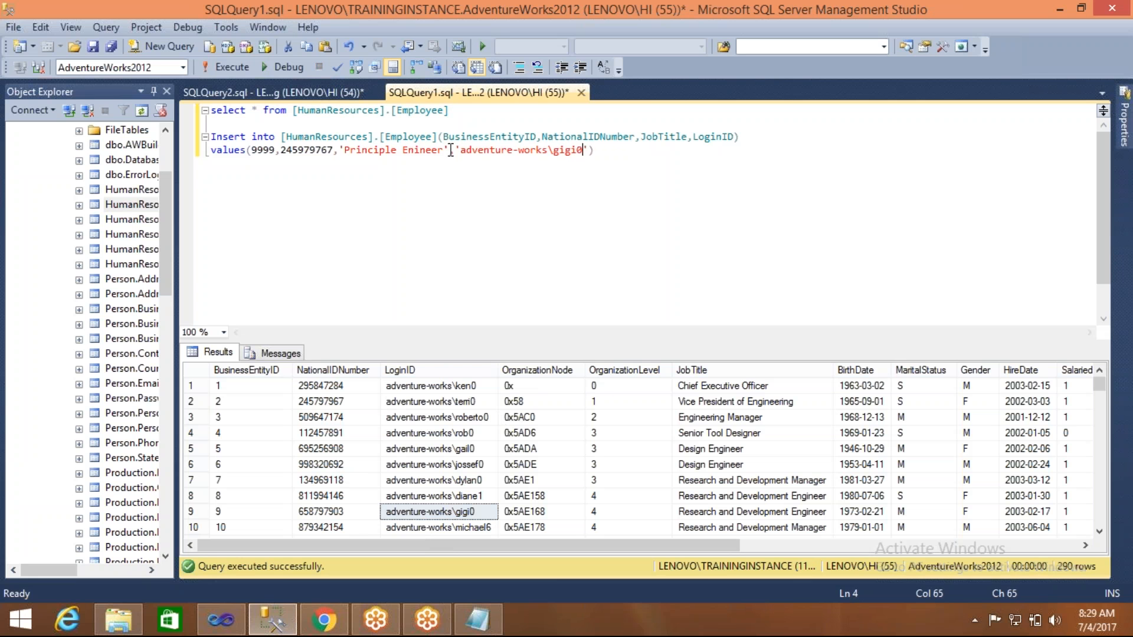
key(BackSpace)
key(BackSpace)
key(BackSpace)
key(BackSpace)
key(BackSpace)
text(temp)
Run only the two-line Insert statement and check which column the resulting message names
key(End)
shift+click(212, 136)
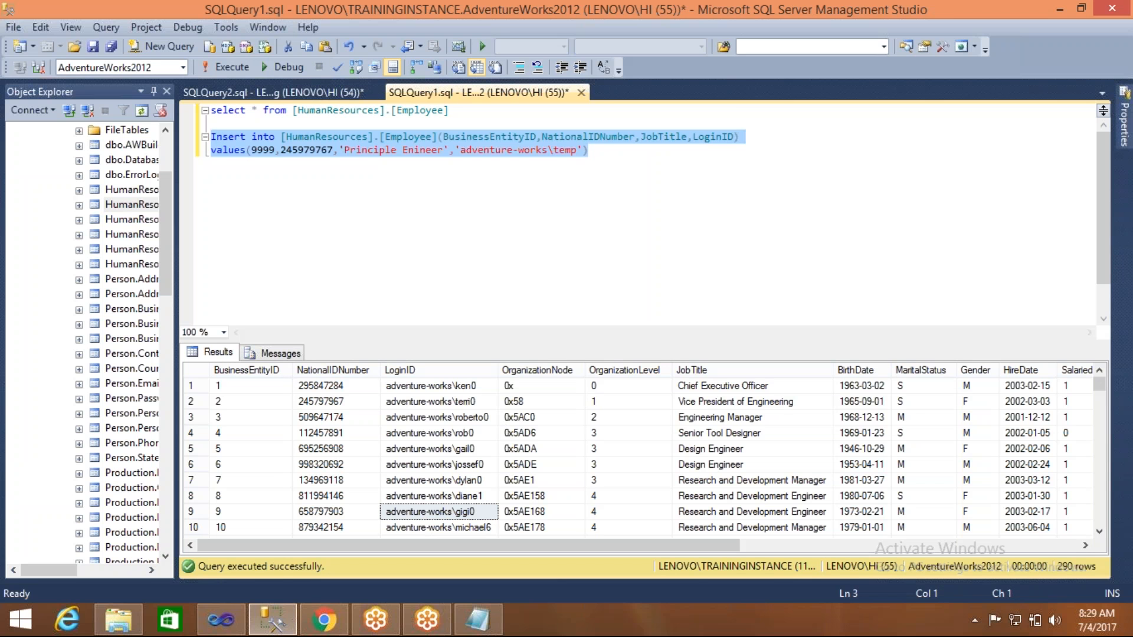
key(F5)
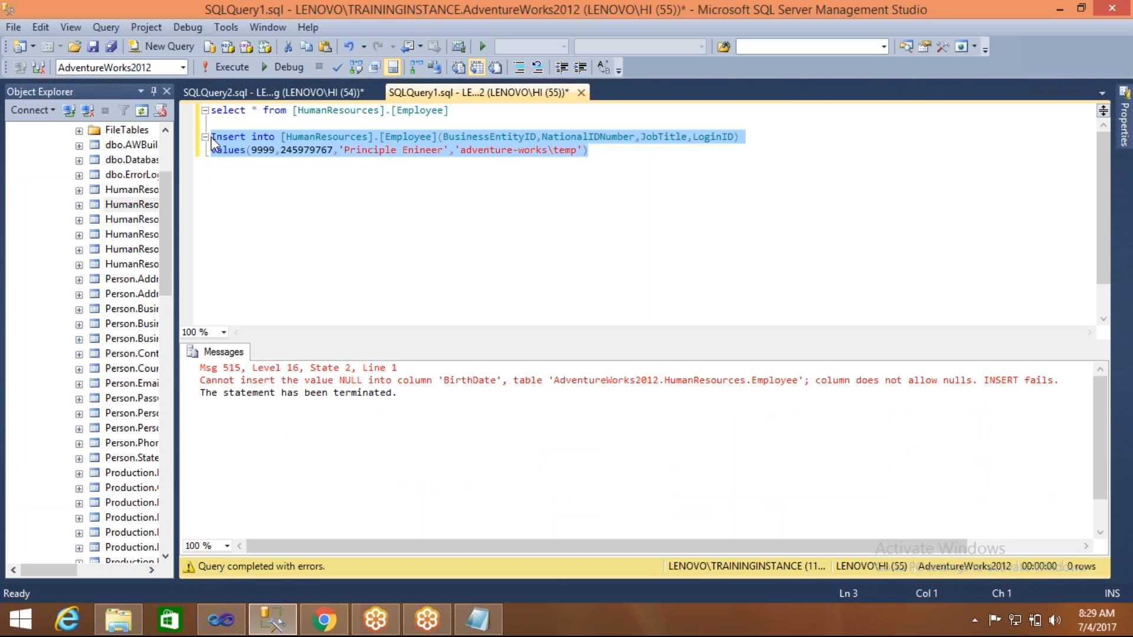
double_click(454, 382)
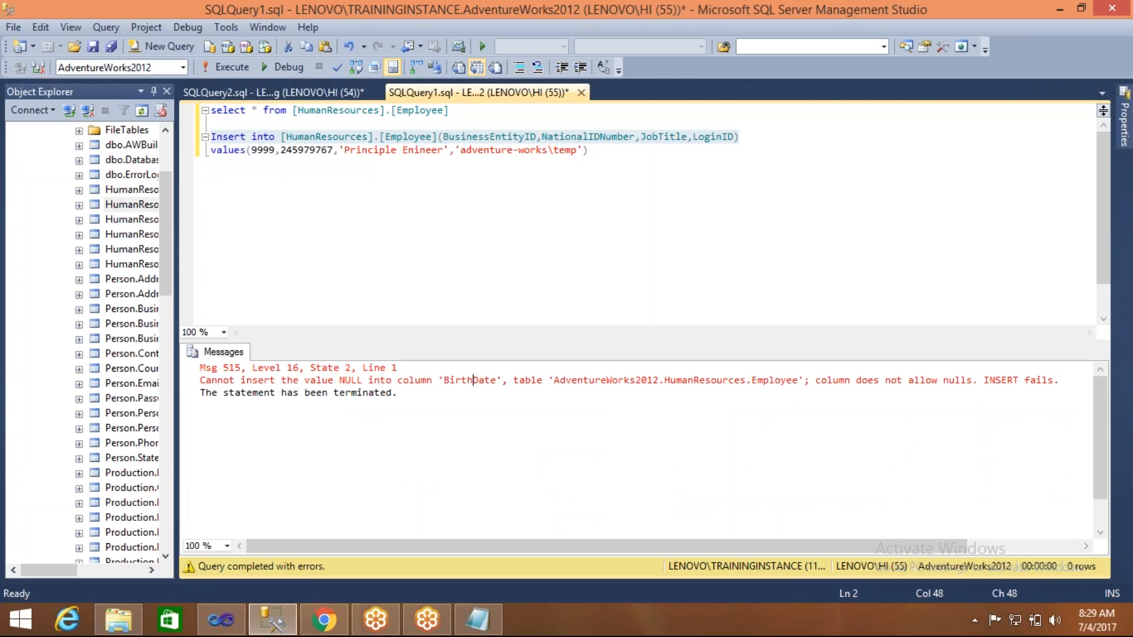
Add BirthDate after LoginID in the Insert into column list
click(733, 138)
text(,)
text(birth)
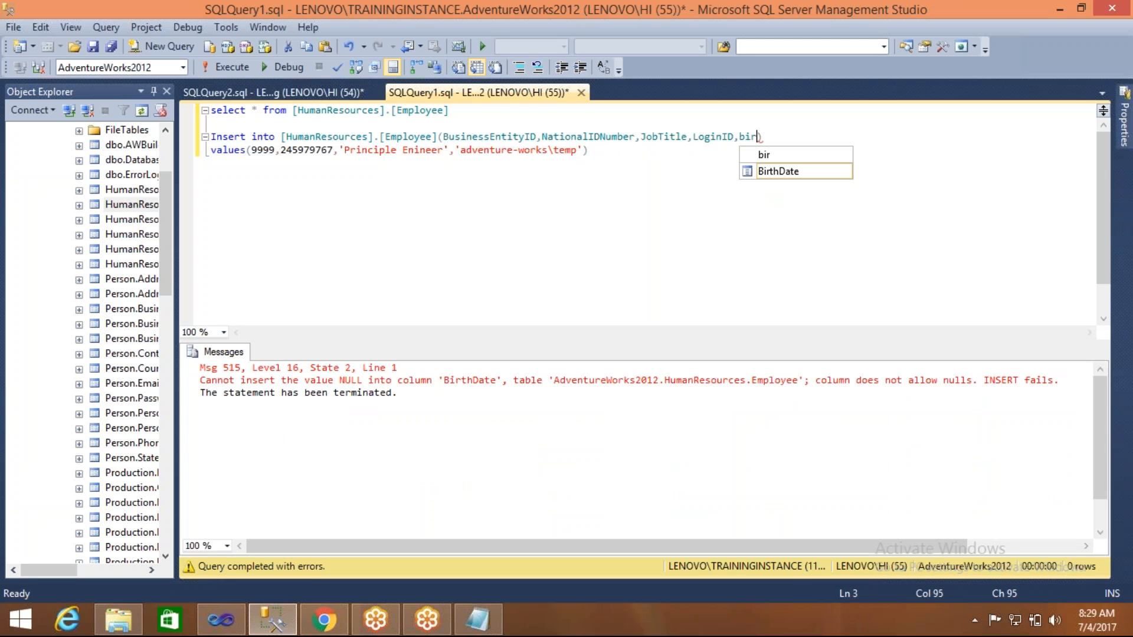
key(Tab)
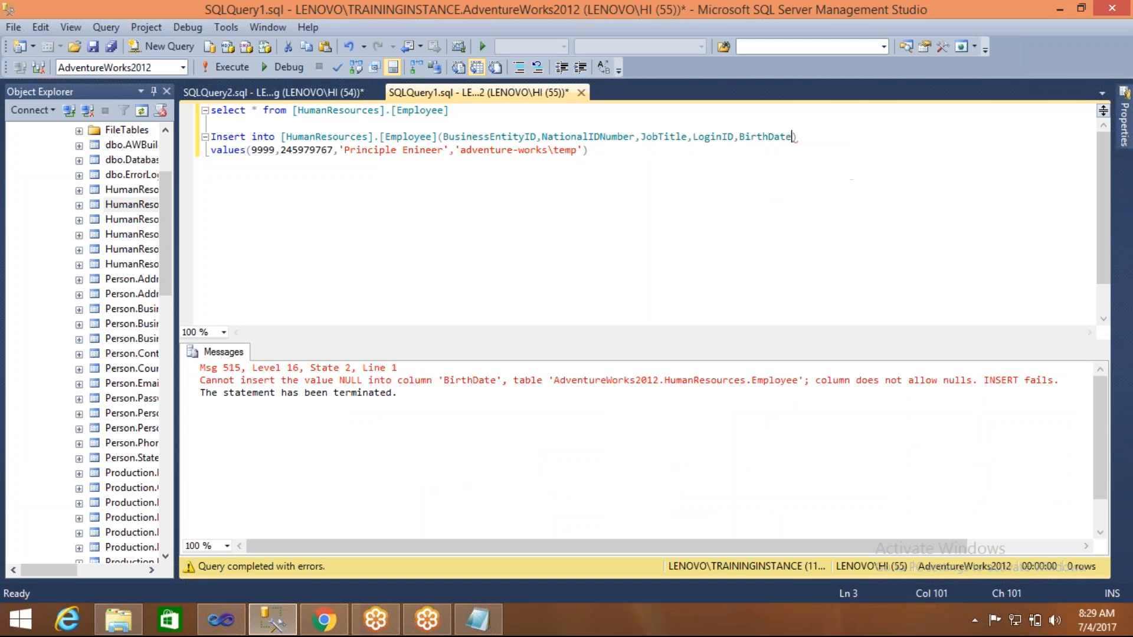
Add a quoted date of birth as the last entry in the values clause and run only the Insert statement
click(584, 151)
text(,'')
key(Left)
text(19860919)
key(Right)
key(Right)
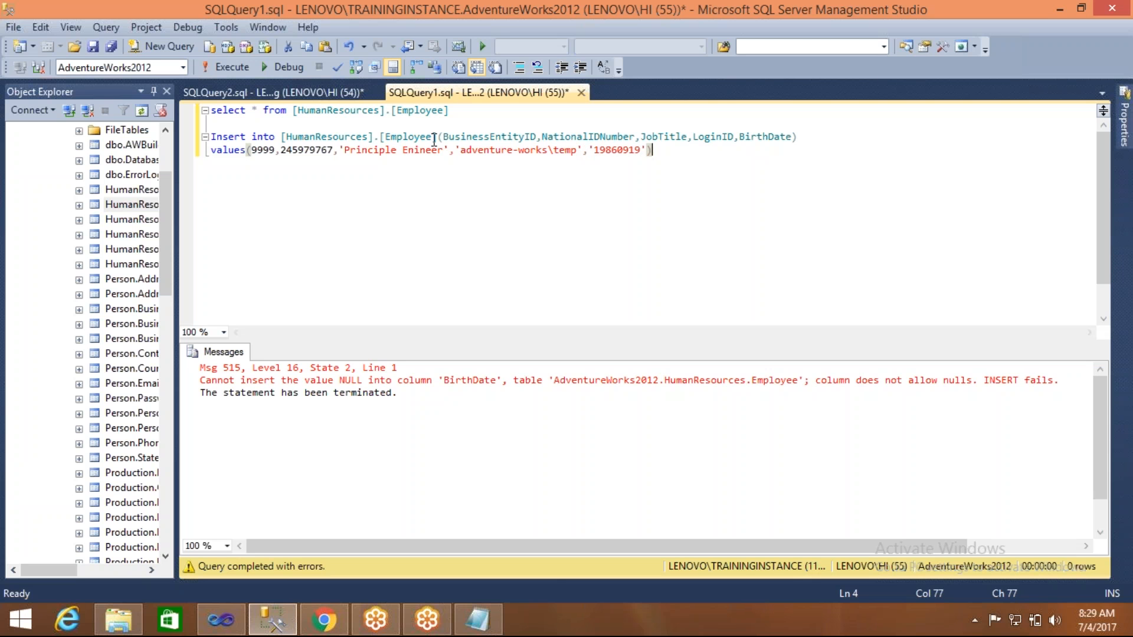
key(F5)
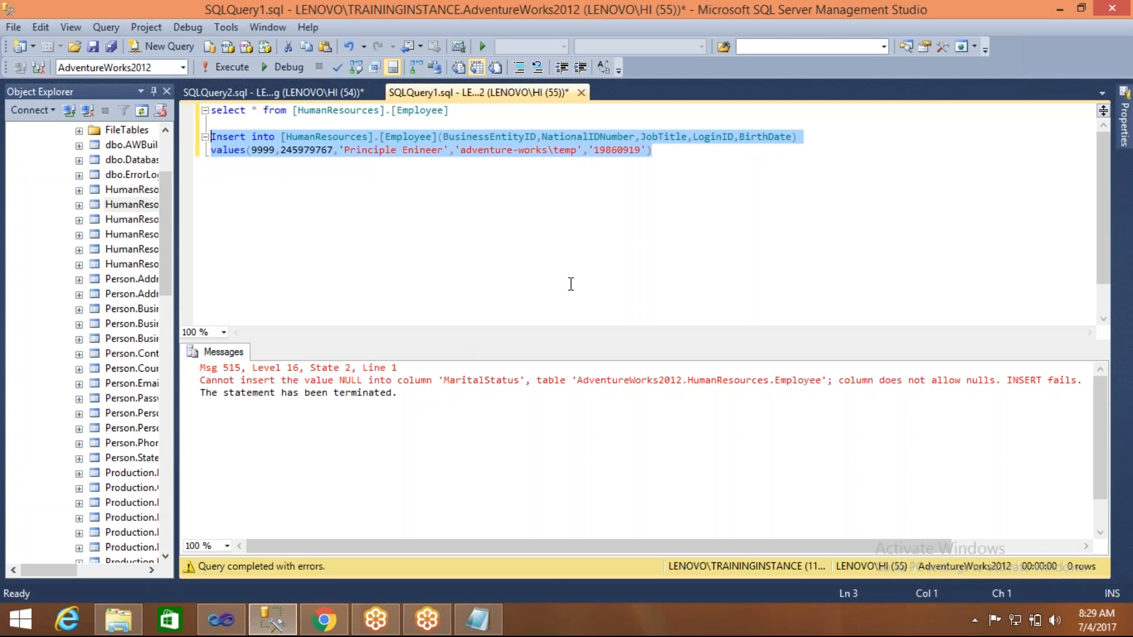
Add MaritalStatus to the Insert column list with the value 'M', and run only the Insert statement
click(793, 142)
text(,mari)
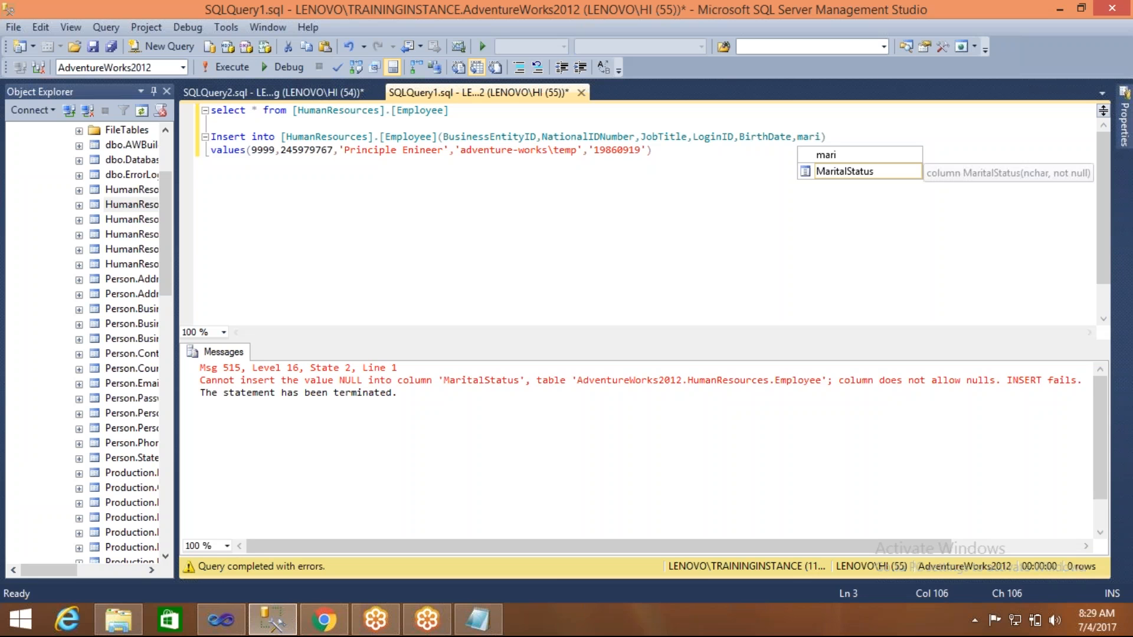
key(Tab)
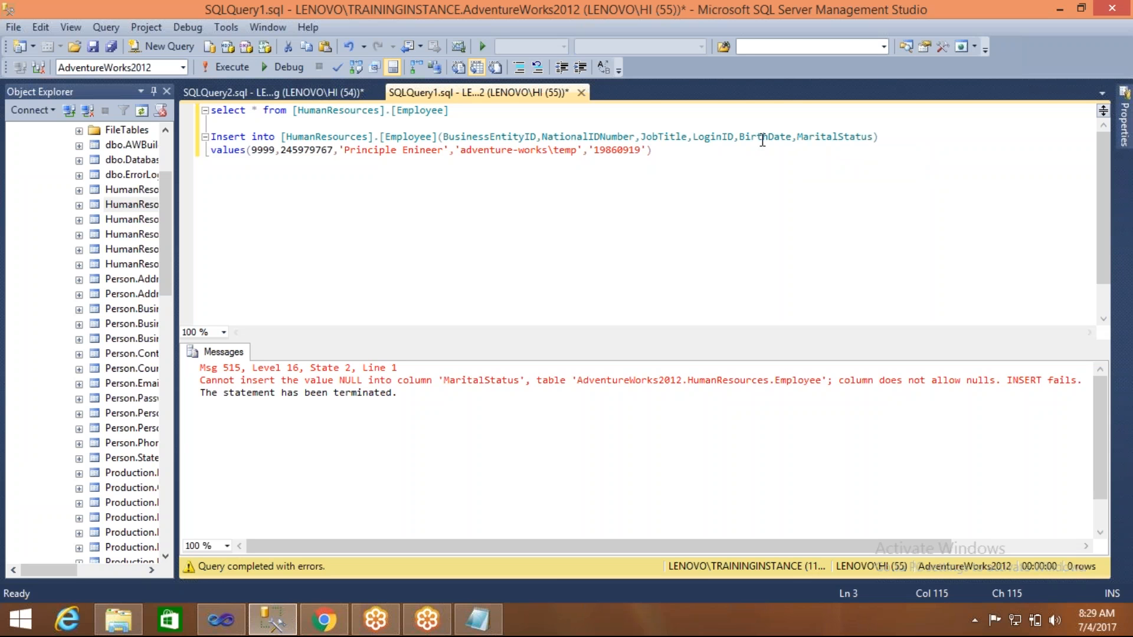
click(647, 151)
text(,'M')
key(End)
shift+click(213, 138)
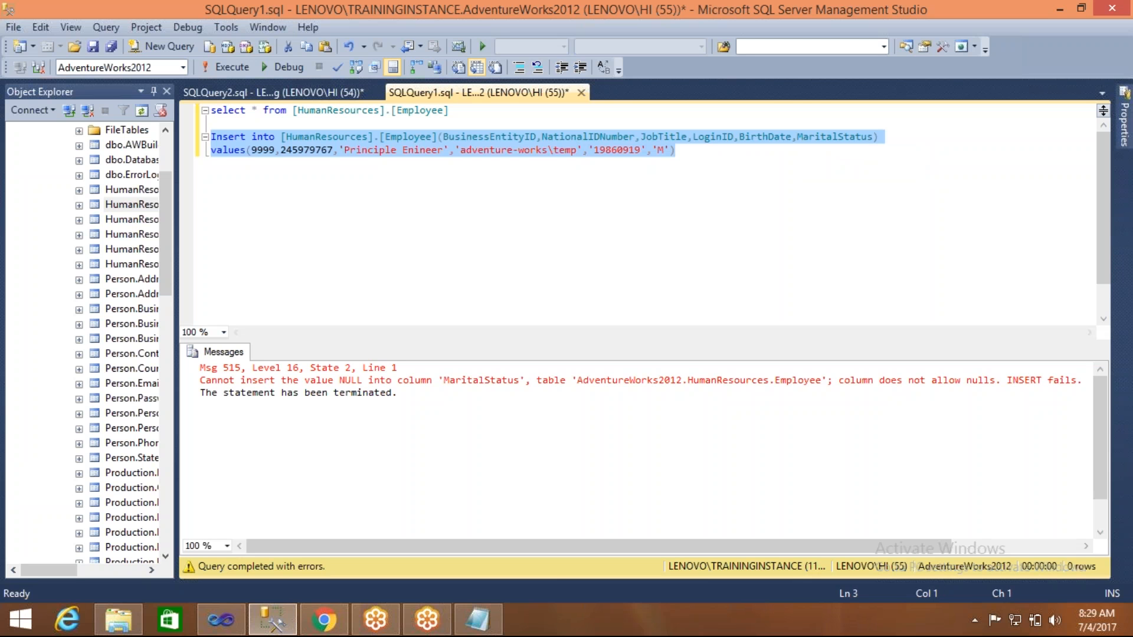
key(F5)
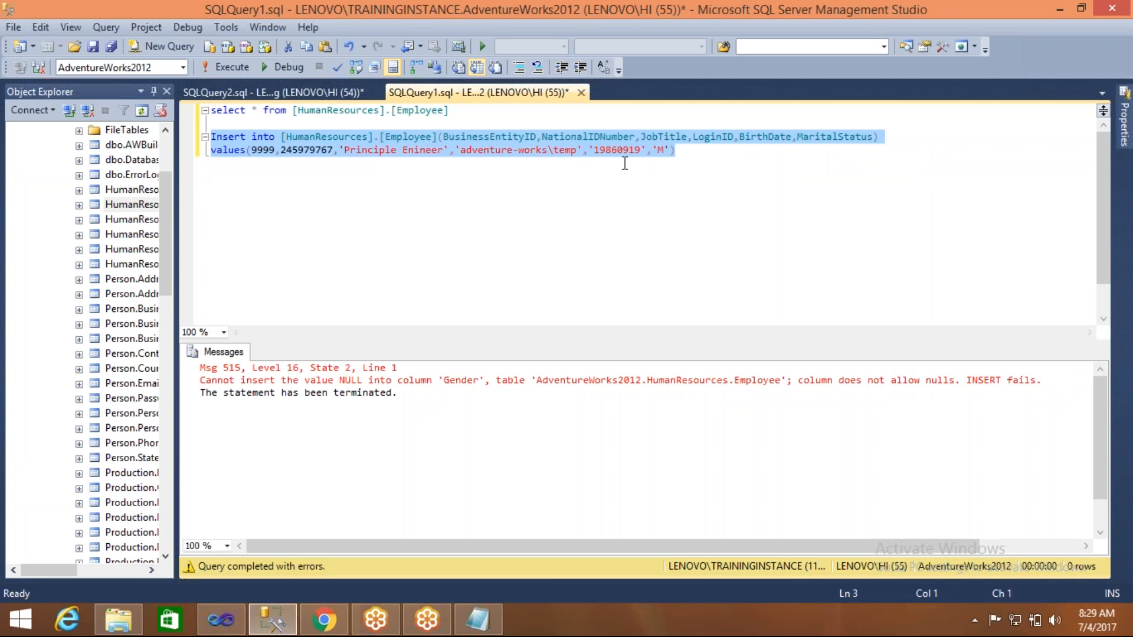
Add Gender to the Insert column list with the value 'M', and run only the Insert statement
click(876, 137)
text(,gende)
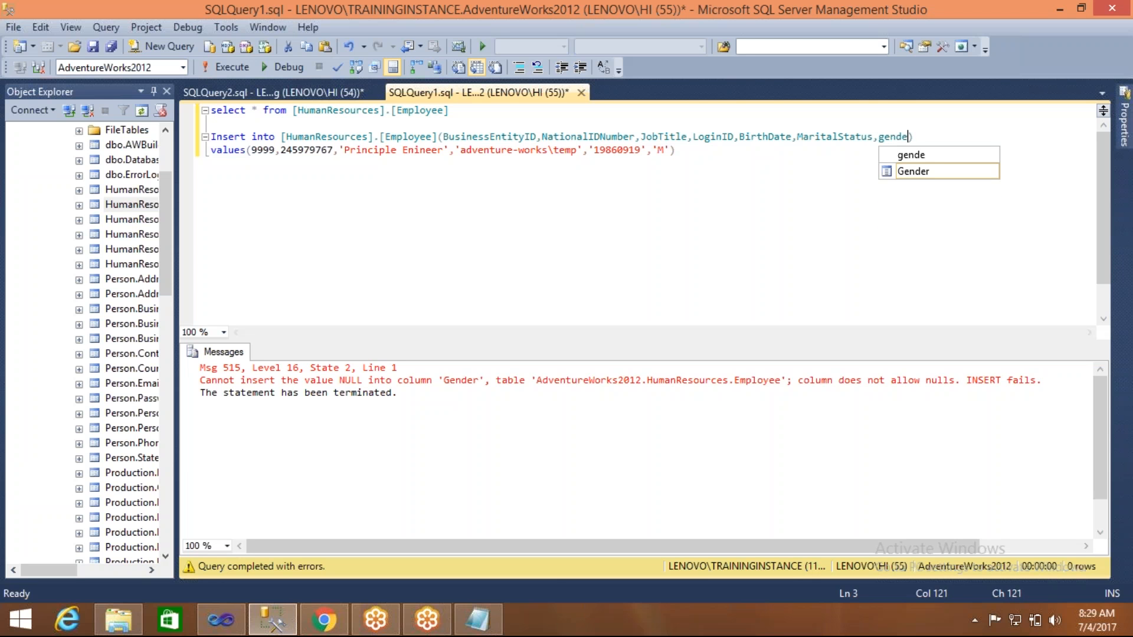
key(Tab)
click(671, 149)
text(,)
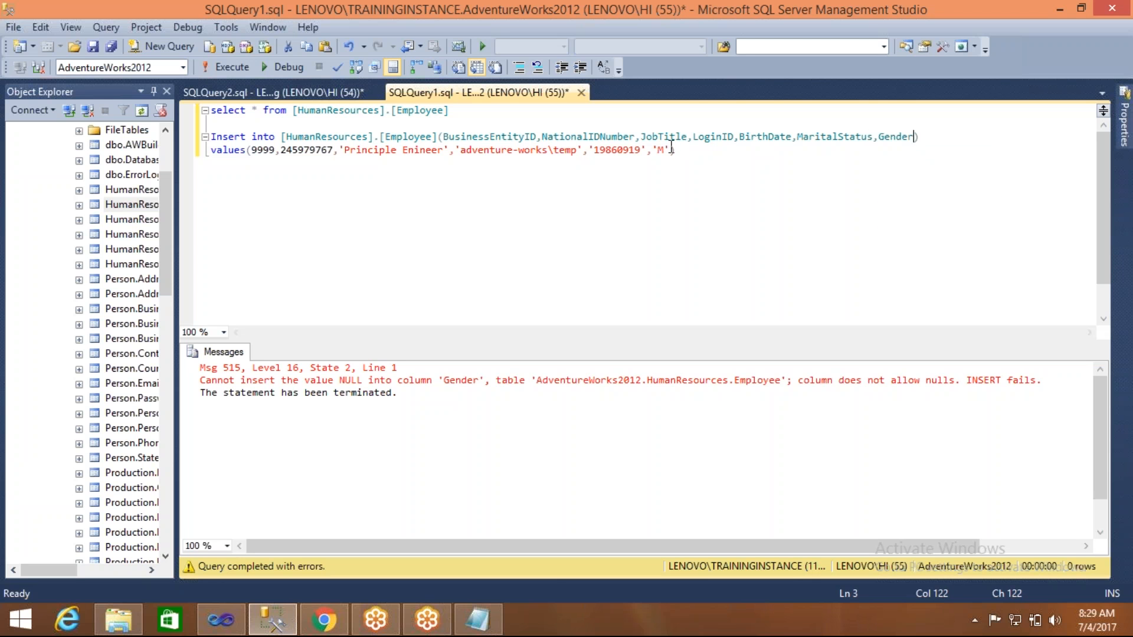
text(')
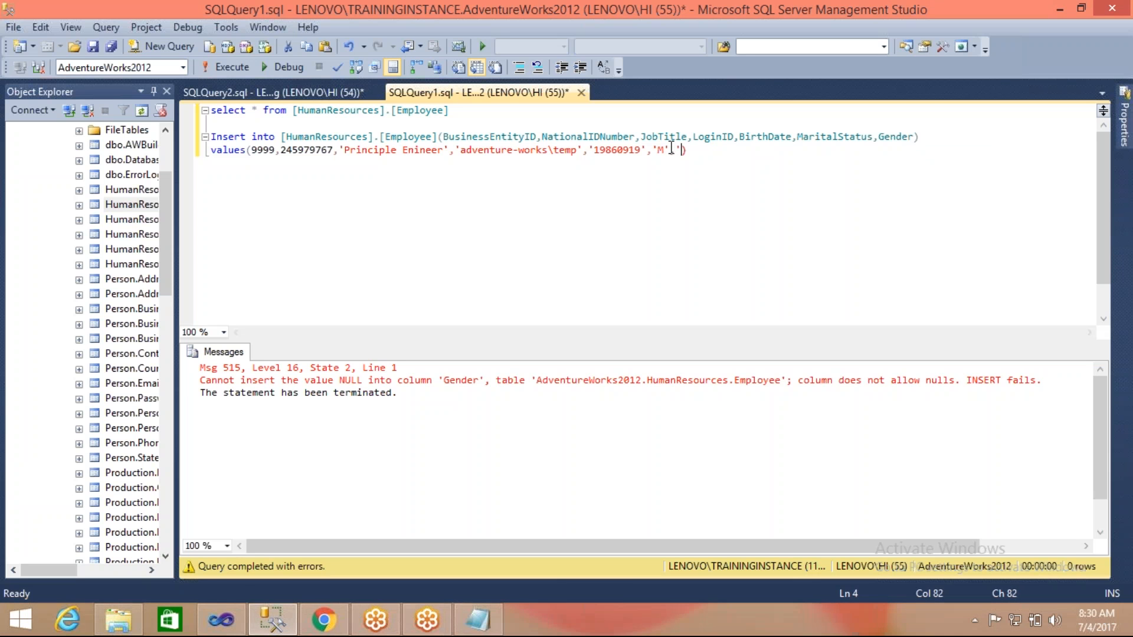
text(M')
key(End)
shift+click(211, 136)
key(F5)
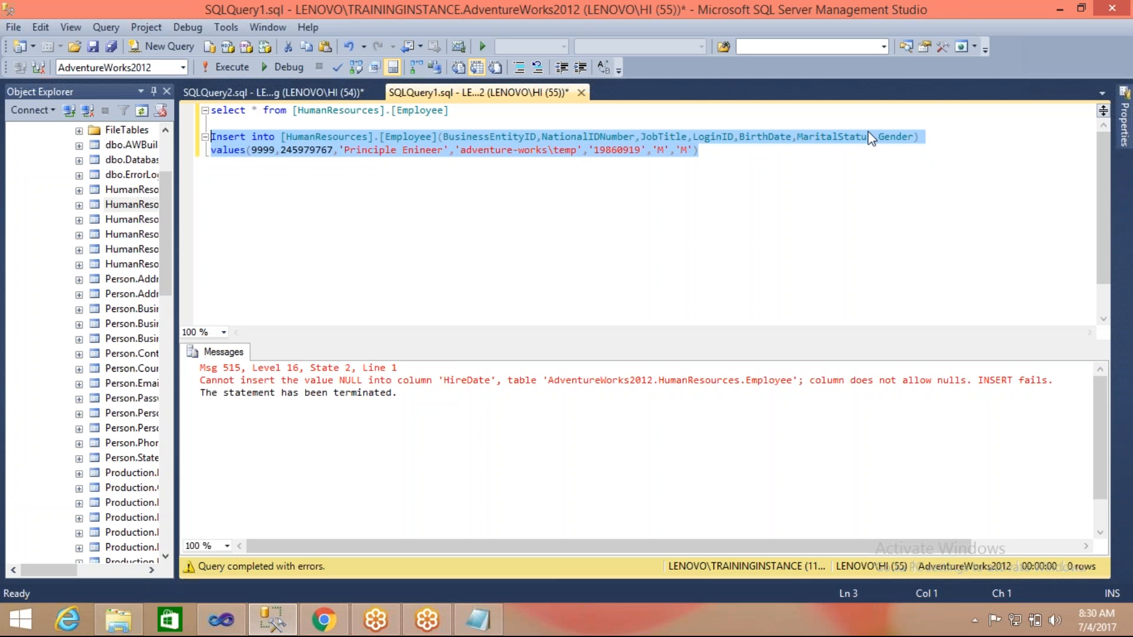
Add HireDate after Gender in the Insert column list and '20071026' as its value in the values clause
click(915, 138)
text(,)
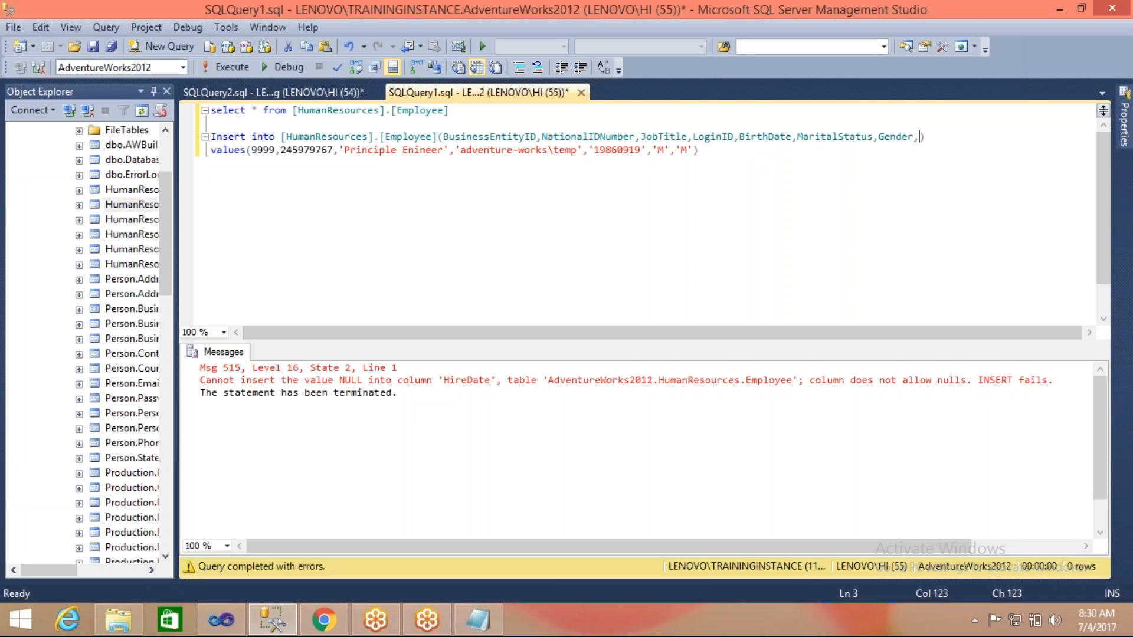
text(HireDate)
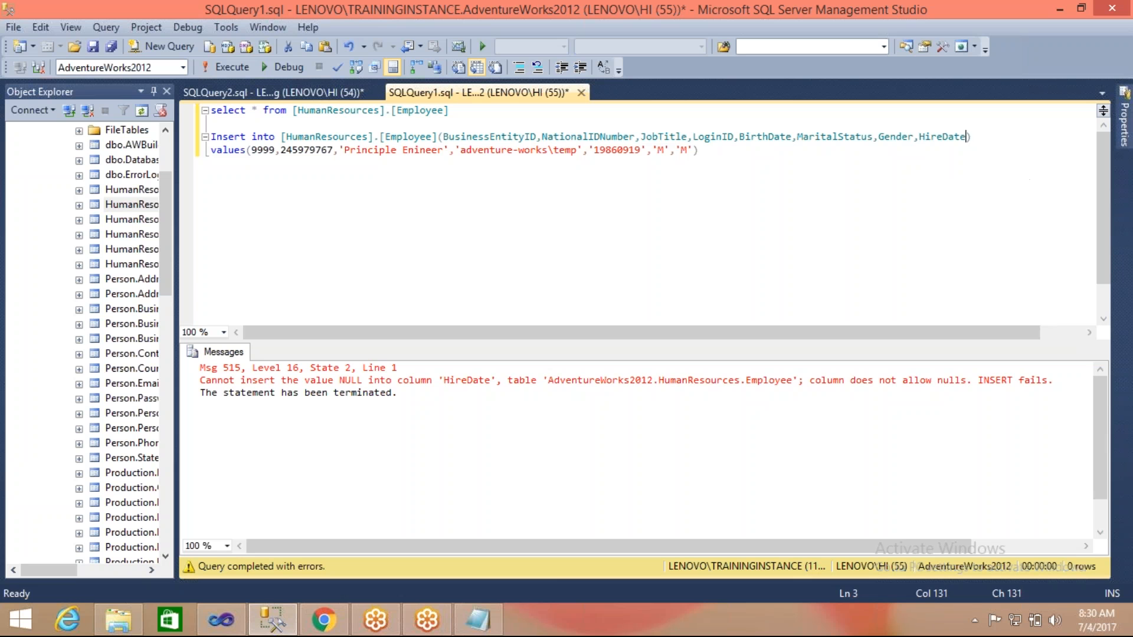
click(694, 151)
text(,20071026')
click(698, 152)
text(')
key(End)
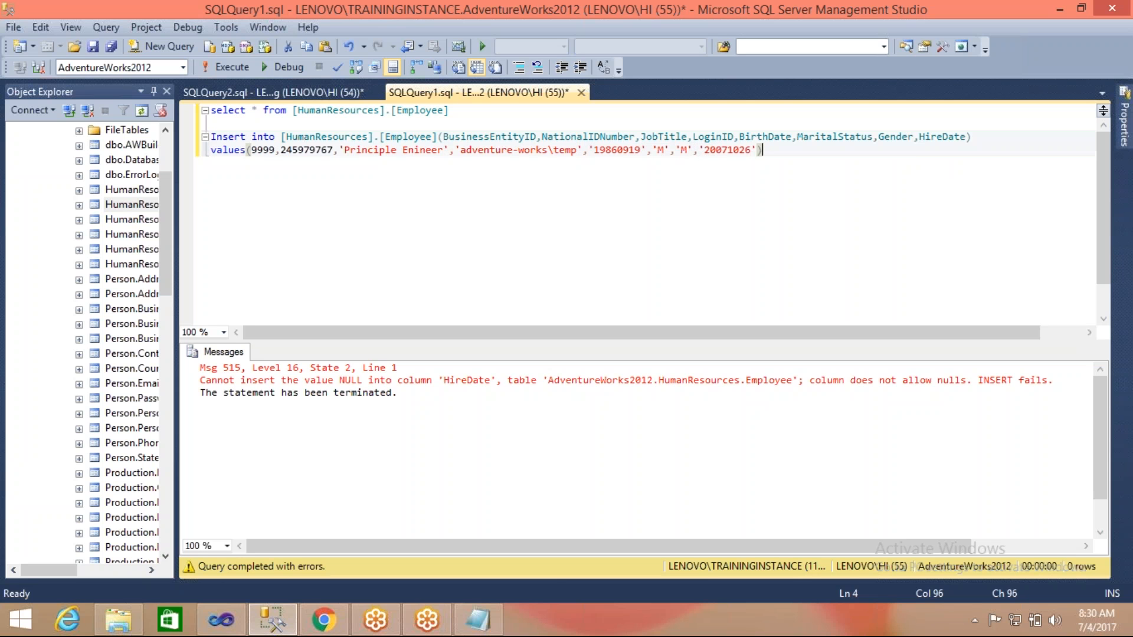
Run only the completed Insert statement to add the new record to the Employee table
key(shift+Up)
key(shift+Home)
key(F5)
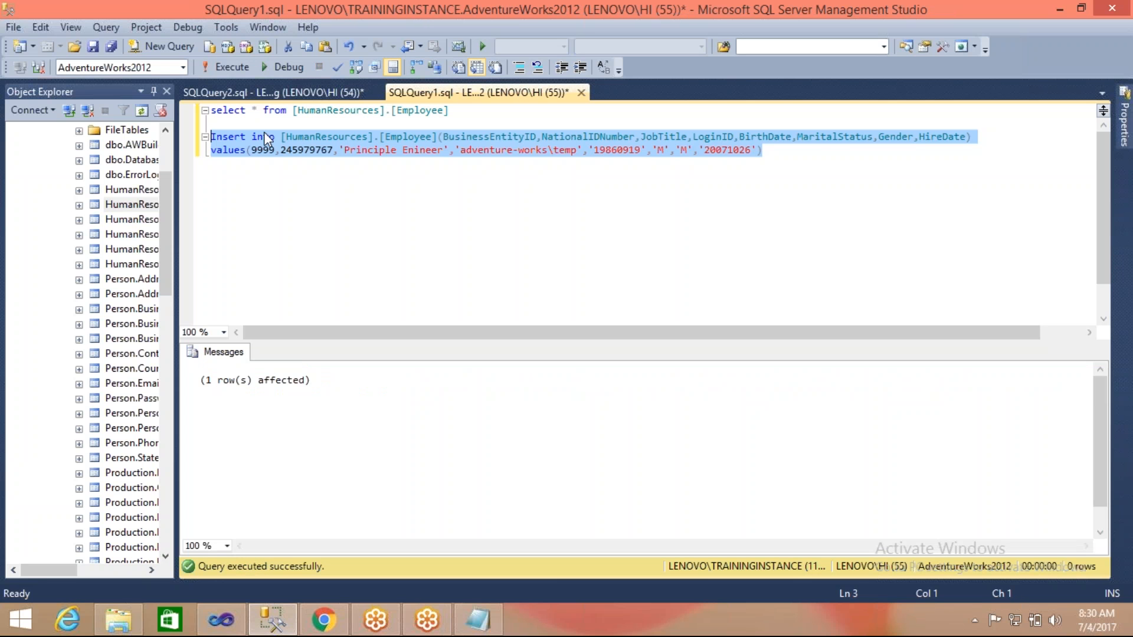
Run only the select query on [HumanResources].[Employee] to check the source table's row count
click(348, 112)
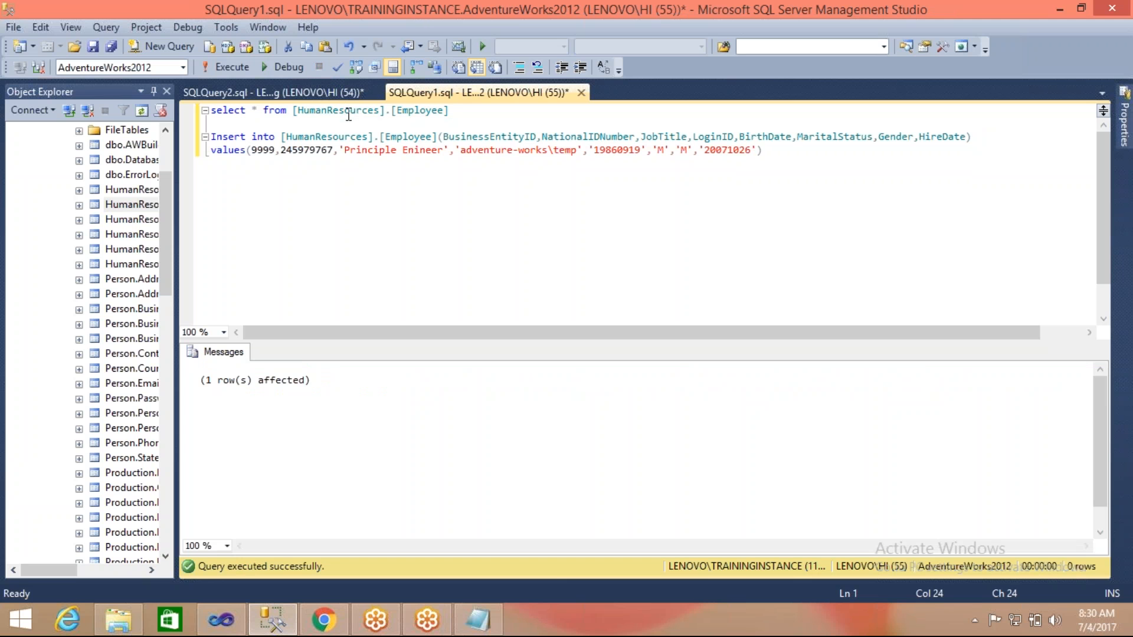
key(End)
key(shift+Home)
key(F5)
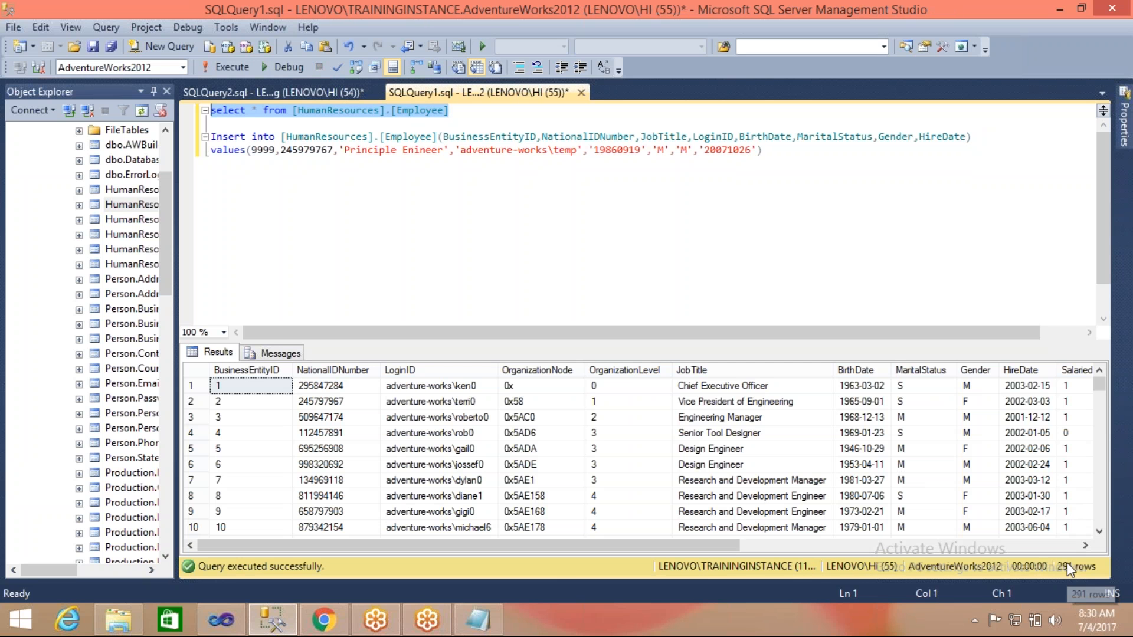
In SQLQuery2.sql, run only the select * from employee_july04 query to check the destination table's row count
click(243, 92)
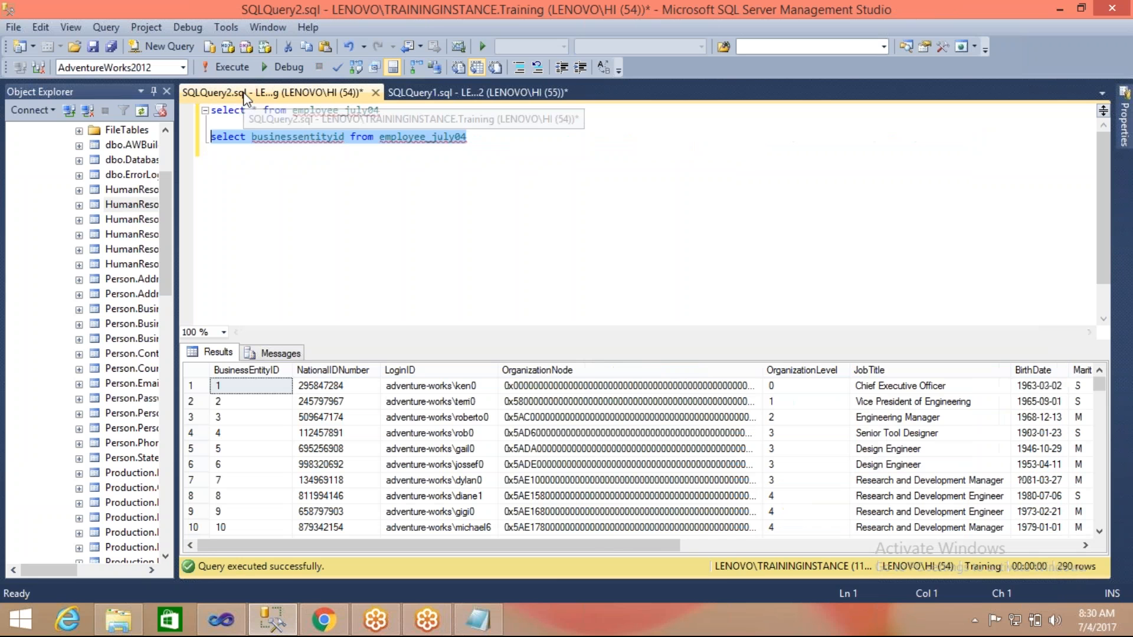
click(275, 115)
key(End)
key(shift+Home)
key(F5)
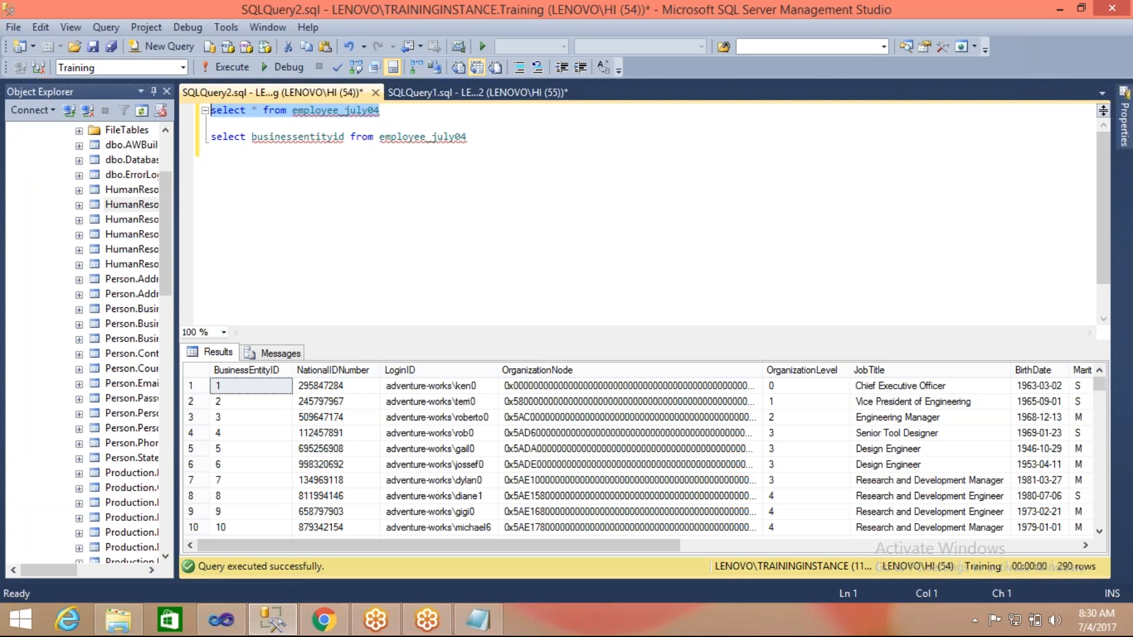
Switch to Visual Studio and review the Lookup transformation's no-match handling and column mapping without changing them
click(233, 617)
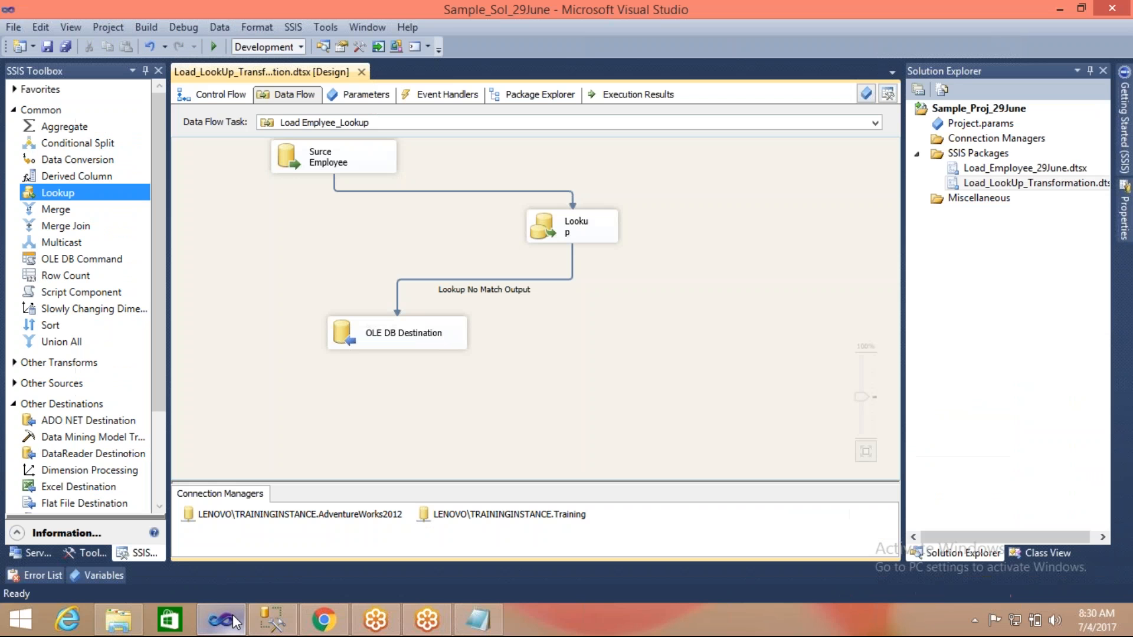
click(537, 230)
double_click(535, 225)
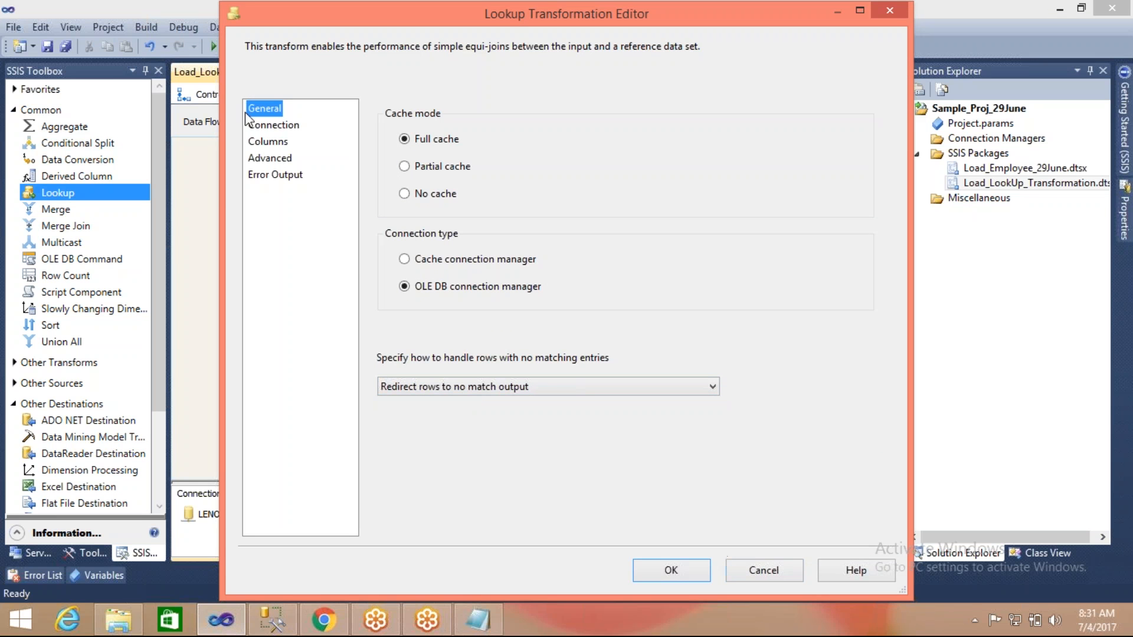
click(263, 143)
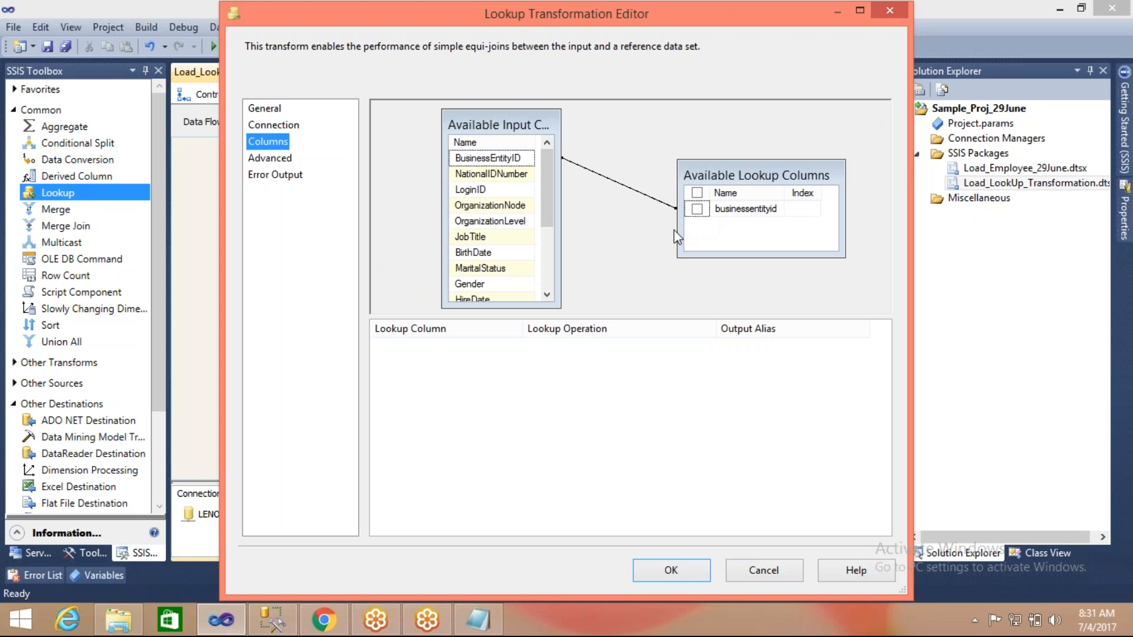
click(753, 575)
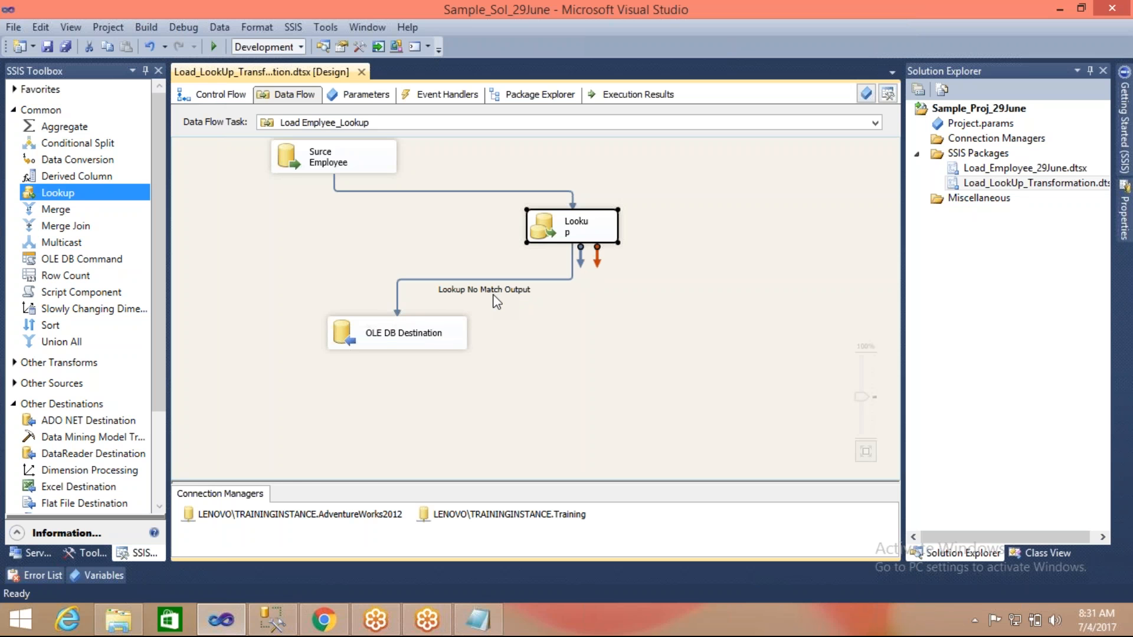
Review the OLE DB Destination's connection settings and column mappings without changing them
click(395, 334)
double_click(396, 334)
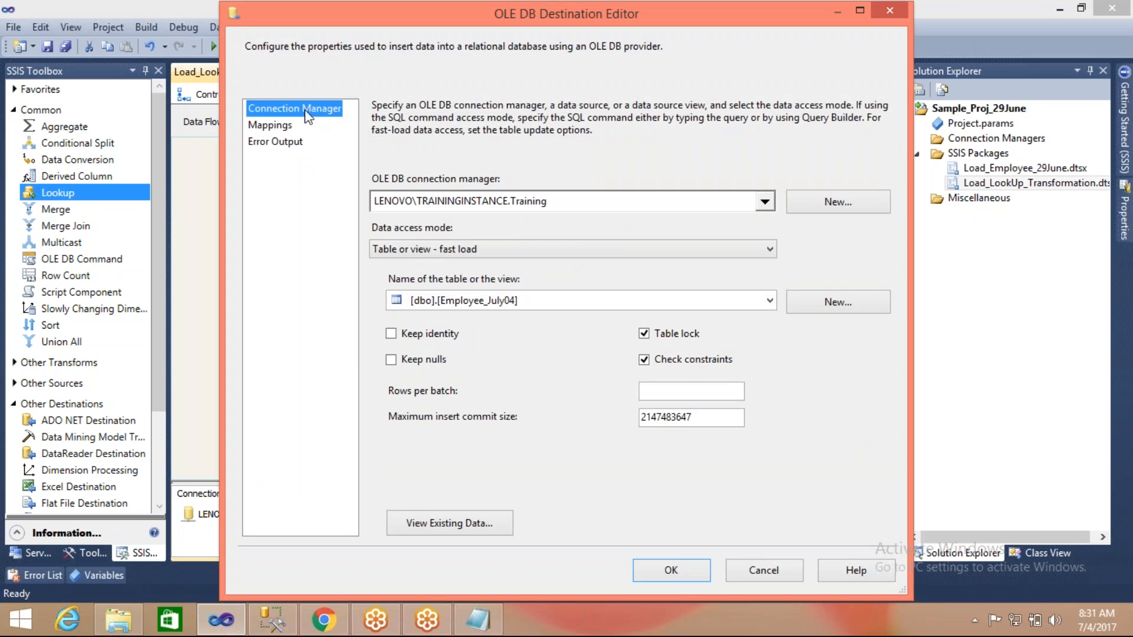
click(285, 125)
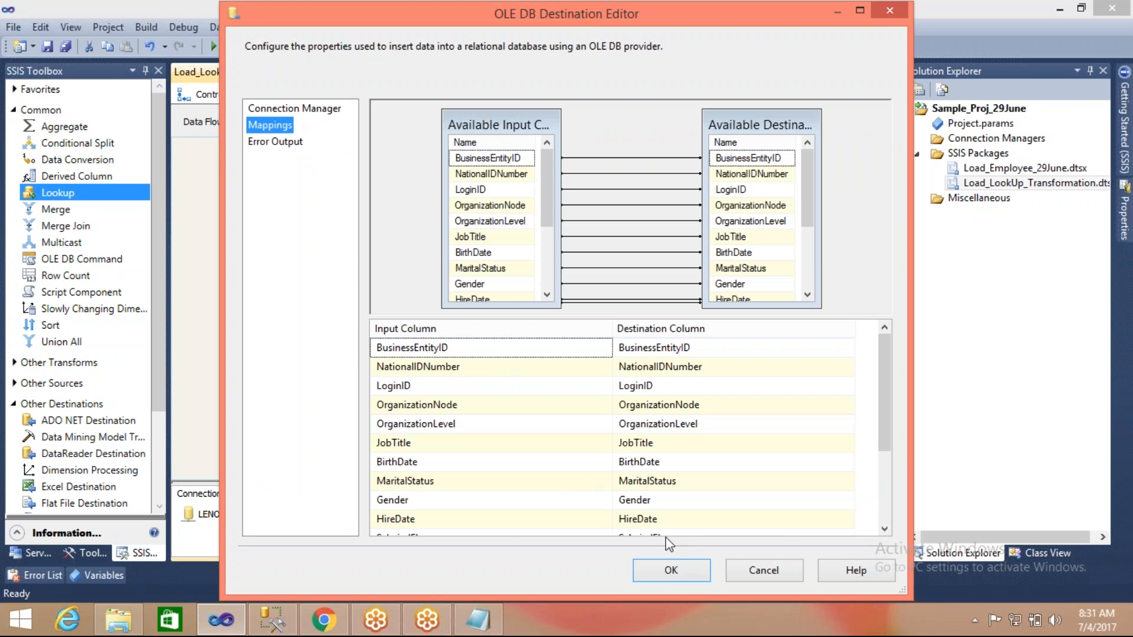
click(742, 576)
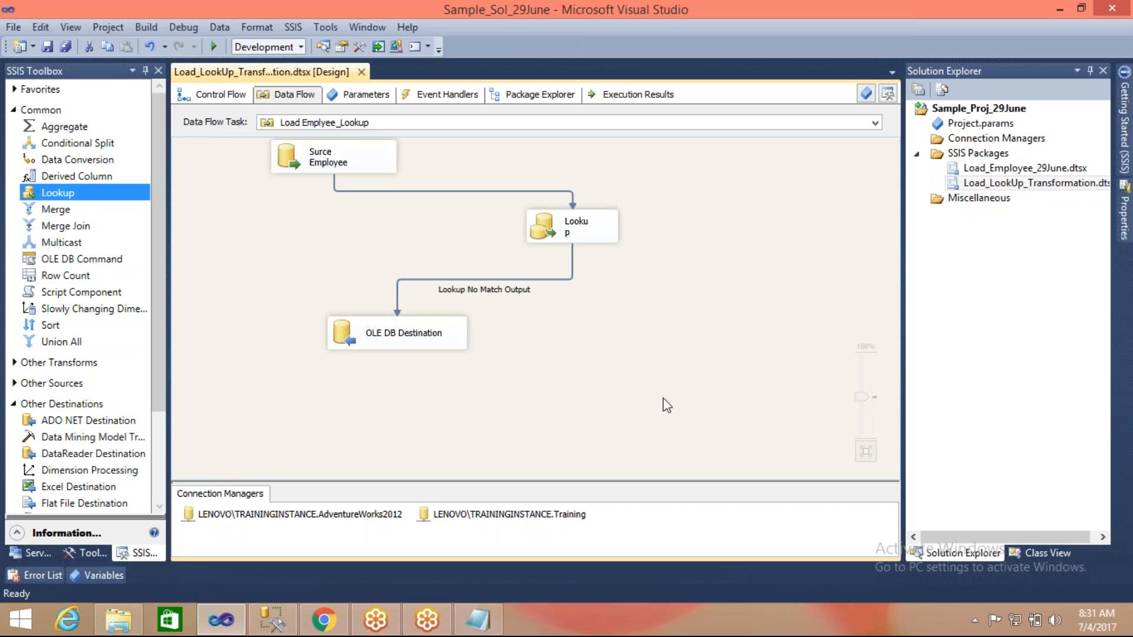
Run the Load_LookUp_Transformation package to load the unmatched row, and stop debugging when execution completes
click(212, 48)
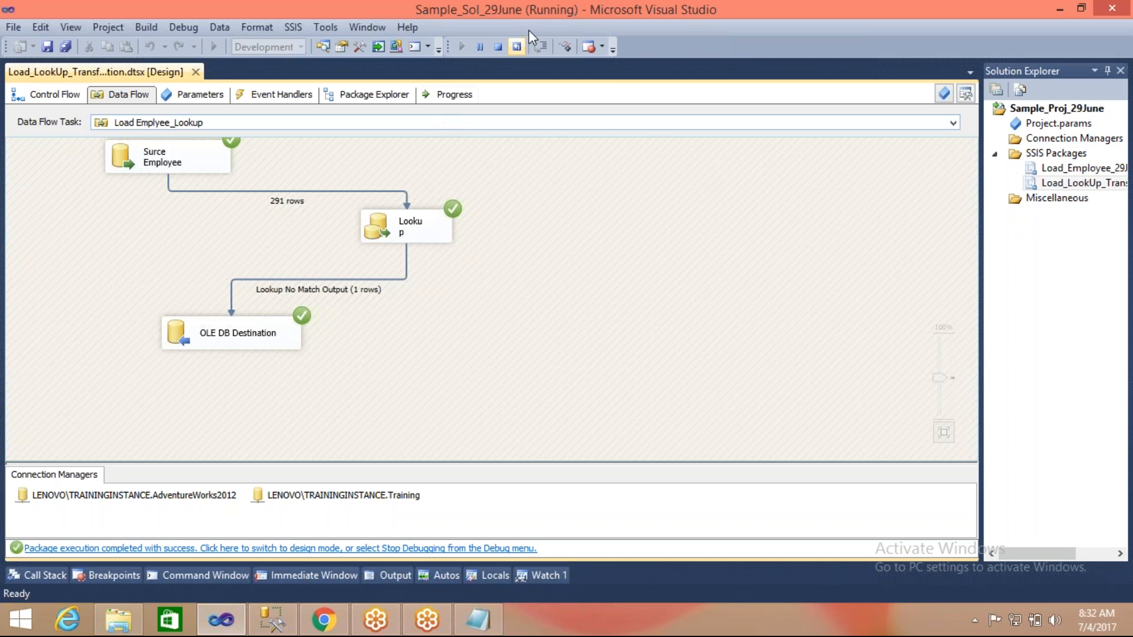
click(499, 47)
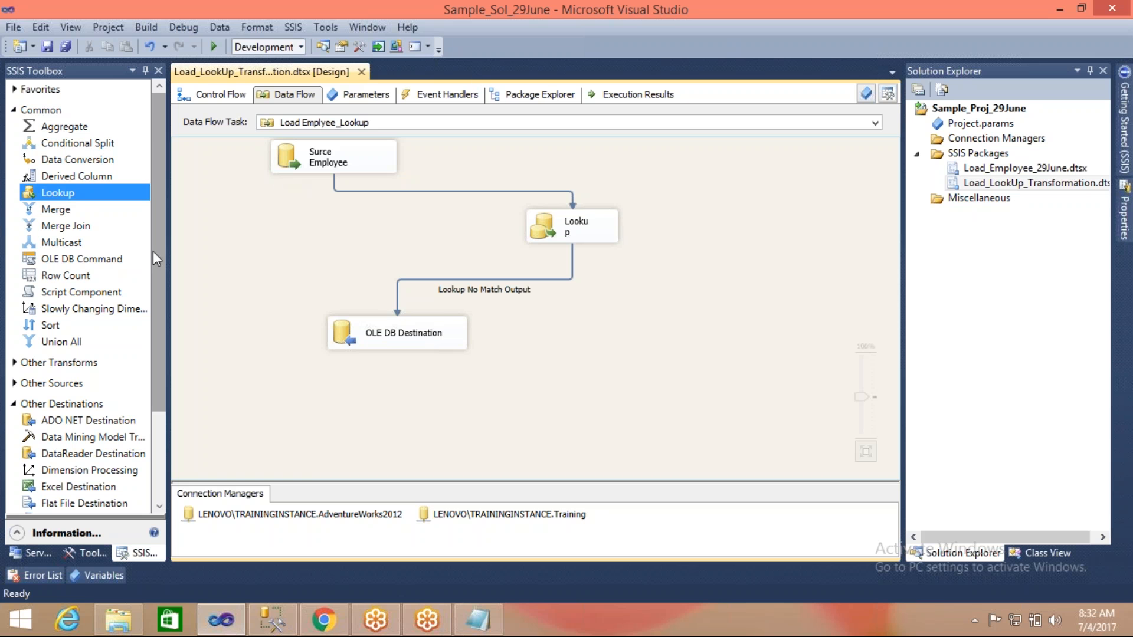
Add an OLE DB Command to the data flow below the Lookup and space it apart from the OLE DB Destination
click(93, 263)
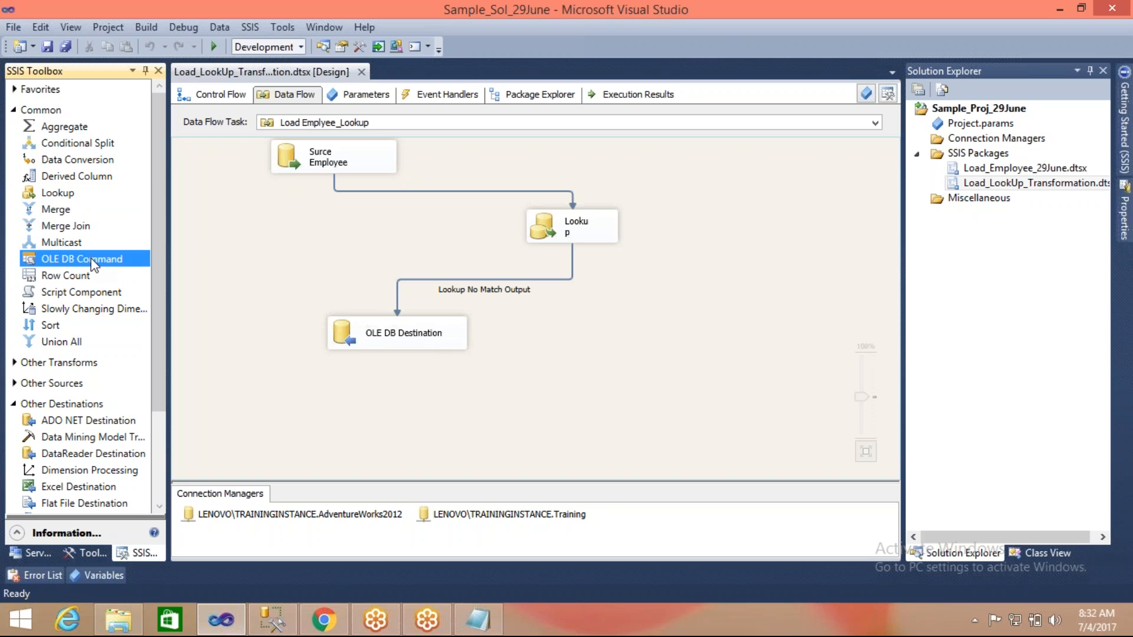
drag(93, 264, 653, 321)
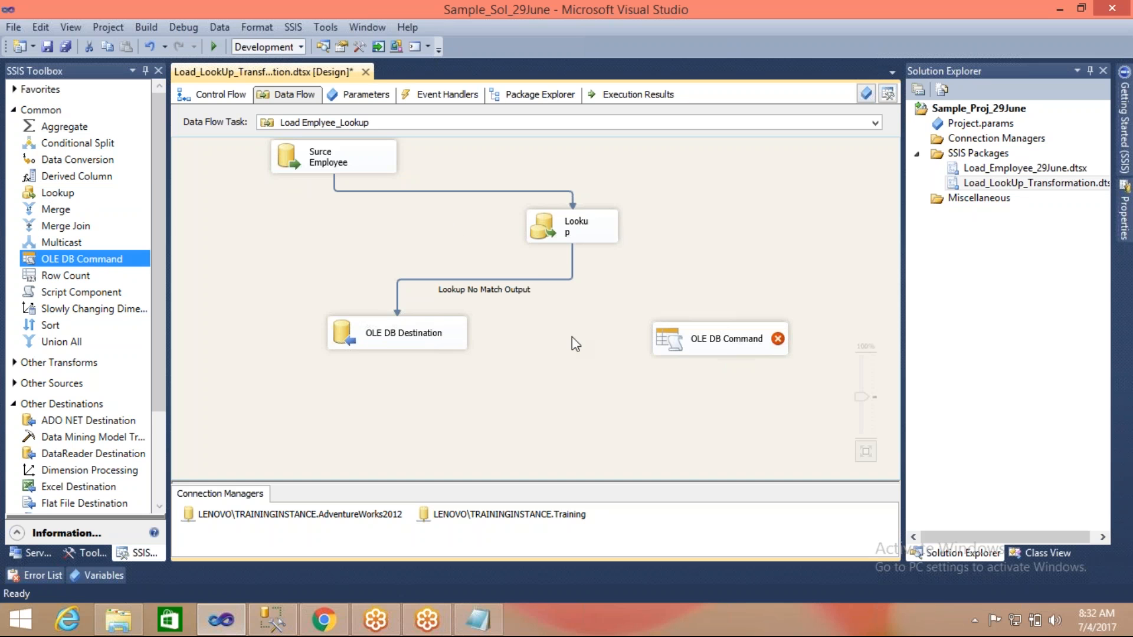
drag(379, 339, 316, 341)
drag(665, 338, 636, 338)
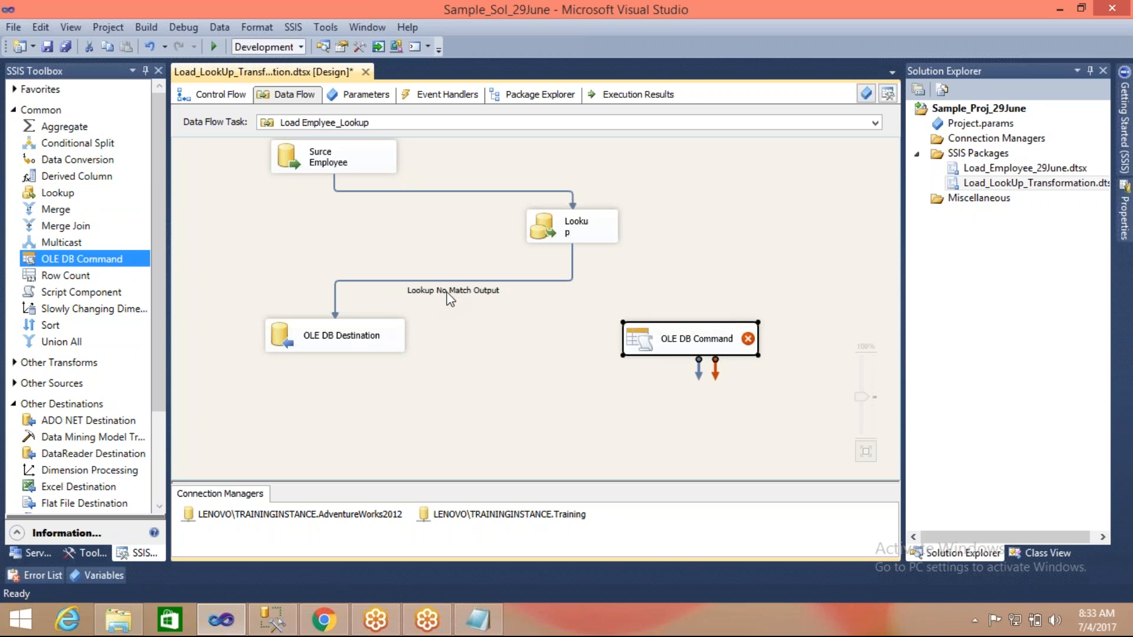
Move the Lookup between the two lower components and connect its Lookup Match Output to the OLE DB Command
drag(539, 230, 468, 232)
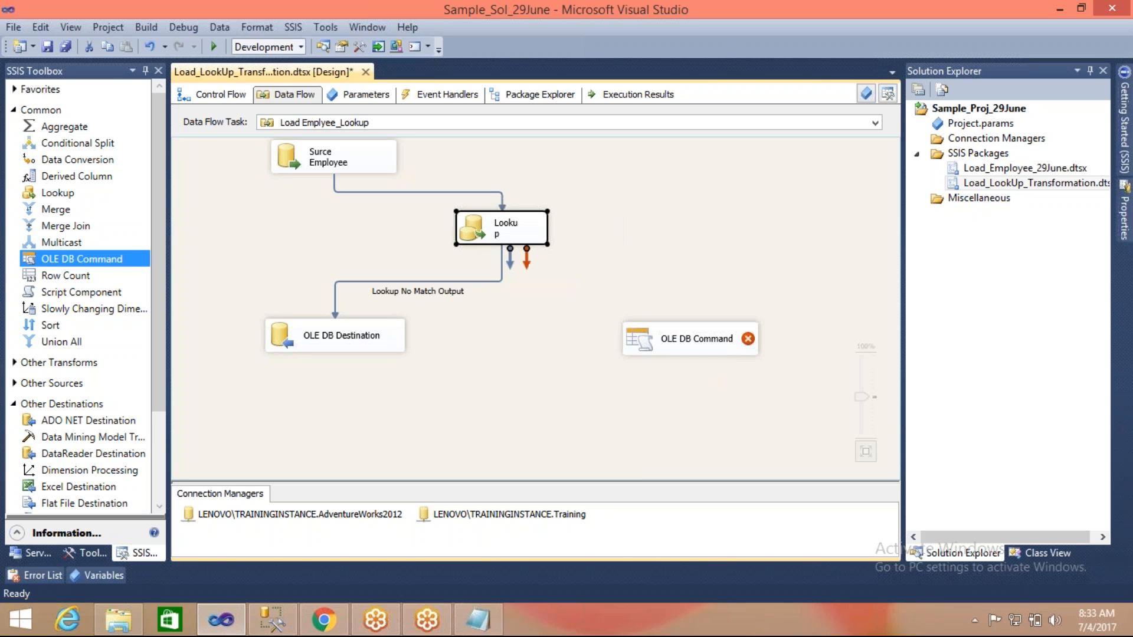
click(497, 327)
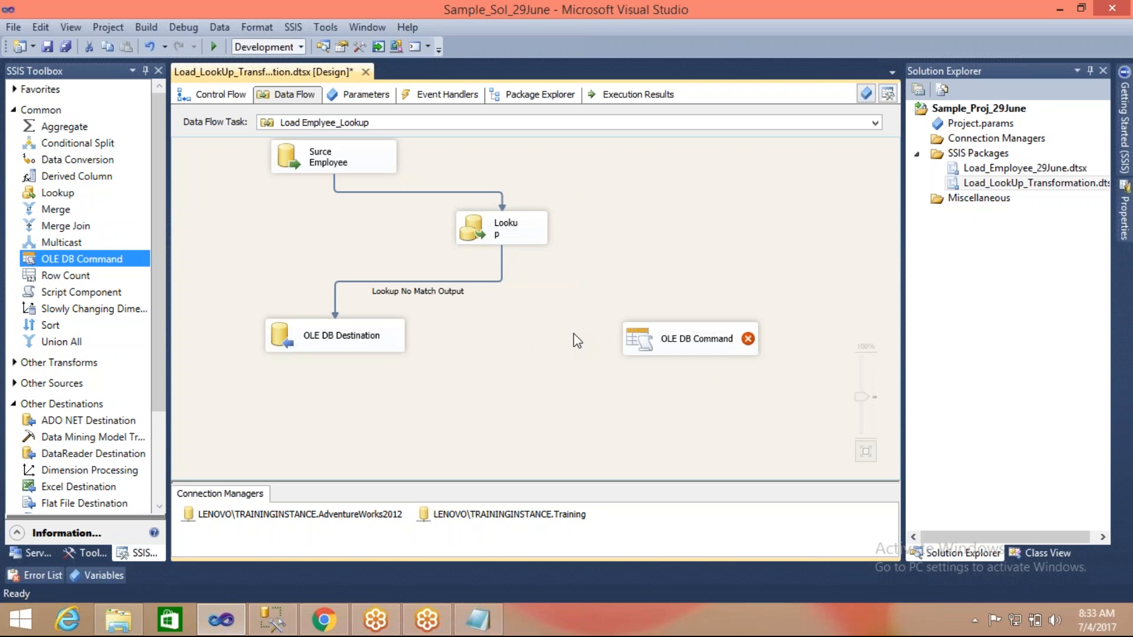
click(516, 234)
drag(511, 265, 659, 335)
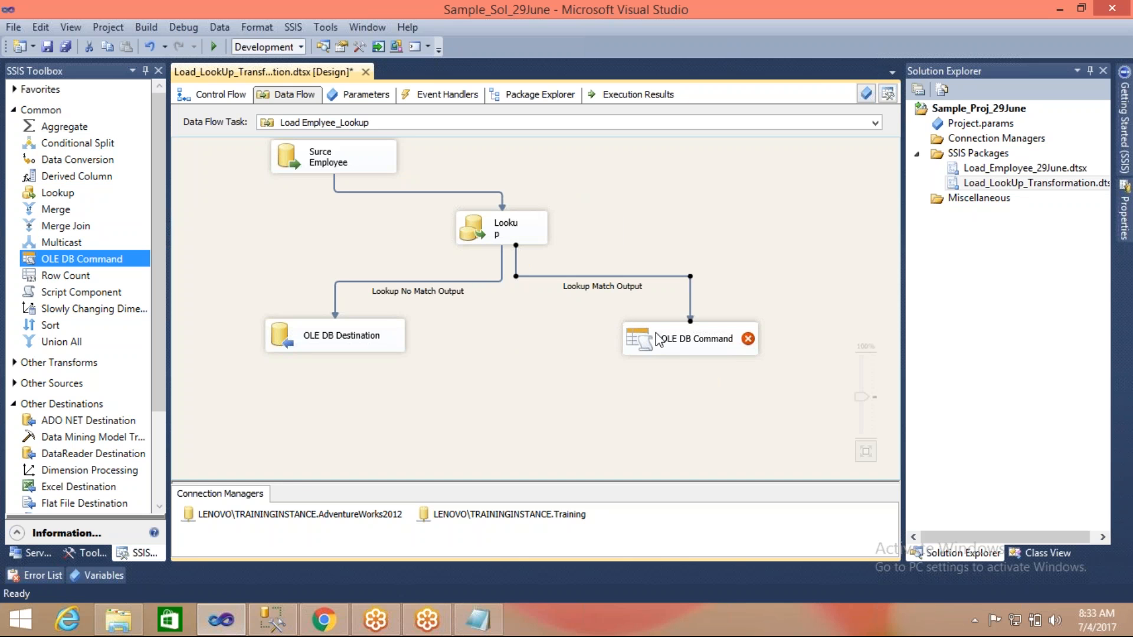
click(694, 341)
click(612, 342)
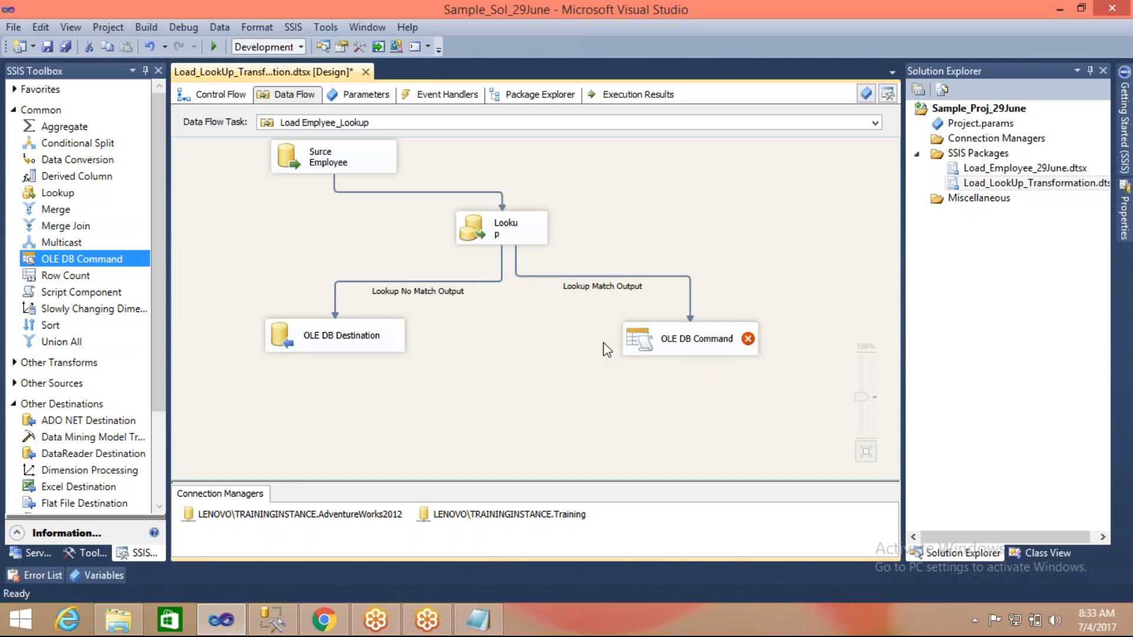
Open the OLE DB Command's advanced editor, and switch to SQL Server Management Studio to check the target table employee_july04 in the query
double_click(646, 342)
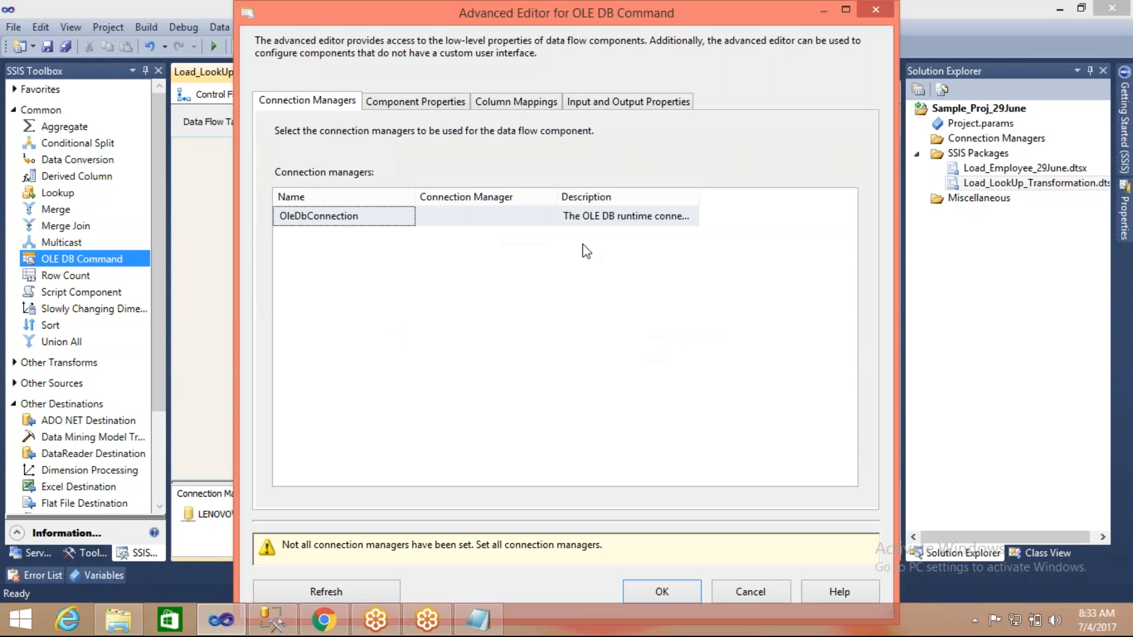
click(551, 218)
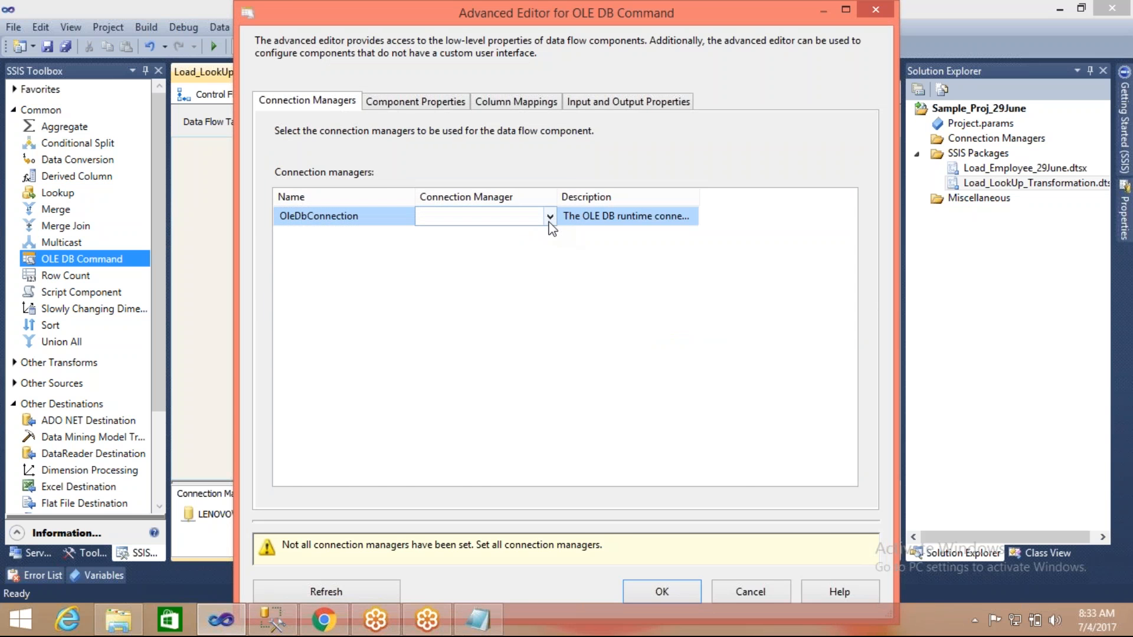
click(251, 625)
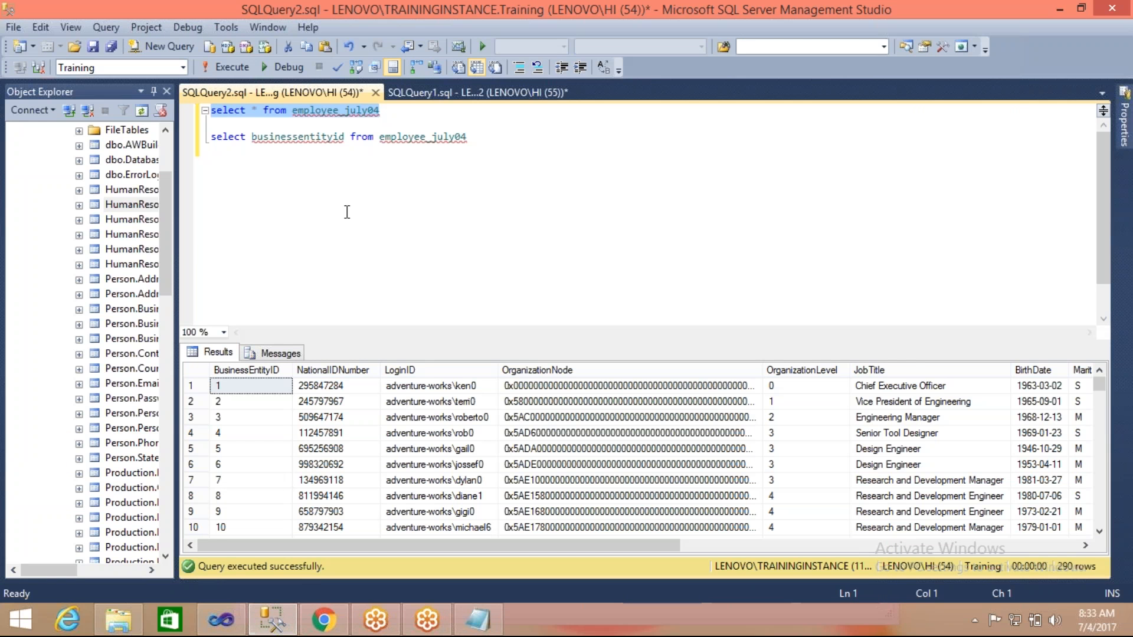
click(359, 119)
double_click(358, 112)
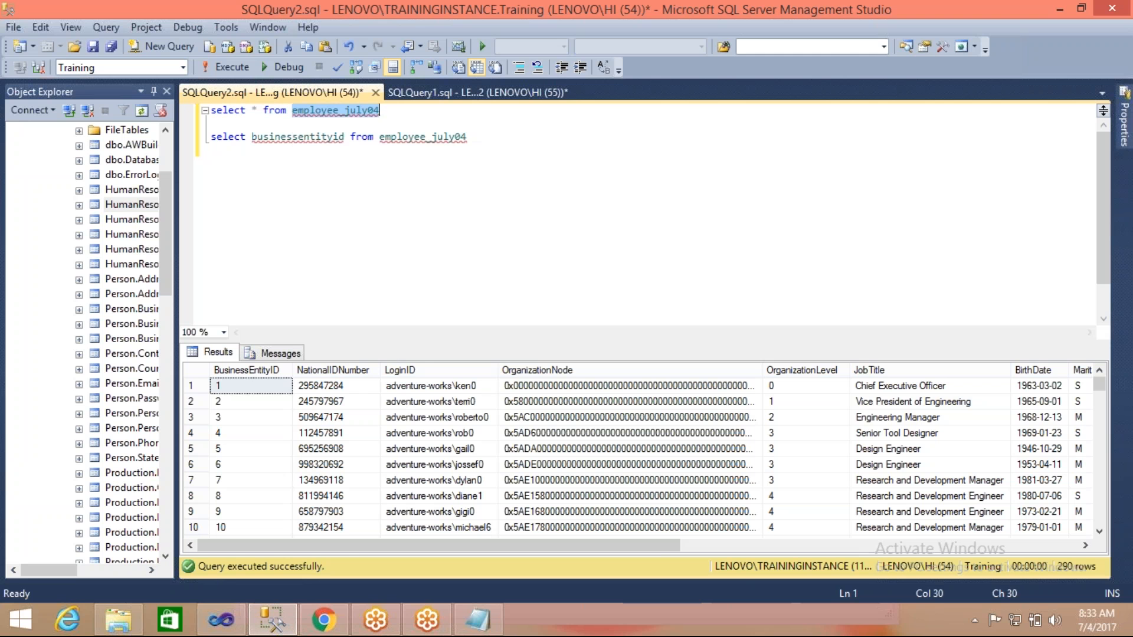
Switch back to Visual Studio, widen the Connection Manager column and assign LENOVO\TRAININGINSTANCE.Training as the OLE DB Command's connection
click(221, 620)
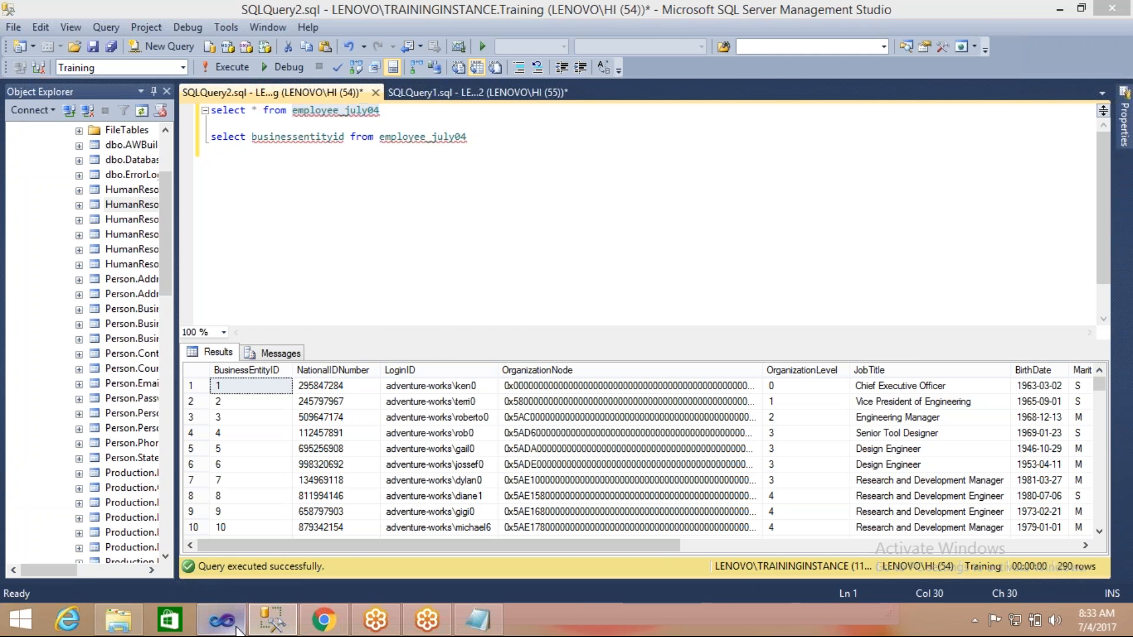
click(545, 222)
click(550, 216)
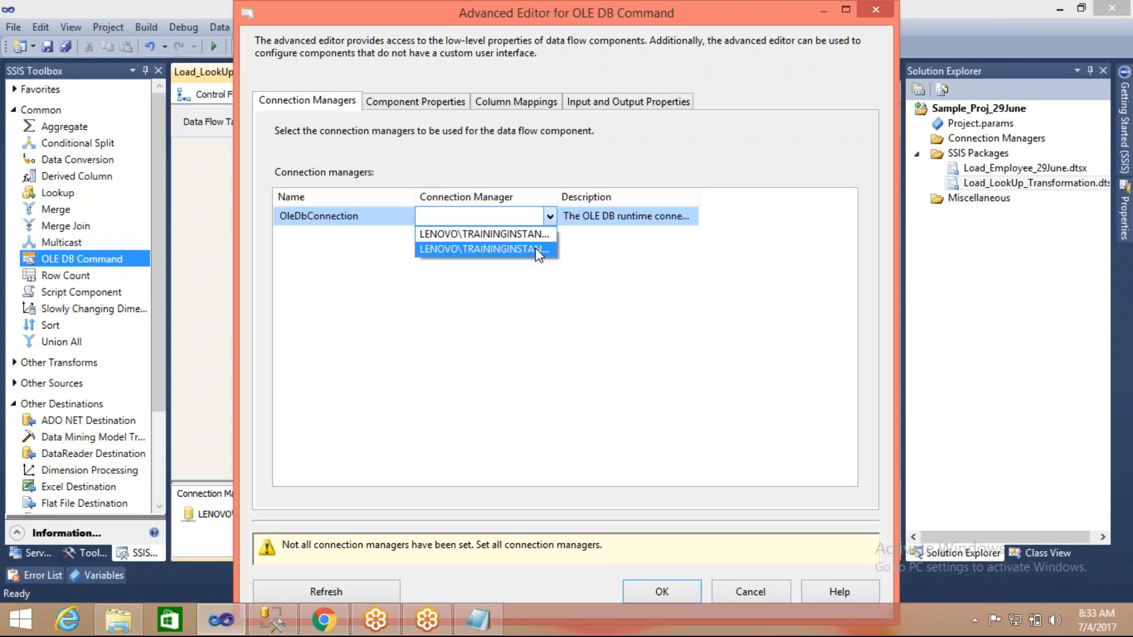
click(562, 201)
drag(562, 201, 697, 200)
click(687, 216)
click(596, 248)
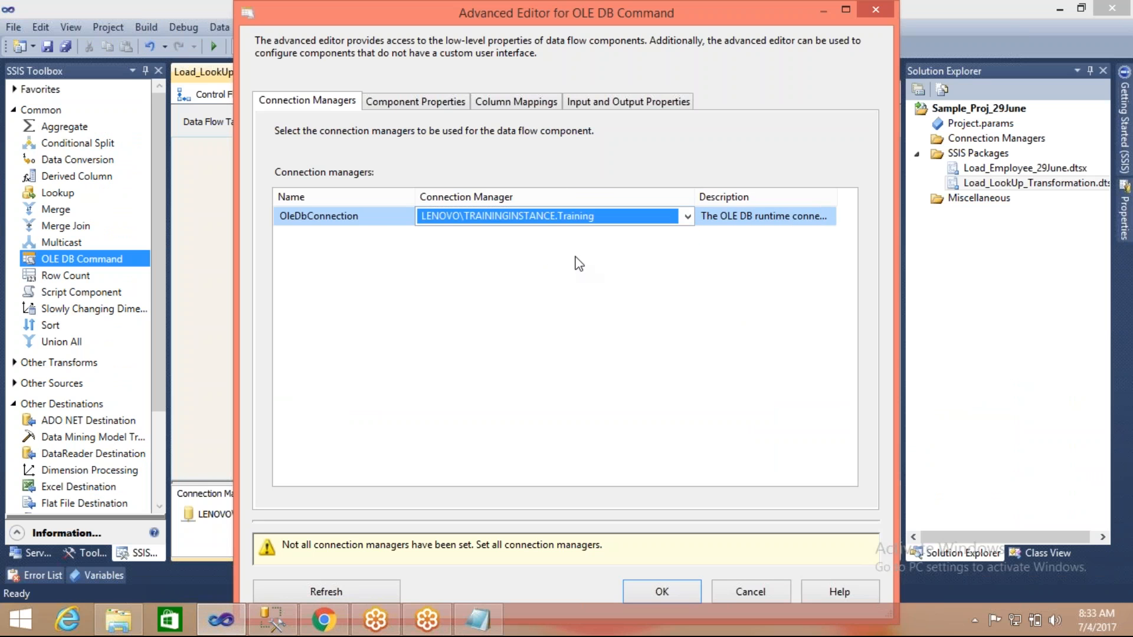
Select the SqlCommand property among the OLE DB Command's custom component properties
click(435, 105)
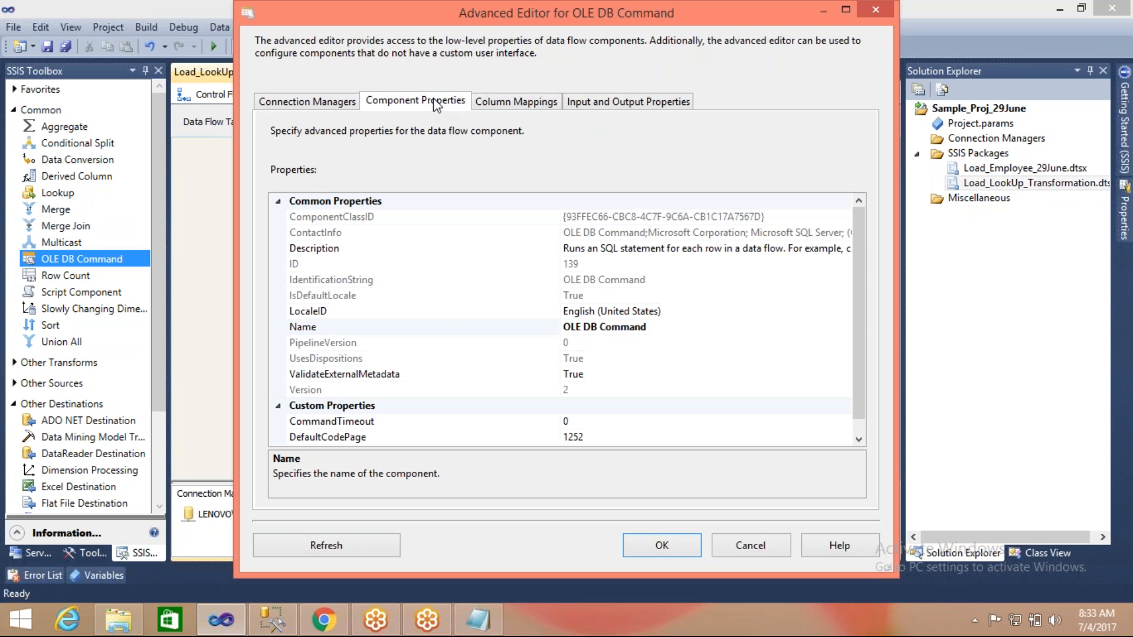
click(859, 427)
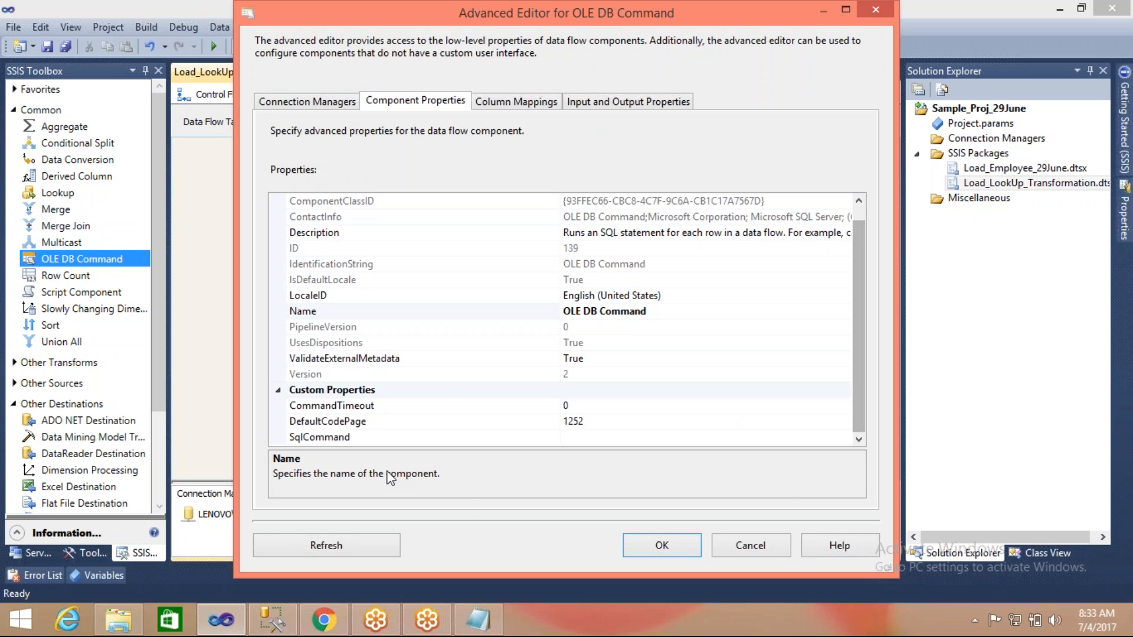
click(338, 438)
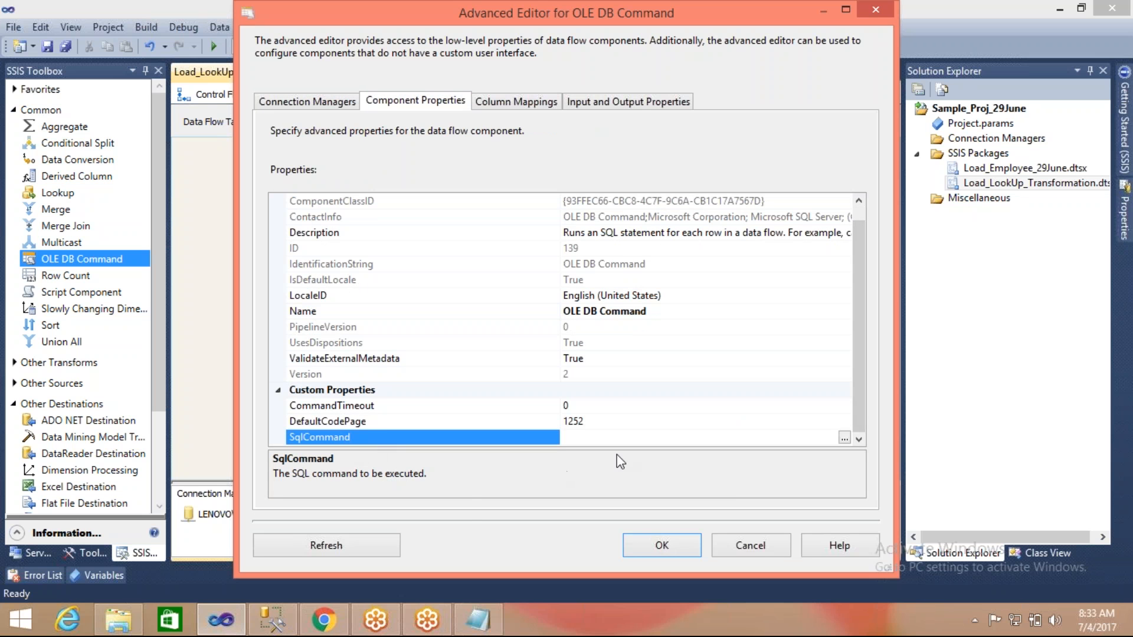
Open the value editor for the SqlCommand property, and in SQL Server Management Studio add blank lines below the last query
click(844, 438)
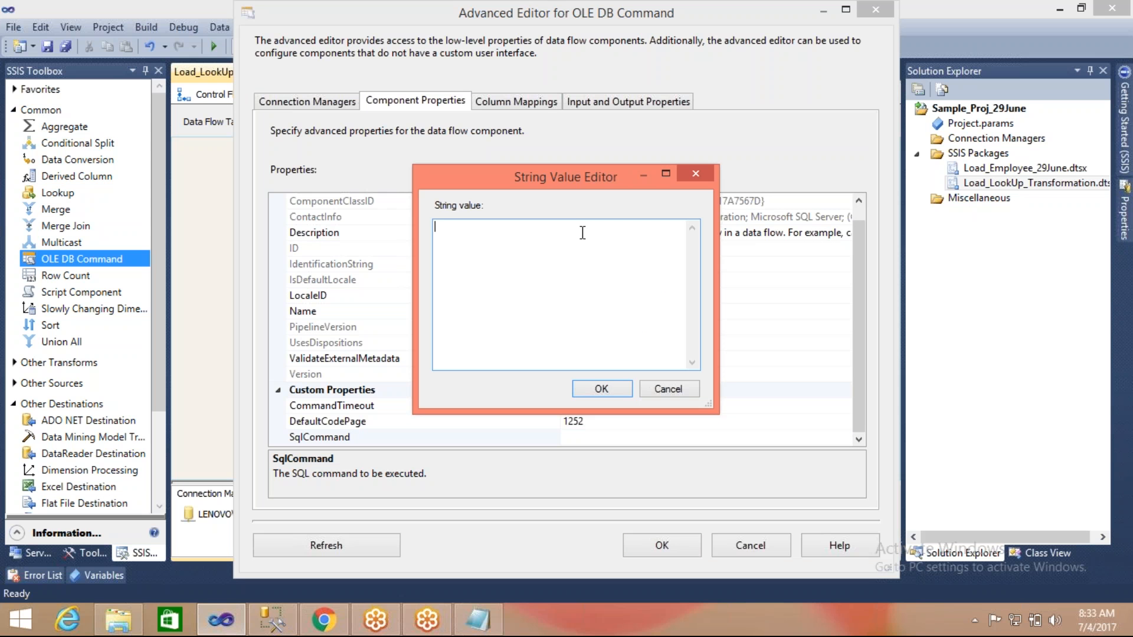
click(273, 619)
click(476, 137)
key(Return)
key(Return)
Start an UPDATE statement for employee_july04 with a set clause below the existing select queries
text(Update)
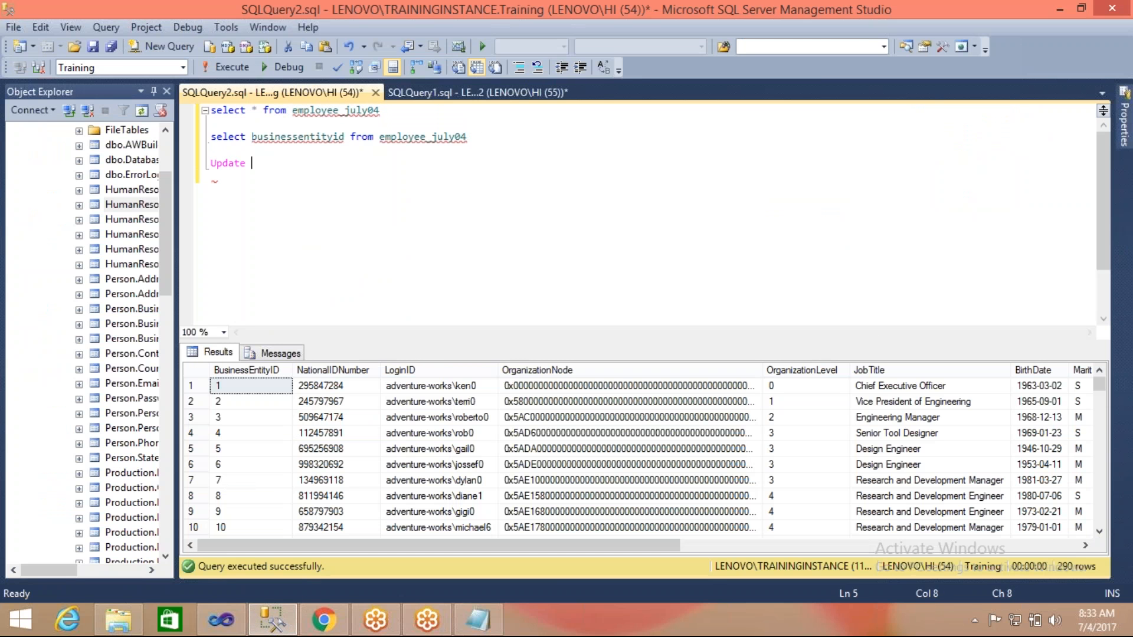
double_click(334, 111)
key(ctrl+c)
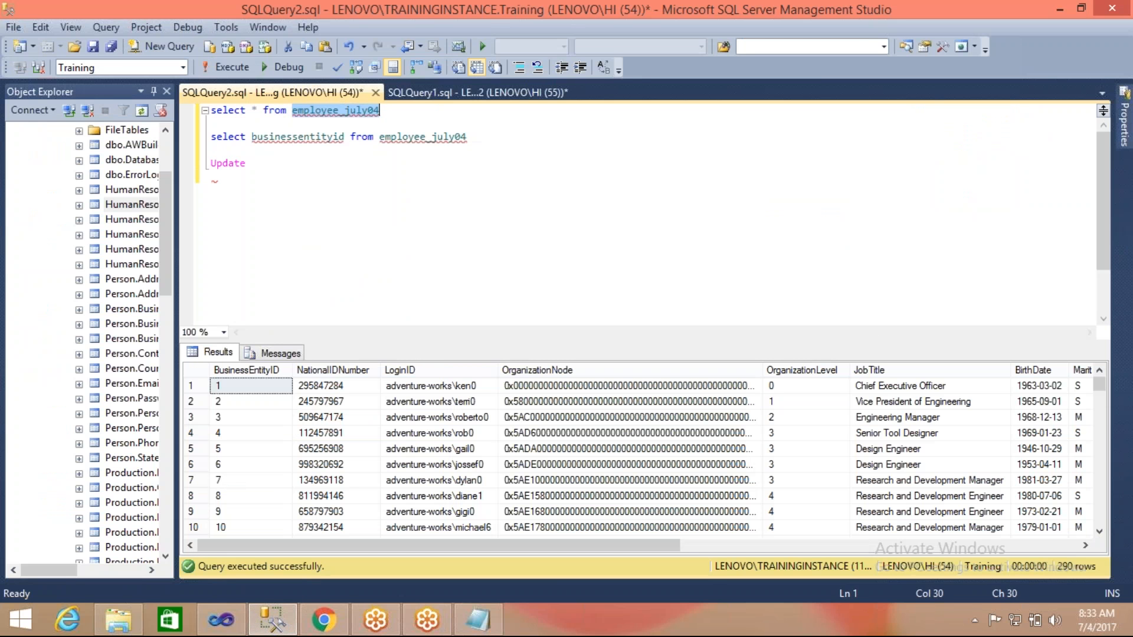
click(265, 161)
key(ctrl+v)
key(Return)
text(set )
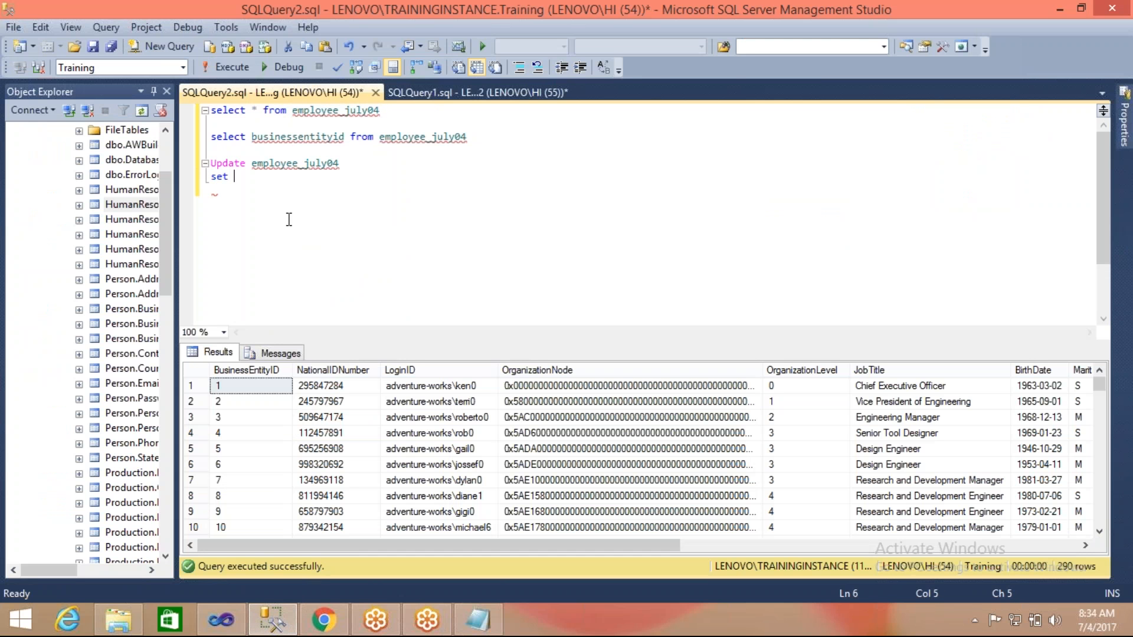
text(na)
drag(178, 232, 386, 231)
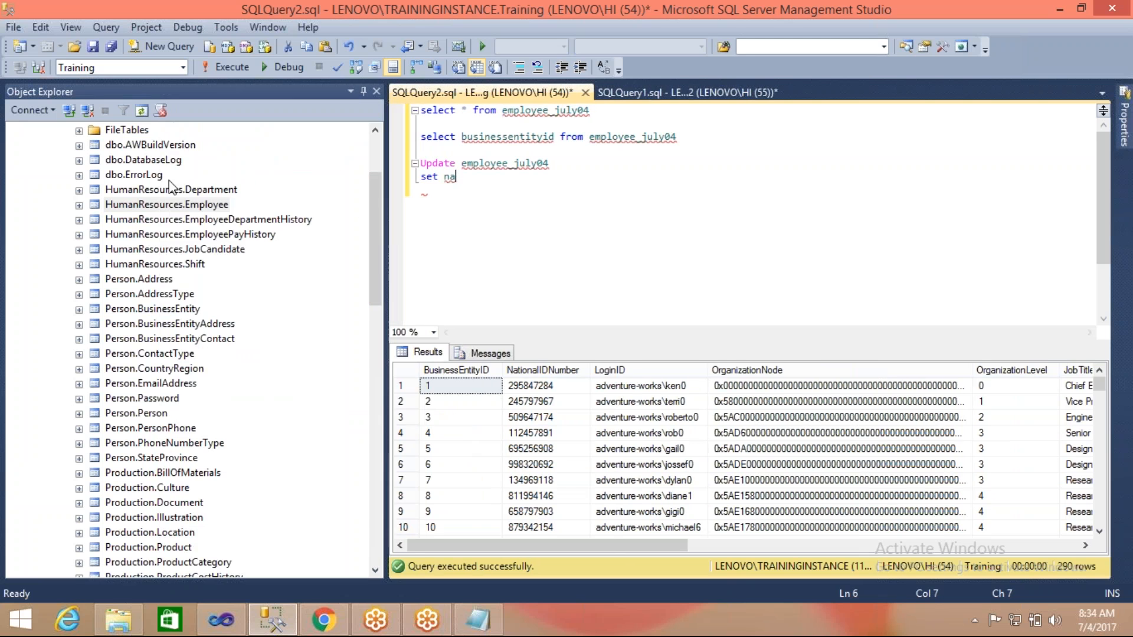
click(154, 208)
key(BackSpace)
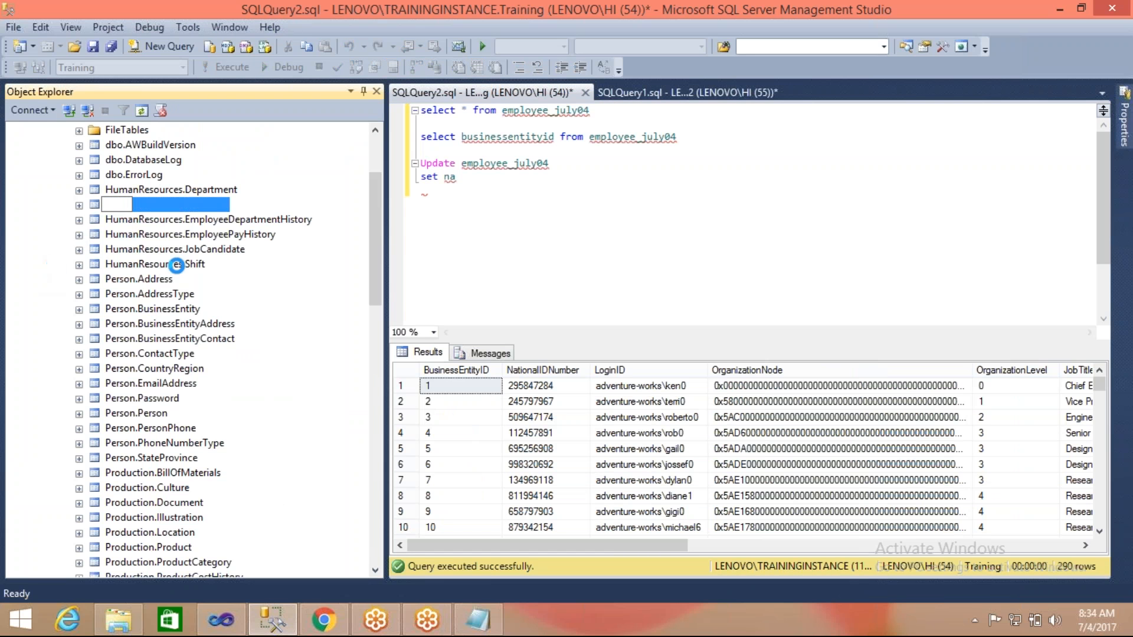
click(176, 265)
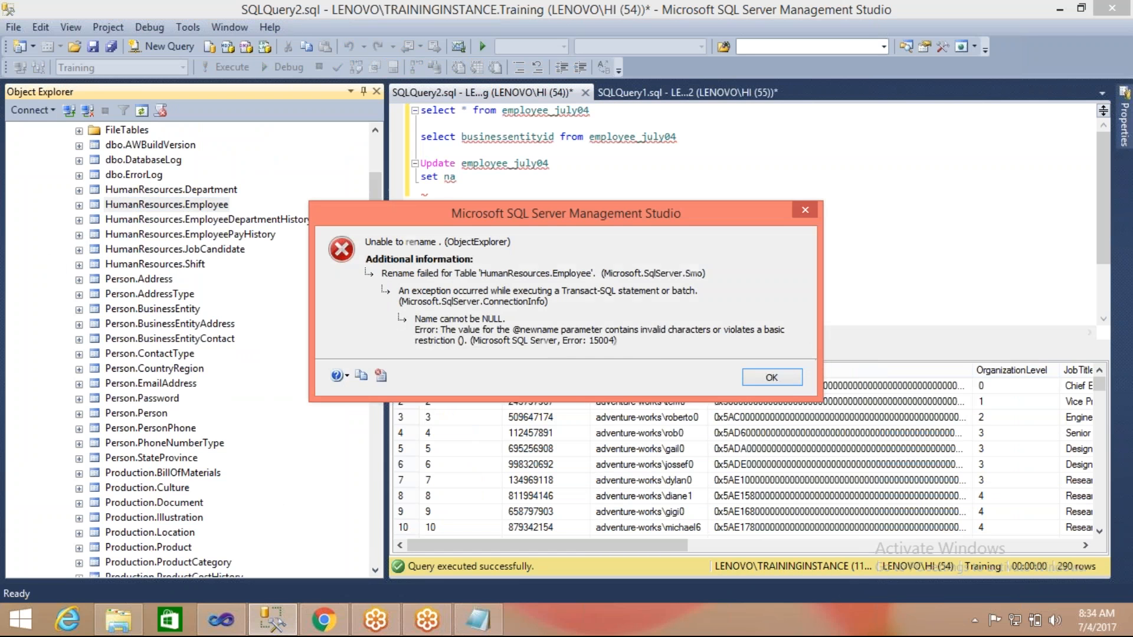
click(779, 381)
Collapse the AdventureWorks2012 database and expand the tables of the Training database
key(a)
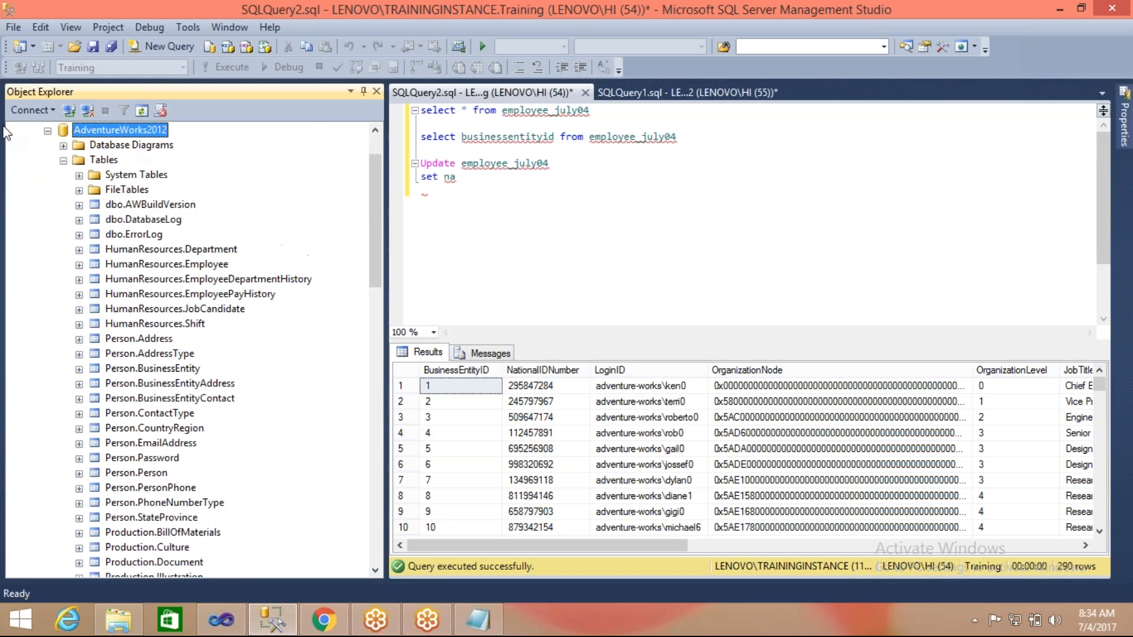
click(48, 132)
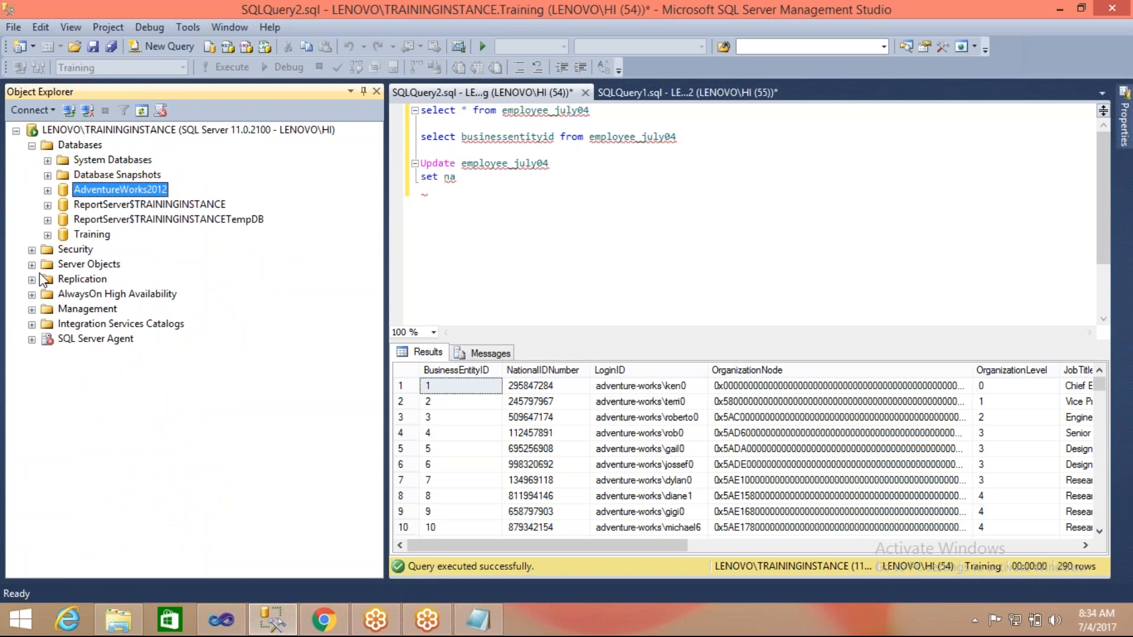
click(76, 235)
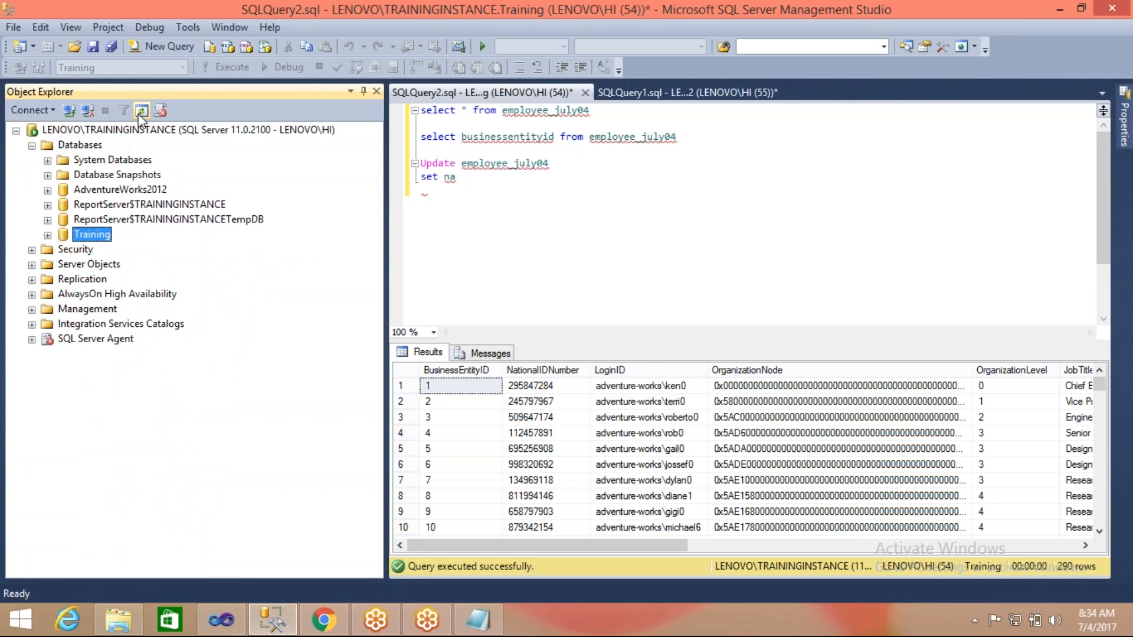
click(47, 235)
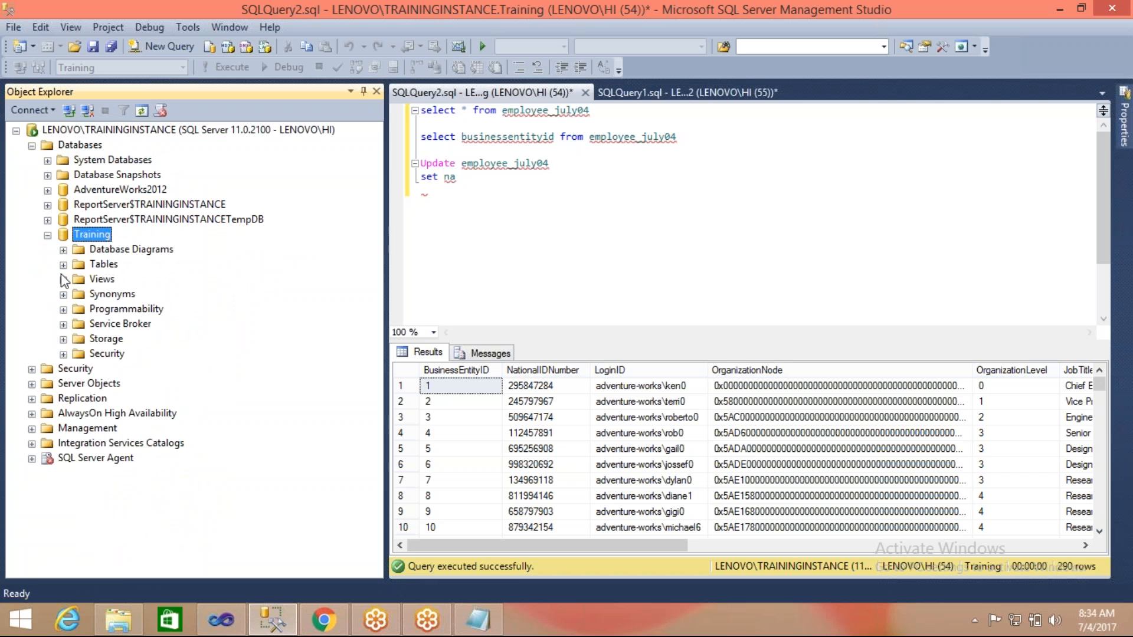
click(63, 265)
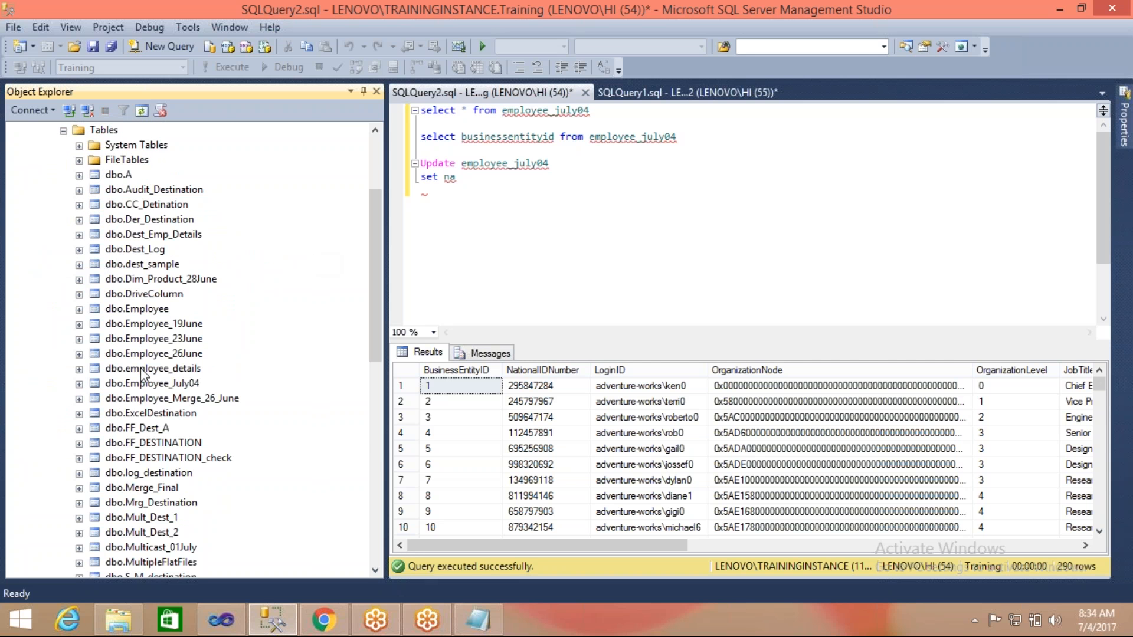
right_click(152, 384)
click(168, 384)
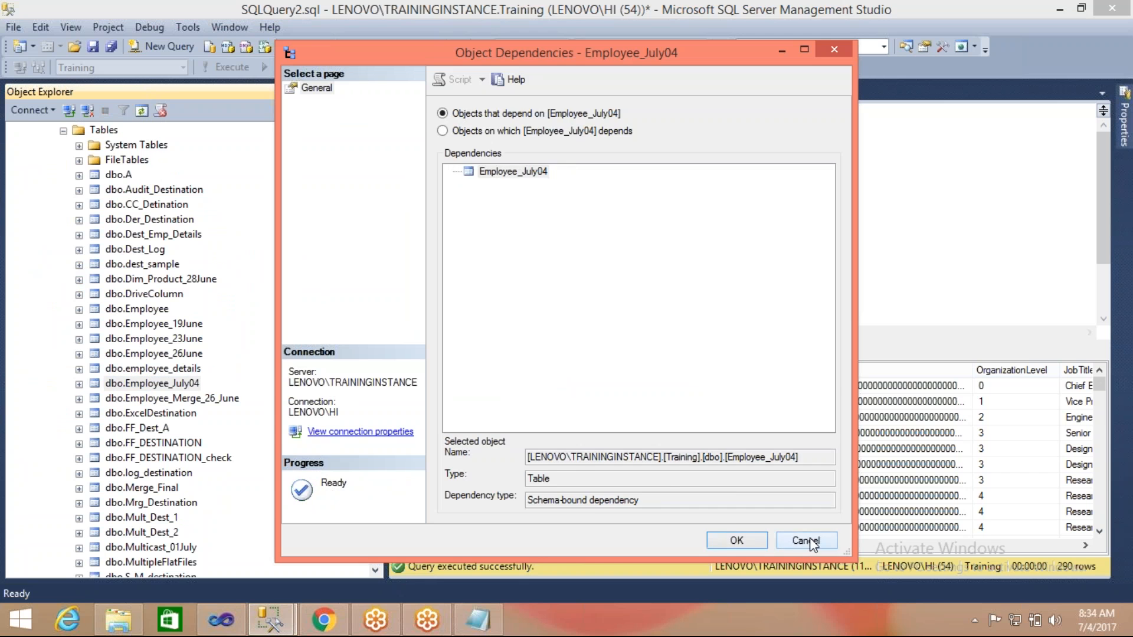
click(806, 540)
Script the dbo.Employee_July04 table as UPDATE to the clipboard and replace the unfinished Update statement with that script
right_click(158, 381)
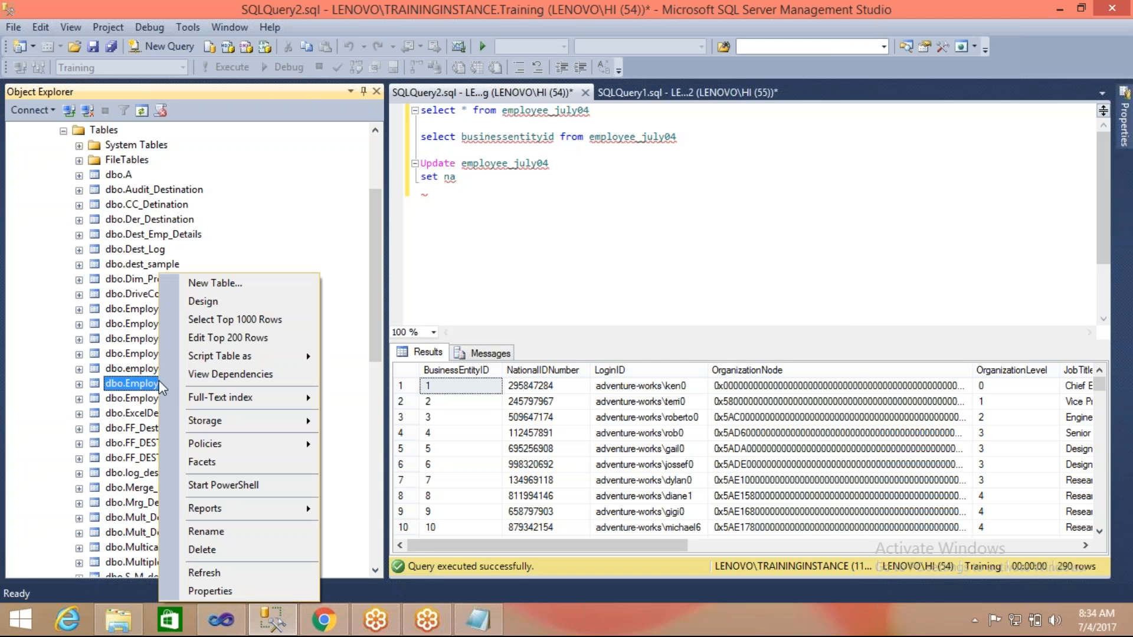
mouse_move(275, 360)
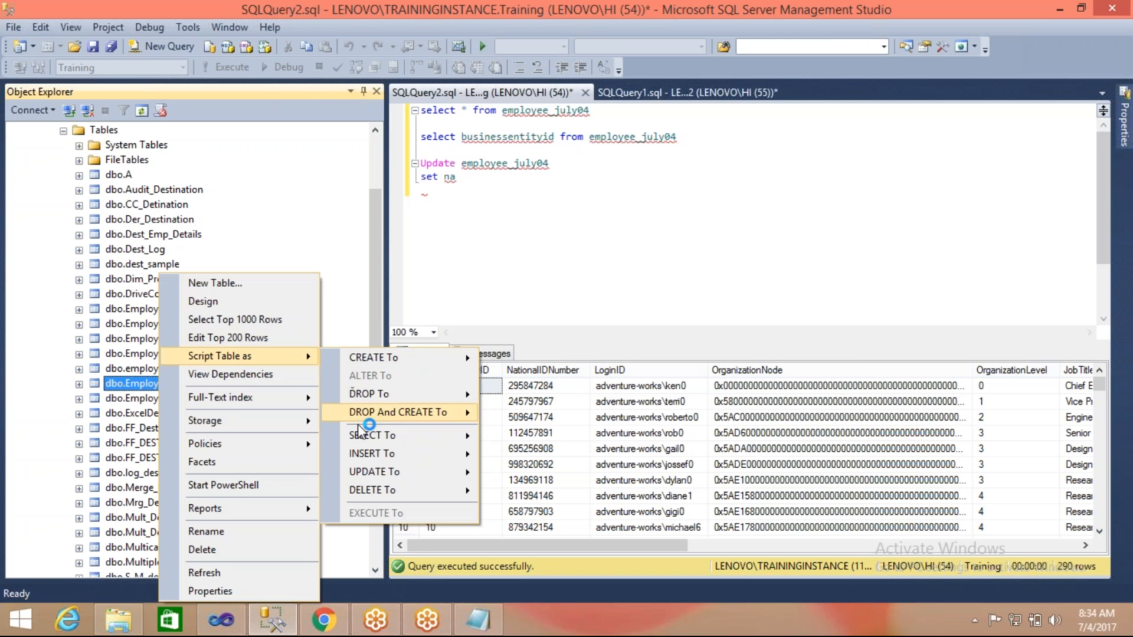
mouse_move(405, 475)
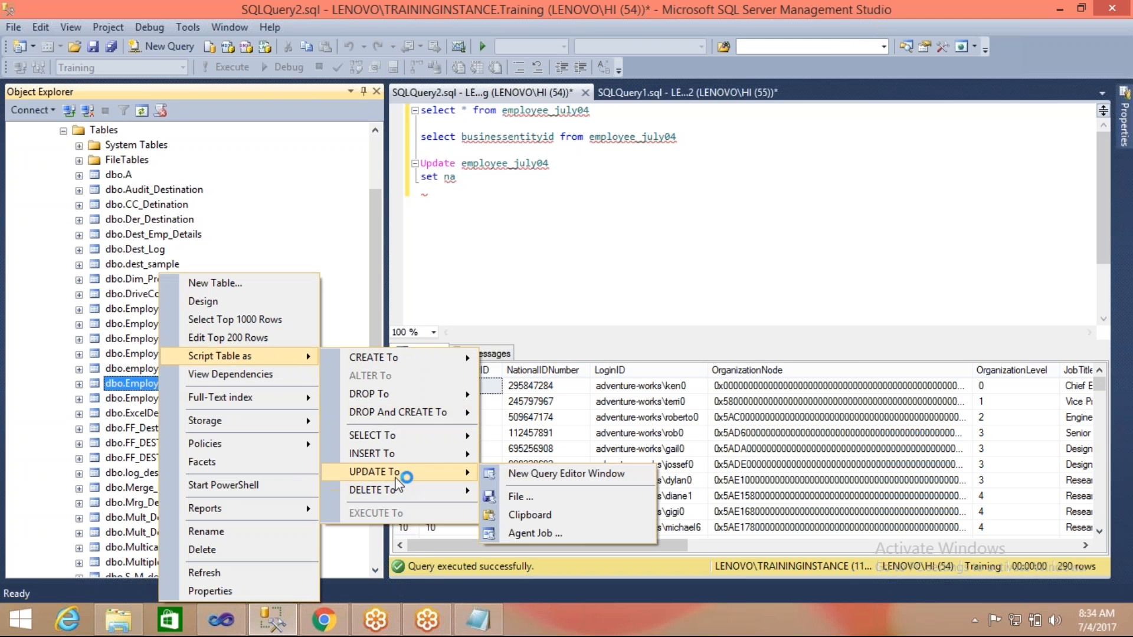
click(530, 516)
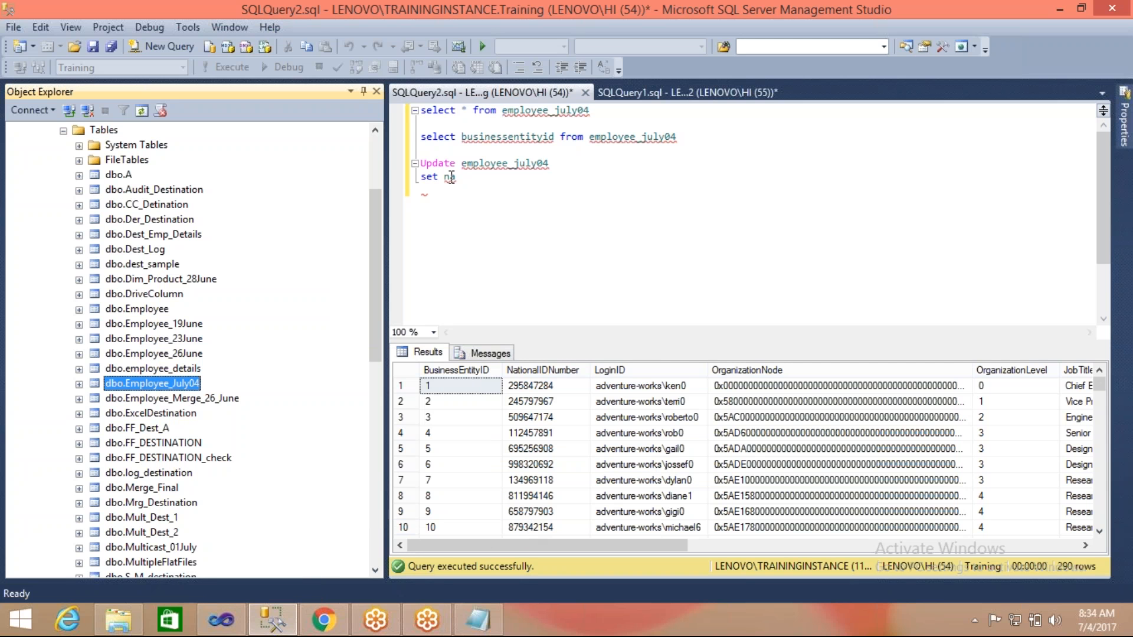
drag(469, 177, 420, 164)
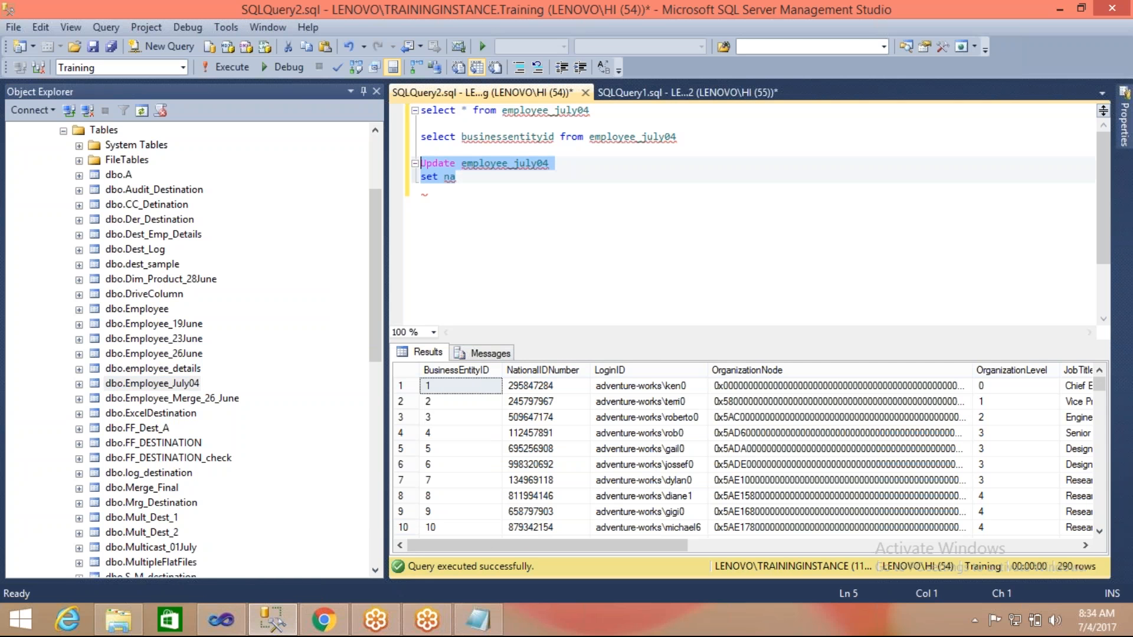
key(ctrl+v)
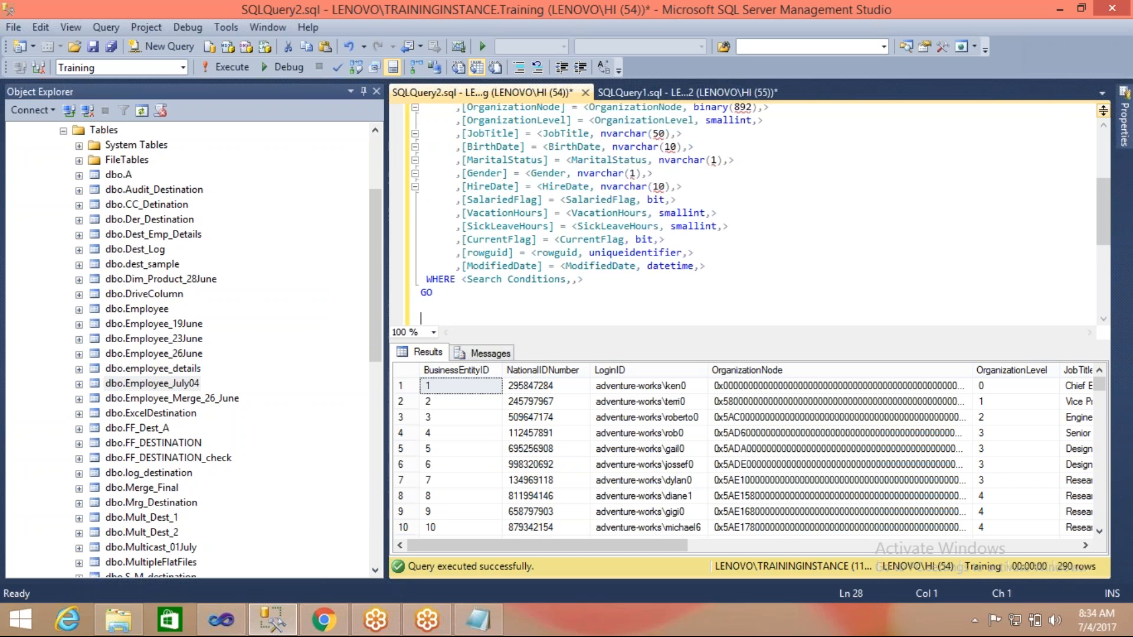
Enlarge the query editing area and delete the BusinessEntityID assignment from the SET clause of the UPDATE script
click(1103, 126)
click(1103, 126)
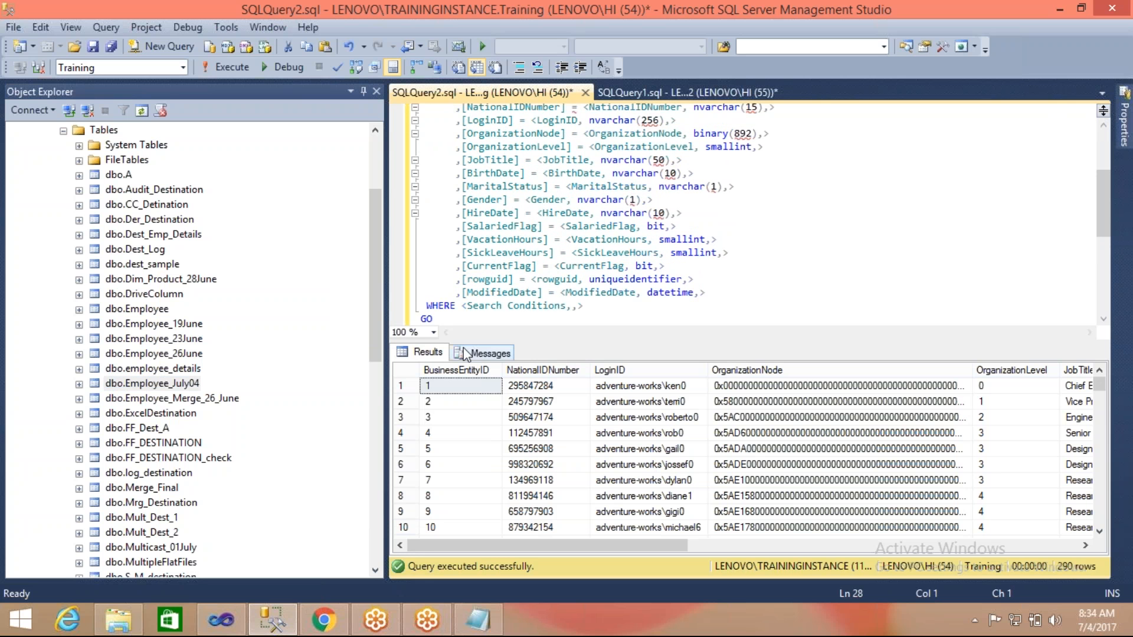
drag(456, 341, 456, 435)
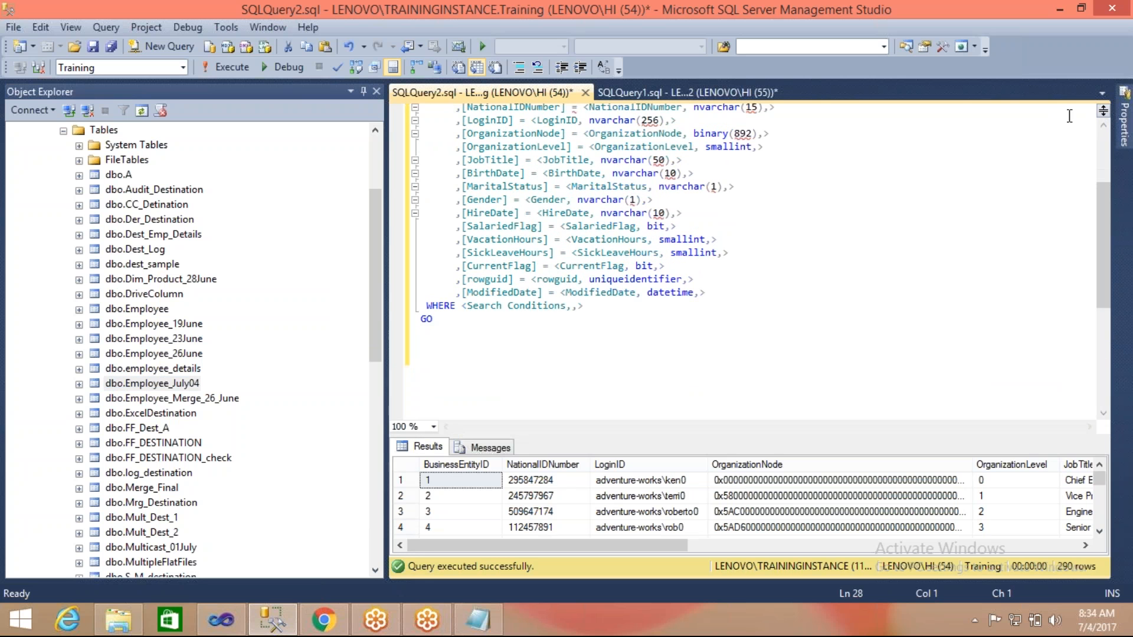
click(1103, 126)
click(1103, 125)
click(1103, 125)
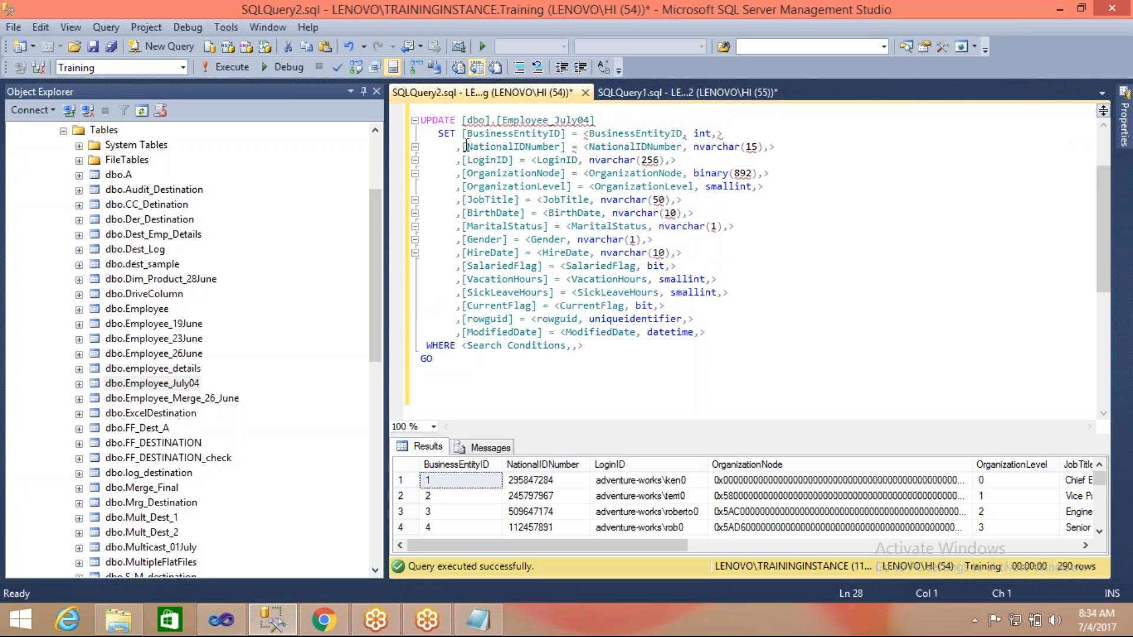
mouse_move(462, 135)
mouse_down()
mouse_move(690, 127)
mouse_move(462, 146)
mouse_up()
key(Delete)
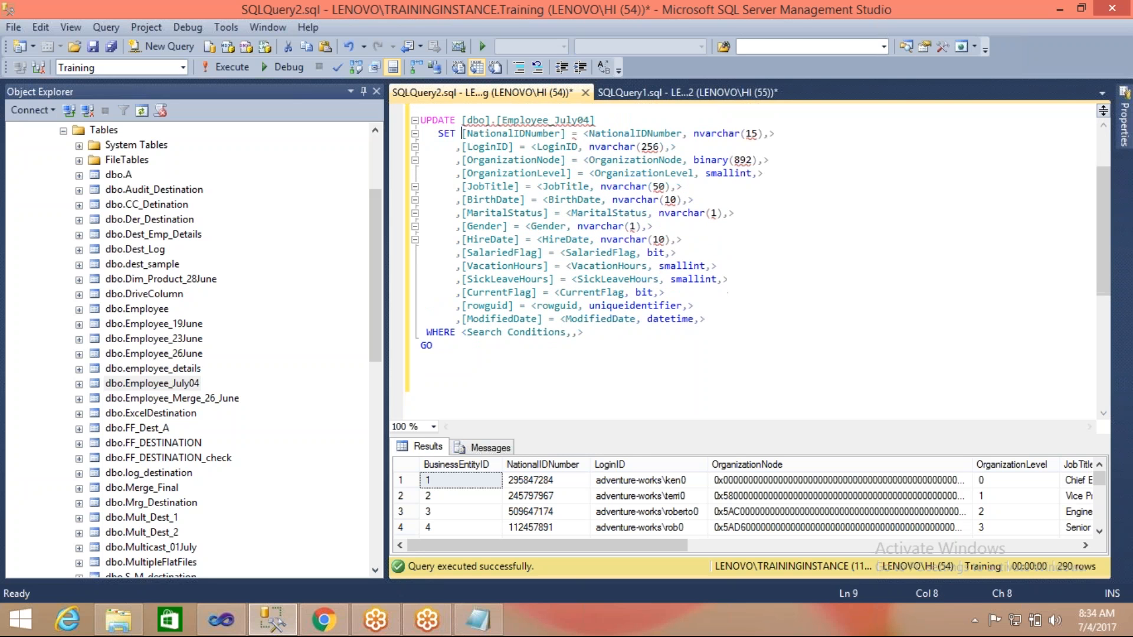
Remove the placeholder values after the equals signs for NationalIDNumber, LoginID and OrganizationNode
click(584, 134)
key(shift+End)
key(Delete)
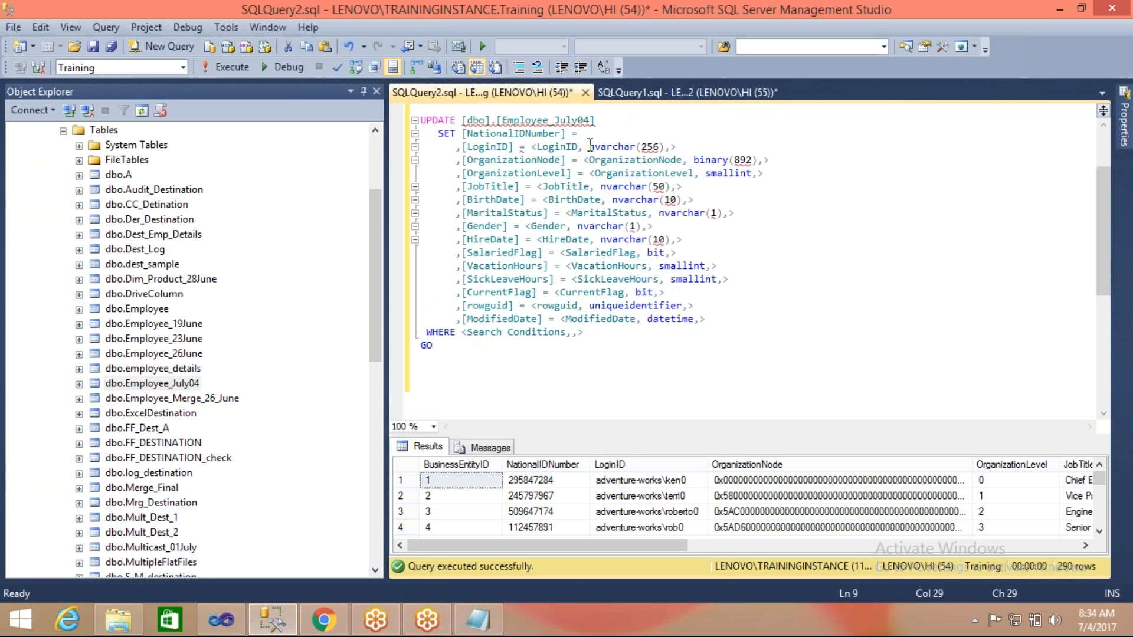
click(530, 147)
key(shift+End)
key(Delete)
click(584, 160)
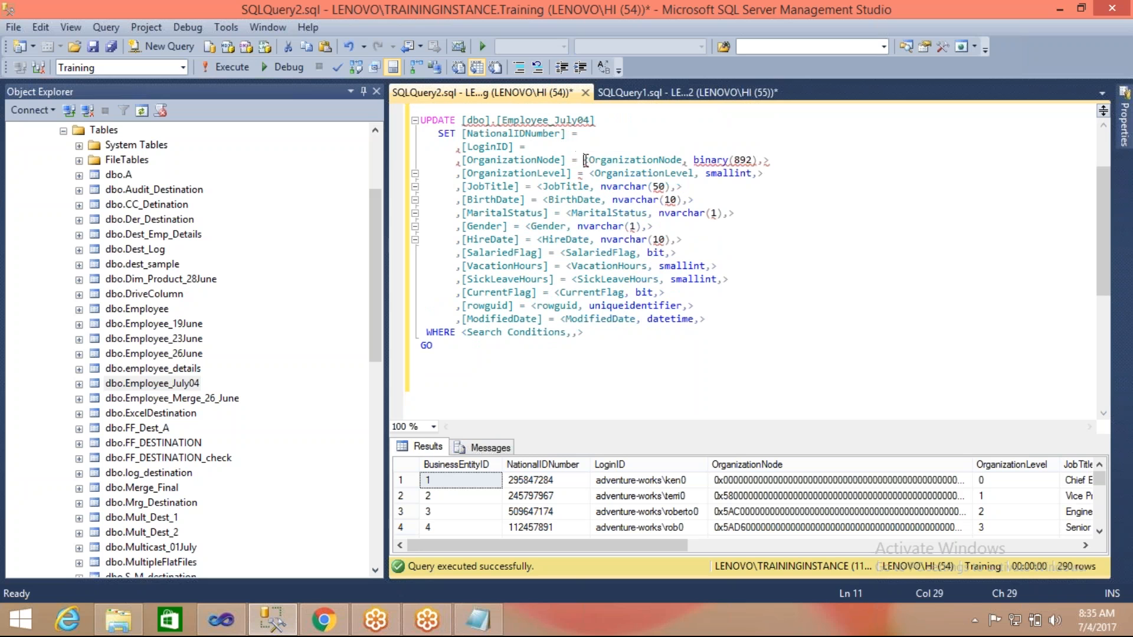
key(shift+End)
key(Delete)
Remove the placeholder values after the equals signs for OrganizationLevel, JobTitle and BirthDate
click(590, 173)
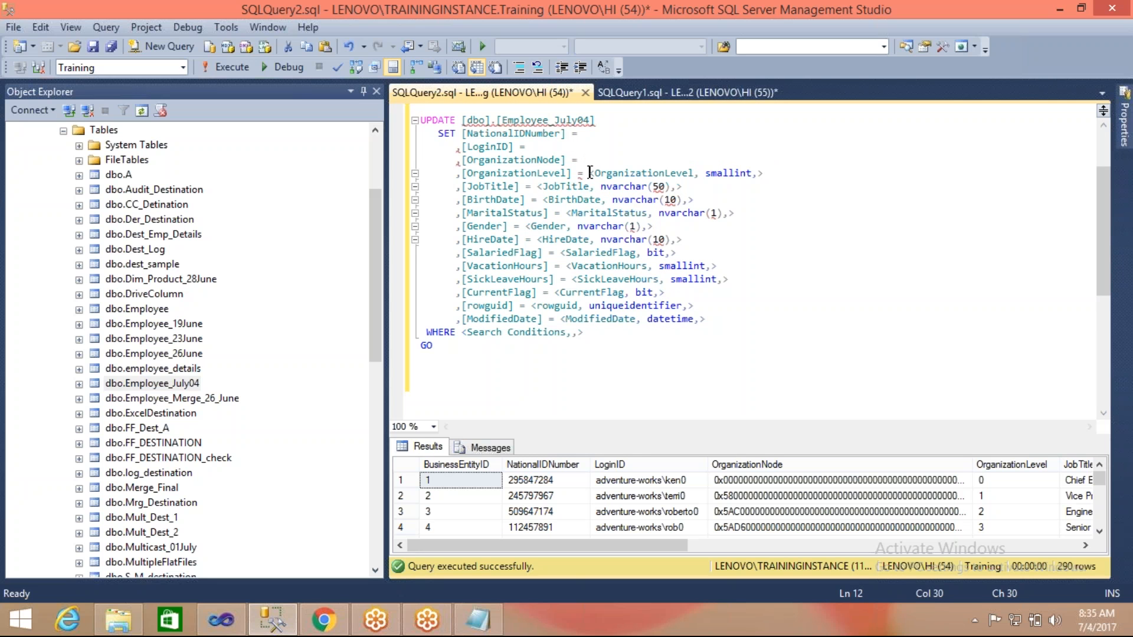
key(shift+End)
key(Delete)
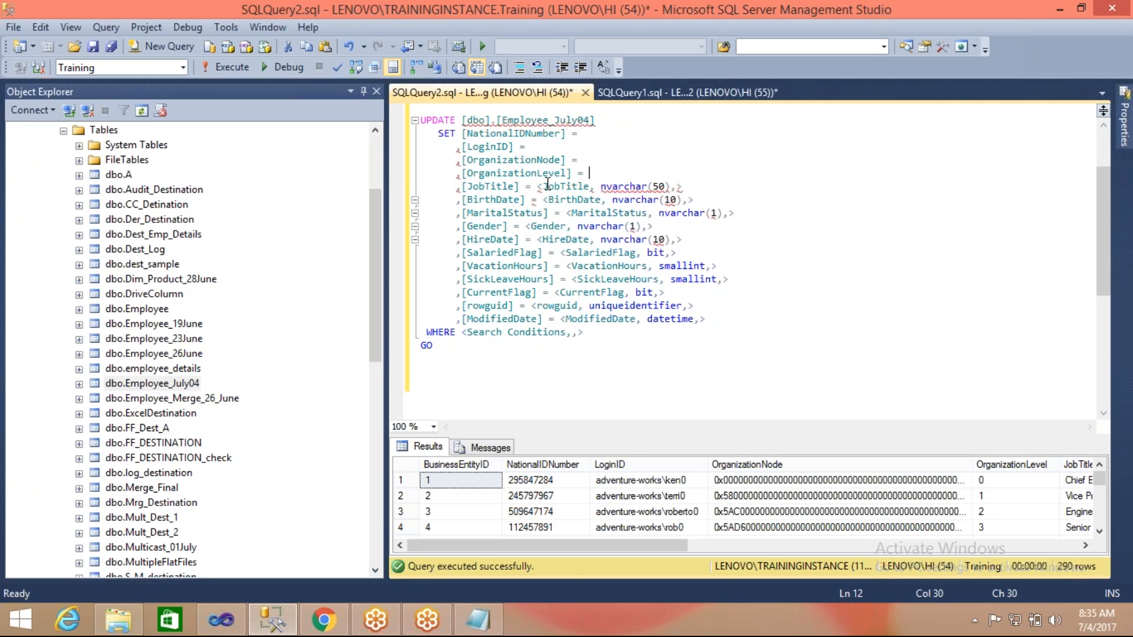
click(539, 187)
key(shift+End)
key(Delete)
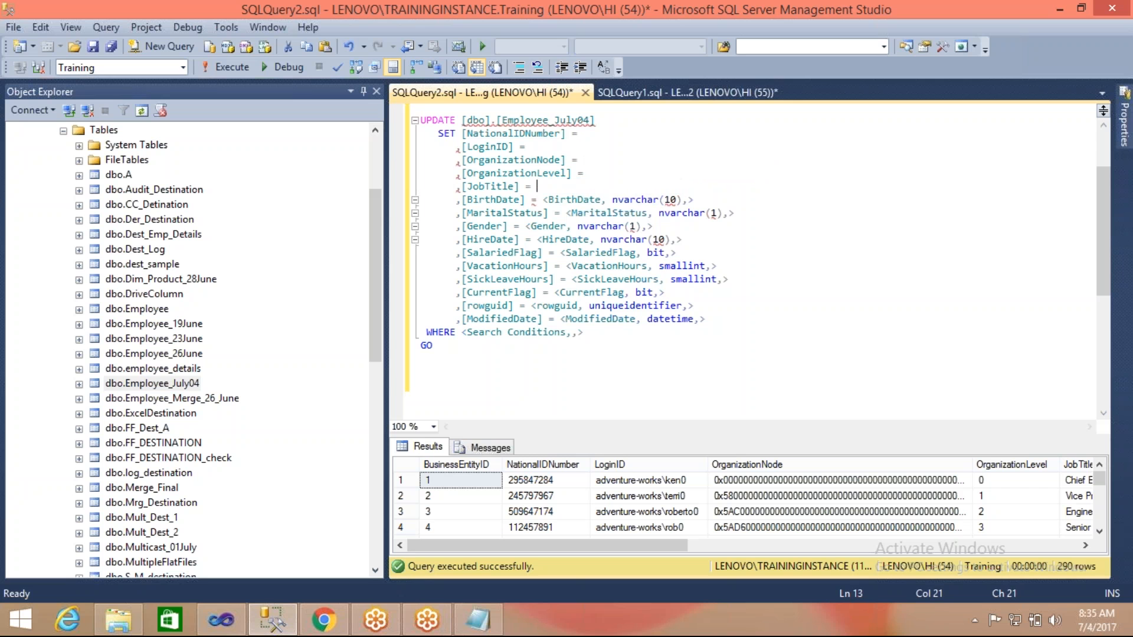
click(542, 198)
key(shift+End)
key(Delete)
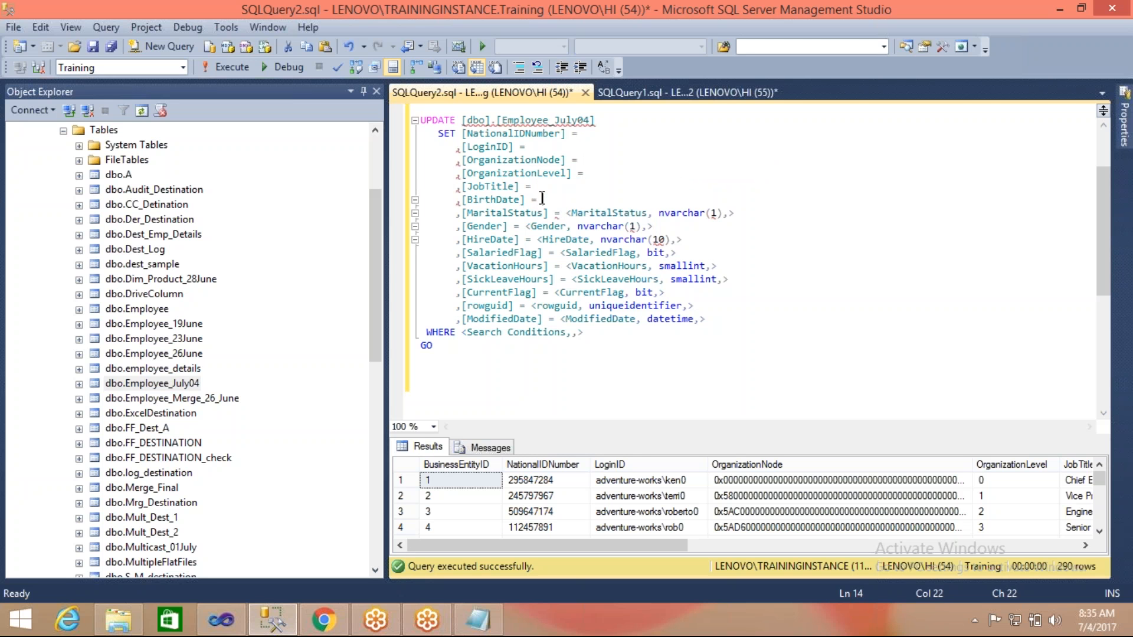
Remove the placeholder values after the equals signs for MaritalStatus, Gender and HireDate
click(564, 211)
key(shift+End)
key(Delete)
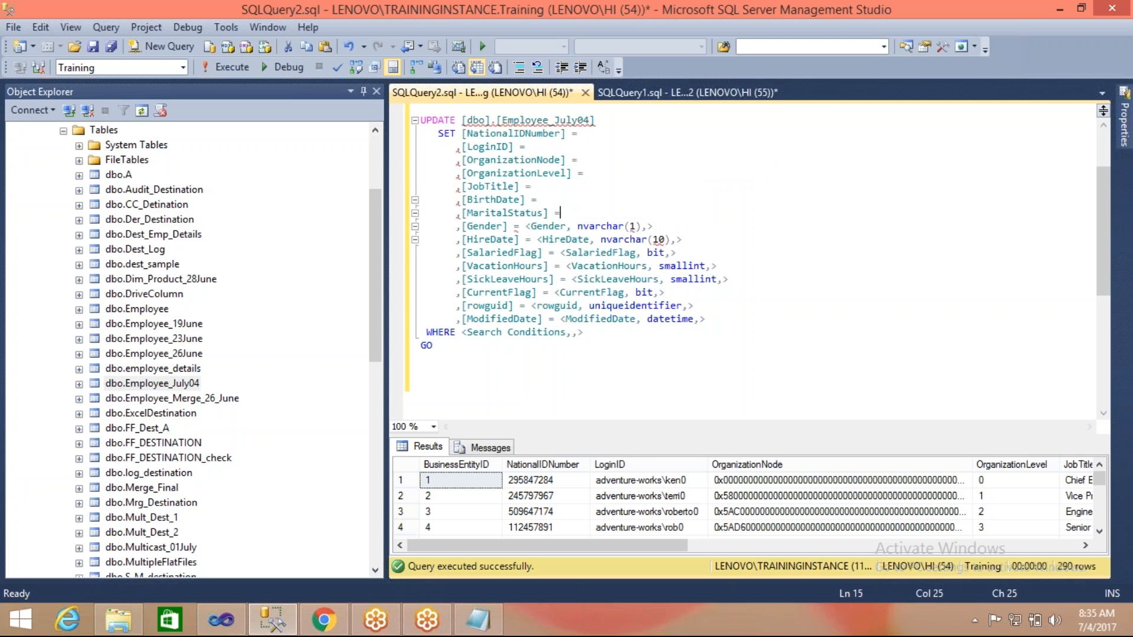
click(526, 226)
key(shift+End)
key(Delete)
click(538, 239)
key(shift+End)
key(Delete)
Remove the placeholder values after the equals signs for SalariedFlag, VacationHours and SickLeaveHours
click(560, 252)
key(shift+End)
key(Delete)
key(shift+End)
key(Delete)
click(571, 278)
key(shift+End)
key(Delete)
Remove the placeholder values after the equals signs for CurrentFlag, rowguid and ModifiedDate
click(554, 292)
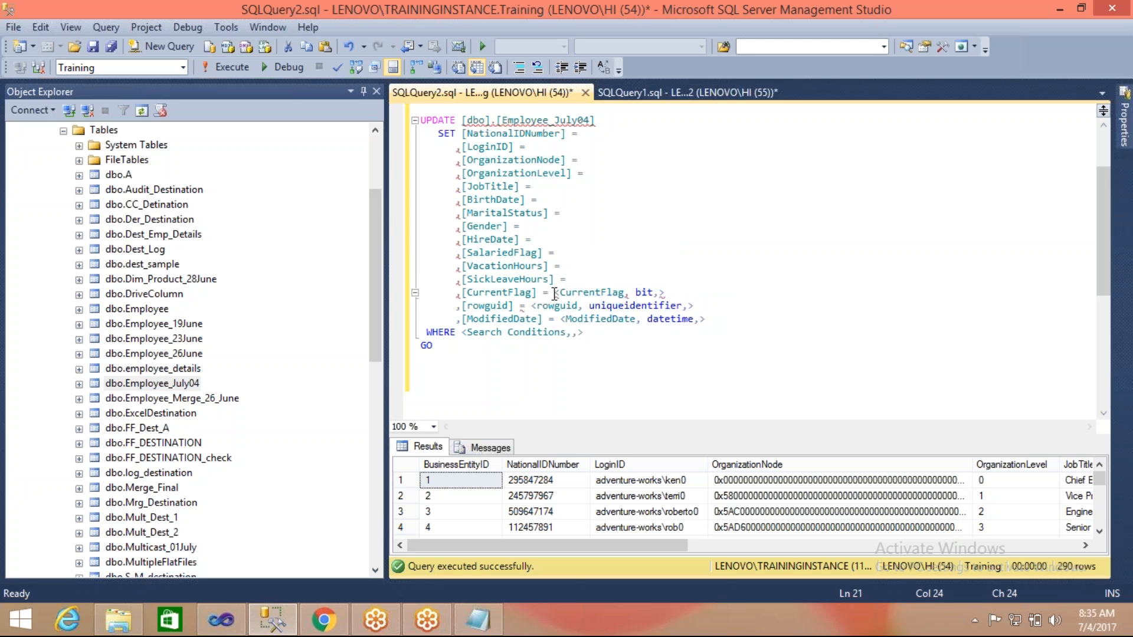
key(shift+End)
key(Delete)
click(531, 307)
key(shift+End)
key(Delete)
click(557, 320)
key(shift+End)
key(Delete)
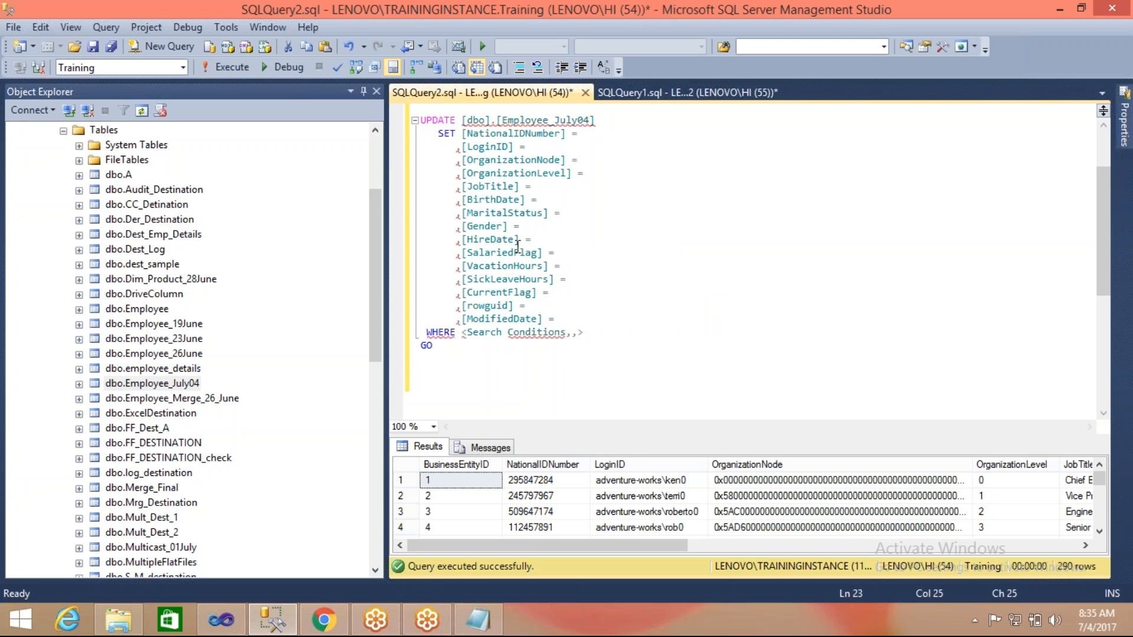
Replace the search-conditions placeholder in the WHERE clause with businessentityid=?
drag(462, 332, 592, 333)
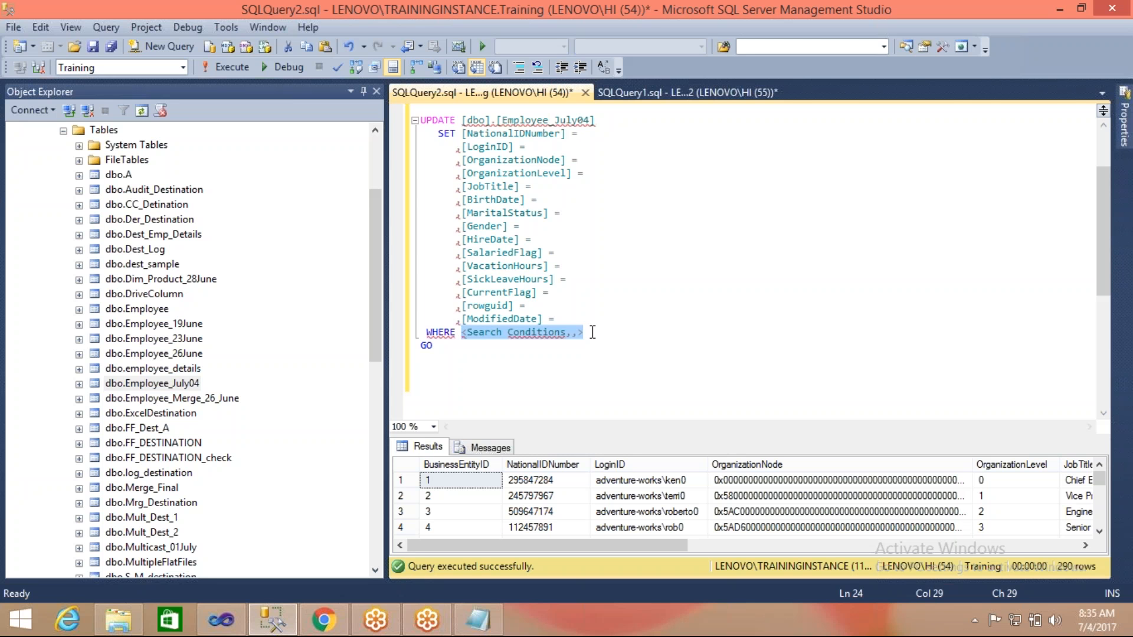
text(enti)
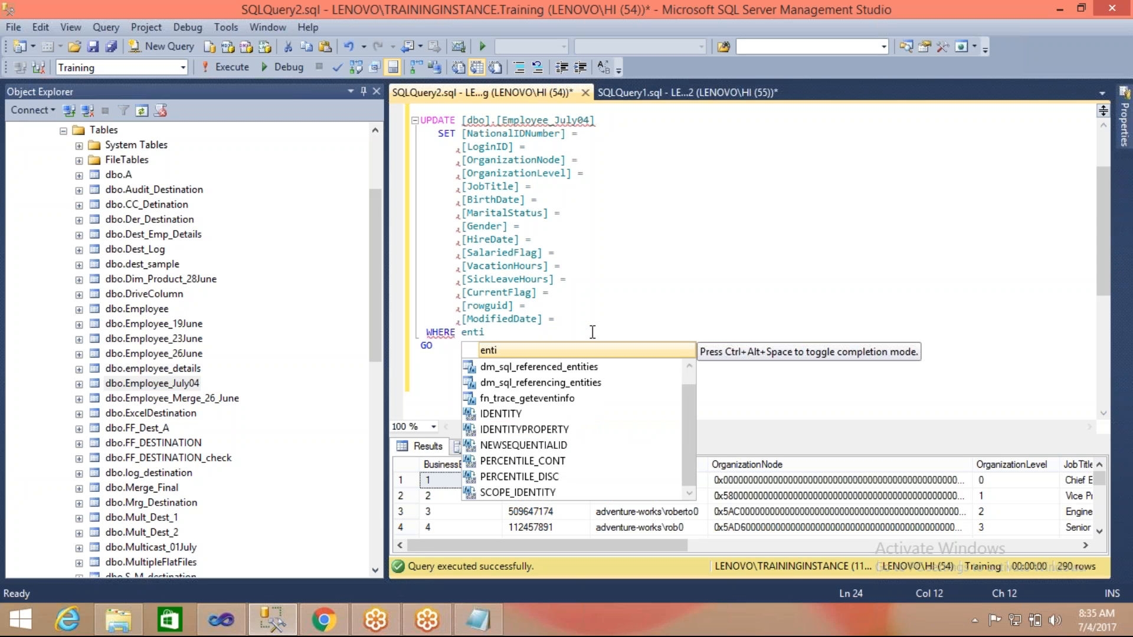
key(BackSpace)
key(BackSpace)
key(BackSpace)
key(BackSpace)
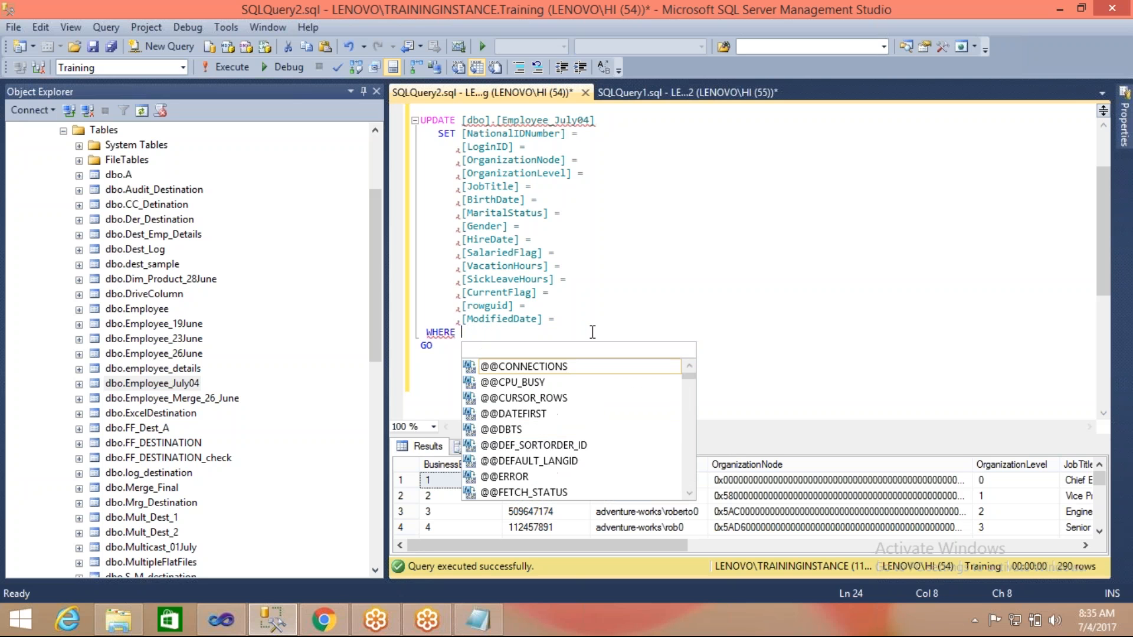
text(buse)
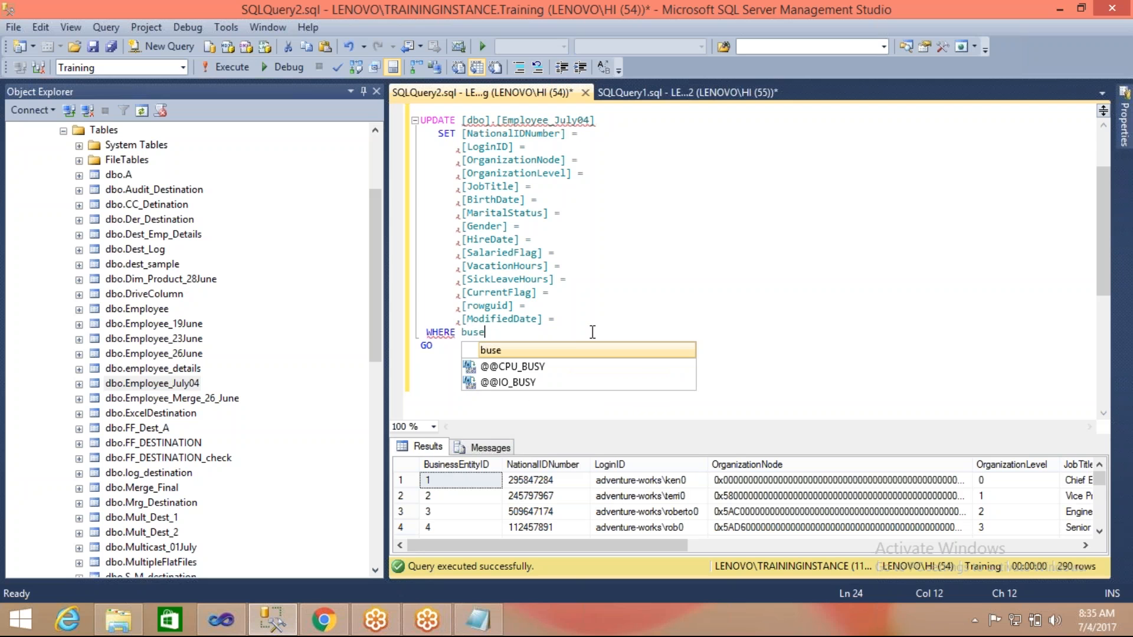
key(BackSpace)
key(BackSpace)
text(sinessenti)
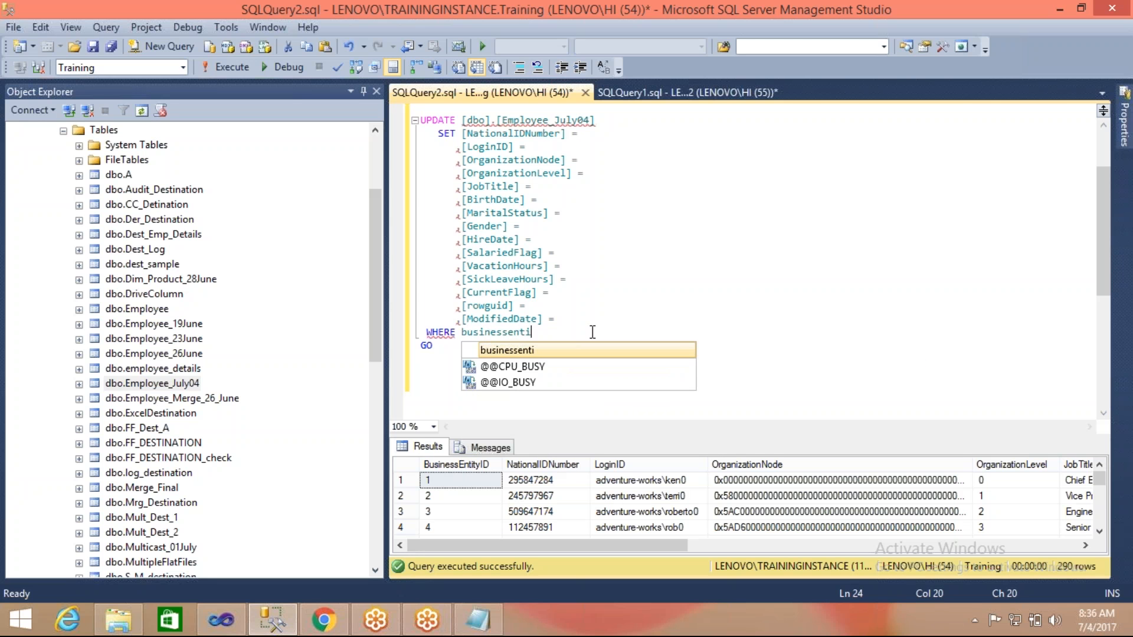
text(tyid=)
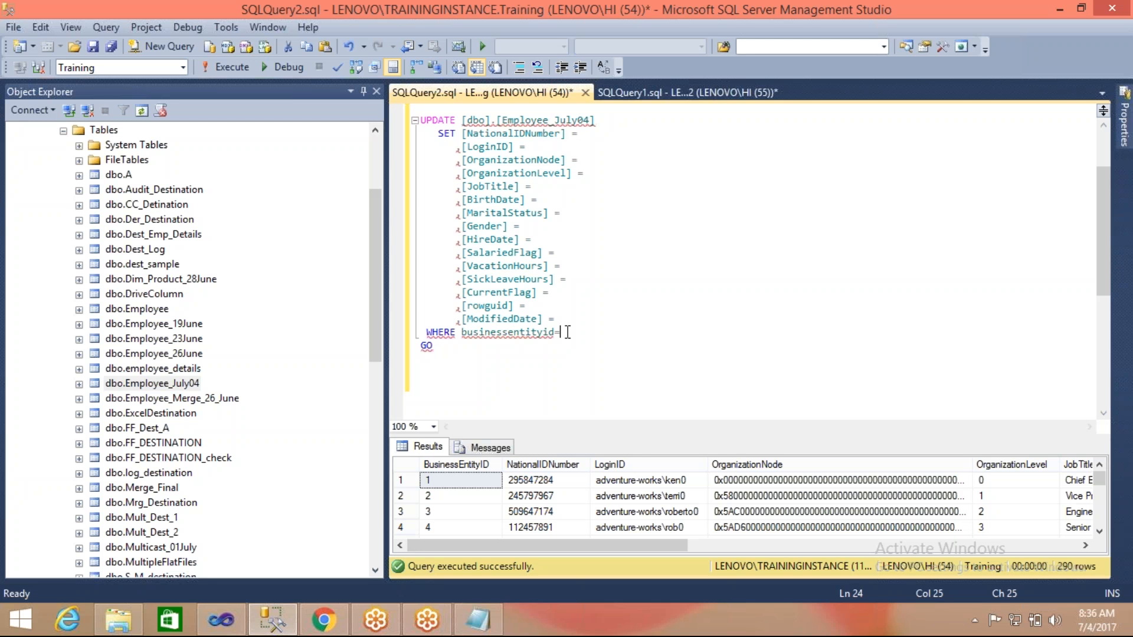
text(?)
Add a ? parameter marker as the value of NationalIDNumber, LoginID and OrganizationNode in the SET clause
click(585, 134)
text(?)
click(530, 146)
text(?)
click(584, 159)
text(?)
Add a ? parameter marker as the value of OrganizationLevel, JobTitle and BirthDate
click(588, 173)
text(?)
click(538, 186)
text(?)
click(543, 199)
text(?)
Add a ? parameter marker as the value of MaritalStatus, Gender and HireDate
click(566, 213)
text(?)
click(525, 226)
text(?)
click(540, 240)
text(?)
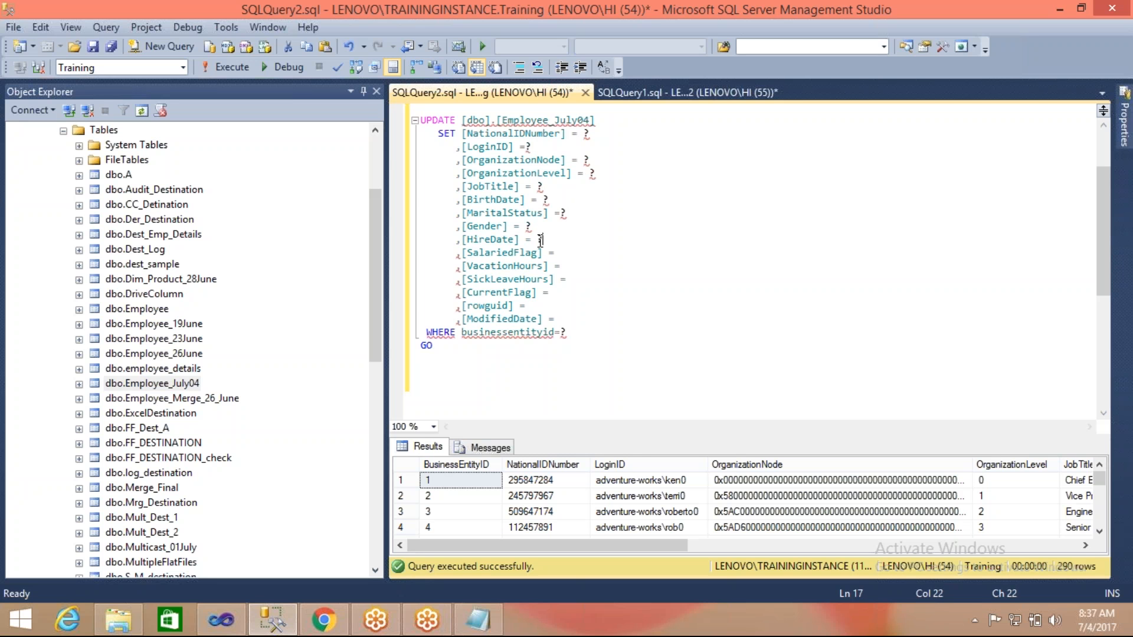
Add a ? parameter marker as the value of SalariedFlag, VacationHours and SickLeaveHours
click(559, 253)
text(?)
click(567, 266)
text(?)
click(570, 279)
text(?)
Add a ? parameter marker as the value of CurrentFlag, rowguid and ModifiedDate
click(557, 293)
text(?)
click(534, 306)
text(?)
click(558, 319)
text(?)
Copy the UPDATE statement through its WHERE clause into the OLE DB Command's SqlCommand property in Visual Studio
drag(575, 333, 444, 173)
drag(433, 105, 417, 200)
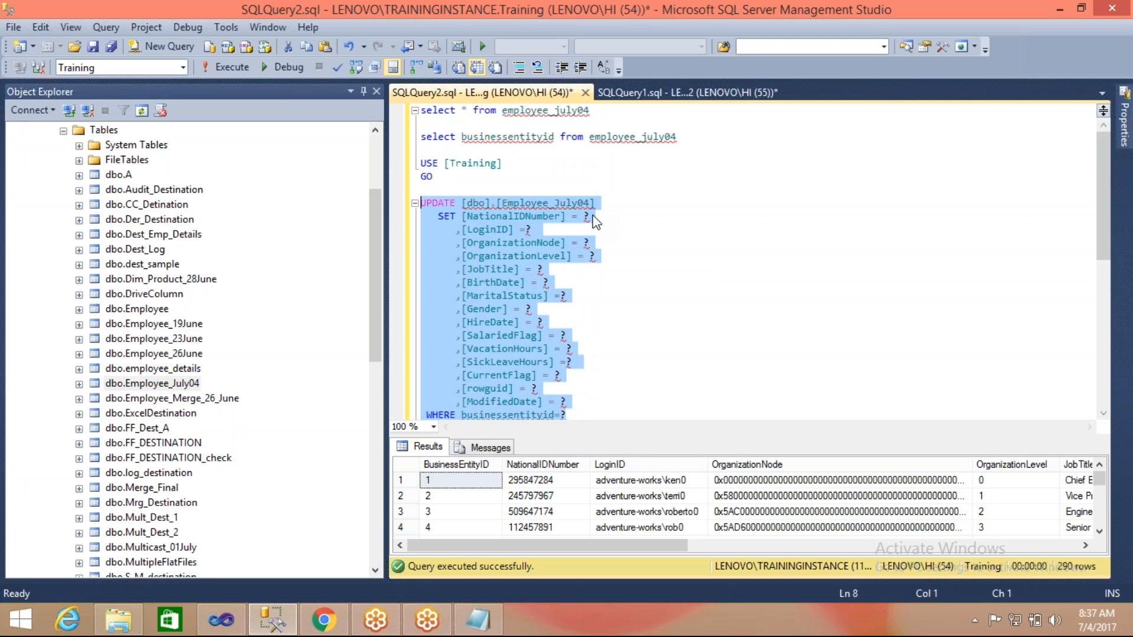
click(222, 620)
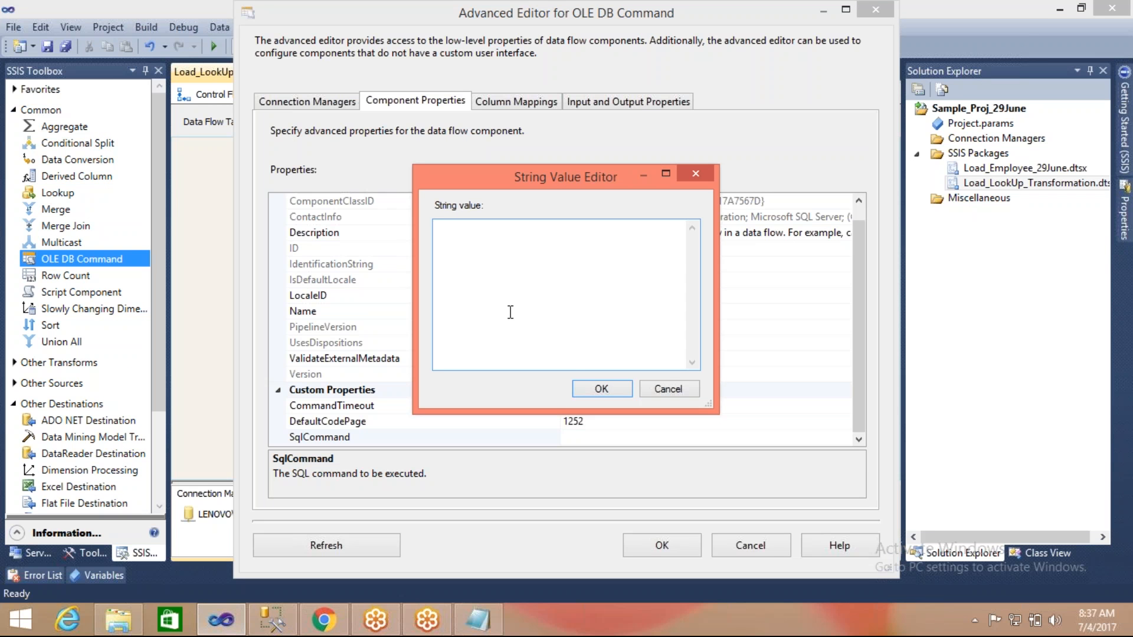
key(ctrl+v)
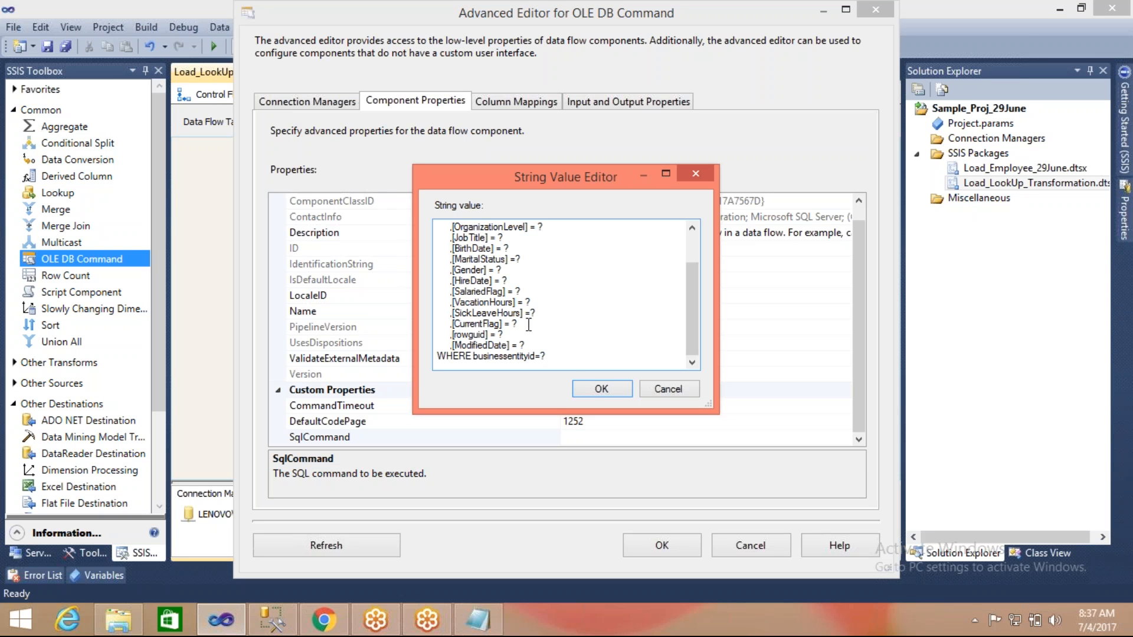
click(596, 389)
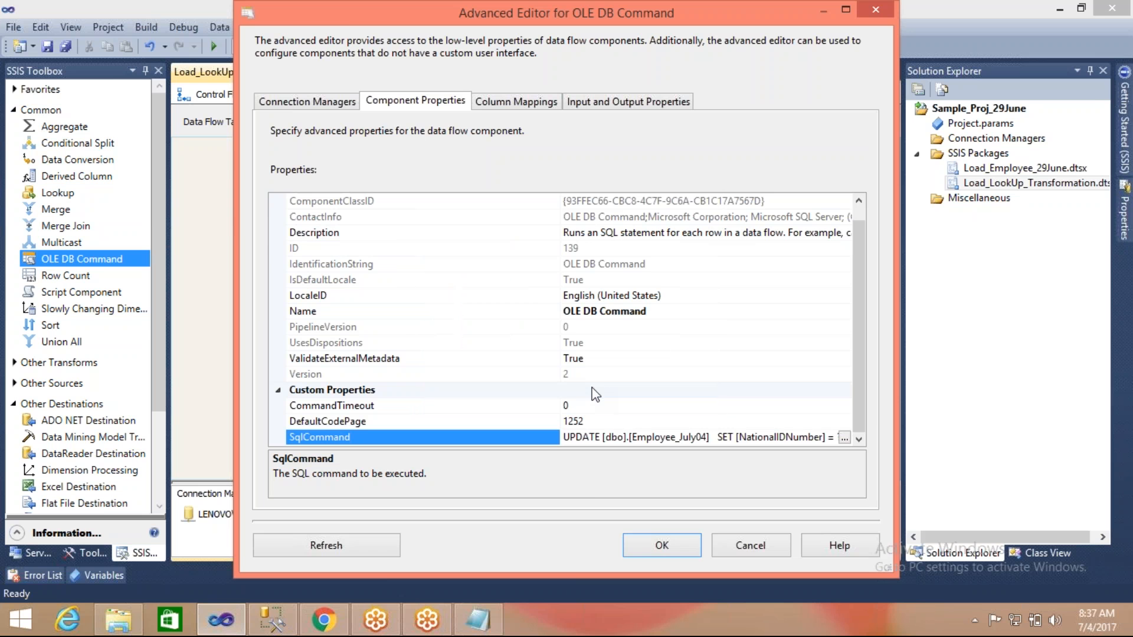
Look back at the UPDATE query in Management Studio, and show the OLE DB Command's column mappings in Visual Studio
click(272, 620)
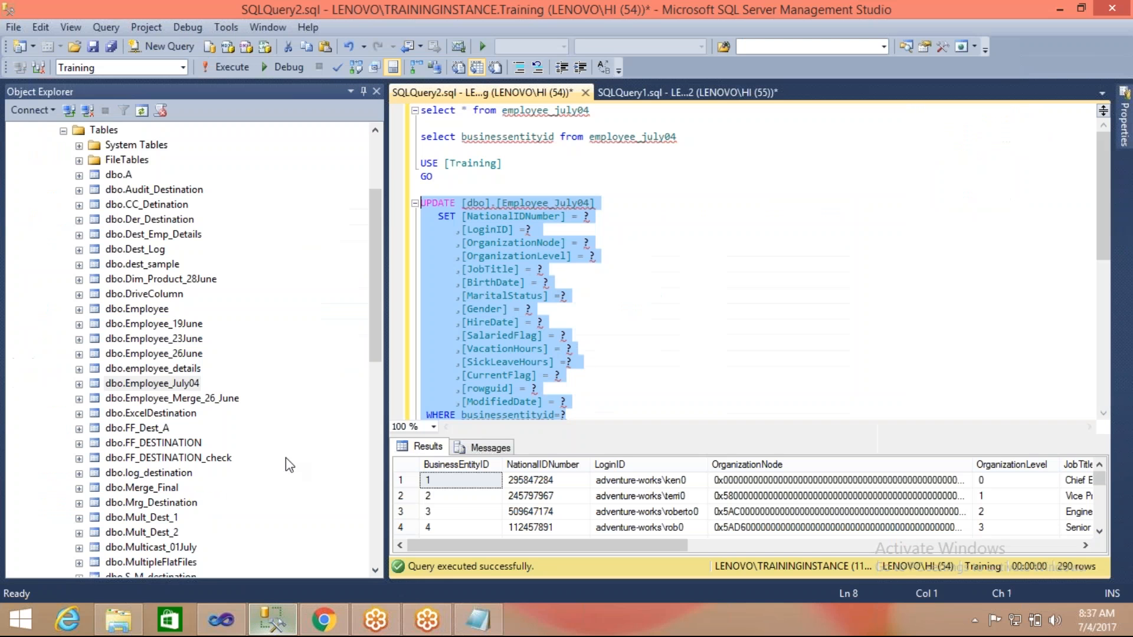
click(588, 217)
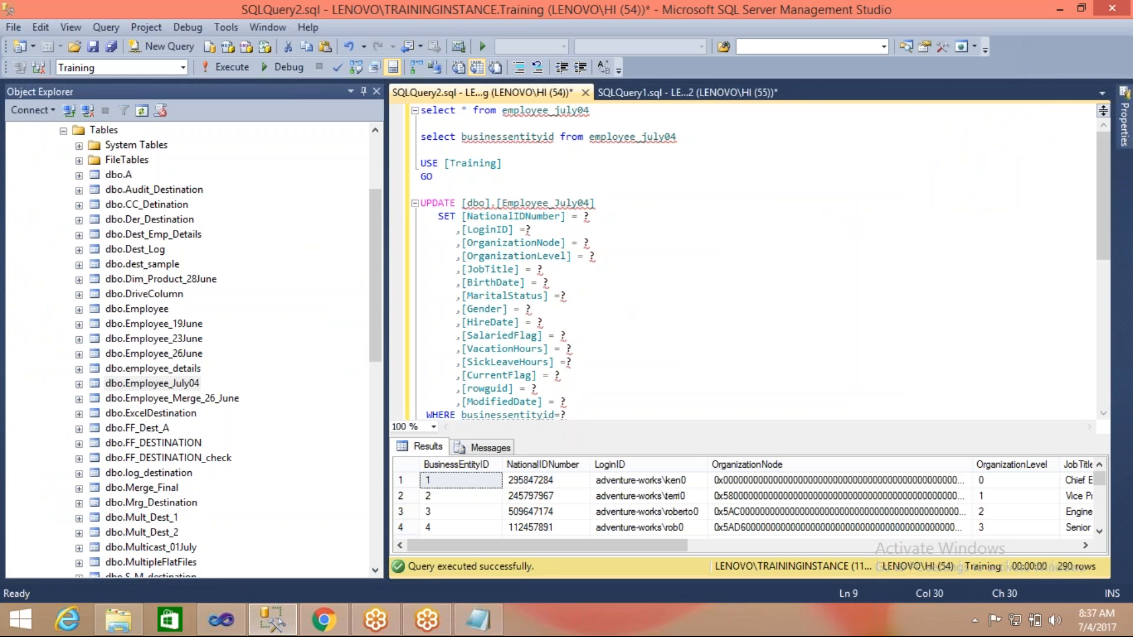
key(alt+Tab)
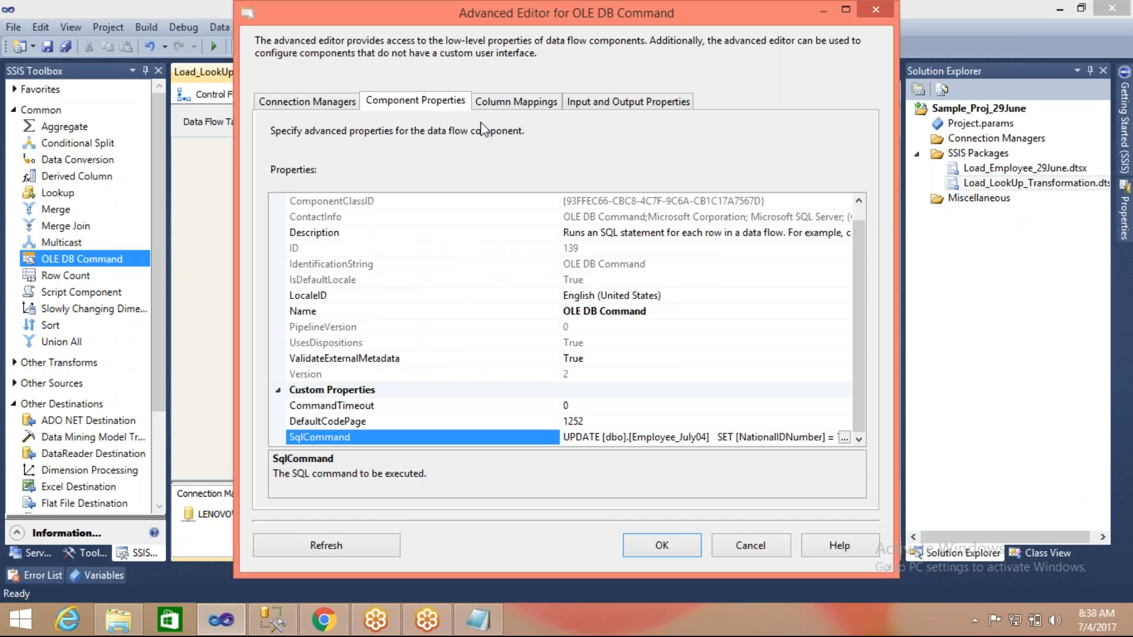
click(534, 107)
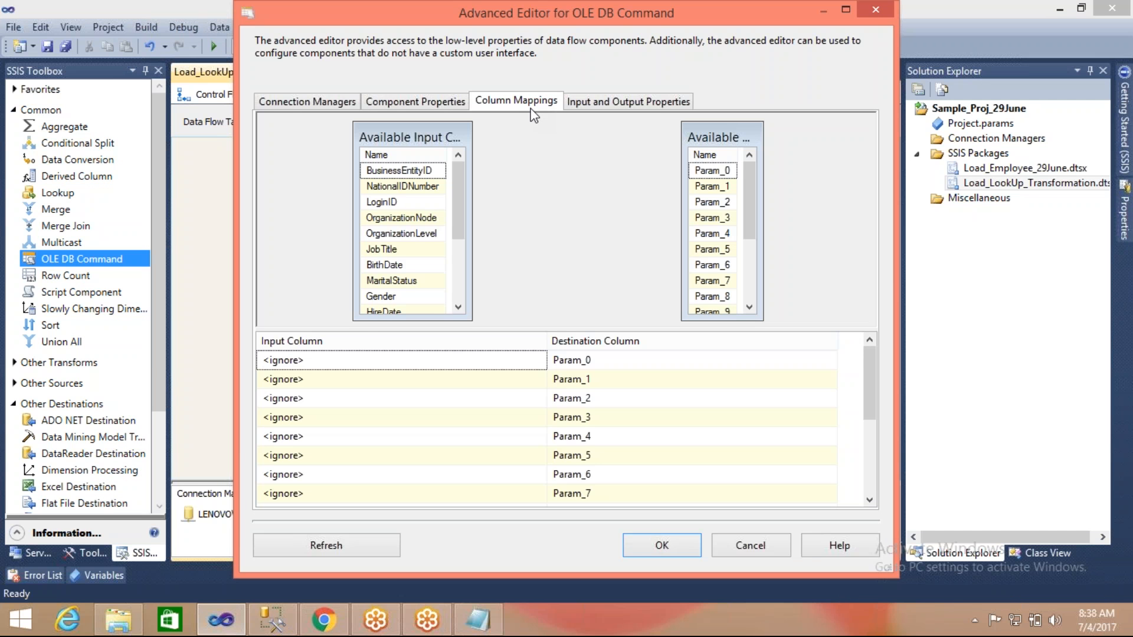
In the Management Studio query, add aligned comments --Param_0, --Param_1 and --Param_2 beside NationalIDNumber, LoginID and OrganizationNode
key(alt+Tab)
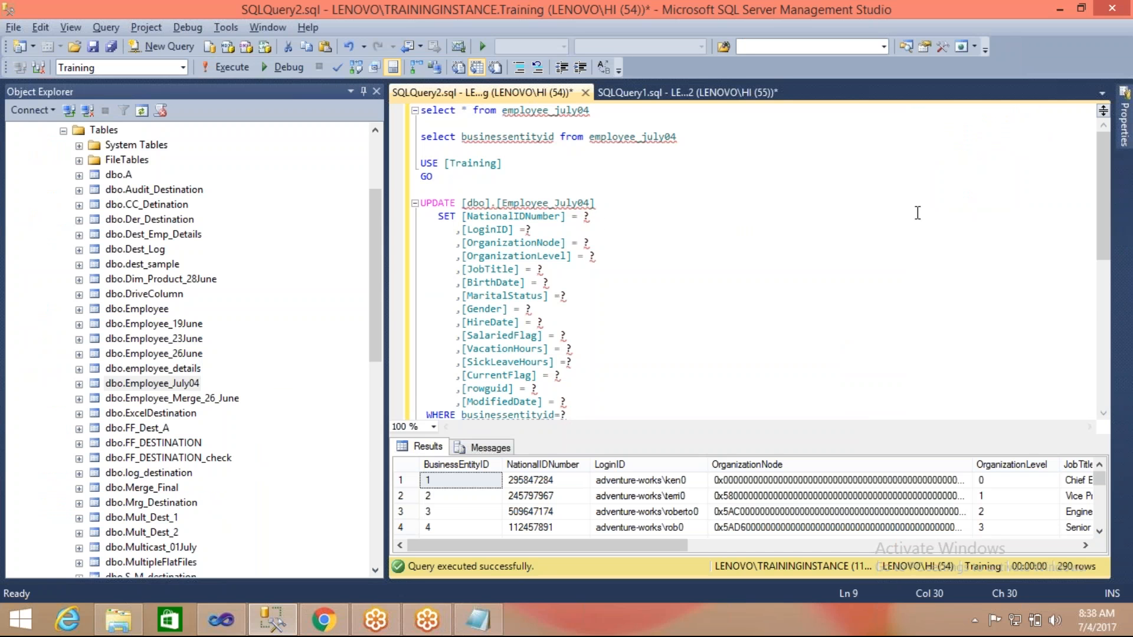
drag(1106, 224, 1114, 249)
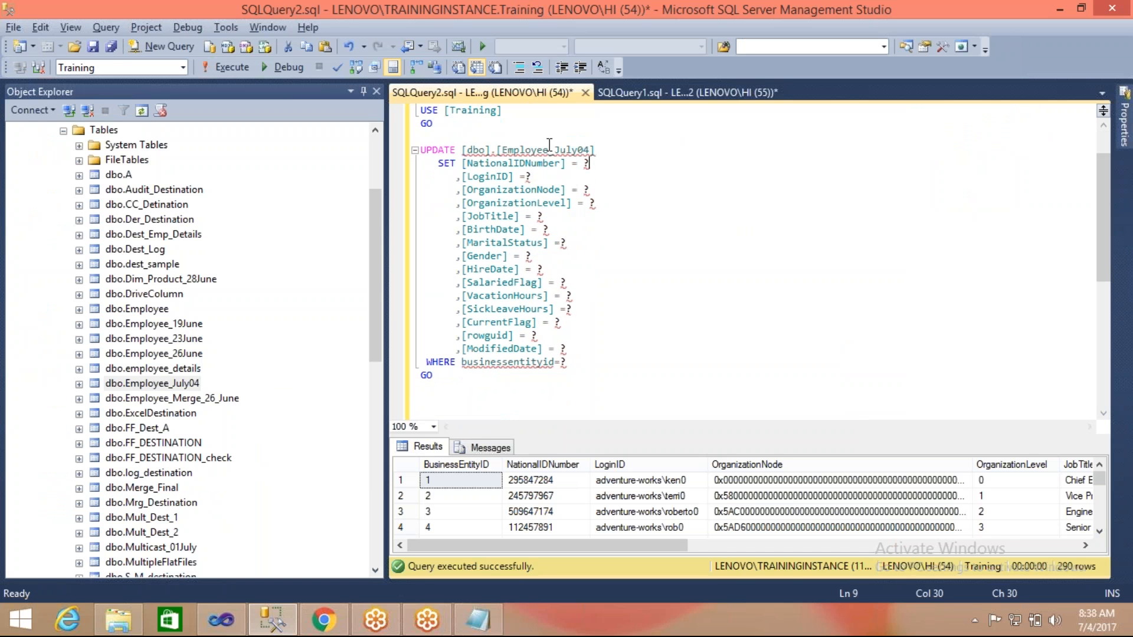
text(--Param0)
key(Down)
text(--Param_1)
key(Down)
text(--Param_2)
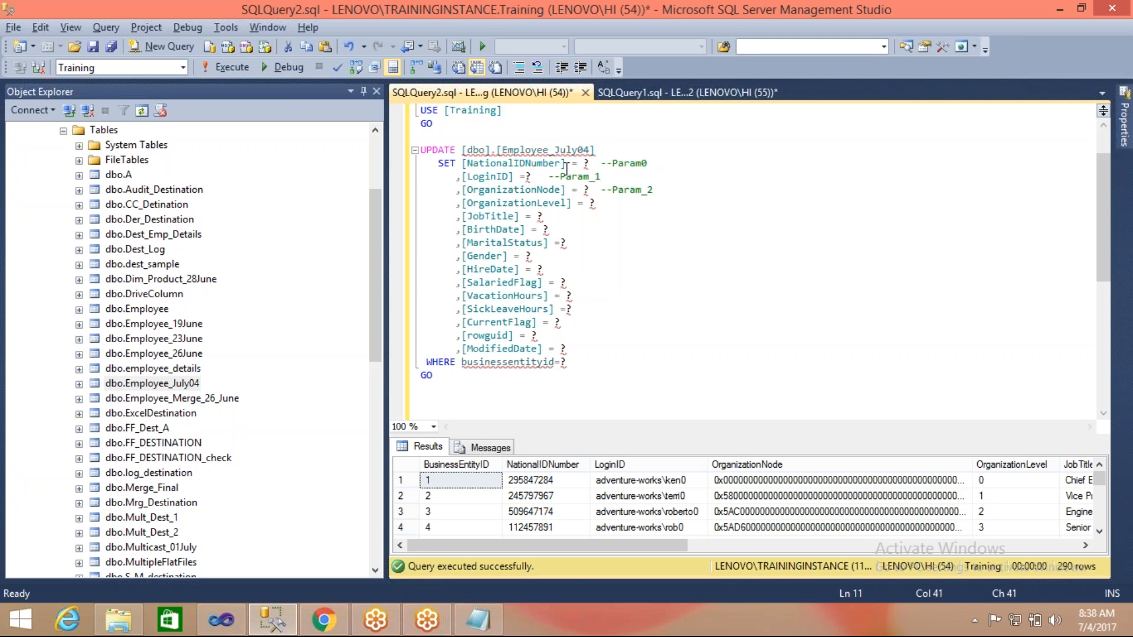
click(548, 176)
click(645, 164)
text(_)
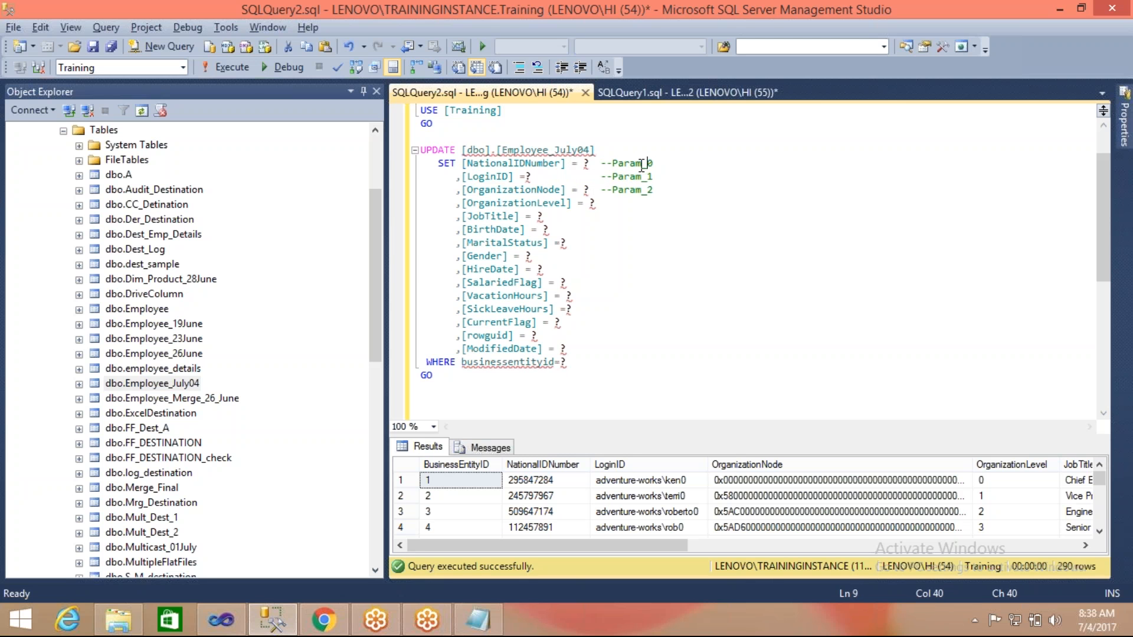
In the Visual Studio column mappings, widen the available input columns list and map NationalIDNumber to Param_0
click(588, 363)
key(alt+Tab)
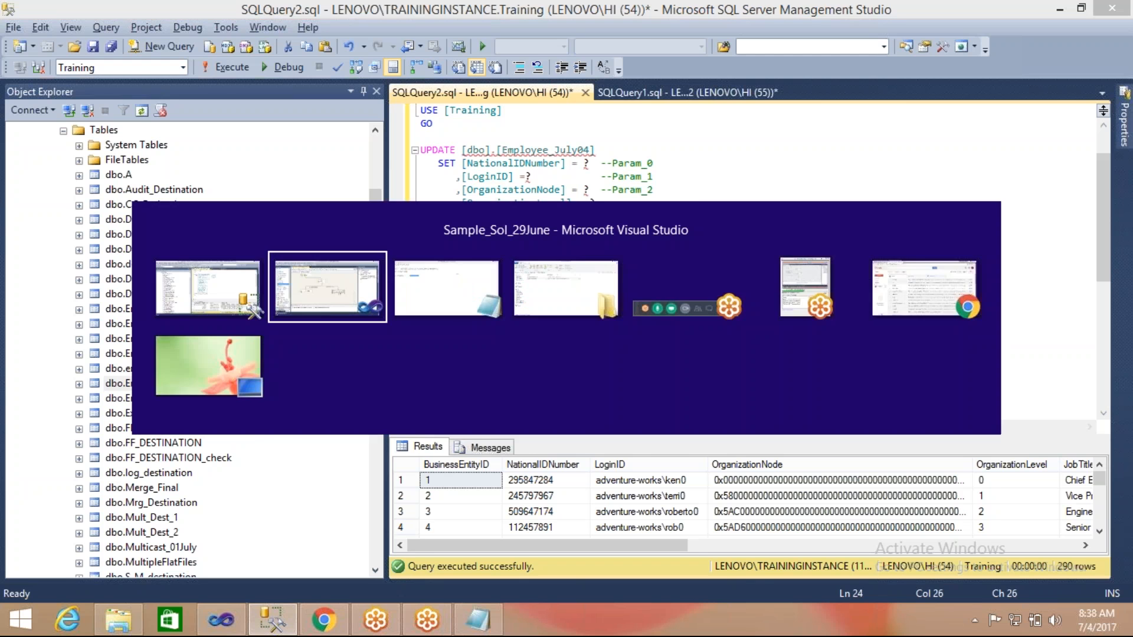
click(581, 361)
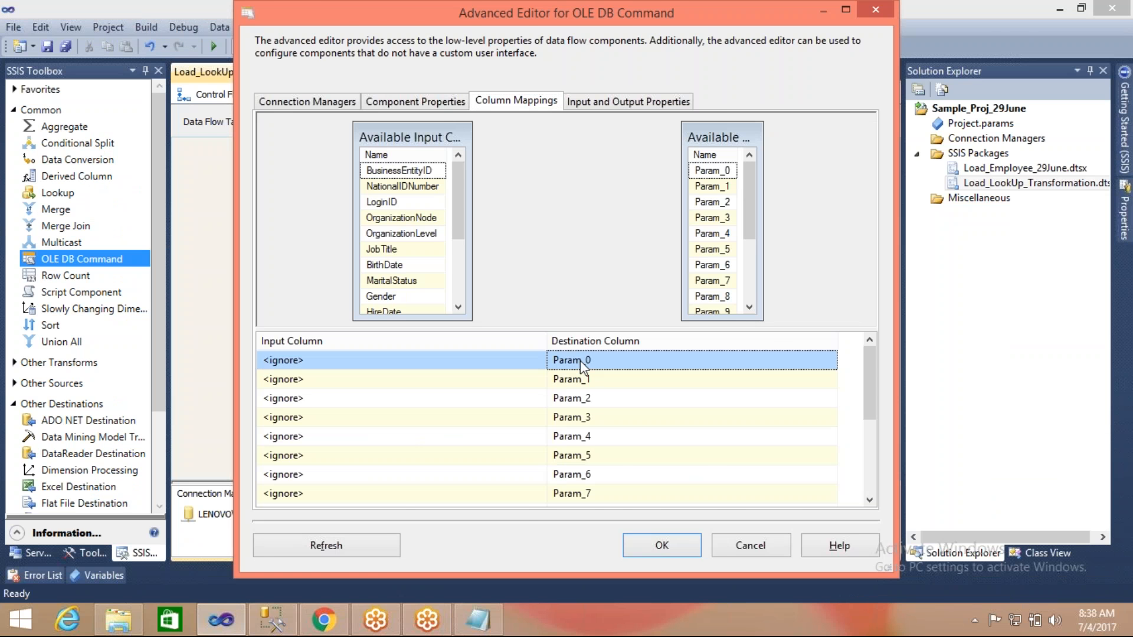
key(alt+Tab)
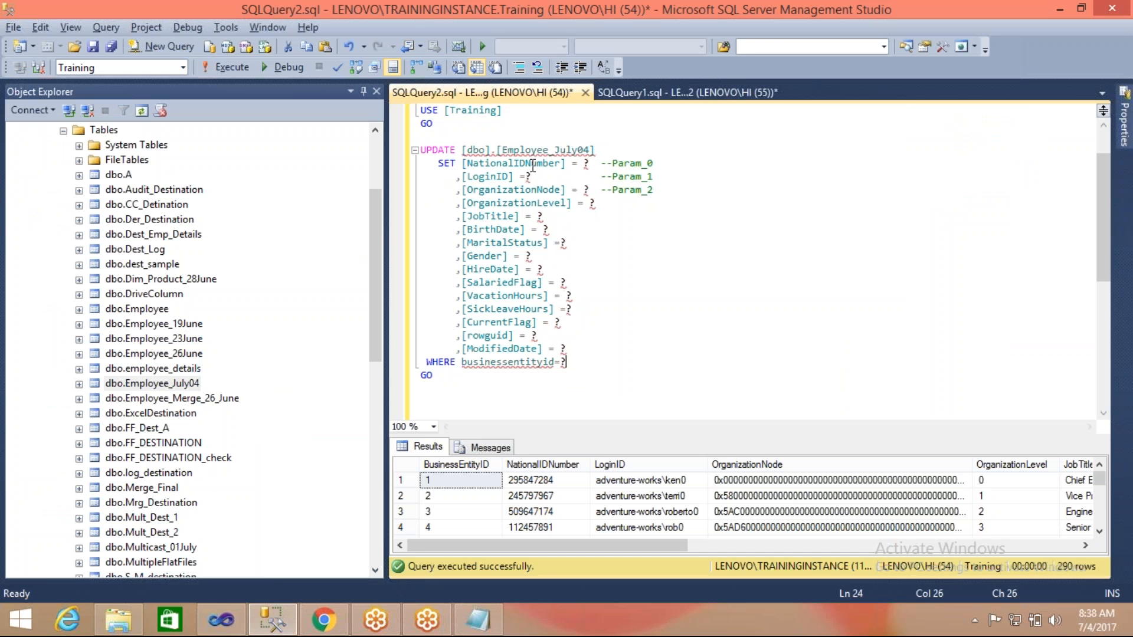
double_click(630, 163)
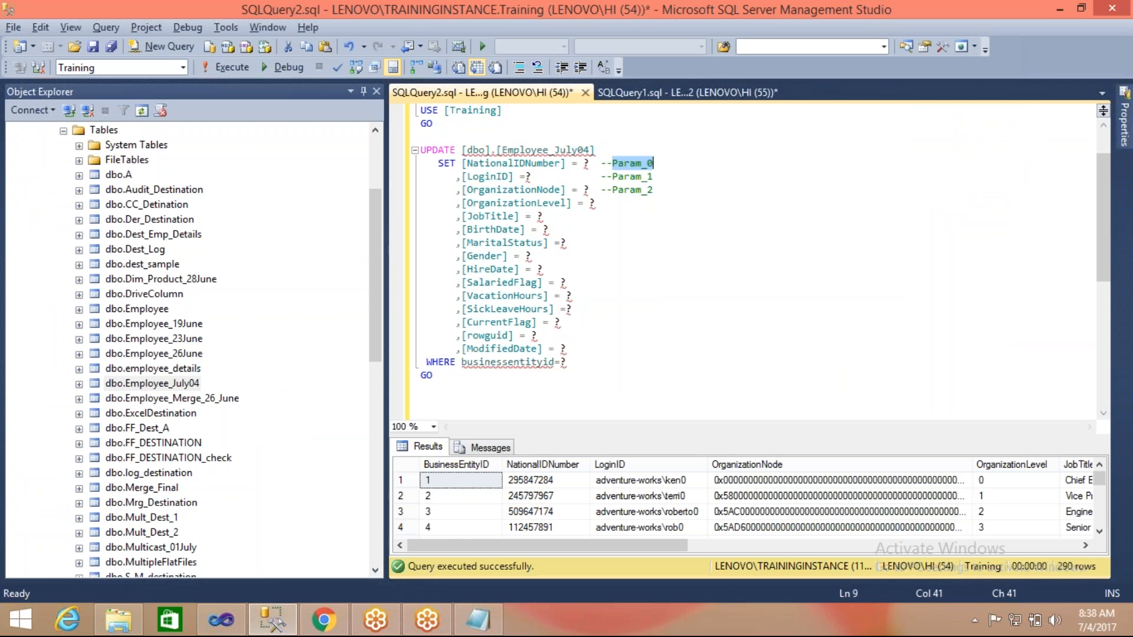
double_click(549, 164)
key(alt+Tab)
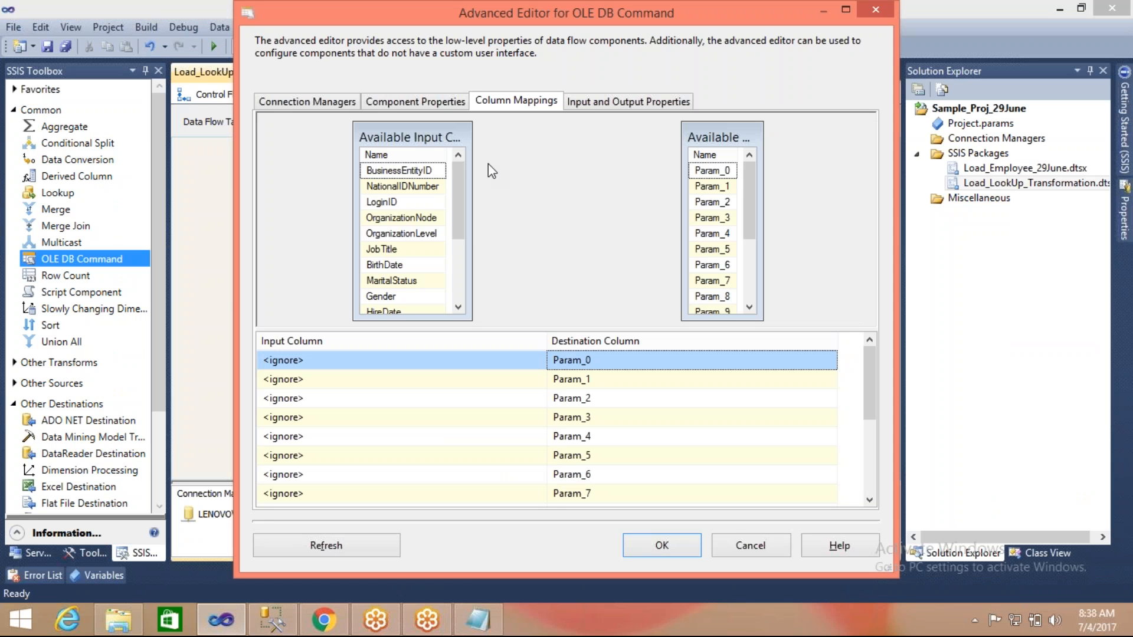
drag(470, 234, 570, 234)
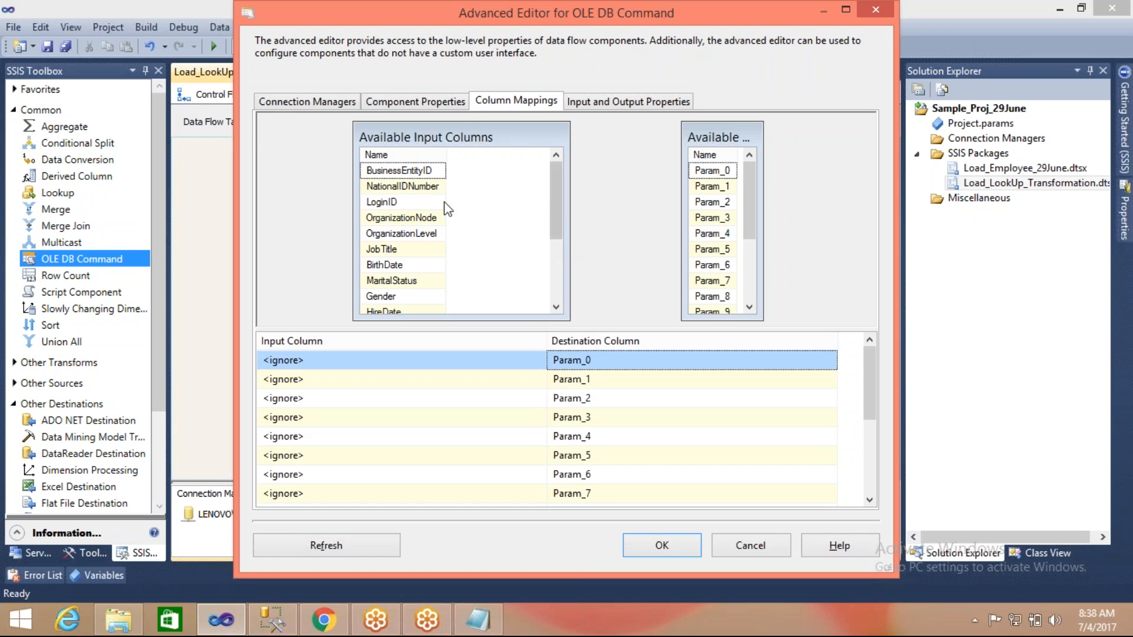
click(431, 187)
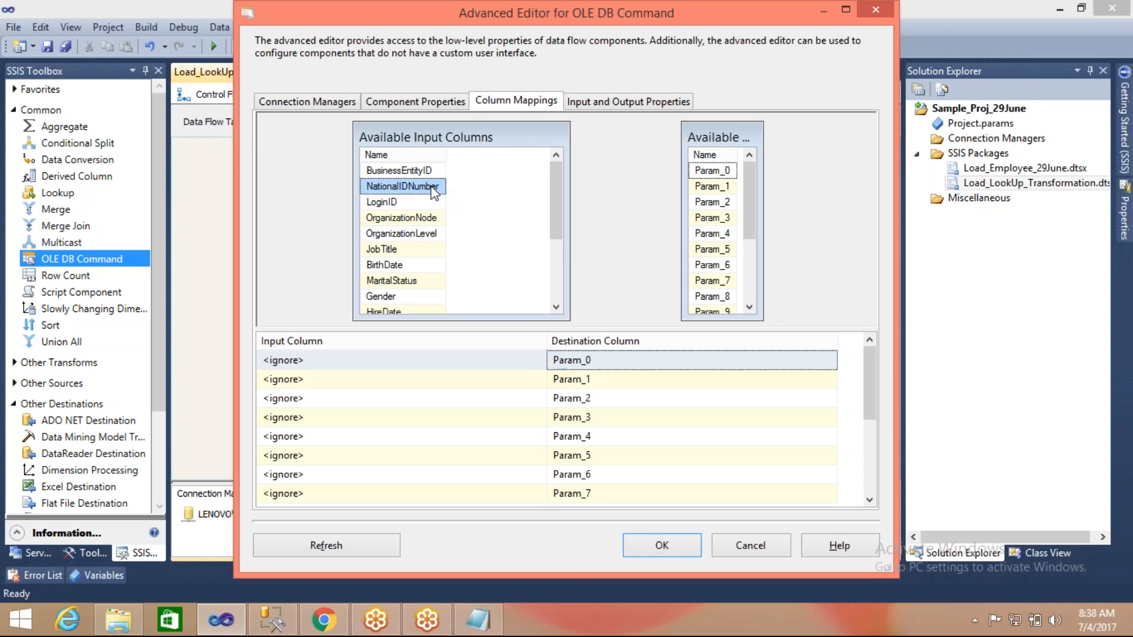
click(540, 360)
click(490, 409)
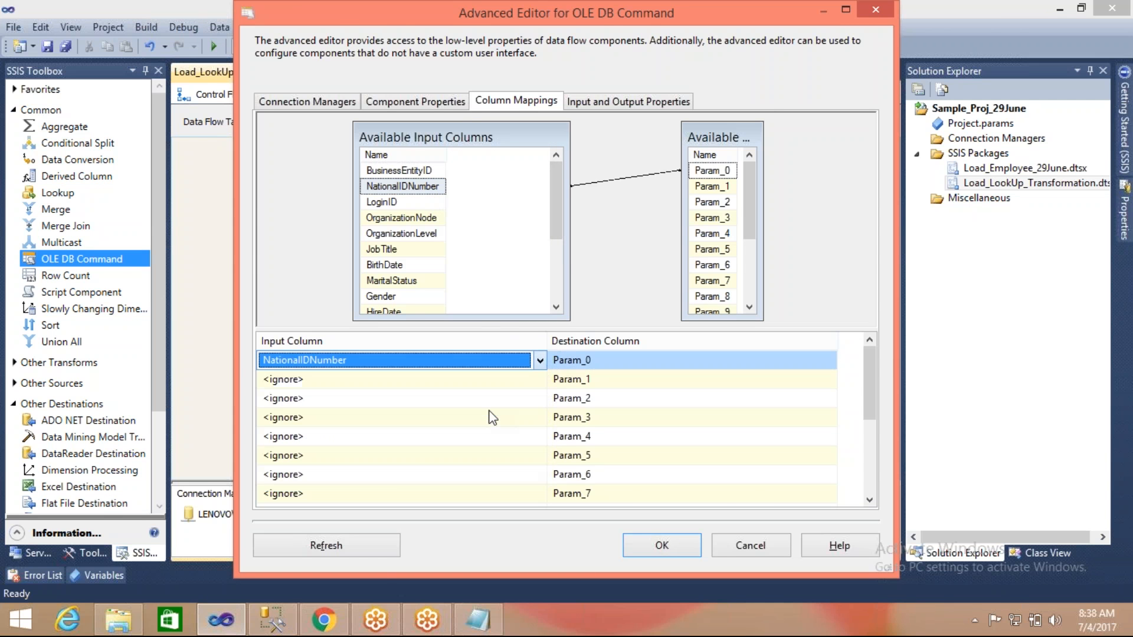
Check the second SET column in the Management Studio query and map LoginID to Param_1 in Visual Studio
key(alt+Tab)
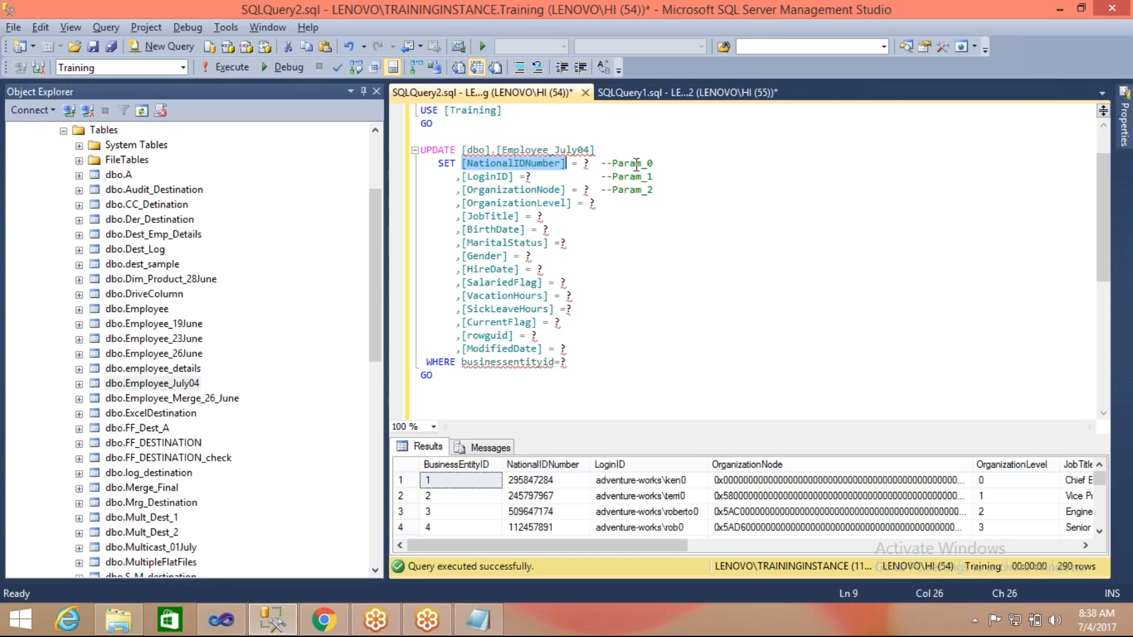
click(490, 176)
key(alt+Tab)
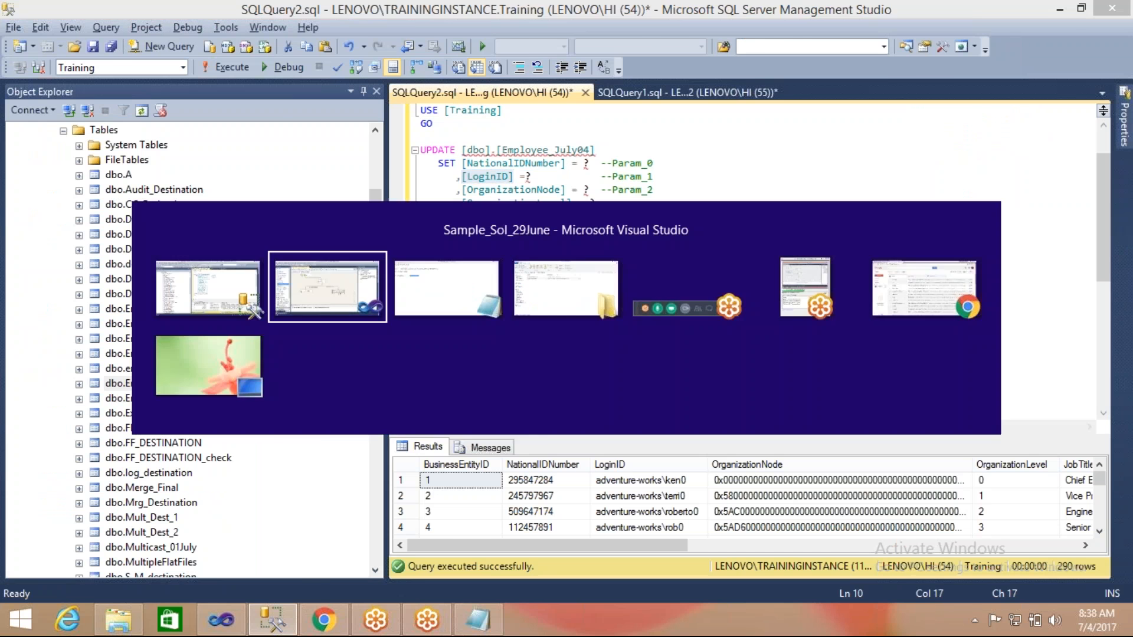
click(420, 203)
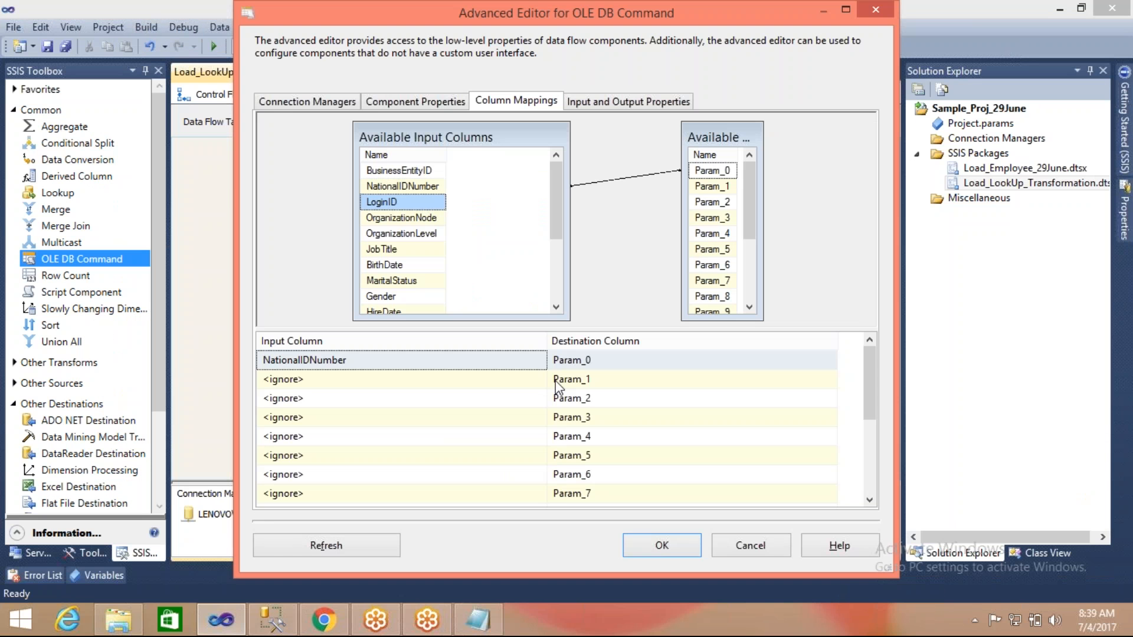
click(544, 381)
click(540, 379)
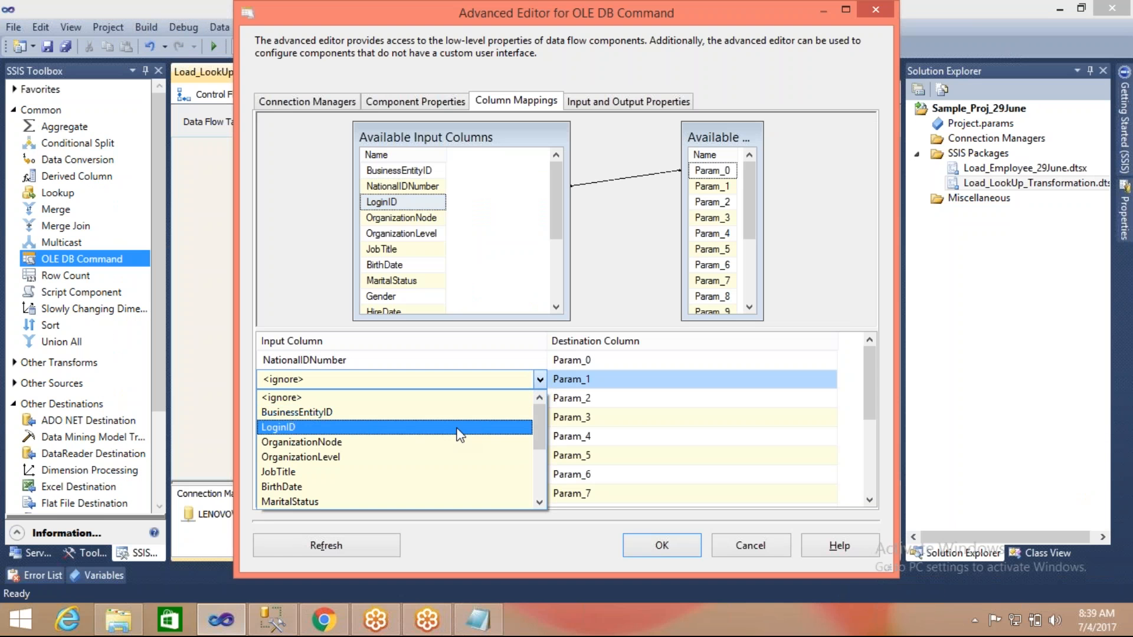
click(460, 429)
Check the third SET column in the Management Studio query and map OrganizationNode to Param_2 in the Visual Studio column mappings
key(alt+Tab)
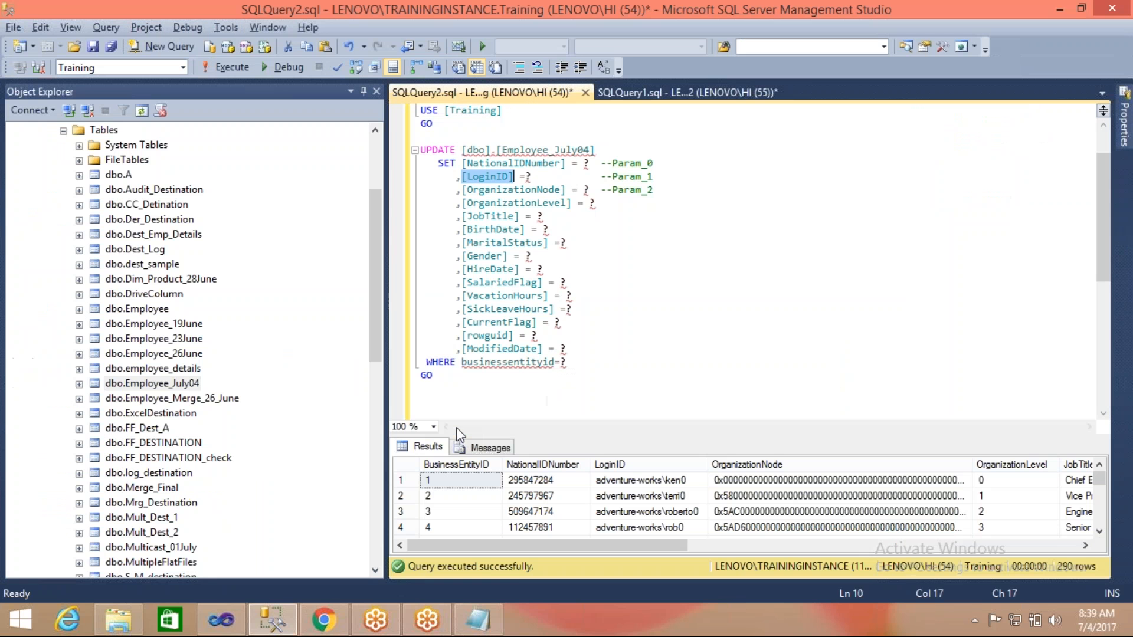
click(556, 190)
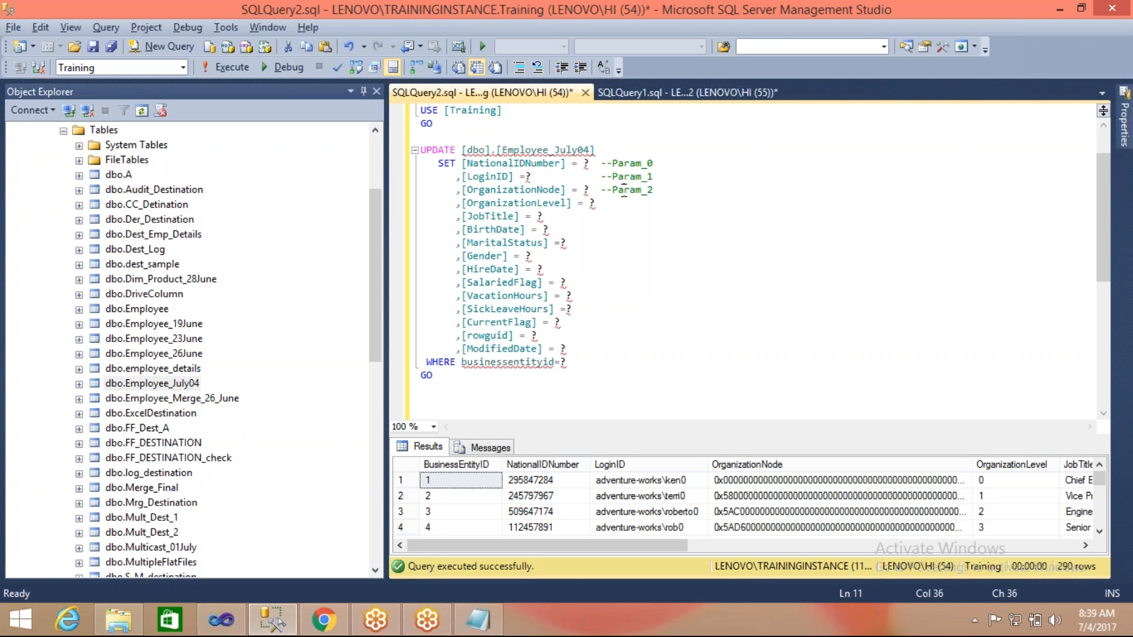
click(544, 190)
key(alt+Tab)
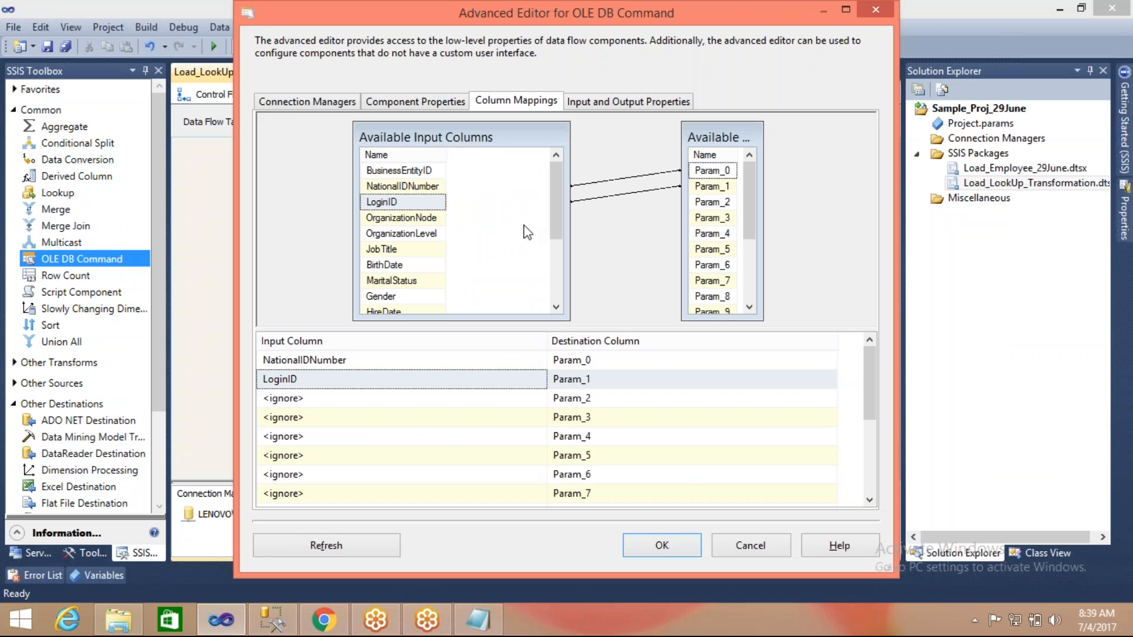
click(539, 399)
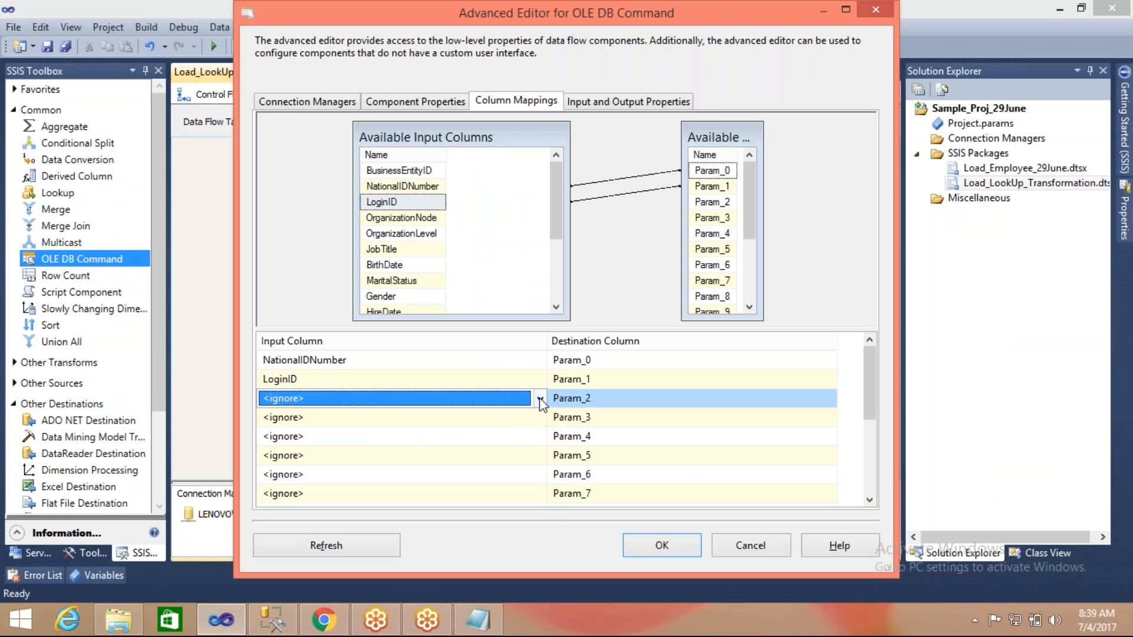
click(539, 399)
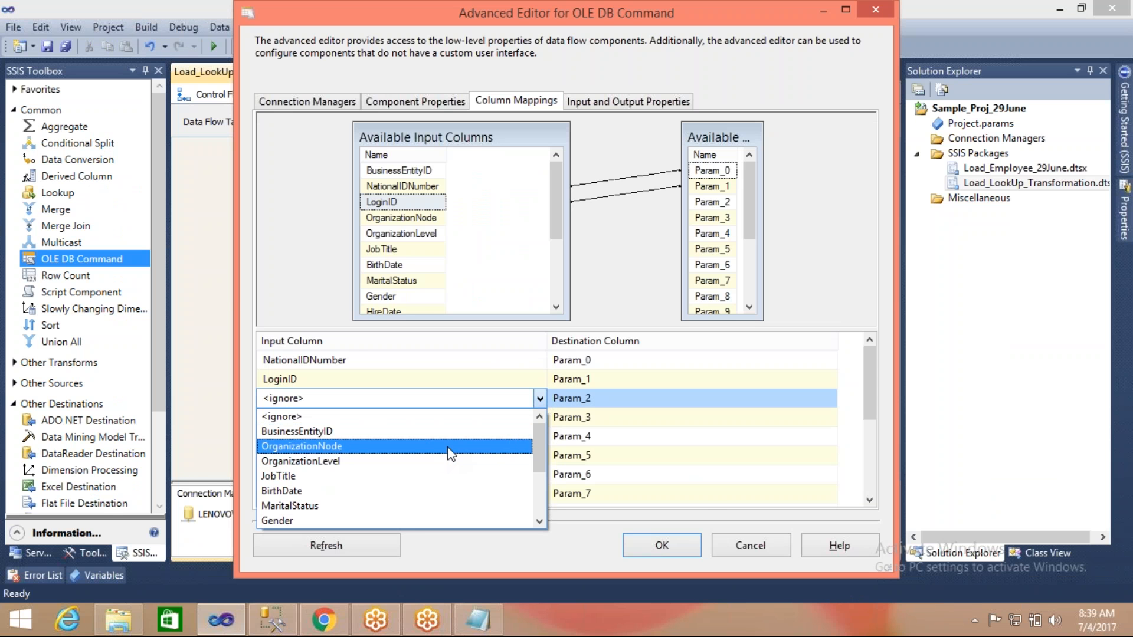
click(447, 446)
key(alt+Tab)
key(Tab)
key(alt)
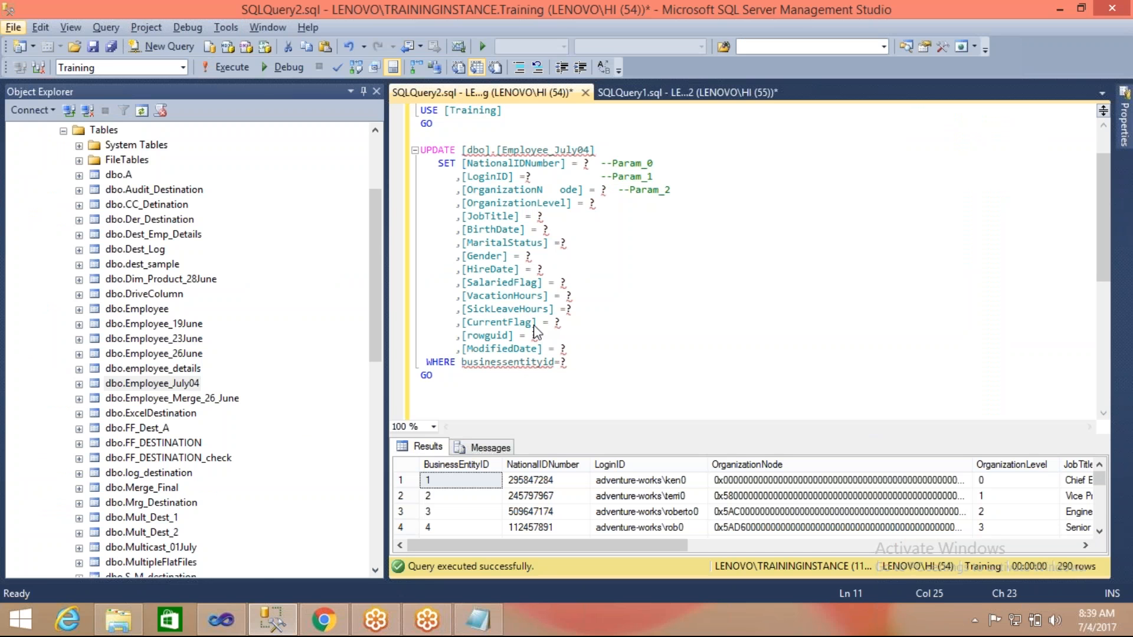
click(557, 188)
key(BackSpace)
key(alt+Tab)
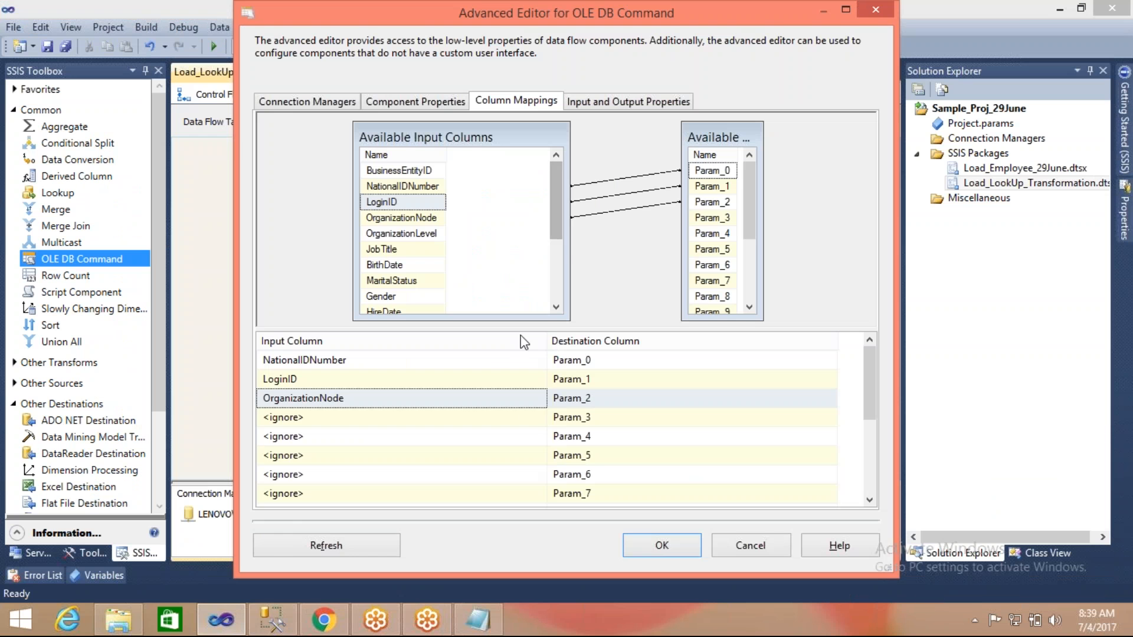
Map OrganizationLevel to Param_3 and, after checking the column order in the Management Studio query, JobTitle to Param_4 in Visual Studio
click(535, 419)
click(539, 418)
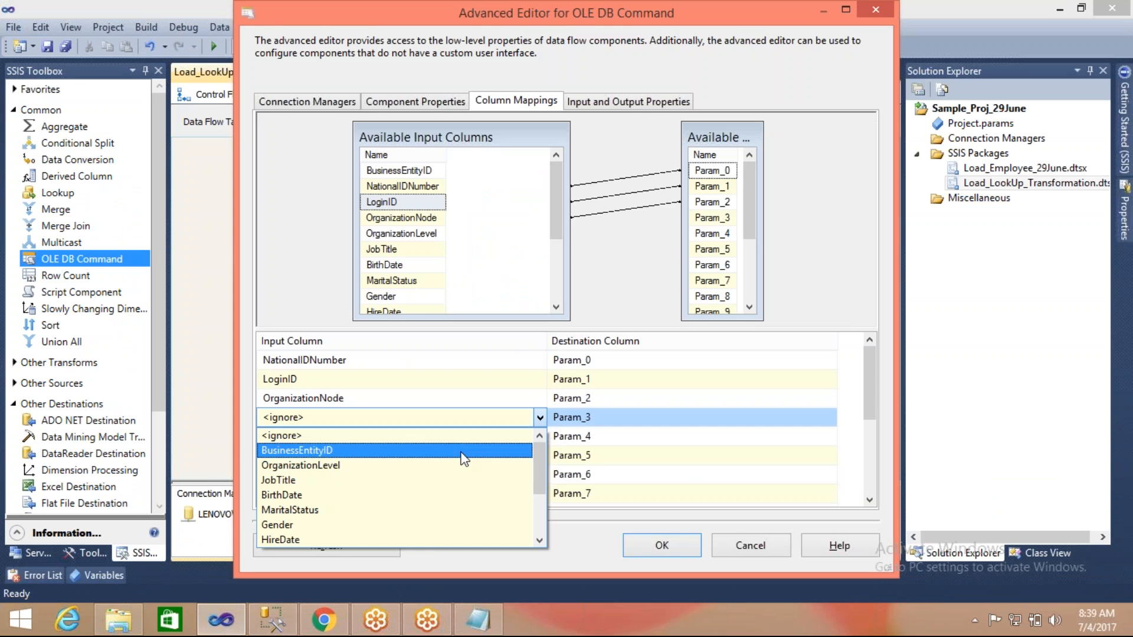
click(458, 466)
click(538, 438)
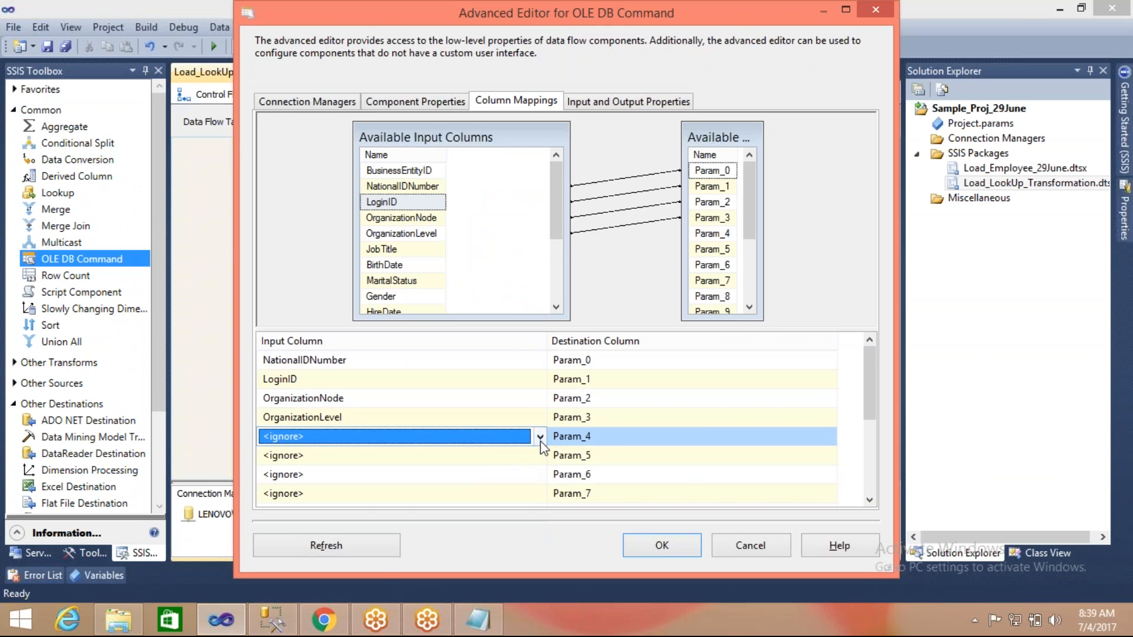
key(alt+Tab)
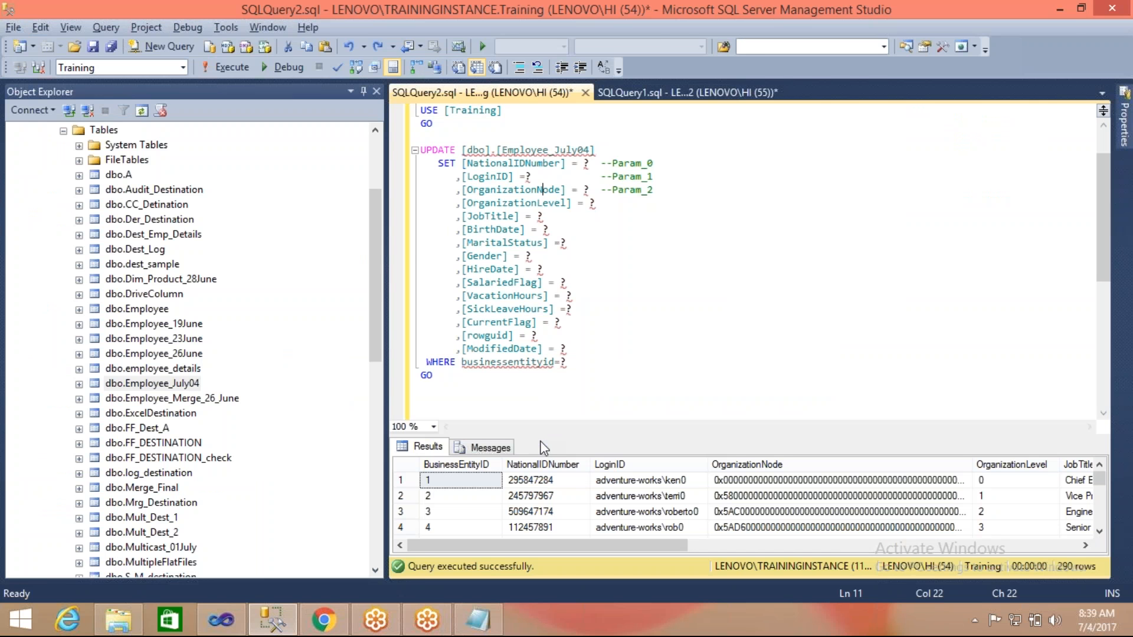
key(alt+Tab)
click(539, 438)
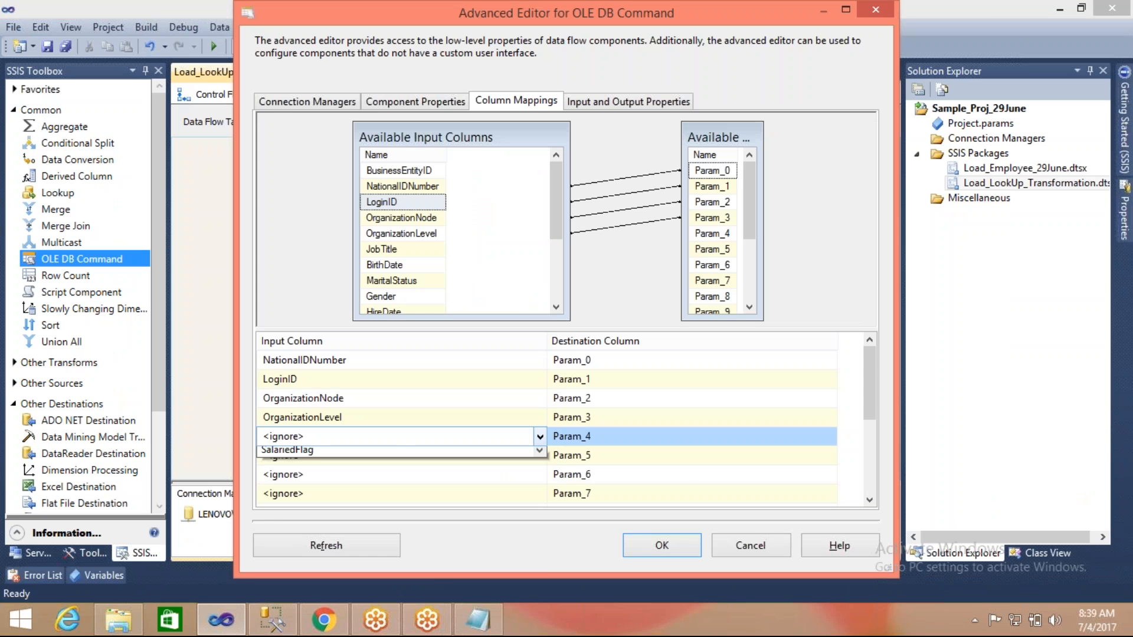
click(539, 438)
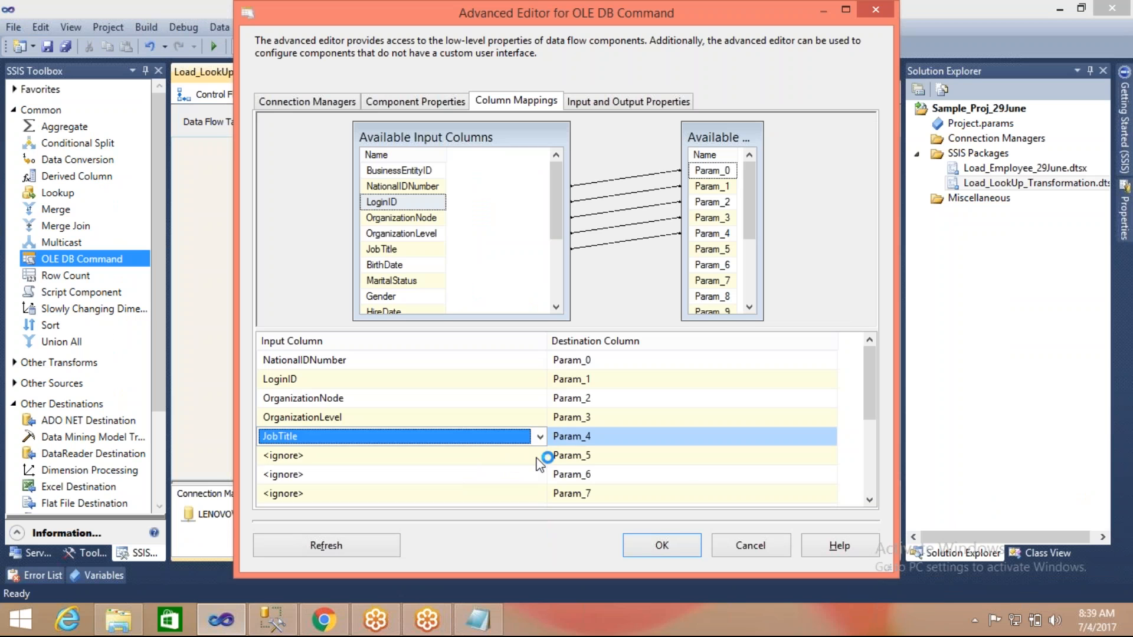
Map the BirthDate input column to Param_5 and MaritalStatus to Param_6
click(517, 455)
click(515, 457)
click(442, 508)
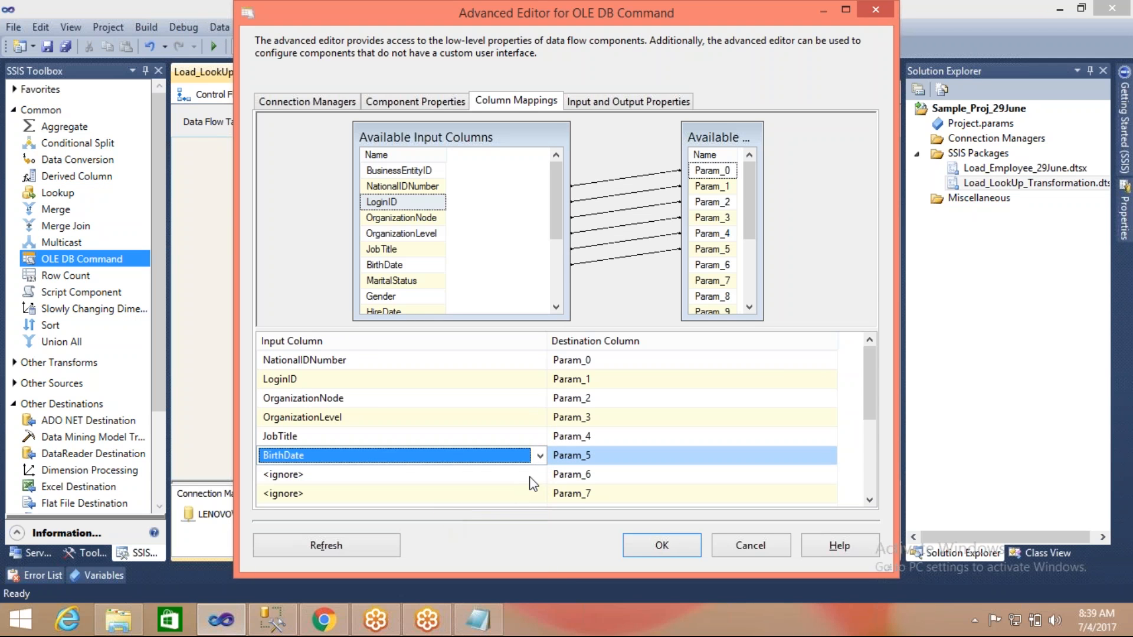
click(539, 472)
click(540, 473)
click(475, 522)
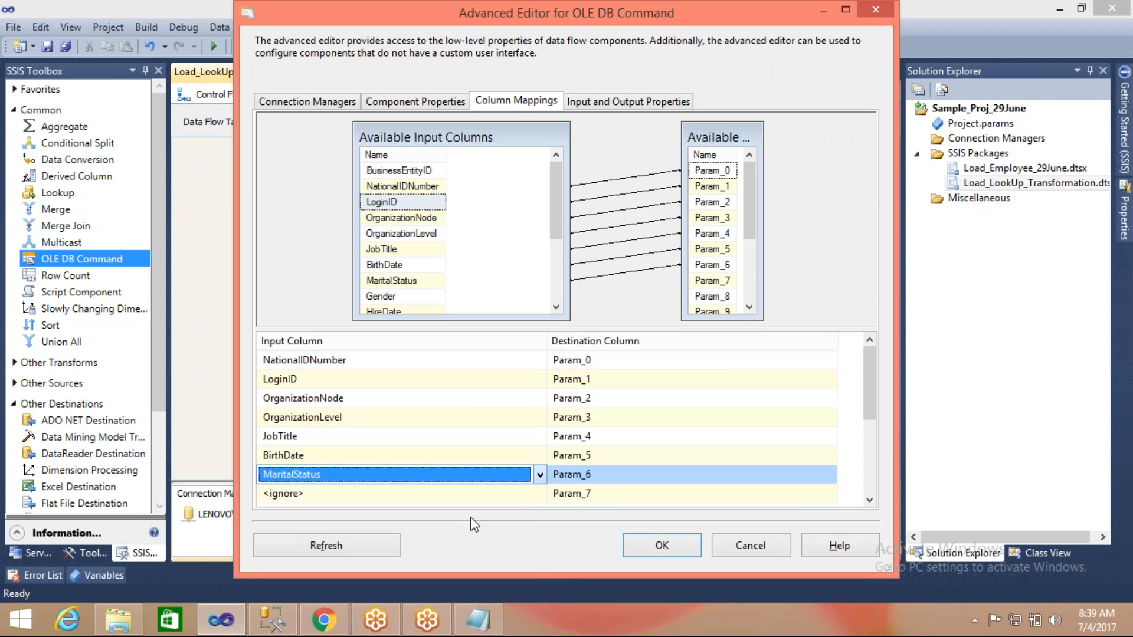
Check the column order in the Management Studio query, and map Gender to Param_7 and HireDate to Param_8 in Visual Studio
click(869, 483)
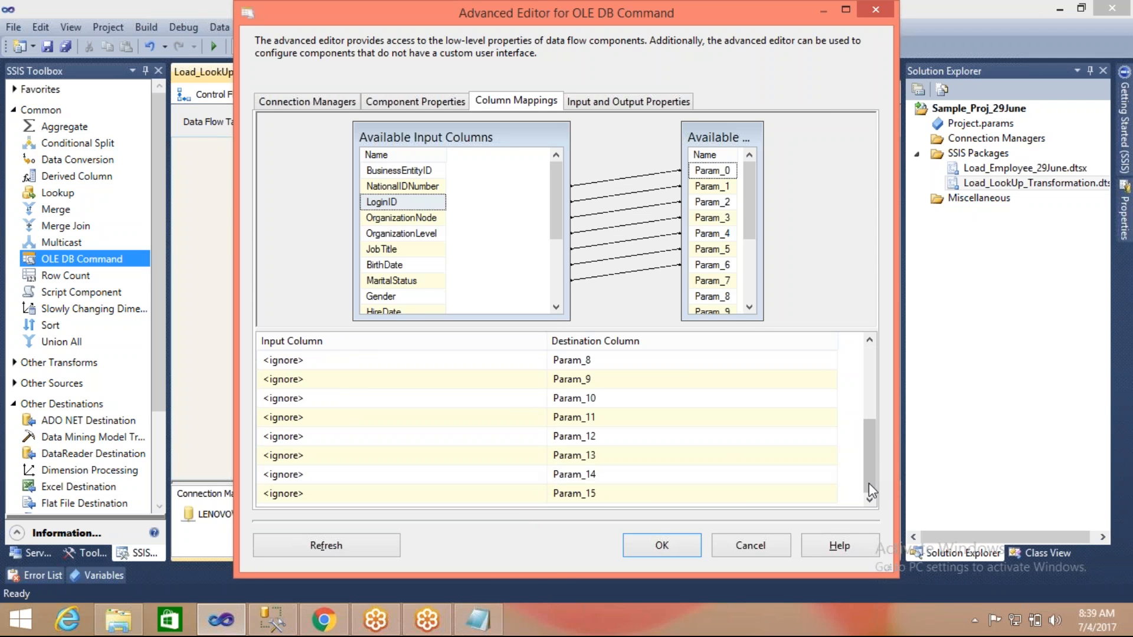
click(870, 340)
click(870, 341)
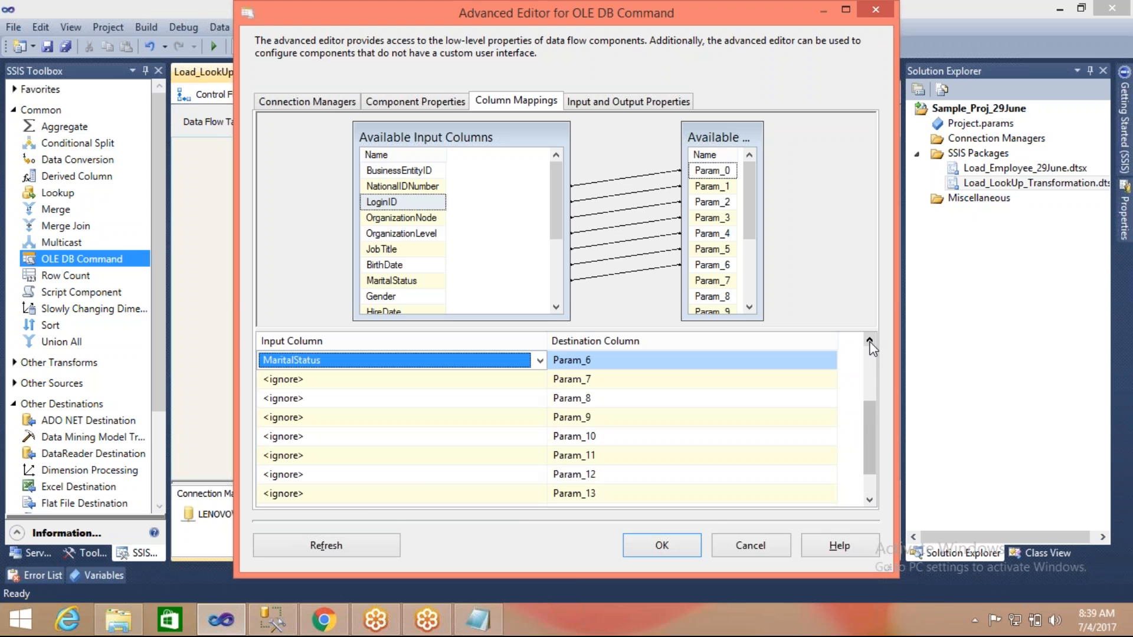
key(alt+Tab)
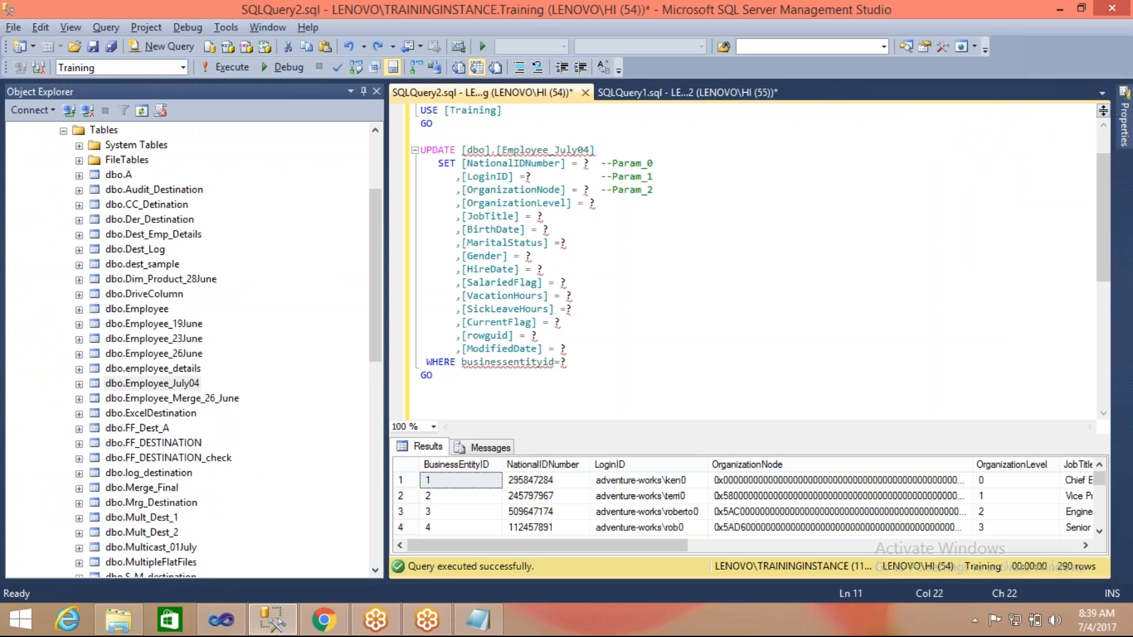
key(alt+Tab)
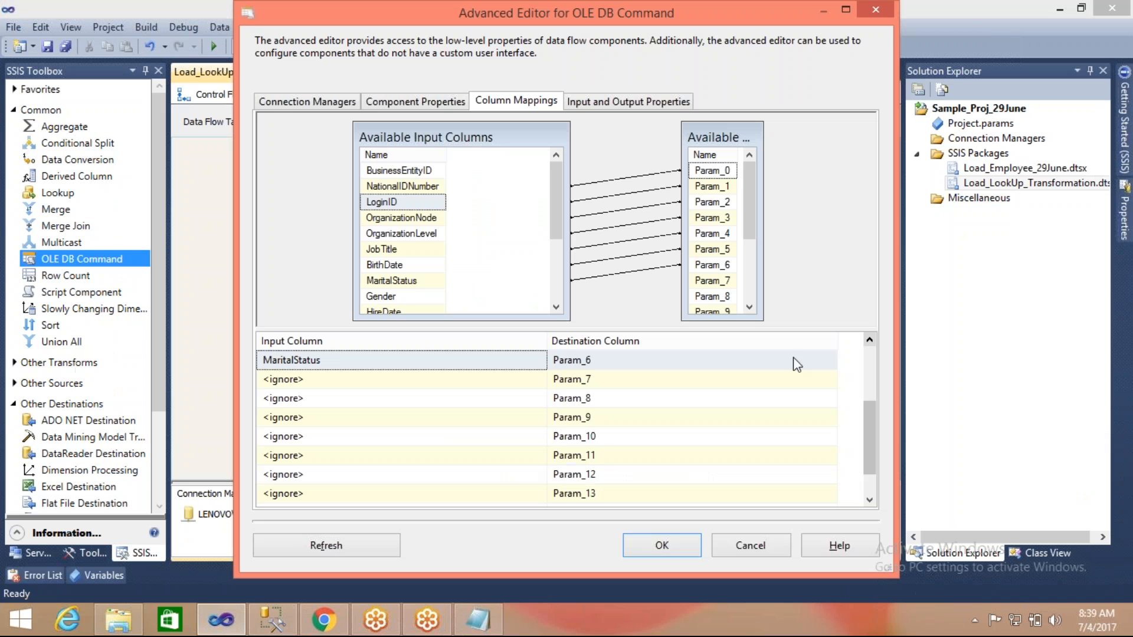
click(541, 379)
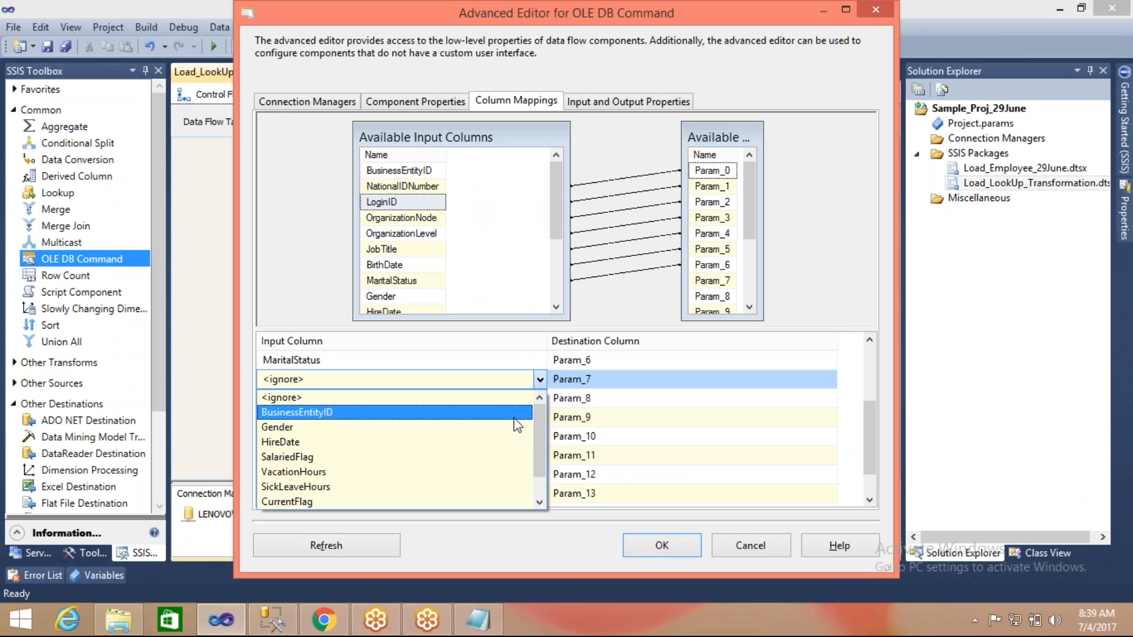
click(519, 427)
click(541, 399)
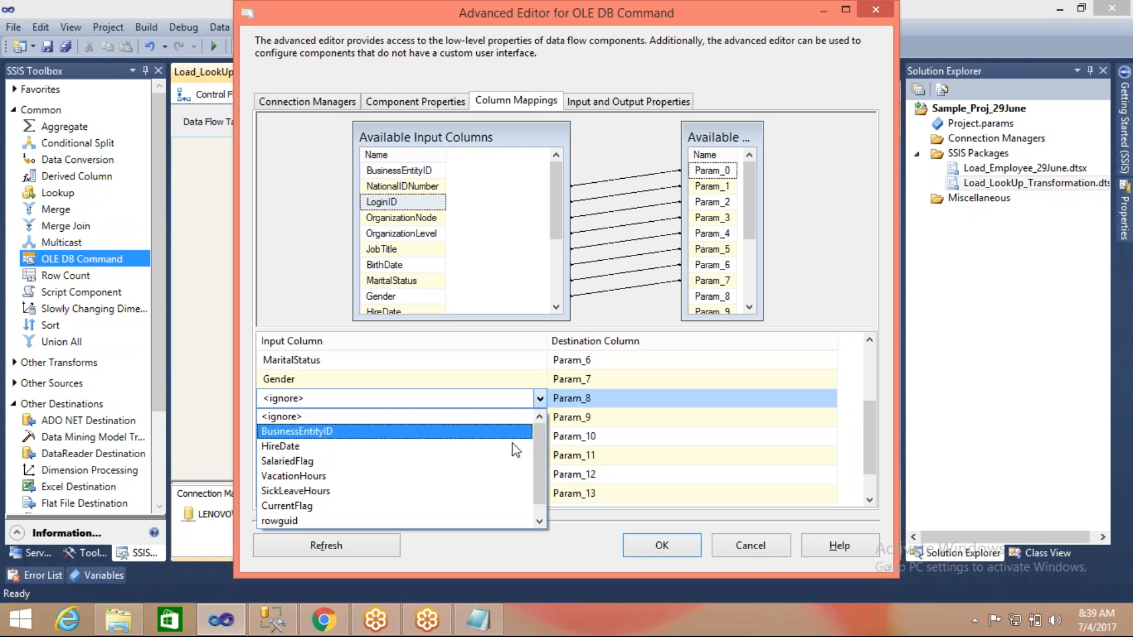
click(519, 450)
Map SalariedFlag to Param_9 and, after rechecking the Management Studio query, VacationHours to Param_10 in Visual Studio
click(544, 418)
click(540, 417)
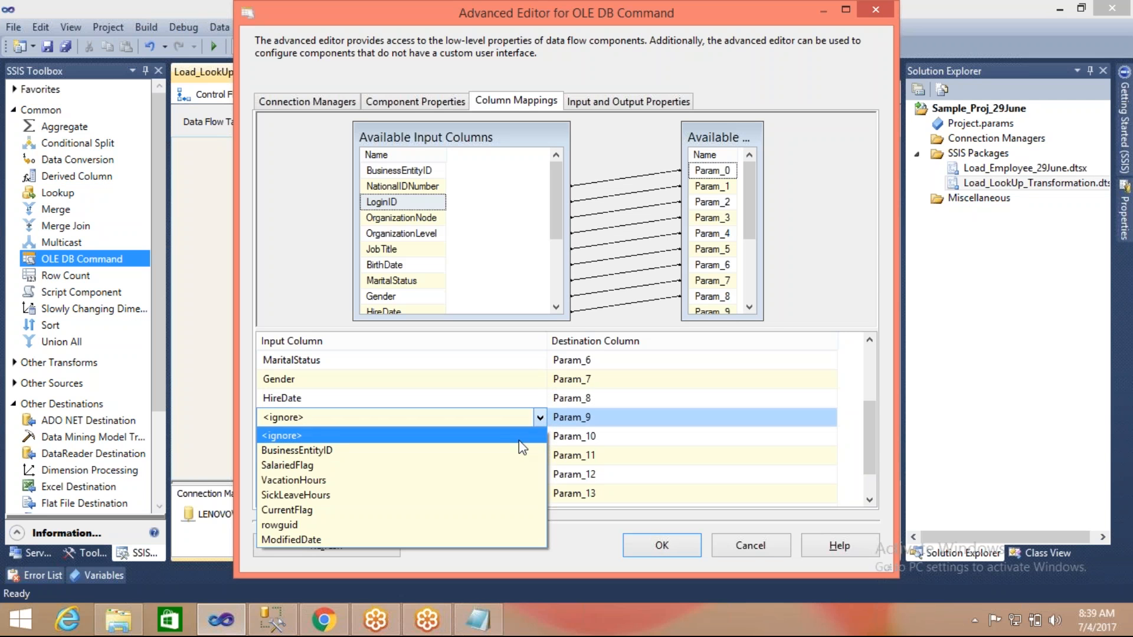
click(519, 464)
key(alt+Tab)
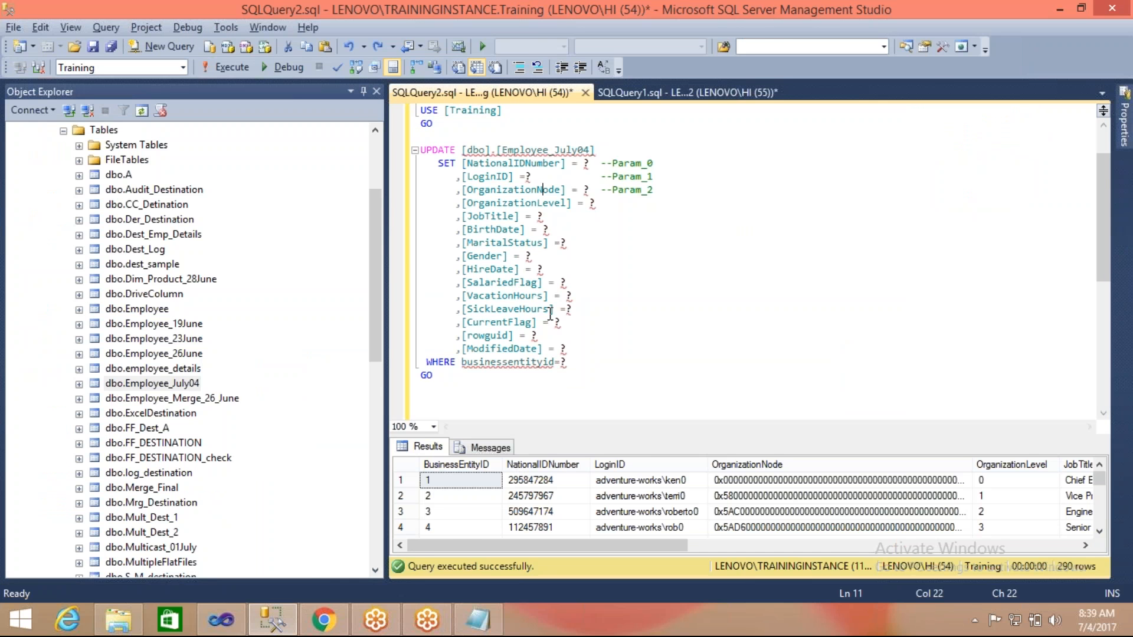
key(alt+Tab)
click(537, 436)
click(539, 437)
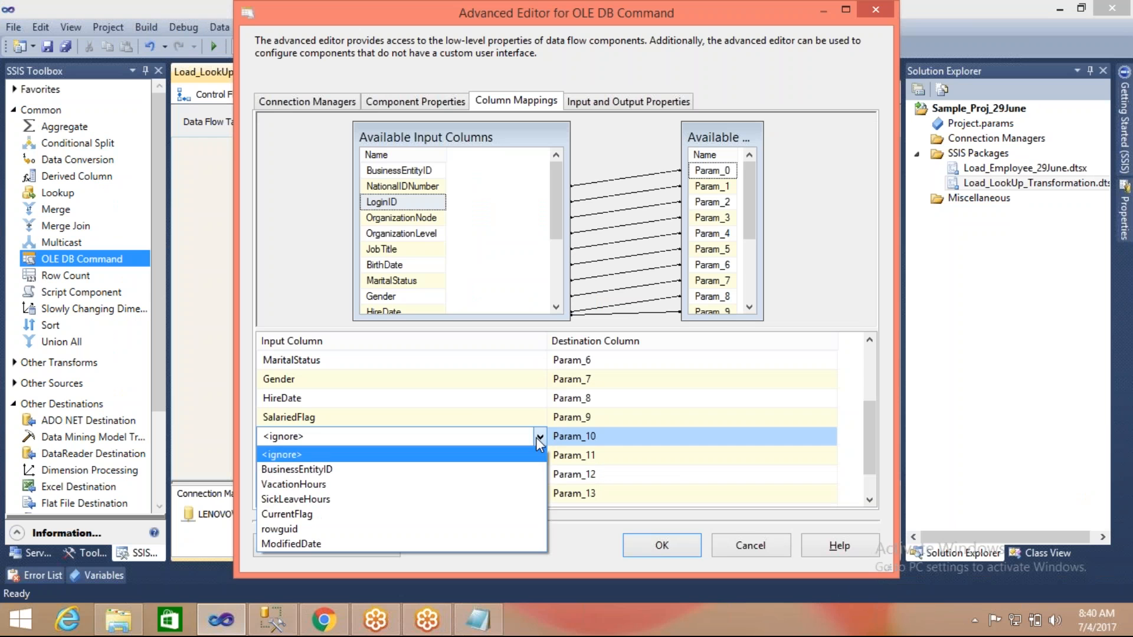
click(493, 485)
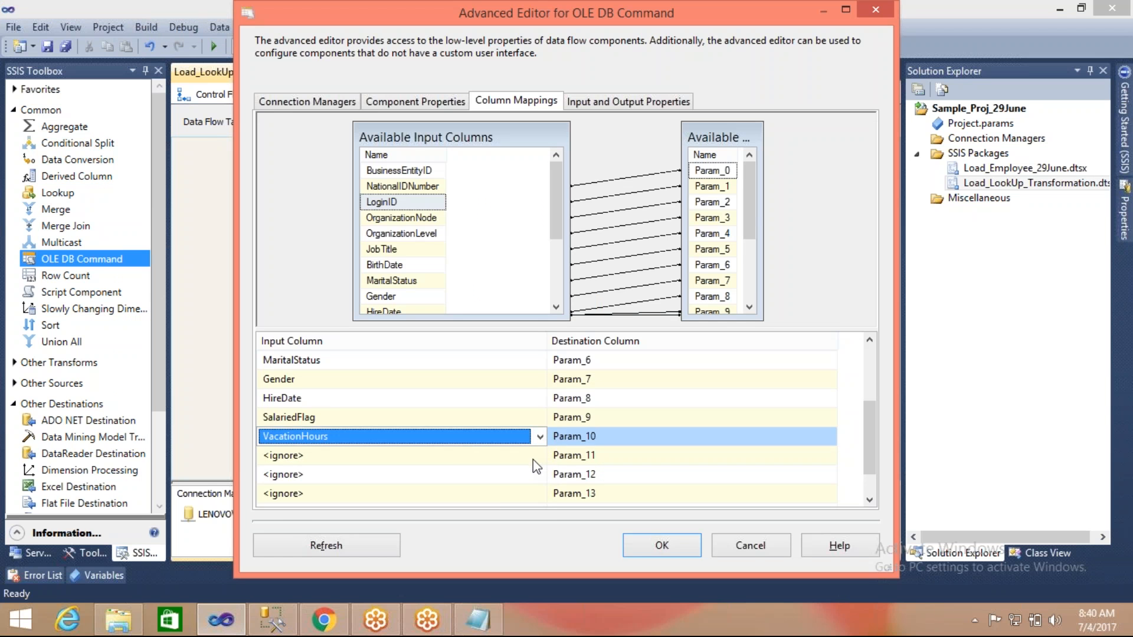
Map the SickLeaveHours input column to Param_11 and CurrentFlag to Param_12
click(534, 458)
click(539, 456)
click(515, 502)
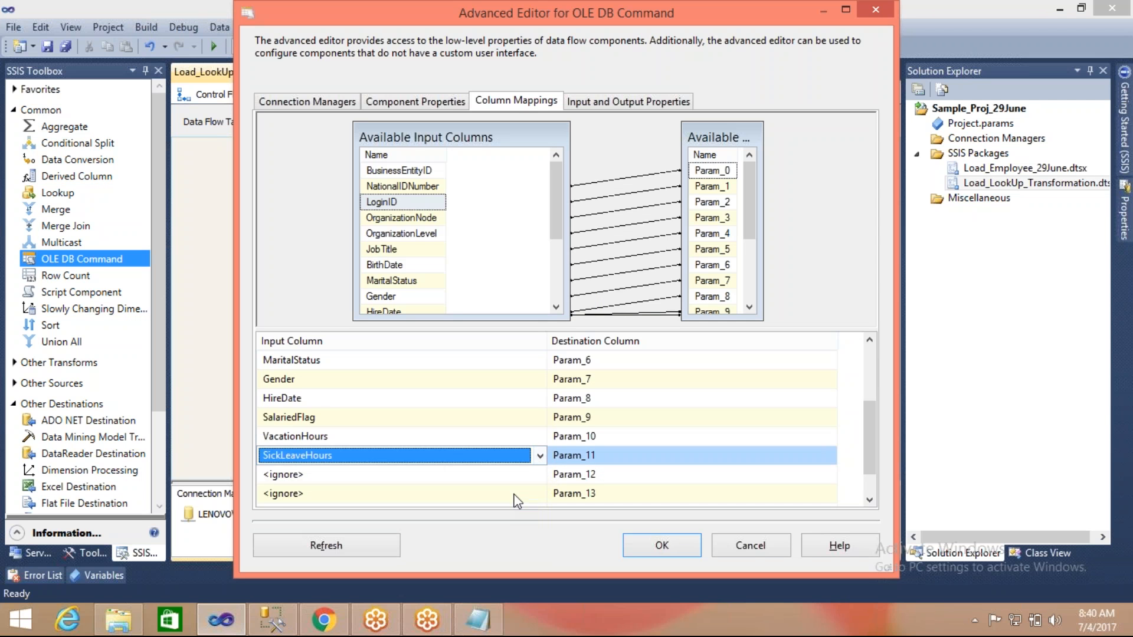
click(540, 473)
click(540, 473)
click(514, 526)
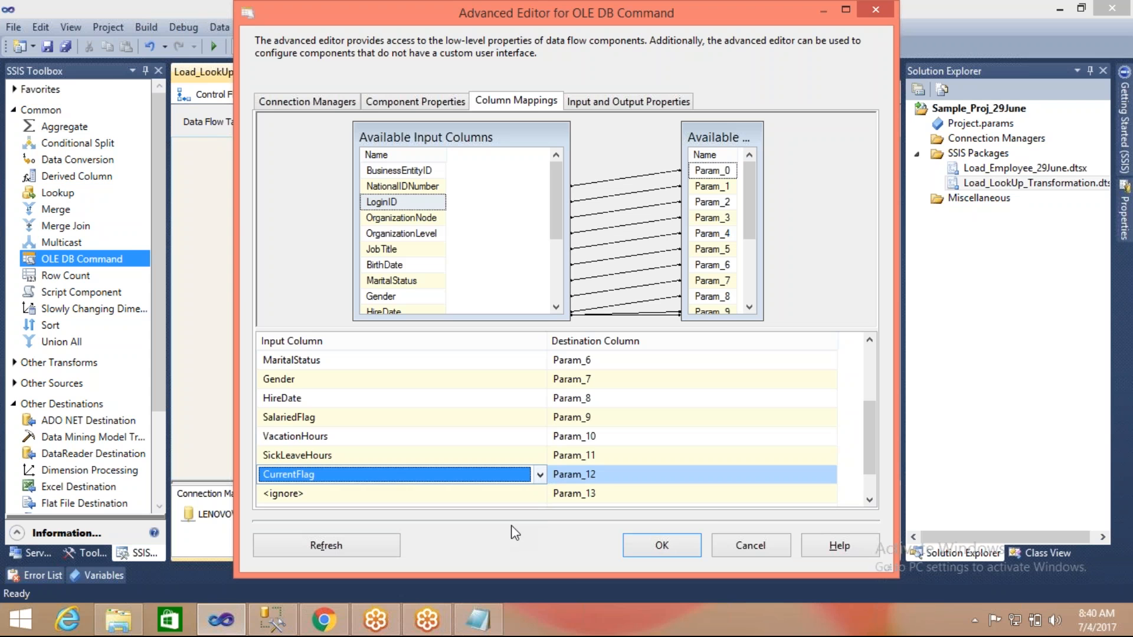
Check the last SET columns in the Management Studio query, and map rowguid to Param_13 and ModifiedDate to Param_14 in Visual Studio
scroll(873, 488, down, 1)
key(alt+Tab)
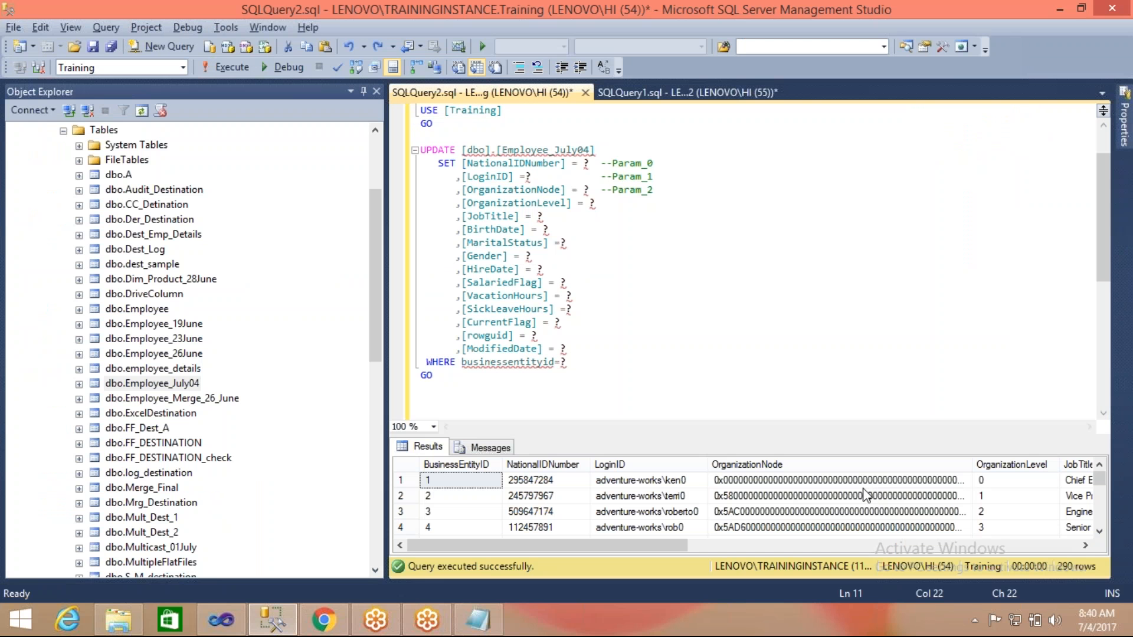
key(alt+Tab)
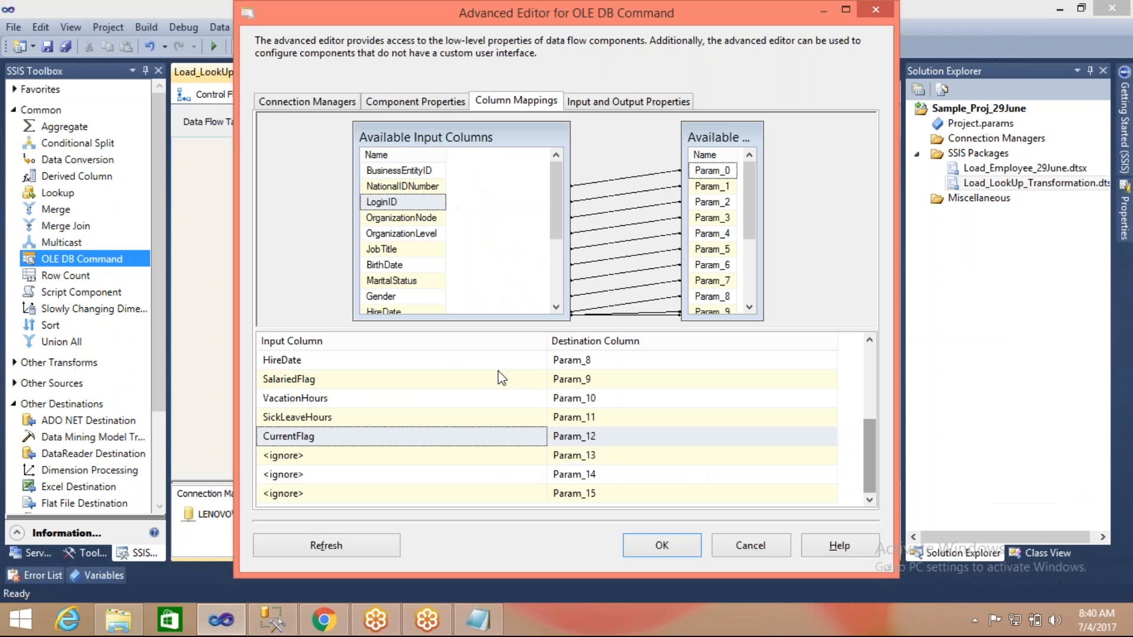
click(531, 457)
click(527, 456)
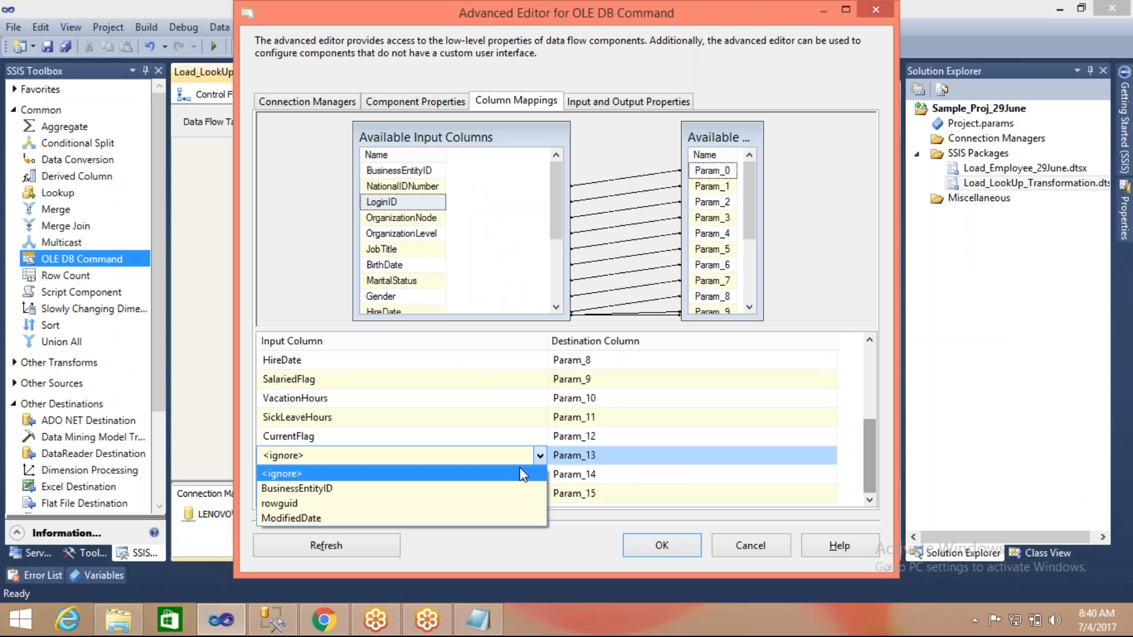
click(501, 503)
click(531, 475)
click(539, 475)
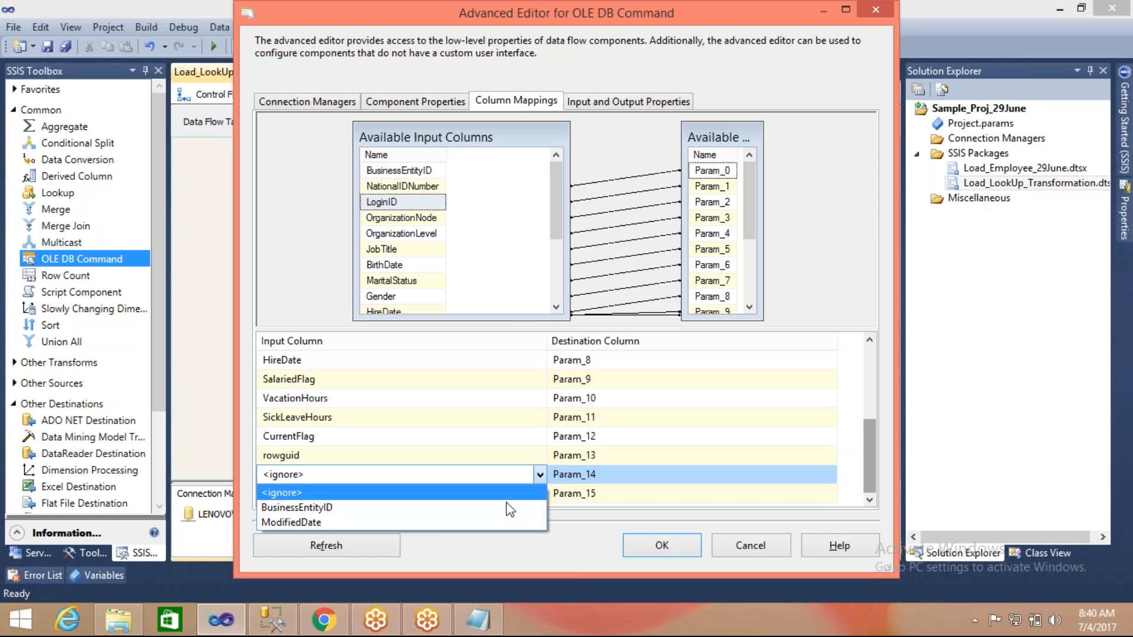
click(498, 522)
Map BusinessEntityID to Param_15 for the query's WHERE condition, accept the OLE DB Command settings and save the package
key(alt+Tab)
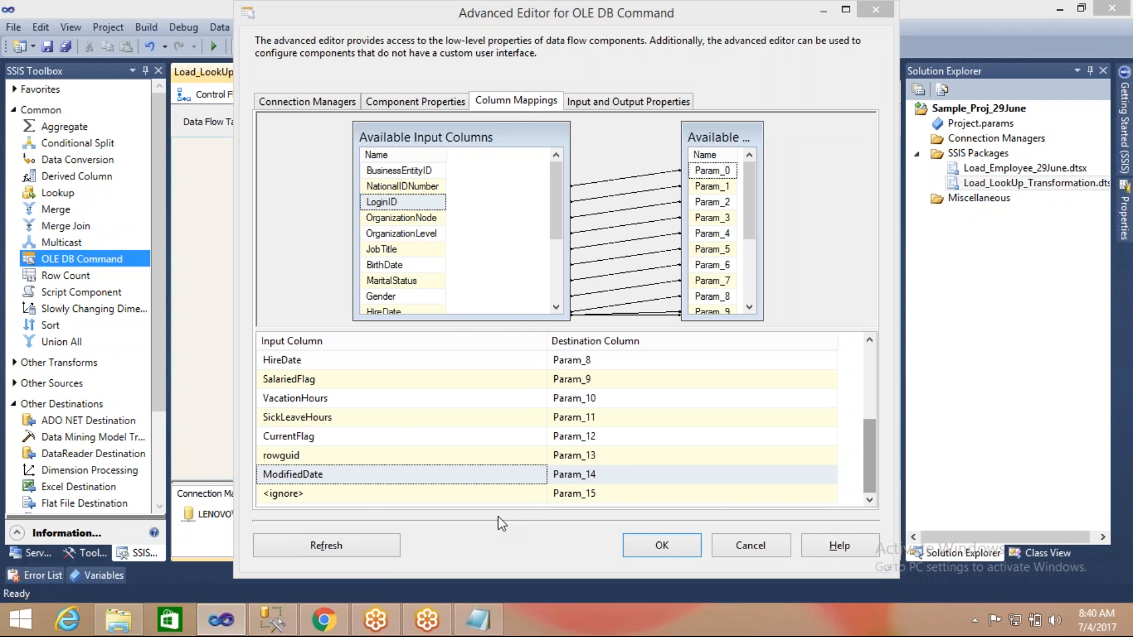
key(alt+Tab)
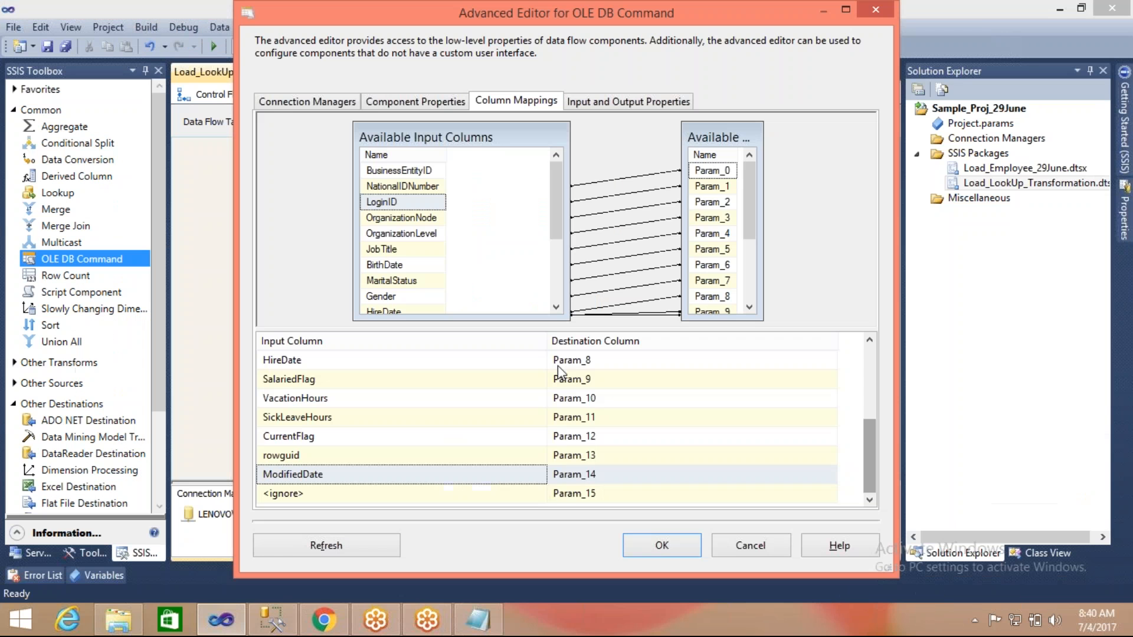
click(546, 494)
click(540, 494)
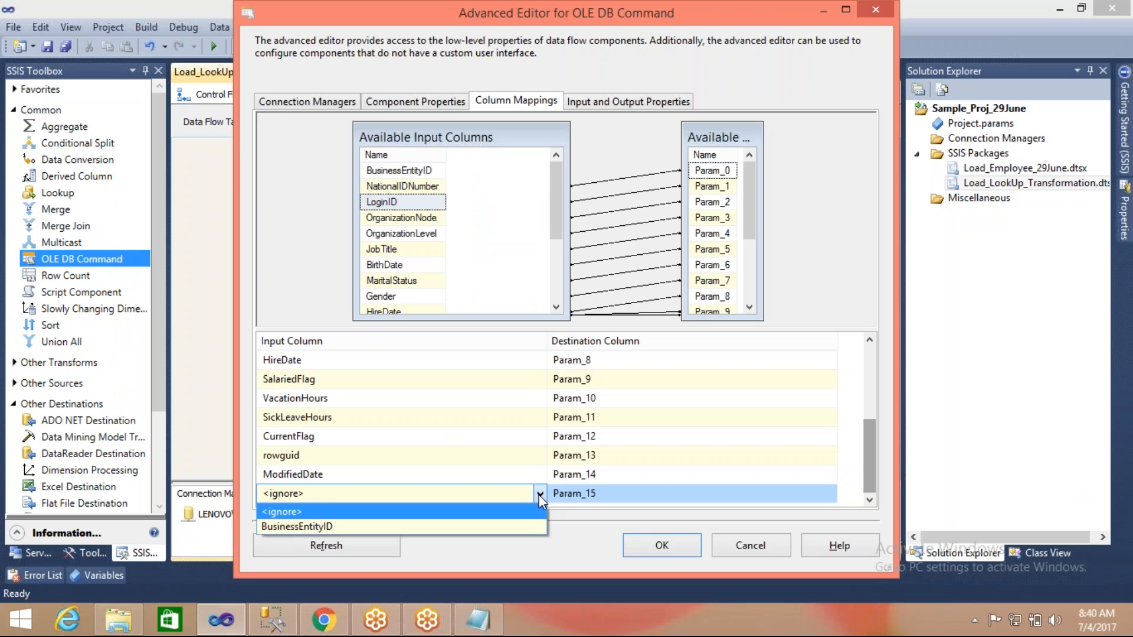
click(515, 526)
click(649, 552)
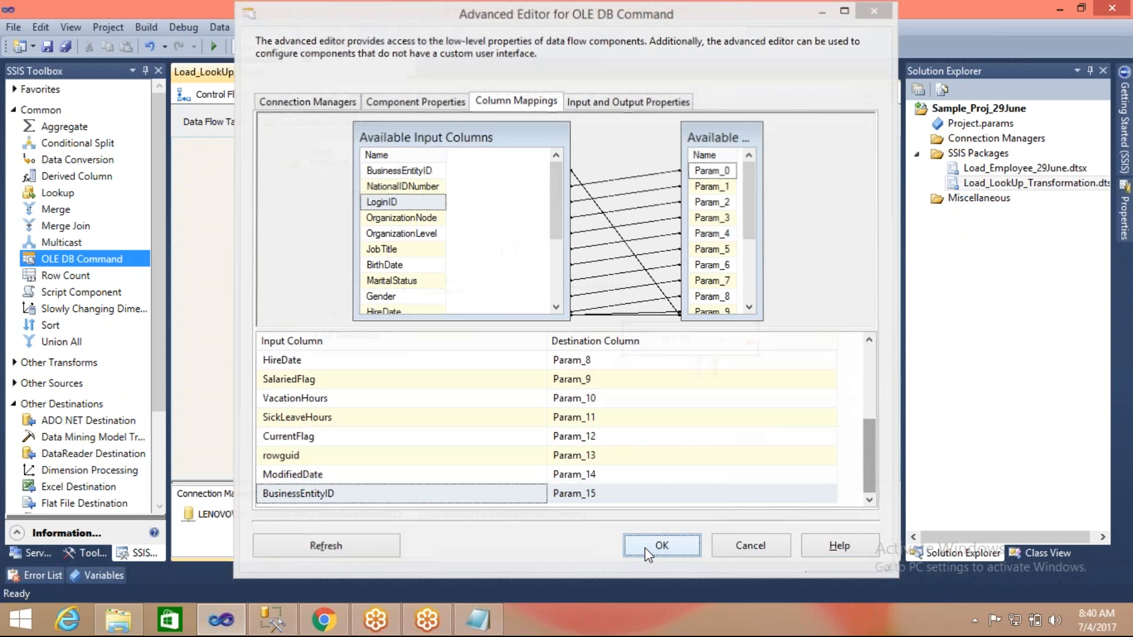
key(ctrl+s)
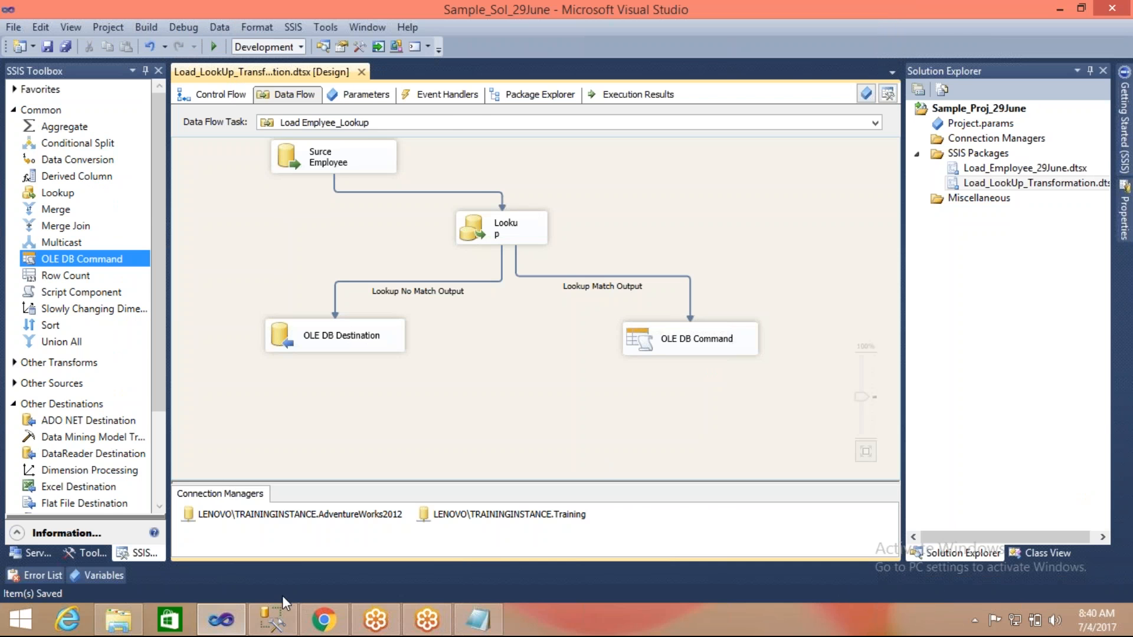
Switch to Management Studio and begin an UPDATE of [HumanResources].[Employee] with a set clause below the INSERT in the AdventureWorks2012 query
click(278, 614)
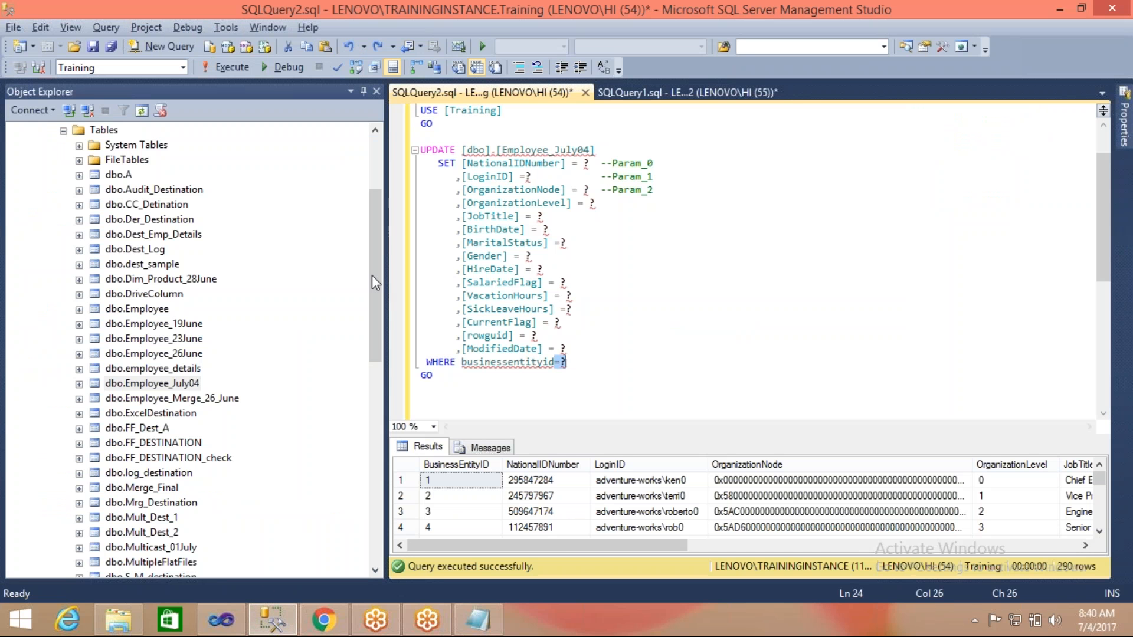
drag(386, 331, 173, 330)
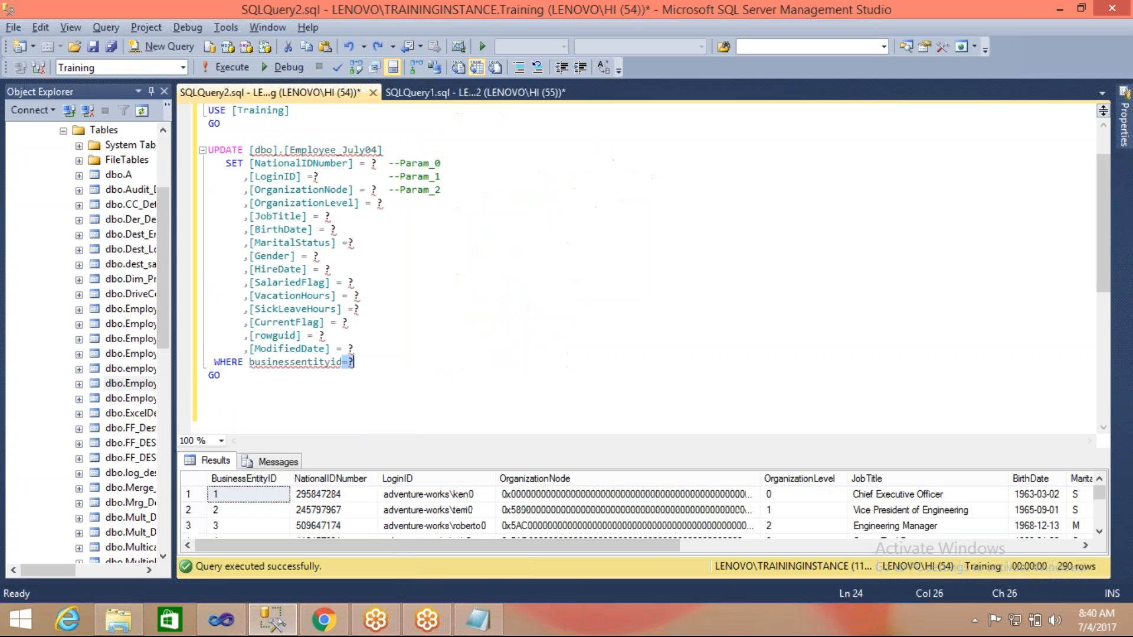
click(497, 91)
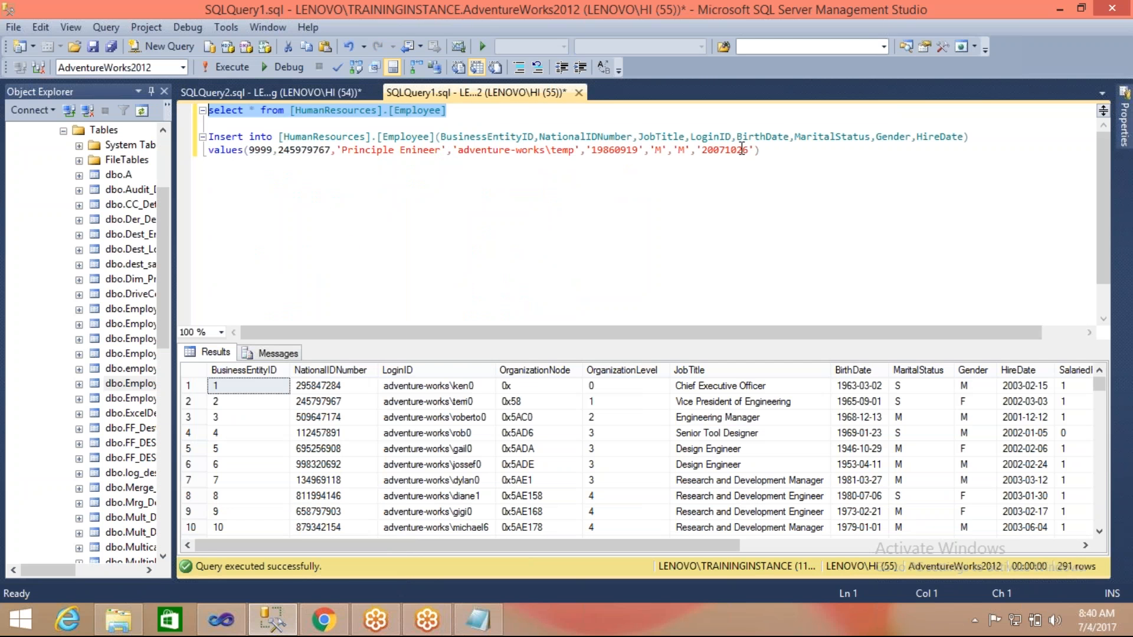
click(767, 154)
key(Return)
key(Return)
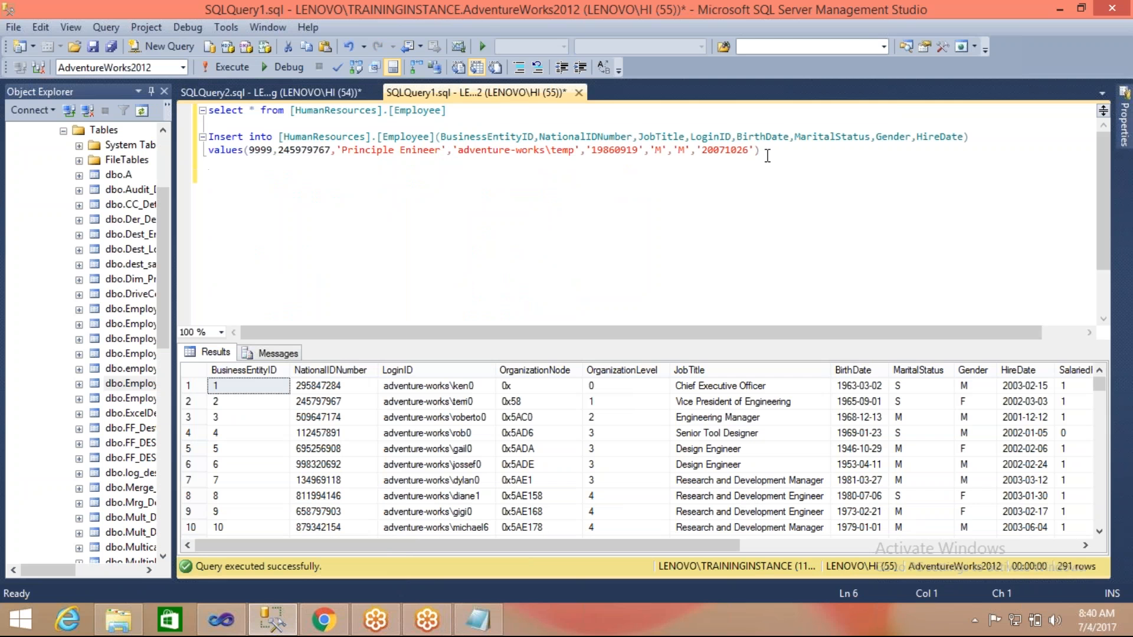
text(Update)
drag(291, 111, 470, 113)
key(ctrl+c)
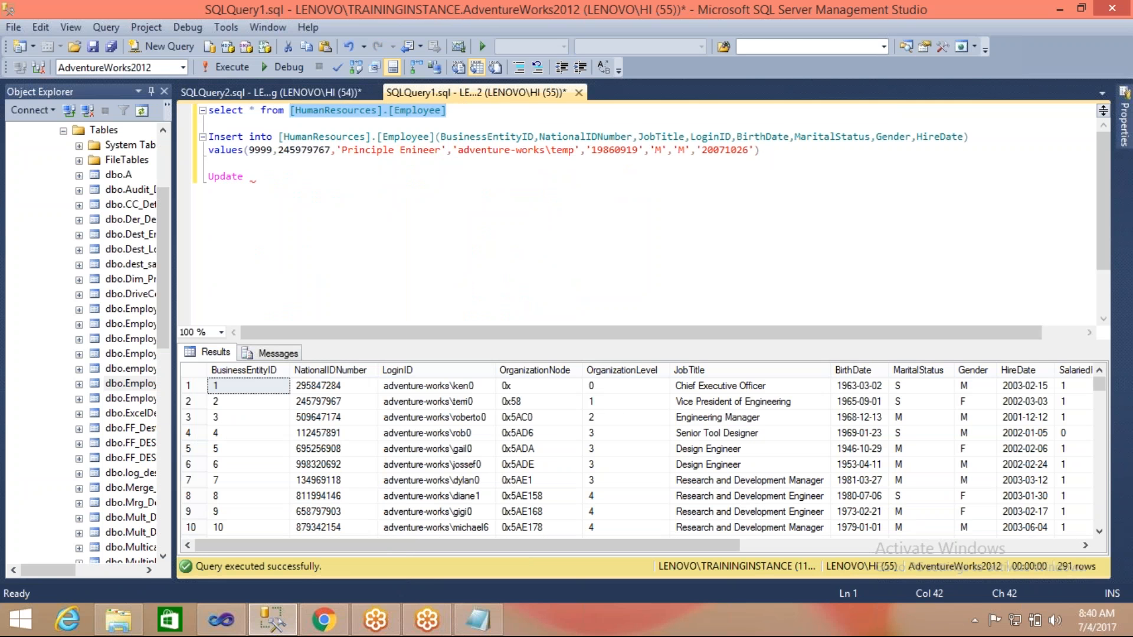
click(254, 177)
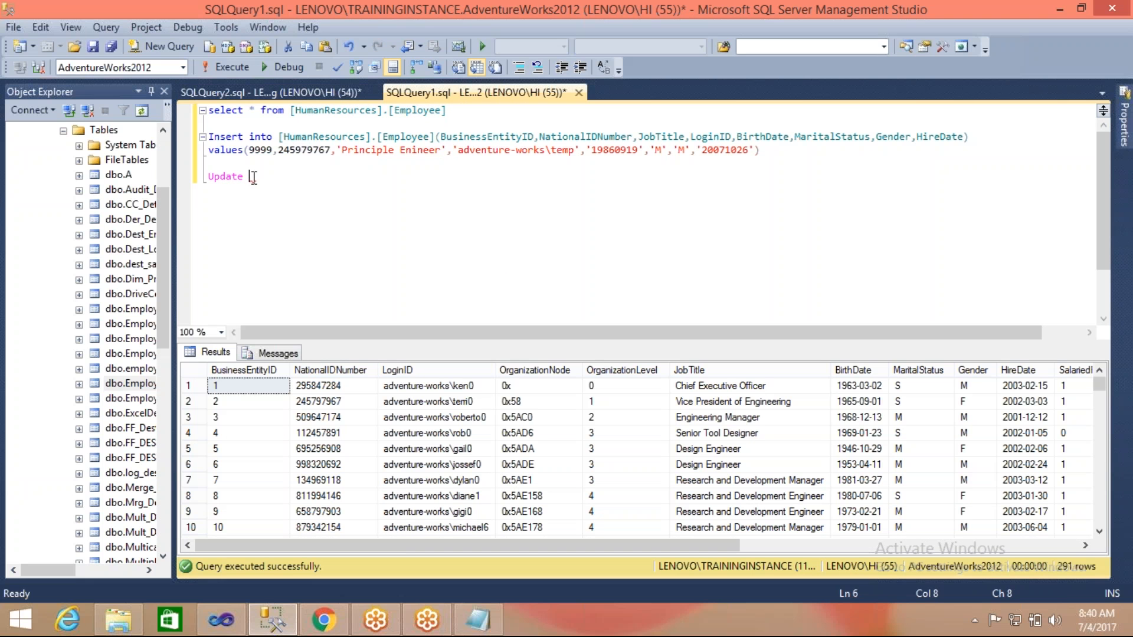
key(ctrl+v)
key(Return)
text(set)
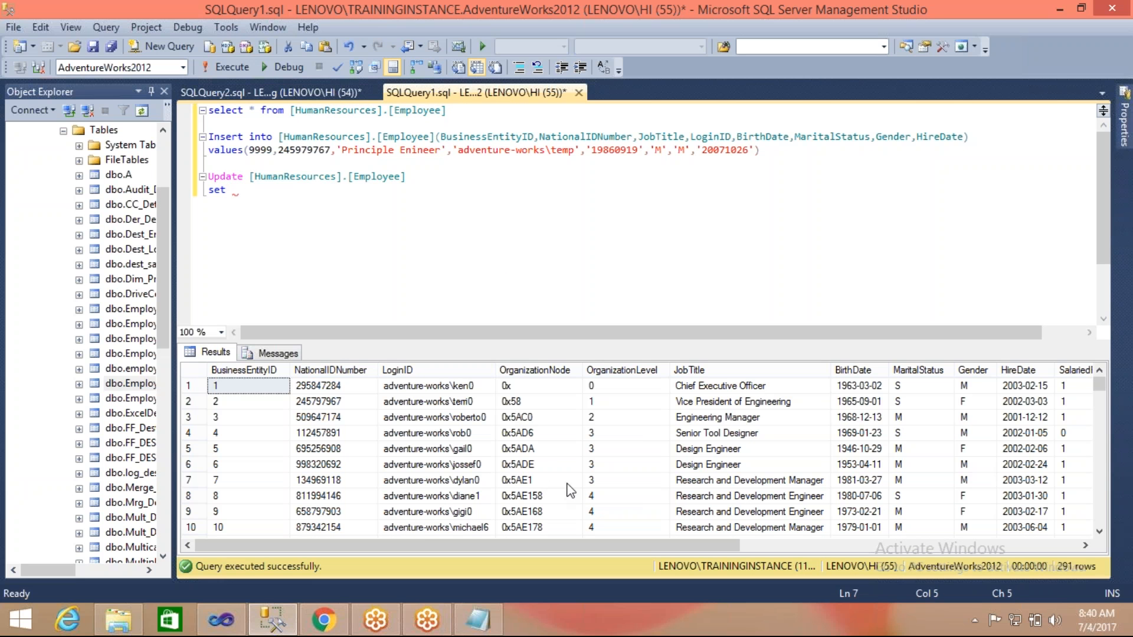
Complete the UPDATE statement's set clause with JobTitle='Principle Engineer'
mouse_move(643, 549)
mouse_down()
mouse_move(897, 556)
mouse_move(643, 549)
mouse_up()
click(732, 389)
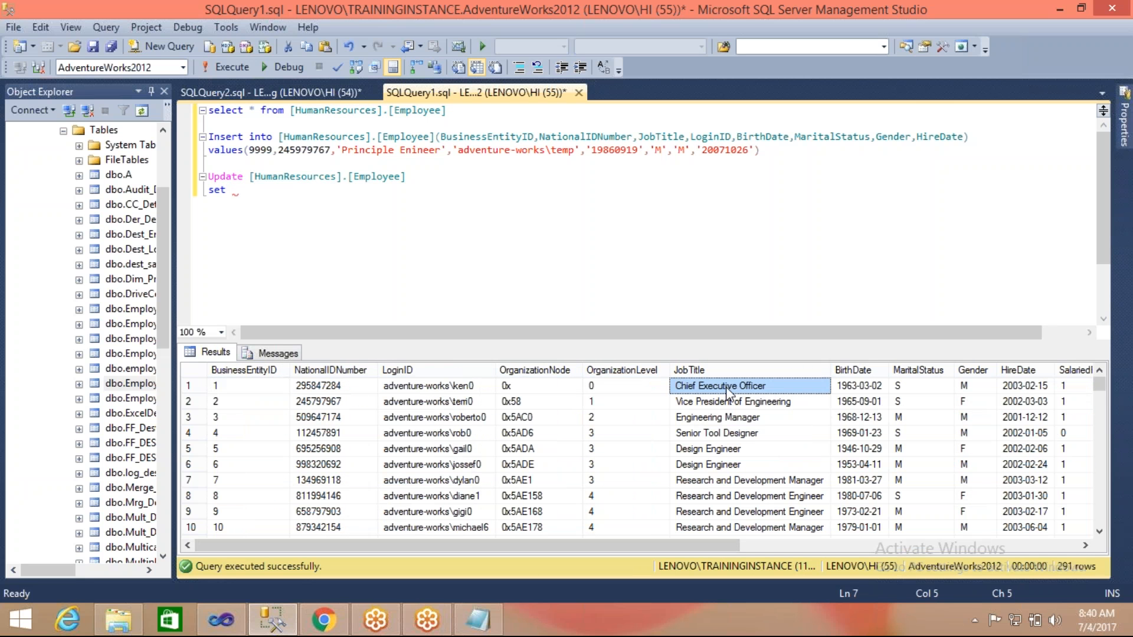
click(240, 195)
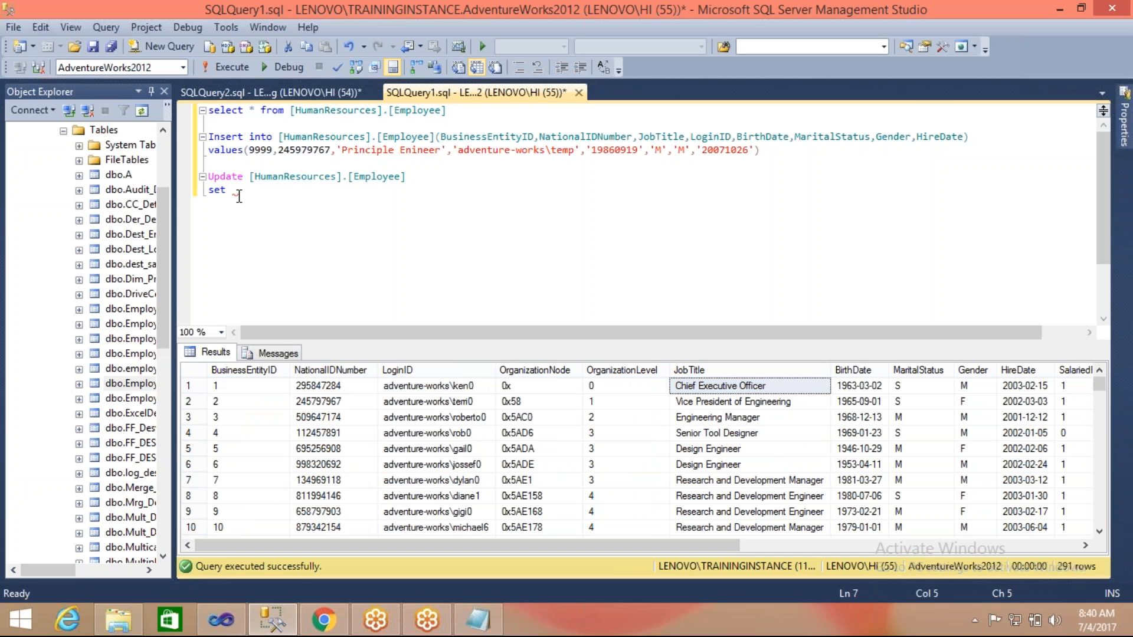
text(job)
key(Tab)
text(=)
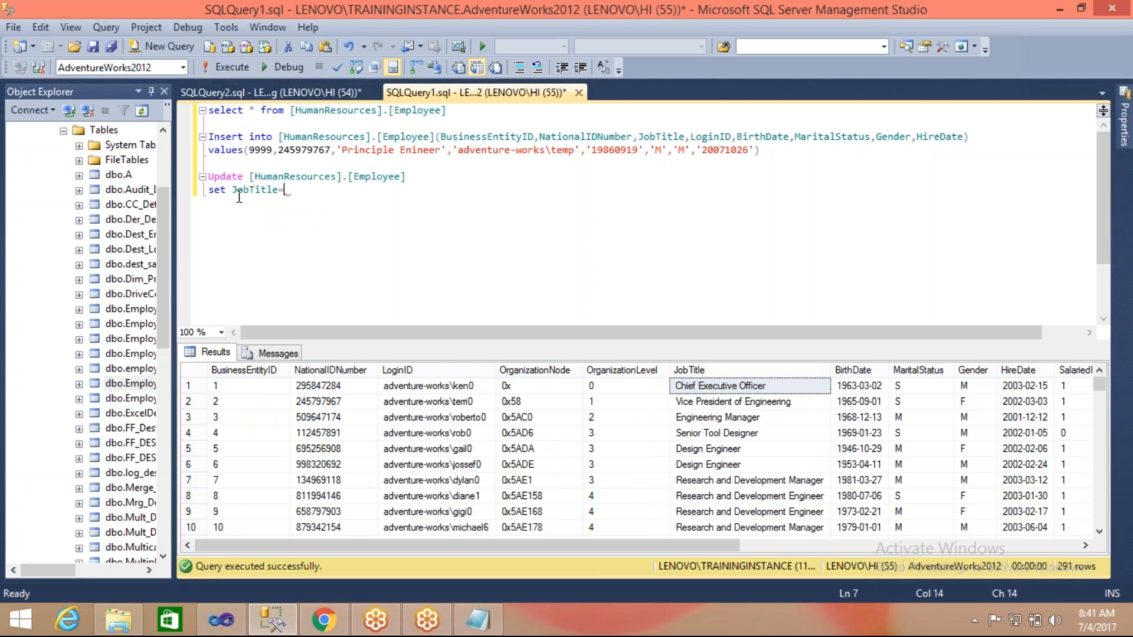
text(''Pori)
key(BackSpace)
key(BackSpace)
key(BackSpace)
text(rincipl)
text(e Wn)
key(BackSpace)
key(BackSpace)
text(Eng)
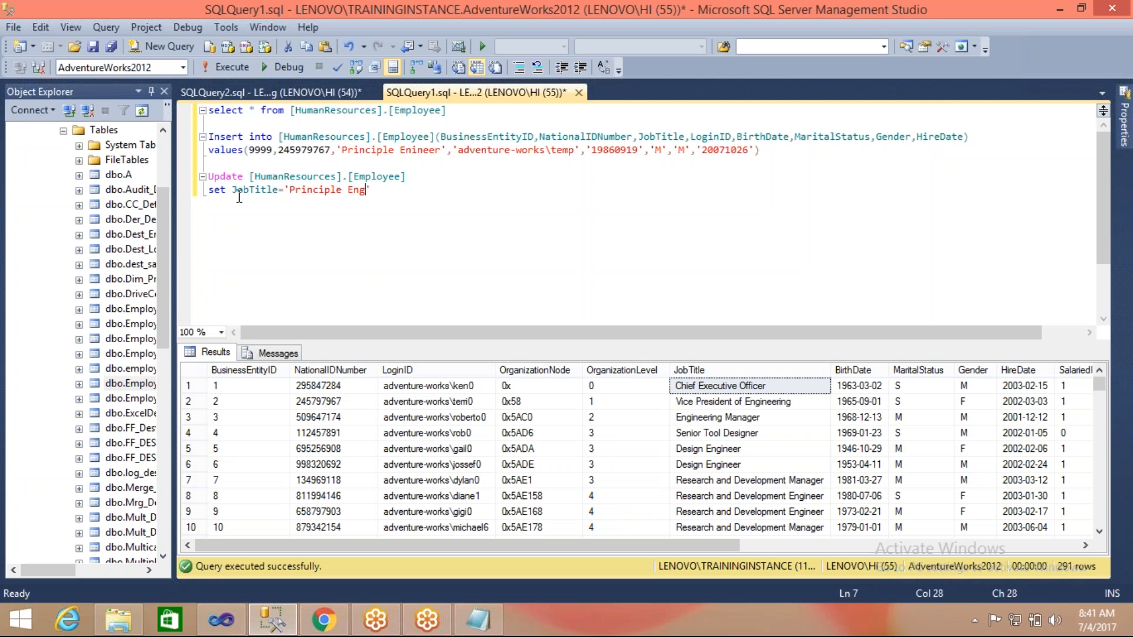
text(ineer)
key(End)
Add the condition where BusinessEntityID=1 to the UPDATE statement and execute only that statement
key(Return)
text(whre)
text(ere bu)
text(ni)
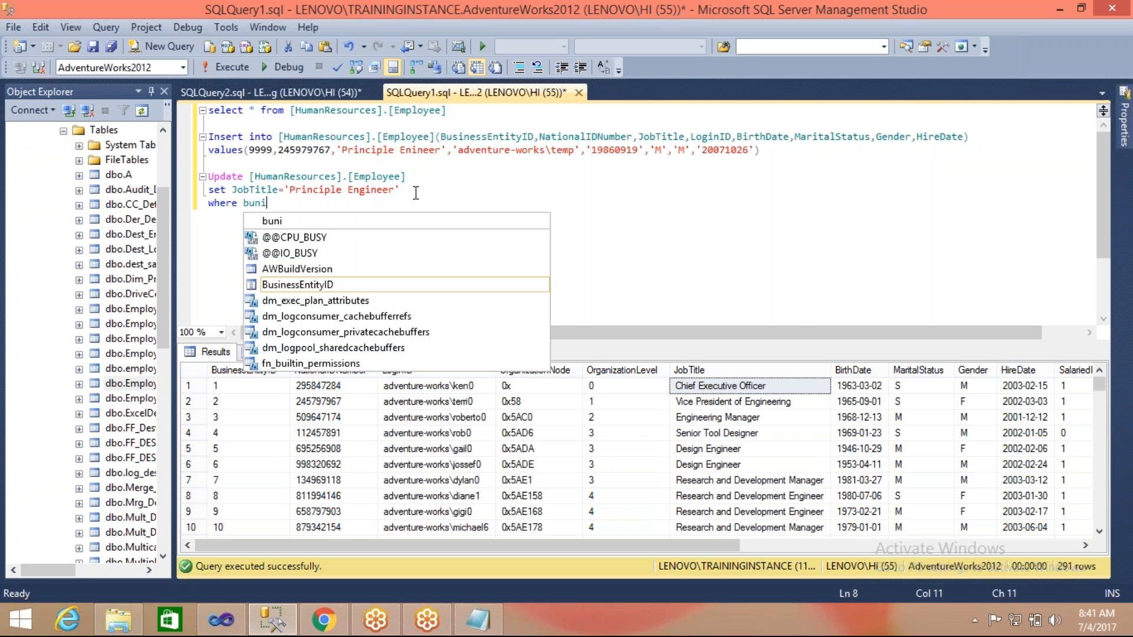
key(Tab)
text(=)
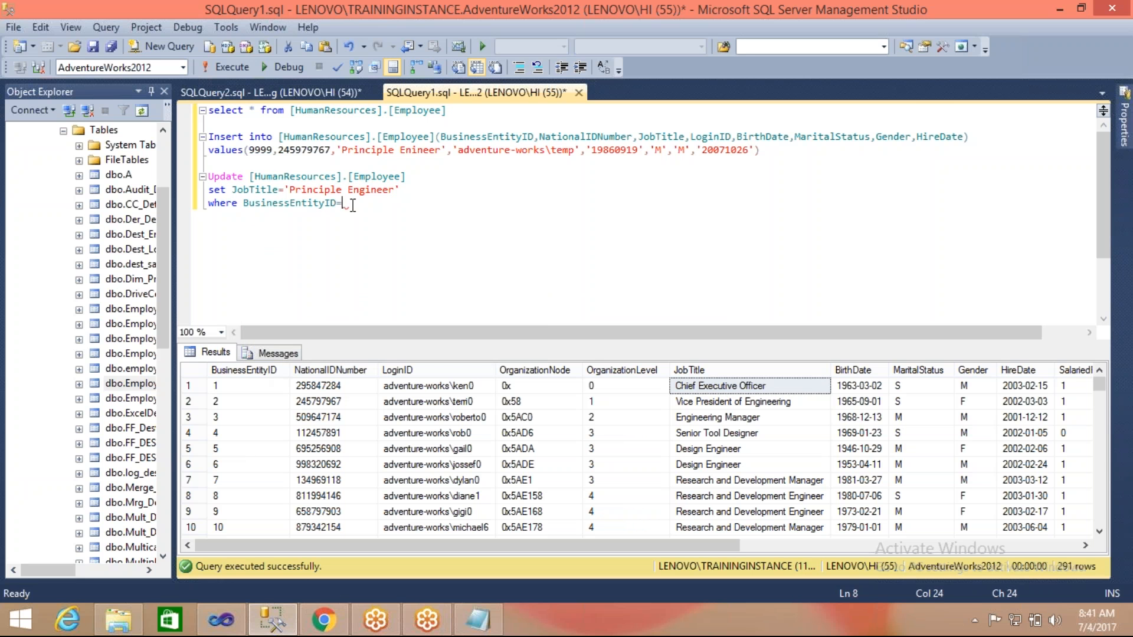
text(1)
shift+click(210, 177)
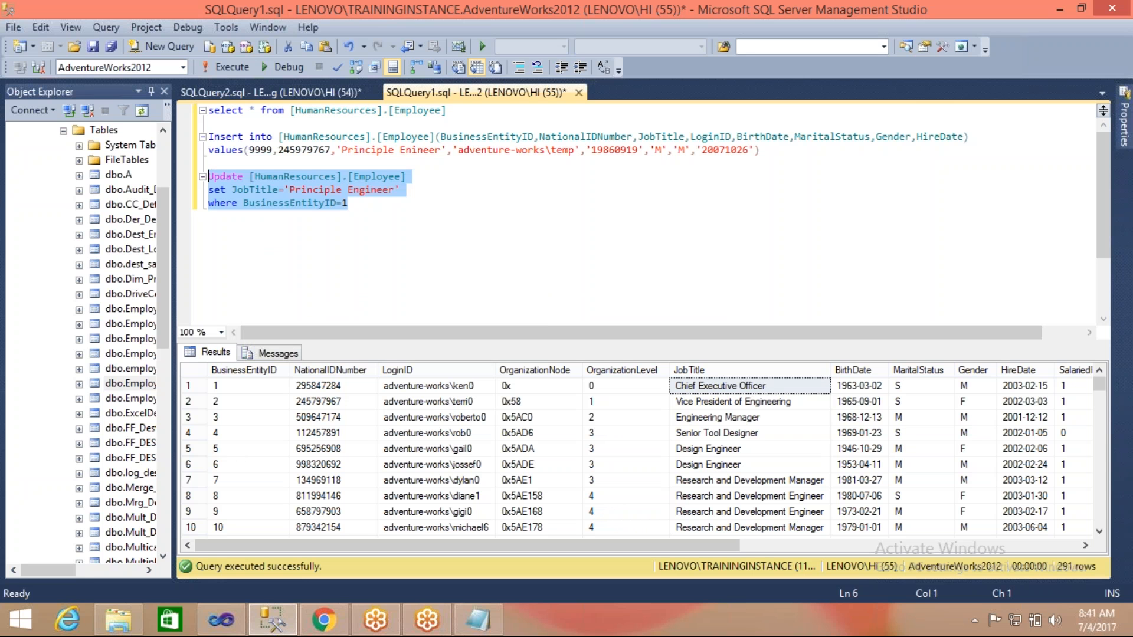
key(F5)
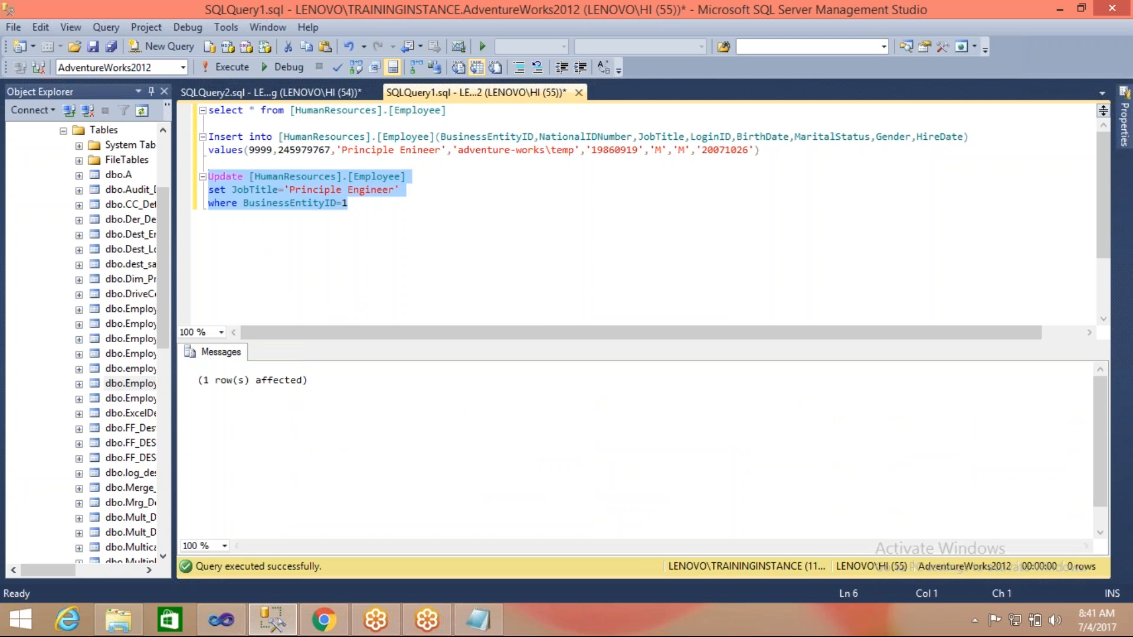
Rerun the select on [HumanResources].[Employee] and check the JobTitle of the row with BusinessEntityID 1
click(301, 114)
key(End)
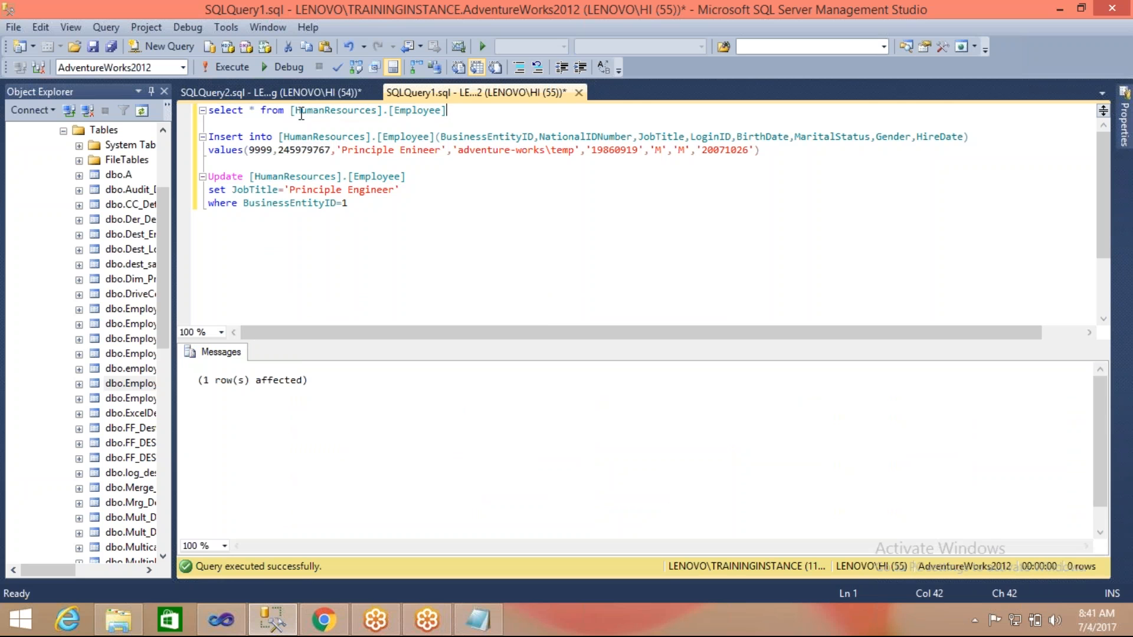
key(shift+Home)
key(F5)
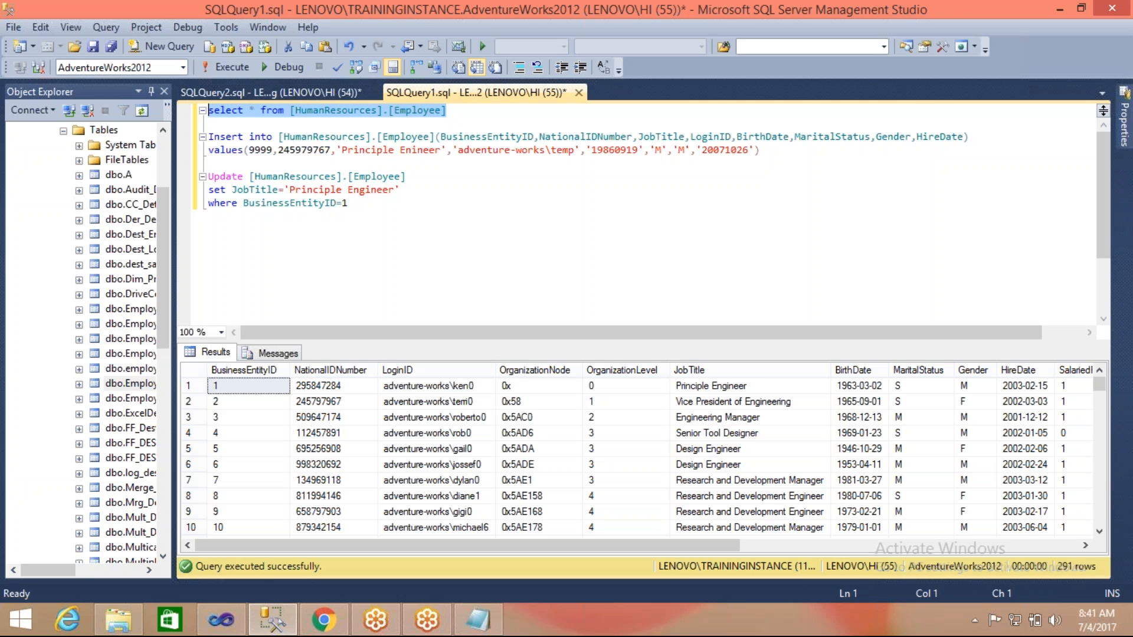
click(726, 396)
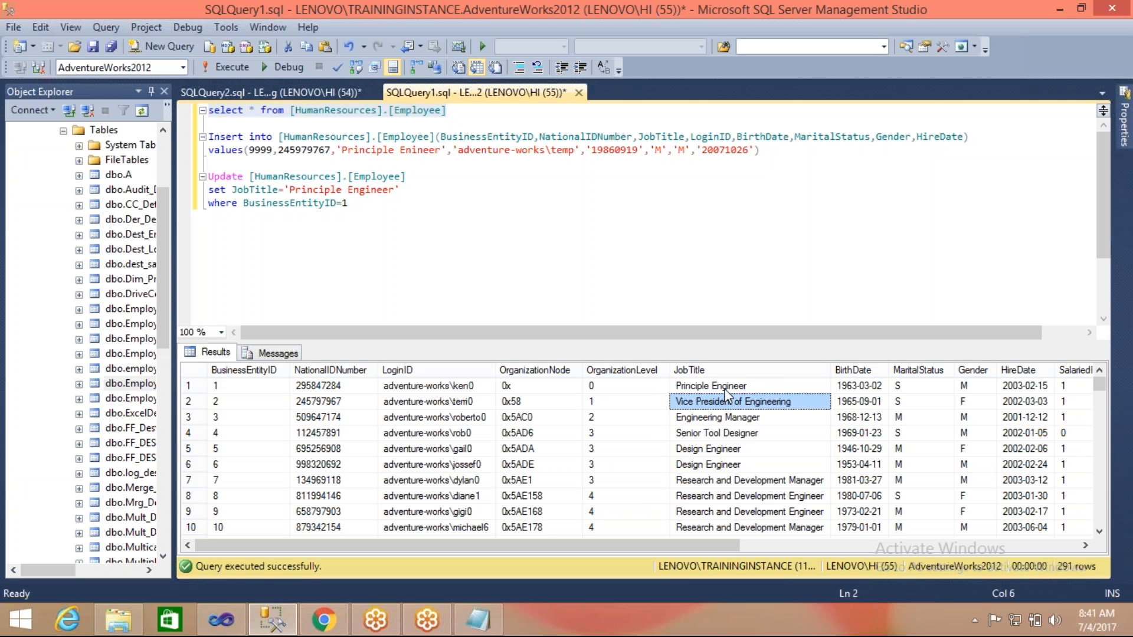
click(726, 393)
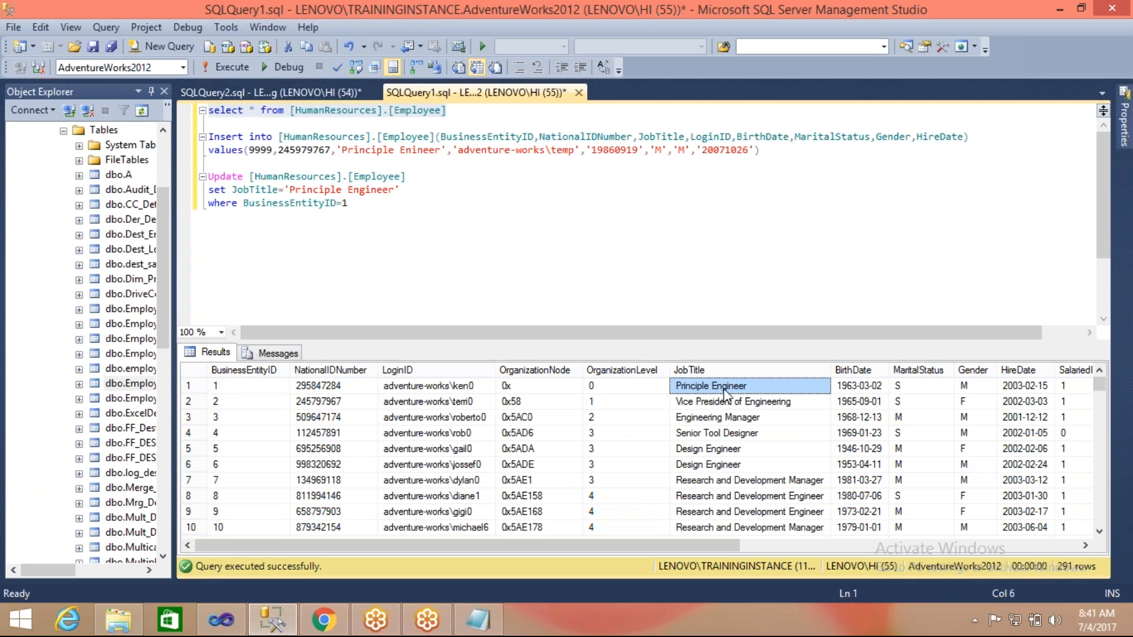
Run the select on employee_july04 in the Training query, enlarge the results area and check the JobTitle for BusinessEntityID 1
click(332, 90)
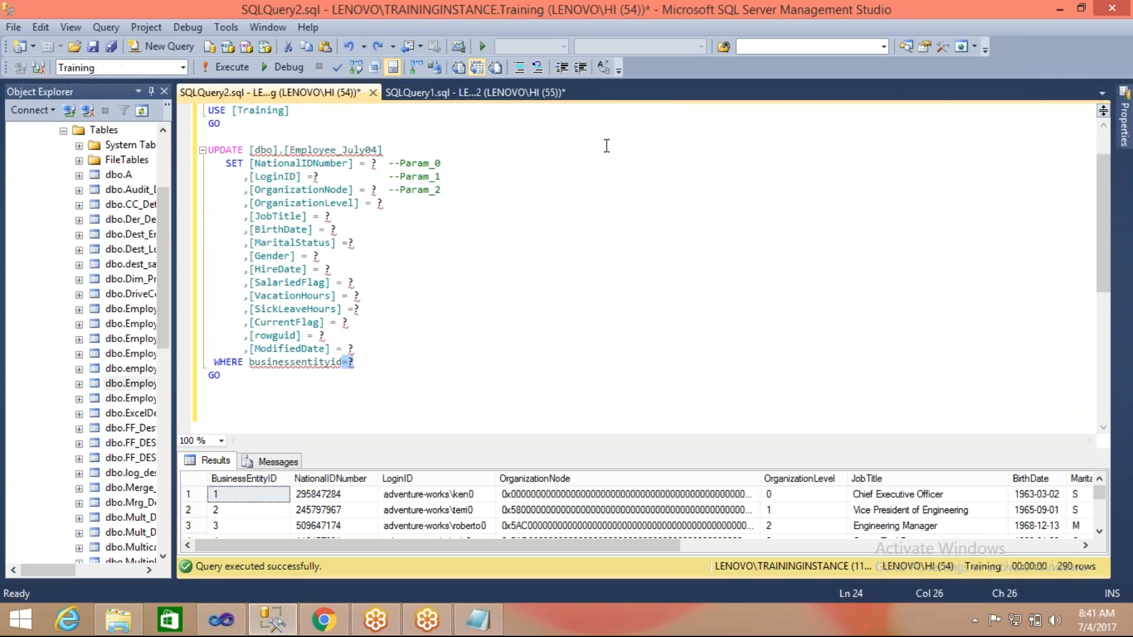
click(1105, 149)
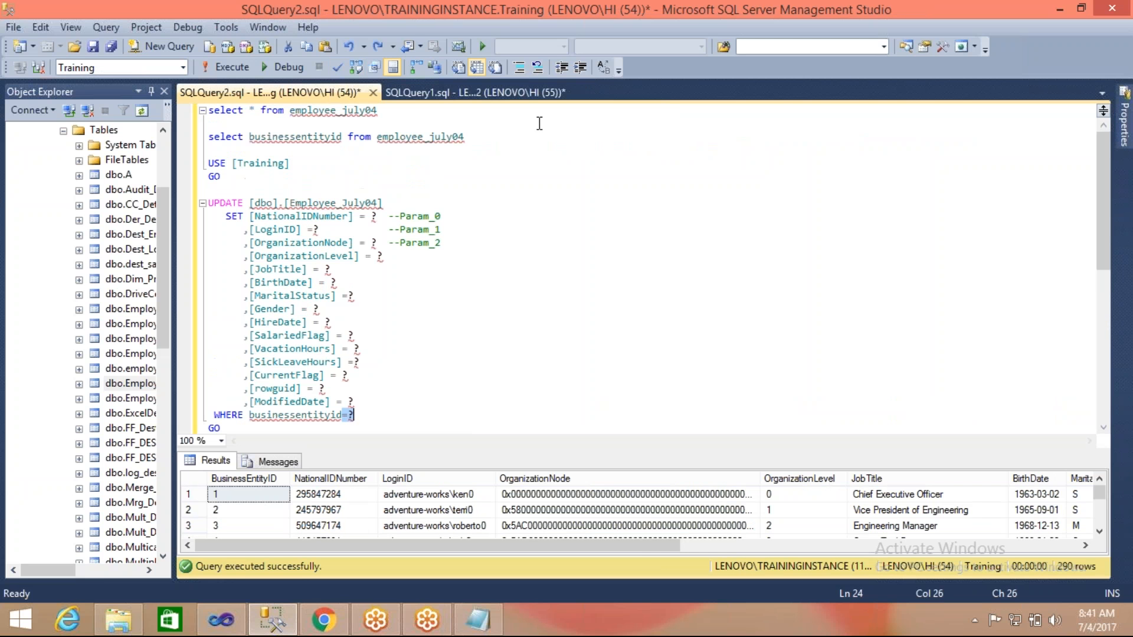
drag(401, 112, 162, 75)
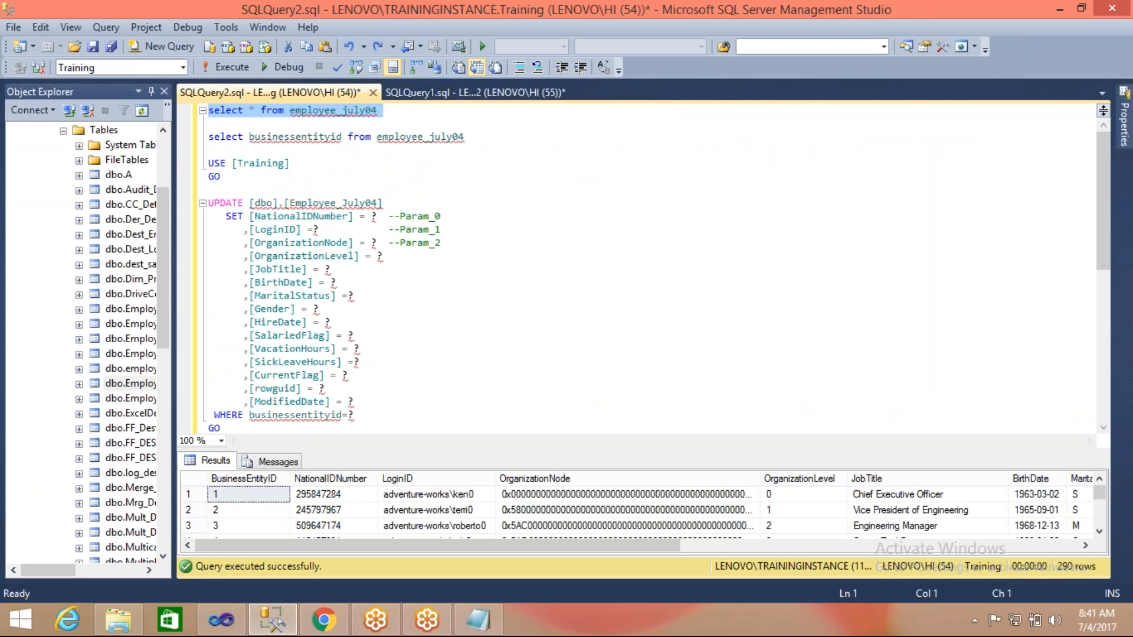
key(F5)
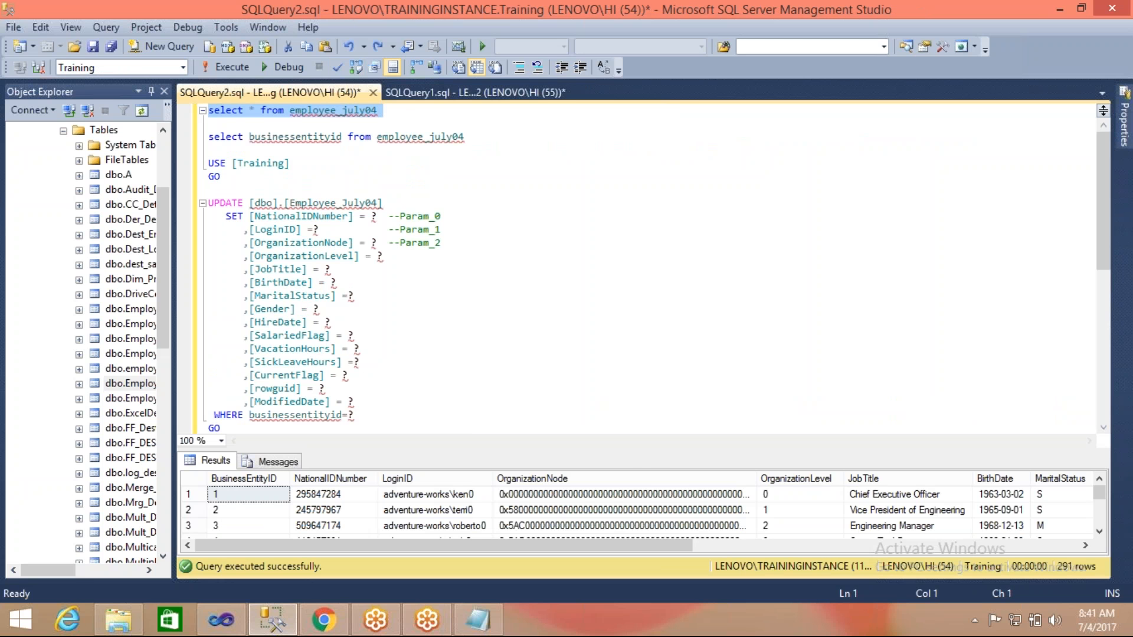
drag(633, 450, 627, 233)
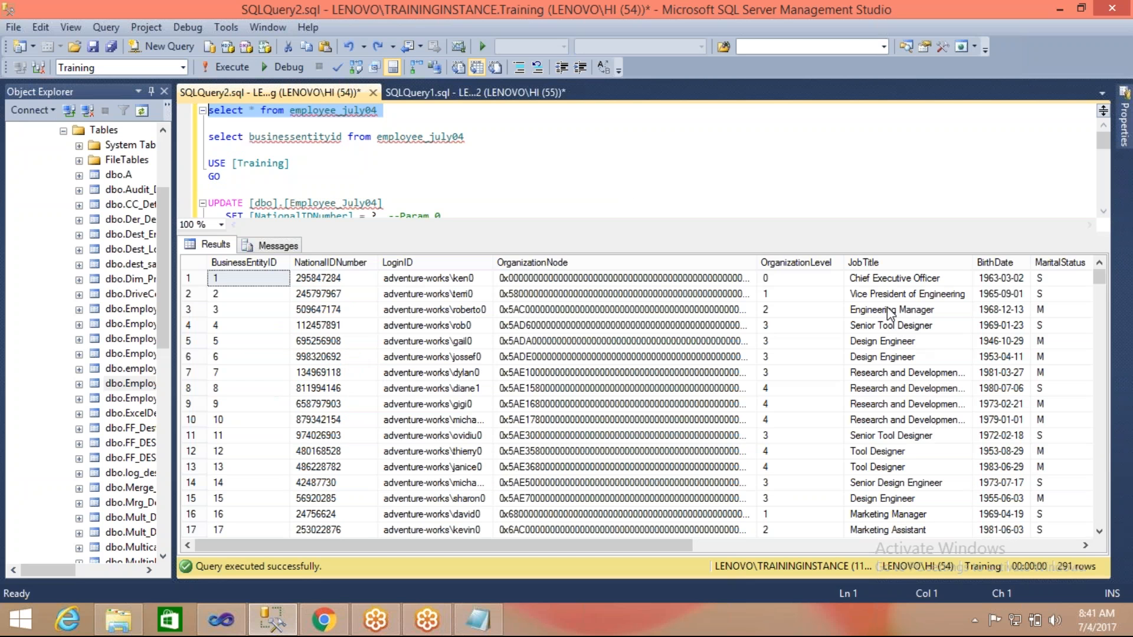
click(894, 282)
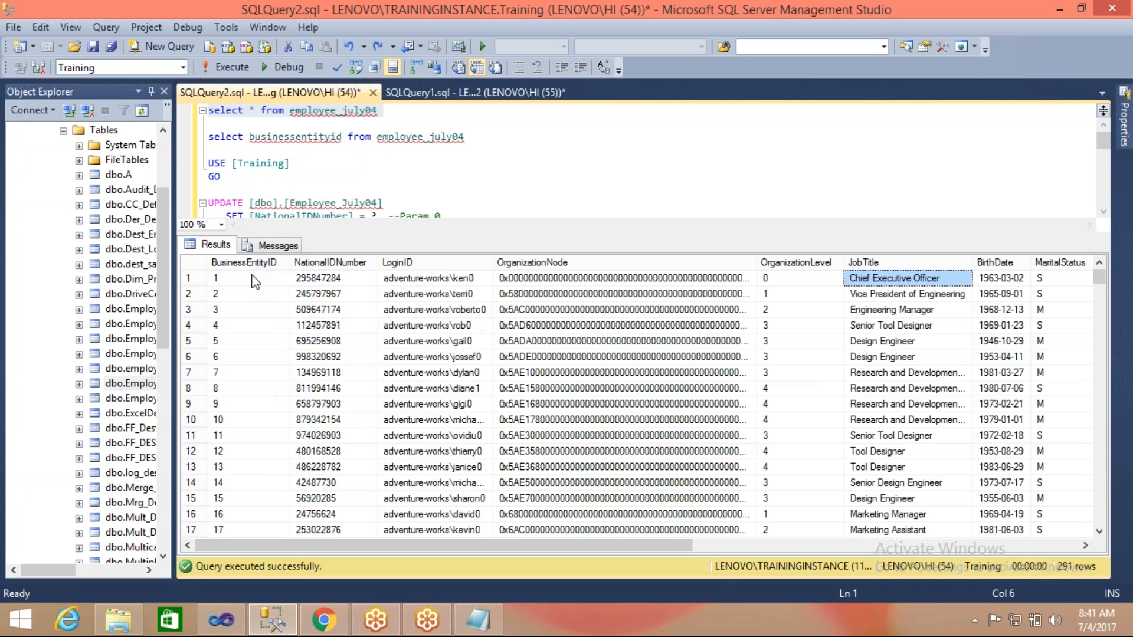
click(252, 277)
click(892, 283)
Switch to Visual Studio, run the lookup package and examine the row flow through the source, Lookup and OLE DB Command
click(221, 619)
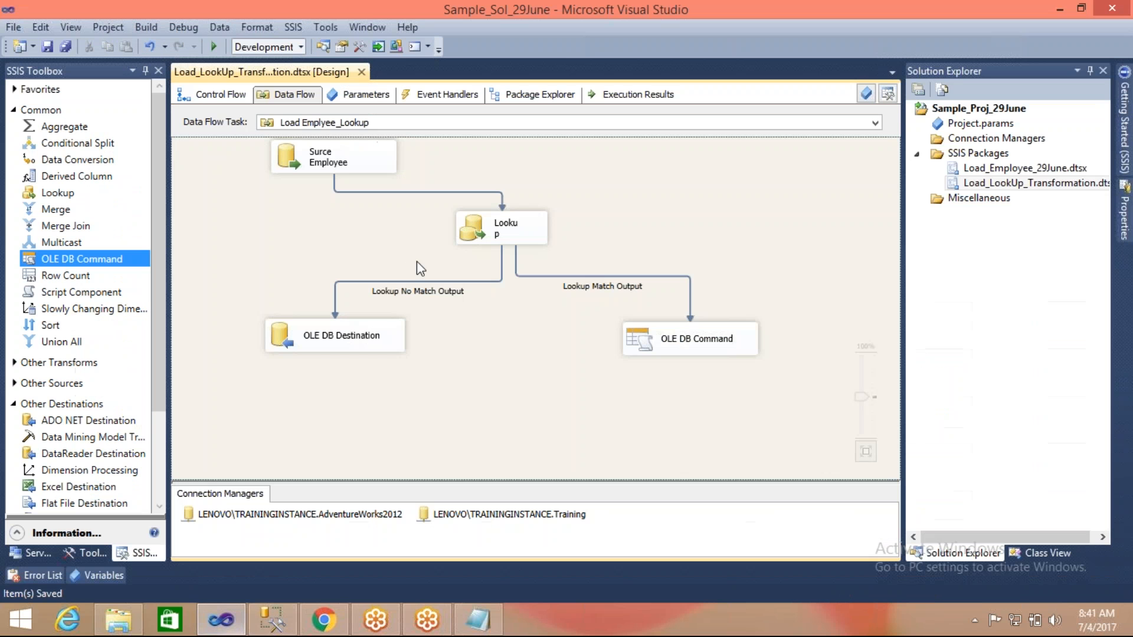
click(216, 48)
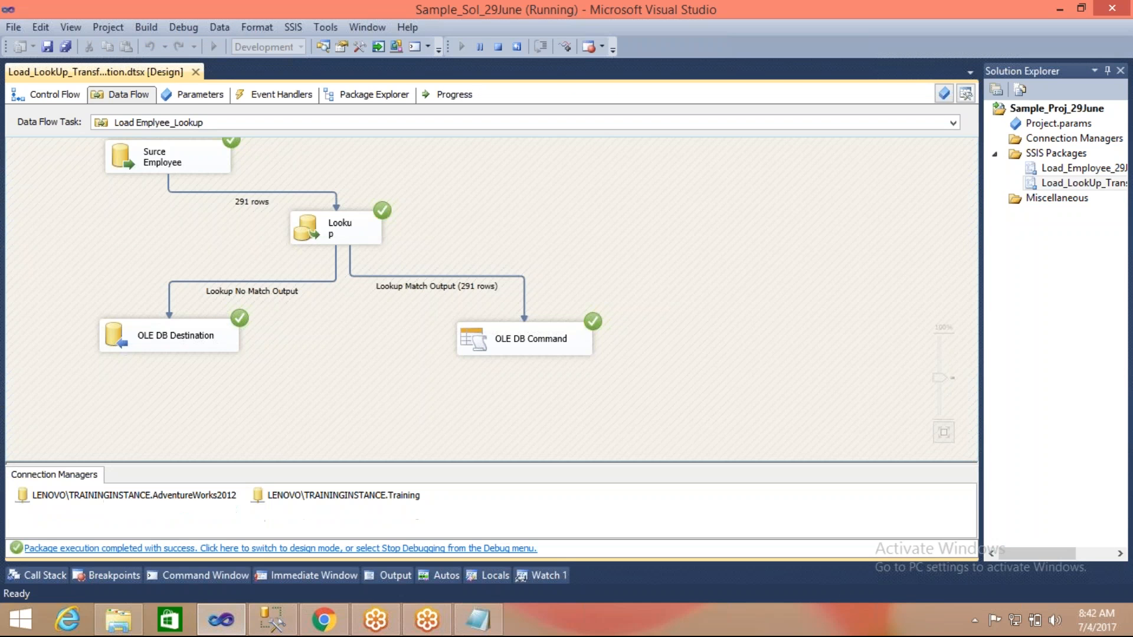
click(182, 163)
click(301, 216)
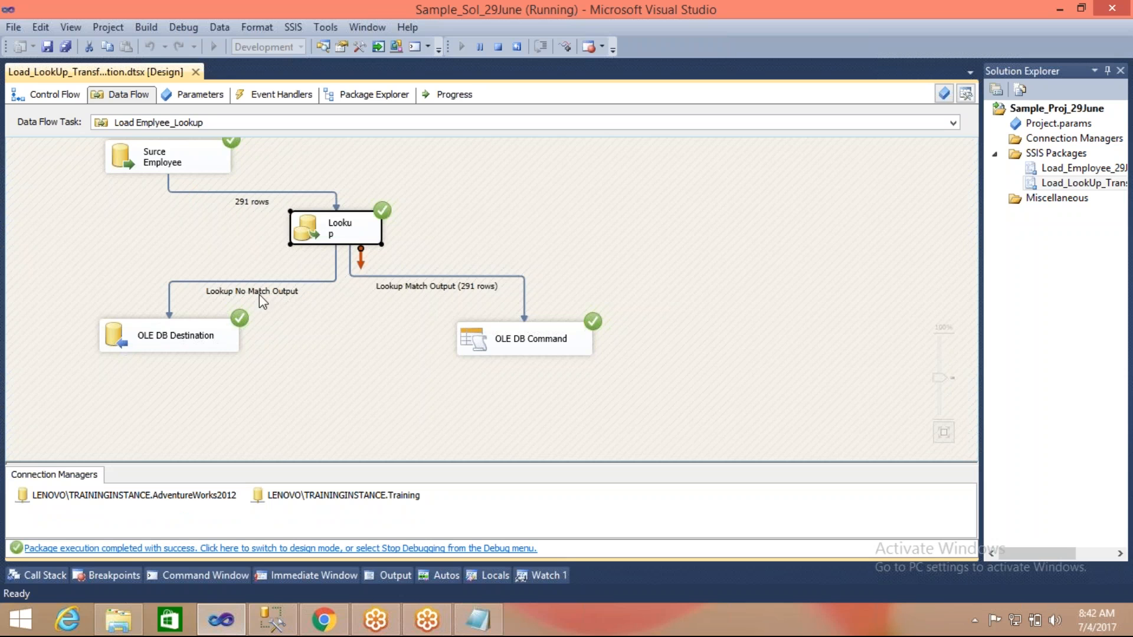
click(237, 221)
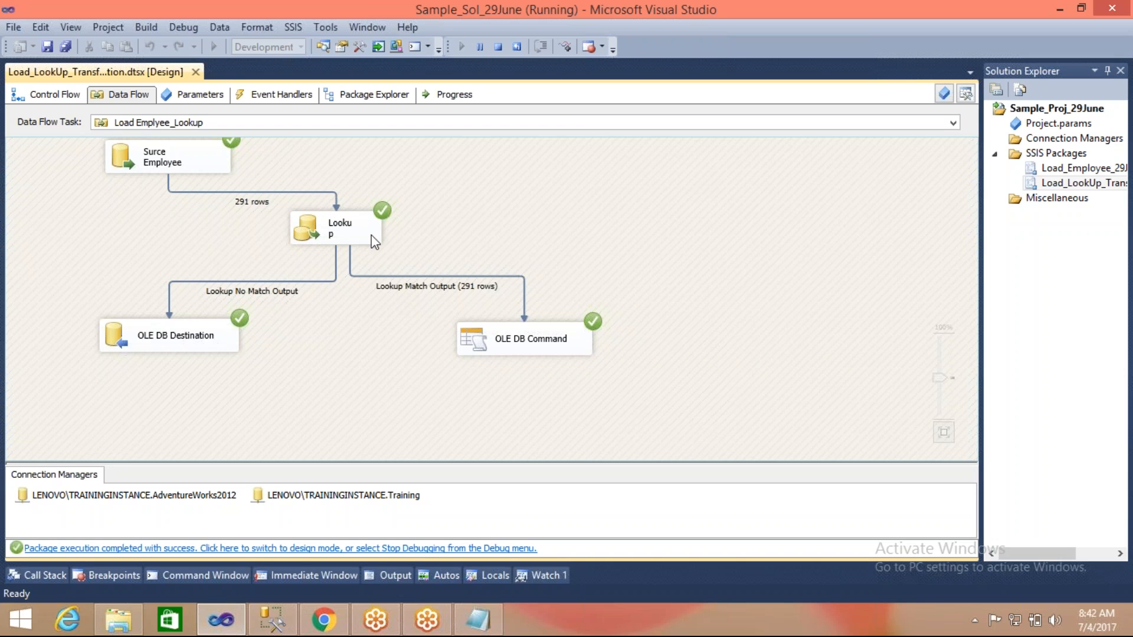
click(520, 340)
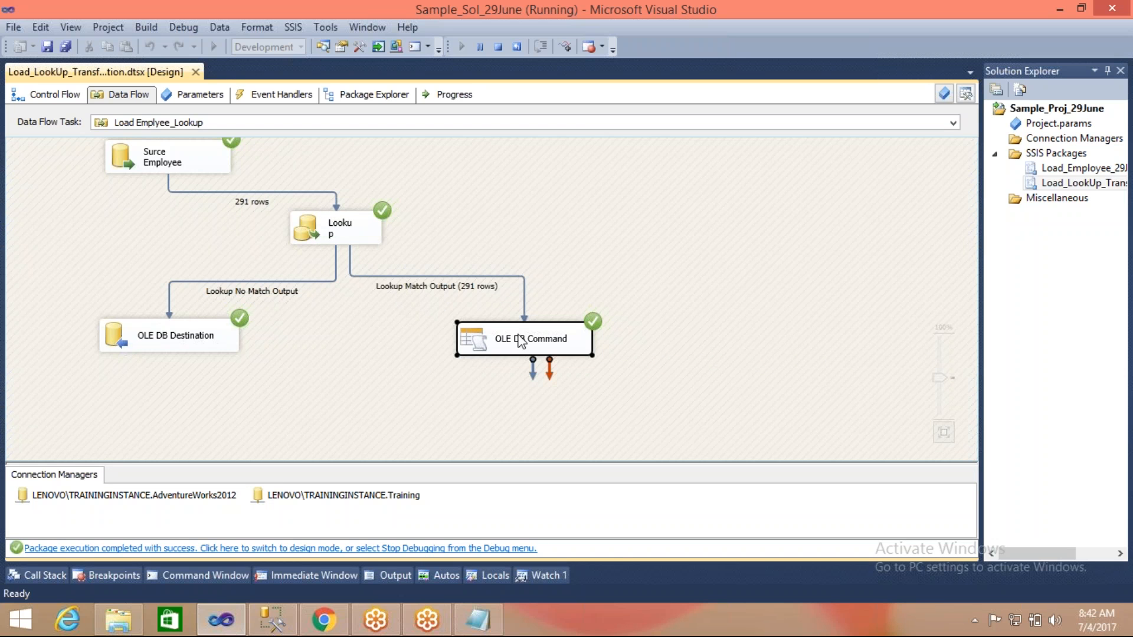
click(519, 340)
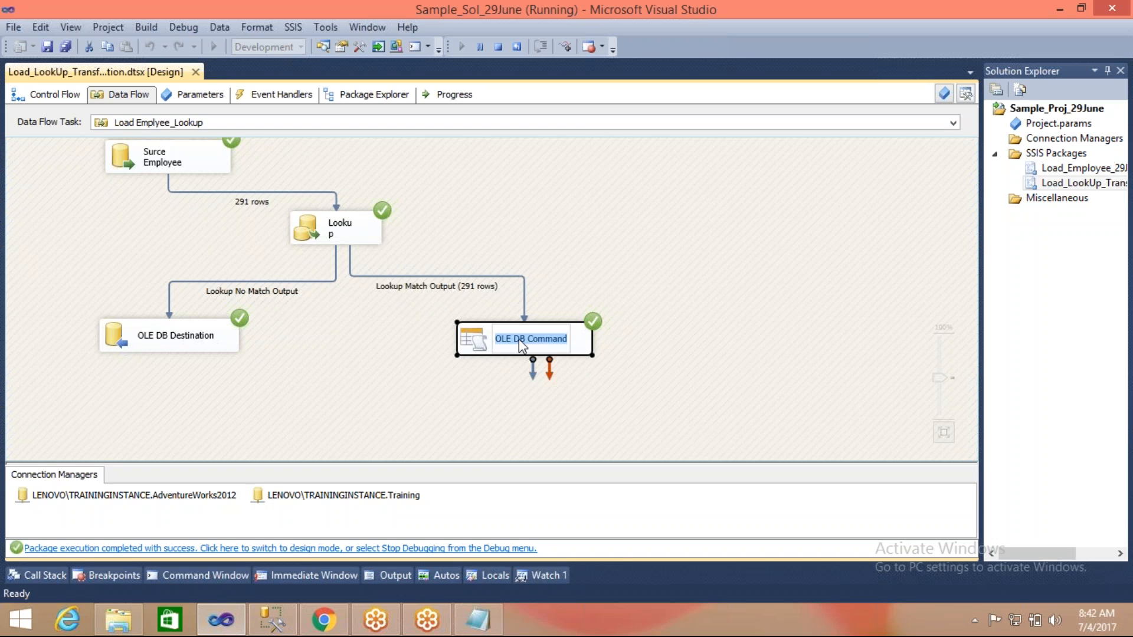
click(314, 456)
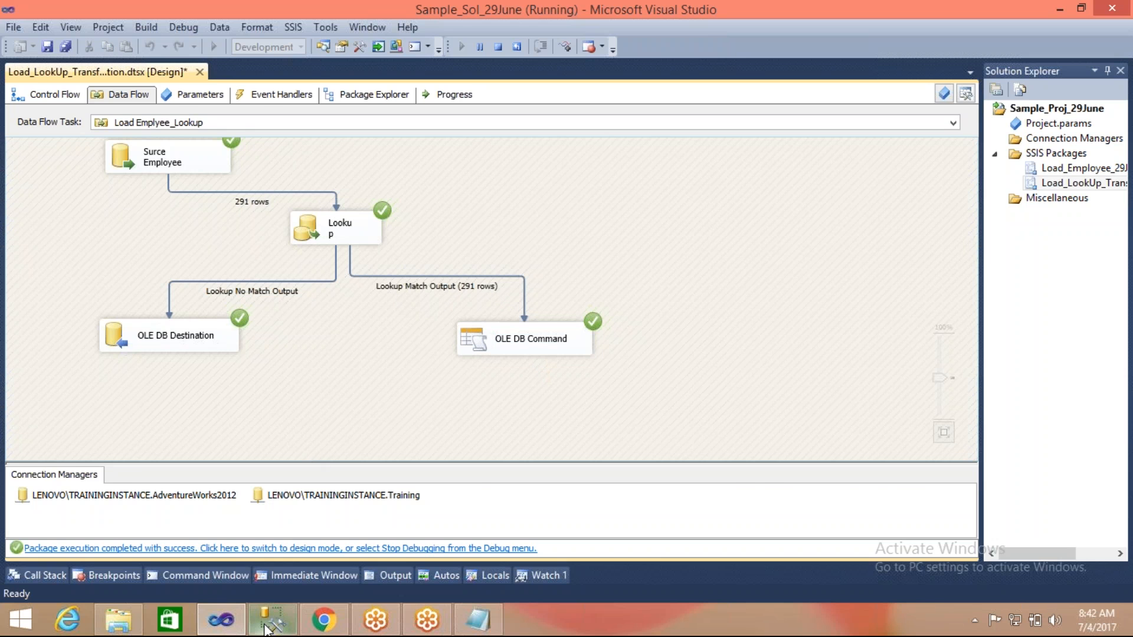
Return to Management Studio and rerun the select on employee_july04 to check the target table after the package run
click(267, 629)
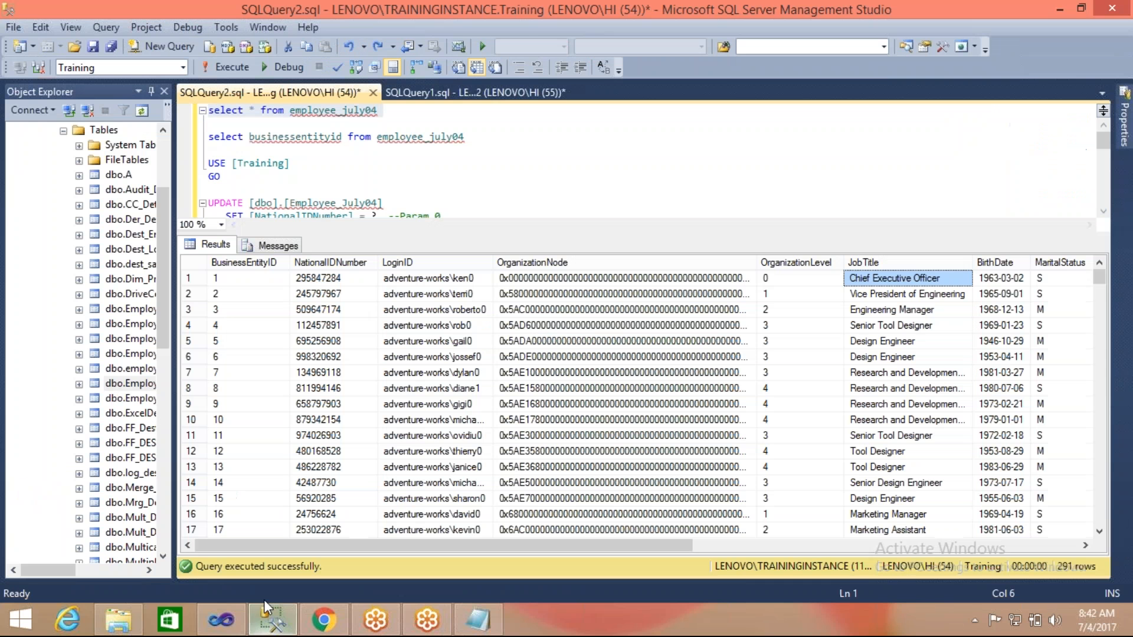
click(381, 115)
key(shift+Home)
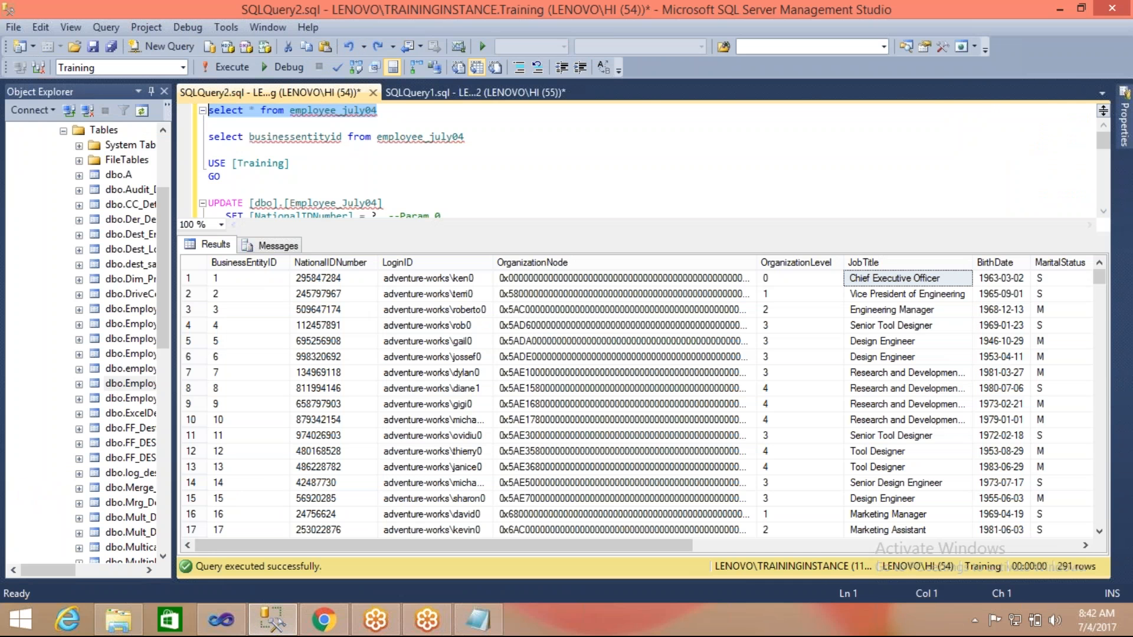
key(F5)
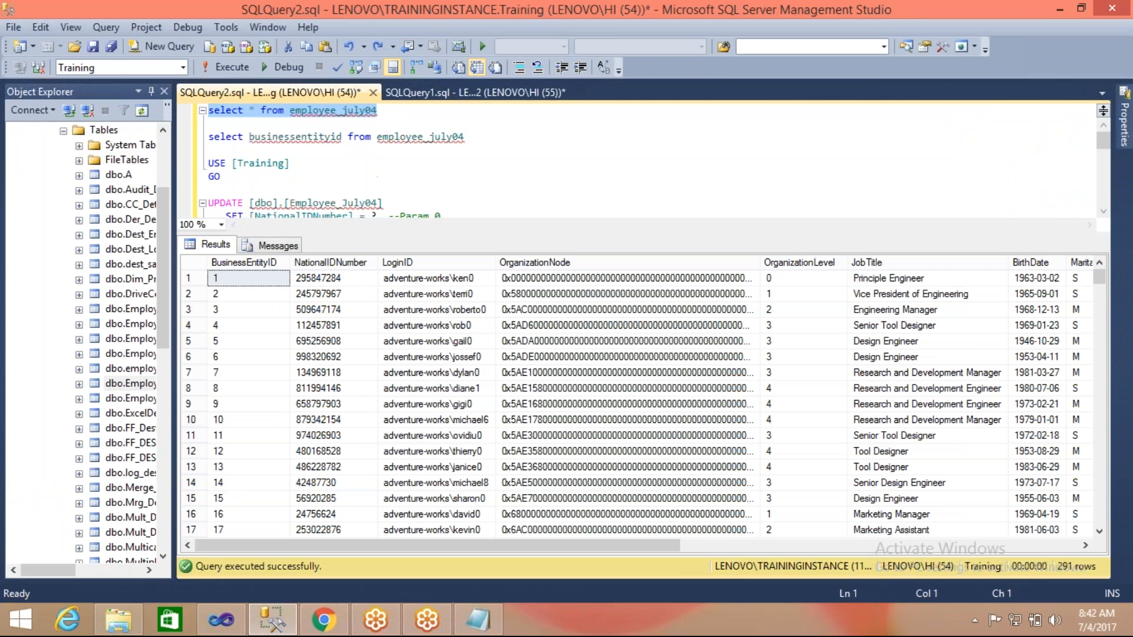
Examine the first employee_july04 result row across its columns, from BusinessEntityID and JobTitle through SickLeaveHours to ModifiedDate
click(189, 278)
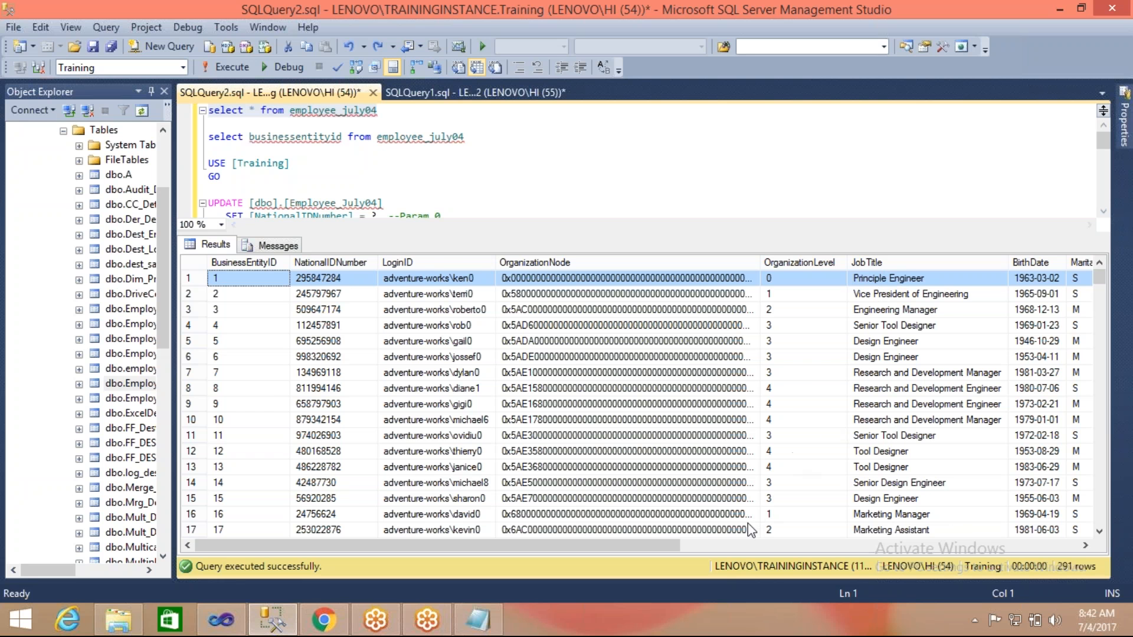
click(731, 549)
drag(730, 547, 649, 525)
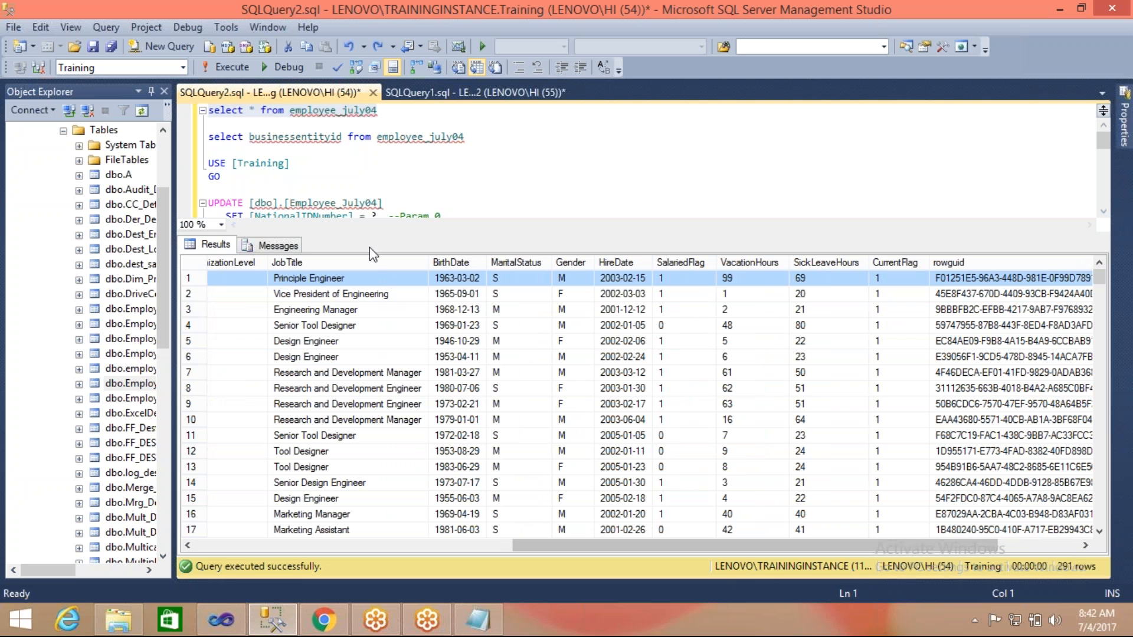
click(314, 279)
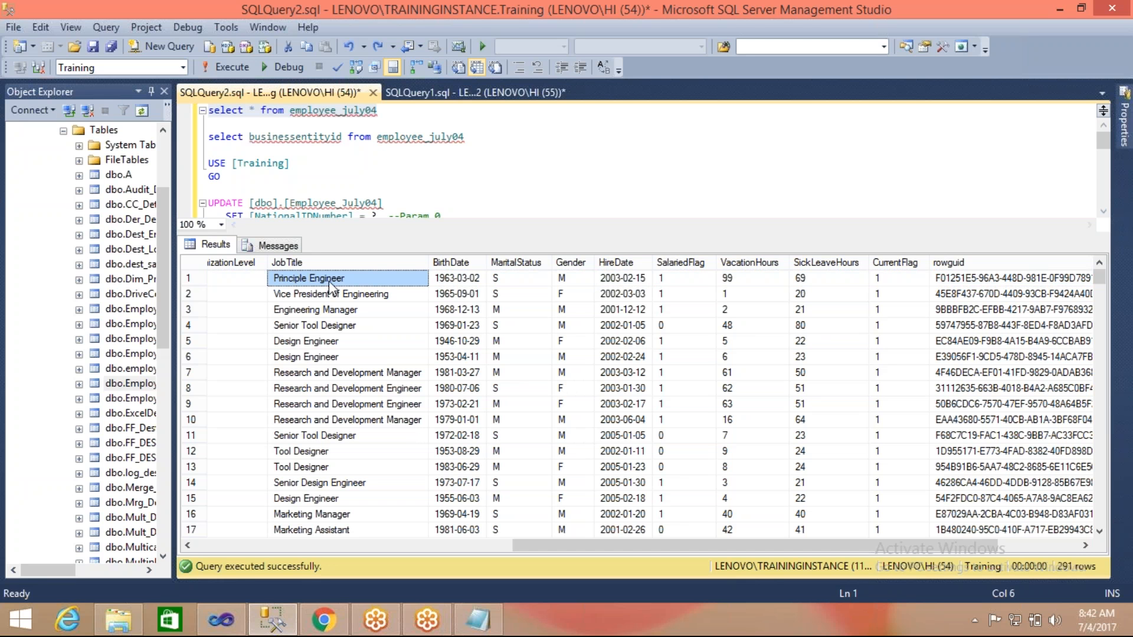
click(511, 283)
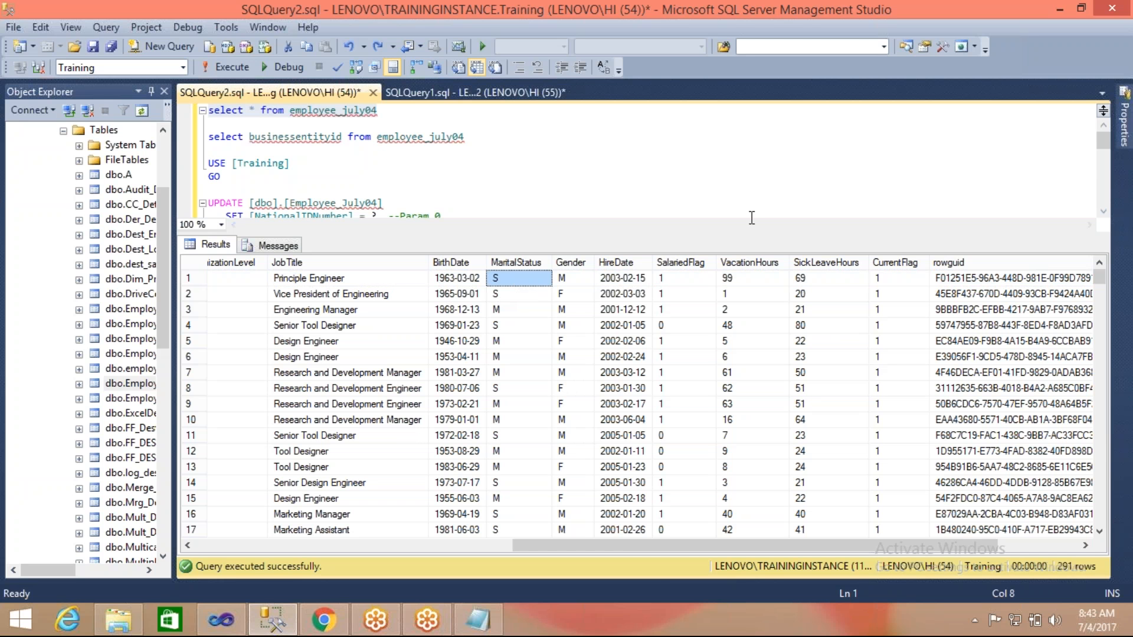
click(777, 279)
click(831, 278)
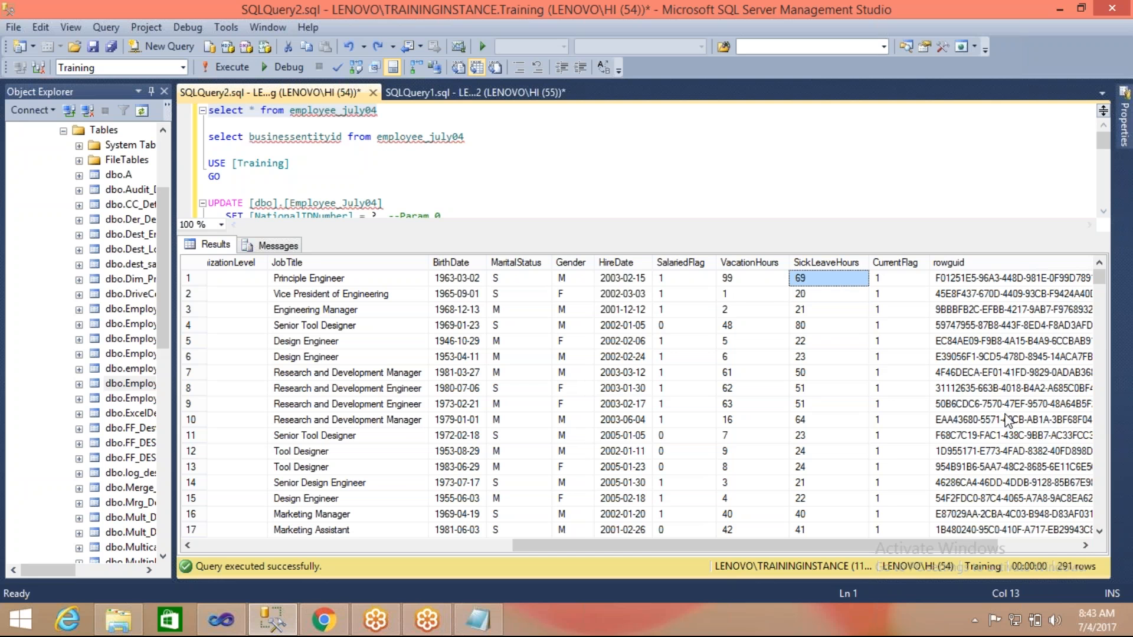
click(1012, 547)
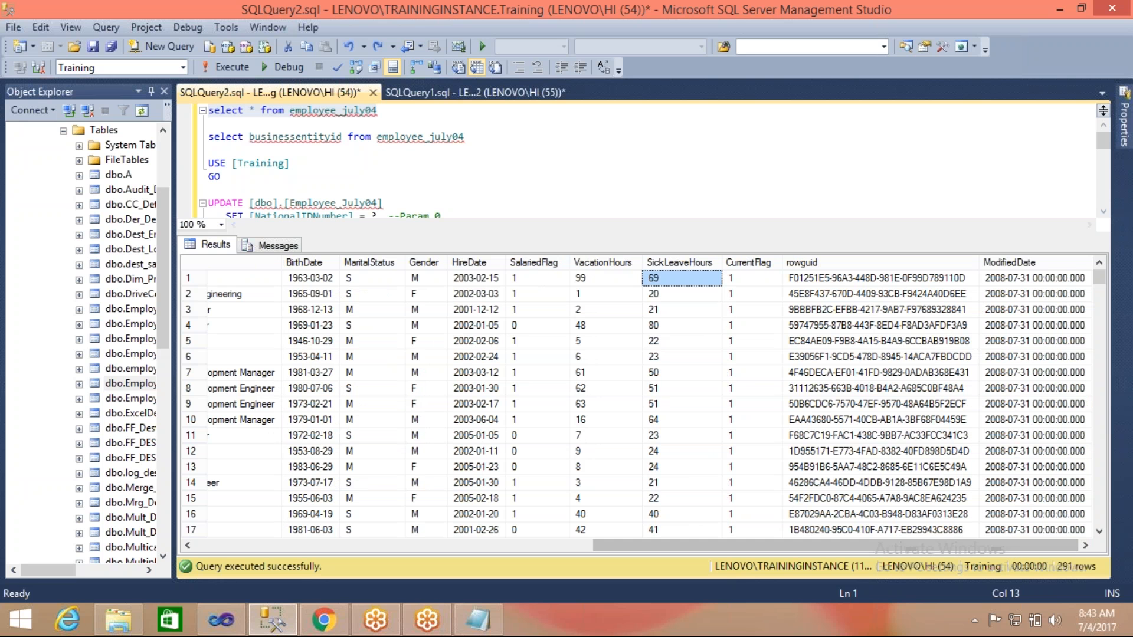
click(1028, 281)
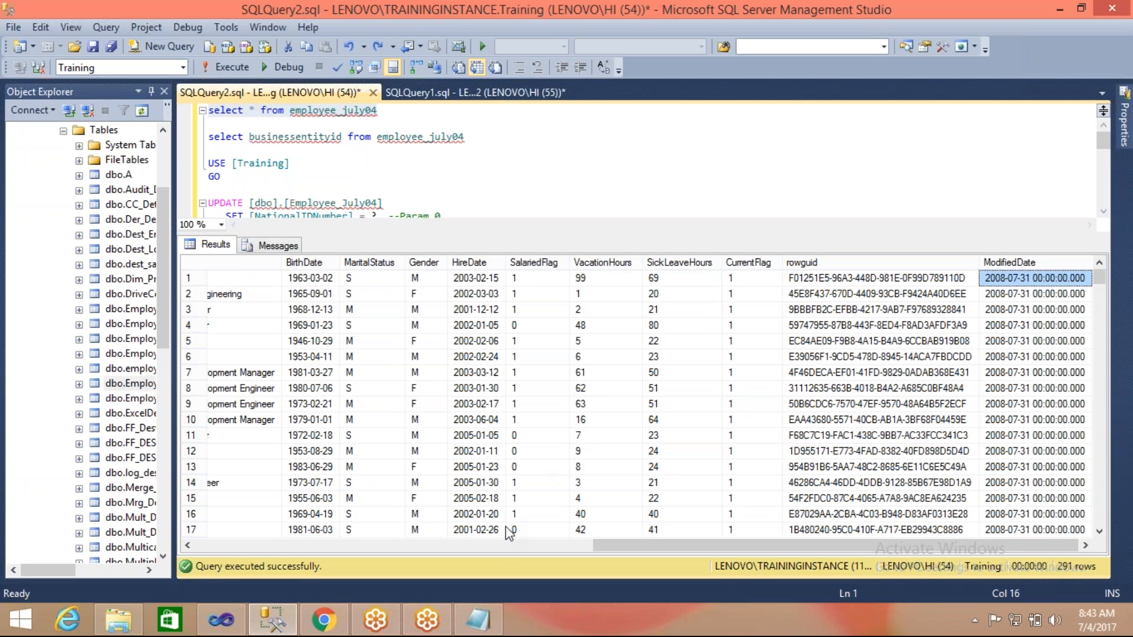
click(503, 547)
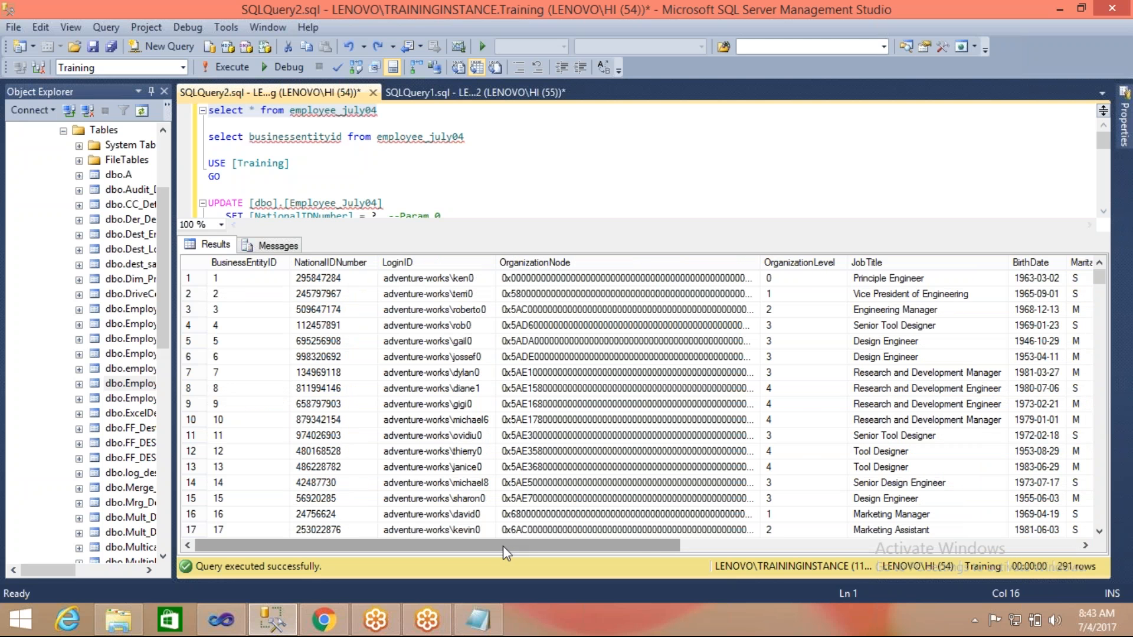
Switch to Visual Studio and stop debugging the lookup package so that the OLE DB Command can be edited
click(221, 620)
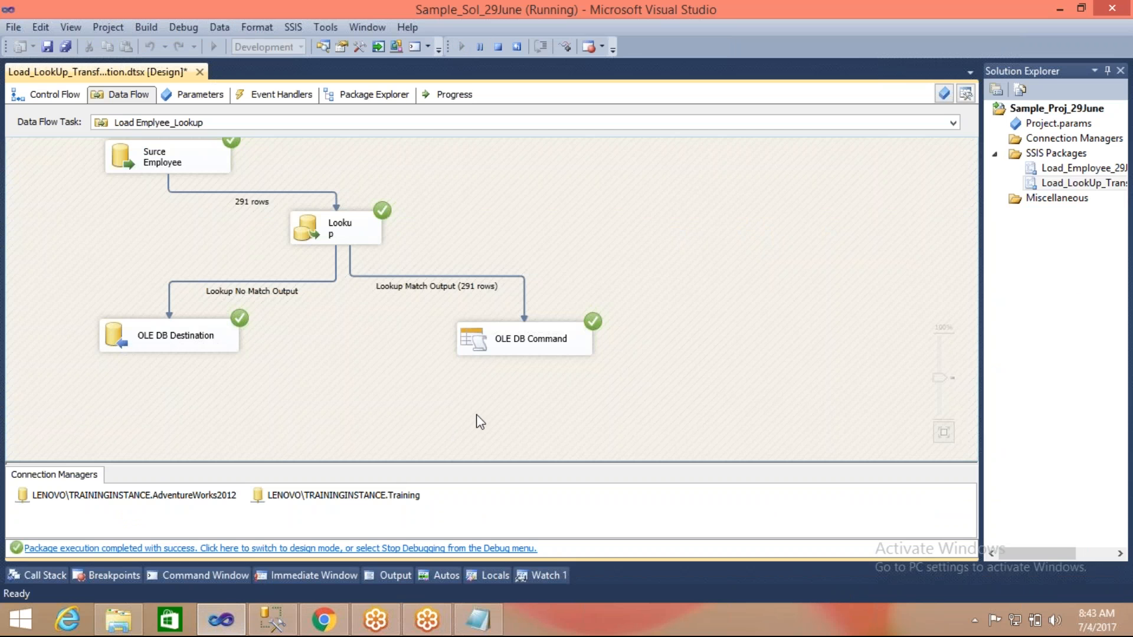
click(478, 338)
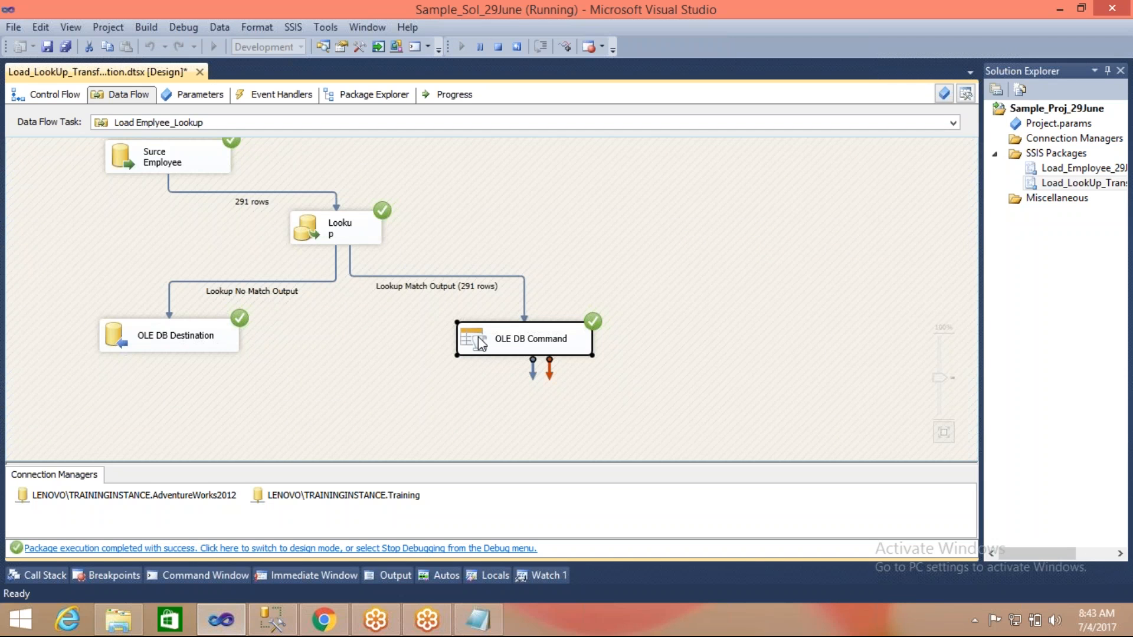
double_click(478, 337)
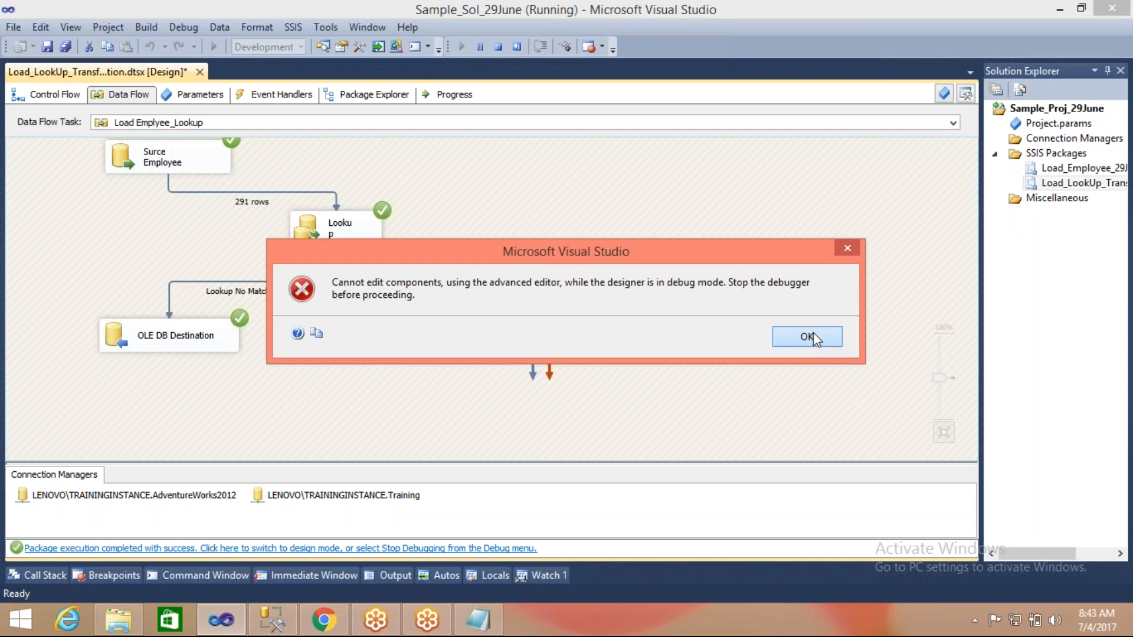
click(809, 336)
click(500, 48)
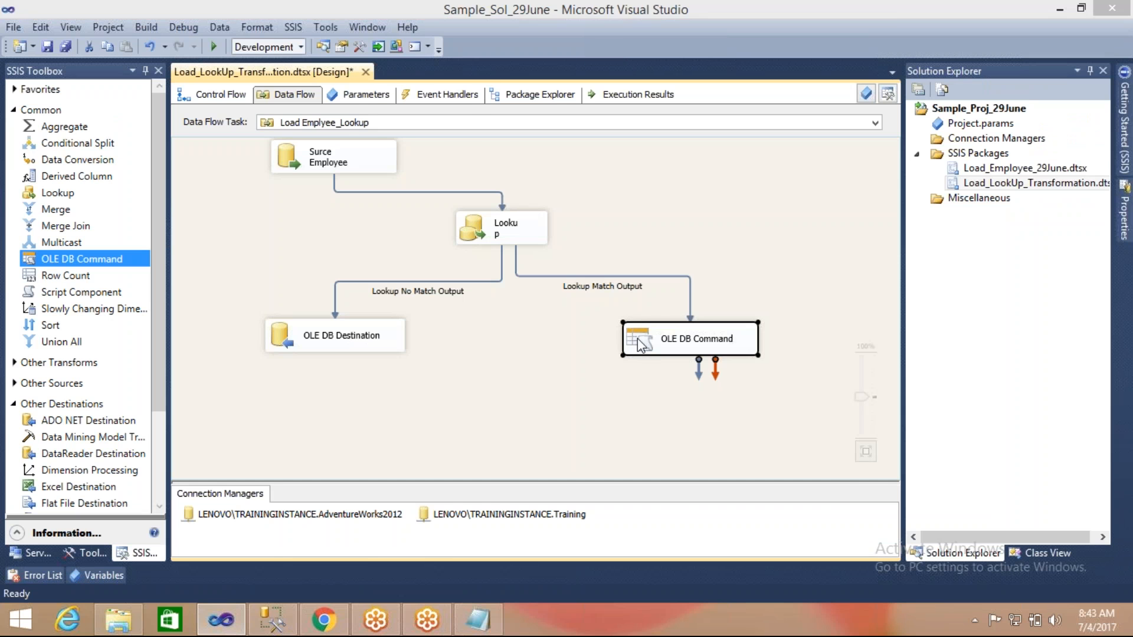
Open the OLE DB Command's advanced editor, check its connection manager and view its SqlCommand in a maximized String Value Editor
double_click(638, 339)
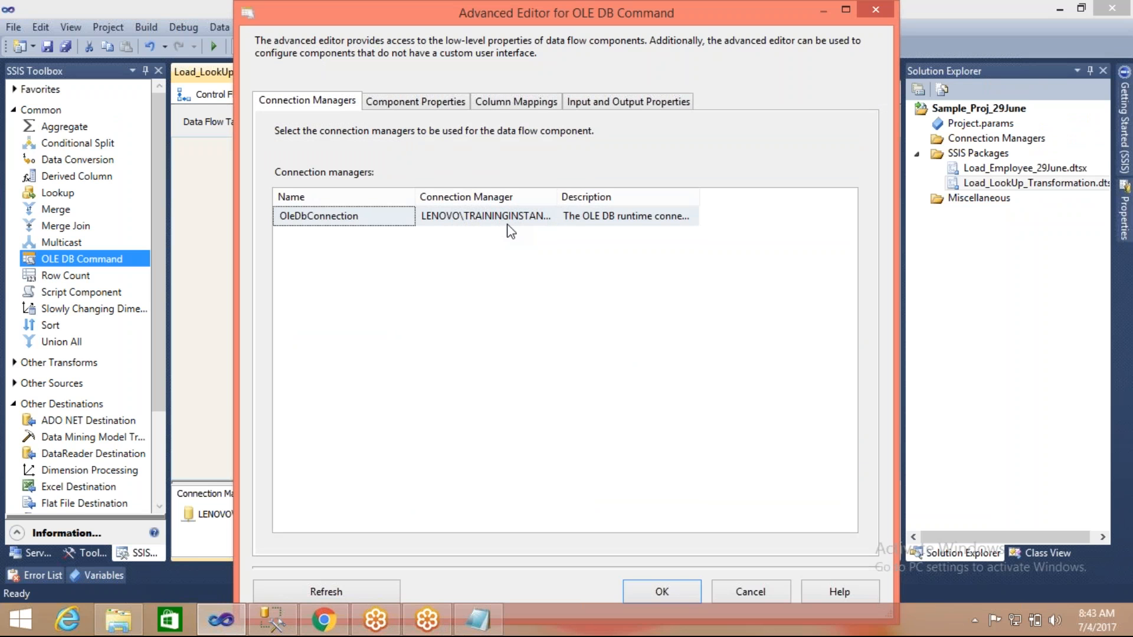
click(507, 224)
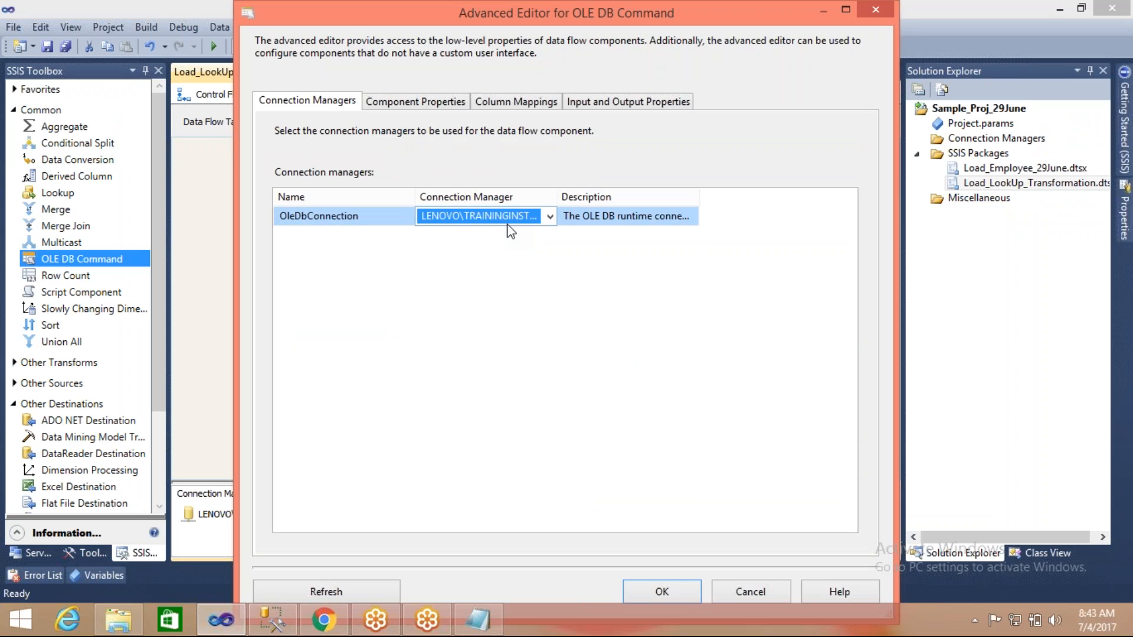
click(424, 105)
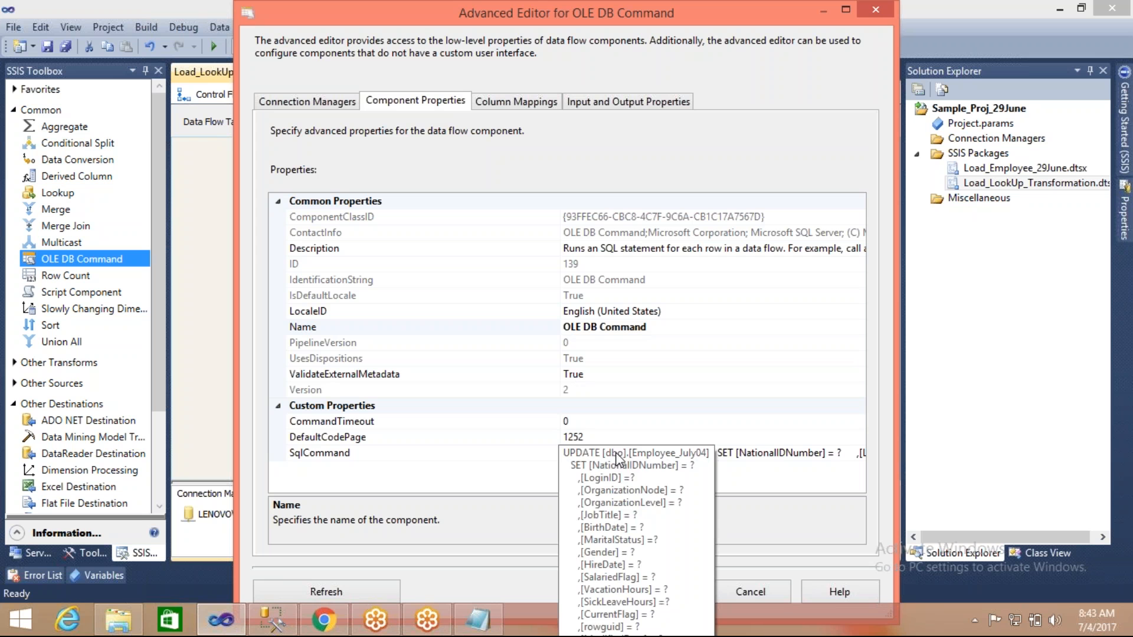
click(858, 452)
click(858, 452)
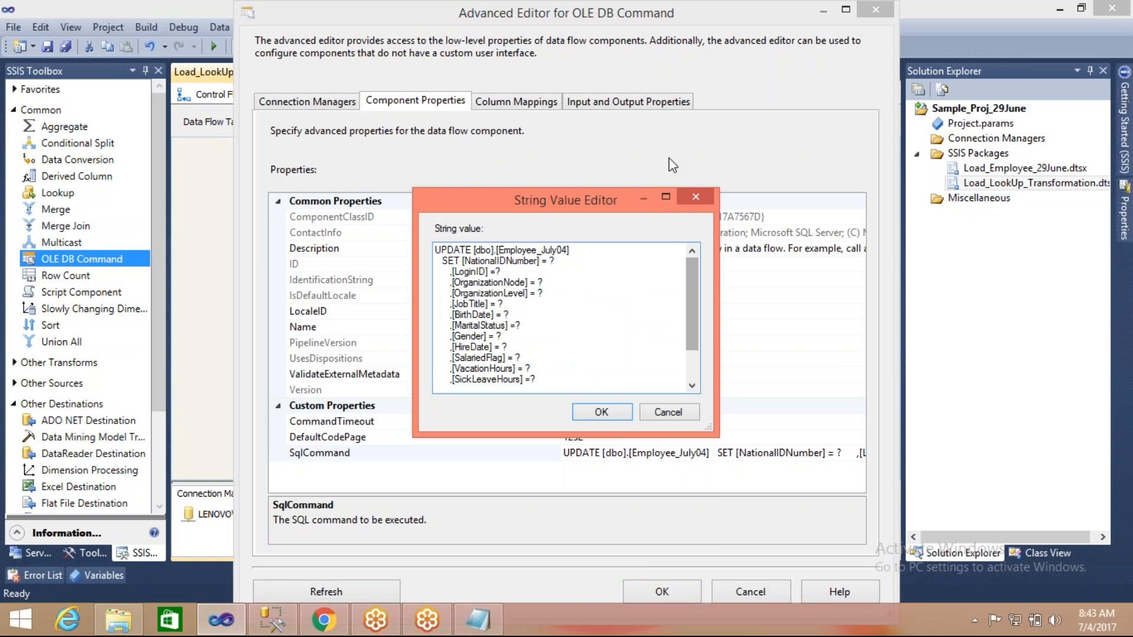
click(665, 196)
click(149, 228)
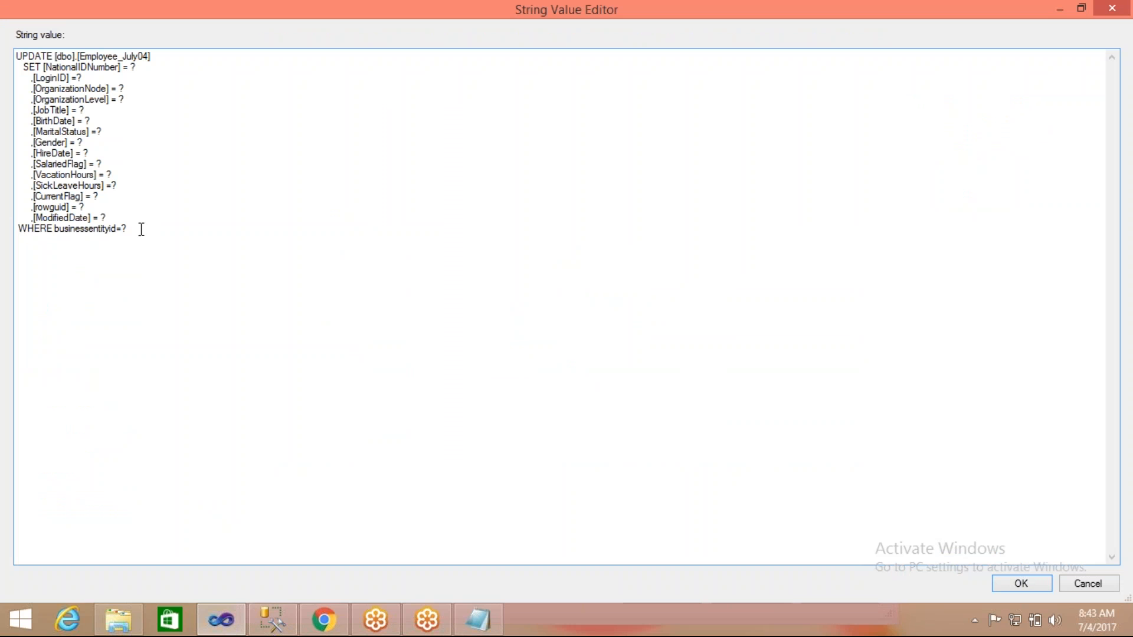
Insert a blank line before the WHERE clause of the UPDATE command and review the businessentityid condition and SET columns
click(108, 217)
key(Return)
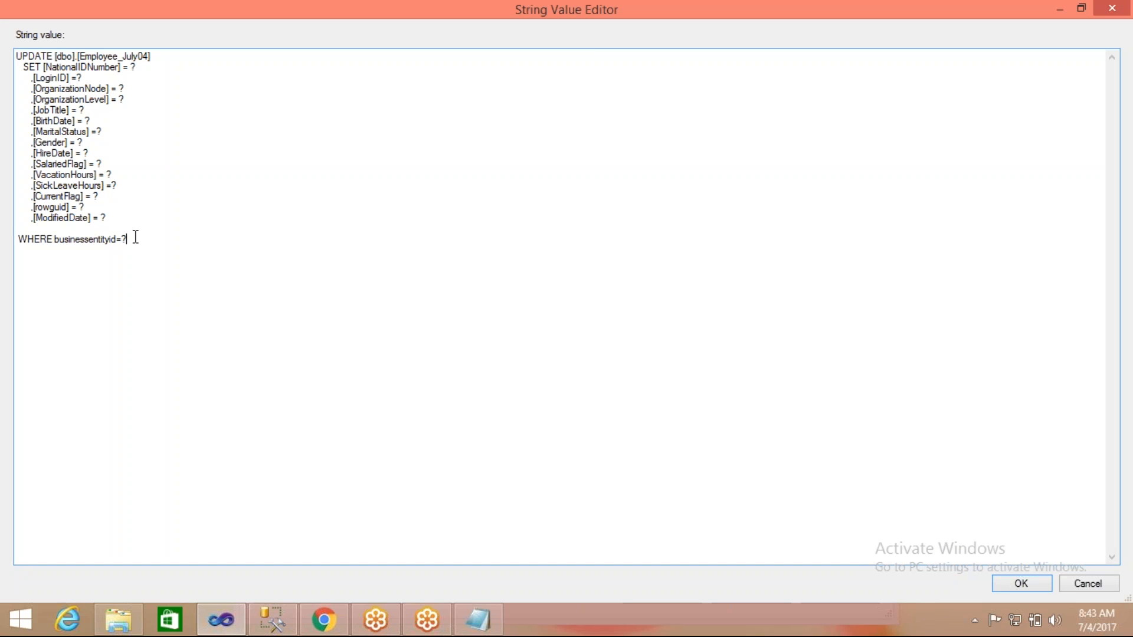
double_click(111, 240)
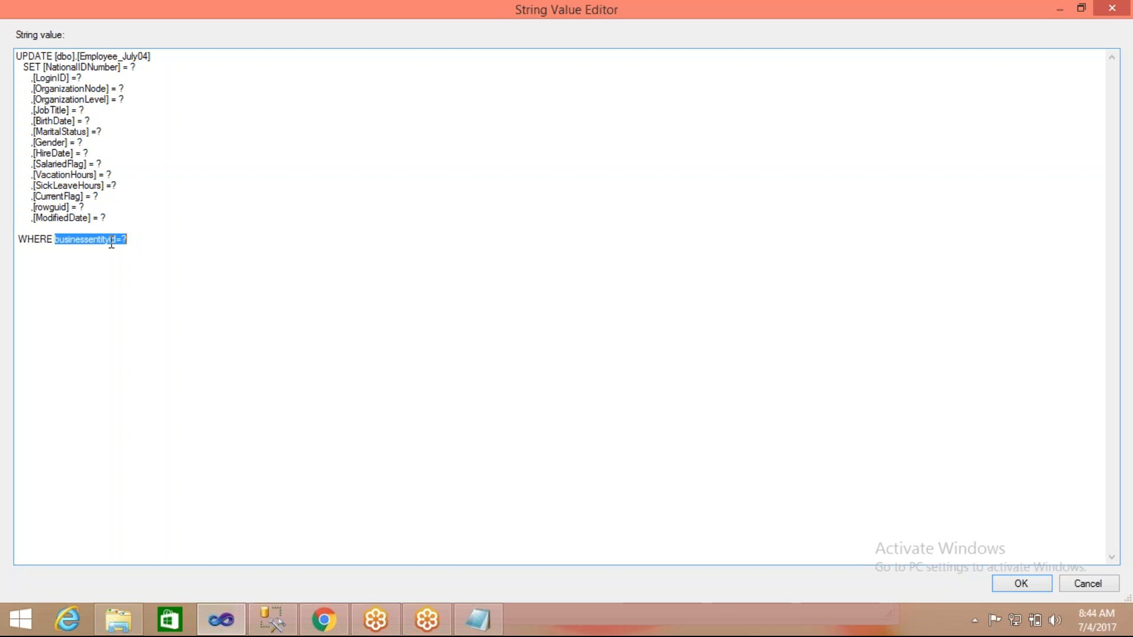
drag(28, 78, 161, 214)
click(162, 214)
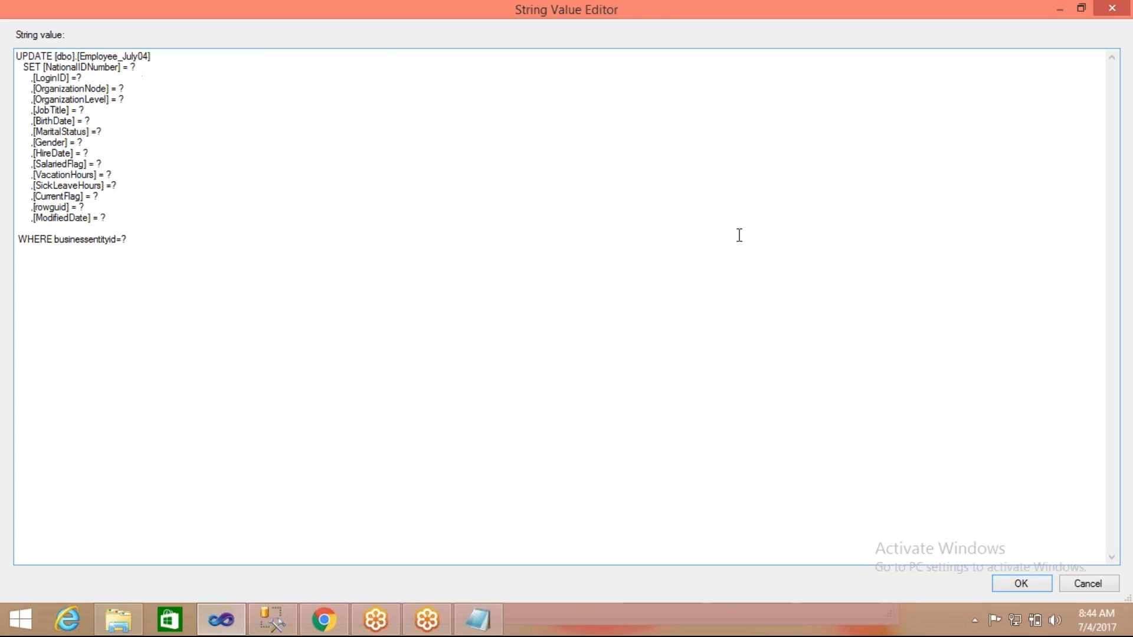
Restore the String Value Editor's size, indent the LoginID, OrganizationNode and OrganizationLevel lines further and accept the SqlCommand text
click(1082, 8)
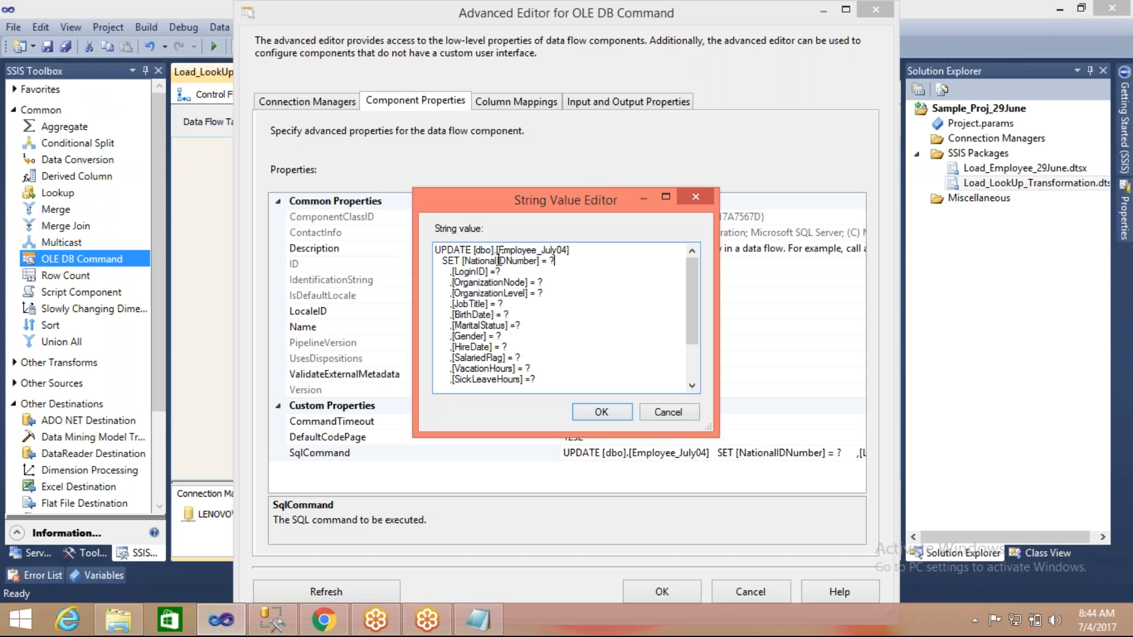
click(453, 272)
click(451, 282)
click(452, 293)
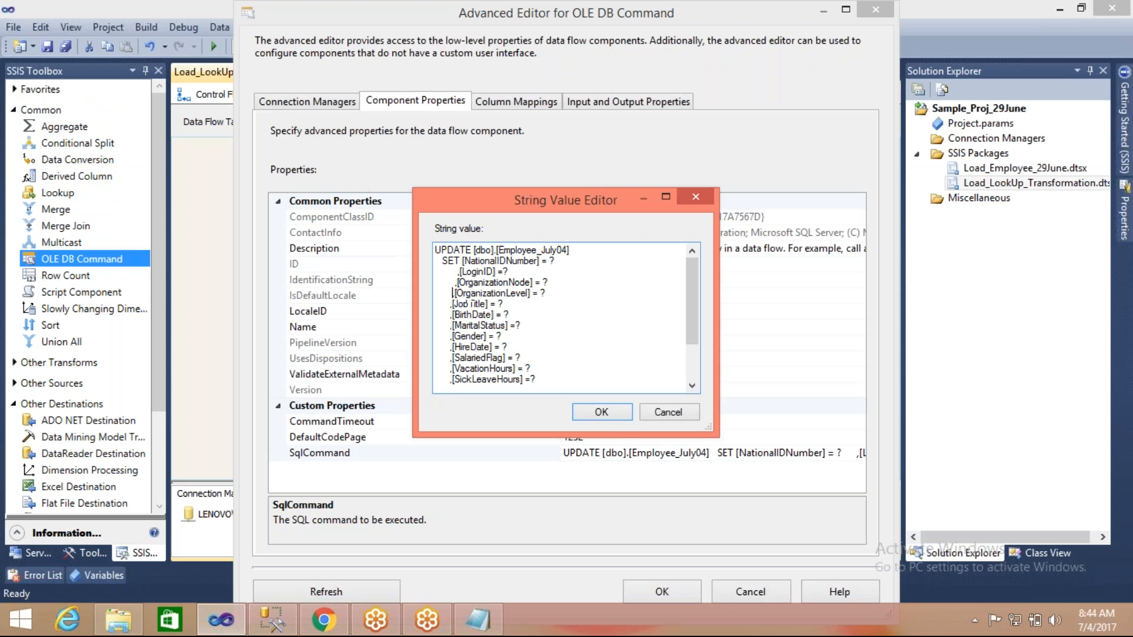
click(602, 412)
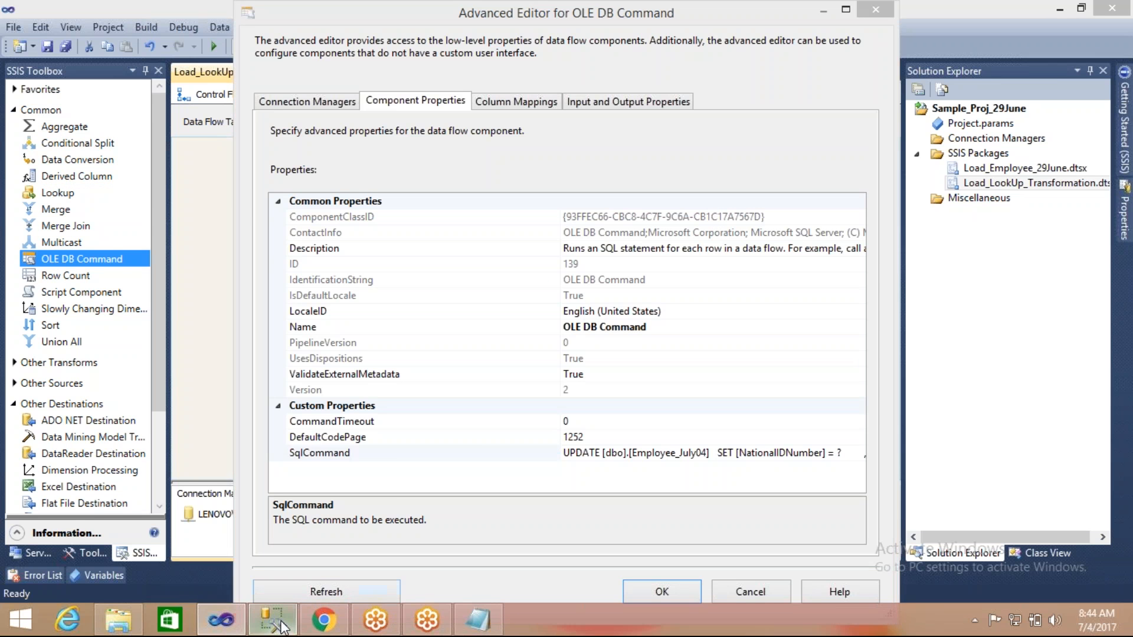
Switch to Management Studio, hide the query results and examine the parameter placeholders in the Employee_July04 UPDATE statement, from NationalIDNumber to businessentityid
click(271, 620)
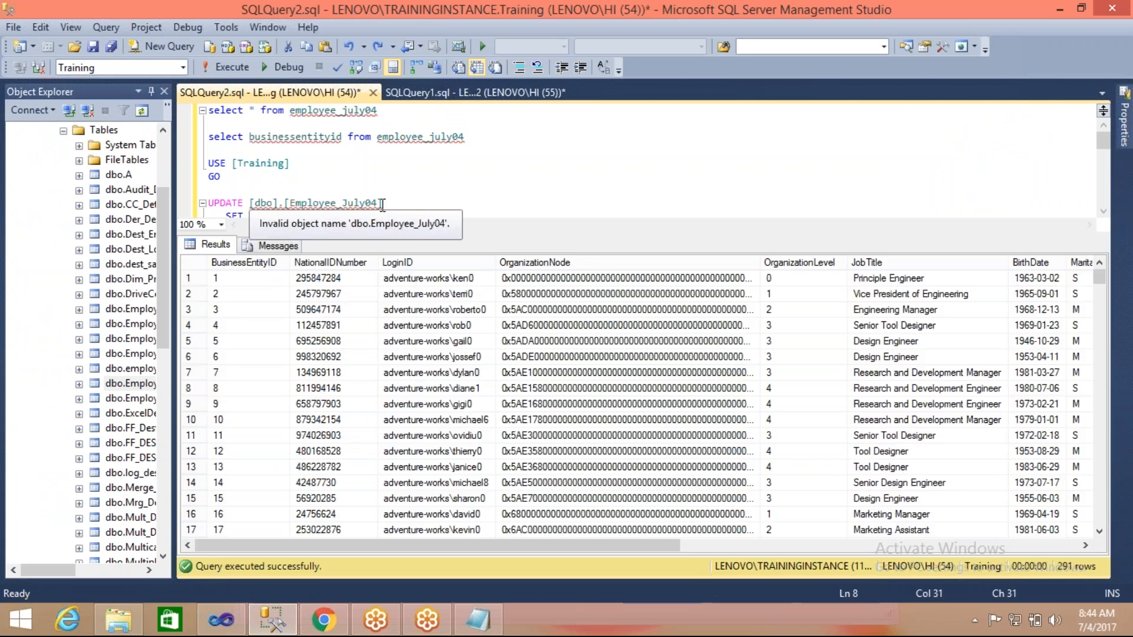
key(ctrl+r)
click(412, 382)
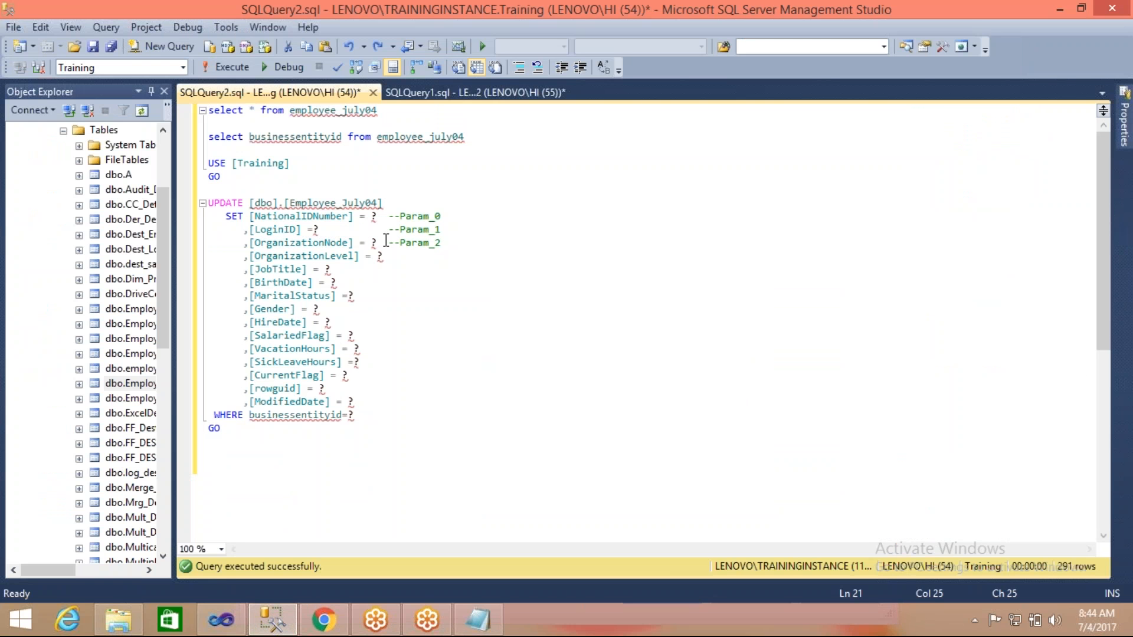
click(435, 228)
click(282, 231)
click(296, 247)
click(314, 243)
click(290, 230)
click(275, 611)
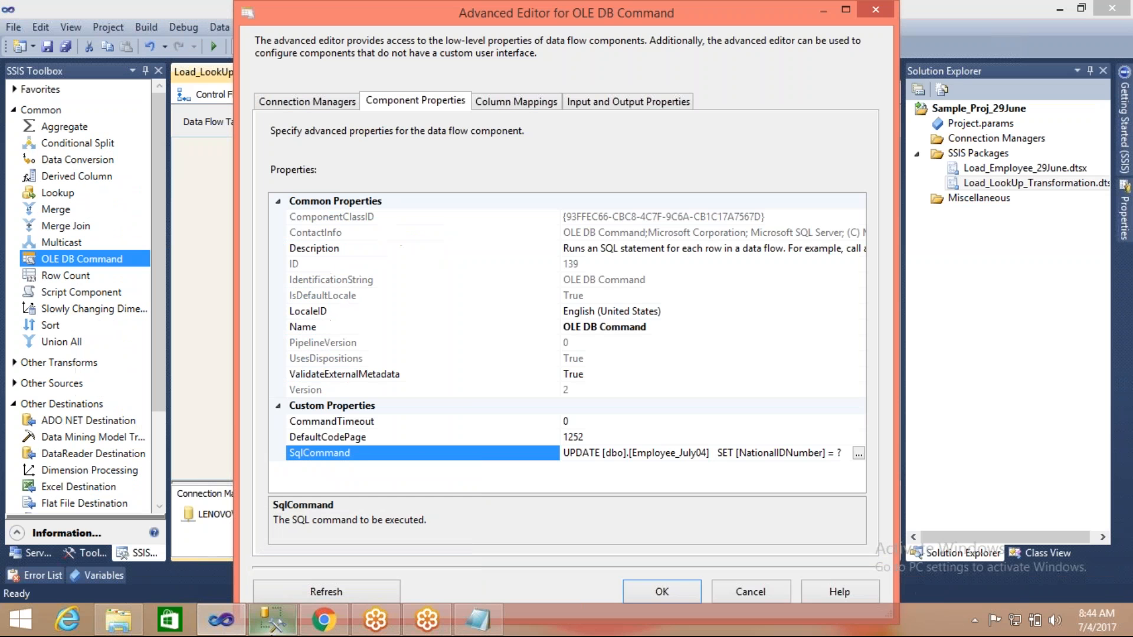
click(289, 614)
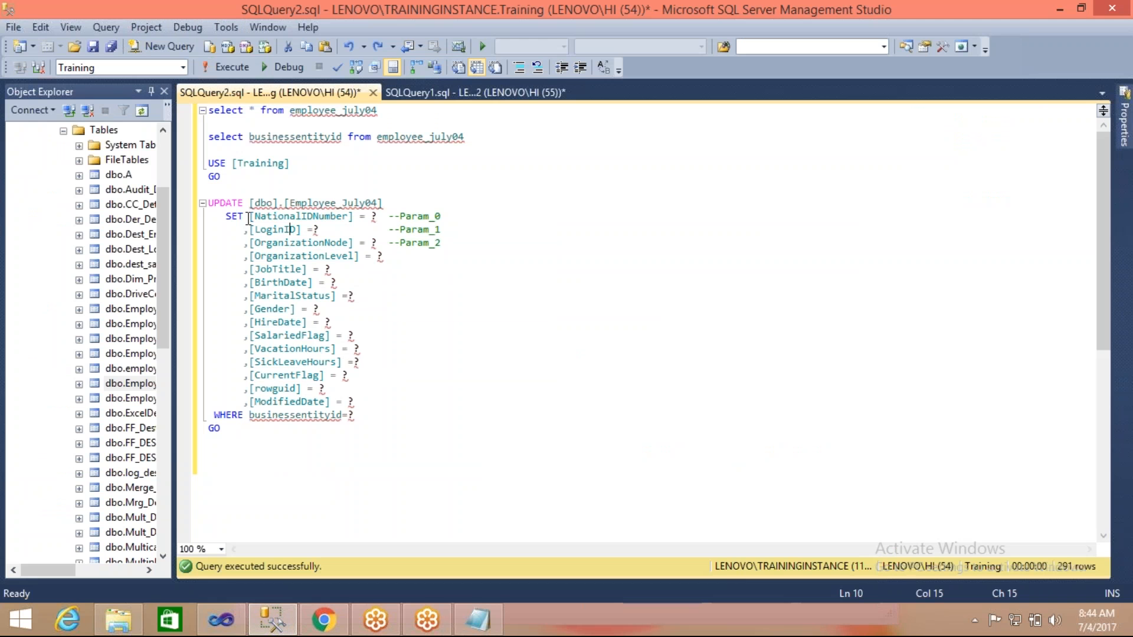
drag(249, 217, 357, 417)
Return to Visual Studio, review the OLE DB Command's column mappings down to Param_15 and accept the advanced editor's changes
click(221, 620)
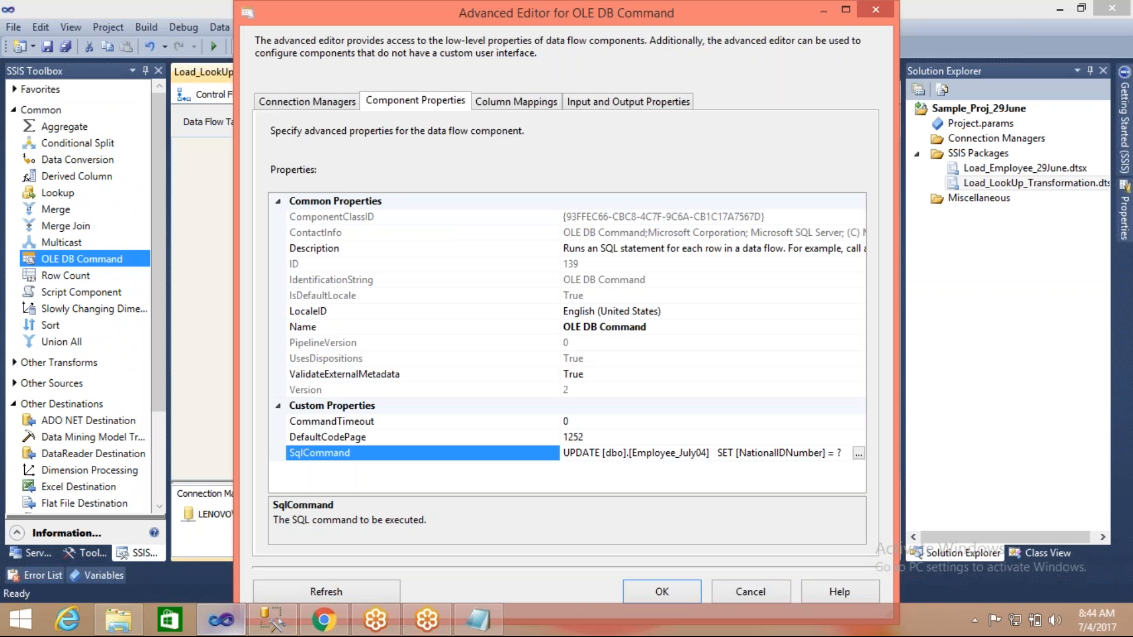
click(535, 102)
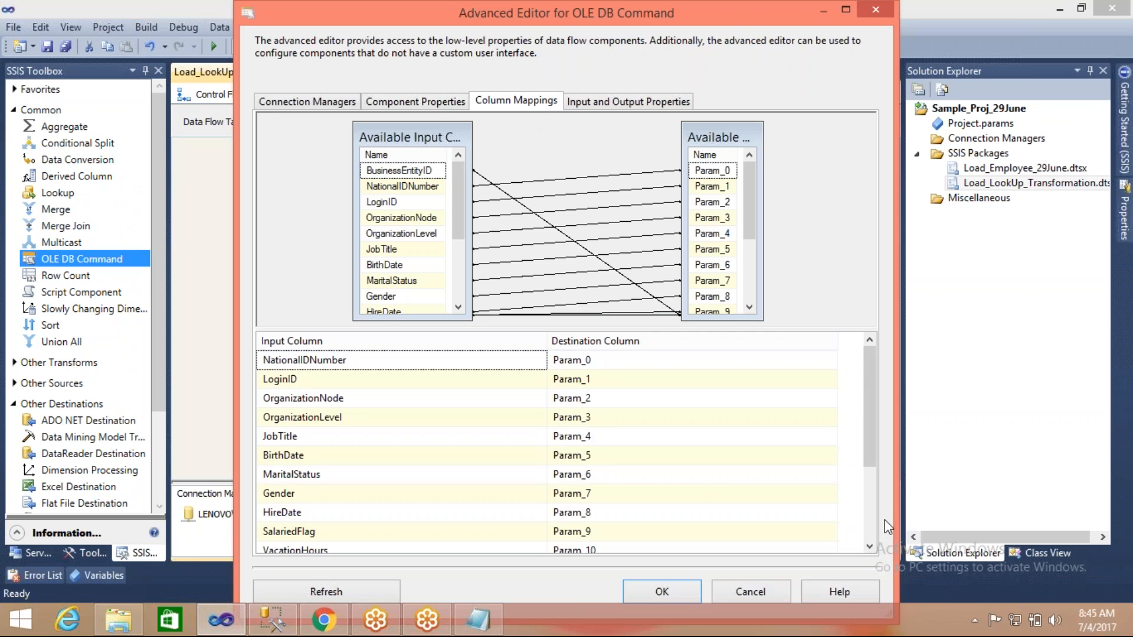
click(869, 519)
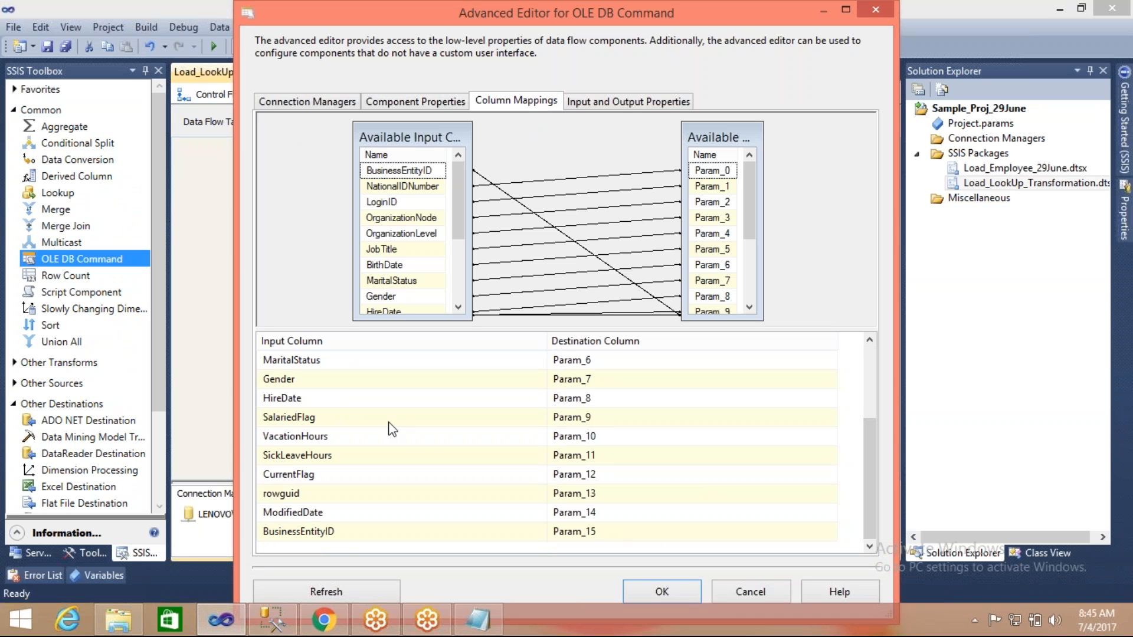
click(645, 600)
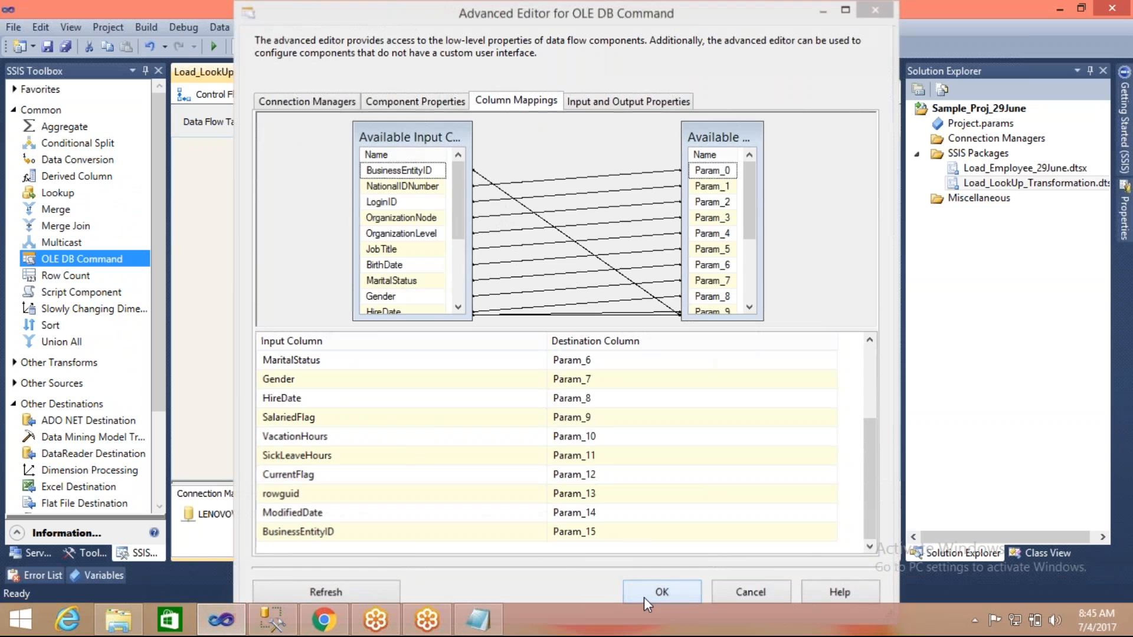
Reopen the OLE DB Command's advanced editor, check the UPDATE statement's placeholders in Management Studio, and return to cancel the editor
drag(639, 341, 630, 329)
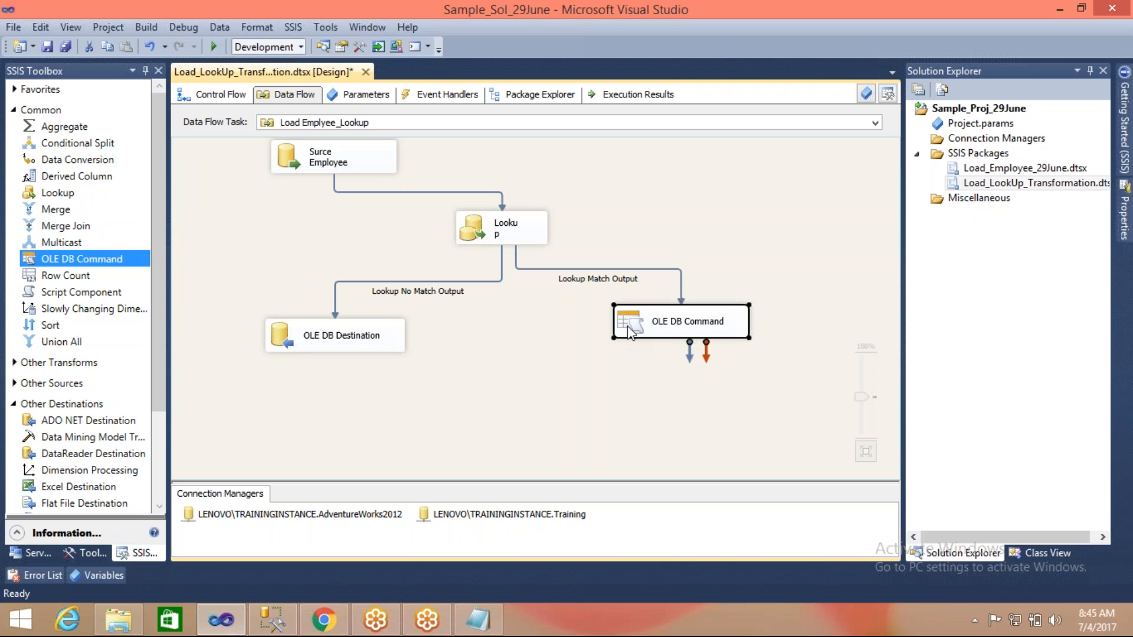
double_click(628, 329)
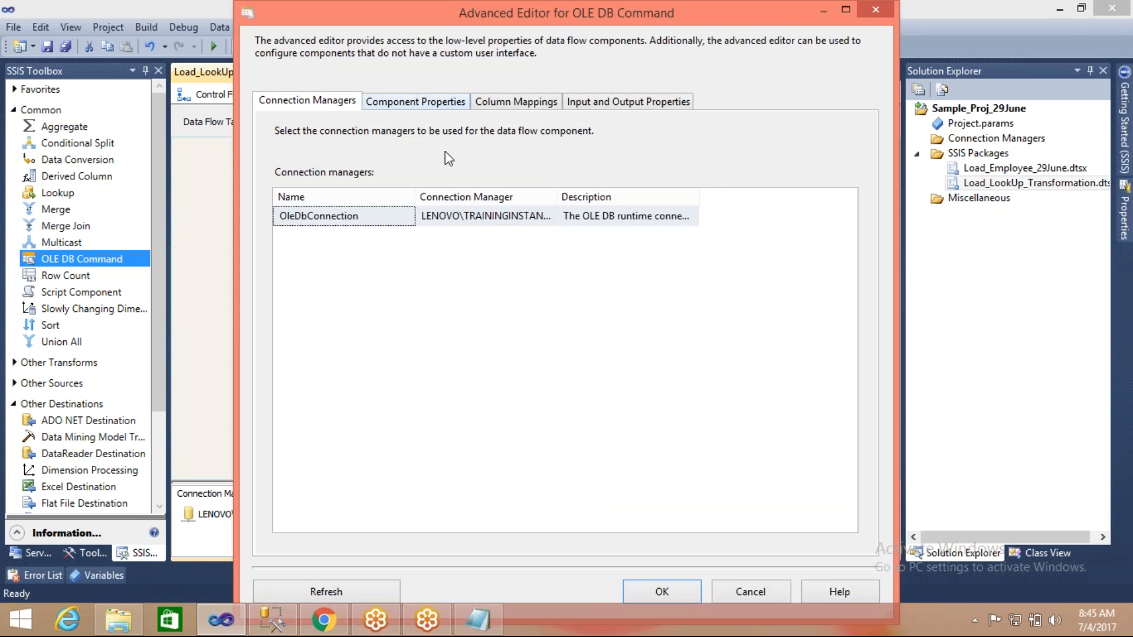
click(272, 620)
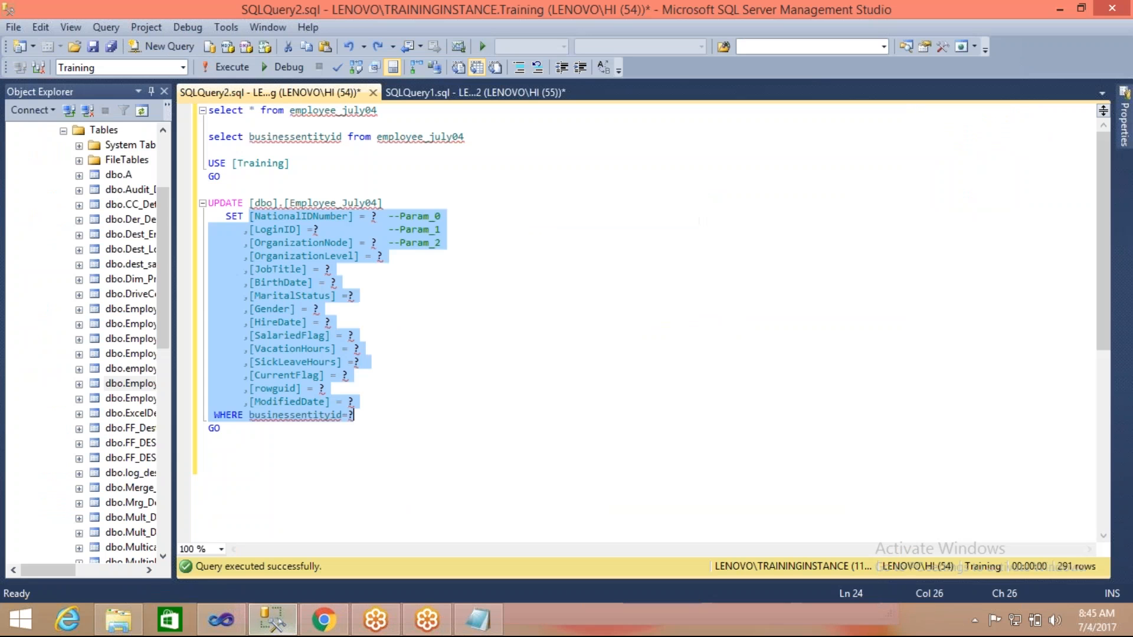
click(321, 335)
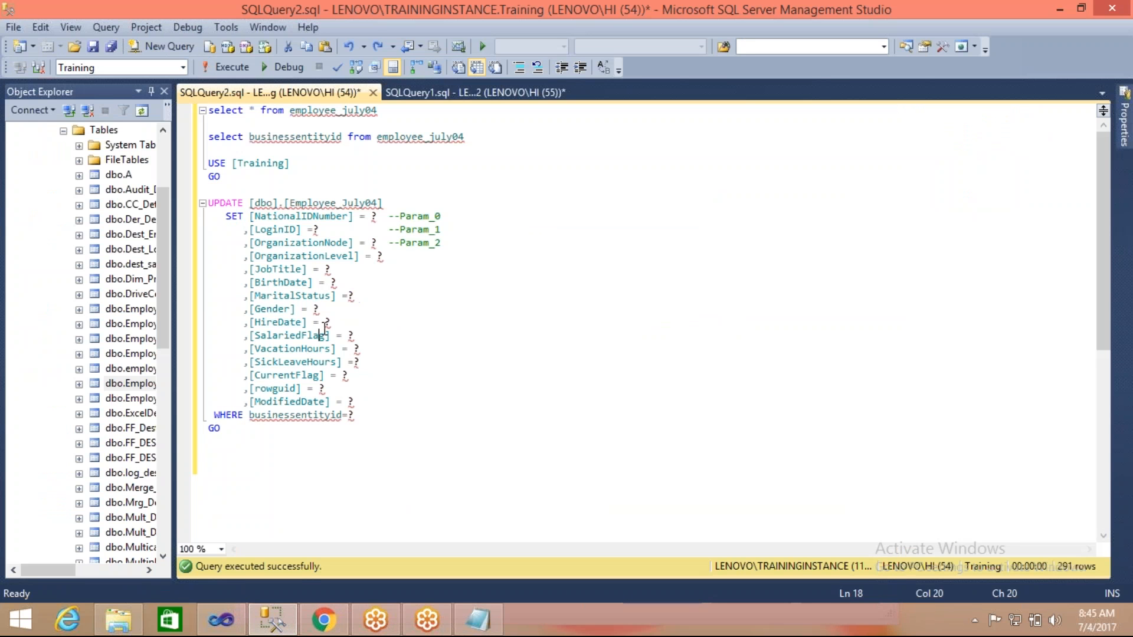
click(333, 322)
click(223, 624)
click(731, 592)
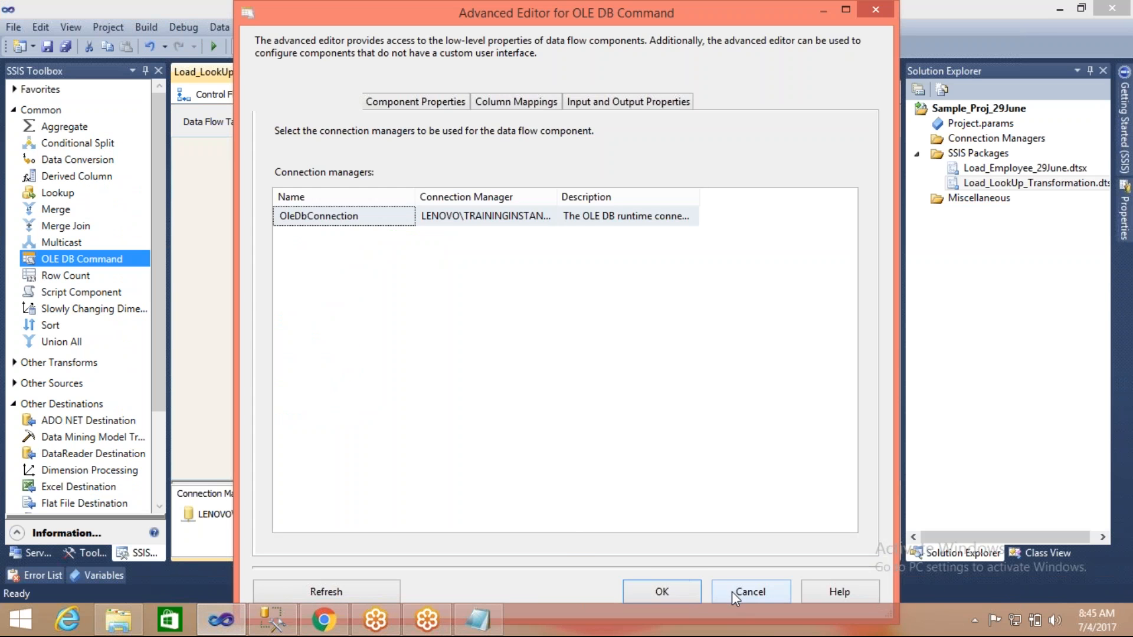
click(491, 319)
Open the Lookup Transformation Editor, review the choices for handling rows with no matching entries and close it without changes
double_click(469, 226)
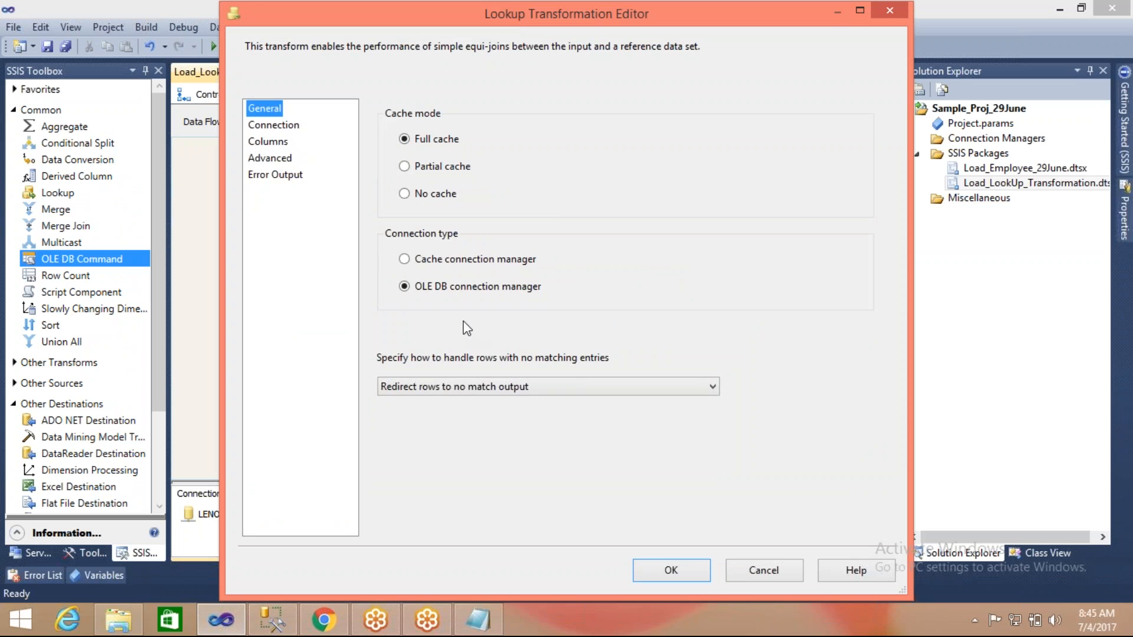
click(480, 395)
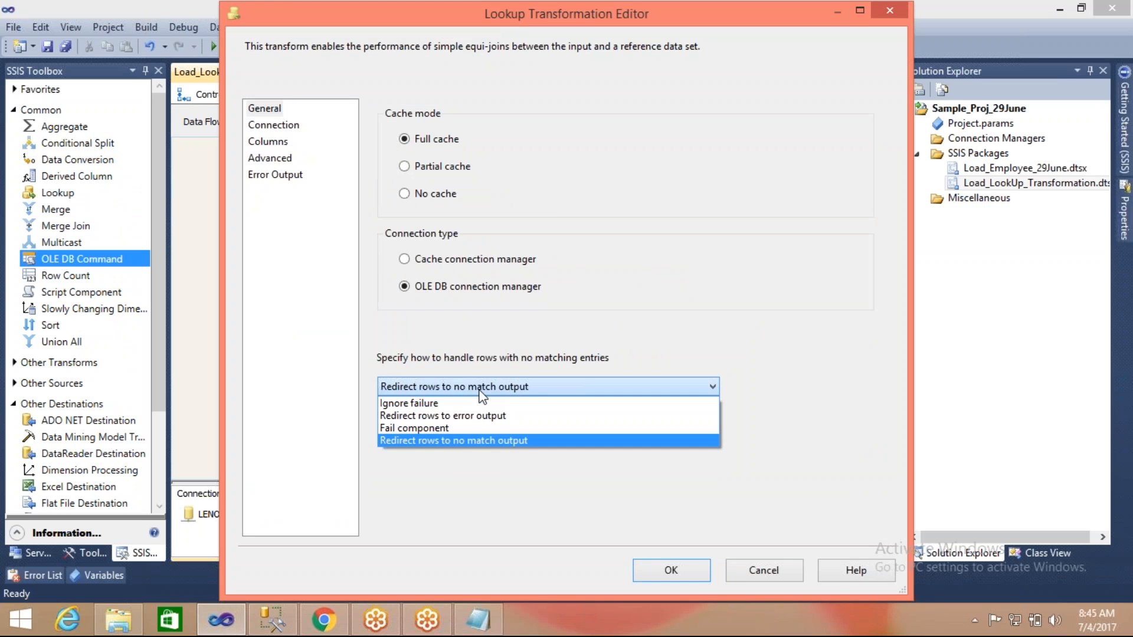
click(687, 517)
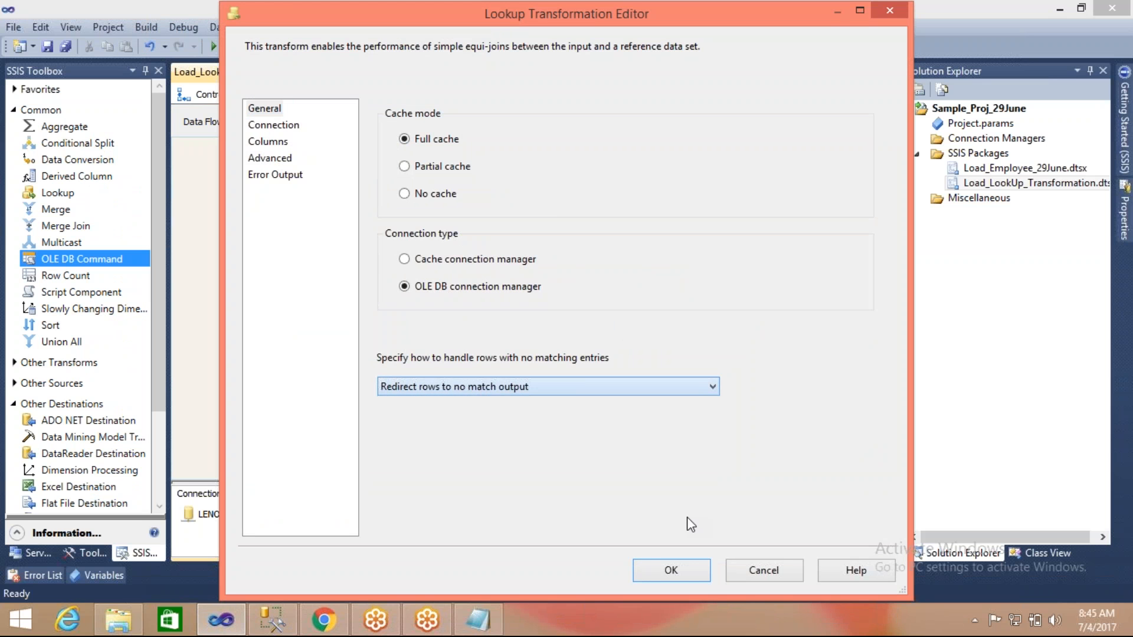
click(745, 571)
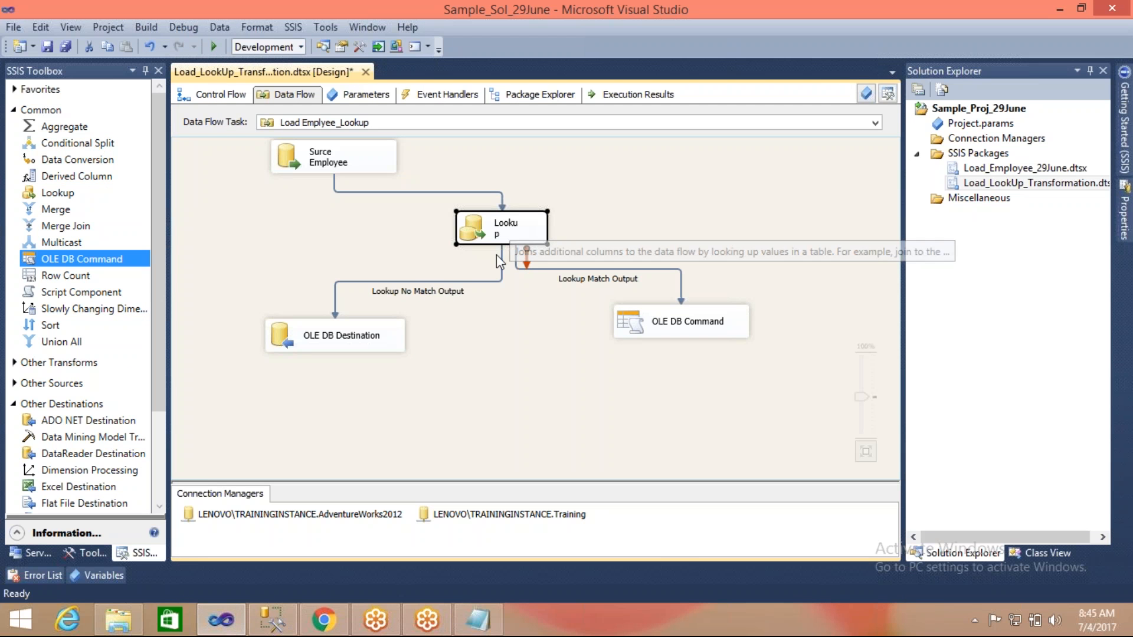
click(463, 343)
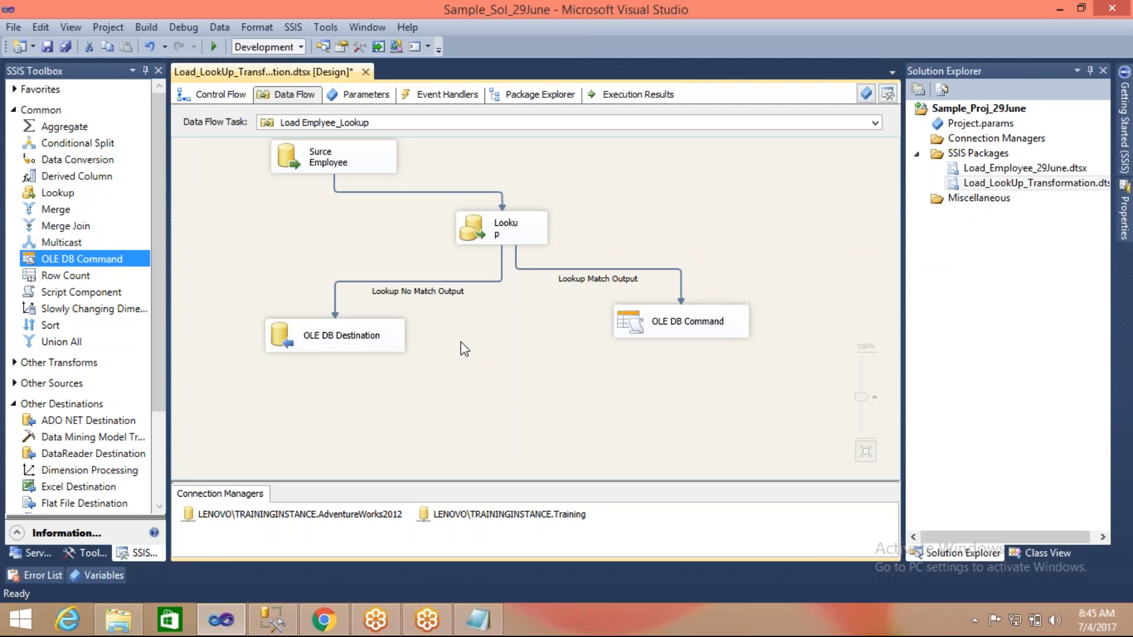
Set the Lookup to Fail component for rows with no matching entries and accept the transformation's changes
click(474, 236)
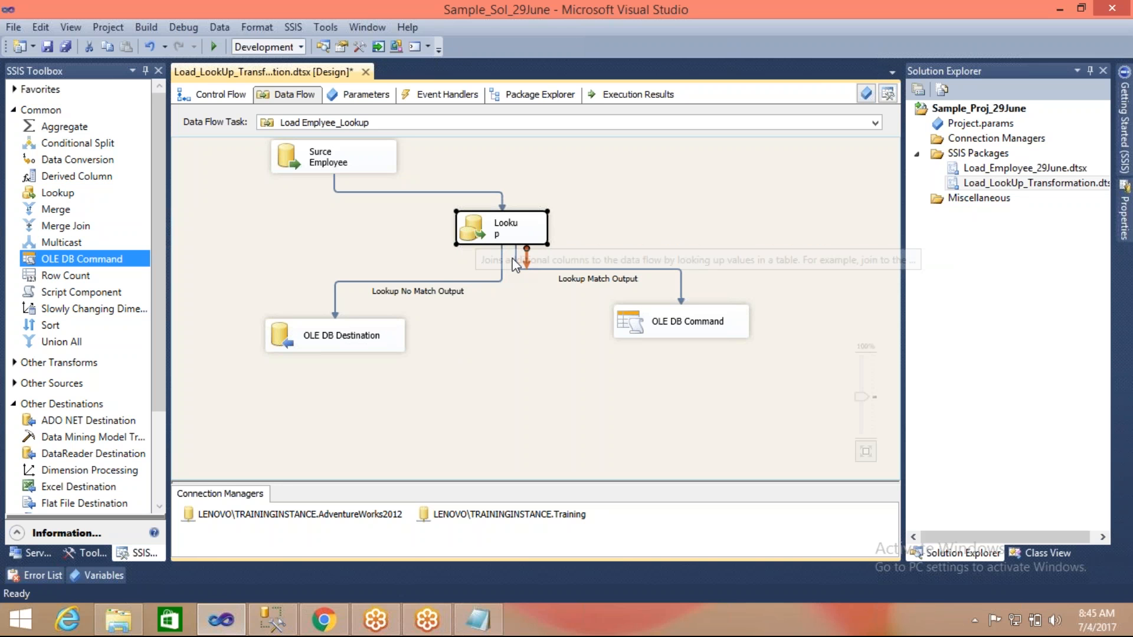
double_click(476, 225)
click(490, 388)
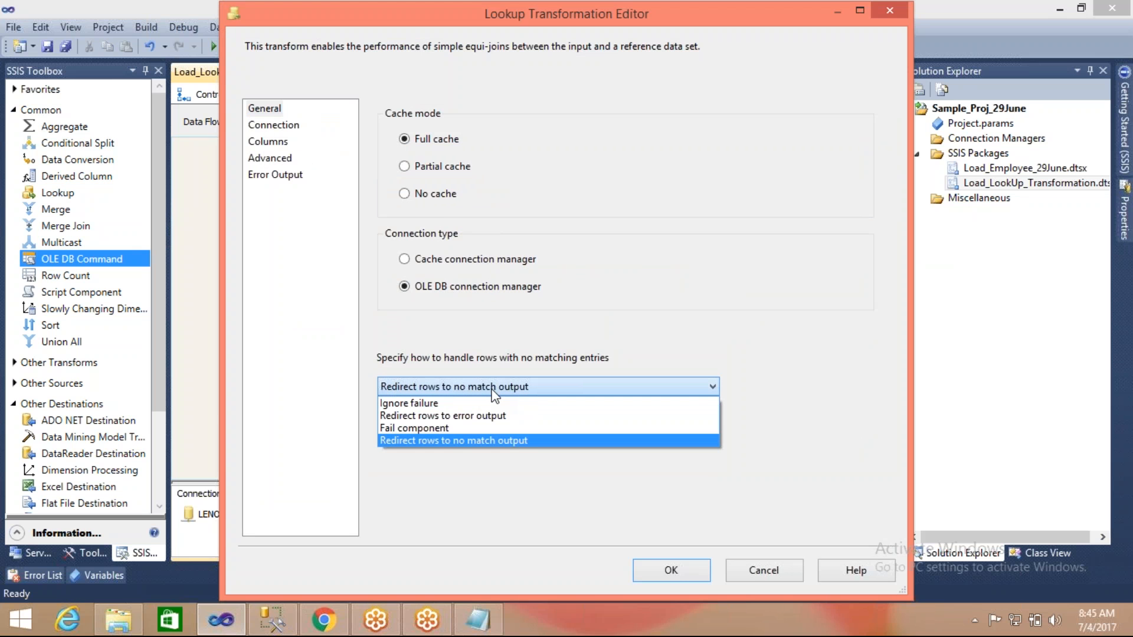
click(421, 429)
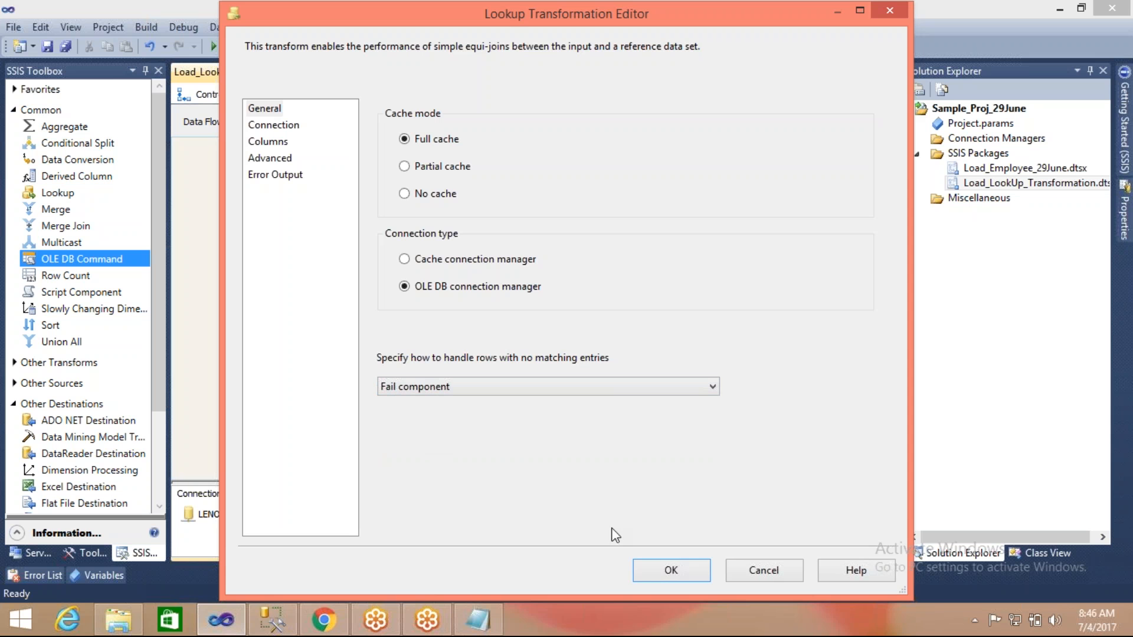
click(657, 568)
click(576, 406)
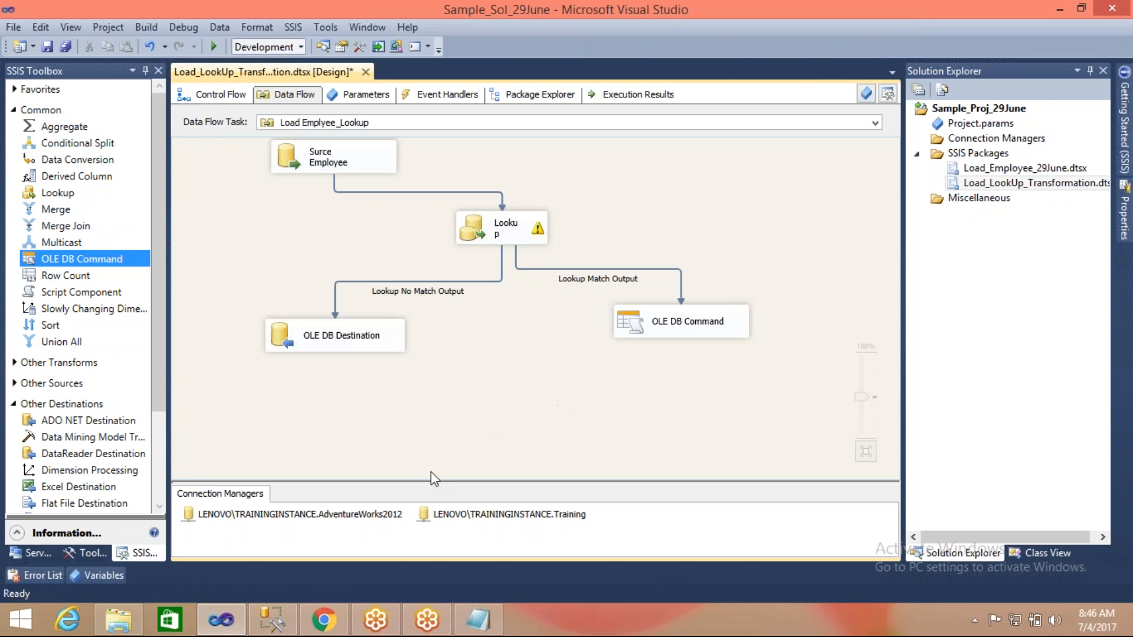
Switch to Management Studio, set BusinessEntityID to 101010 in the HumanResources.Employee insert of the AdventureWorks2012 query and run that statement
click(286, 623)
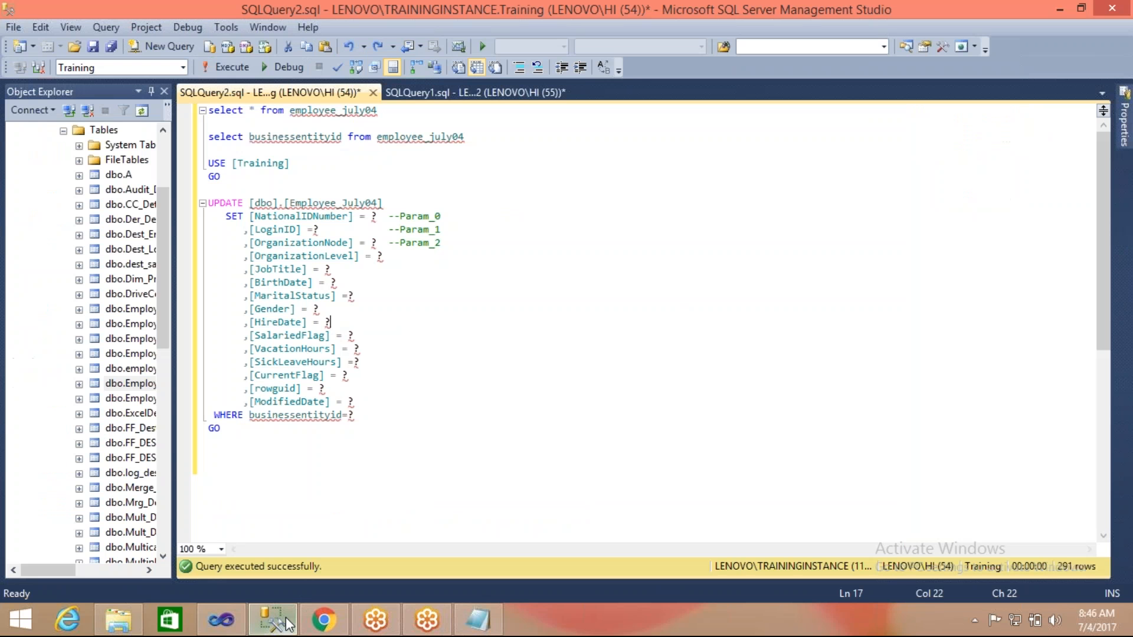
click(476, 93)
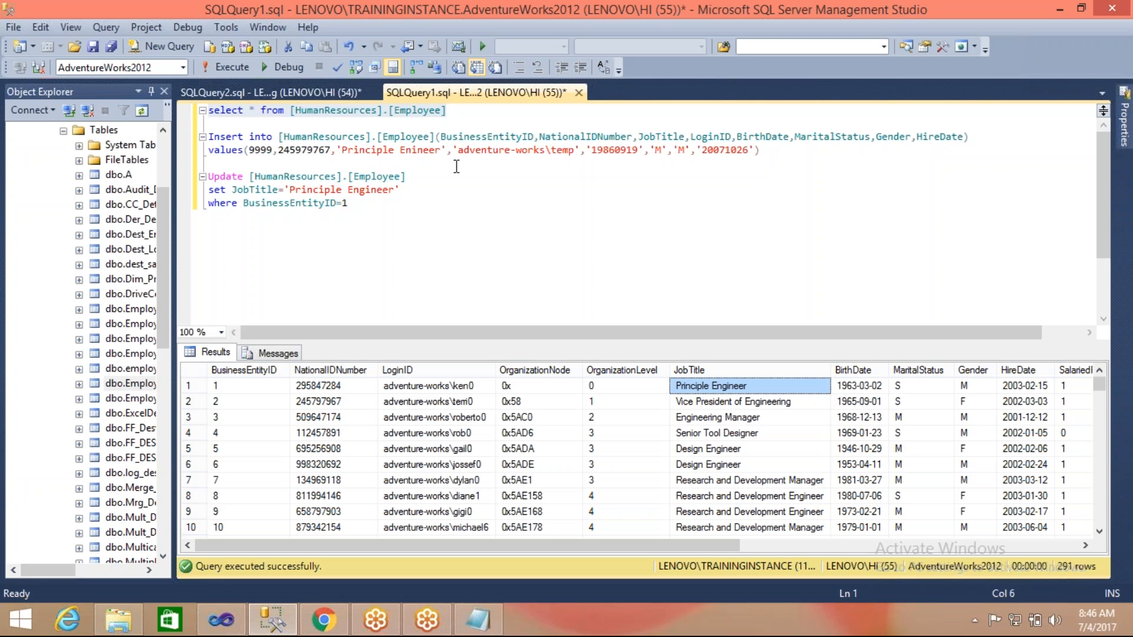
click(274, 146)
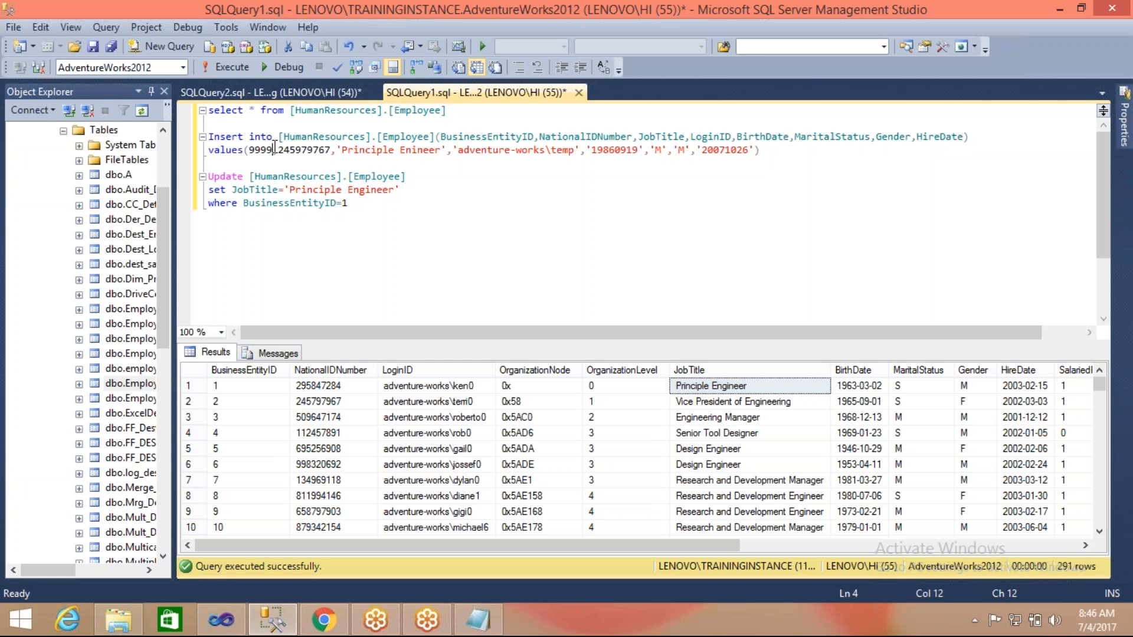
key(BackSpace)
key(BackSpace)
key(BackSpace)
key(BackSpace)
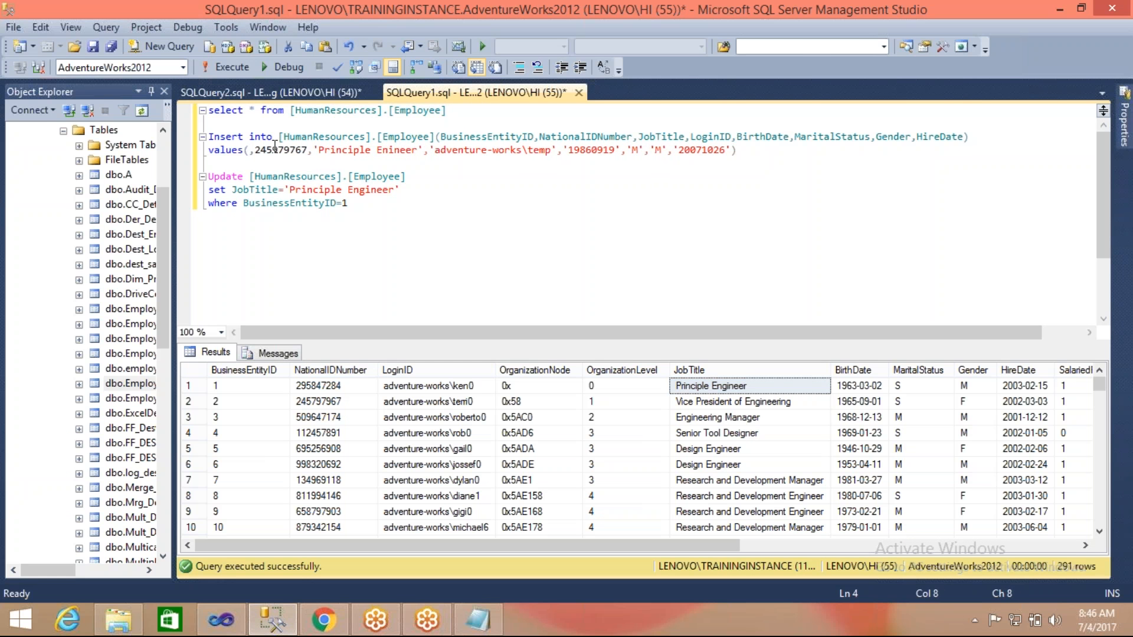
text(101010)
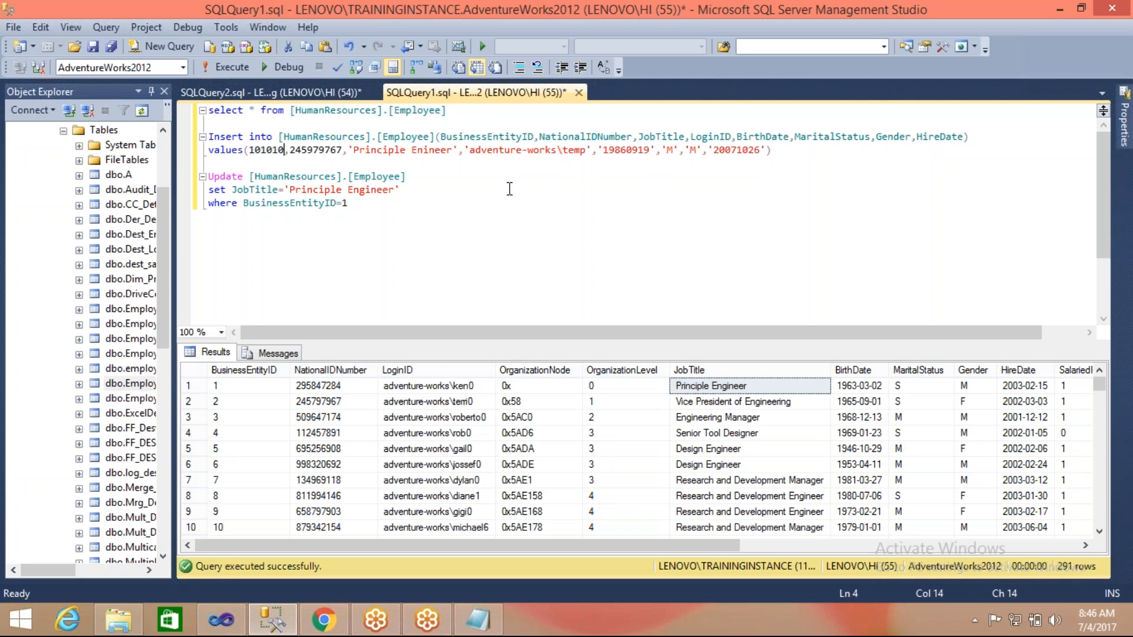
click(780, 151)
drag(779, 152, 205, 137)
key(F5)
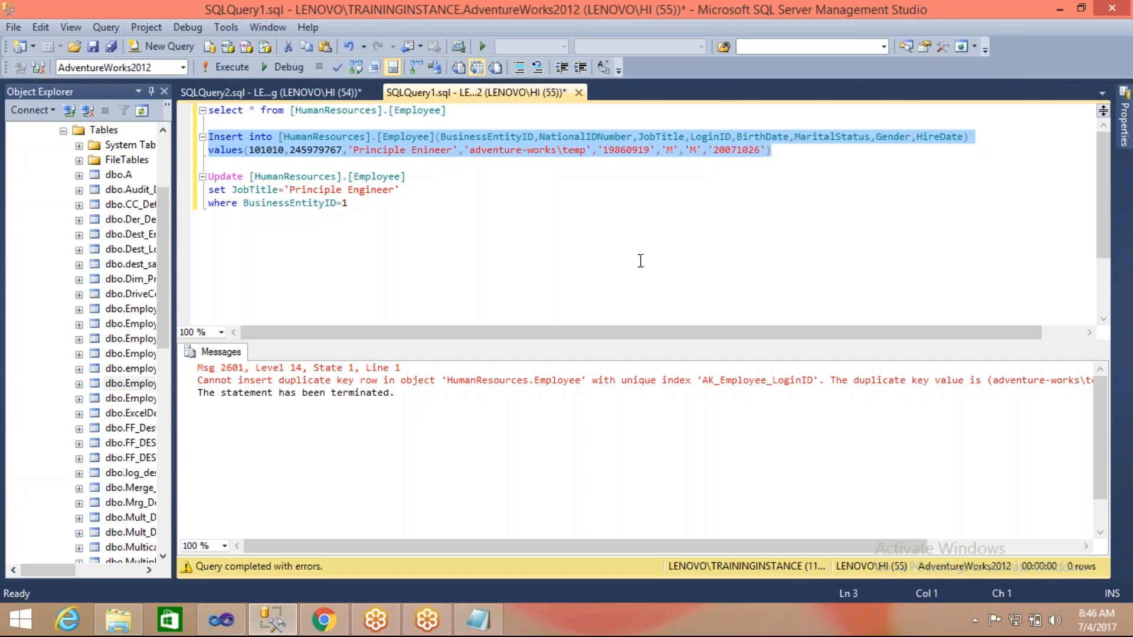
Change the insert's LoginID value to 'adventure-works\temp1' and run the insert statement again
scroll(811, 454, right, 3)
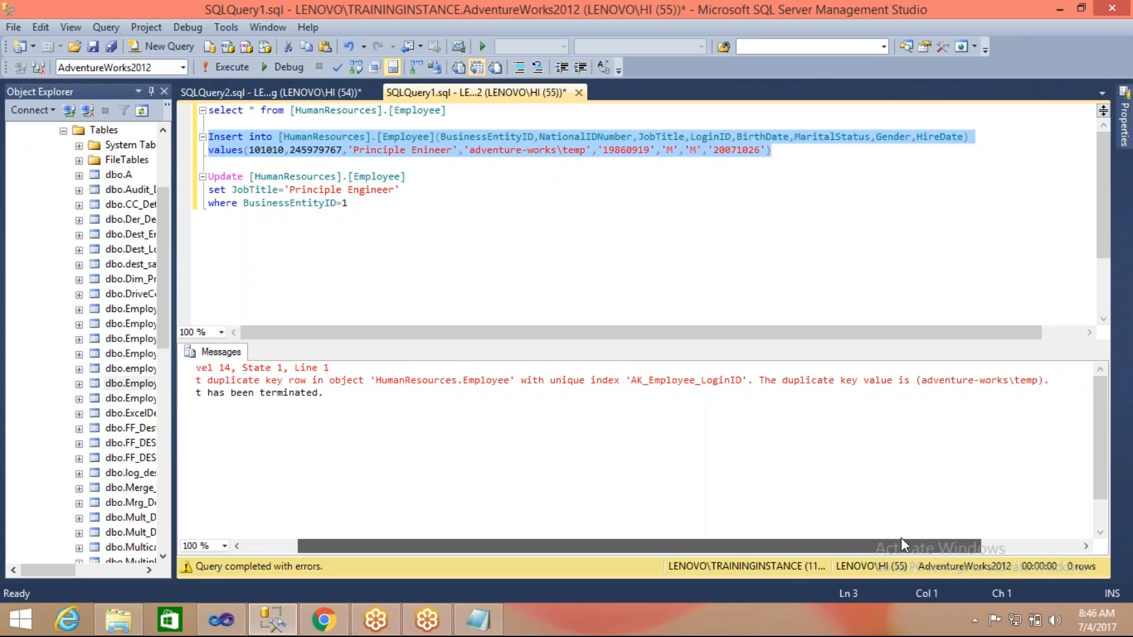
click(588, 150)
text(1)
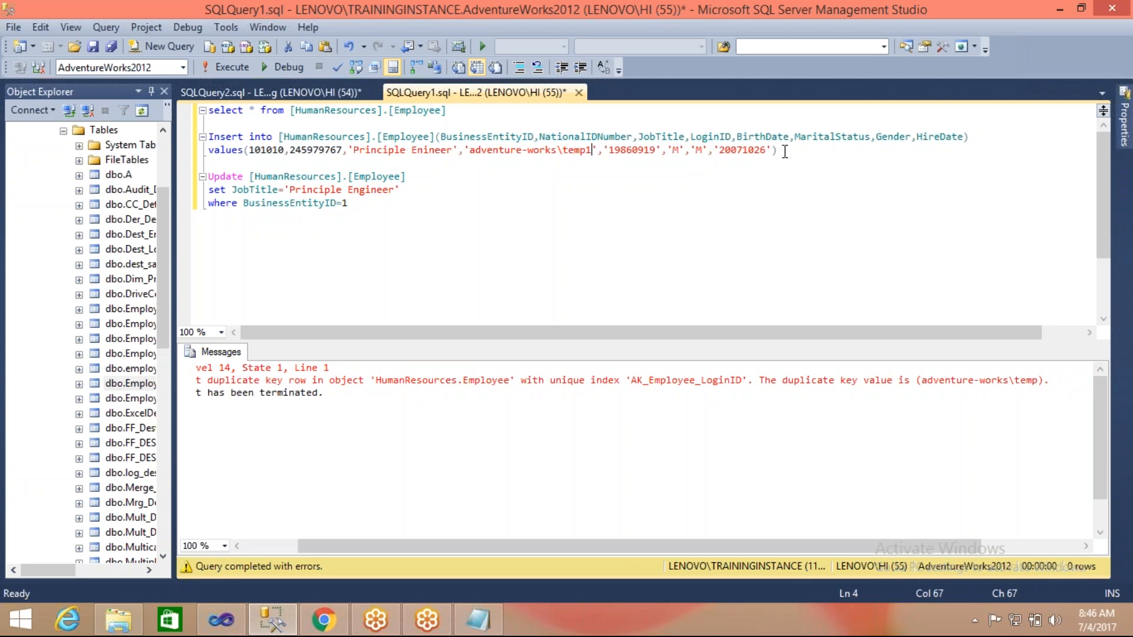
drag(779, 150, 209, 137)
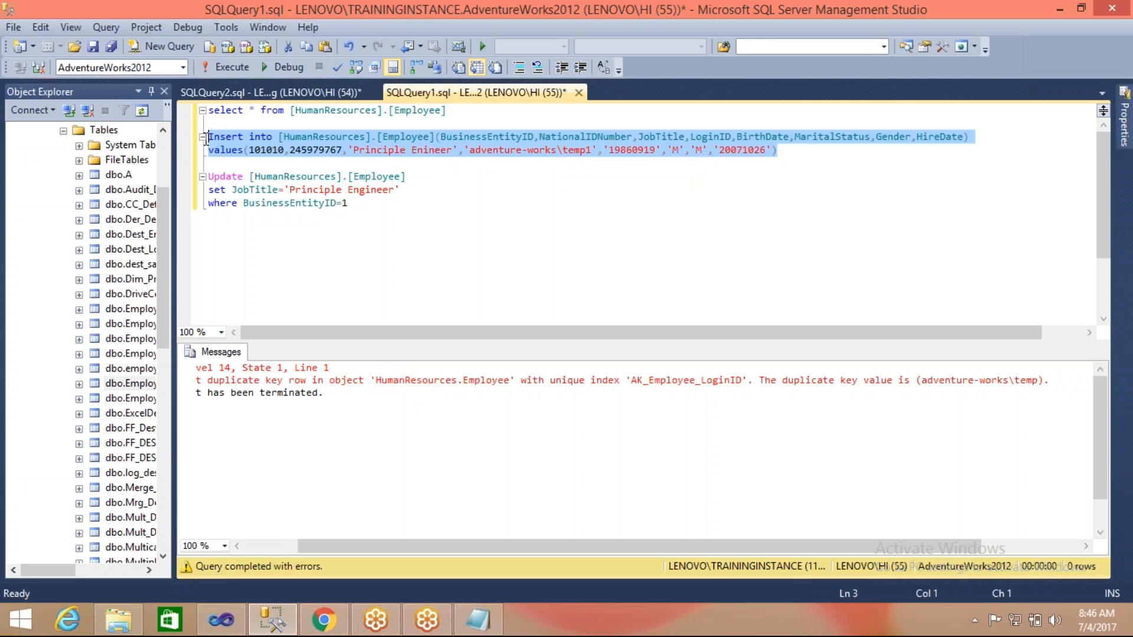
key(F5)
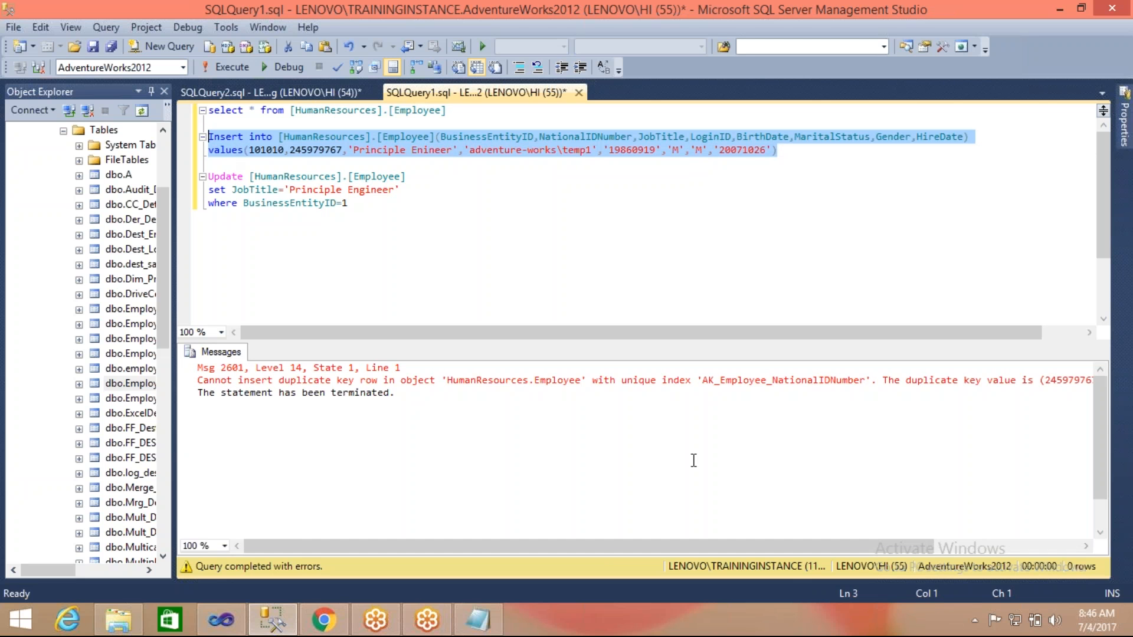
Change one digit of the insert's NationalIDNumber value to 8 to make it unique and rerun the statement
click(445, 155)
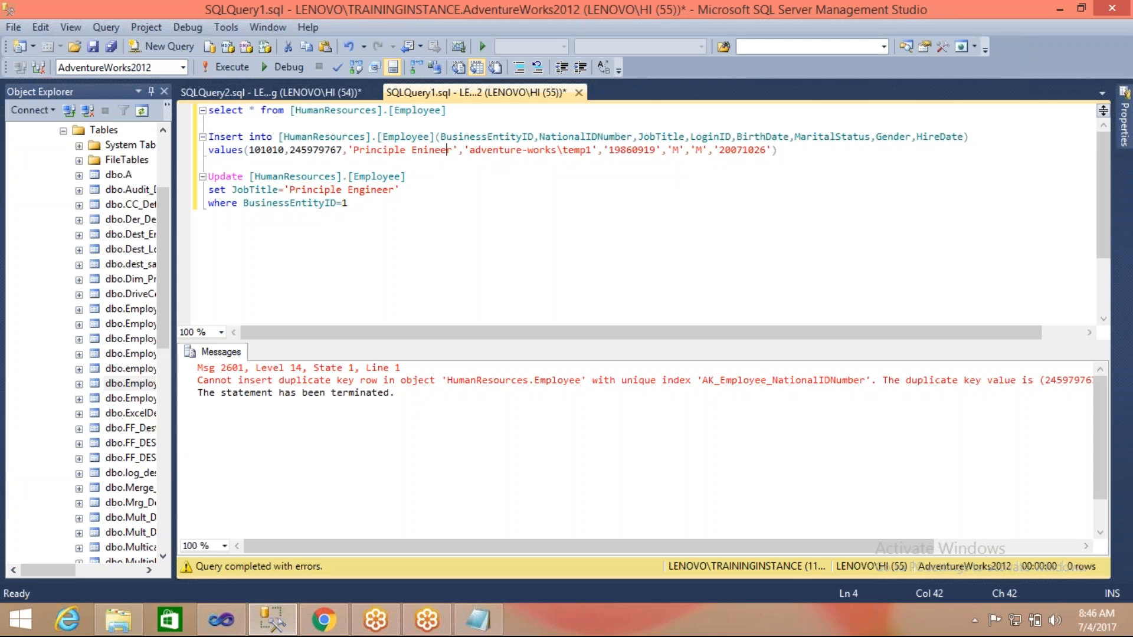
click(327, 151)
key(BackSpace)
text(8)
drag(780, 151, 205, 137)
key(F5)
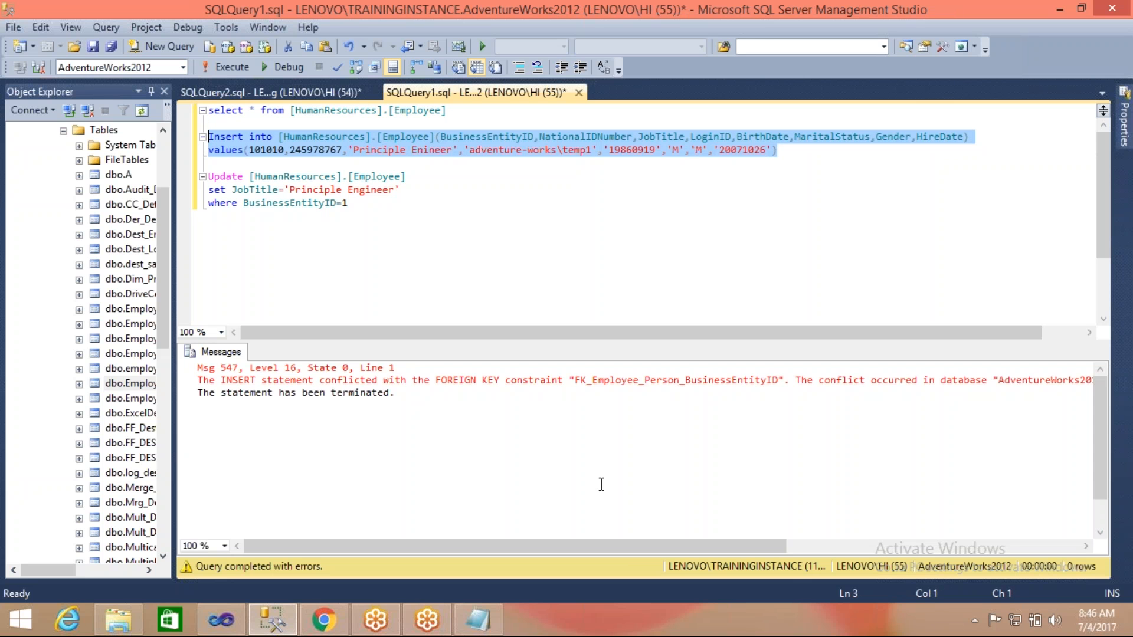
Read the full foreign key error, set the insert's BusinessEntityID to 9998 and run the statement
drag(646, 546, 607, 532)
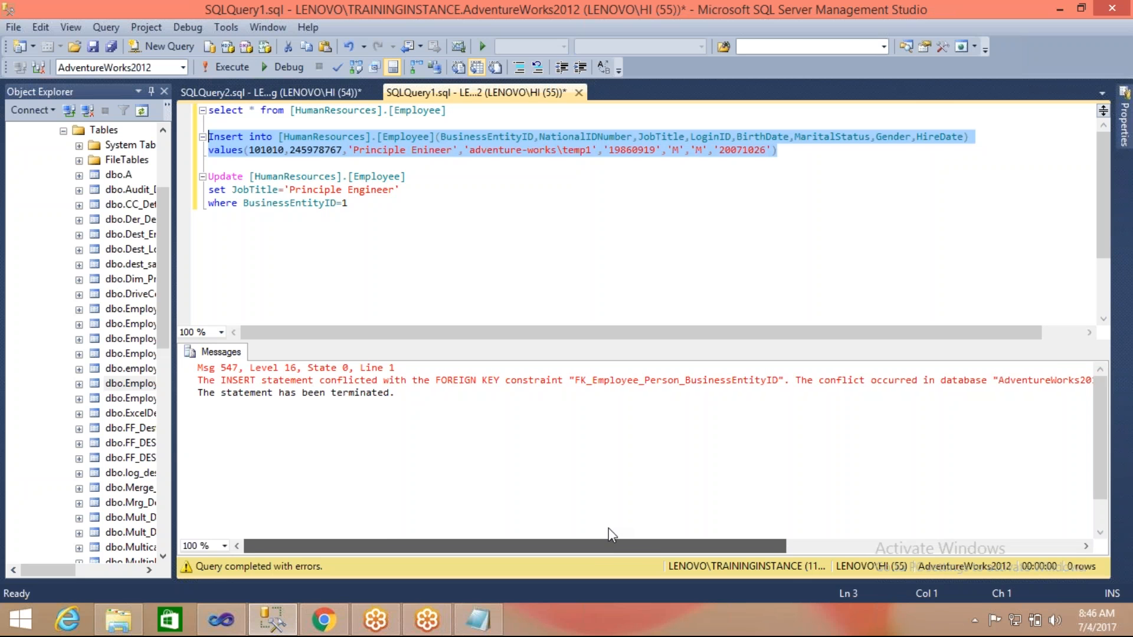
drag(620, 541, 863, 527)
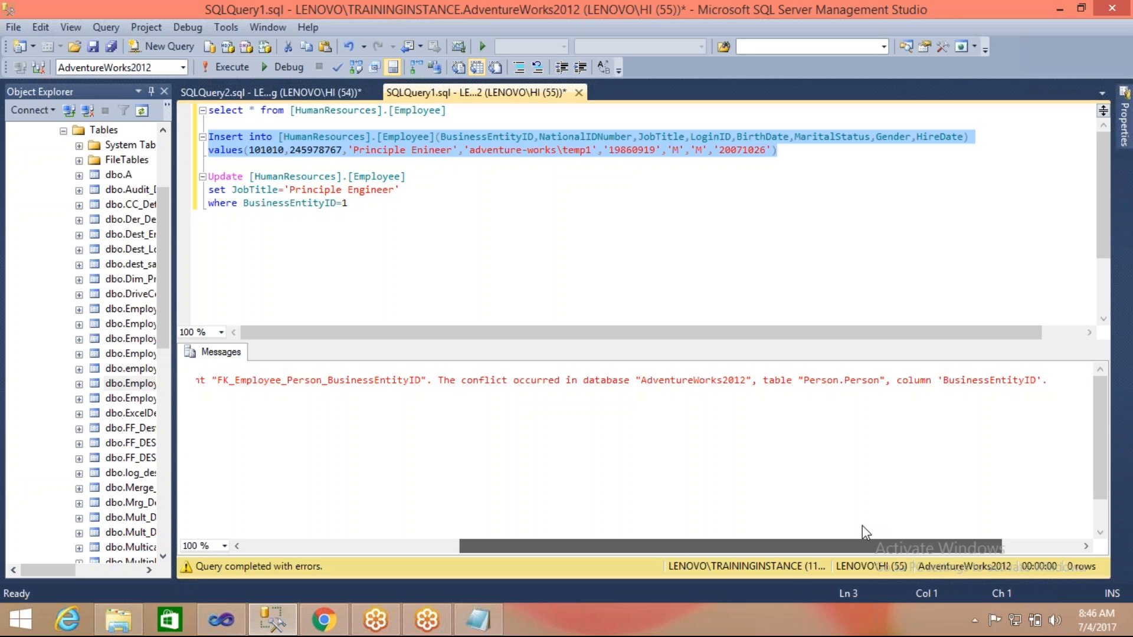
drag(862, 525, 615, 521)
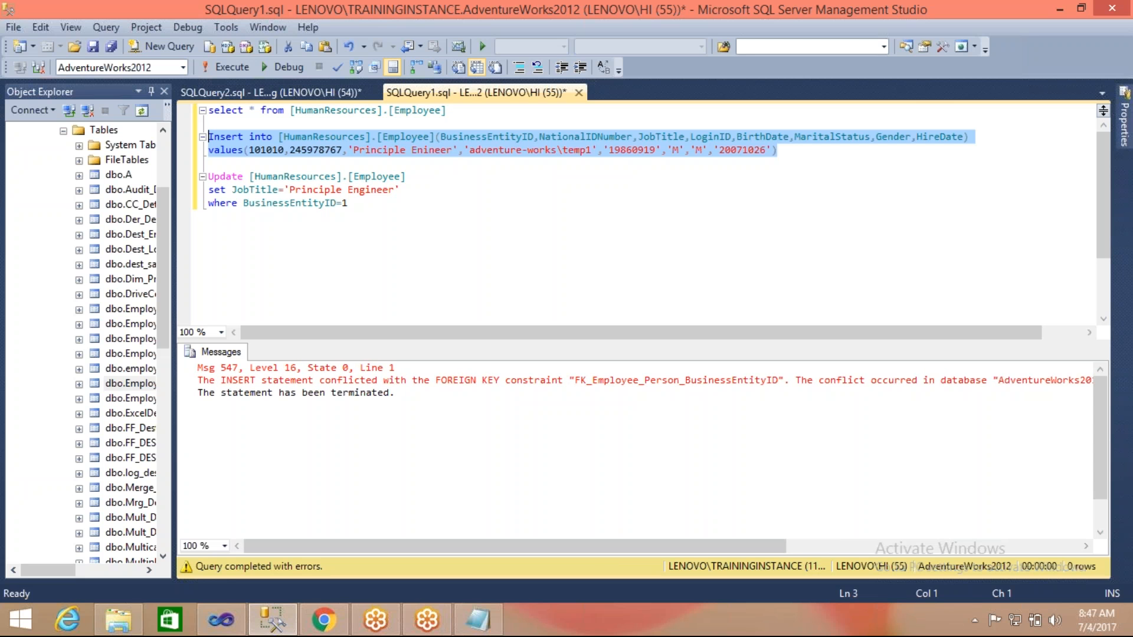
drag(592, 546, 364, 549)
click(284, 150)
key(BackSpace)
key(BackSpace)
key(BackSpace)
key(BackSpace)
key(BackSpace)
key(BackSpace)
text(9998)
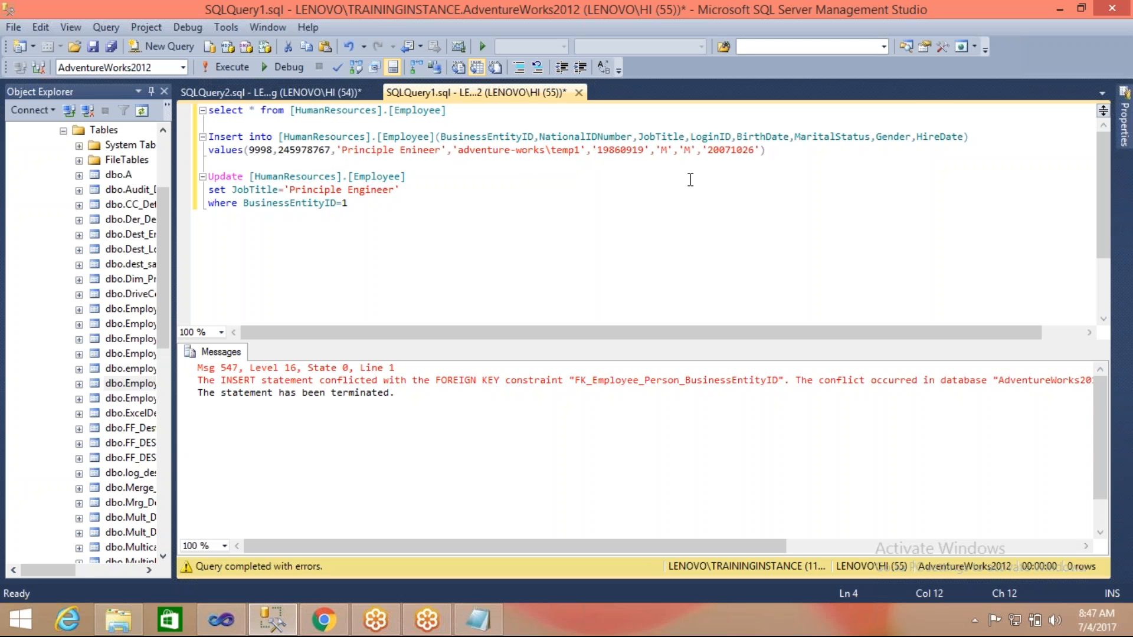
drag(773, 152, 204, 136)
key(F5)
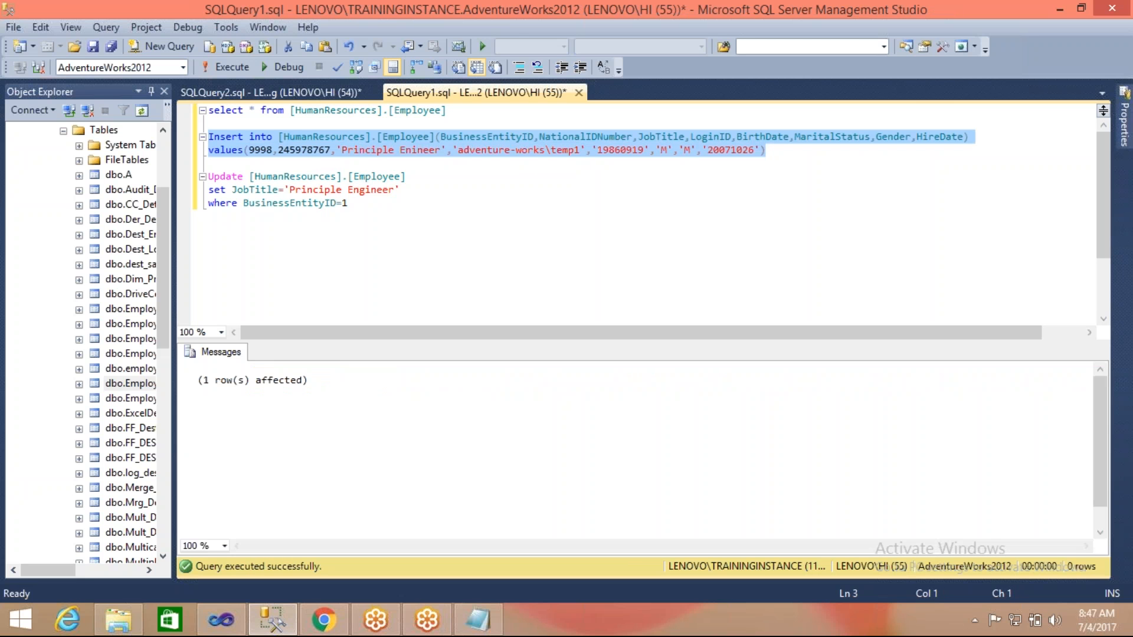
Run the select on HumanResources.Employee to check the source table's row count
click(406, 112)
key(End)
key(shift+Home)
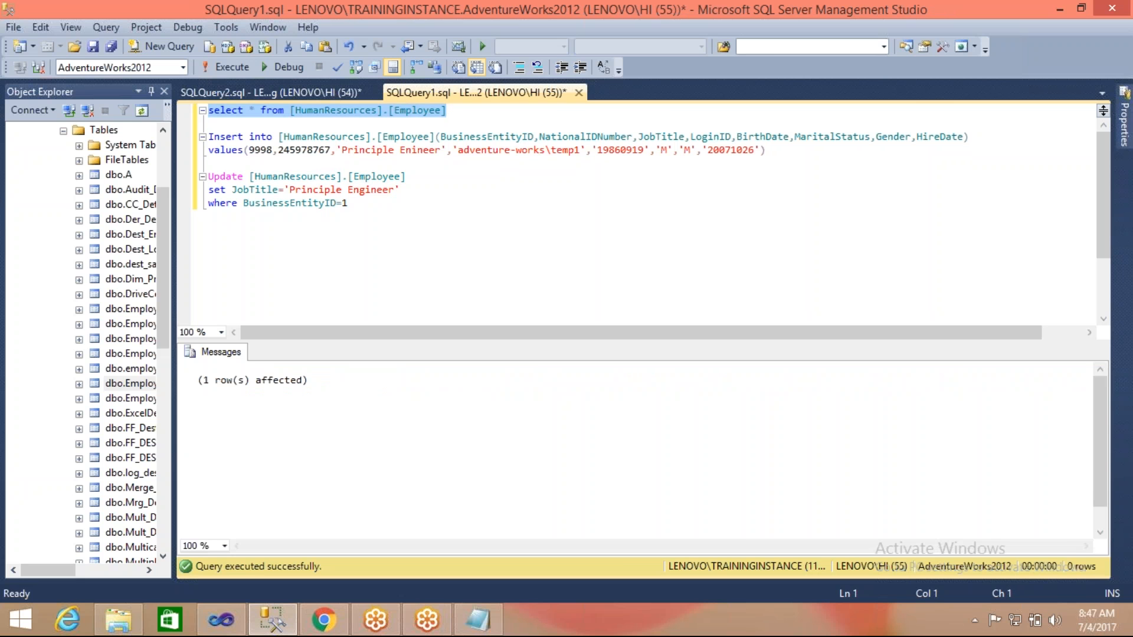
key(F5)
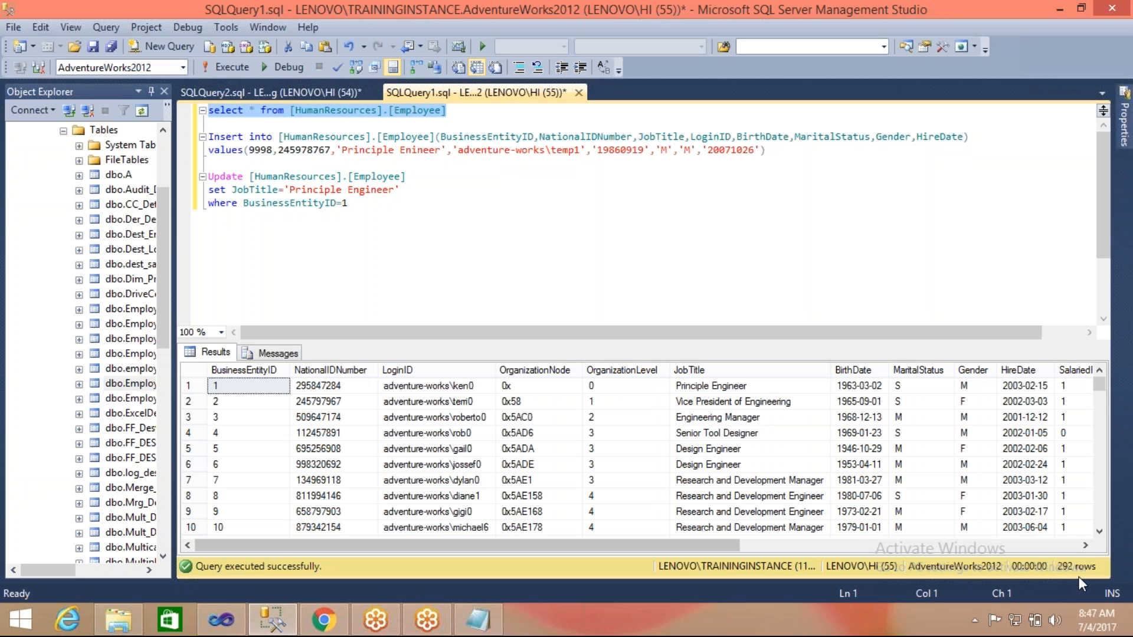
Run the employee_july04 select in the Training query to compare its row count with the source, and return to Visual Studio
click(309, 92)
click(339, 114)
key(End)
key(shift+Home)
key(F5)
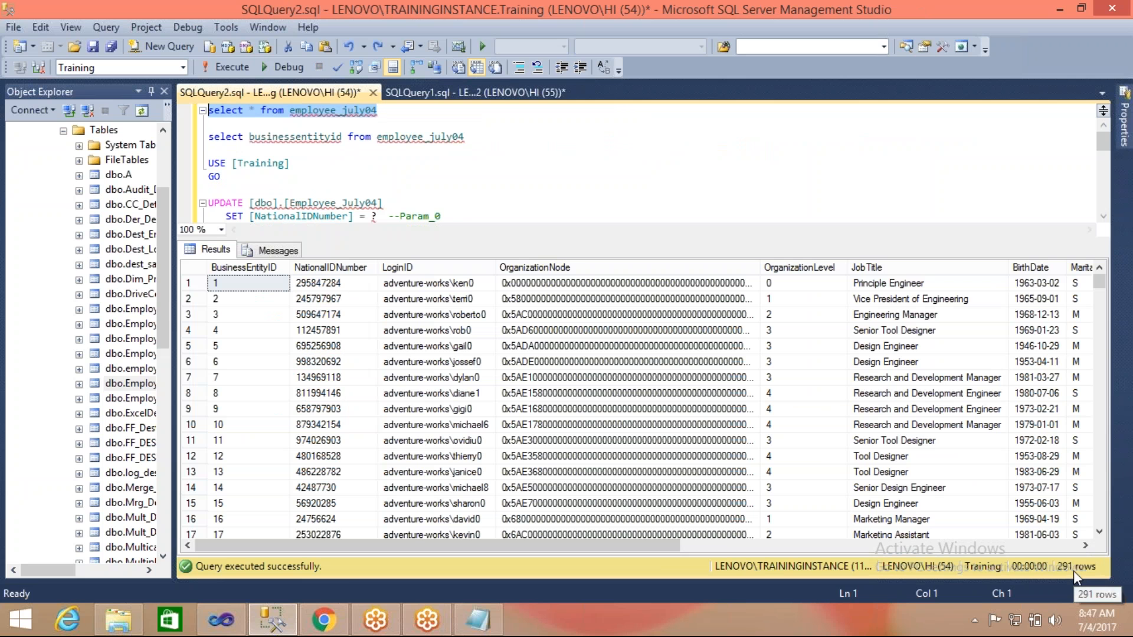
click(236, 611)
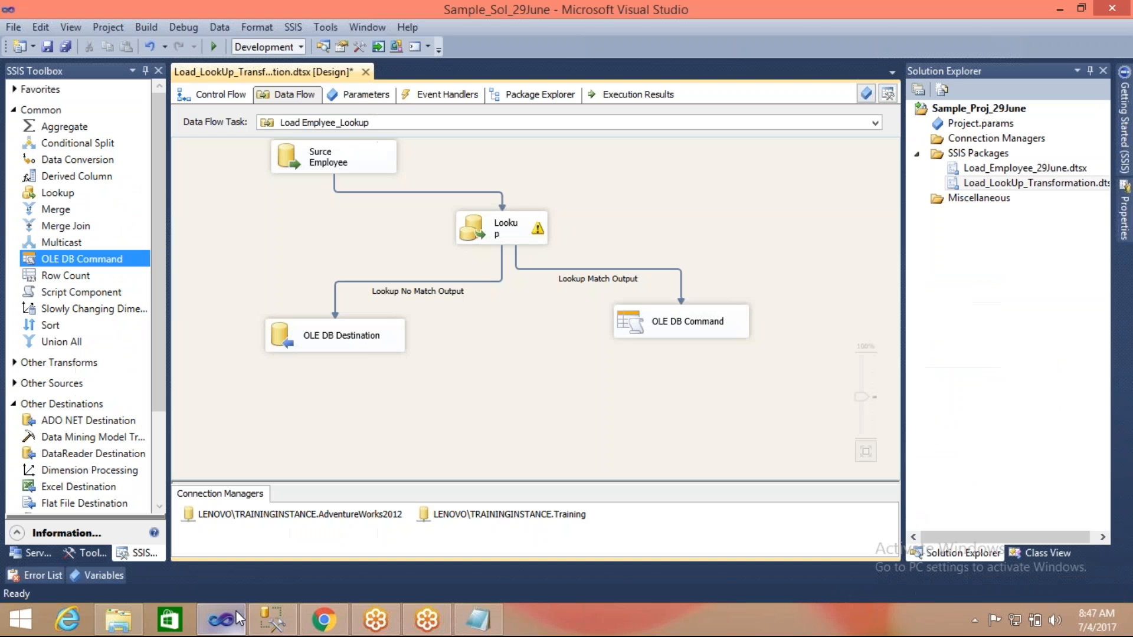
Check the Lookup's Fail component setting for rows with no matching entries and run the package
double_click(471, 239)
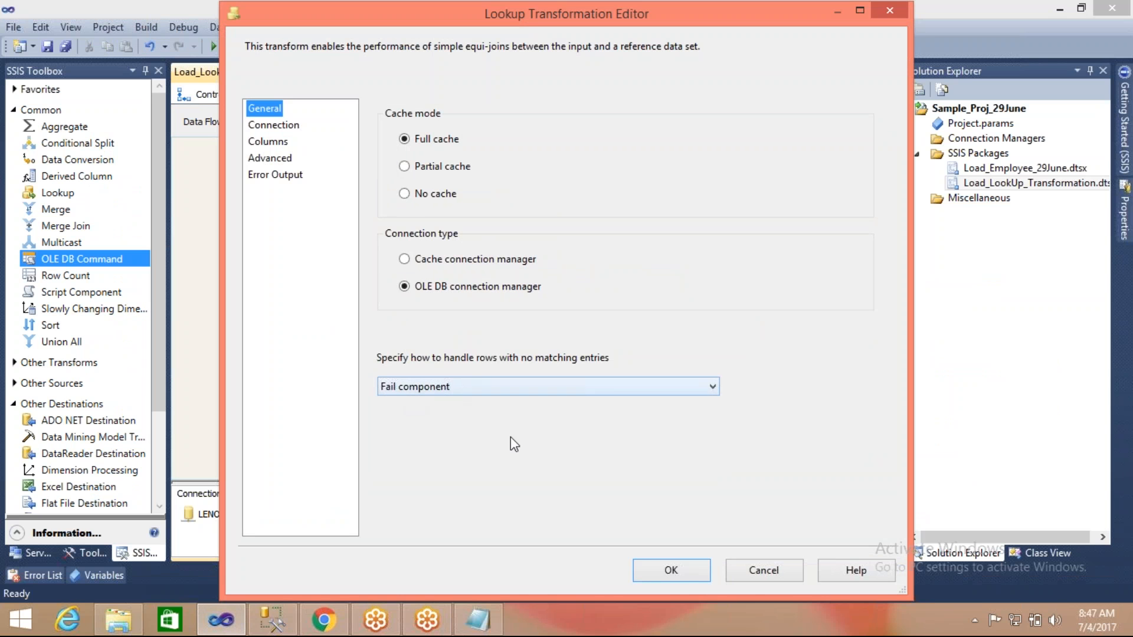
click(657, 574)
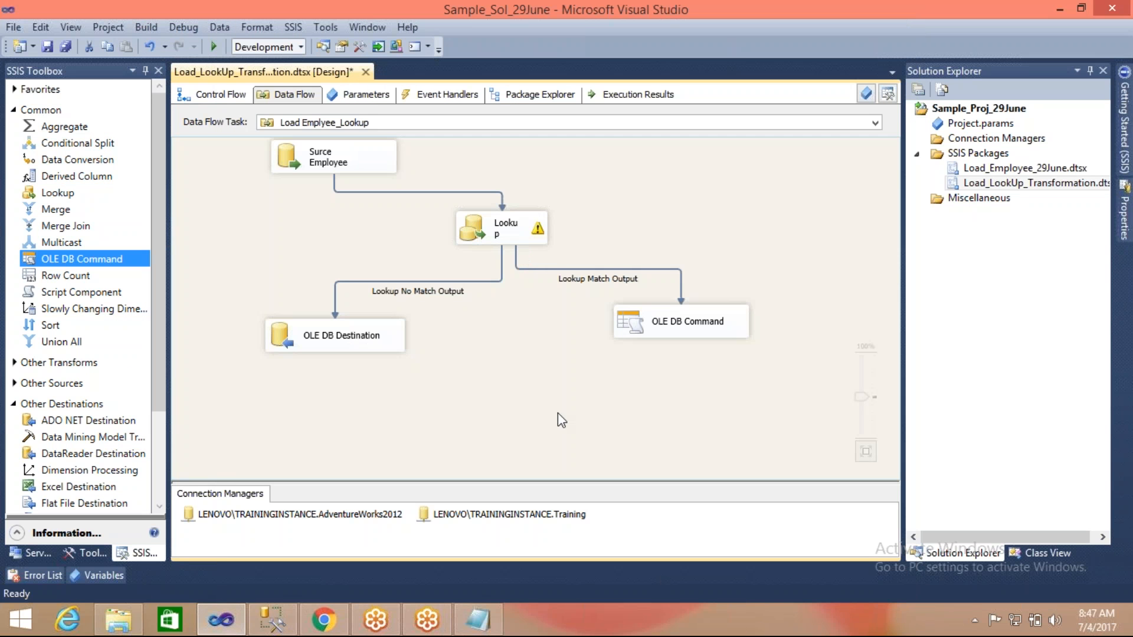
click(214, 46)
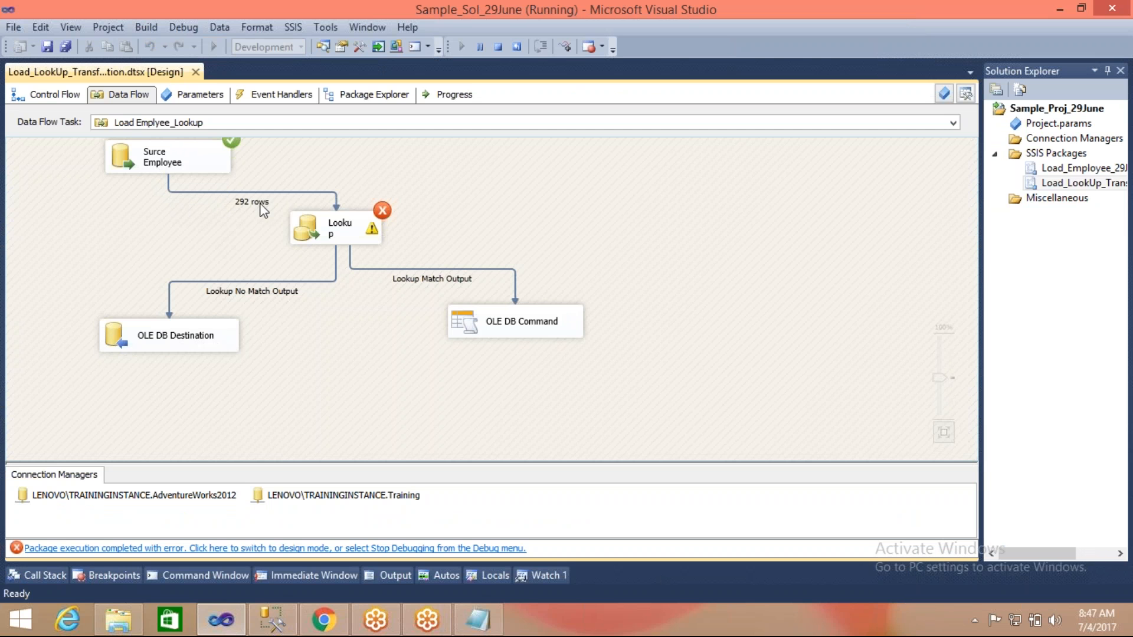
Inspect the Lookup's run result in the data flow and on the control flow, and stop debugging
click(318, 230)
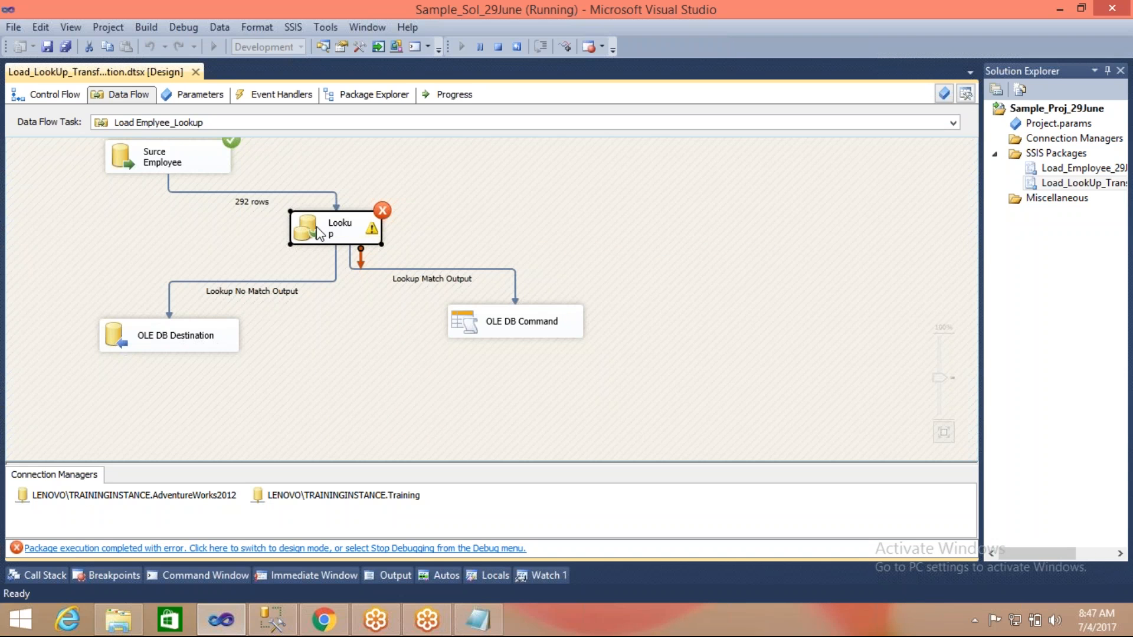
click(42, 99)
click(278, 243)
double_click(279, 242)
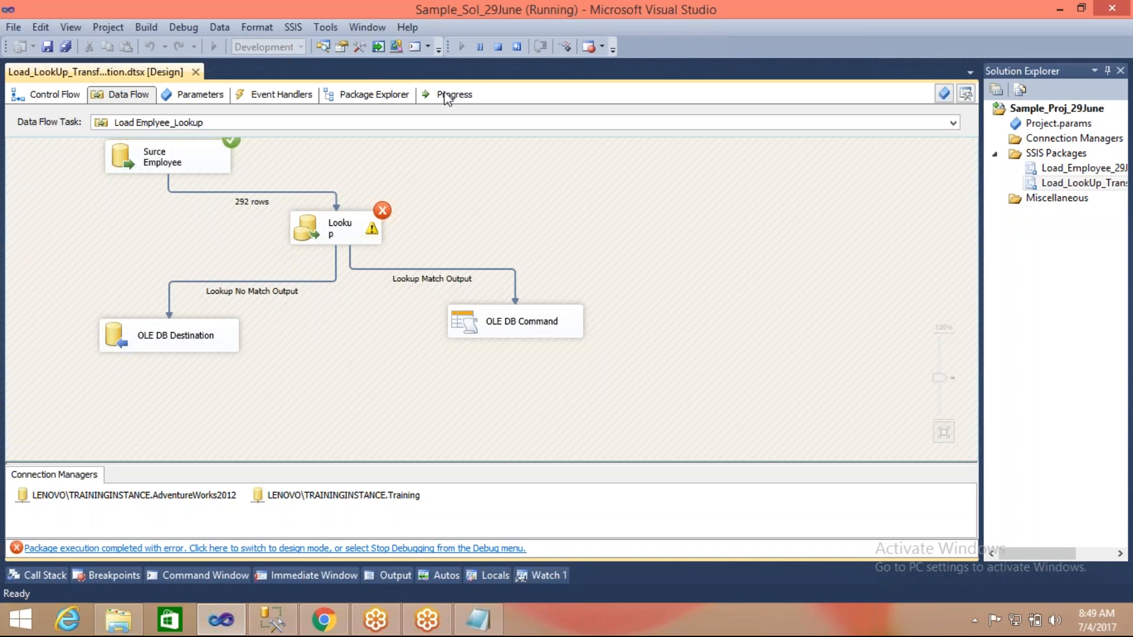
click(499, 47)
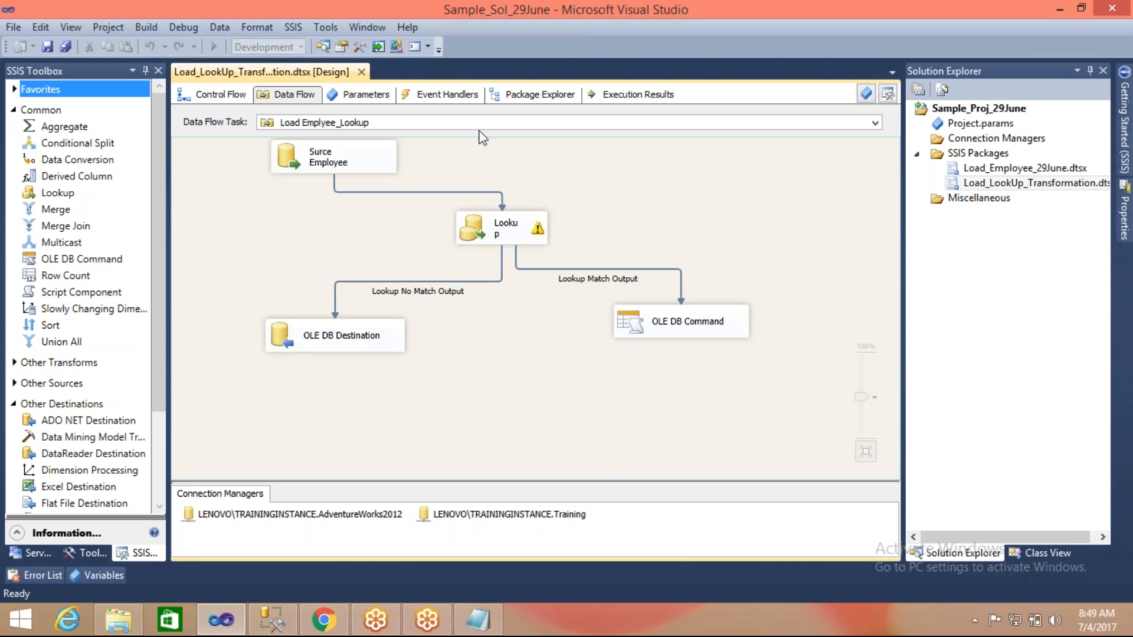
Move the OLE DB Command closer to the Lookup and set the Lookup's handling of rows with no matching entries to Ignore failure
drag(628, 331, 549, 350)
click(629, 296)
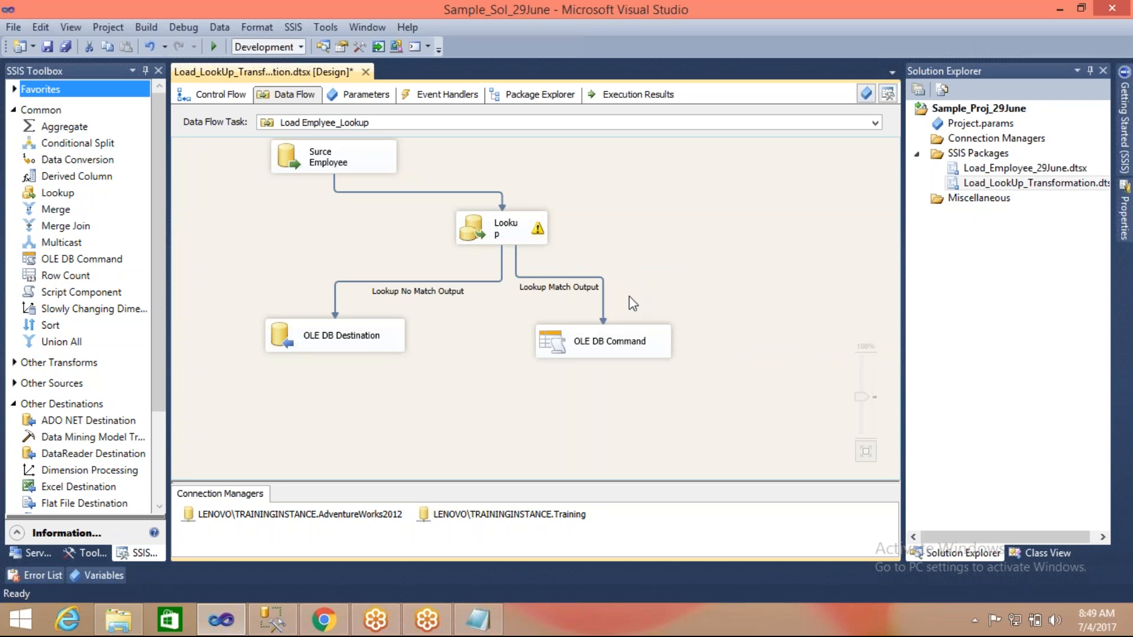
double_click(484, 231)
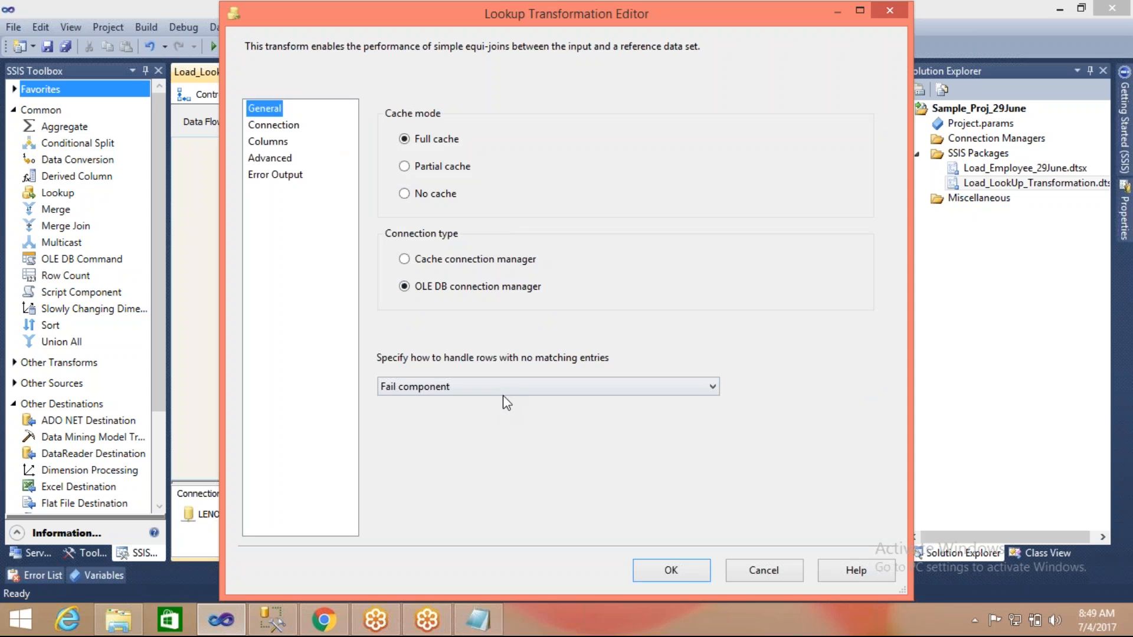
click(522, 387)
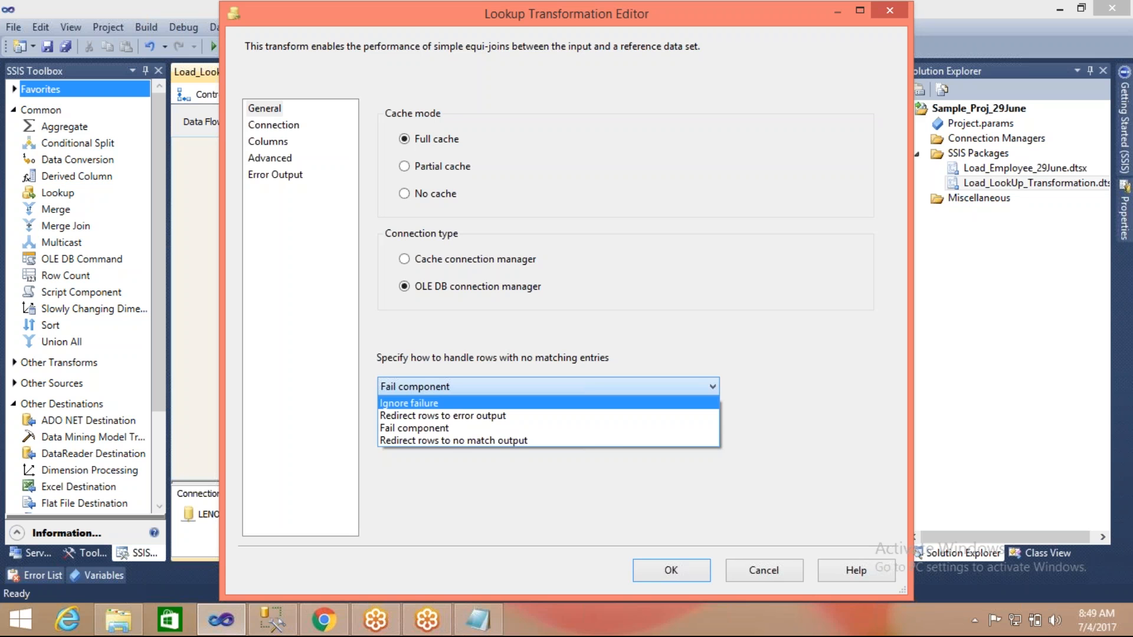
key(Return)
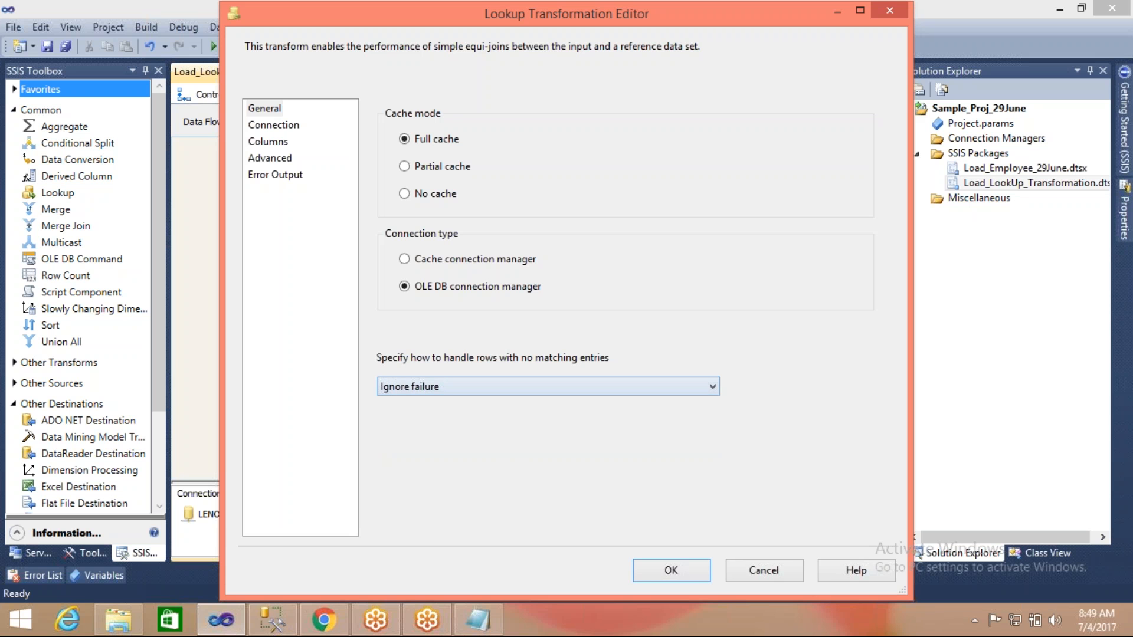
click(682, 568)
Save and run the package to test the Ignore failure setting, and stop debugging
key(ctrl+s)
key(F5)
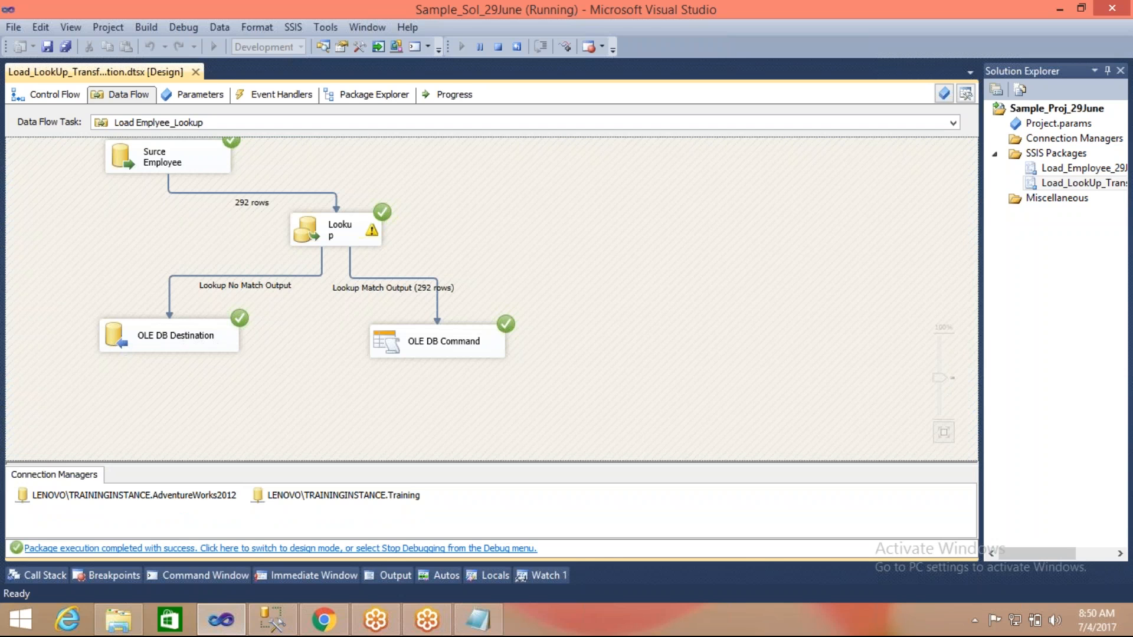
click(497, 47)
Set the Lookup's handling of rows with no matching entries to Redirect rows to error output
click(479, 237)
double_click(479, 237)
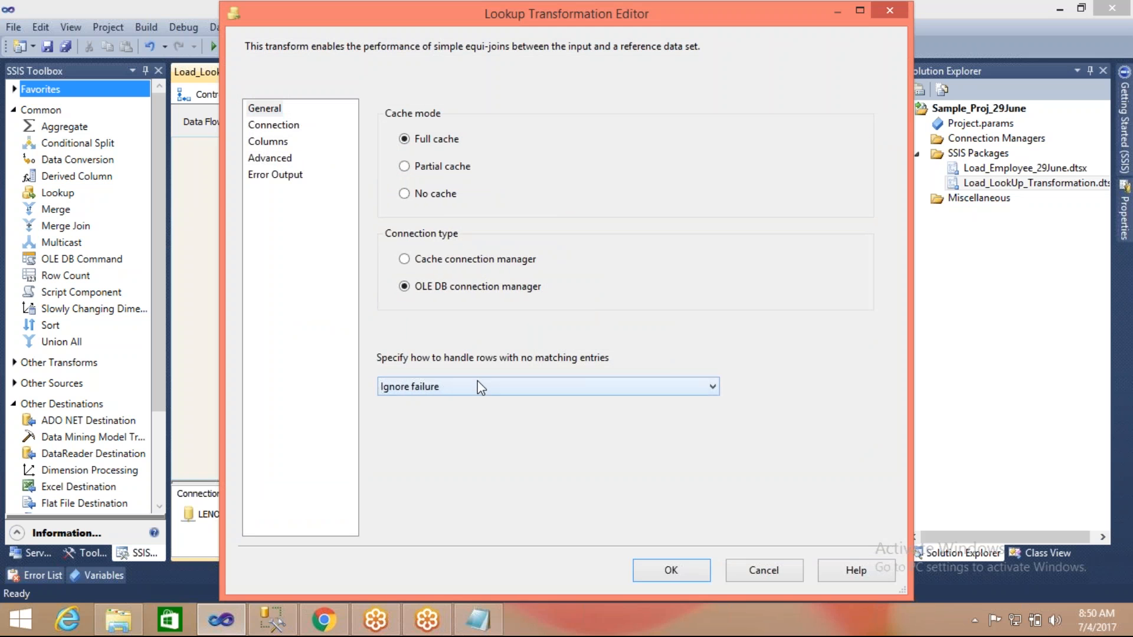
click(480, 387)
click(466, 416)
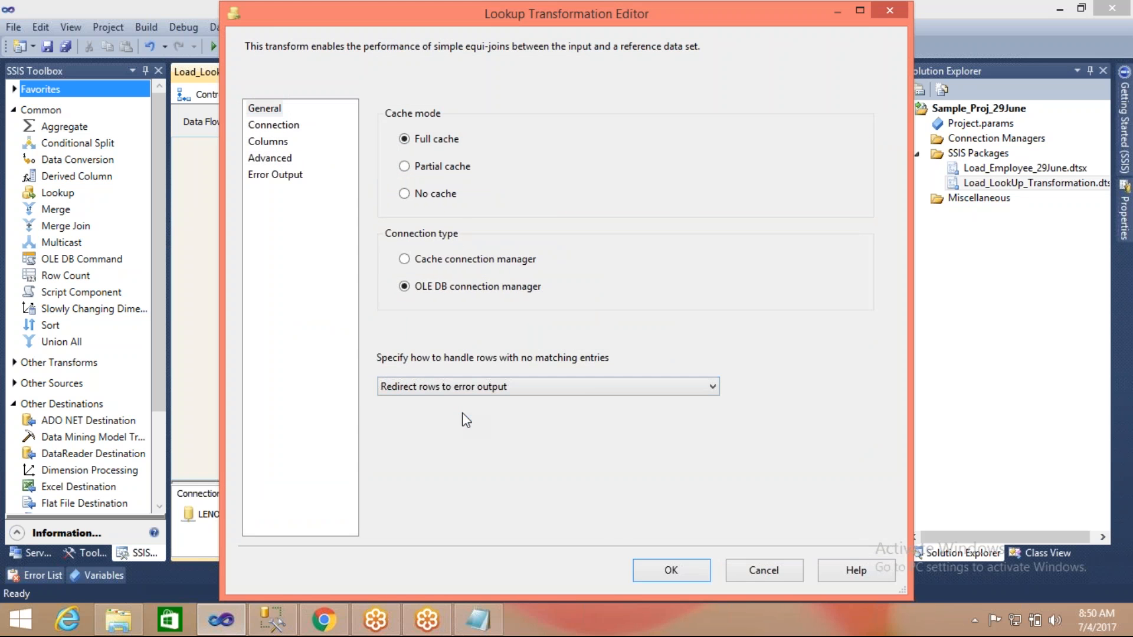
click(667, 571)
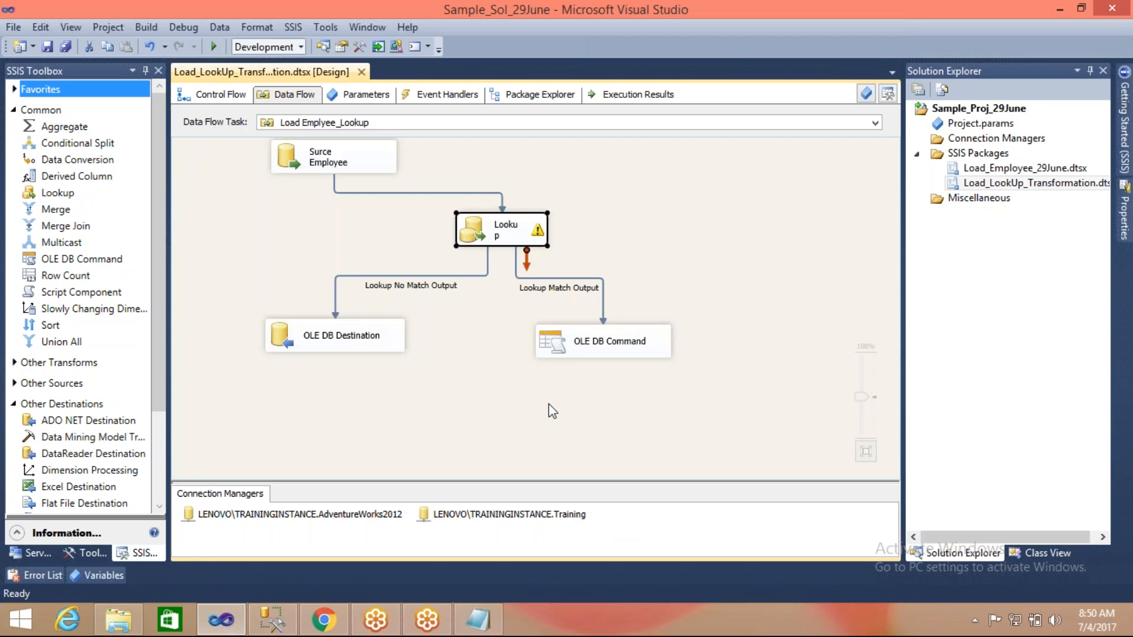
Reposition the OLE DB Command beside the OLE DB Destination and the Lookup above it, and check the Lookup's red error output arrow
drag(557, 348, 478, 346)
click(518, 239)
drag(518, 239, 572, 237)
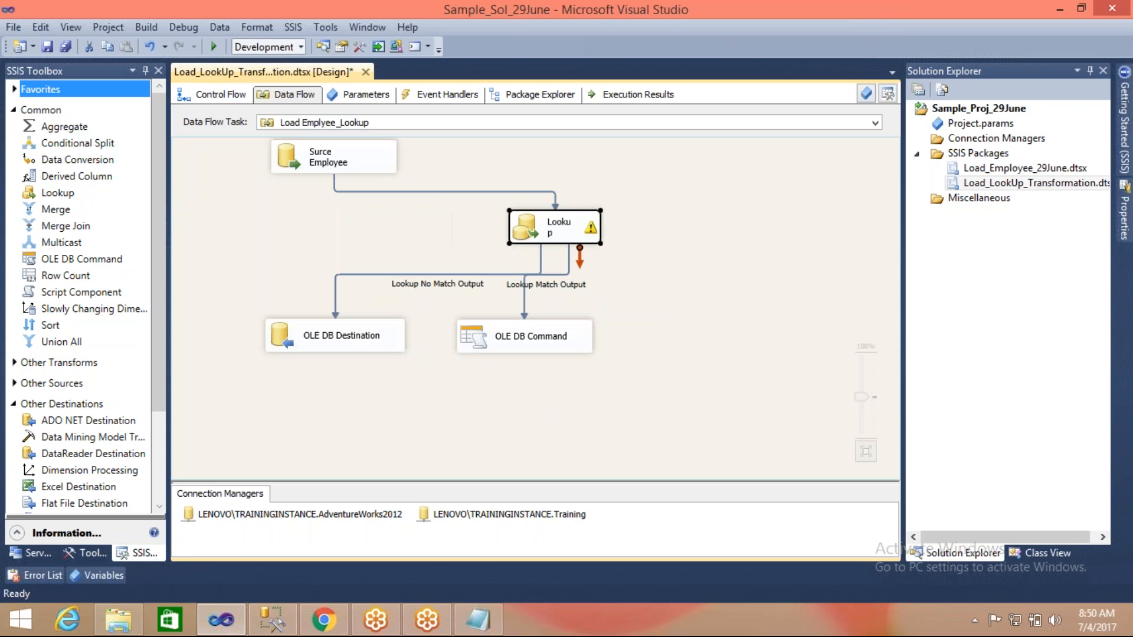
click(608, 271)
drag(533, 236, 500, 232)
click(580, 272)
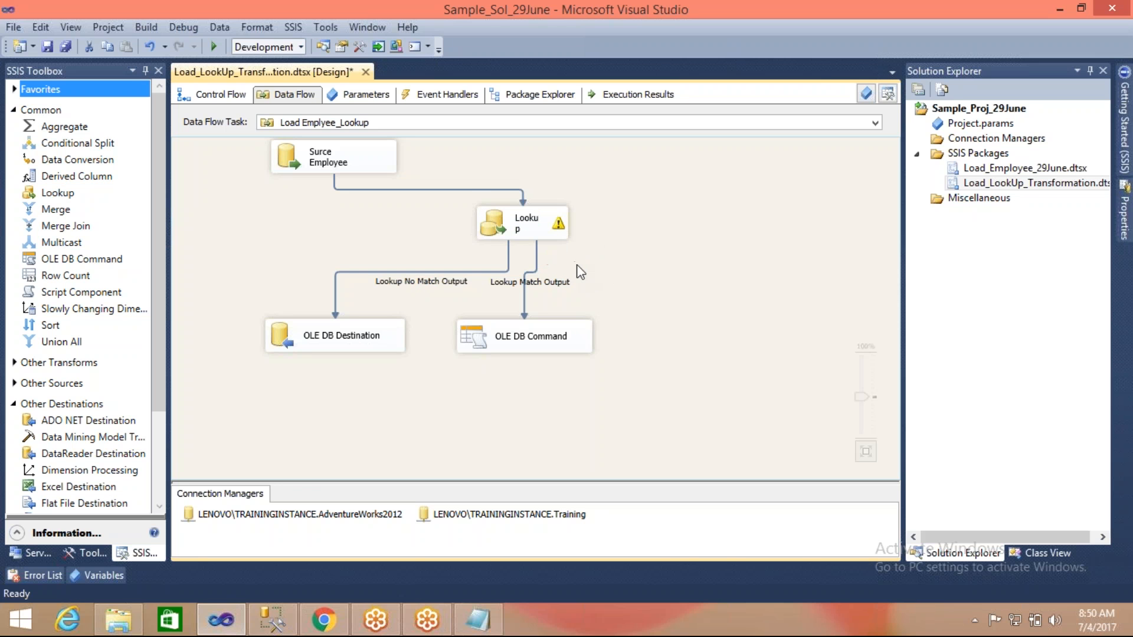
click(550, 226)
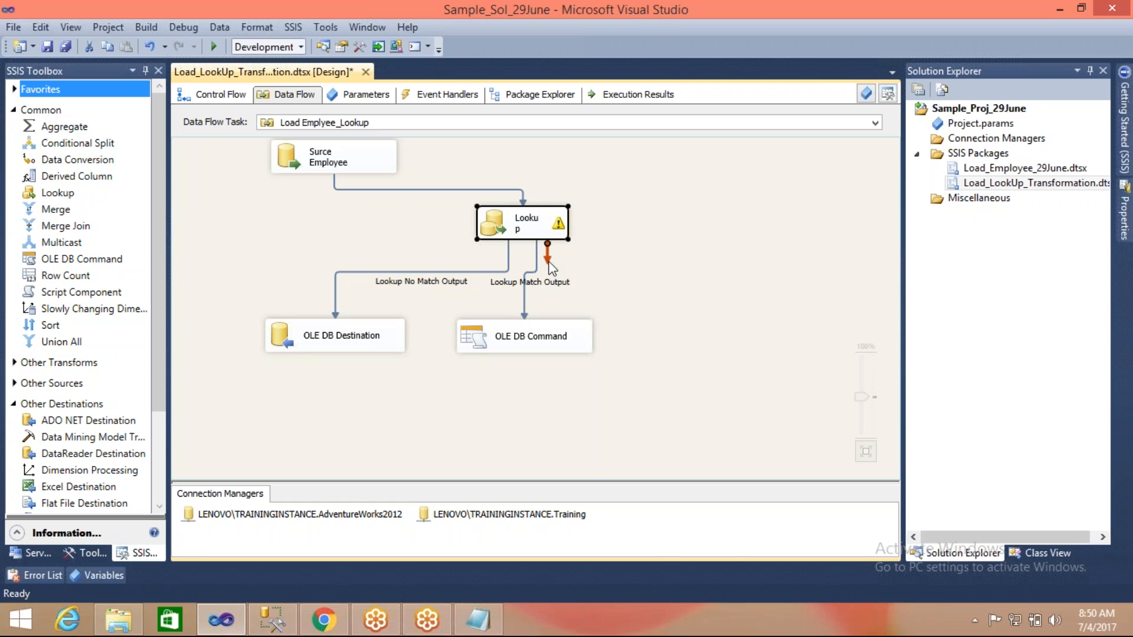
click(682, 248)
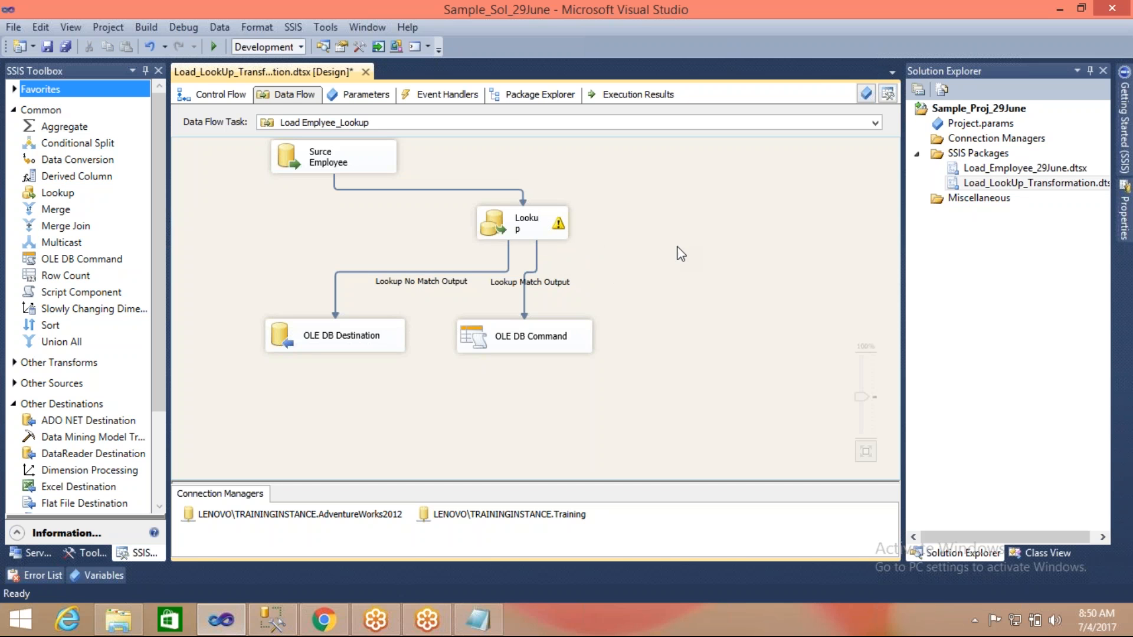
Shift the Lookup slightly and add a Flat File Destination beside it in the data flow
click(14, 110)
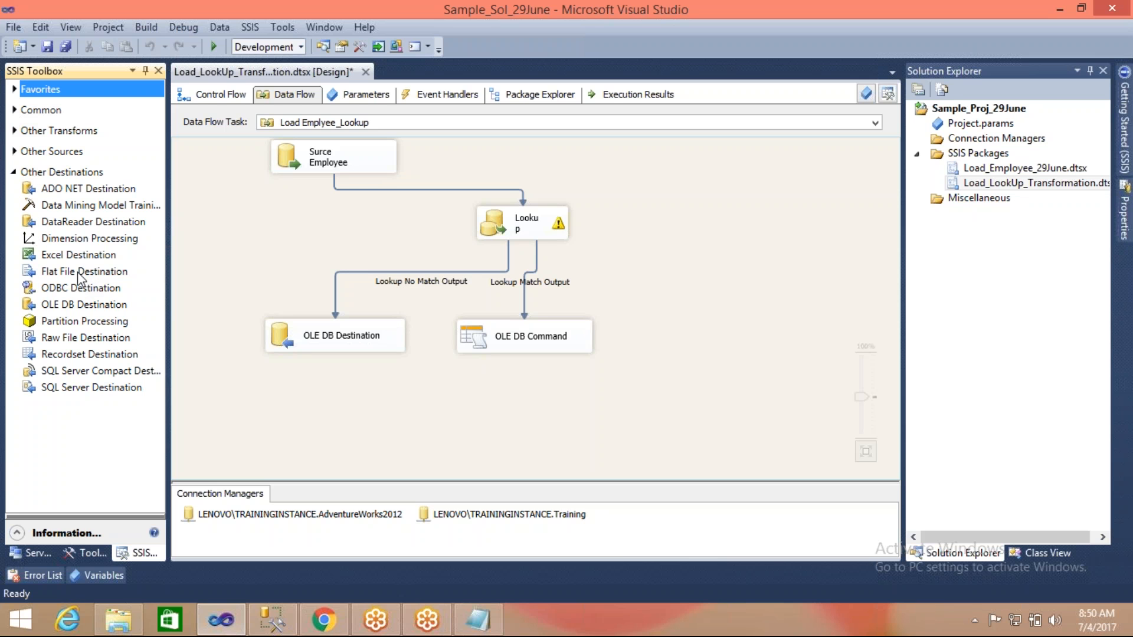
drag(512, 224, 497, 221)
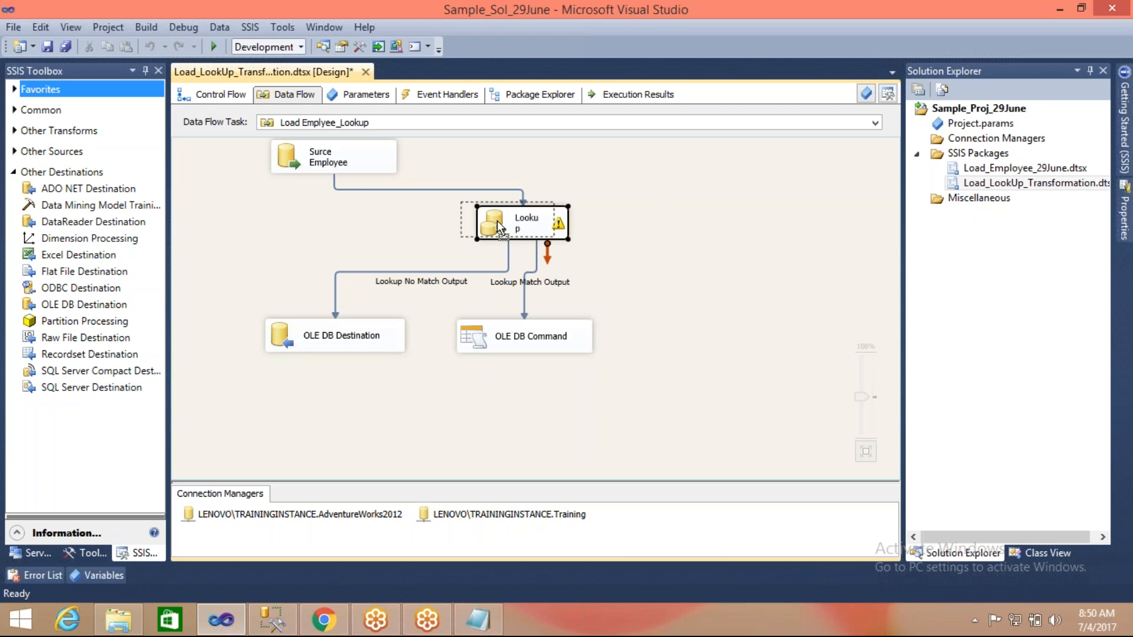
click(96, 271)
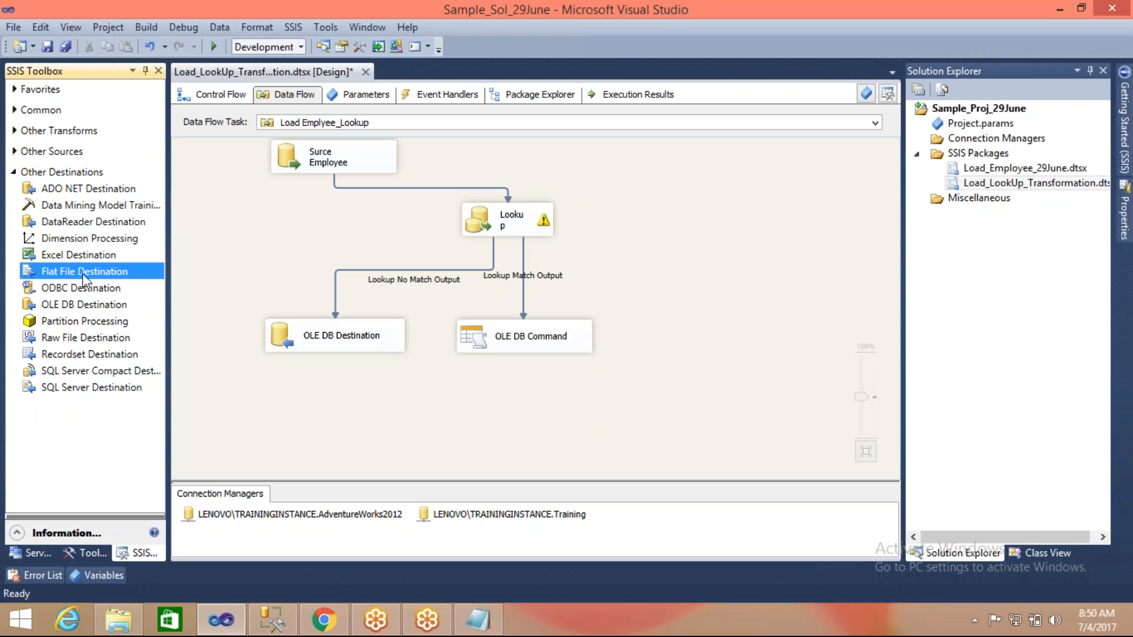
drag(374, 243, 584, 242)
drag(693, 214, 695, 214)
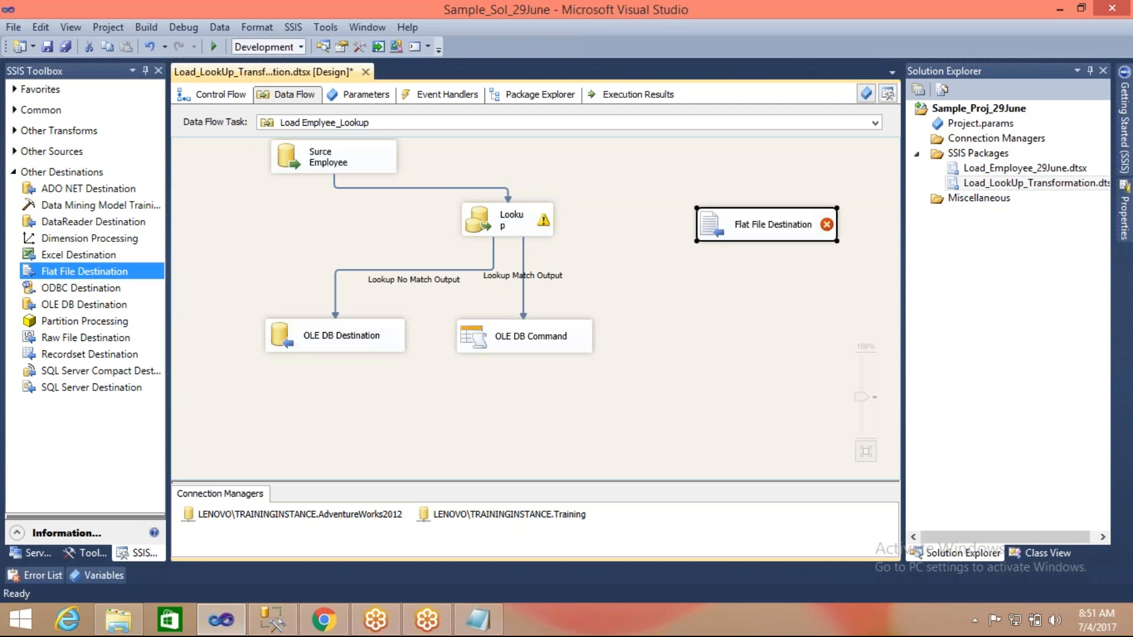
Connect the Lookup's error output to the Flat File Destination with its error handling set to Redirect row
click(545, 223)
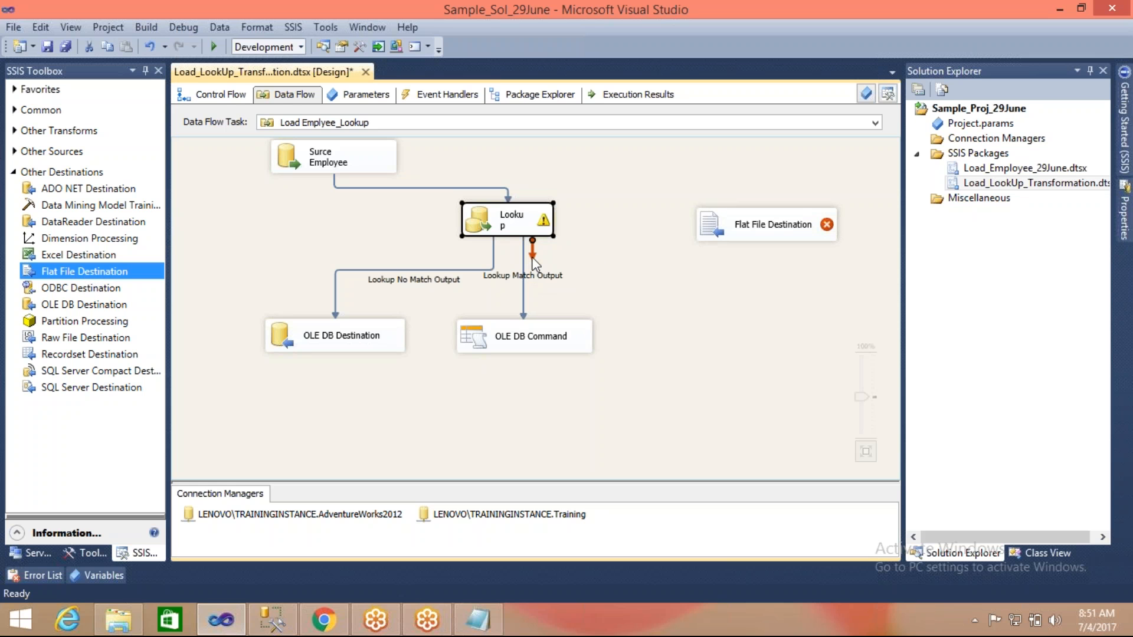
drag(533, 258, 708, 229)
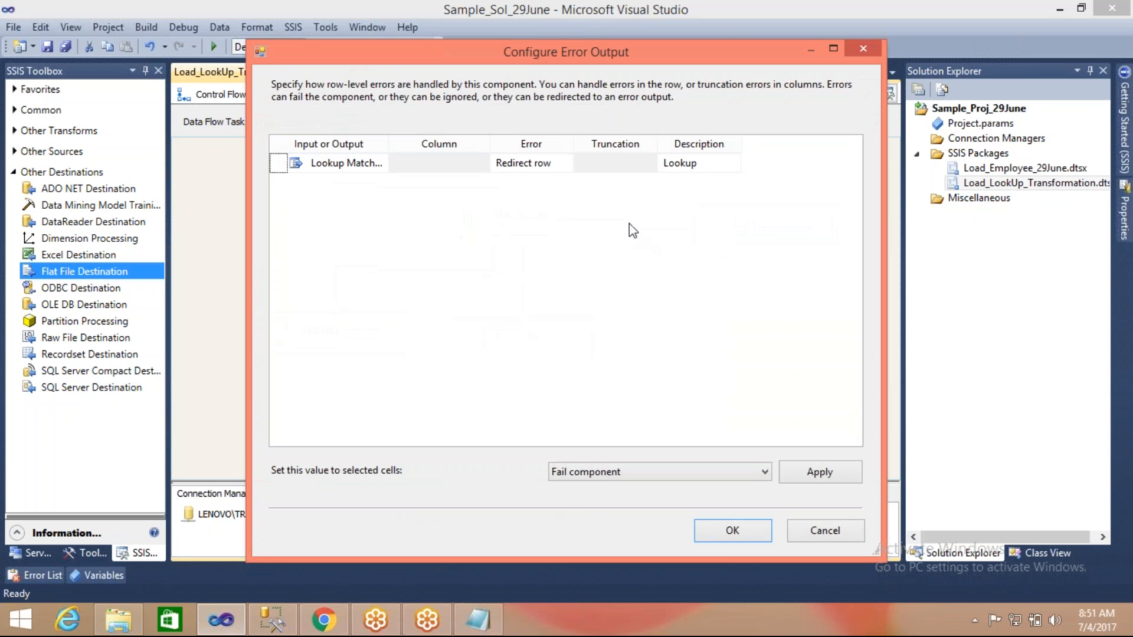
drag(628, 55, 567, 28)
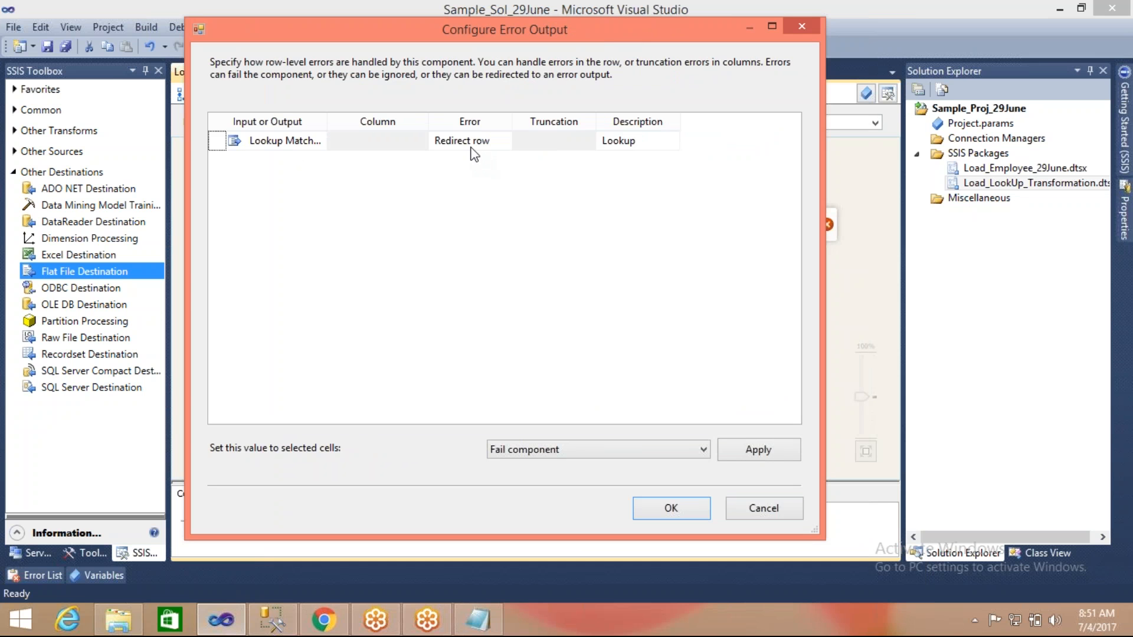
click(491, 143)
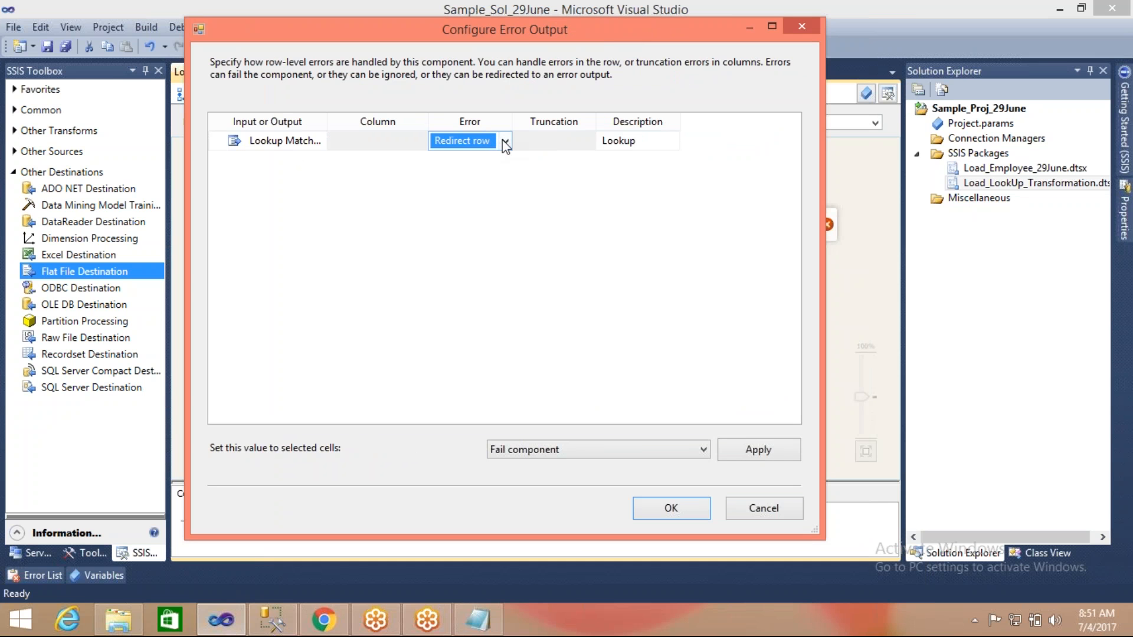
click(506, 143)
click(506, 143)
click(511, 204)
click(704, 458)
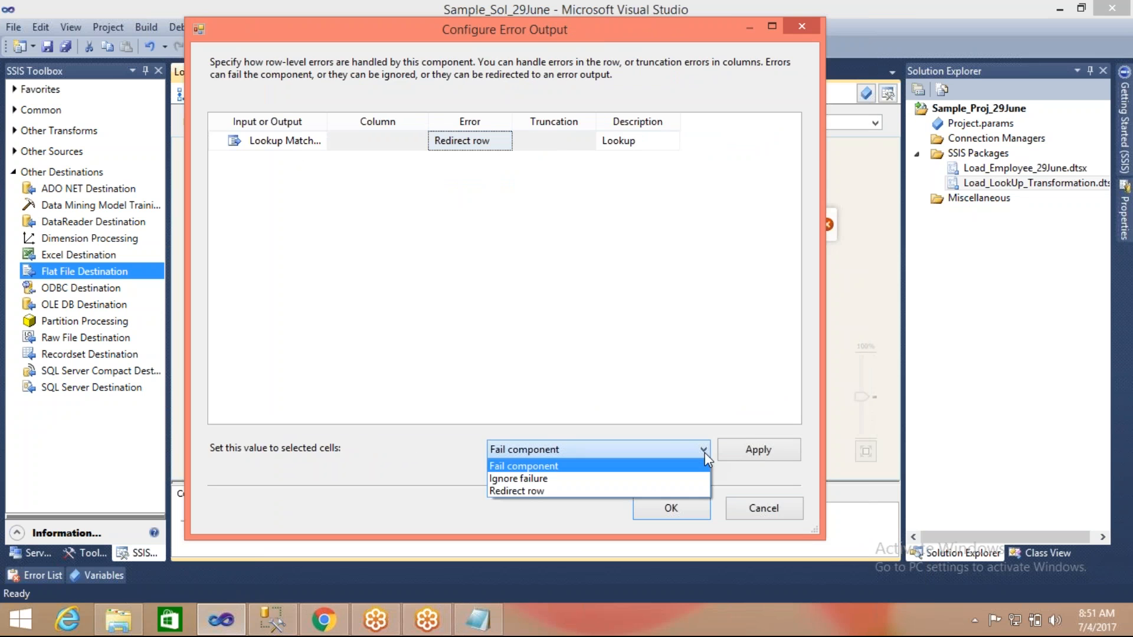
click(620, 495)
click(749, 450)
click(676, 508)
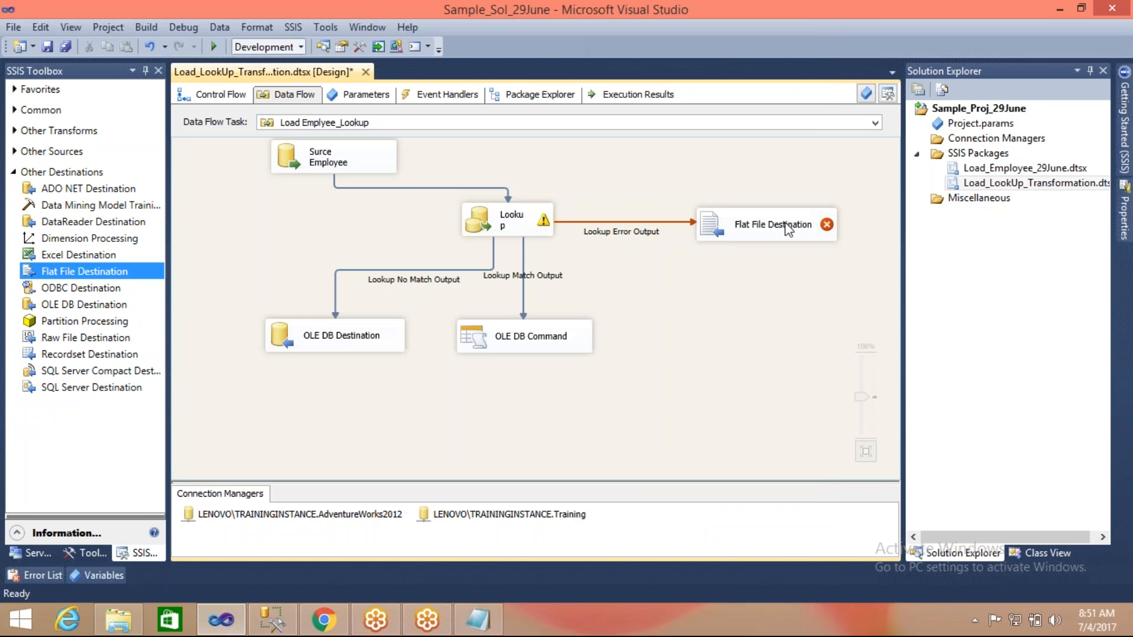
Create a new Delimited flat file connection manager named FF_Error for the Flat File Destination
double_click(711, 230)
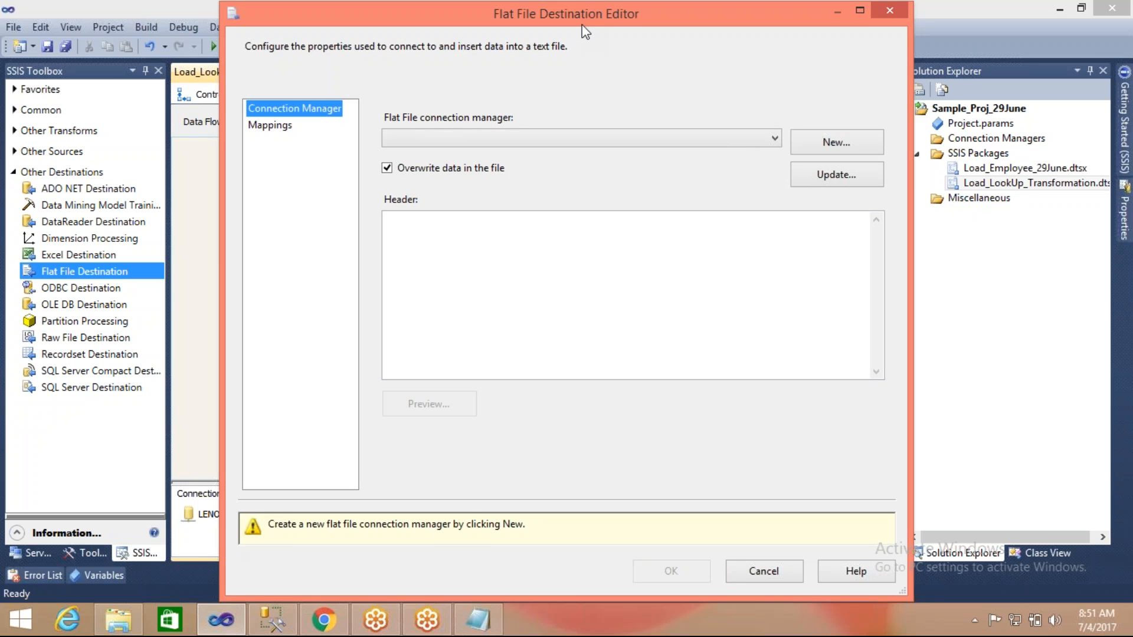
drag(585, 31, 922, 87)
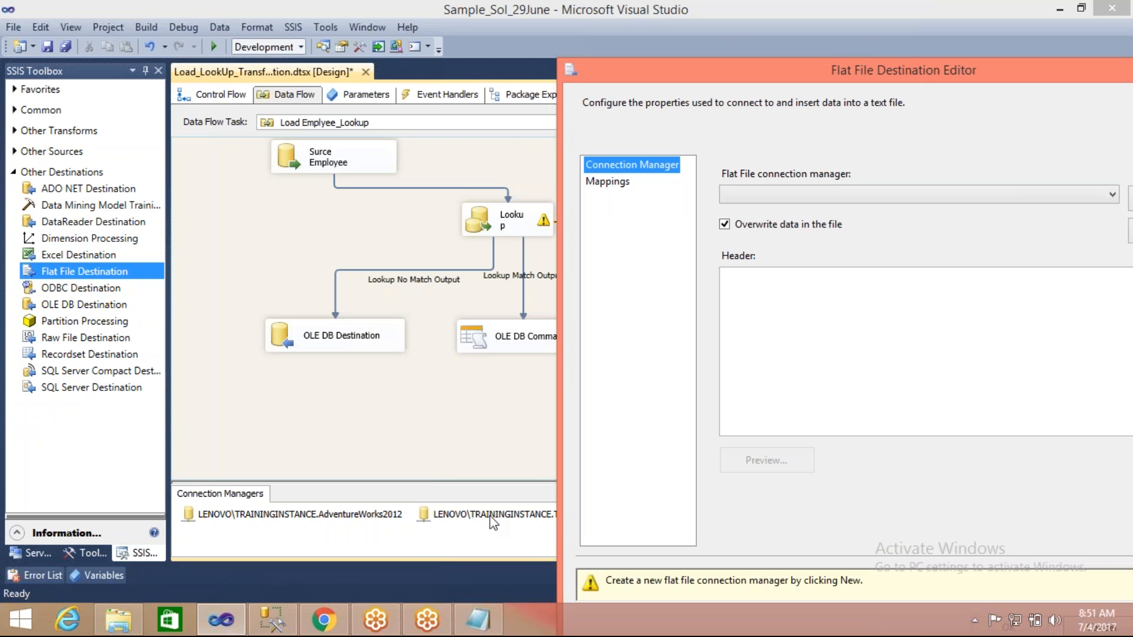
drag(735, 66, 508, 26)
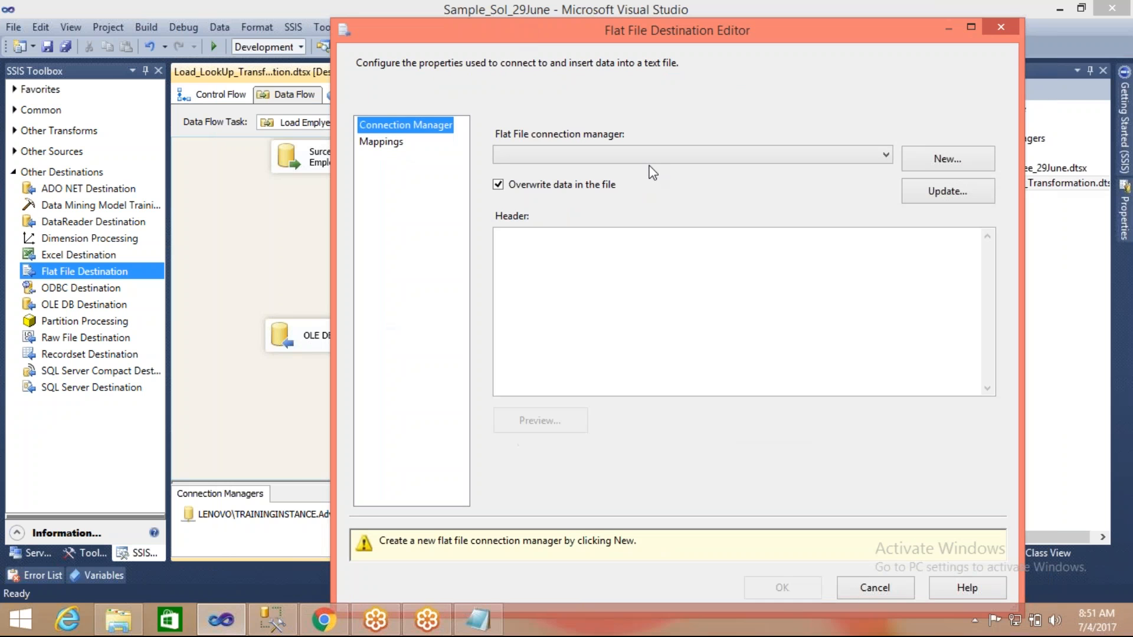
click(688, 160)
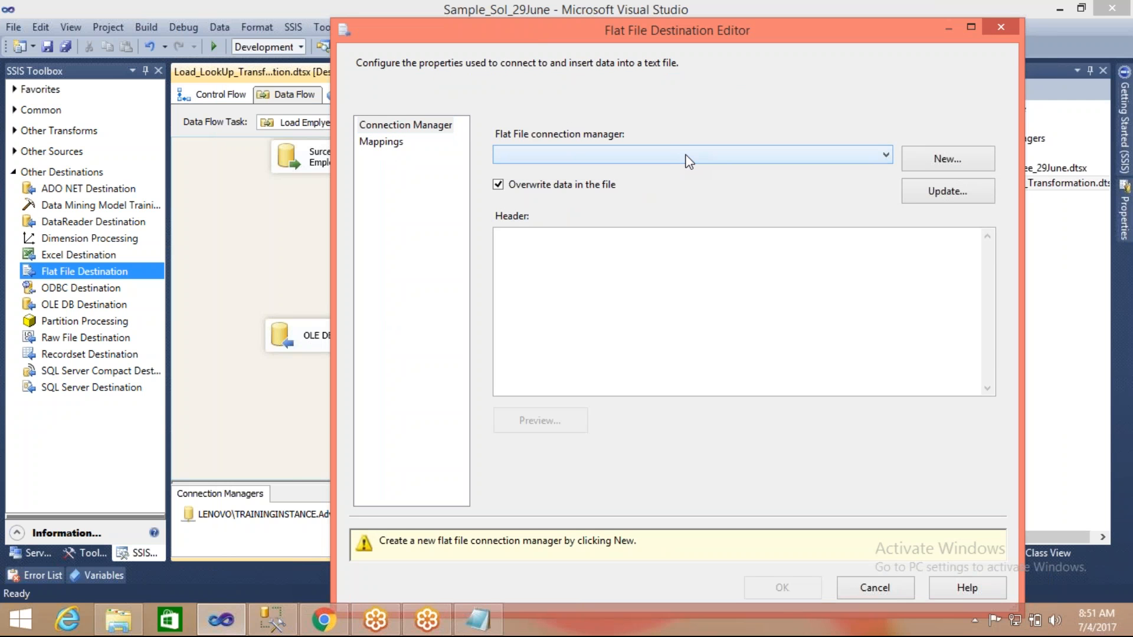
click(930, 160)
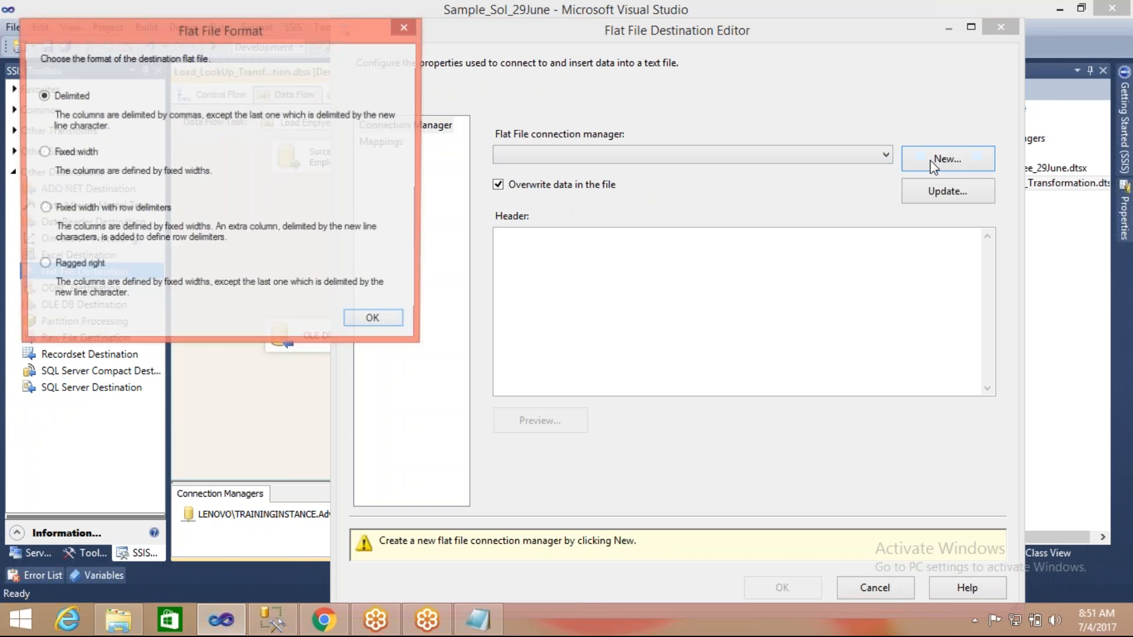
click(356, 321)
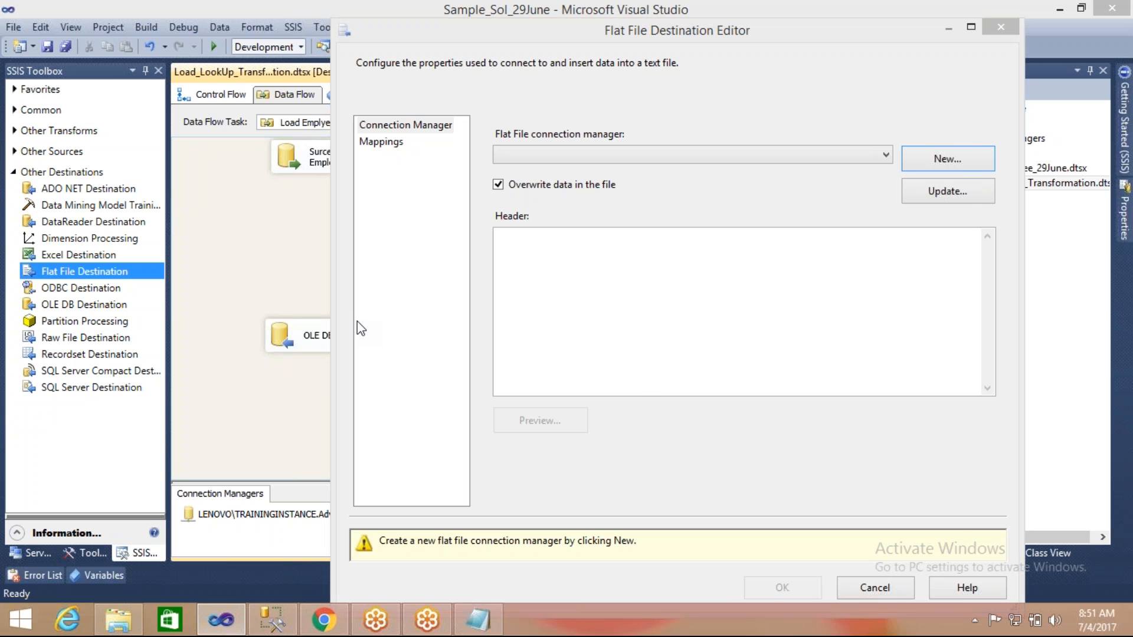
drag(634, 70, 470, 44)
click(623, 79)
drag(623, 79, 473, 62)
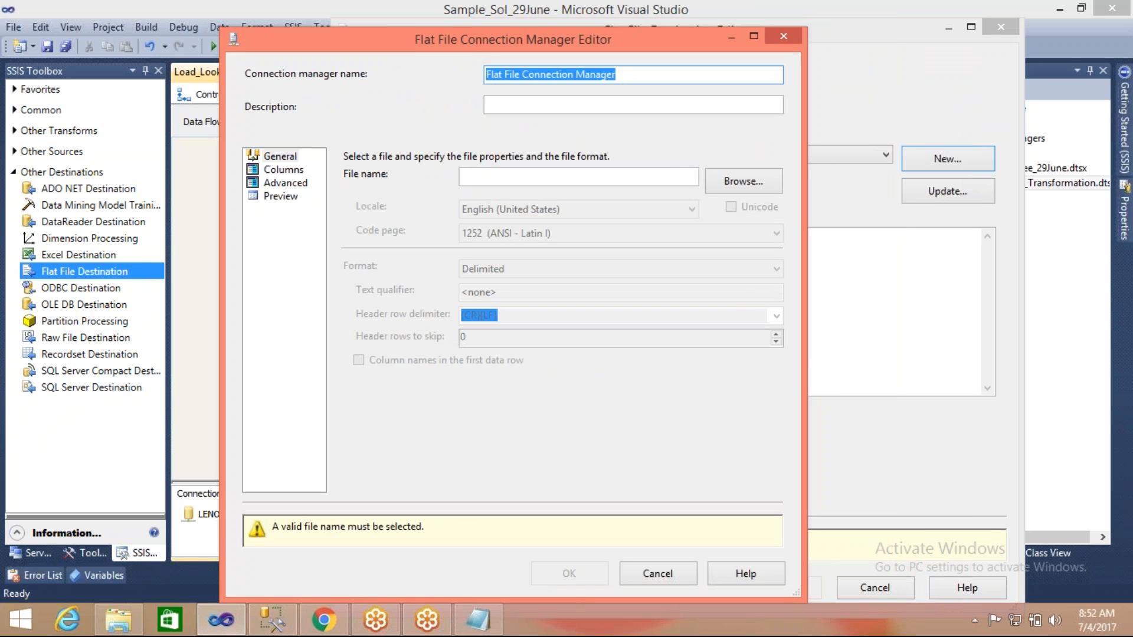
text(FF_E)
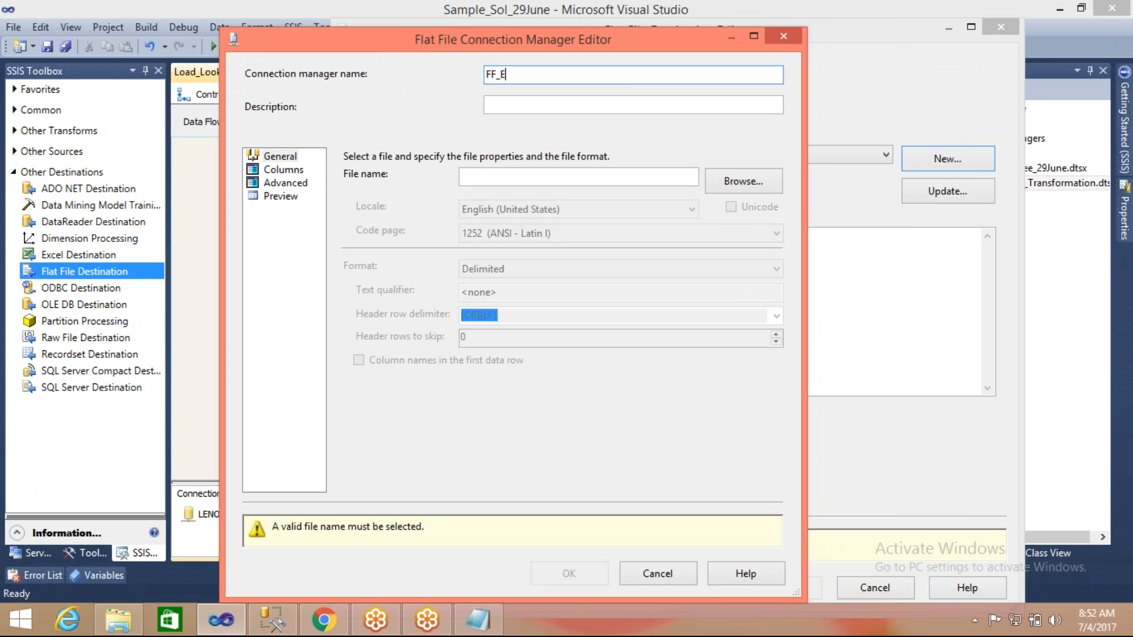
text(rror)
Create a text file named Error_Employee in E:\Sample_Sol_29June and select it as the connection manager's file
click(728, 184)
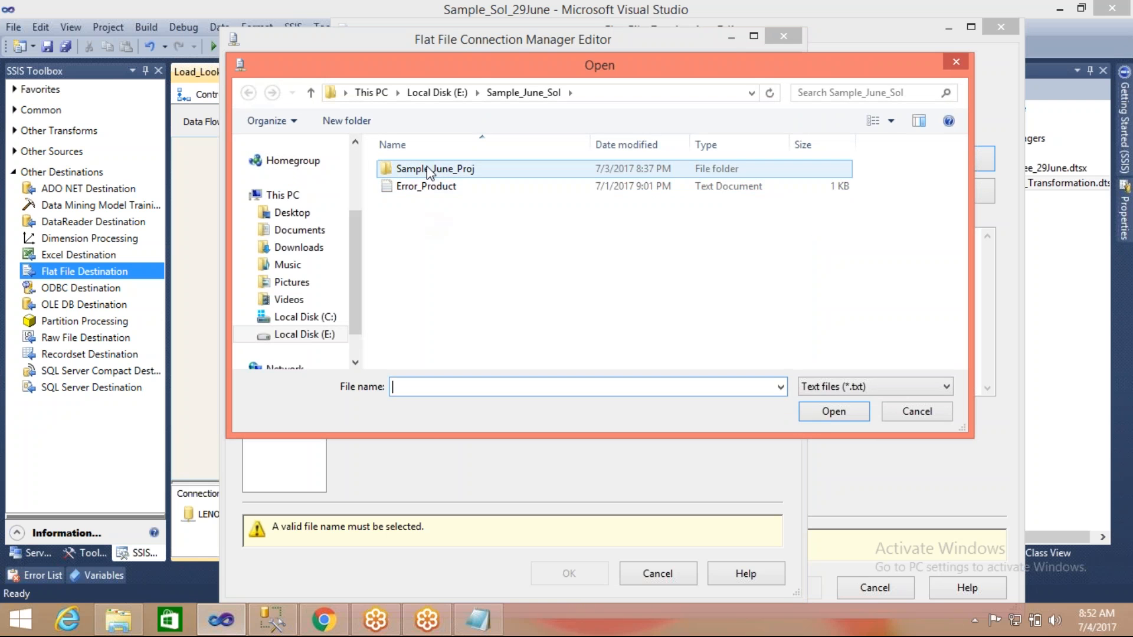
click(456, 95)
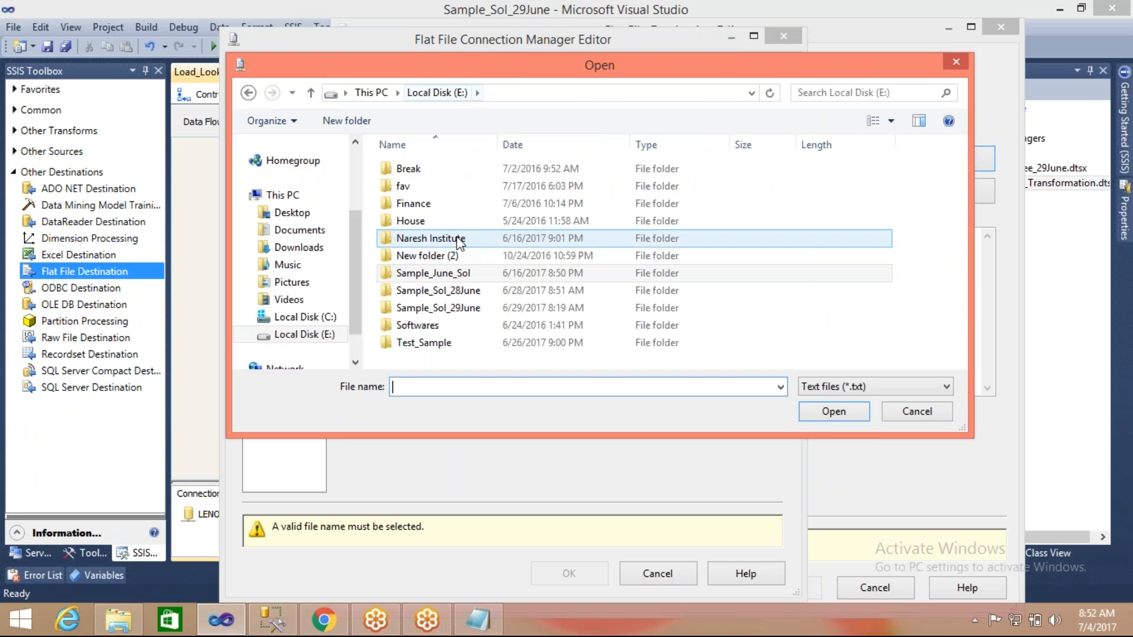
double_click(457, 309)
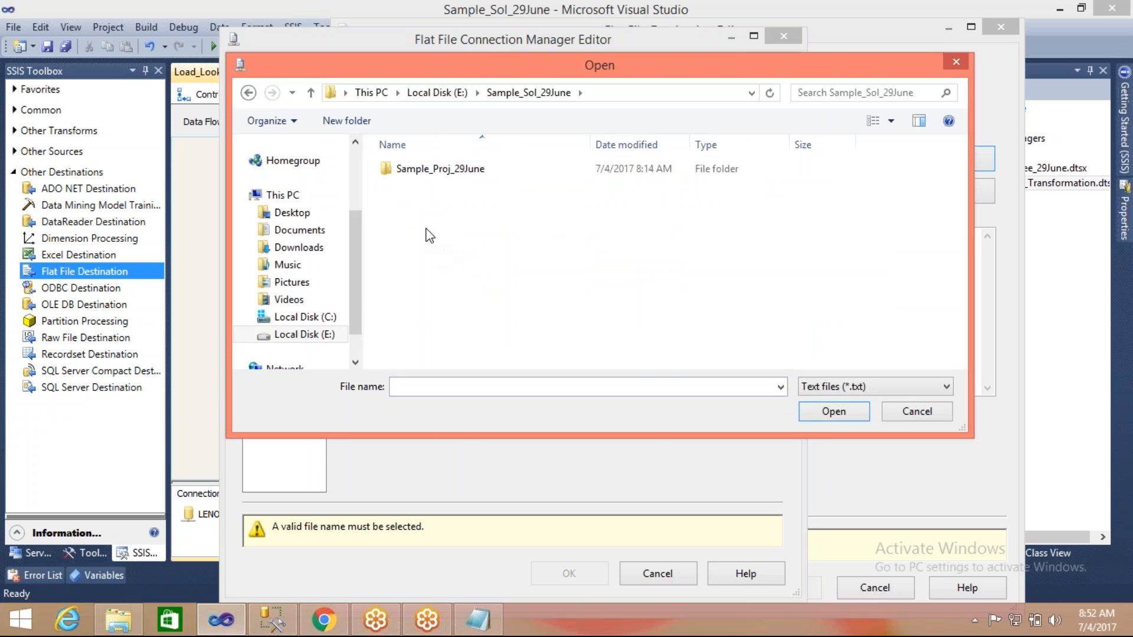
right_click(426, 229)
mouse_move(587, 419)
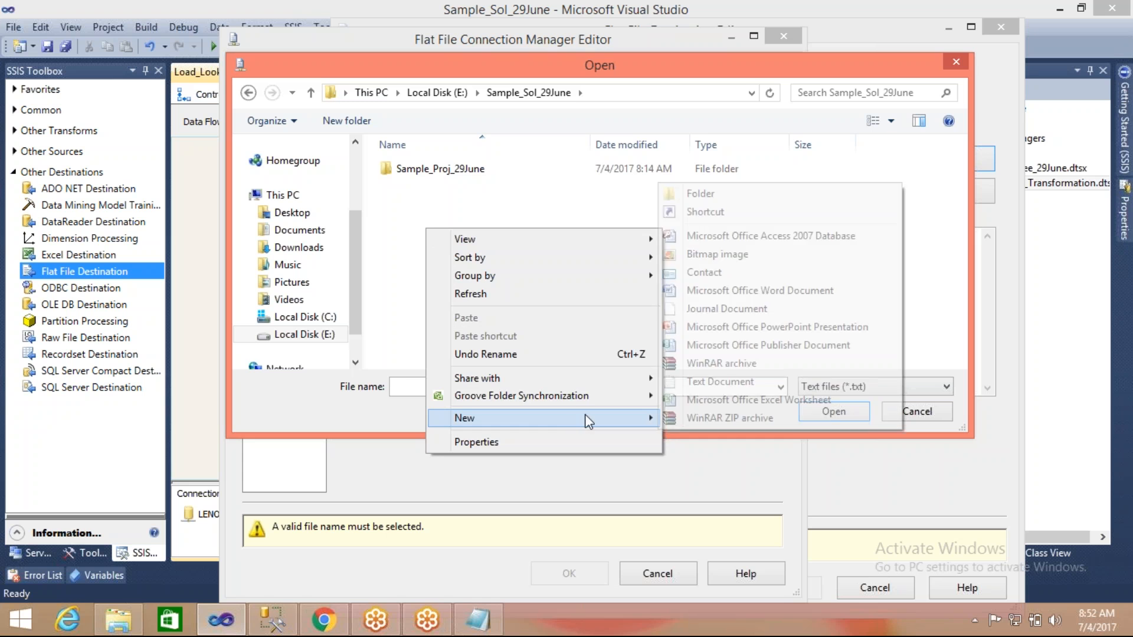
click(688, 383)
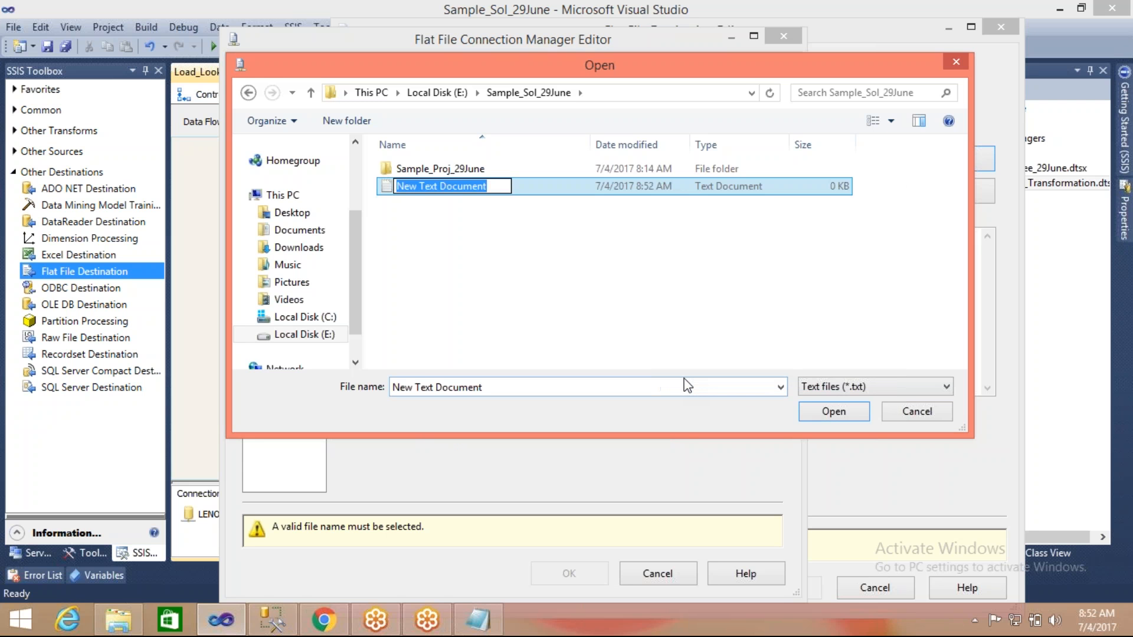
text(Error_Employee)
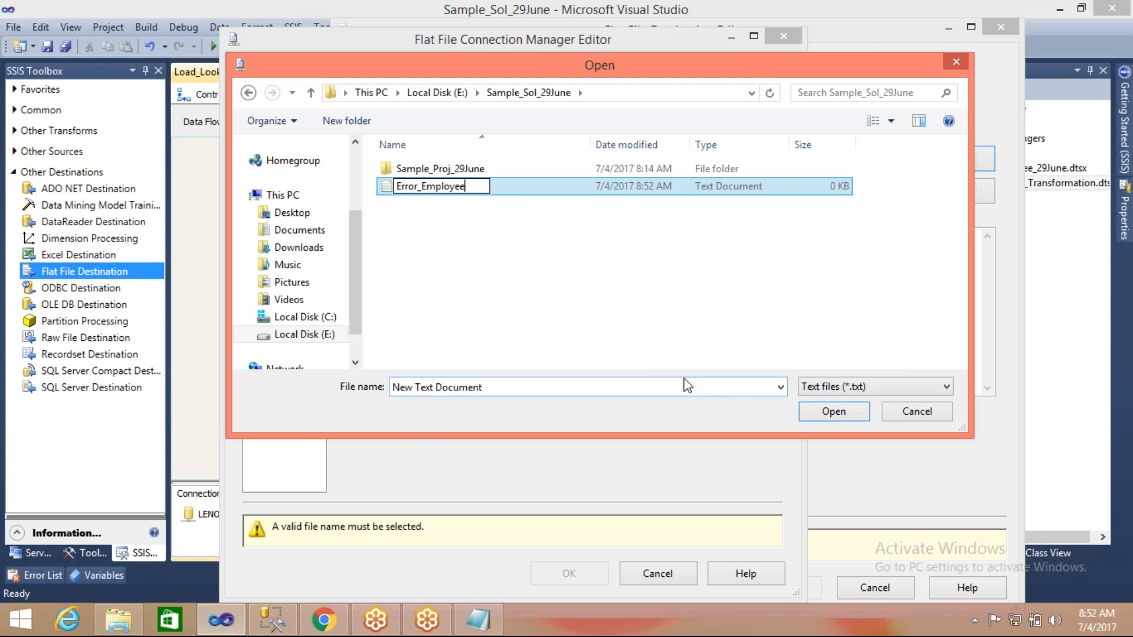
click(616, 347)
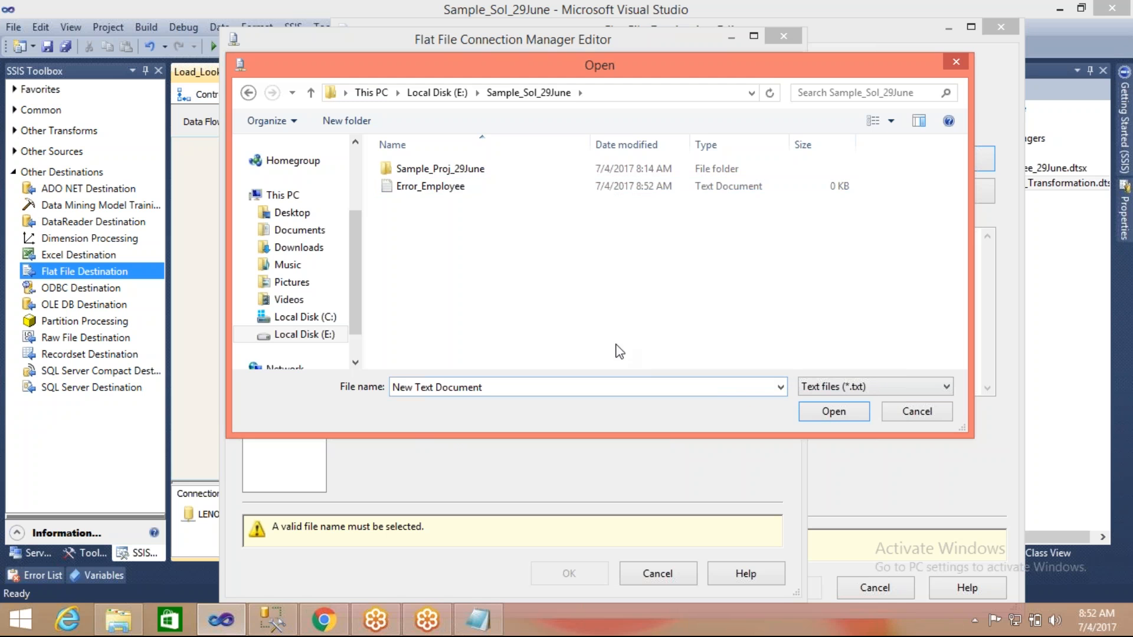
click(436, 186)
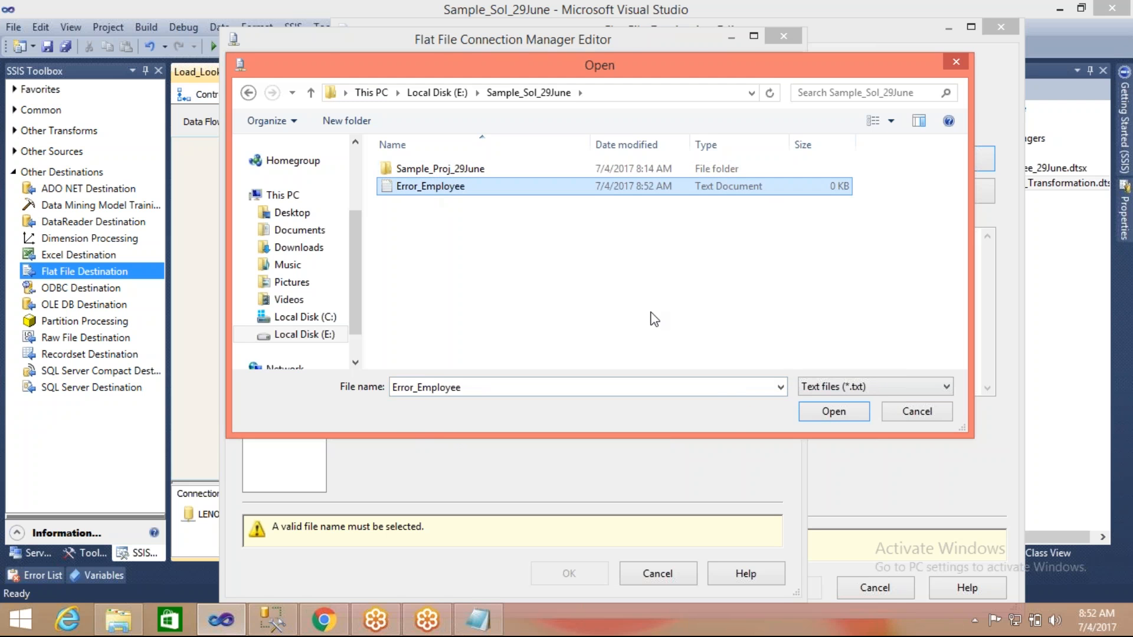
click(815, 413)
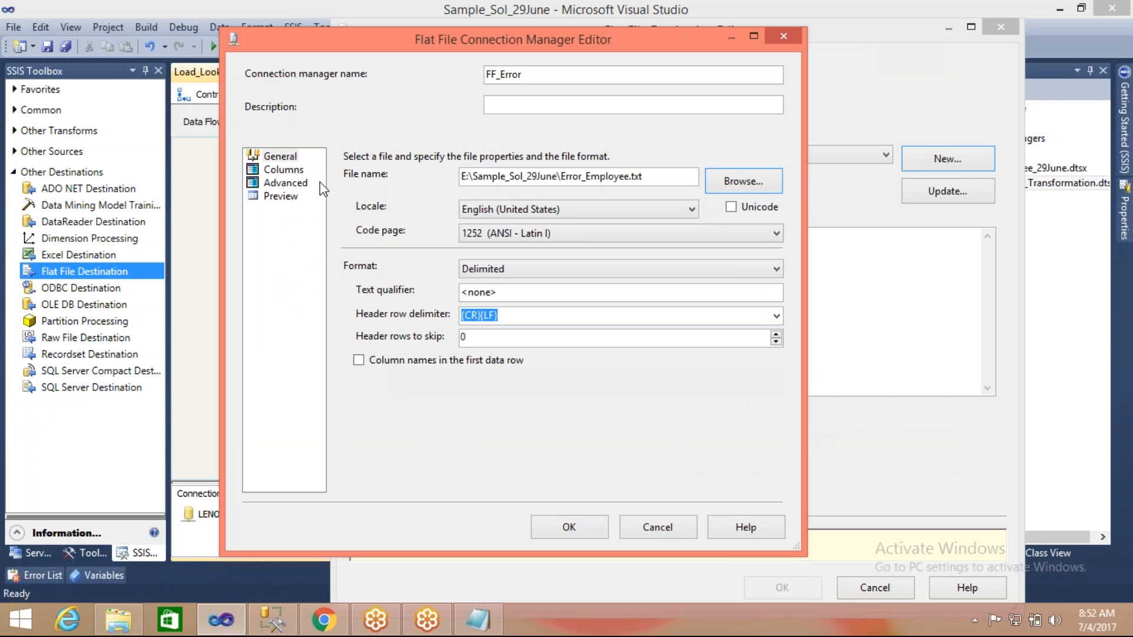
Accept the comma-delimited columns of FF_Error and confirm the Flat File Destination's mappings of input to destination columns
click(285, 170)
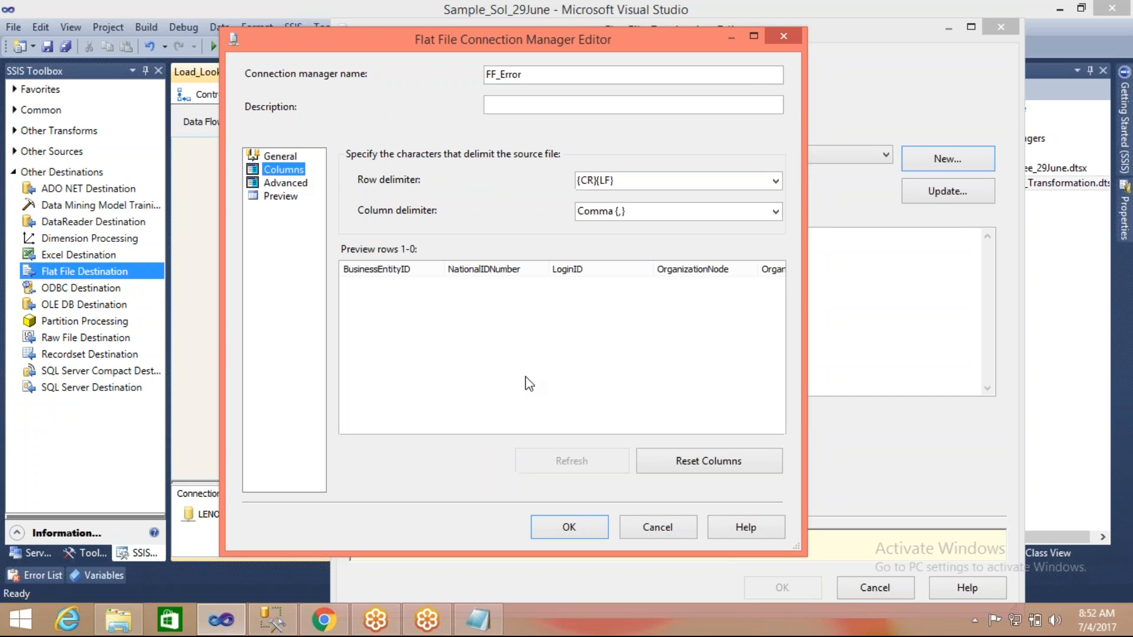
click(569, 527)
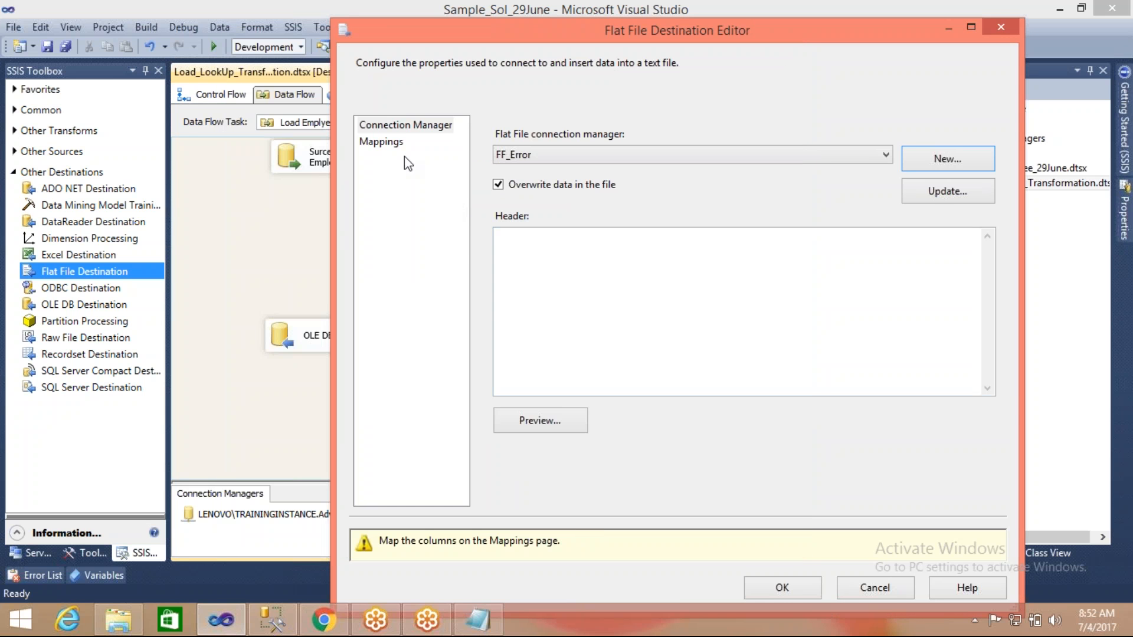
click(388, 144)
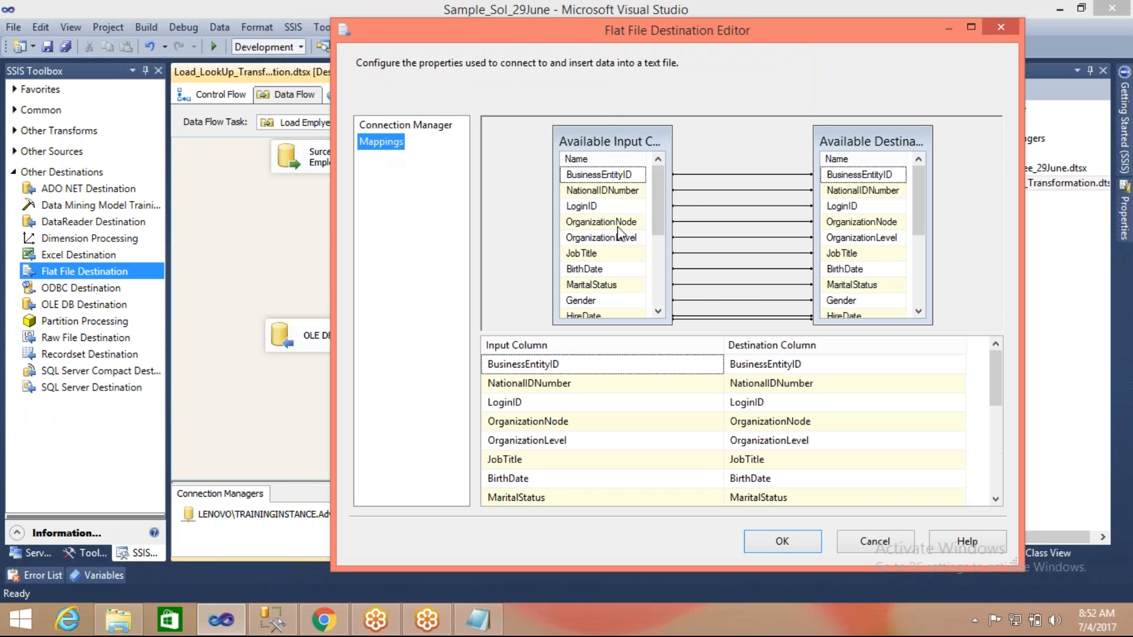
drag(659, 226, 668, 341)
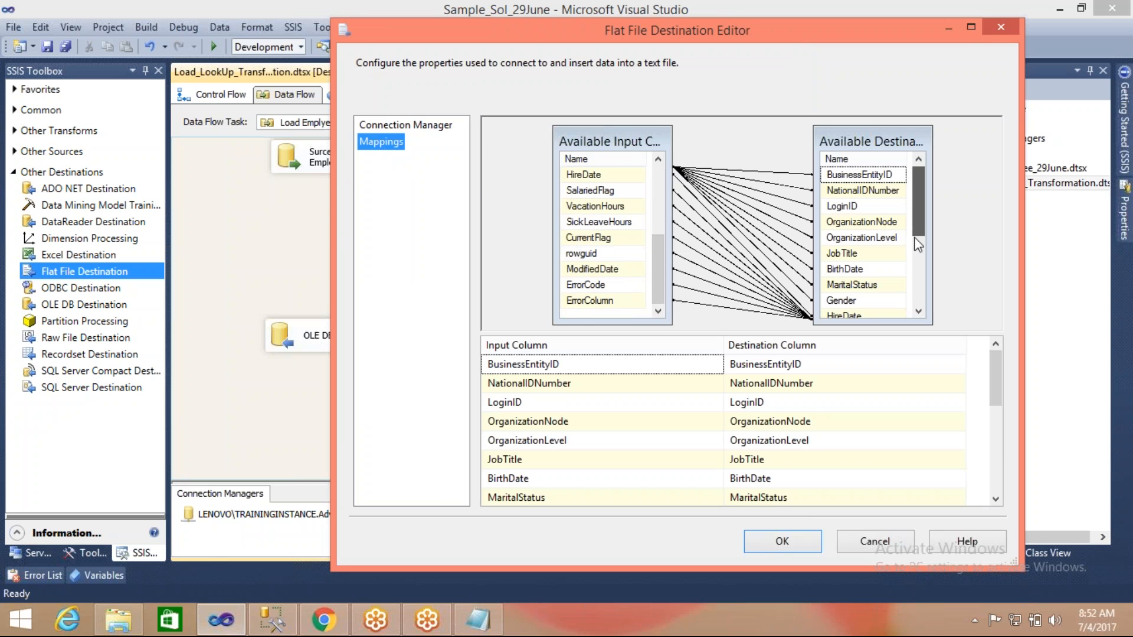
drag(918, 226, 914, 289)
click(782, 542)
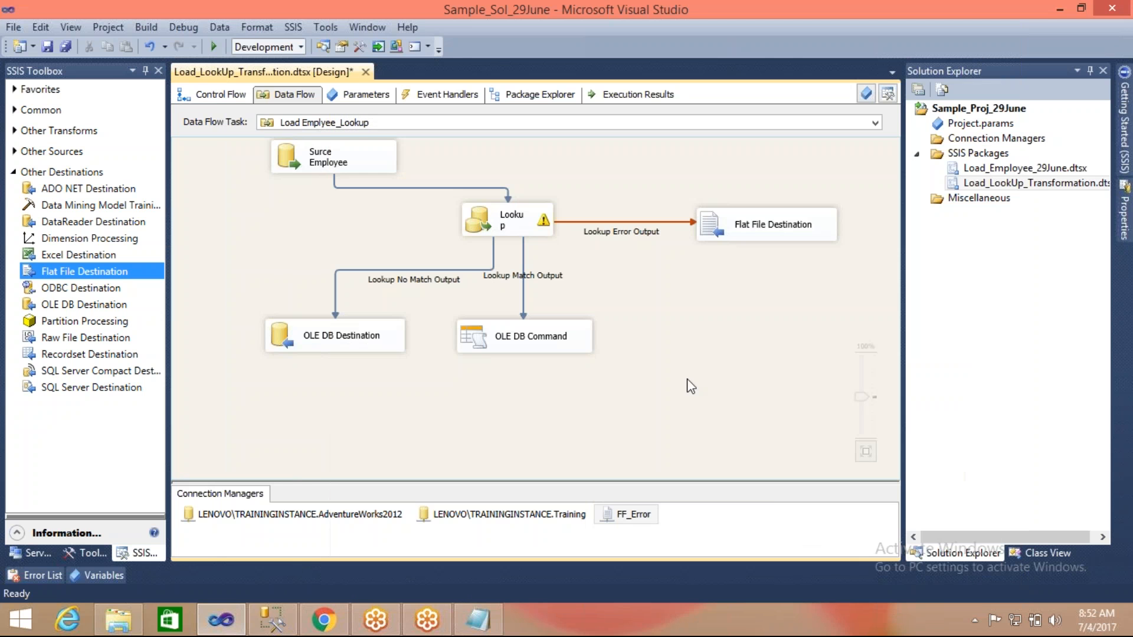
Save the package, run it to test the Lookup's error output, and stop debugging
key(ctrl+s)
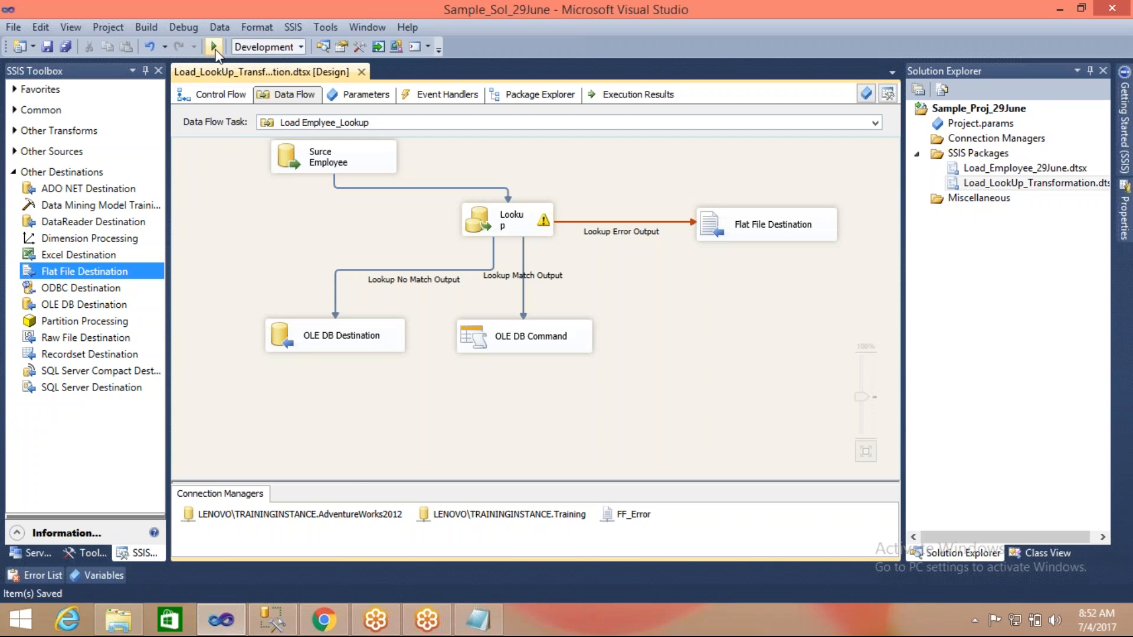
click(214, 46)
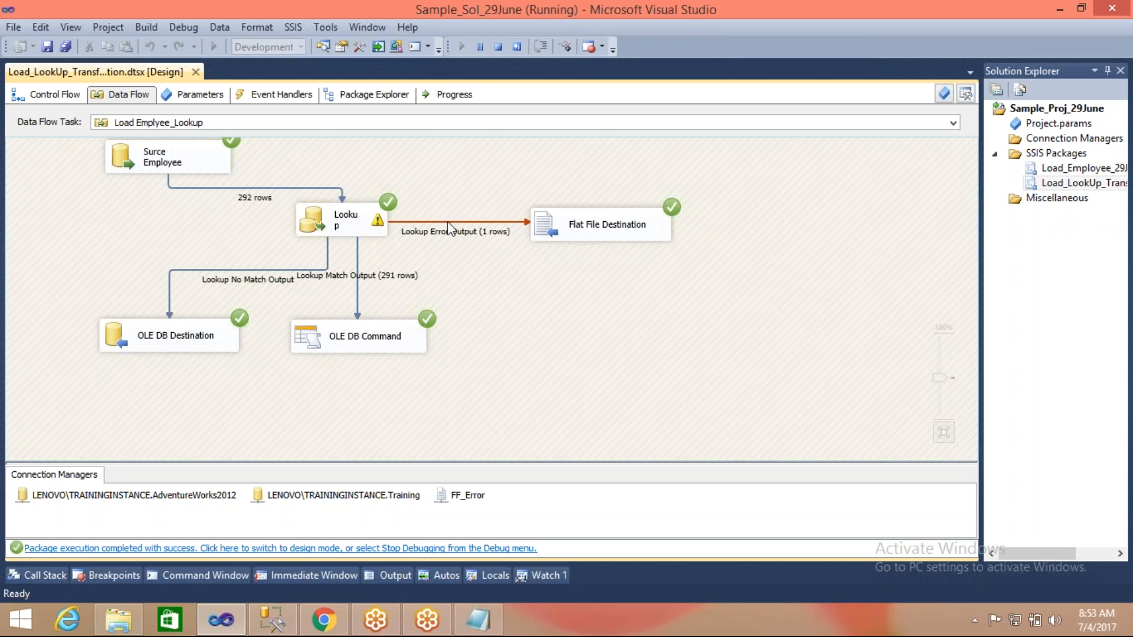
click(498, 47)
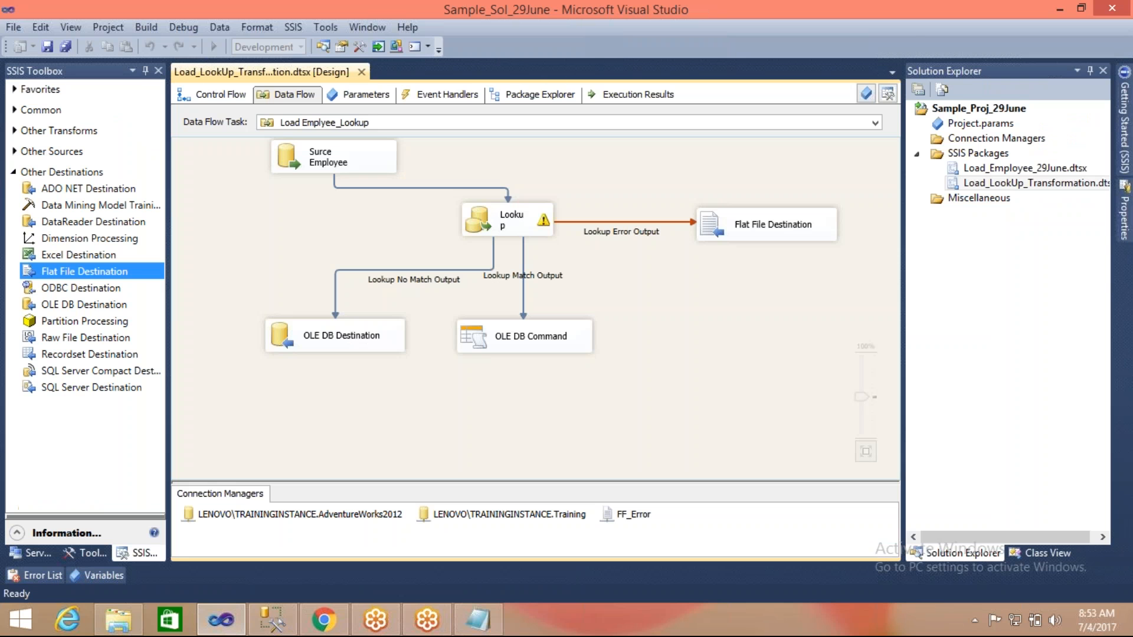
Review the Lookup's options for handling rows with no matching entries, keeping Redirect rows to error output
double_click(486, 221)
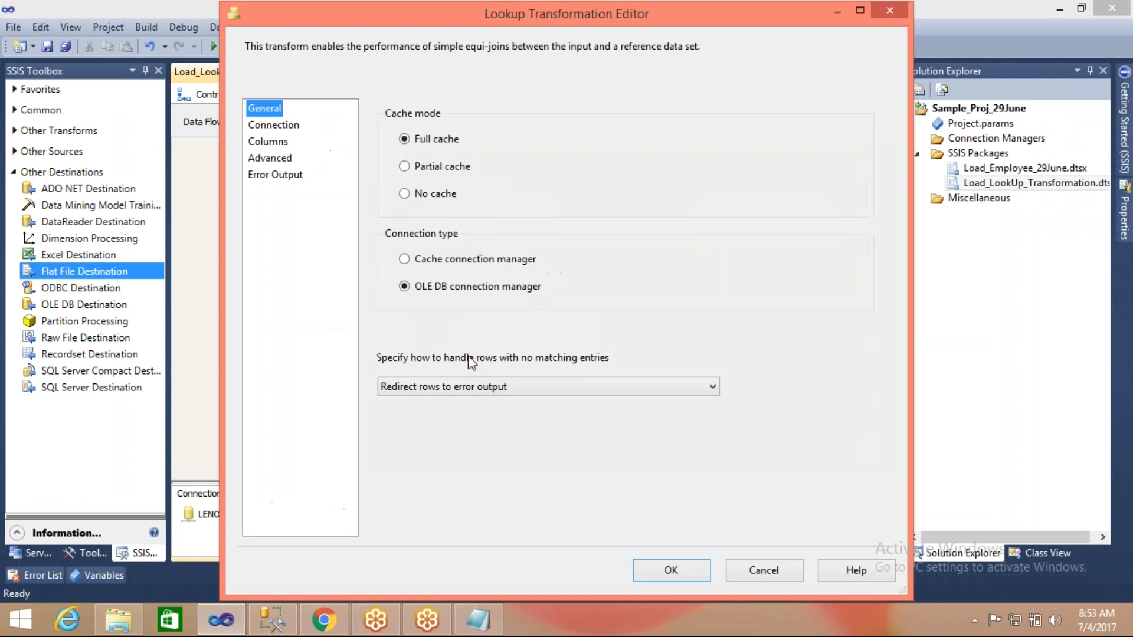
click(479, 389)
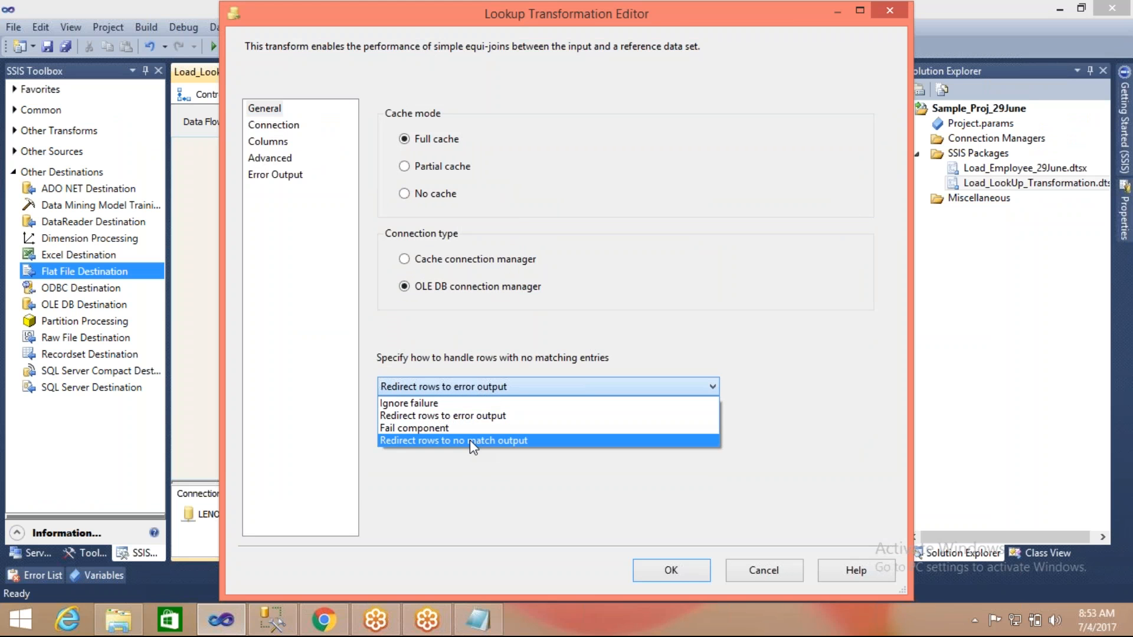
click(483, 384)
click(645, 572)
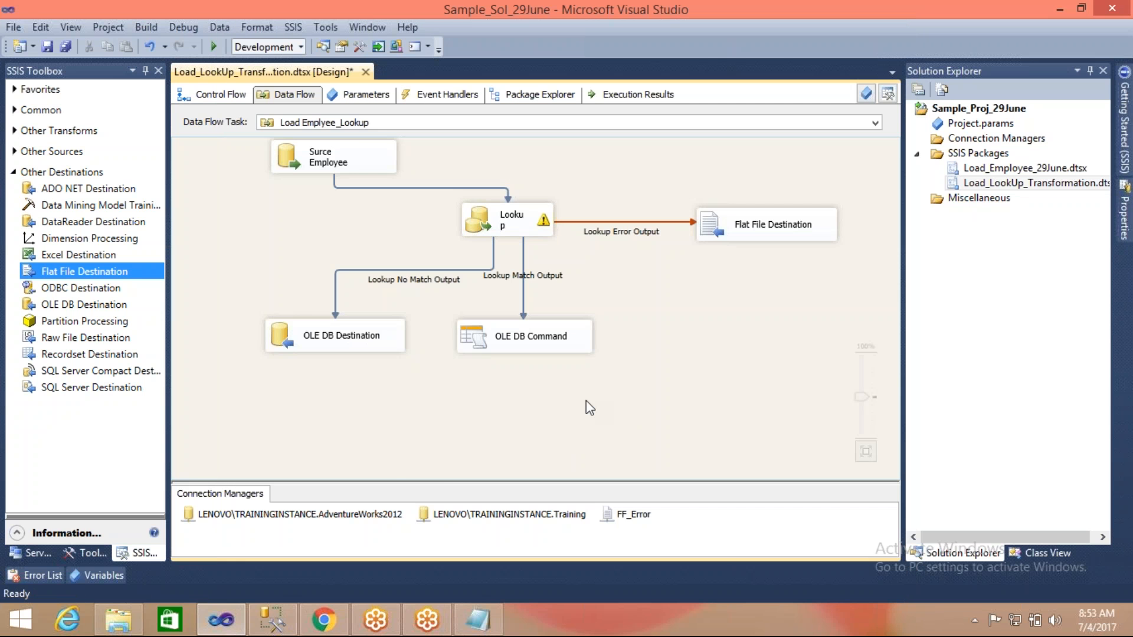
Open Error_Employee from the Sample_Sol_29June folder in Notepad, examine the redirected row, close it, and return to Visual Studio
click(120, 624)
drag(255, 357, 203, 280)
double_click(222, 199)
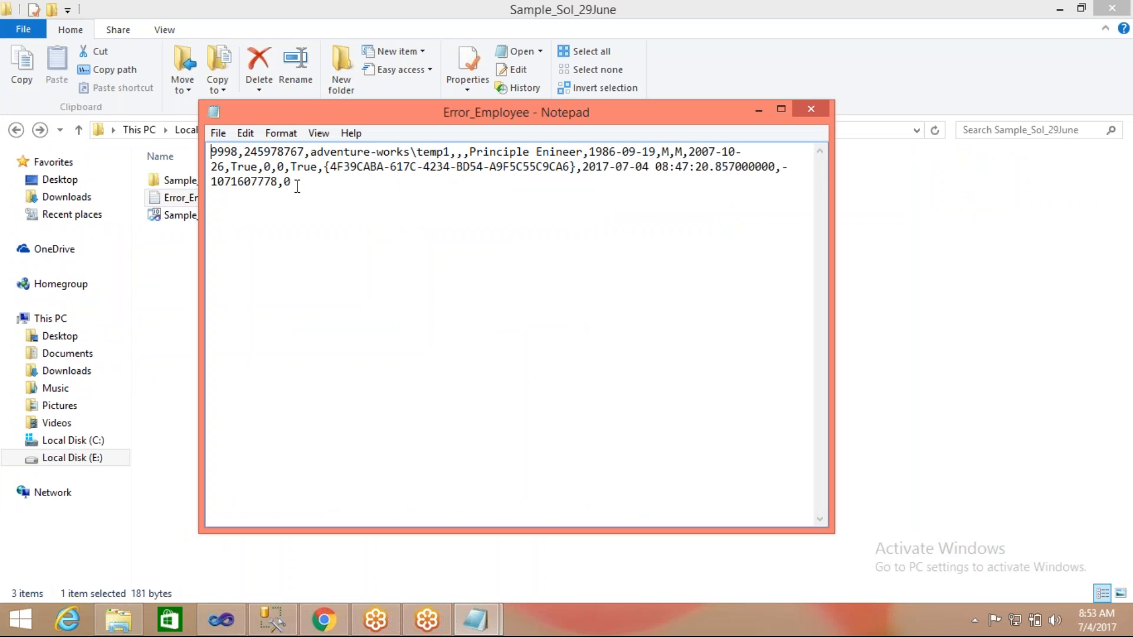
drag(296, 183, 202, 144)
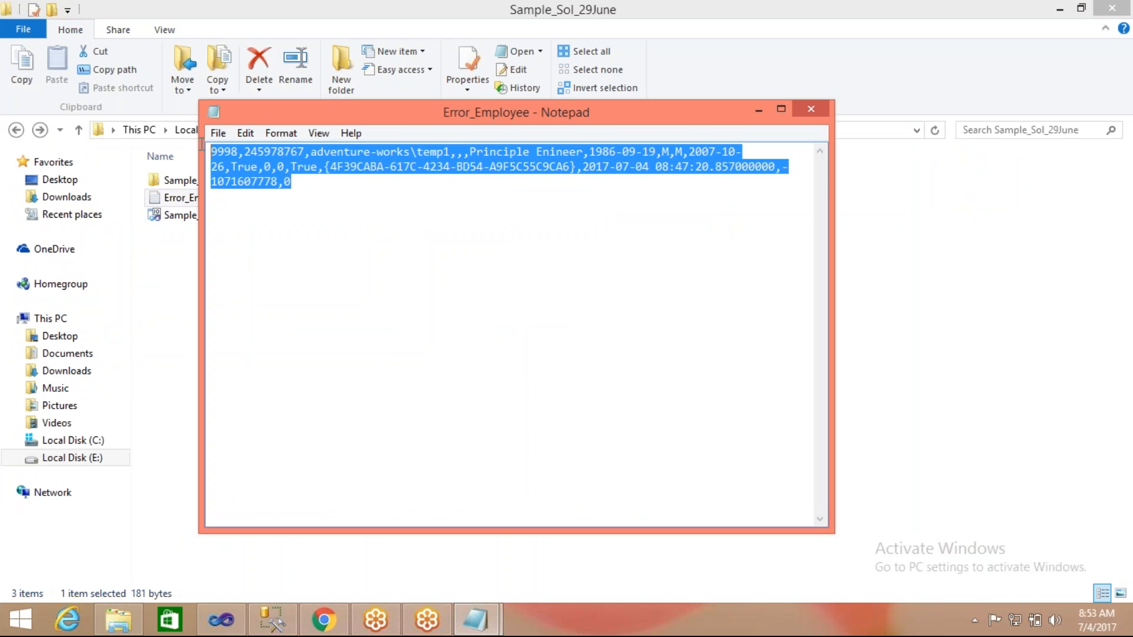
click(264, 181)
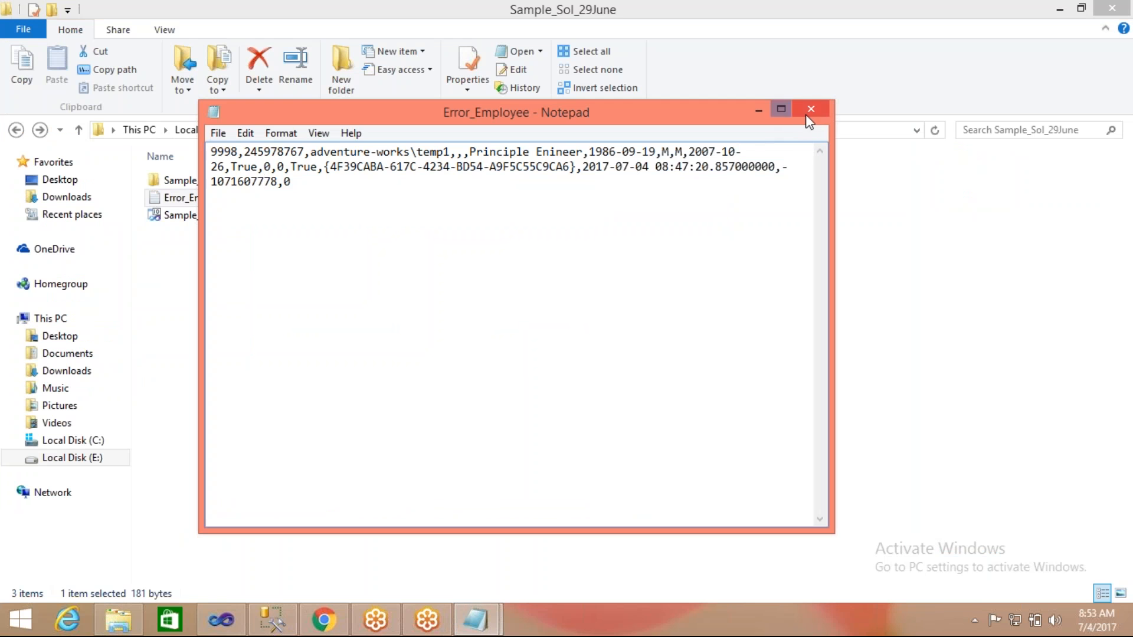
click(807, 116)
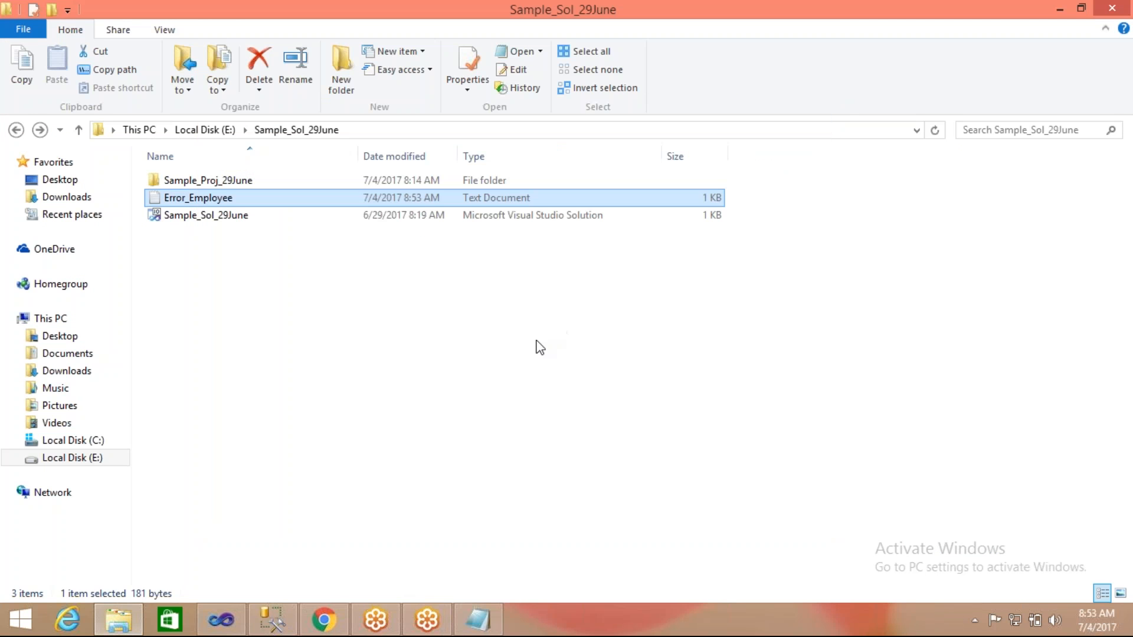
click(537, 347)
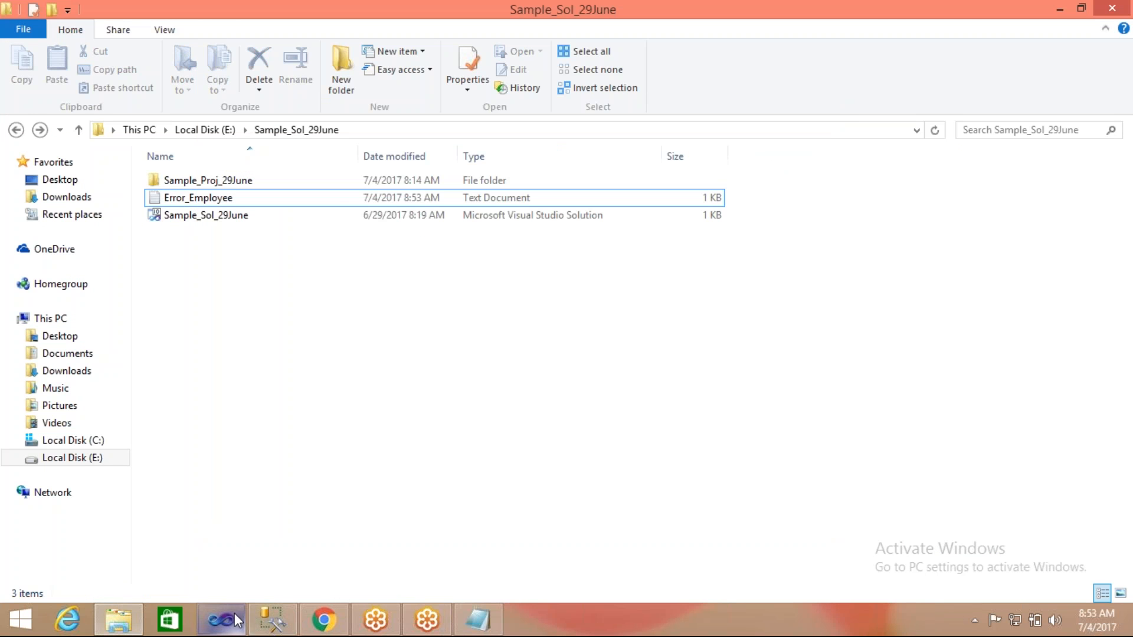
mouse_move(234, 620)
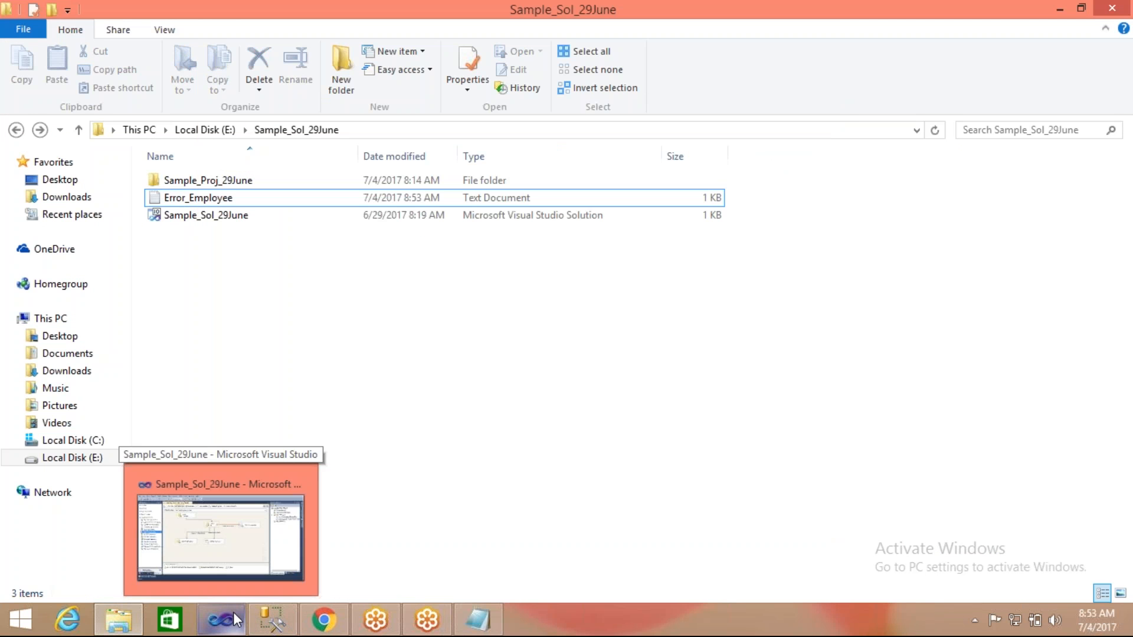
click(235, 619)
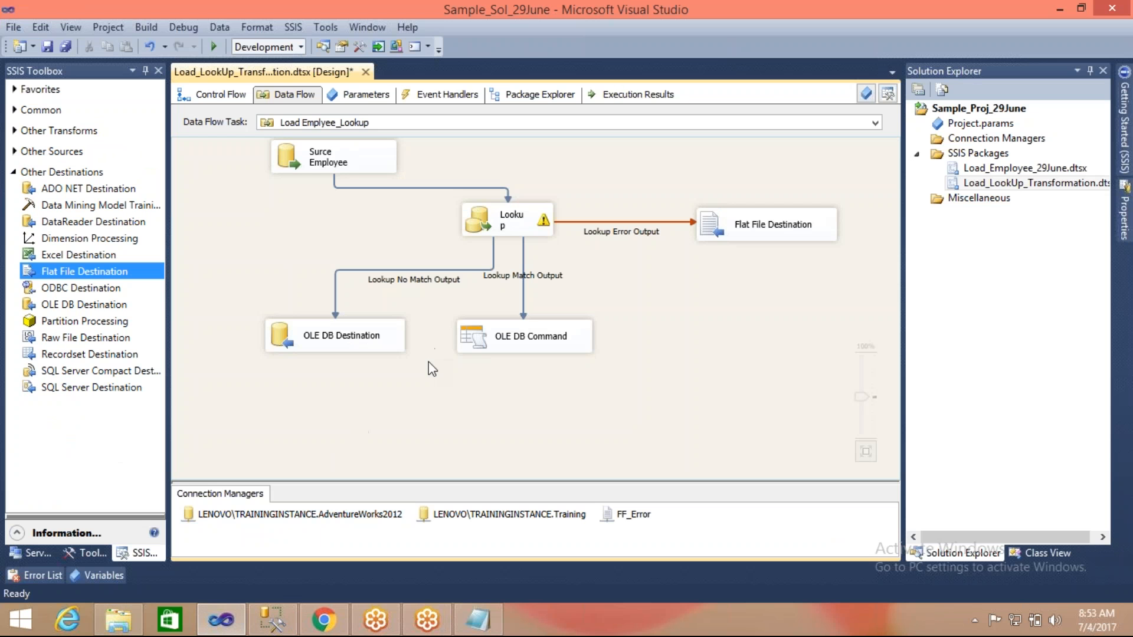
Move the Flat File Destination below the Lookup, level with the OLE DB Command on its right side
drag(708, 230, 673, 341)
click(595, 380)
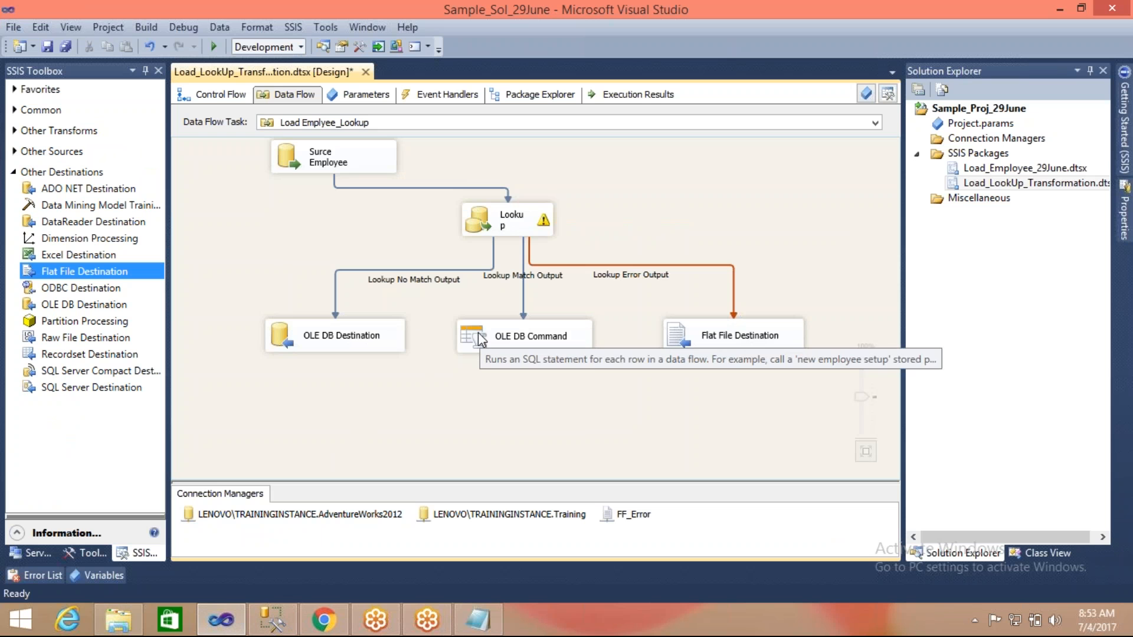
click(496, 229)
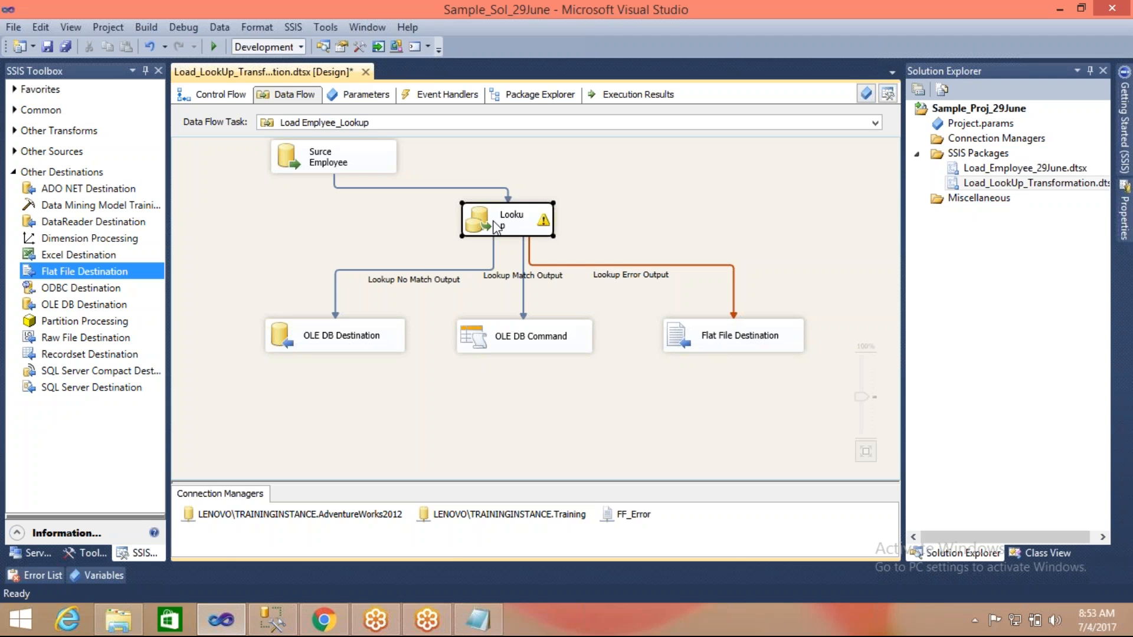
click(420, 269)
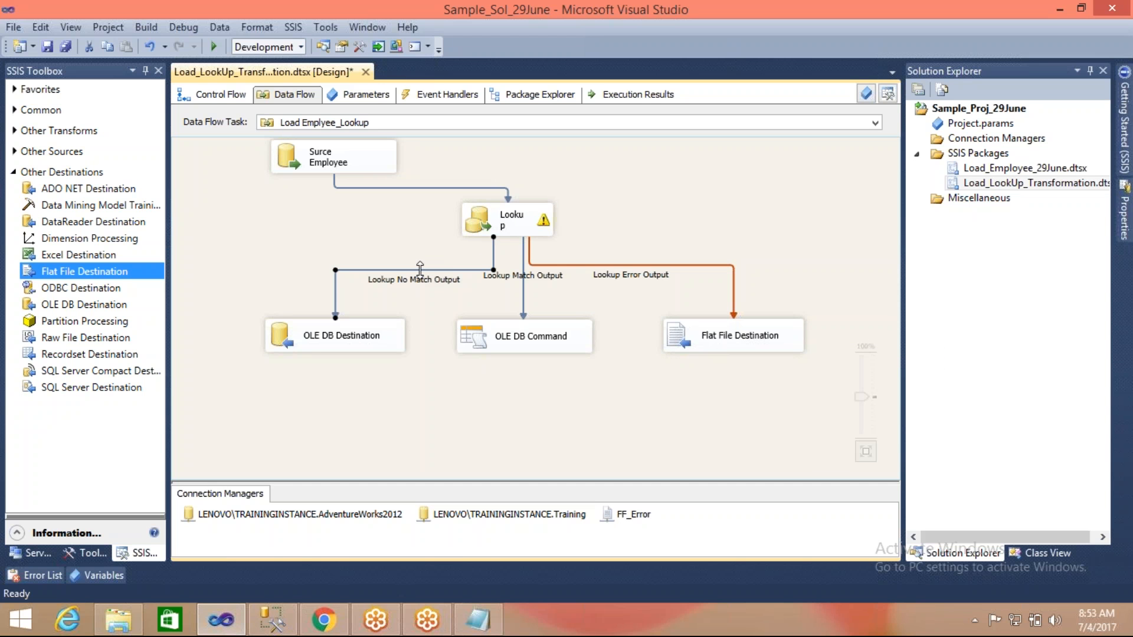
Check the properties of the Lookup Error Output path without changing them, and compare the OLE DB and Flat File destinations
double_click(703, 266)
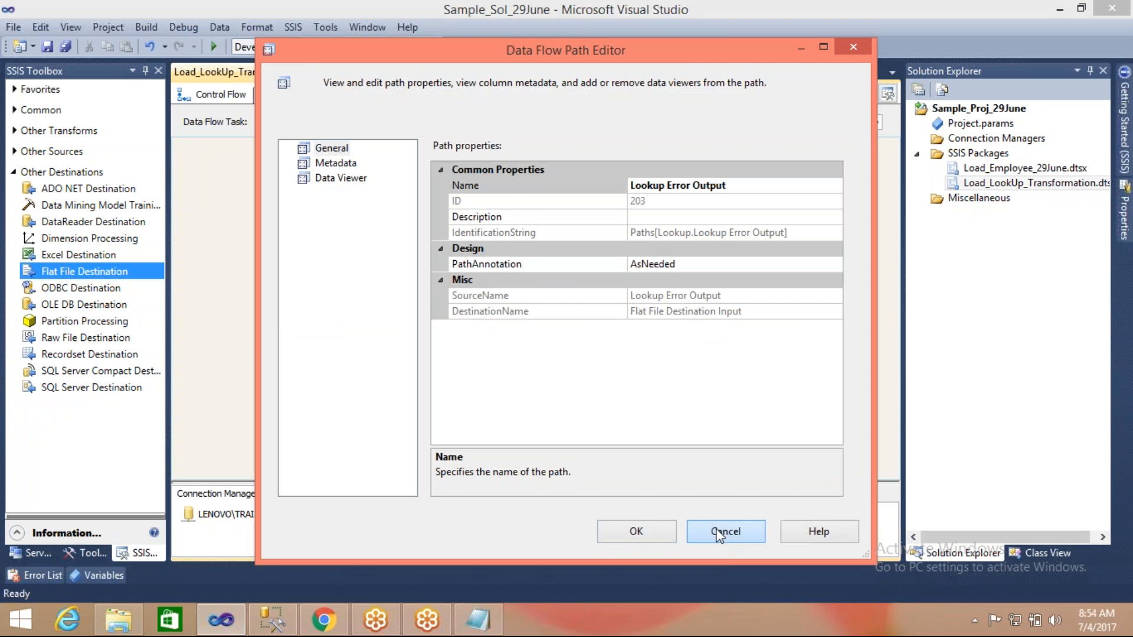
click(719, 532)
click(681, 342)
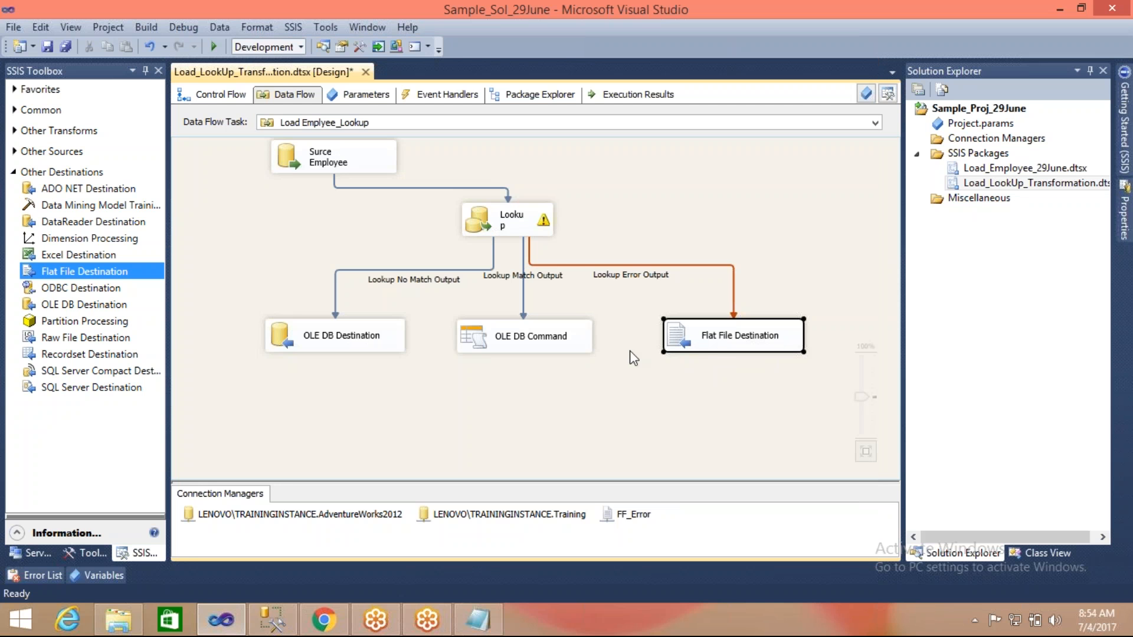
click(374, 334)
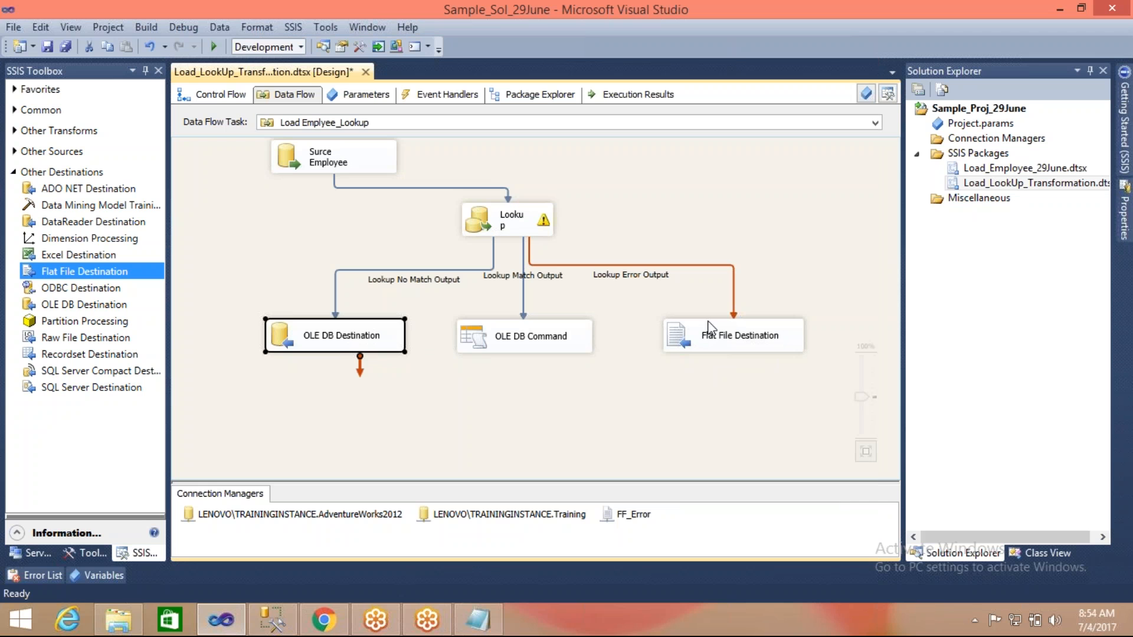
click(710, 329)
click(398, 335)
click(419, 386)
Move the OLE DB Command slightly lower so it sits directly beneath the Lookup
drag(480, 343, 466, 368)
click(469, 418)
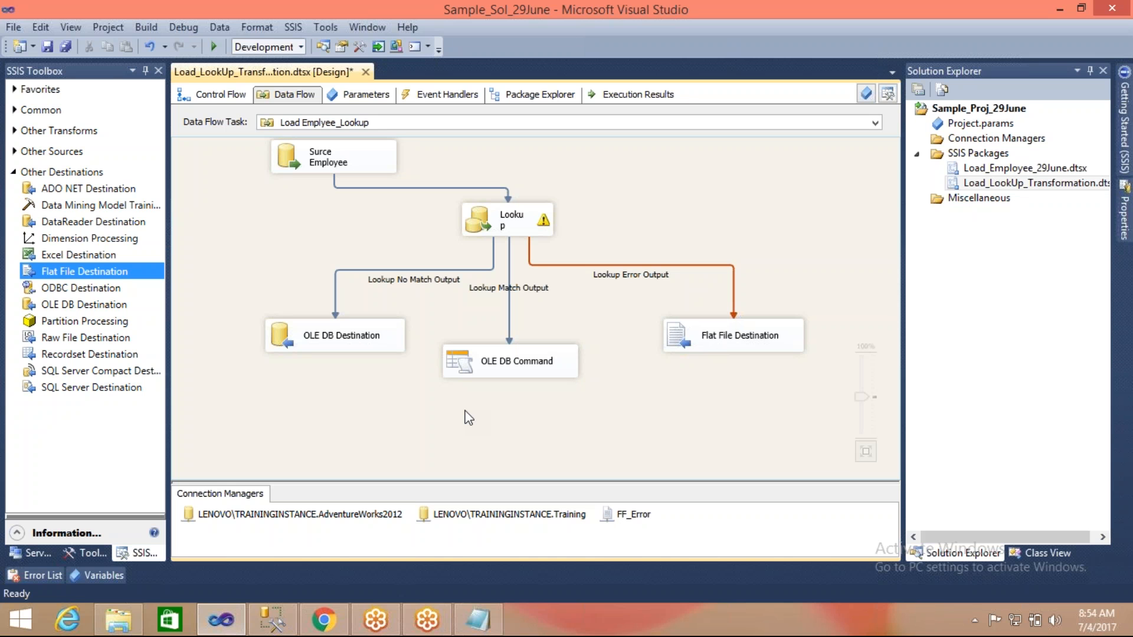
click(464, 362)
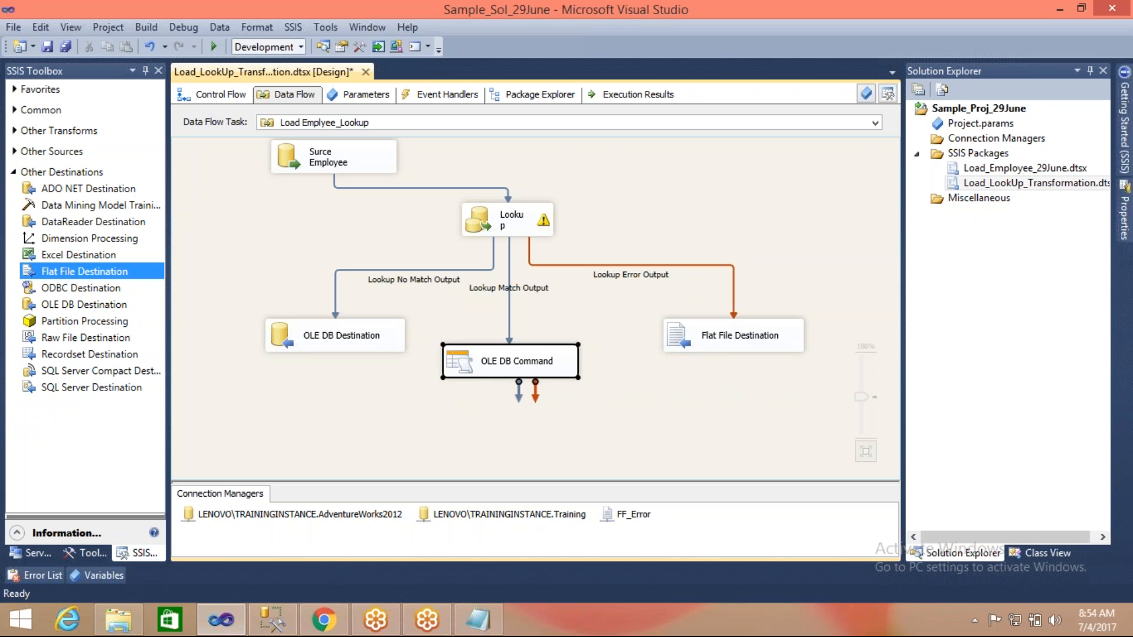
click(442, 410)
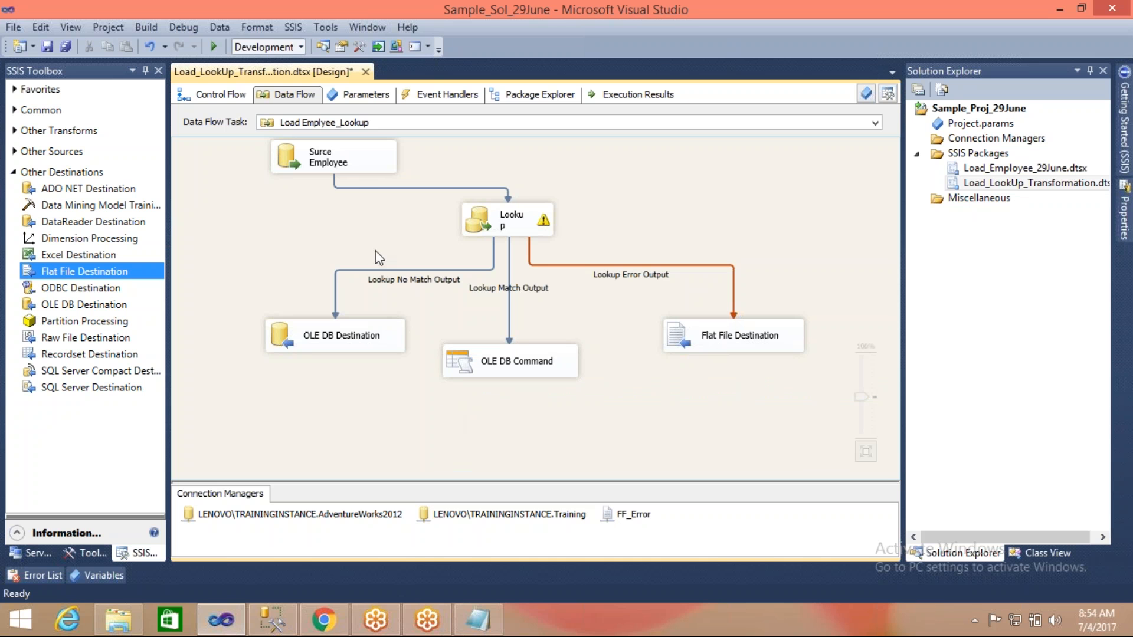
Rearrange the data flow with both destinations level with the OLE DB Command and Surce Employee above and to the left of the Lookup
drag(285, 152, 472, 151)
click(611, 226)
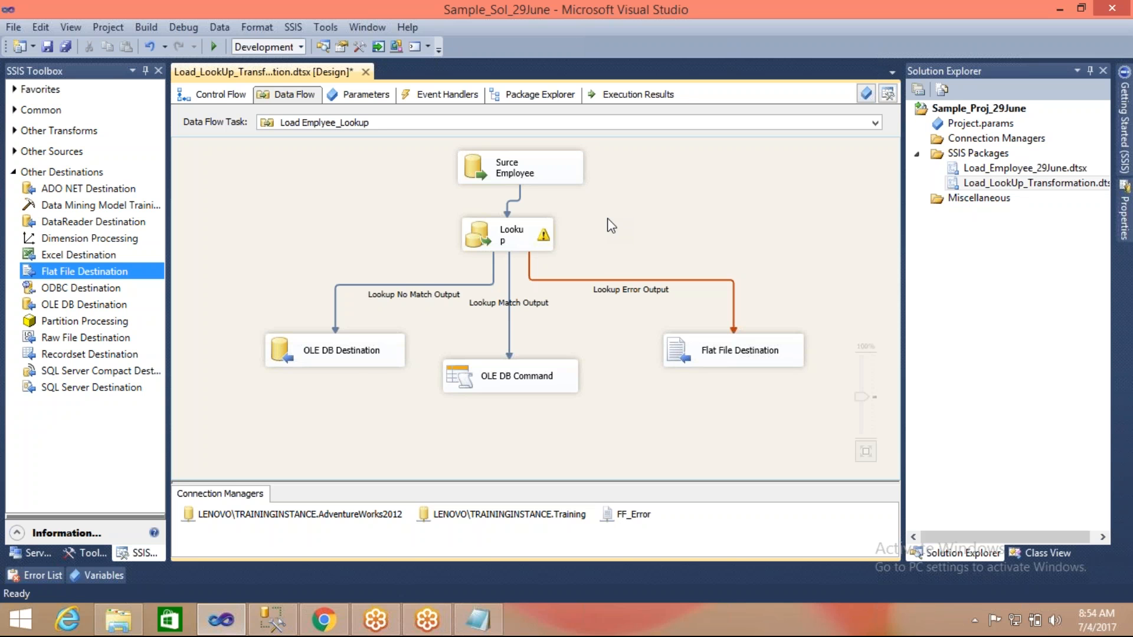
drag(396, 347, 375, 368)
drag(683, 352, 653, 375)
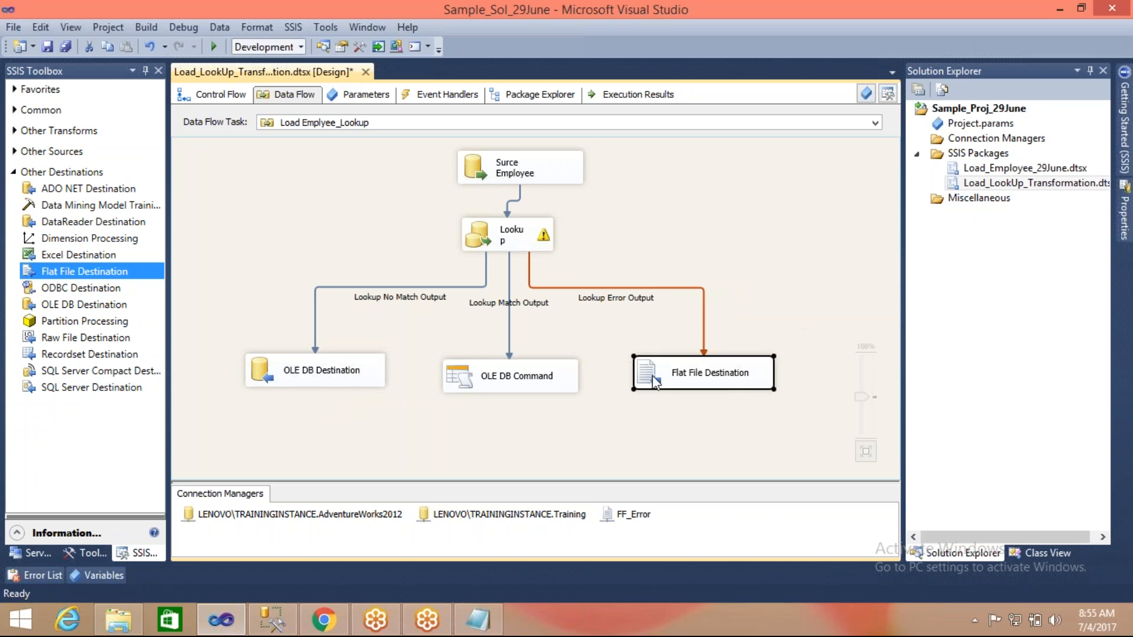
click(653, 298)
click(472, 172)
drag(460, 165, 331, 164)
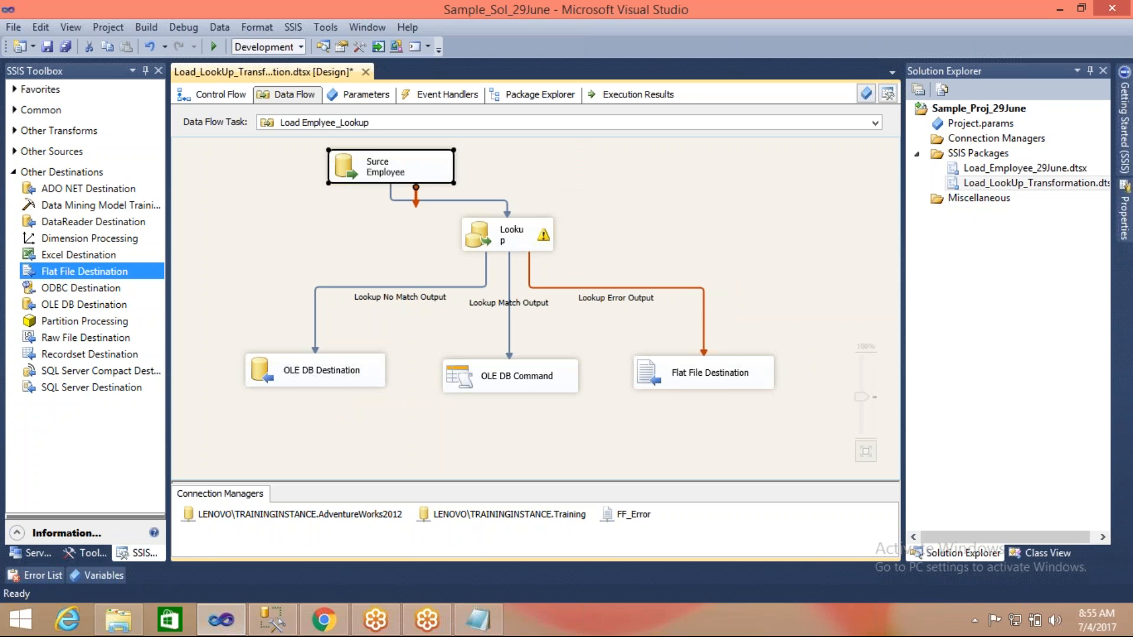
click(596, 188)
Save and run the package with unmatched rows going to the Lookup's error output, check the Flat File Destination, and stop debugging
key(ctrl+s)
click(214, 49)
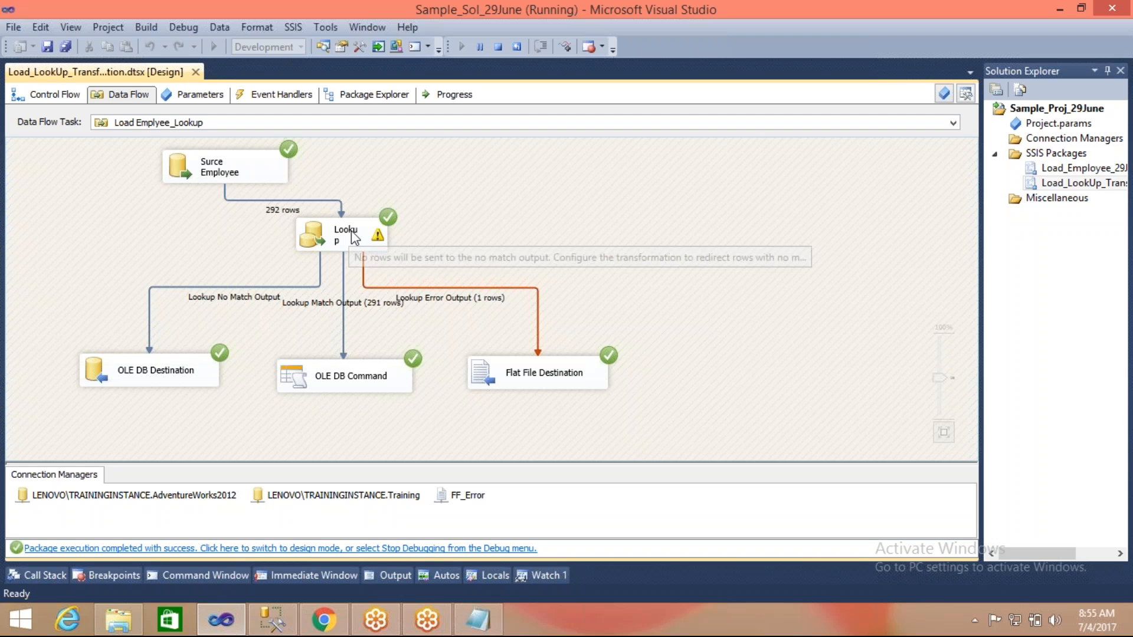
click(490, 379)
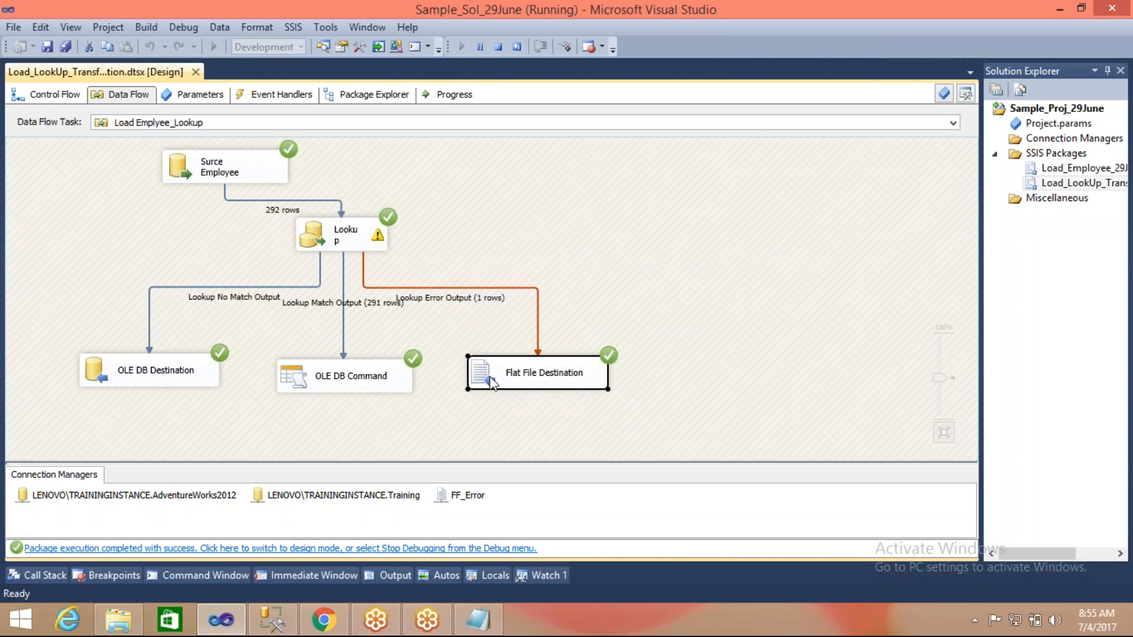
click(498, 47)
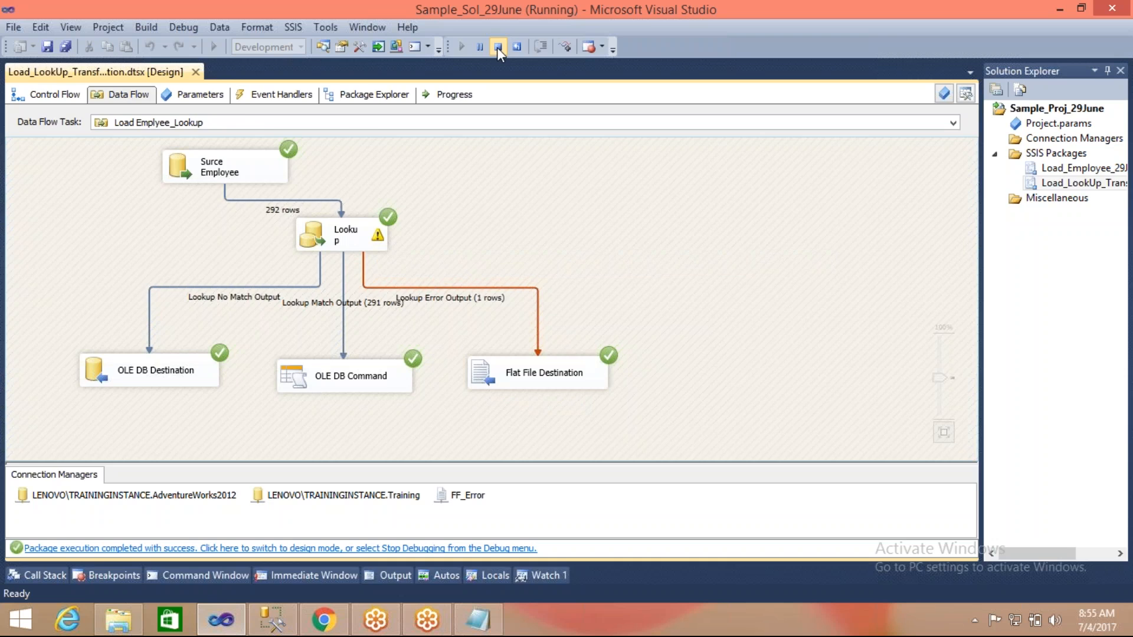
Set the Lookup to redirect rows with no matching entries to the no match output
double_click(488, 235)
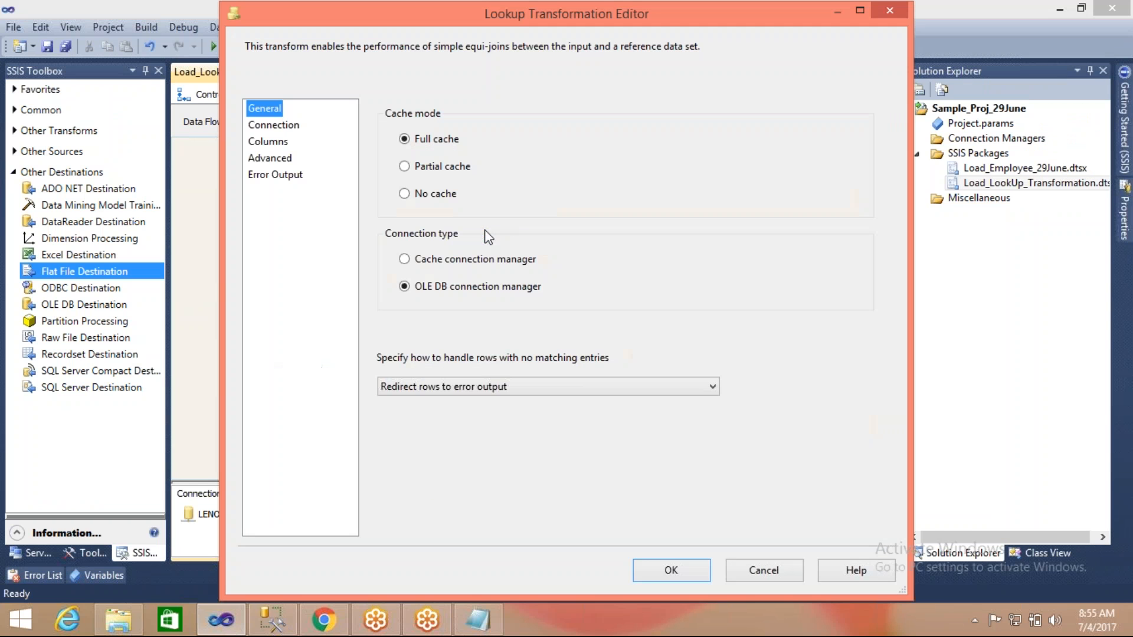
click(492, 381)
click(478, 443)
click(654, 569)
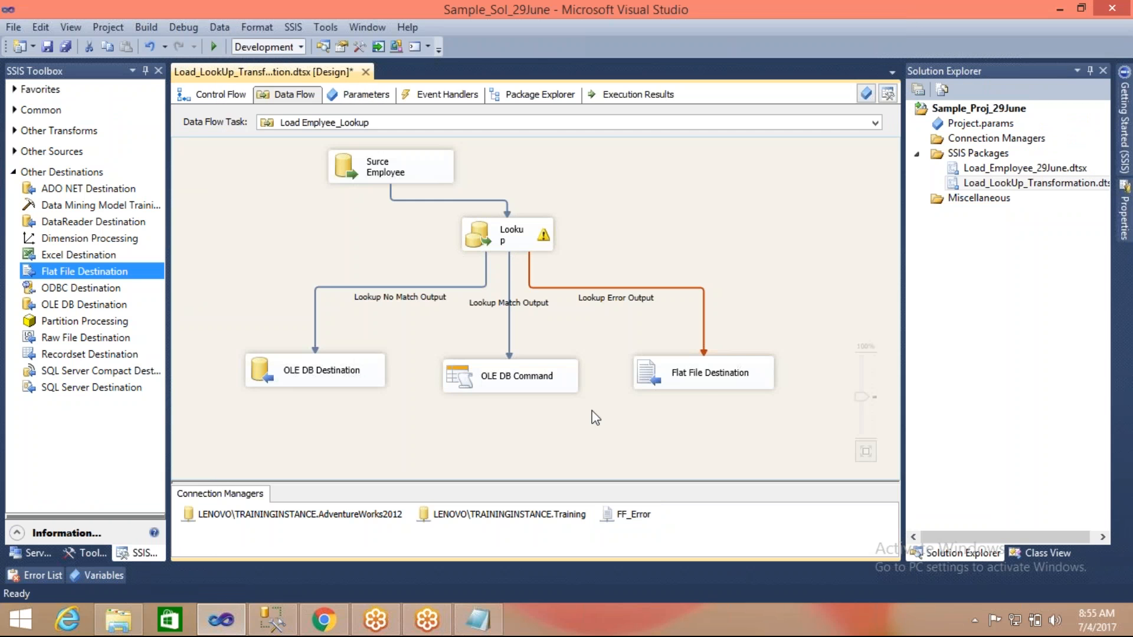
Save the package, run it to test the Lookup's no match output, and stop debugging
key(ctrl+s)
click(216, 47)
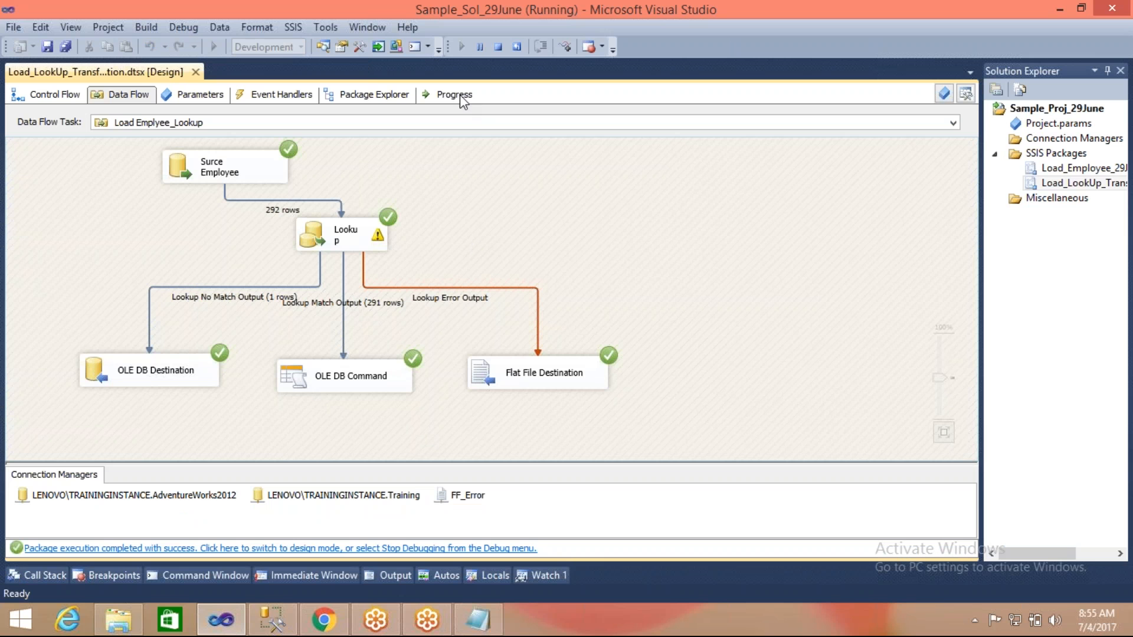
click(498, 47)
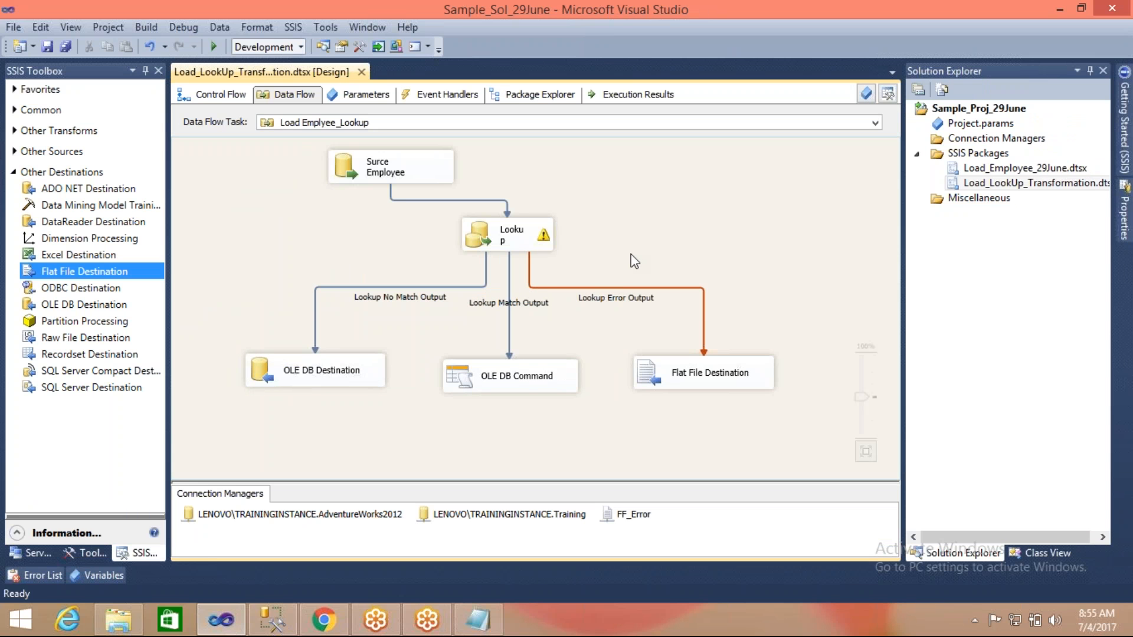
Switch to the Notepad notes and start a new paragraph below the Source:Employee ----> Employee_04July line
click(477, 628)
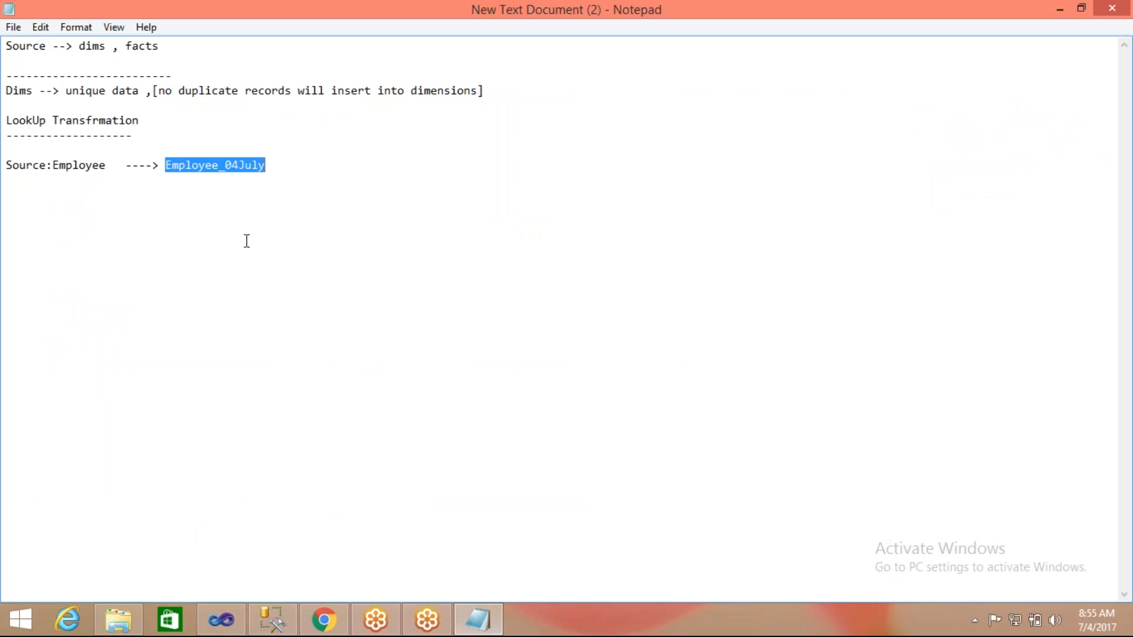
click(273, 167)
key(Return)
key(Return)
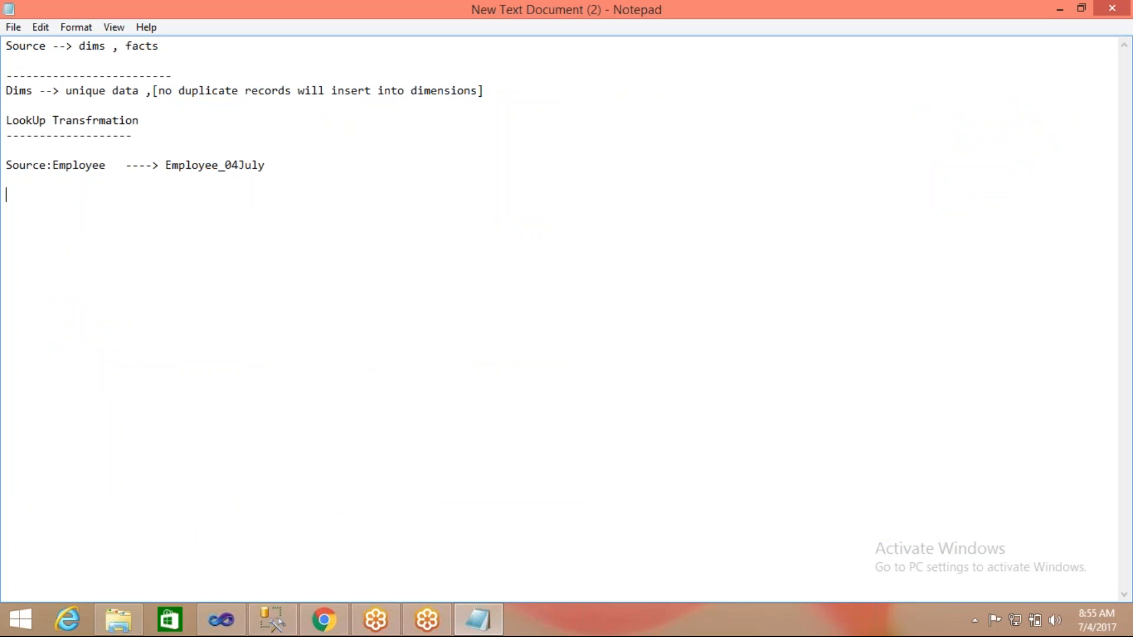